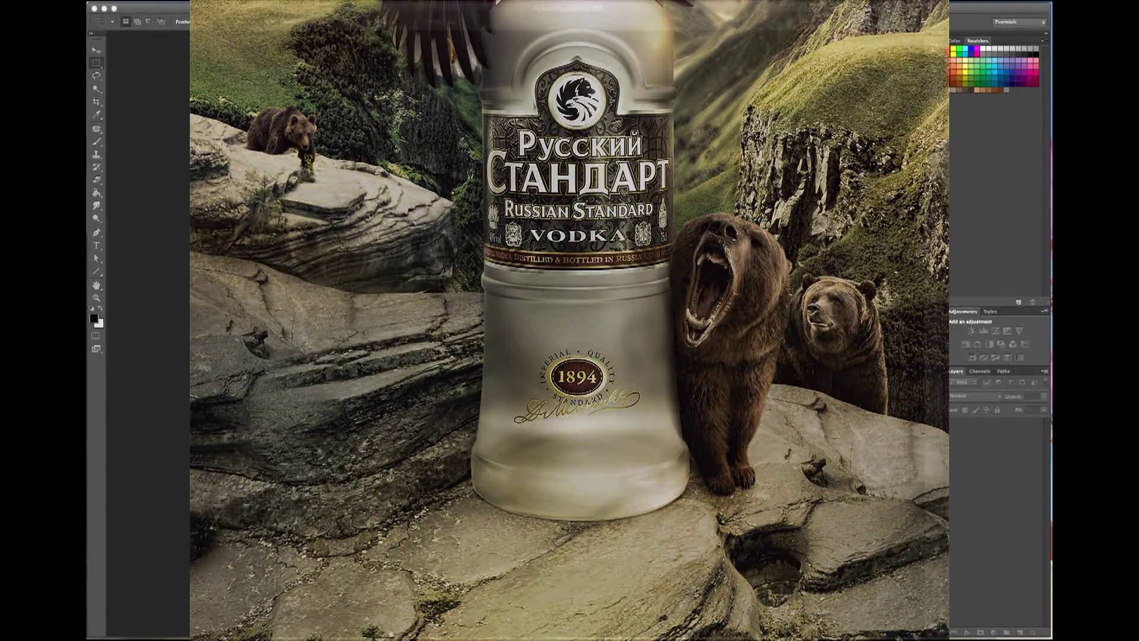
Play Songza's Drop-a-beat Workout playlist from the Popular charts, then minimize Chrome.
{"action": "type", "text": "son"}
{"action": "key", "text": "Down"}
{"action": "key", "text": "Return"}
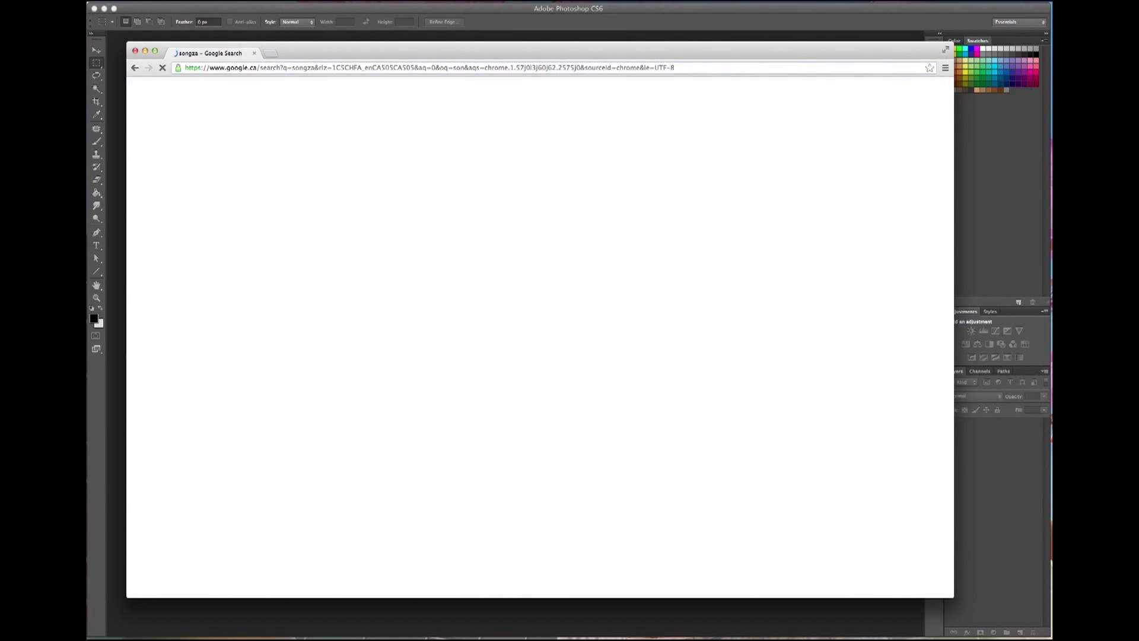
{"action": "left_click", "coordinate": [248, 181]}
{"action": "left_click", "coordinate": [408, 187]}
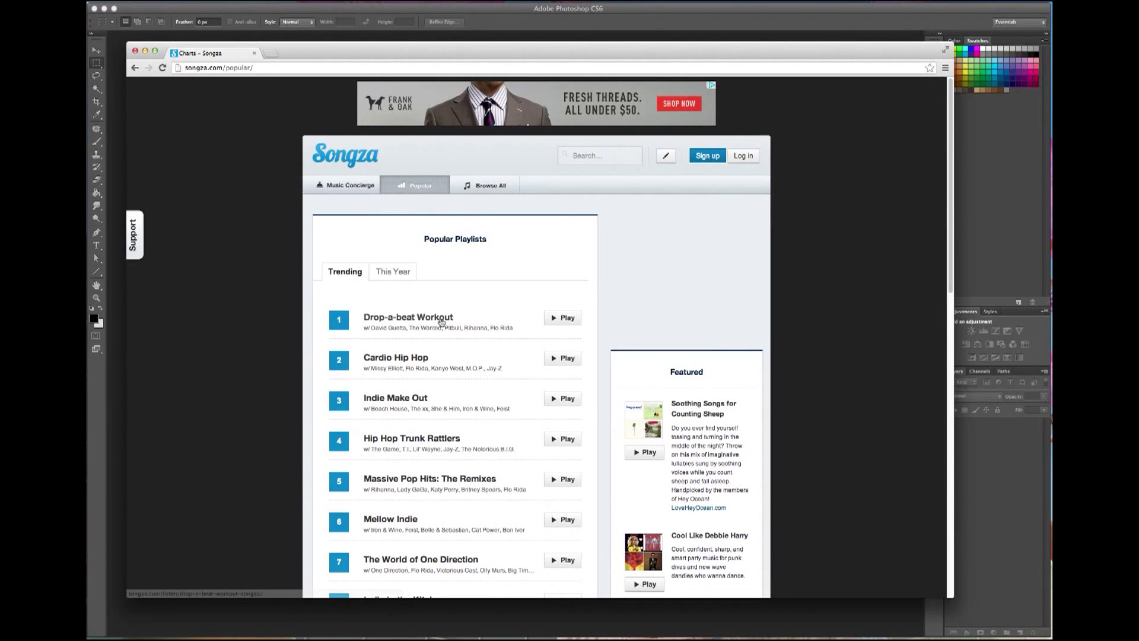
{"action": "left_click", "coordinate": [440, 321]}
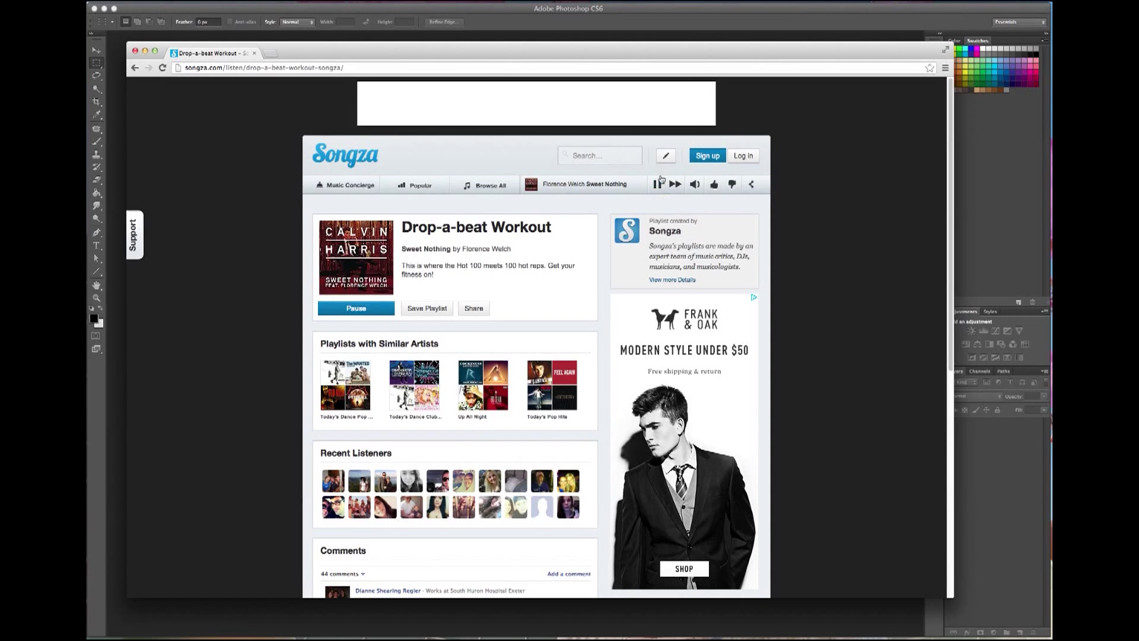
{"action": "left_click", "coordinate": [145, 51]}
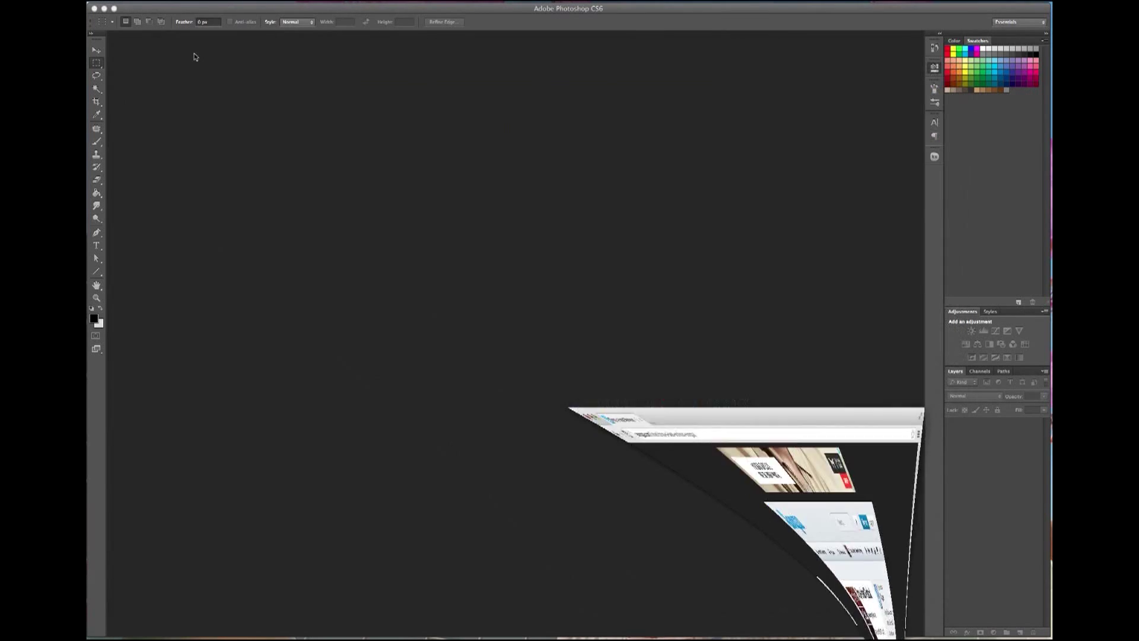
Open the russian-vodka.psd file.
{"action": "double_click", "coordinate": [430, 298]}
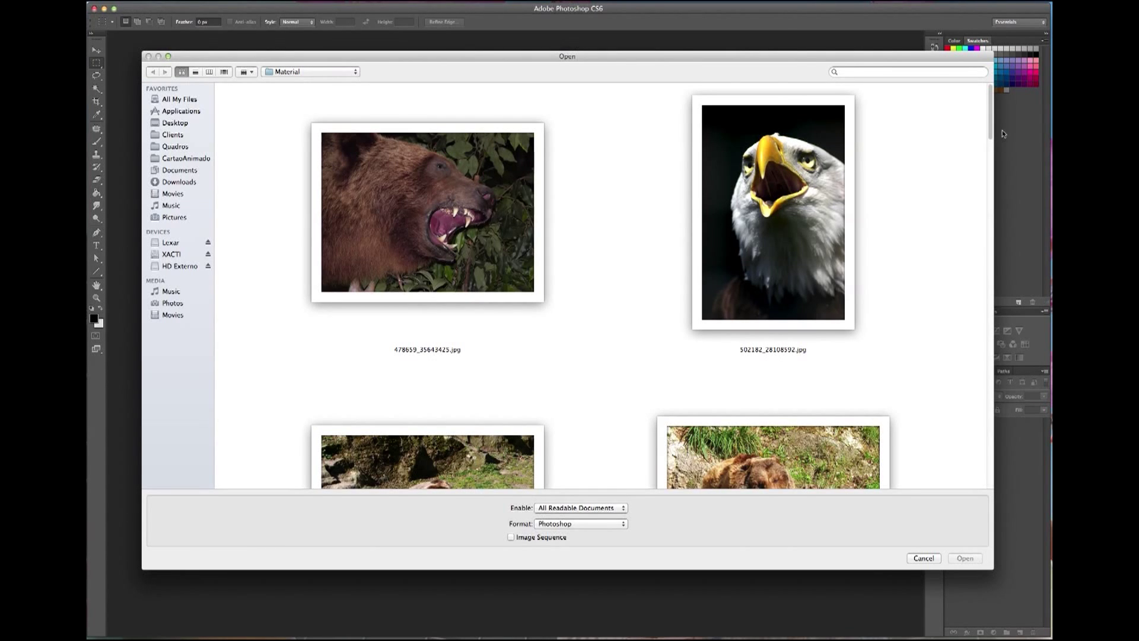
{"action": "left_click_drag", "start_coordinate": [991, 104], "coordinate": [988, 455]}
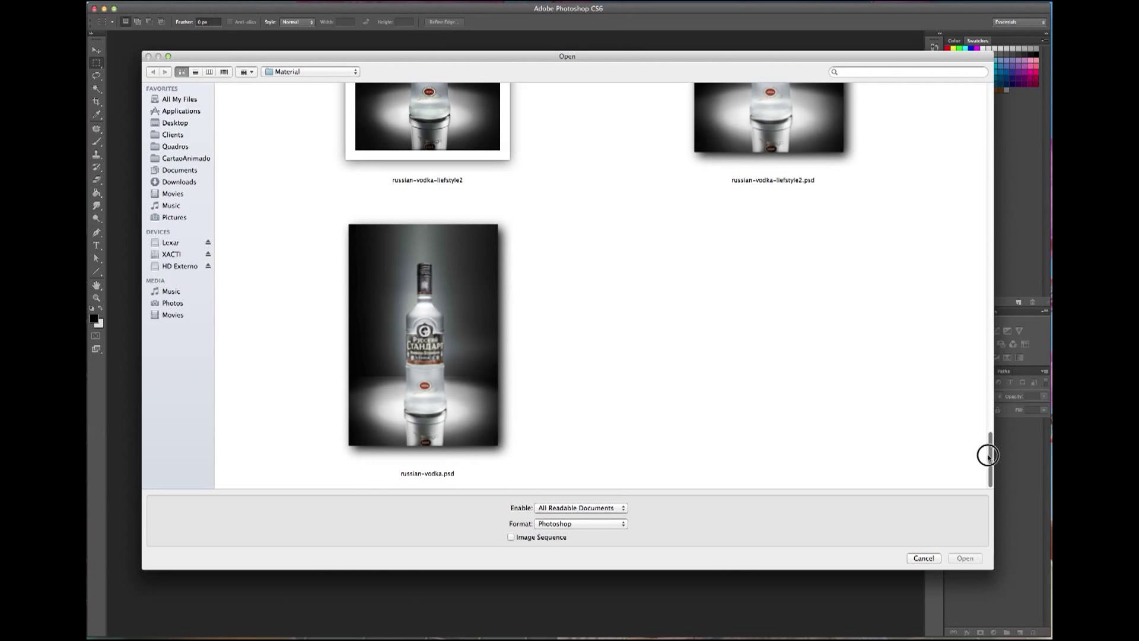
{"action": "left_click", "coordinate": [449, 360]}
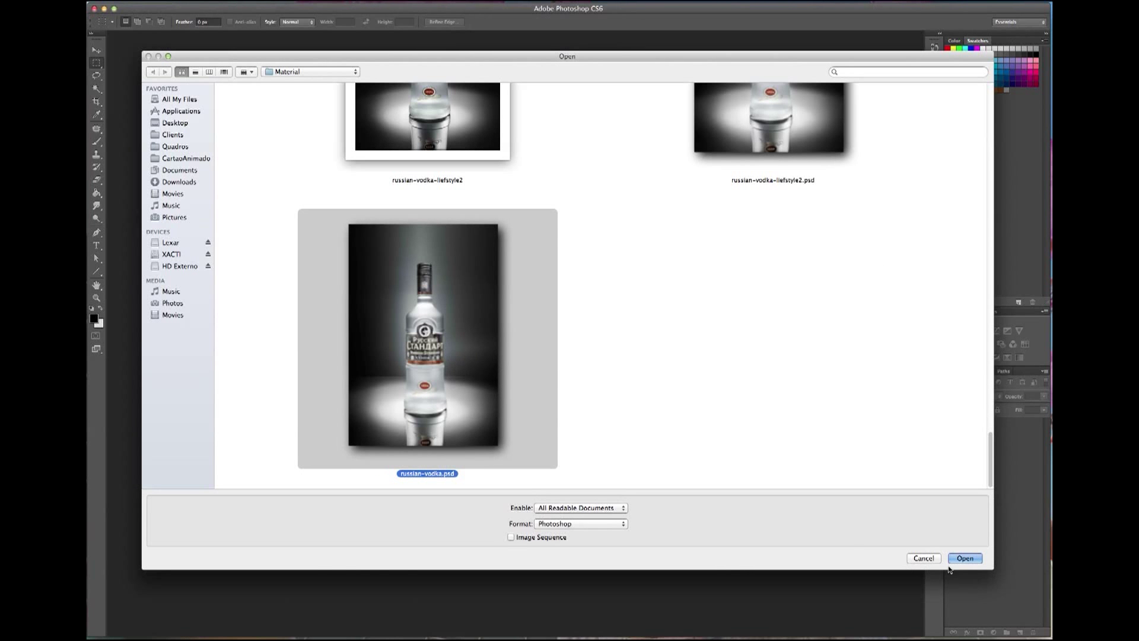
{"action": "left_click", "coordinate": [950, 560]}
Show the Shape 1 bottle silhouette at full opacity and zoom in on the bottle neck.
{"action": "left_click", "coordinate": [952, 428]}
{"action": "left_click", "coordinate": [1009, 421]}
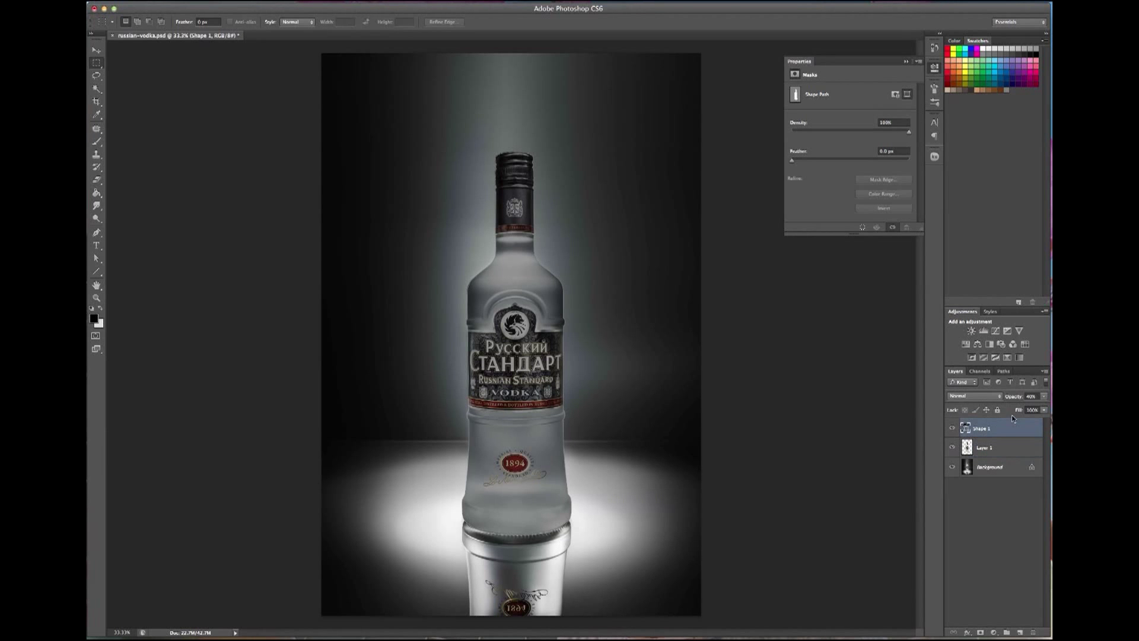
{"action": "left_click_drag", "start_coordinate": [1040, 408], "coordinate": [1047, 408]}
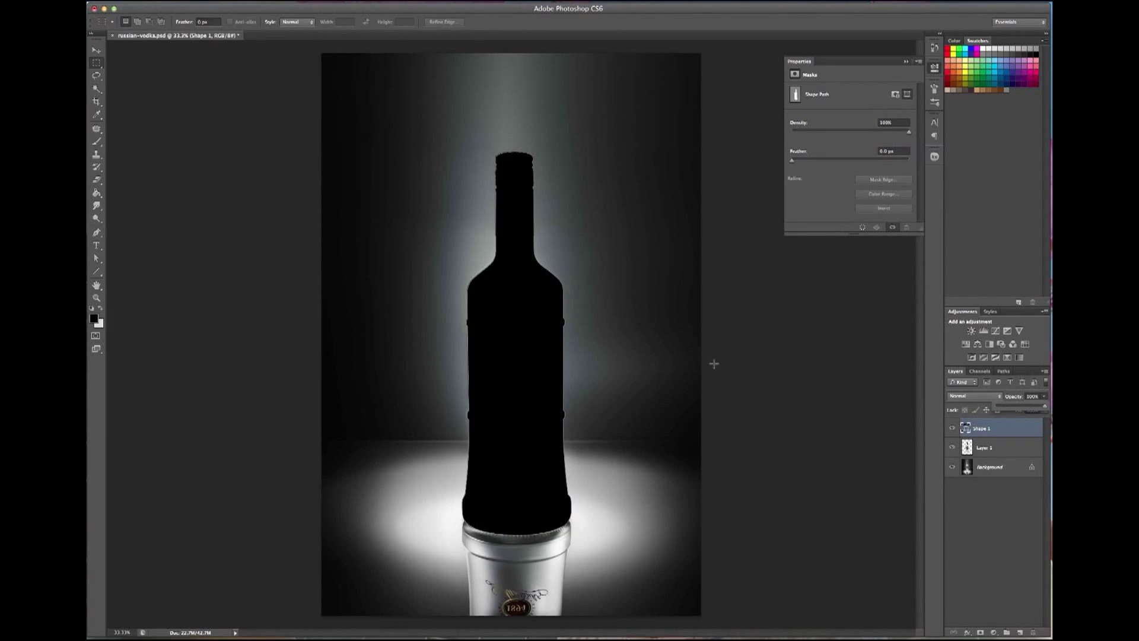
{"action": "left_click", "coordinate": [952, 448]}
{"action": "left_click", "coordinate": [952, 467]}
{"action": "left_click_drag", "start_coordinate": [952, 470], "coordinate": [952, 457]}
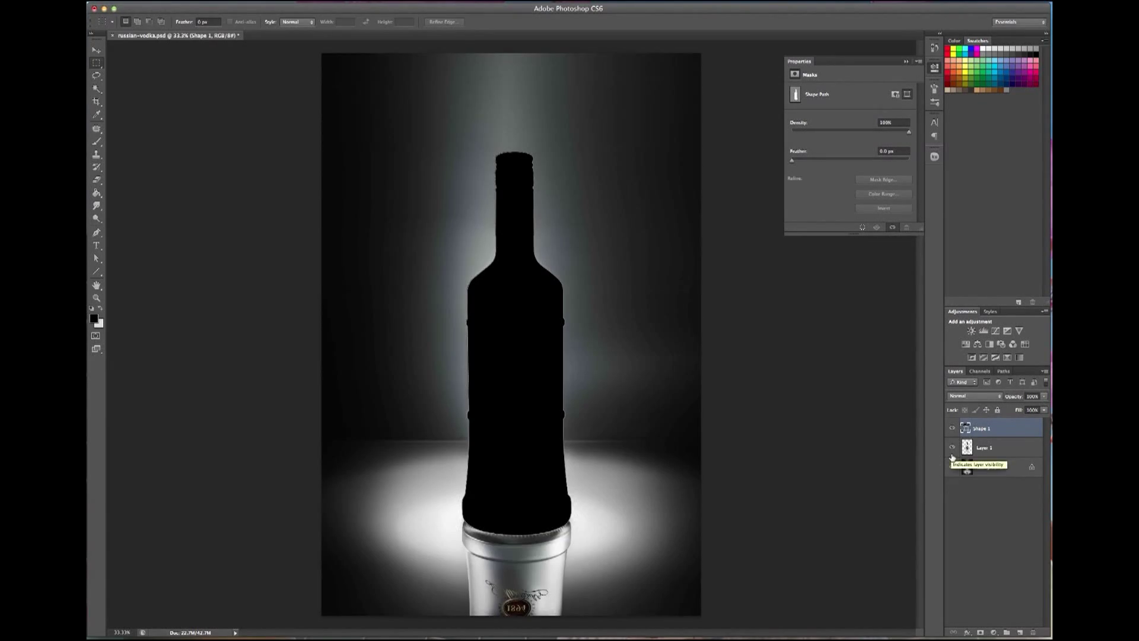
{"action": "key", "text": "z"}
{"action": "left_click_drag", "start_coordinate": [407, 158], "coordinate": [534, 229]}
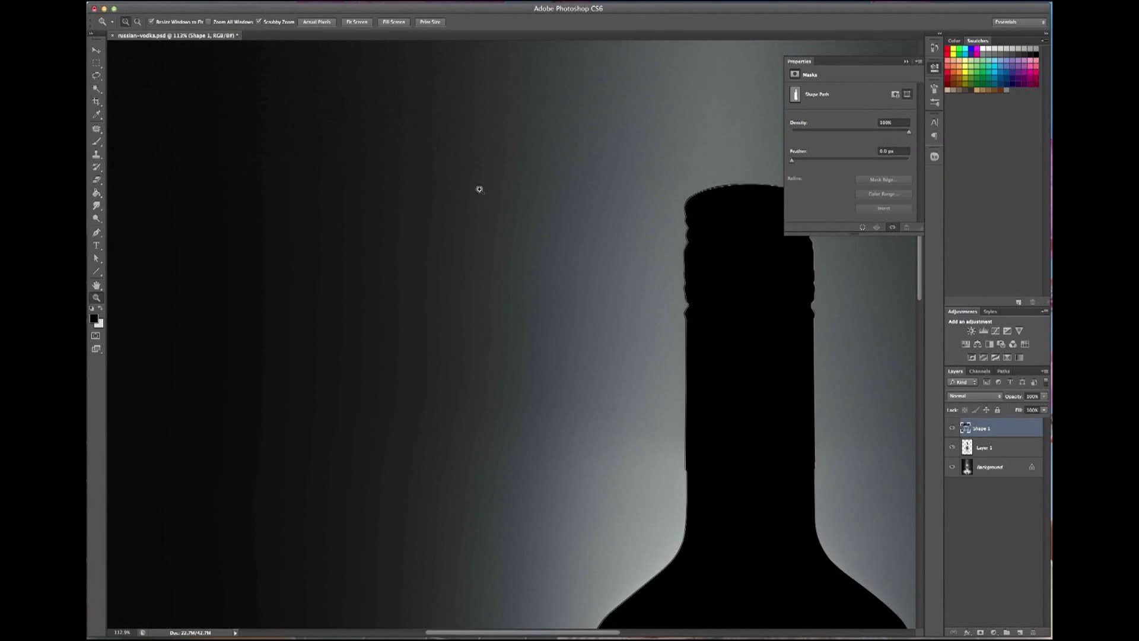
{"action": "left_click_drag", "start_coordinate": [585, 342], "coordinate": [472, 282]}
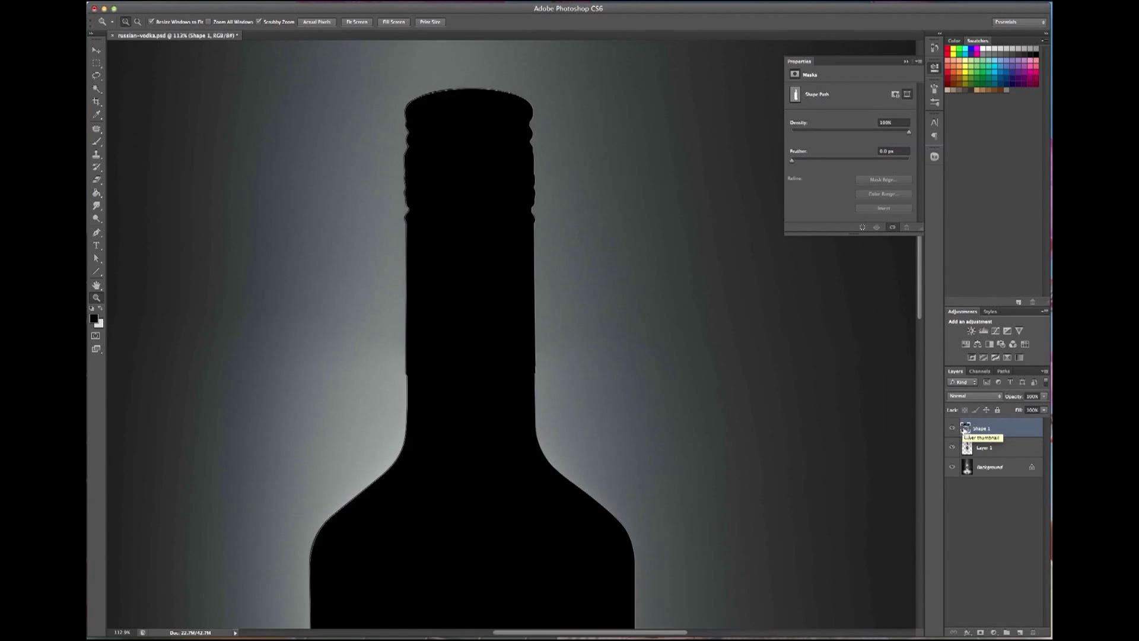
Copy the selected bottle from the Background layer and paste it onto a new layer.
{"action": "left_click", "coordinate": [976, 461]}
{"action": "left_click", "coordinate": [953, 447]}
{"action": "left_click", "coordinate": [952, 428]}
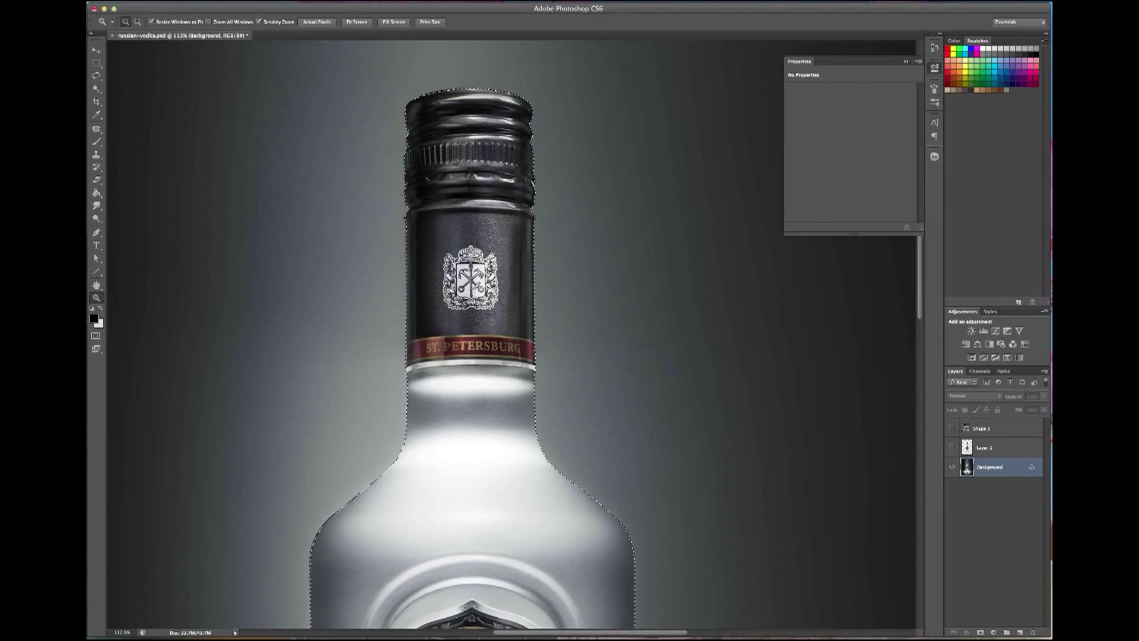
{"action": "left_click", "coordinate": [164, 3]}
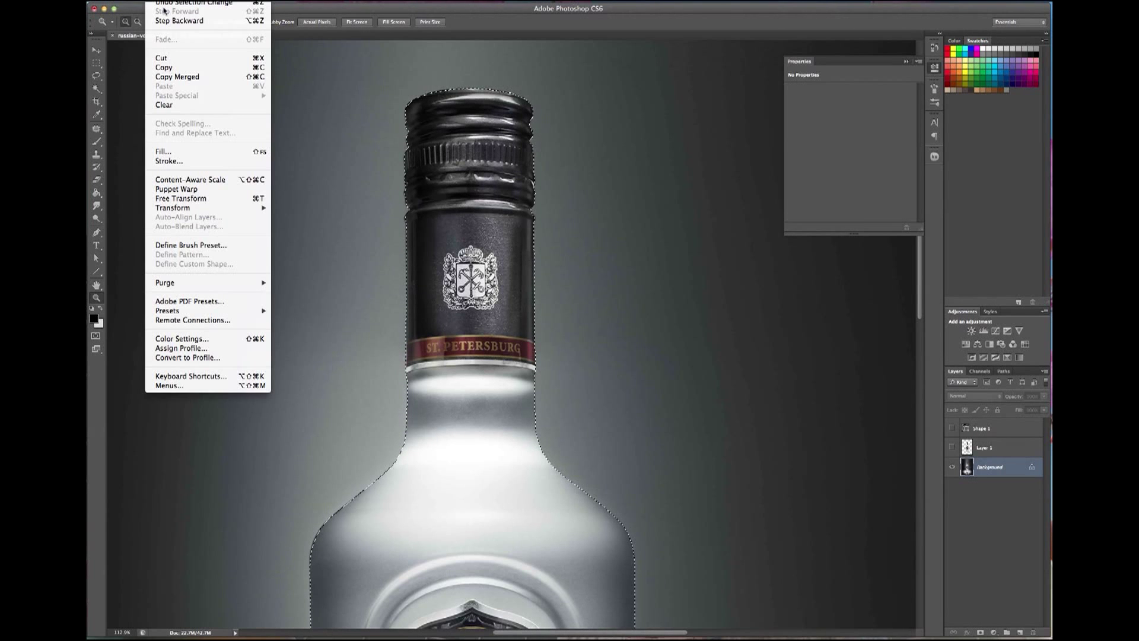
{"action": "left_click", "coordinate": [171, 67]}
{"action": "left_click", "coordinate": [164, 3]}
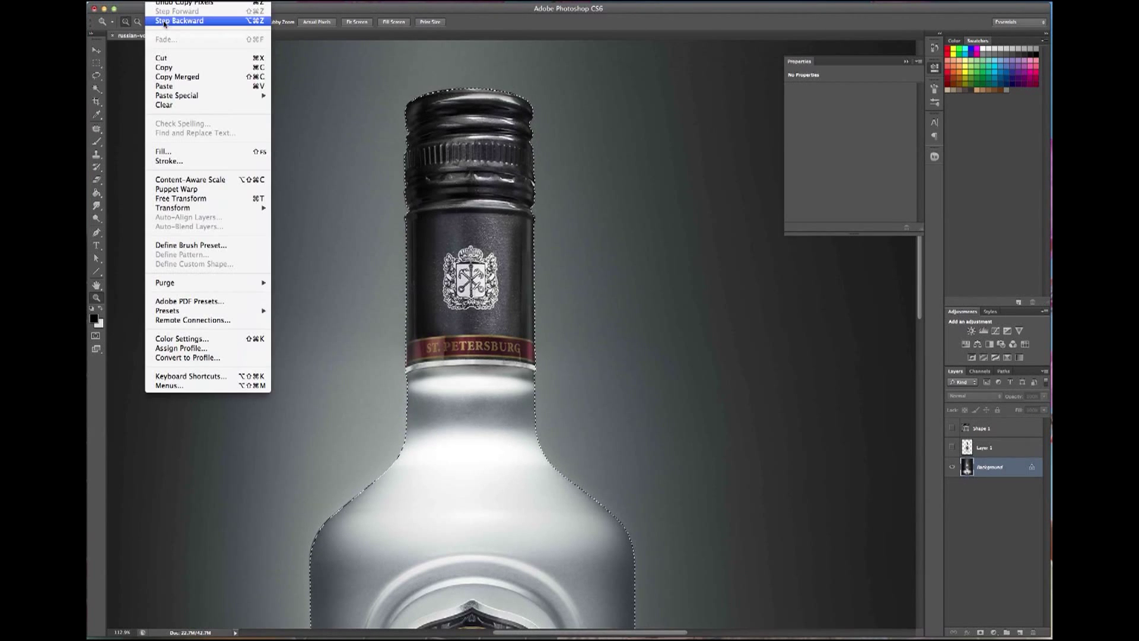
{"action": "left_click", "coordinate": [172, 87]}
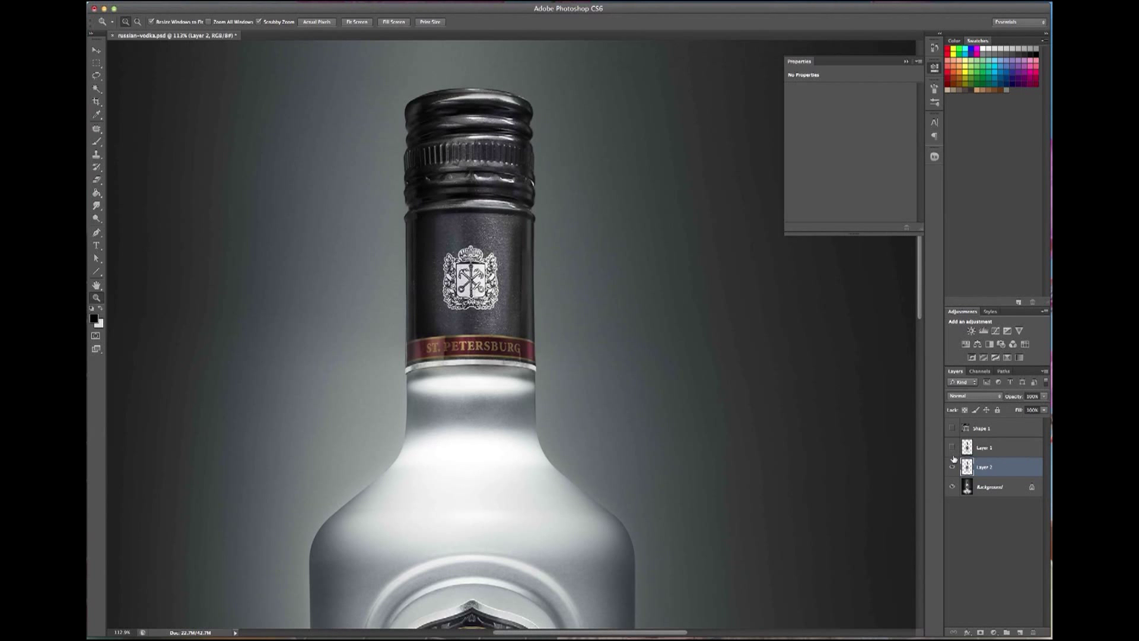
Hide the silhouette and Background layers and fit the isolated bottle on screen.
{"action": "left_click", "coordinate": [906, 62]}
{"action": "scroll", "coordinate": [800, 467], "scroll_direction": "down", "scroll_amount": 1}
{"action": "left_click", "coordinate": [953, 447]}
{"action": "left_click", "coordinate": [953, 487]}
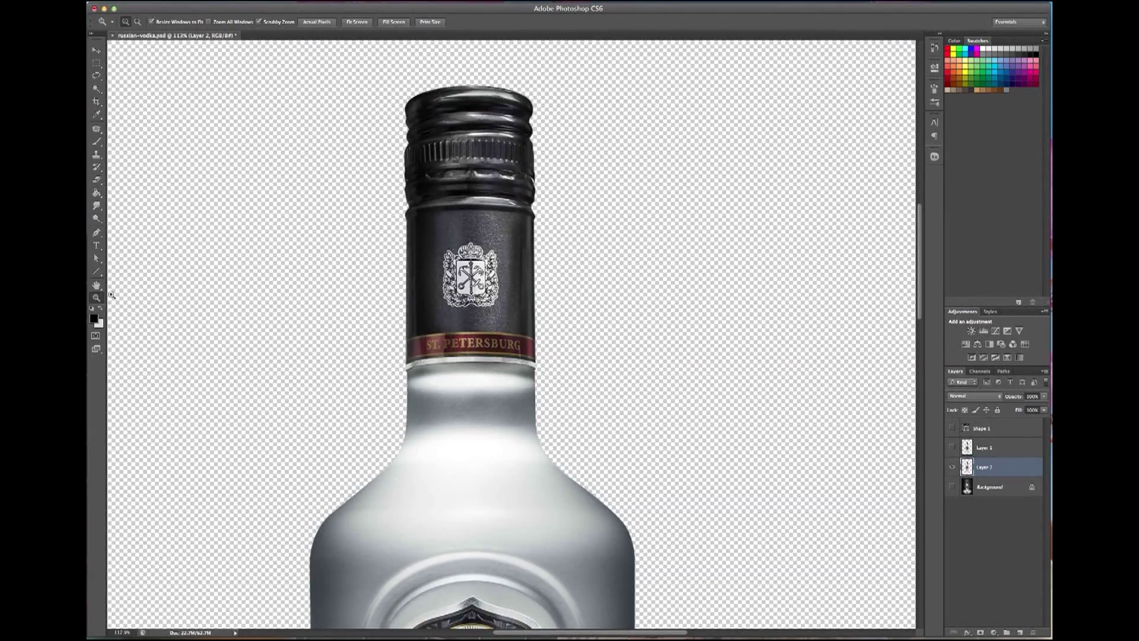
{"action": "double_click", "coordinate": [96, 297]}
{"action": "key", "text": "ctrl+0"}
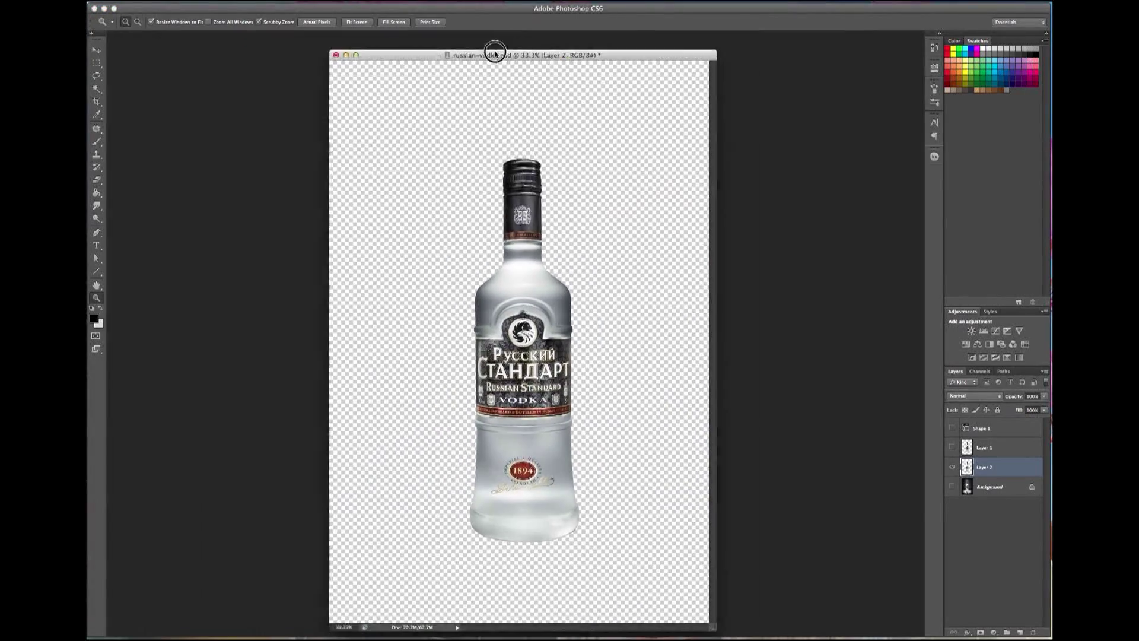
Float the vodka document in its own window and open great-eagle-wallpaper-1006034.jpg.
{"action": "left_click_drag", "start_coordinate": [252, 38], "coordinate": [525, 51]}
{"action": "left_click", "coordinate": [132, 1]}
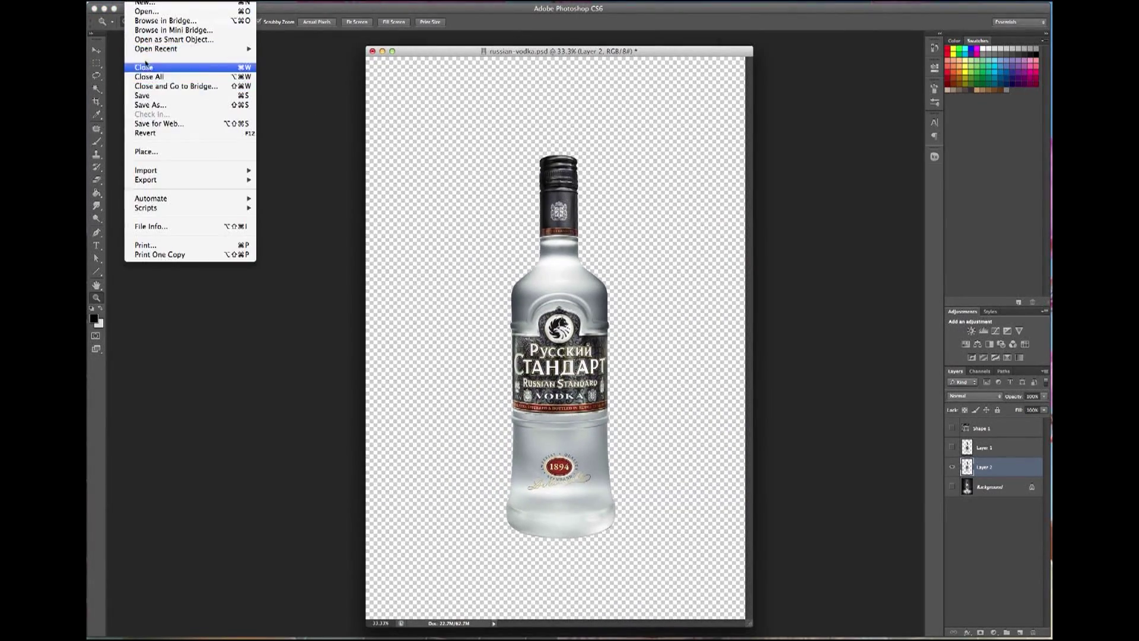
{"action": "left_click", "coordinate": [140, 10]}
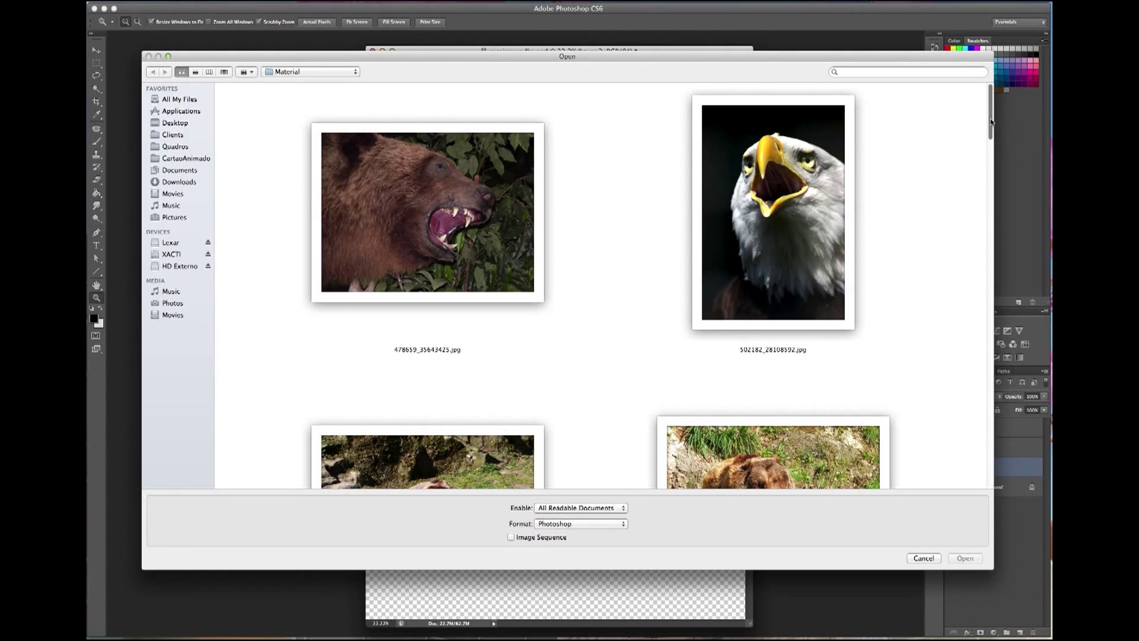
{"action": "left_click_drag", "start_coordinate": [990, 122], "coordinate": [982, 228]}
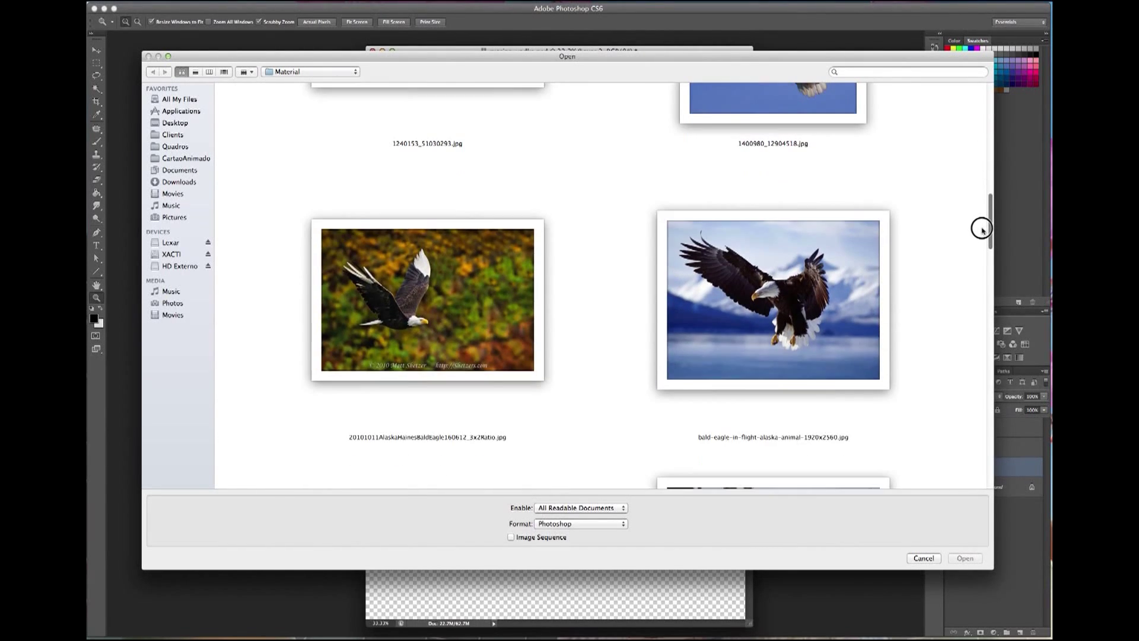
{"action": "left_click_drag", "start_coordinate": [982, 228], "coordinate": [982, 356]}
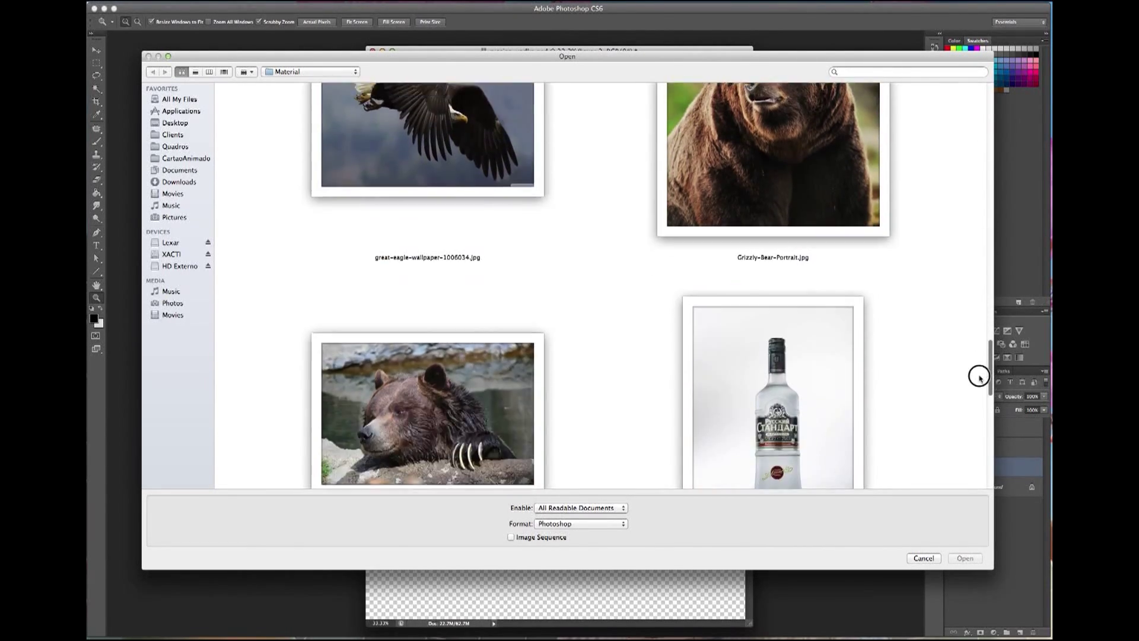
{"action": "double_click", "coordinate": [540, 294]}
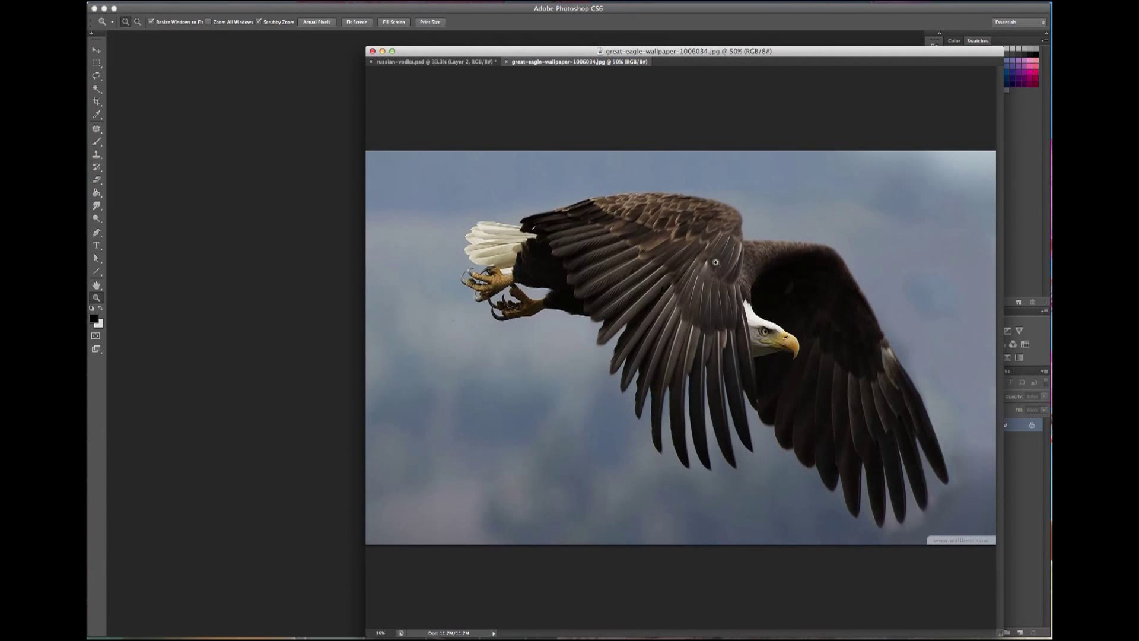
Zoom the eagle to 100% on its wing and place the first Pen anchor in Shape mode.
{"action": "left_click", "coordinate": [641, 249]}
{"action": "left_click", "coordinate": [540, 270]}
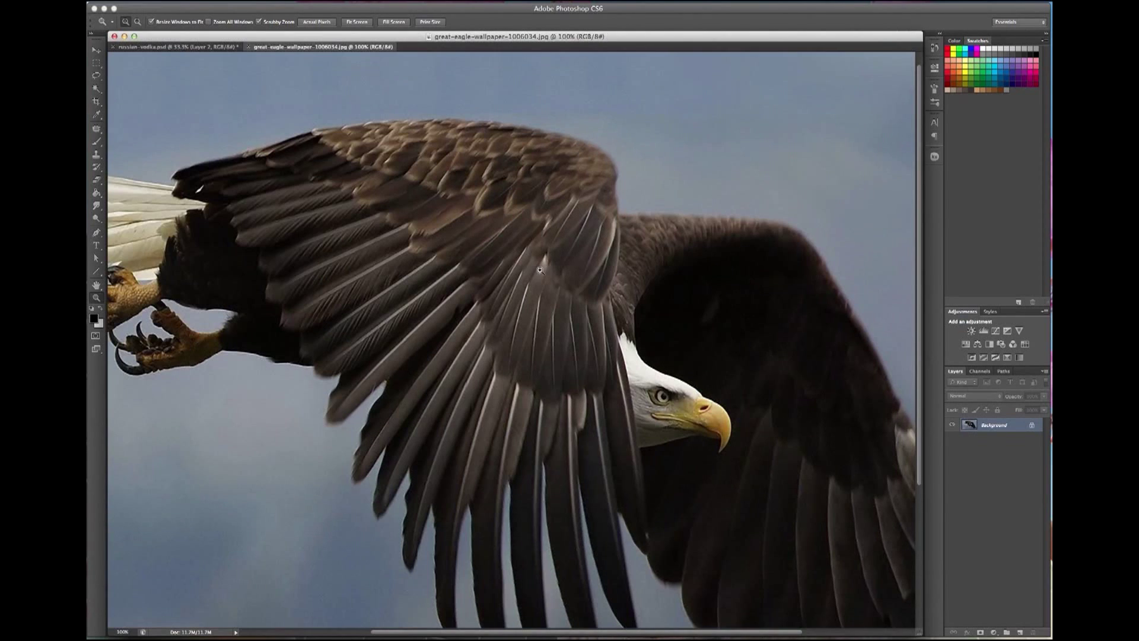
{"action": "left_click_drag", "start_coordinate": [563, 278], "coordinate": [553, 252]}
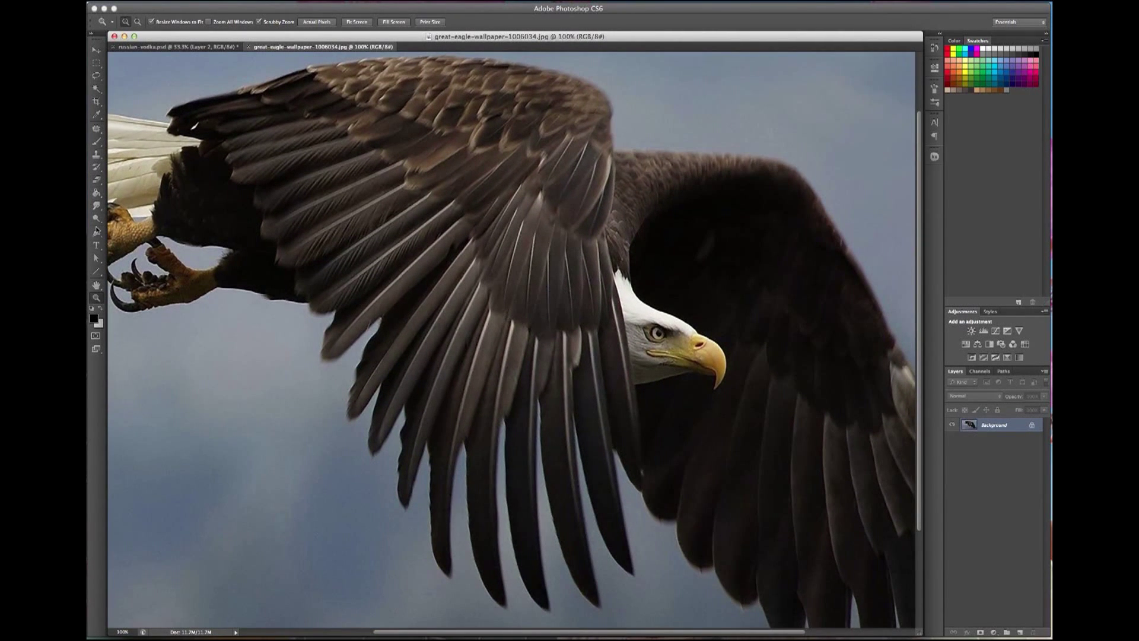
{"action": "left_click", "coordinate": [96, 232]}
{"action": "left_click", "coordinate": [607, 97]}
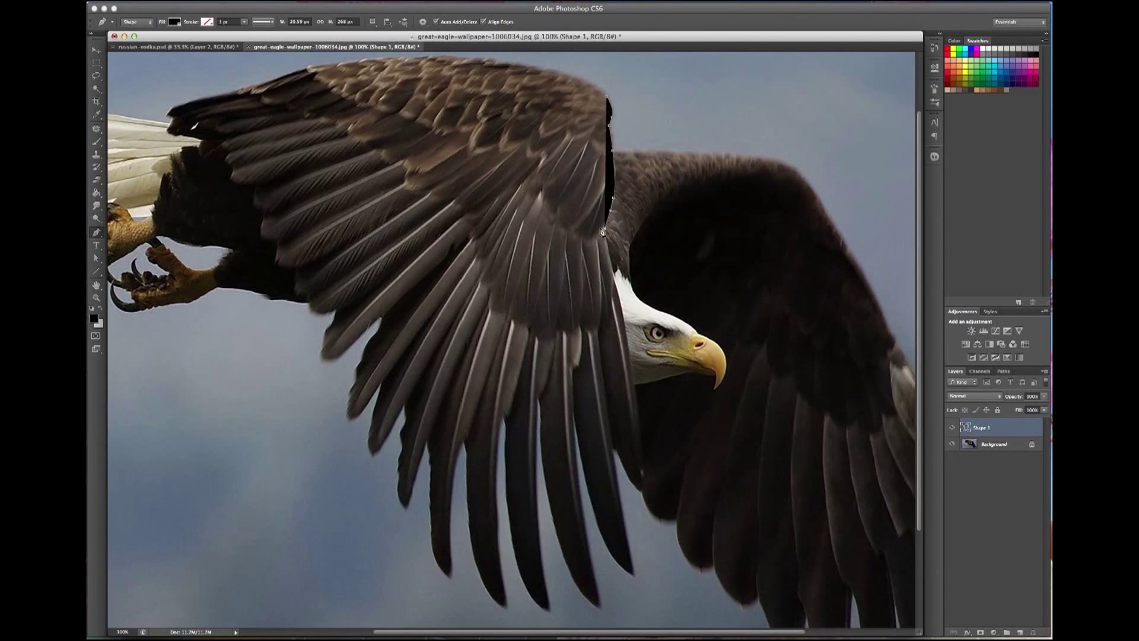
Trace anchors around the tips of the wing's feathers, one feather after another.
{"action": "key", "text": "ctrl+plus"}
{"action": "left_click_drag", "start_coordinate": [666, 287], "coordinate": [666, 187]}
{"action": "left_click", "coordinate": [624, 462]}
{"action": "left_click", "coordinate": [505, 122]}
{"action": "left_click", "coordinate": [542, 435]}
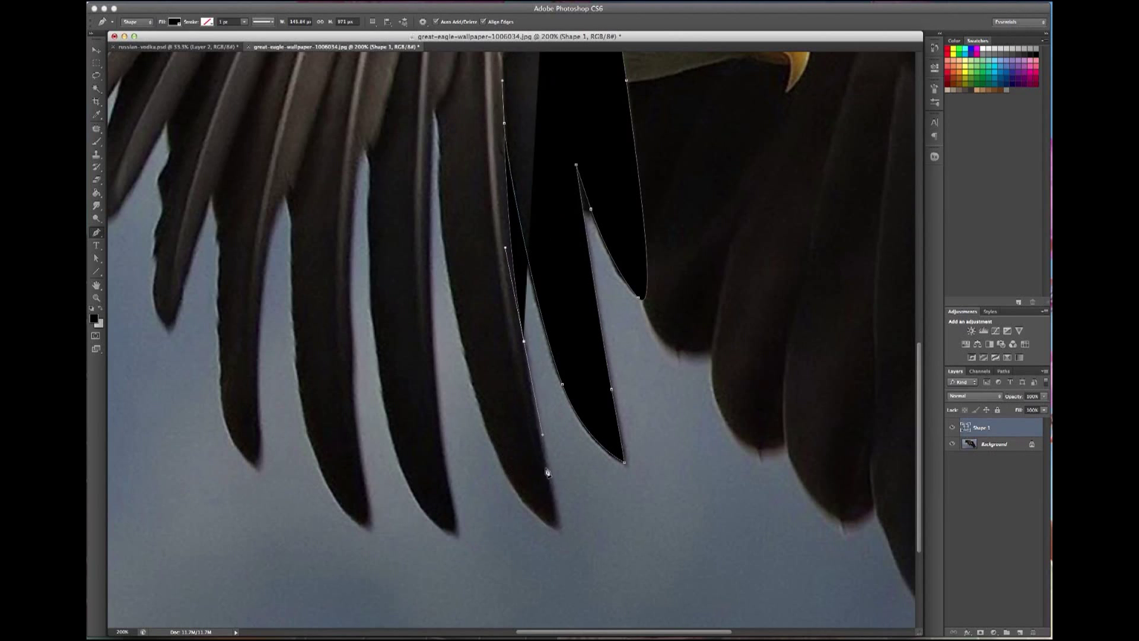
{"action": "left_click", "coordinate": [533, 510]}
{"action": "left_click", "coordinate": [455, 307]}
{"action": "left_click", "coordinate": [439, 126]}
{"action": "left_click", "coordinate": [429, 281]}
{"action": "left_click", "coordinate": [430, 516]}
{"action": "left_click", "coordinate": [367, 146]}
{"action": "left_click", "coordinate": [339, 504]}
{"action": "left_click", "coordinate": [287, 194]}
{"action": "left_click", "coordinate": [251, 462]}
{"action": "left_click", "coordinate": [221, 242]}
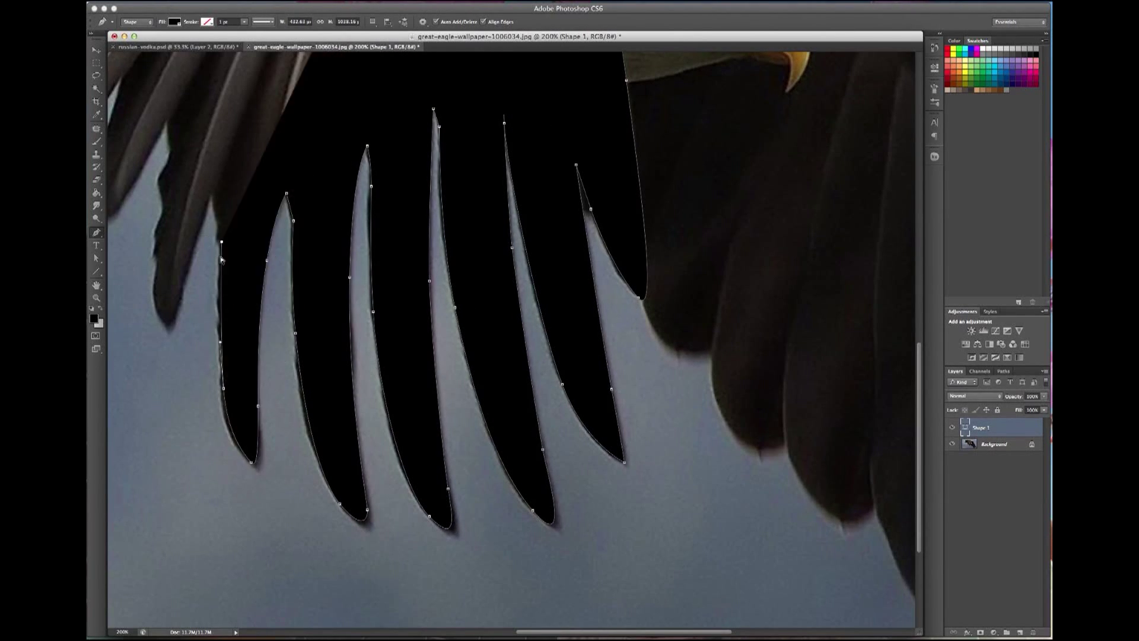
Extend the wing outline along the wing's top edge.
{"action": "mouse_move", "coordinate": [221, 260]}
{"action": "left_mouse_down"}
{"action": "mouse_move", "coordinate": [476, 253]}
{"action": "mouse_move", "coordinate": [619, 513]}
{"action": "mouse_move", "coordinate": [590, 280]}
{"action": "mouse_move", "coordinate": [552, 204]}
{"action": "mouse_move", "coordinate": [590, 392]}
{"action": "left_mouse_up"}
{"action": "key", "text": "ctrl+plus"}
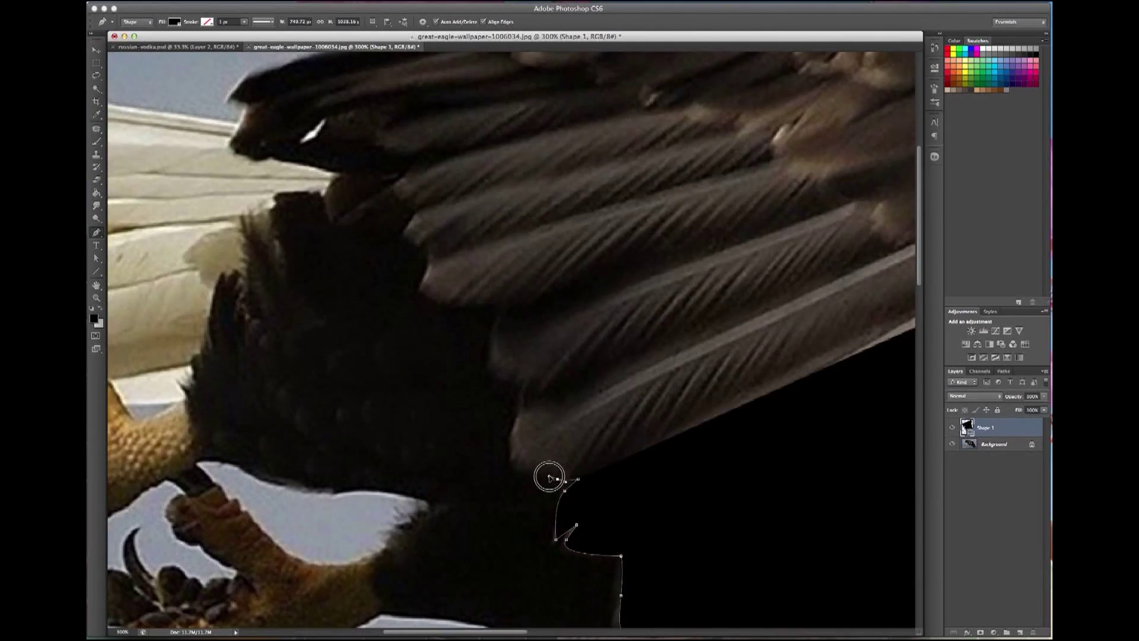
{"action": "scroll", "coordinate": [530, 512], "scroll_direction": "up", "scroll_amount": 10}
{"action": "left_click", "coordinate": [514, 404]}
{"action": "left_click", "coordinate": [535, 387]}
{"action": "scroll", "coordinate": [535, 380], "scroll_direction": "right", "scroll_amount": 5}
{"action": "left_click", "coordinate": [556, 327]}
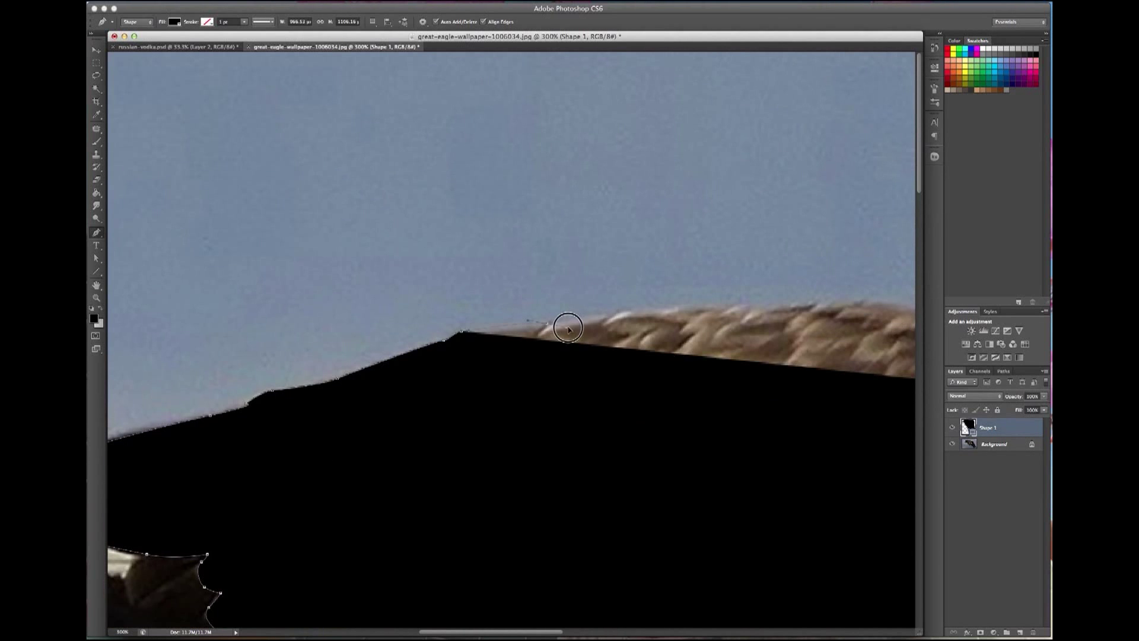
{"action": "scroll", "coordinate": [555, 327], "scroll_direction": "right", "scroll_amount": 4}
{"action": "scroll", "coordinate": [571, 345], "scroll_direction": "down", "scroll_amount": 2}
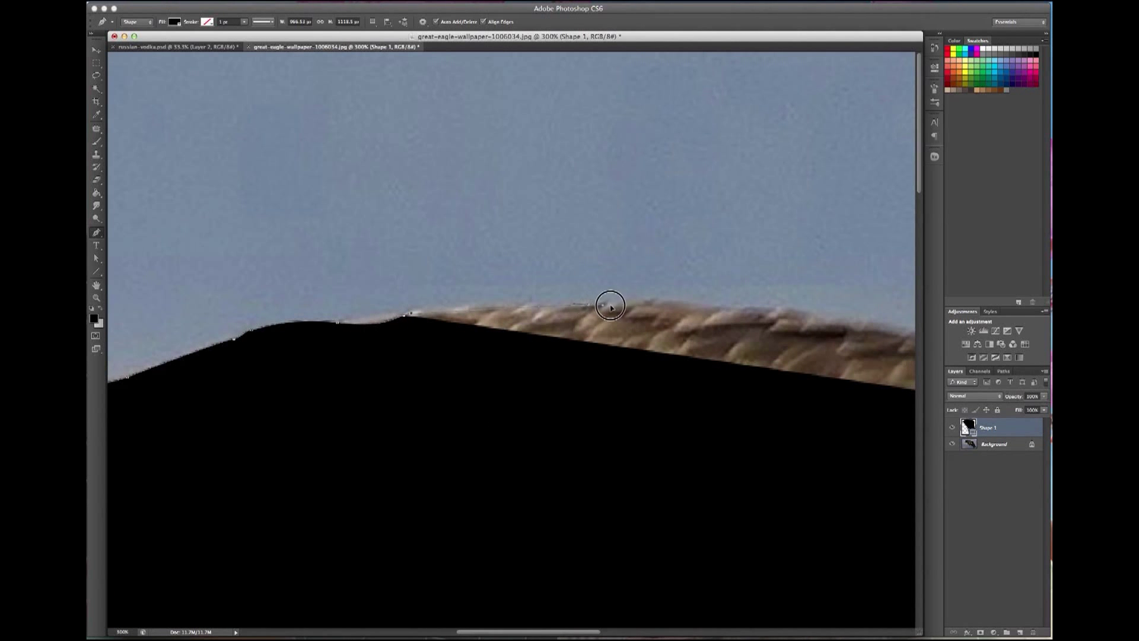
Finish the outline, curving the last segments to follow the wing edge, and view at actual size.
{"action": "left_click", "coordinate": [708, 308]}
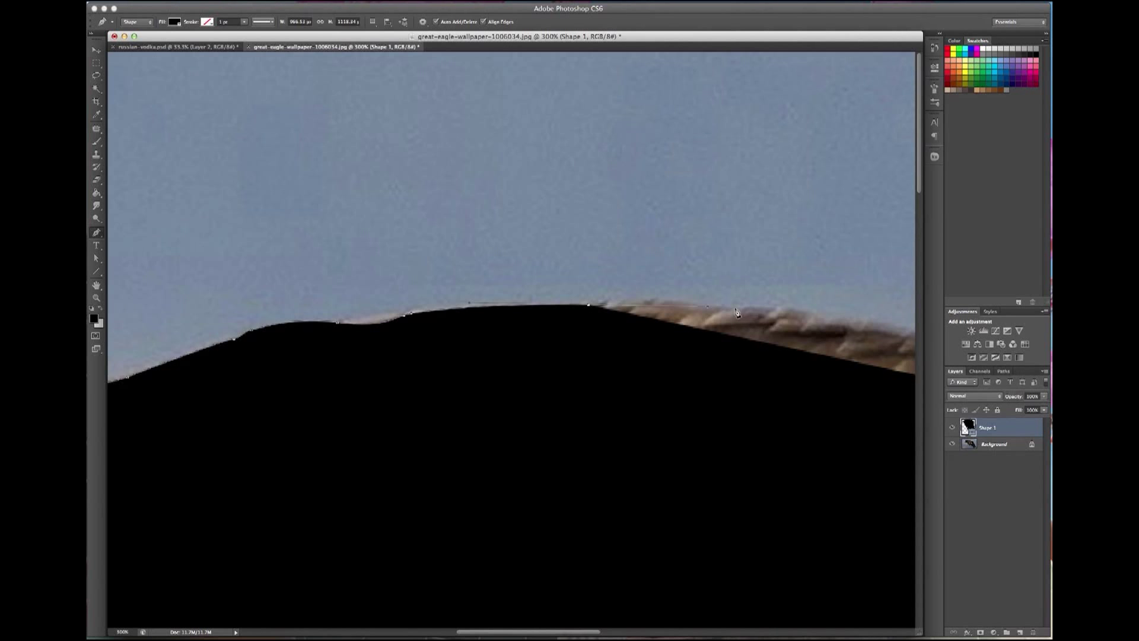
{"action": "left_click", "coordinate": [754, 312]}
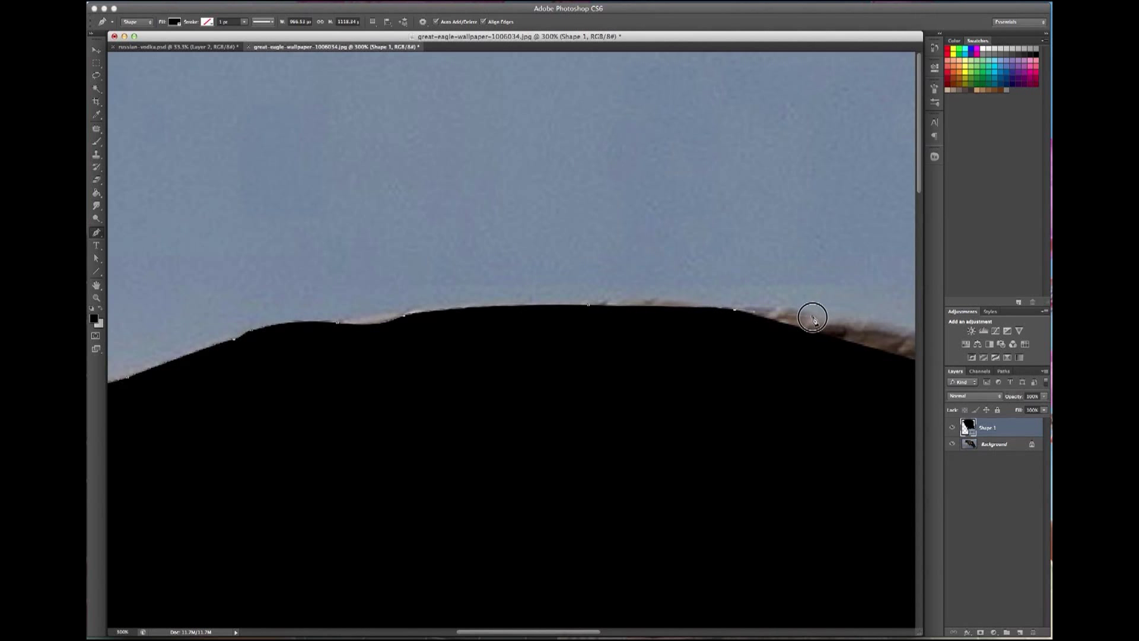
{"action": "left_click_drag", "start_coordinate": [770, 330], "coordinate": [498, 313]}
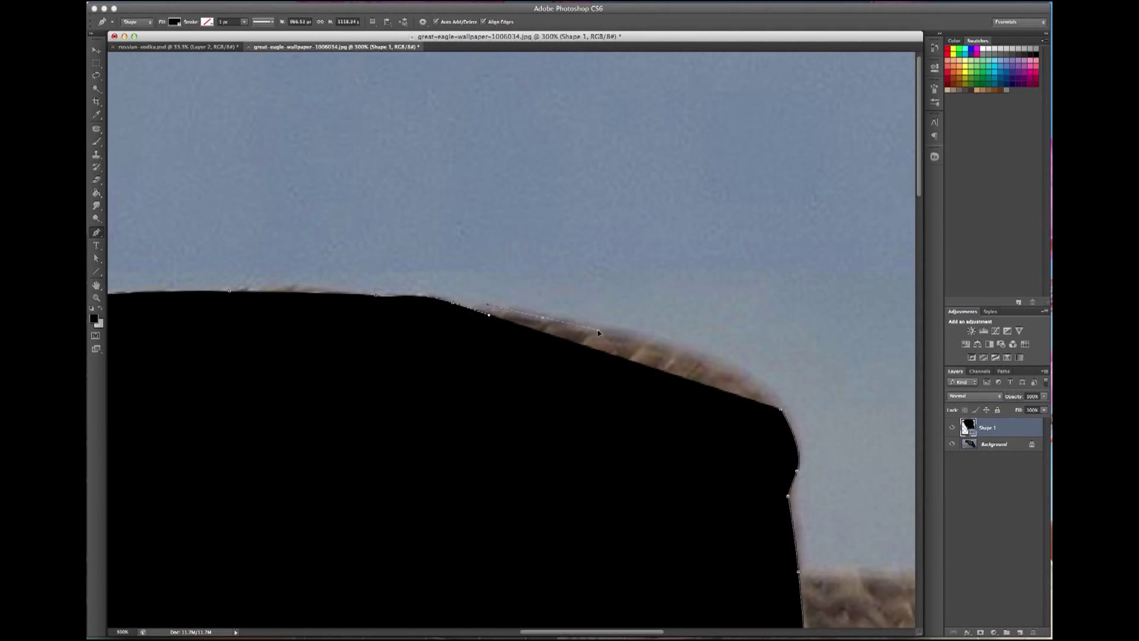
{"action": "left_click_drag", "start_coordinate": [598, 332], "coordinate": [637, 341]}
{"action": "left_click", "coordinate": [670, 358]}
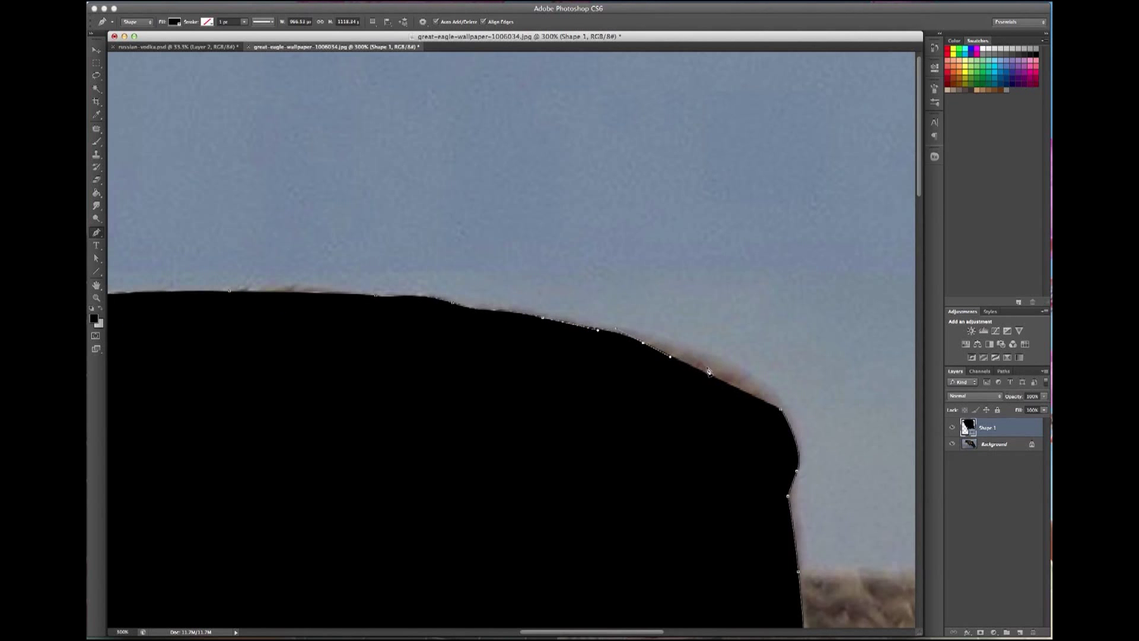
{"action": "left_click_drag", "start_coordinate": [759, 386], "coordinate": [758, 384]}
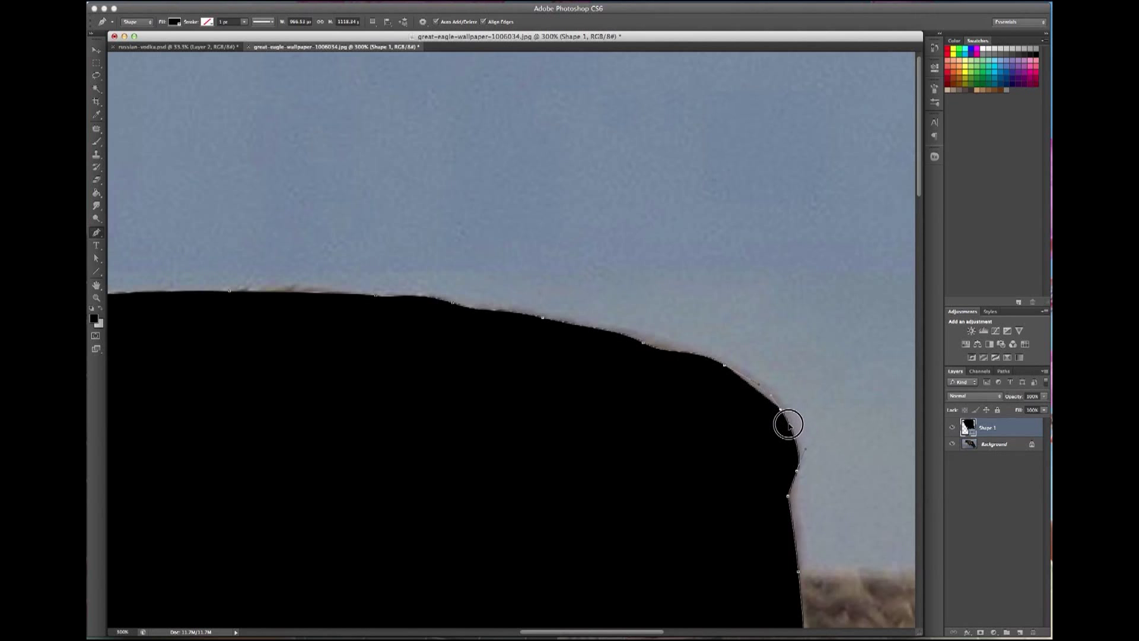
{"action": "double_click", "coordinate": [93, 300]}
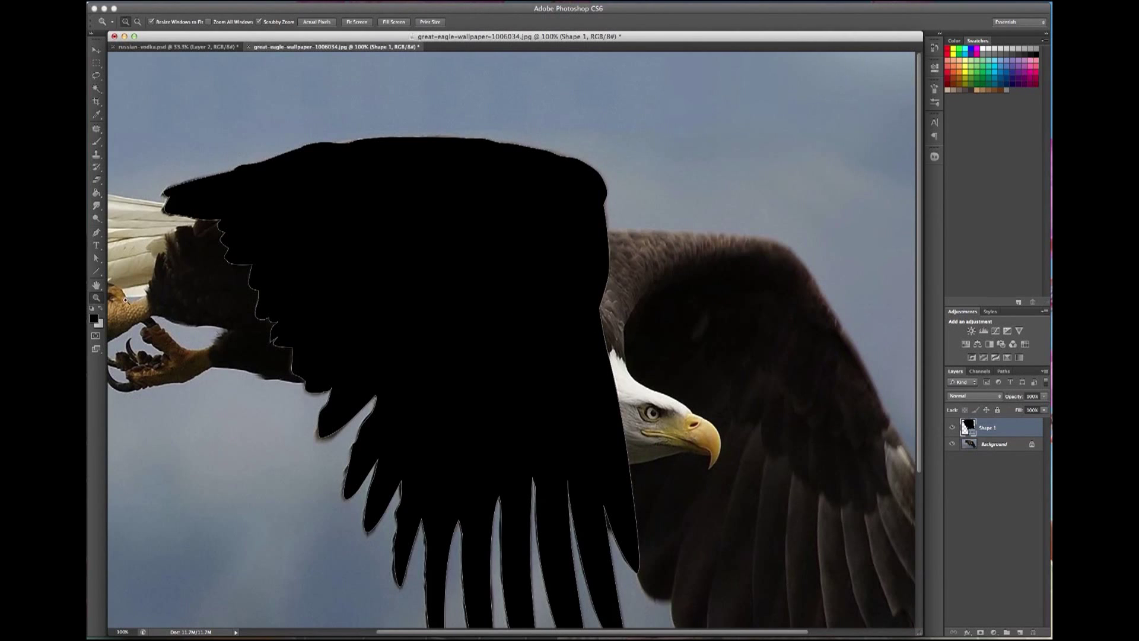
Load the wing shape as a selection, hide it, and mask the photo to the wing.
{"action": "left_click_drag", "start_coordinate": [434, 338], "coordinate": [521, 308]}
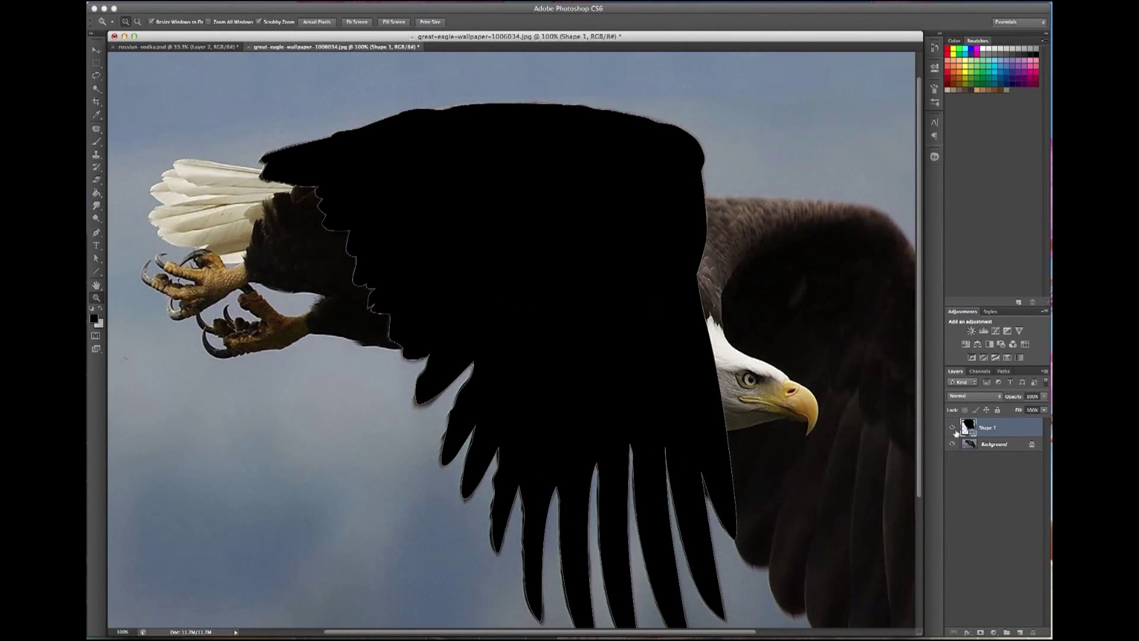
{"action": "left_click", "coordinate": [969, 426], "text": "ctrl"}
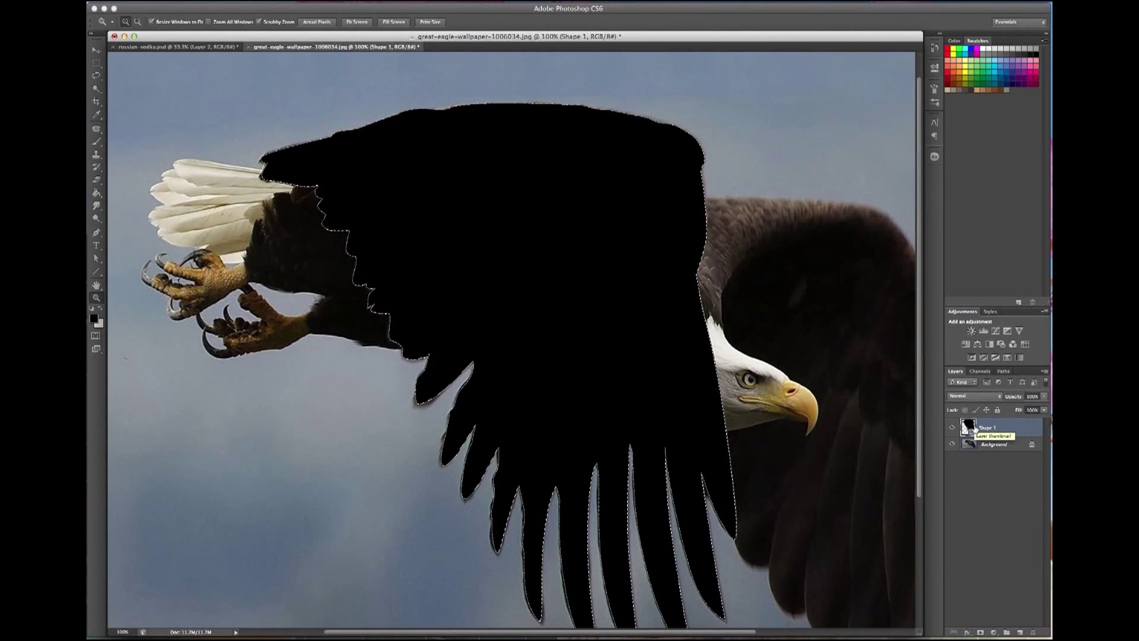
{"action": "key", "text": "ctrl+d"}
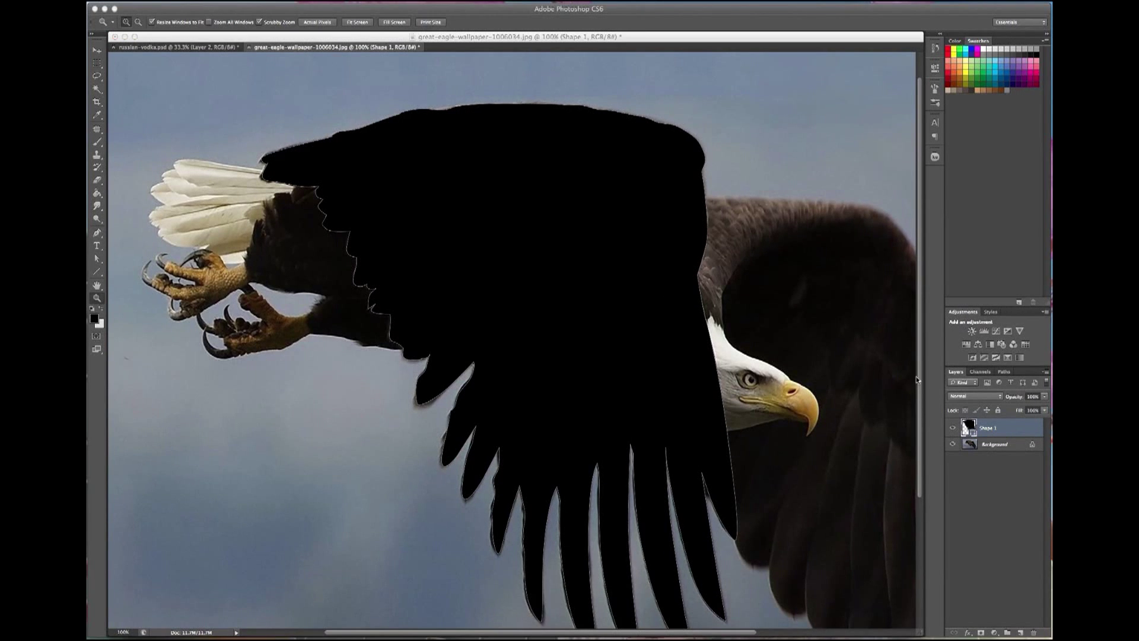
{"action": "left_click", "coordinate": [968, 426], "text": "ctrl"}
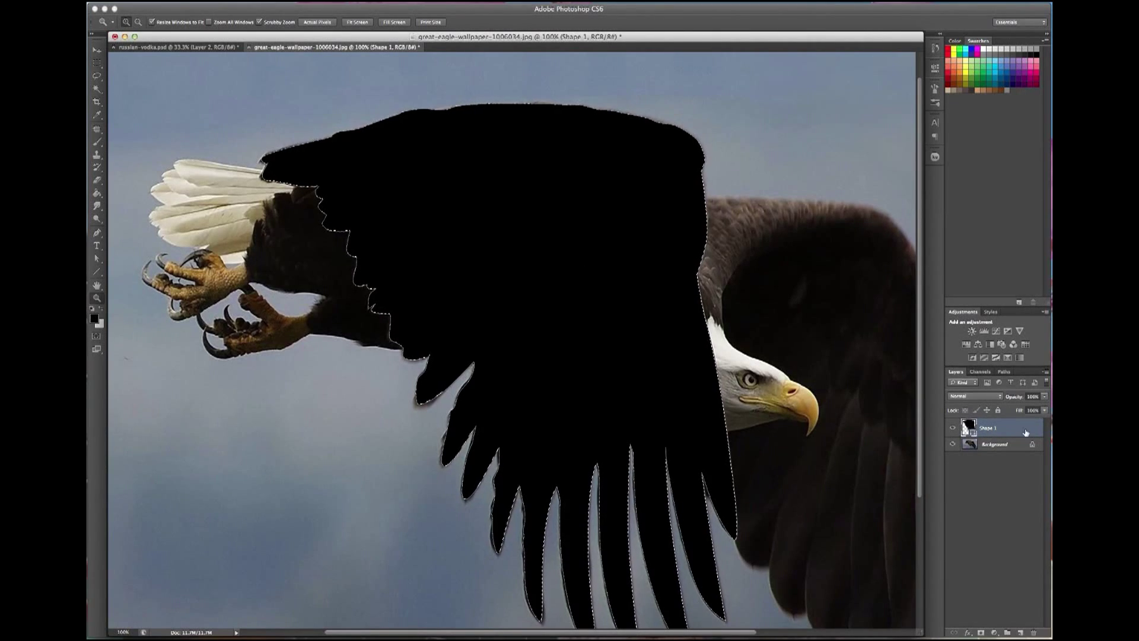
{"action": "left_click", "coordinate": [953, 427]}
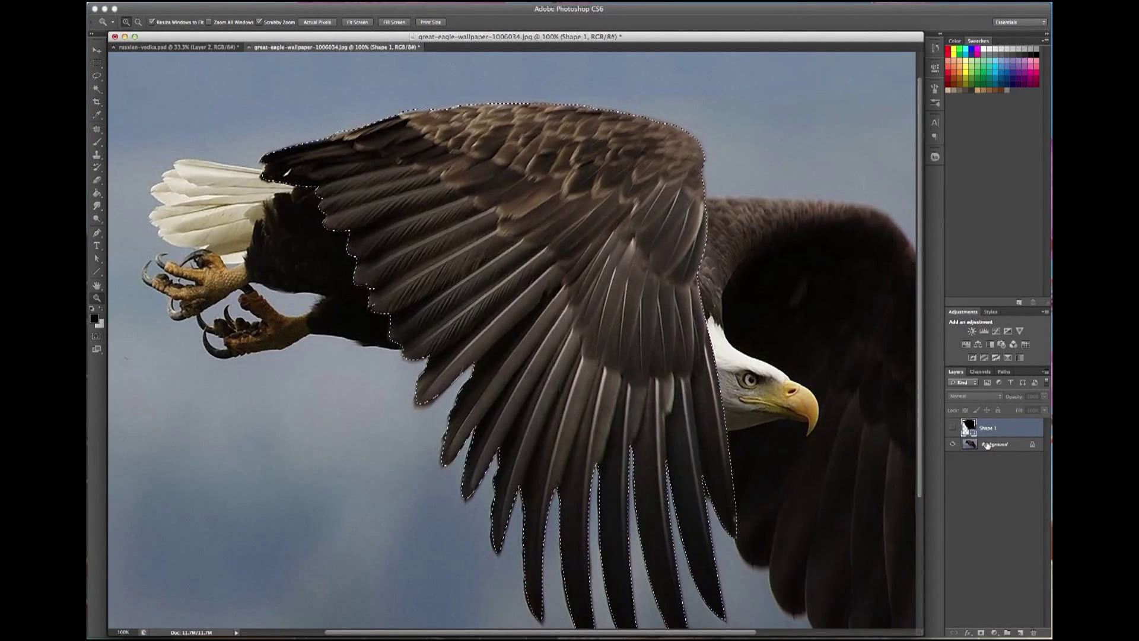
{"action": "left_click", "coordinate": [973, 442]}
Crop the canvas around the wing and drag it into the vodka bottle document.
{"action": "key", "text": "m"}
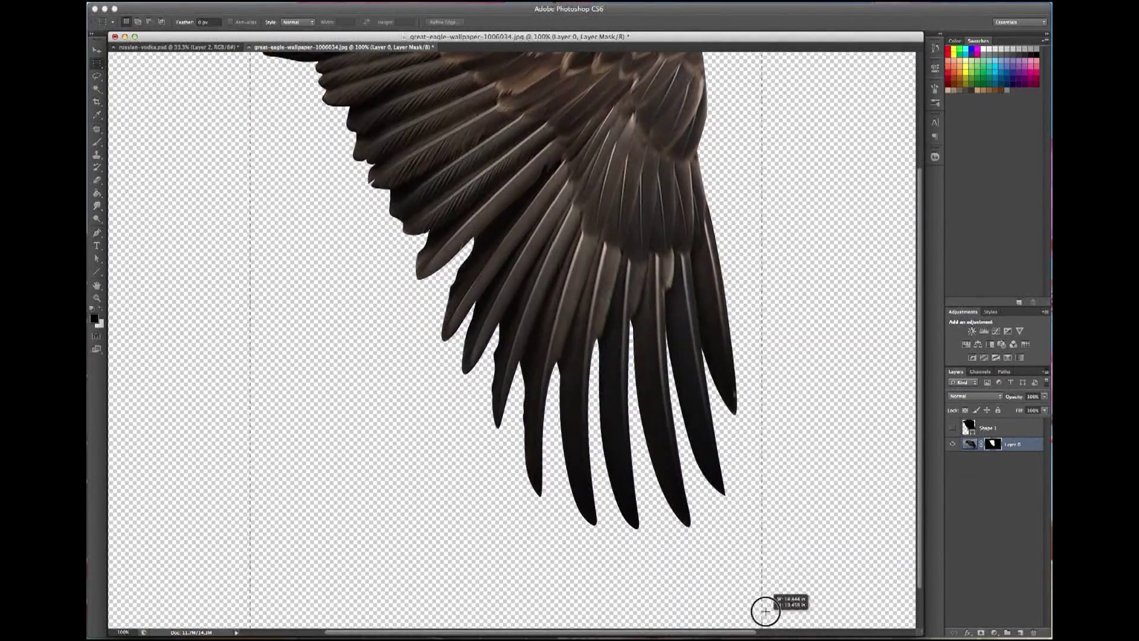
{"action": "left_click_drag", "start_coordinate": [460, 294], "coordinate": [766, 551]}
{"action": "left_click", "coordinate": [188, 5]}
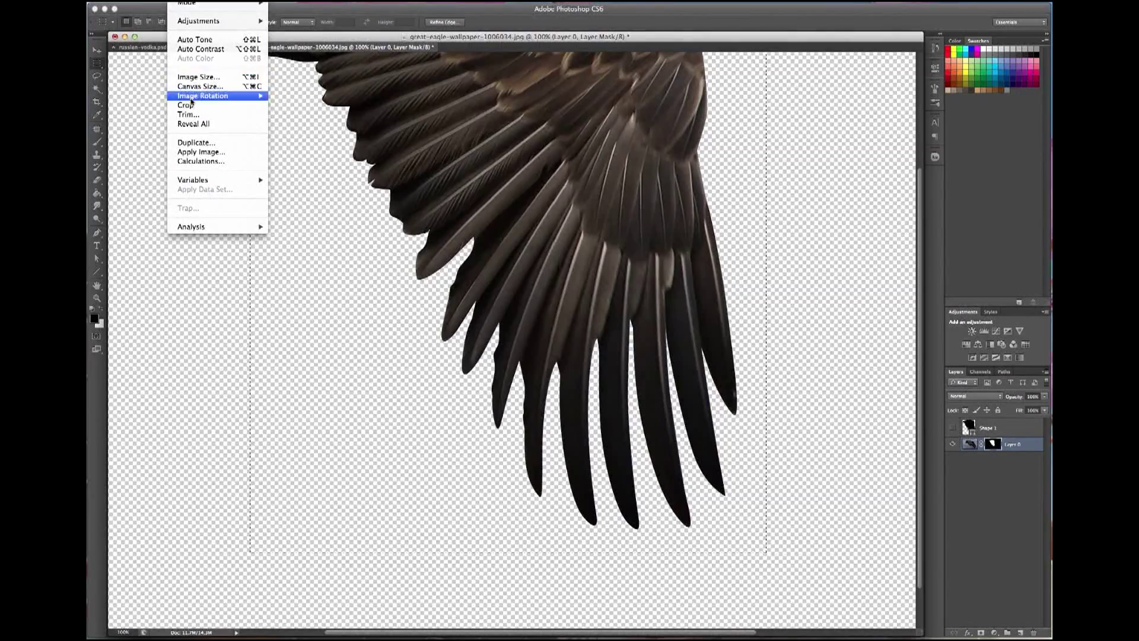
{"action": "left_click", "coordinate": [203, 96]}
{"action": "left_click", "coordinate": [101, 52]}
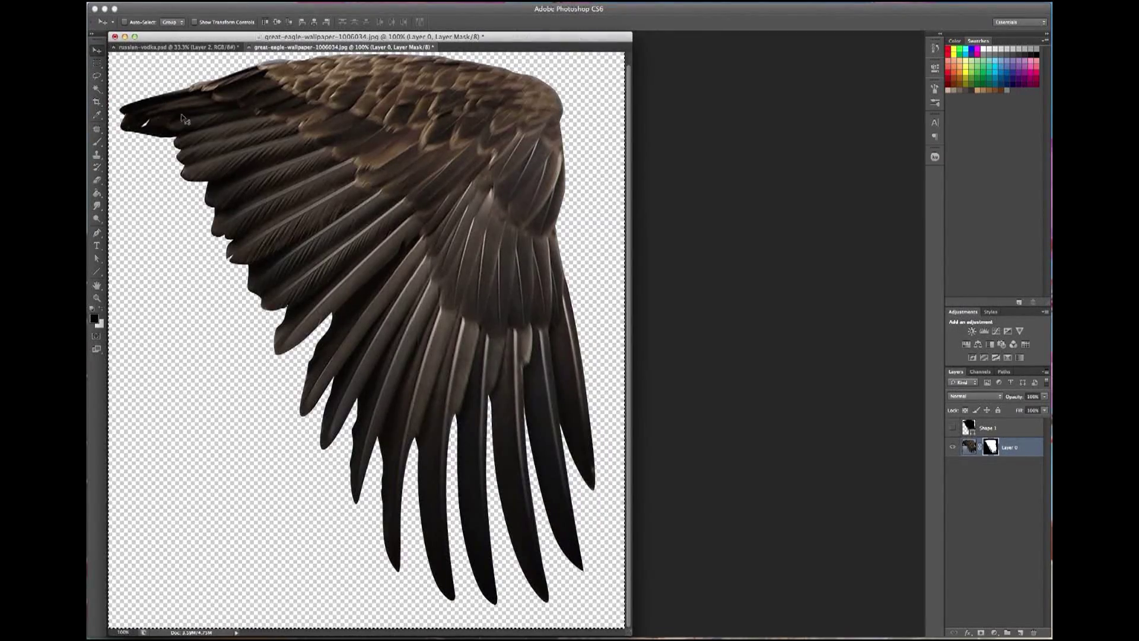
{"action": "mouse_move", "coordinate": [278, 111]}
{"action": "left_mouse_down"}
{"action": "mouse_move", "coordinate": [209, 48]}
{"action": "mouse_move", "coordinate": [338, 262]}
{"action": "mouse_move", "coordinate": [300, 274]}
{"action": "left_mouse_up"}
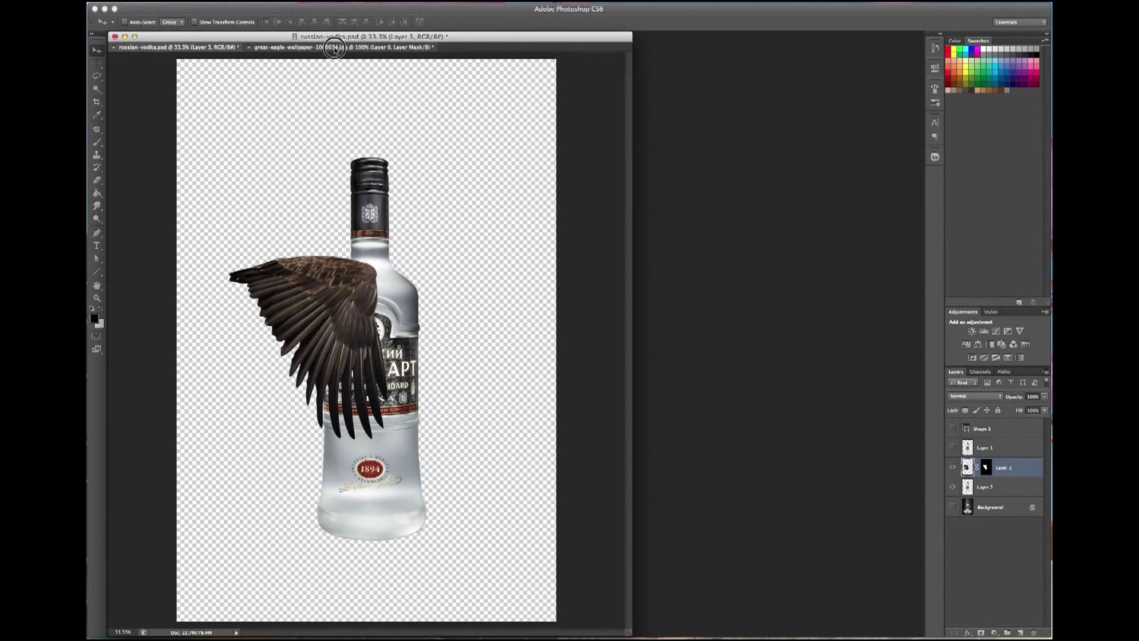
Close the eagle wallpaper document, saving it as a Photoshop file.
{"action": "left_click", "coordinate": [334, 47]}
{"action": "left_click", "coordinate": [249, 47]}
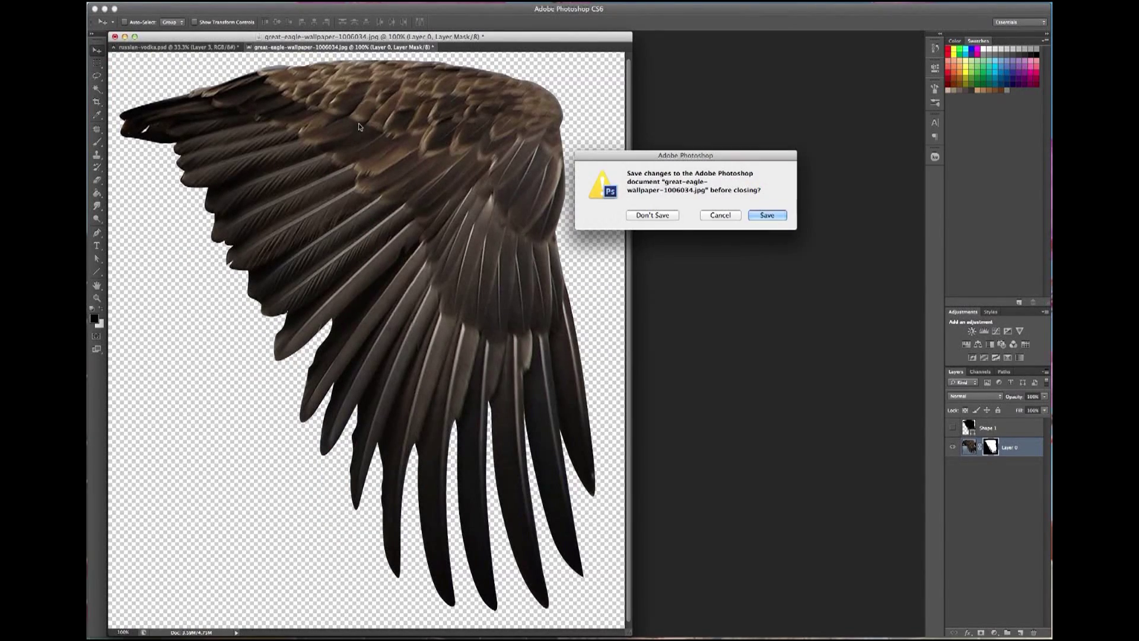
{"action": "left_click", "coordinate": [766, 215]}
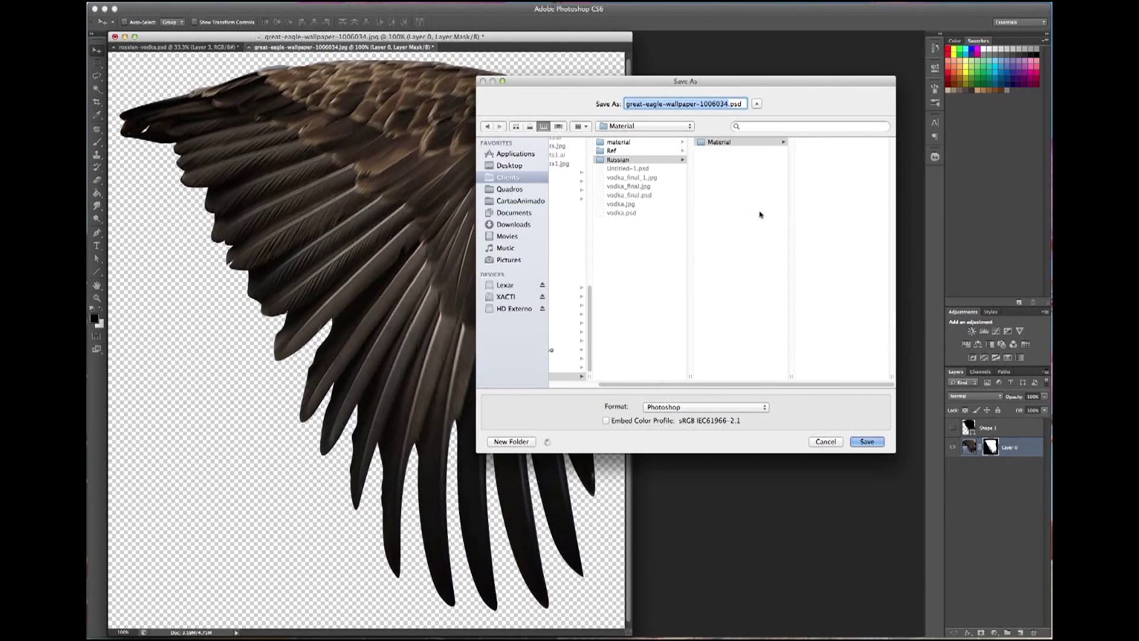
{"action": "left_click", "coordinate": [868, 443]}
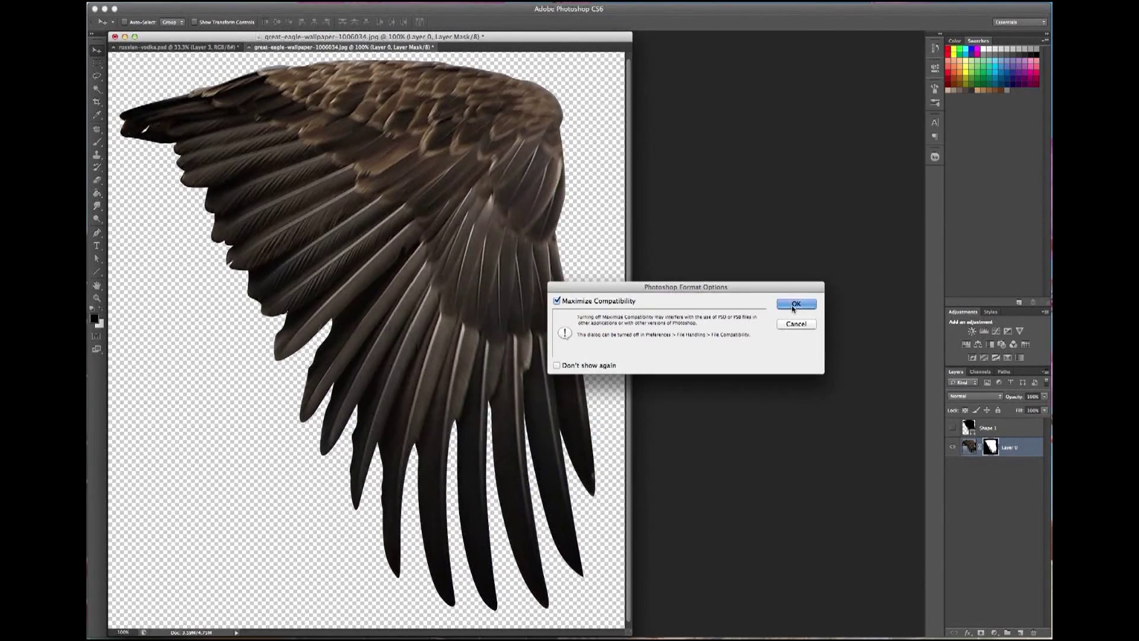
{"action": "left_click", "coordinate": [792, 304]}
Open more eagle photos and switch to the bald-eagle-in-flight image.
{"action": "key", "text": "ctrl+o"}
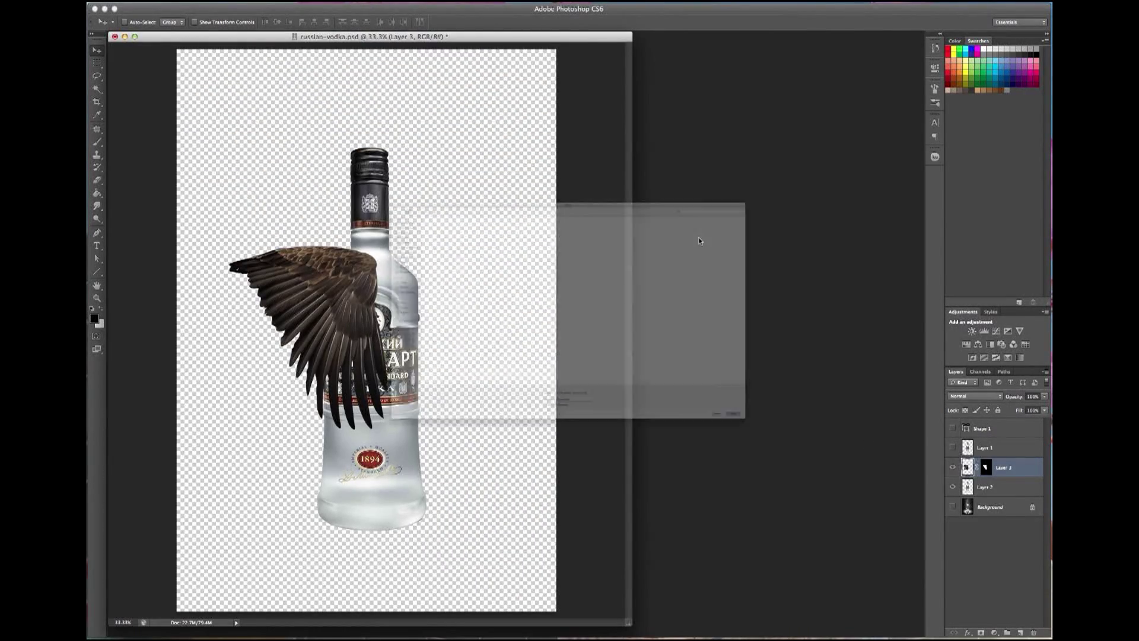
{"action": "mouse_move", "coordinate": [786, 54]}
{"action": "left_mouse_down"}
{"action": "mouse_move", "coordinate": [821, 74]}
{"action": "mouse_move", "coordinate": [694, 402]}
{"action": "mouse_move", "coordinate": [760, 70]}
{"action": "left_mouse_up"}
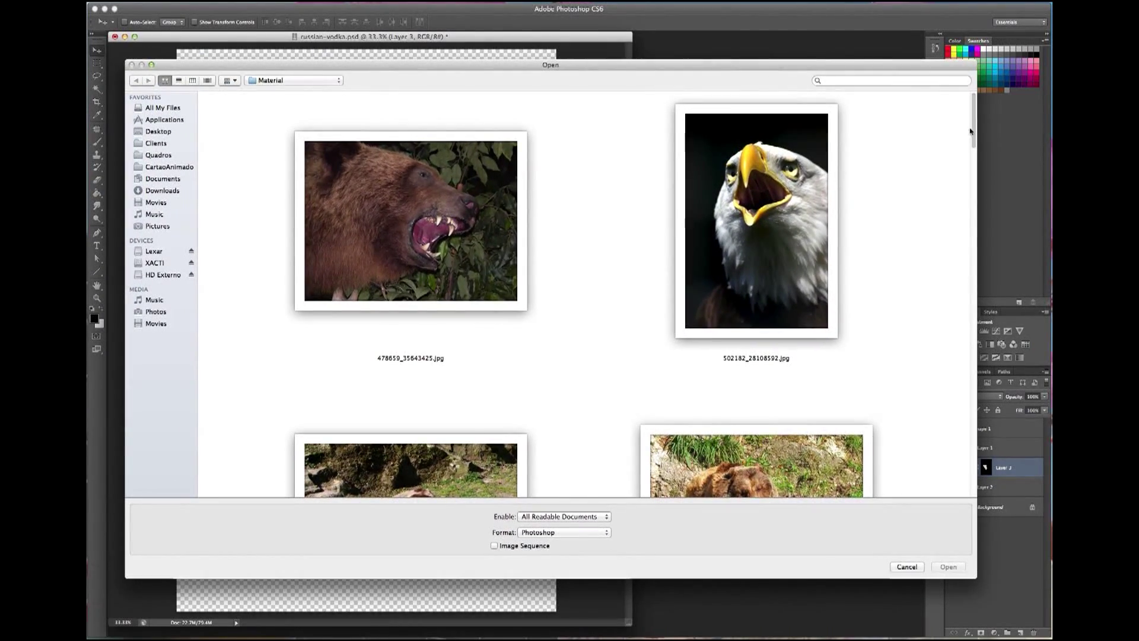
{"action": "left_click_drag", "start_coordinate": [969, 122], "coordinate": [962, 183]}
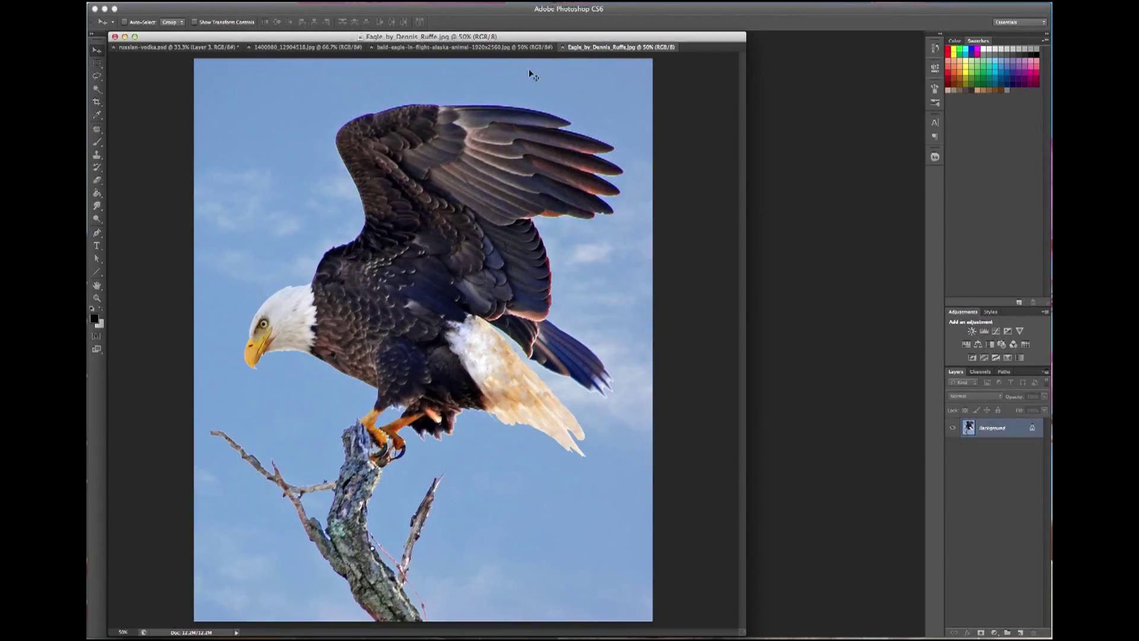
{"action": "left_click", "coordinate": [513, 49]}
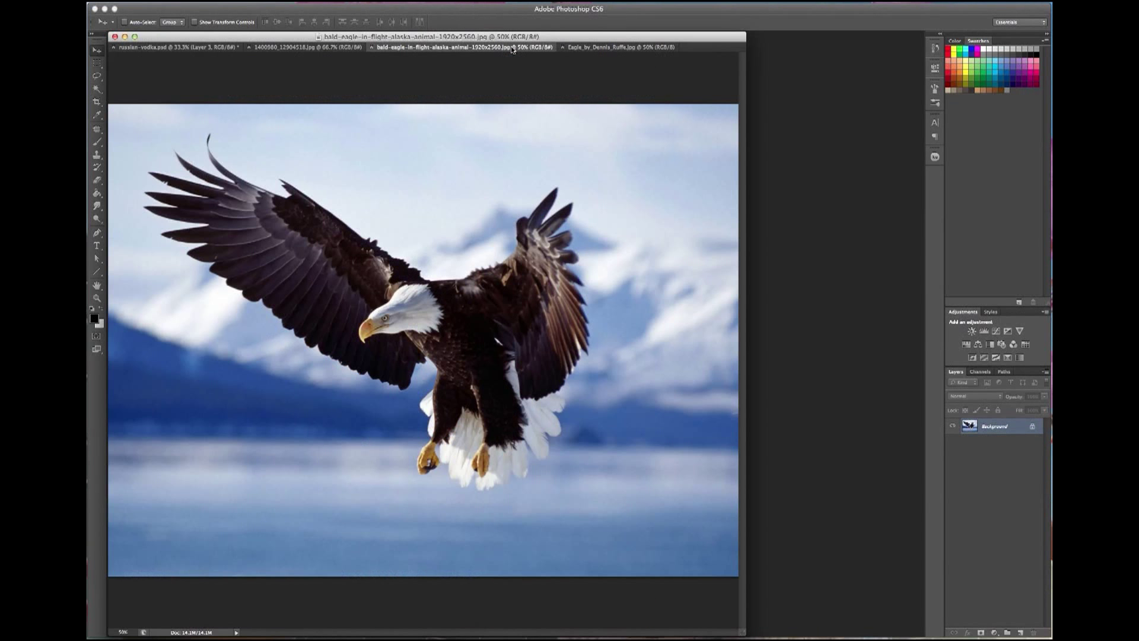
Close the unused 1400980_12904518.jpg and quick-select the sky around the eagle.
{"action": "left_click", "coordinate": [249, 47]}
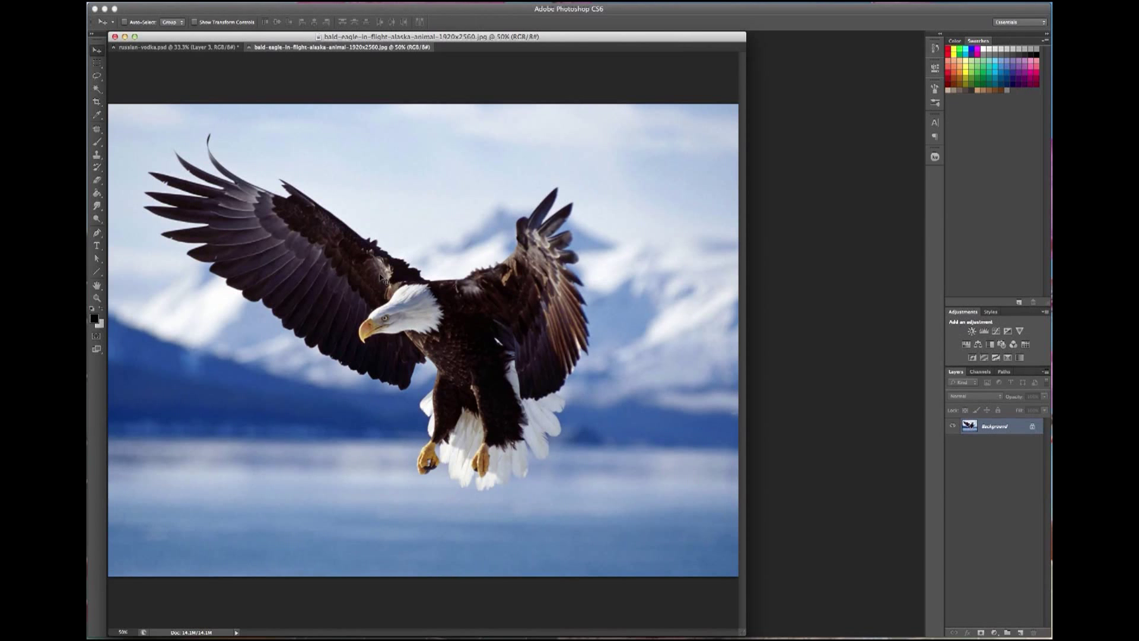
{"action": "left_click", "coordinate": [96, 88]}
{"action": "left_click", "coordinate": [682, 133]}
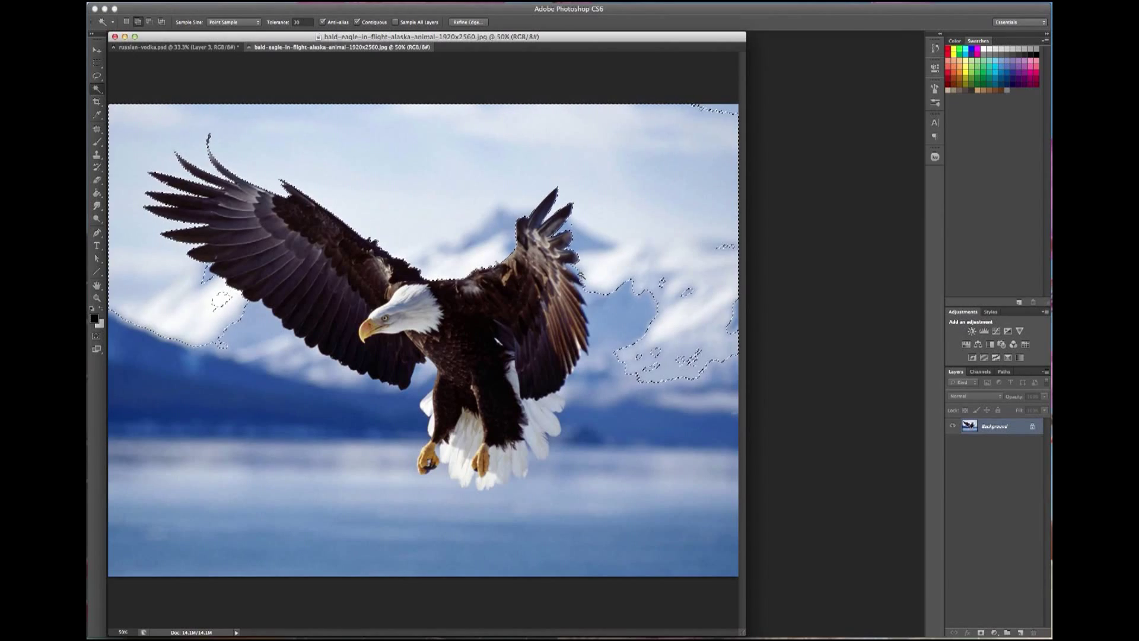
{"action": "left_click", "coordinate": [598, 359]}
{"action": "key", "text": "ctrl+z"}
Add the water and left mountains to the selection, invert it to the eagle, and open Refine Edge.
{"action": "left_click", "coordinate": [408, 470]}
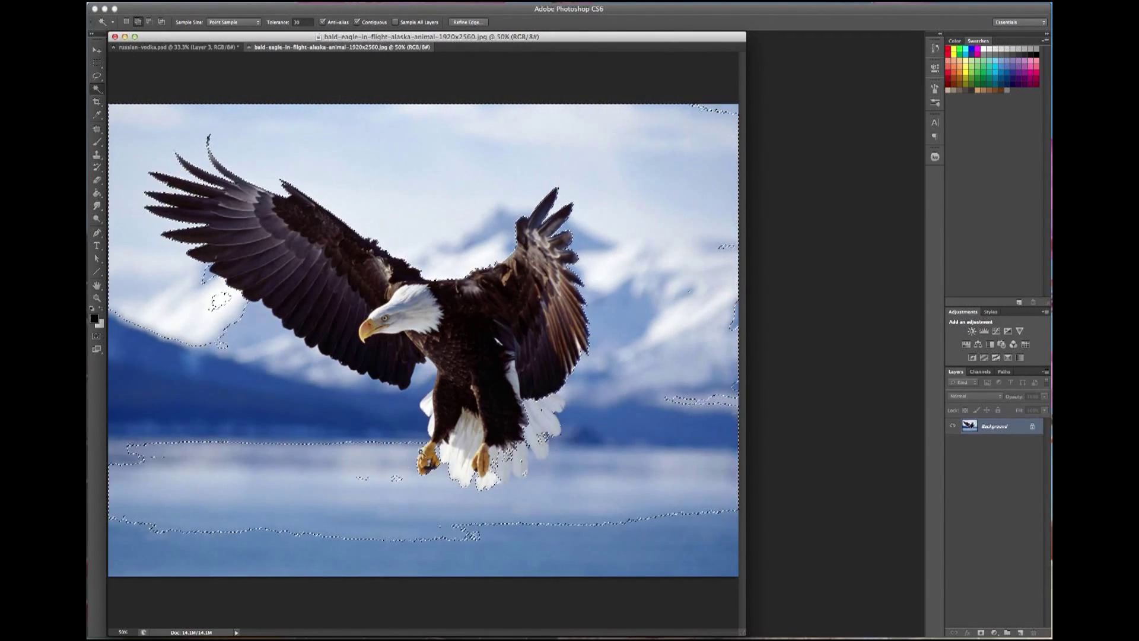
{"action": "left_click", "coordinate": [369, 482]}
{"action": "left_click", "coordinate": [299, 433]}
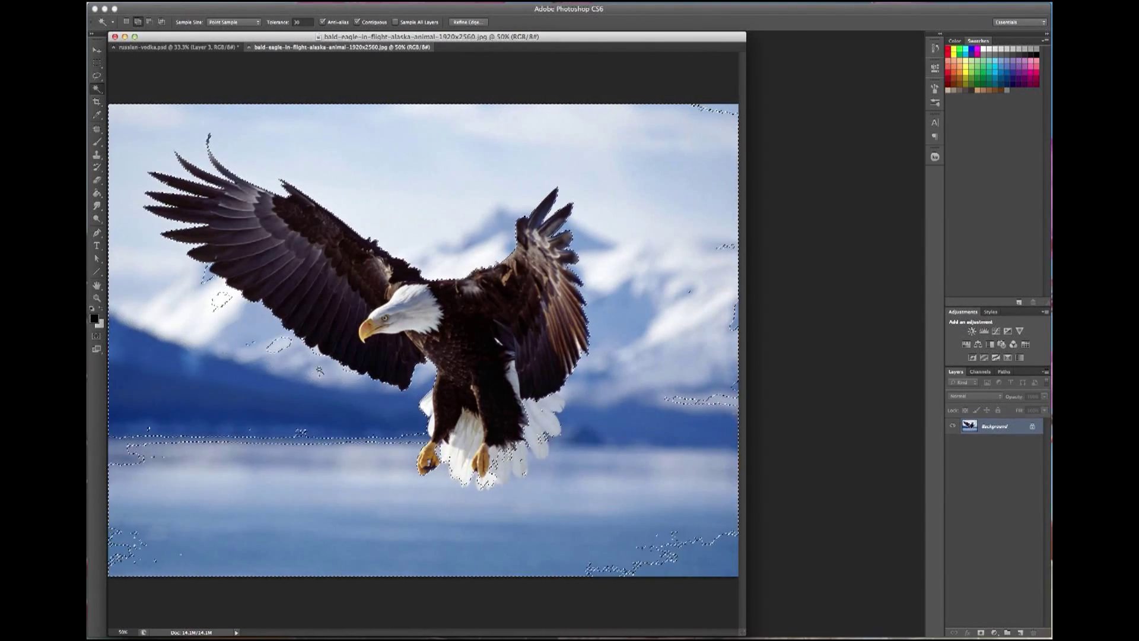
{"action": "left_click", "coordinate": [210, 277]}
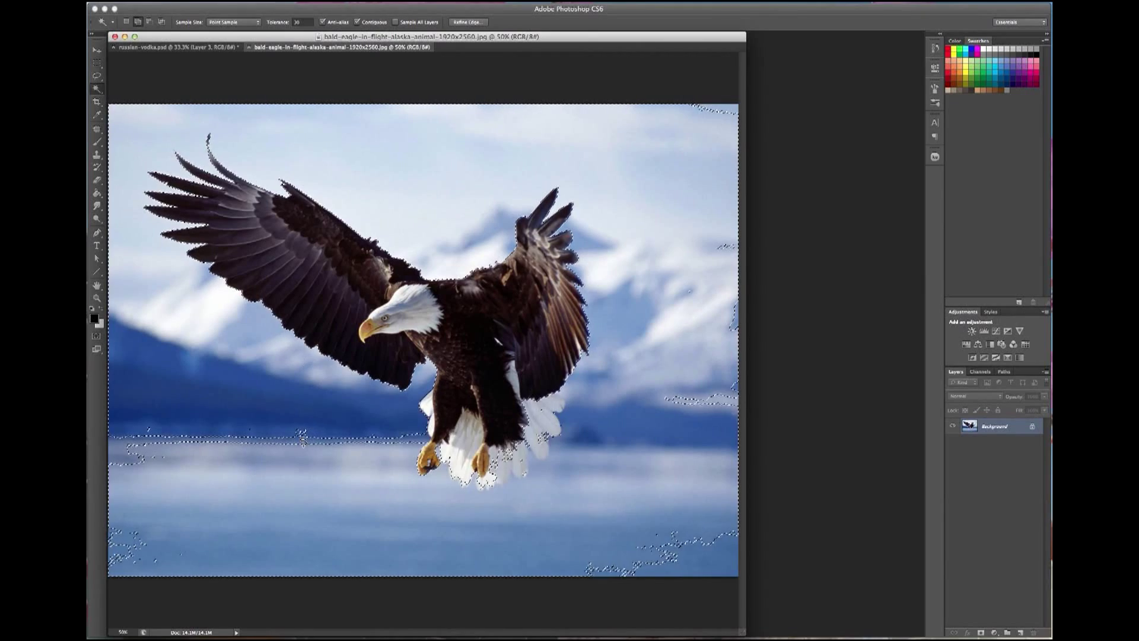
{"action": "left_click", "coordinate": [703, 564]}
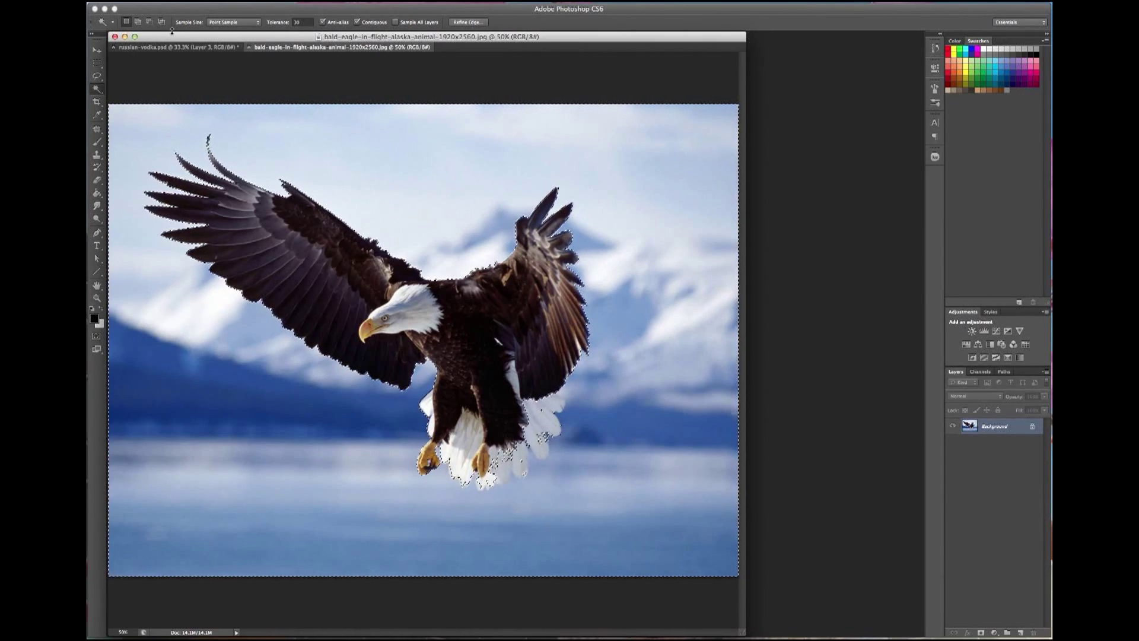
{"action": "left_click", "coordinate": [261, 0]}
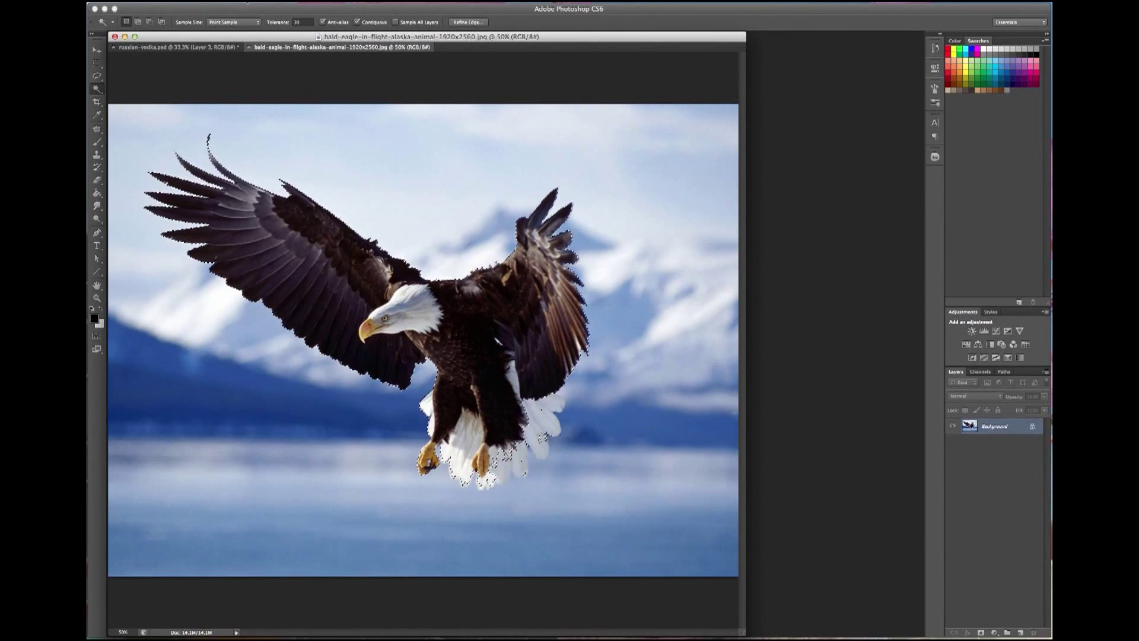
{"action": "left_click", "coordinate": [288, 106]}
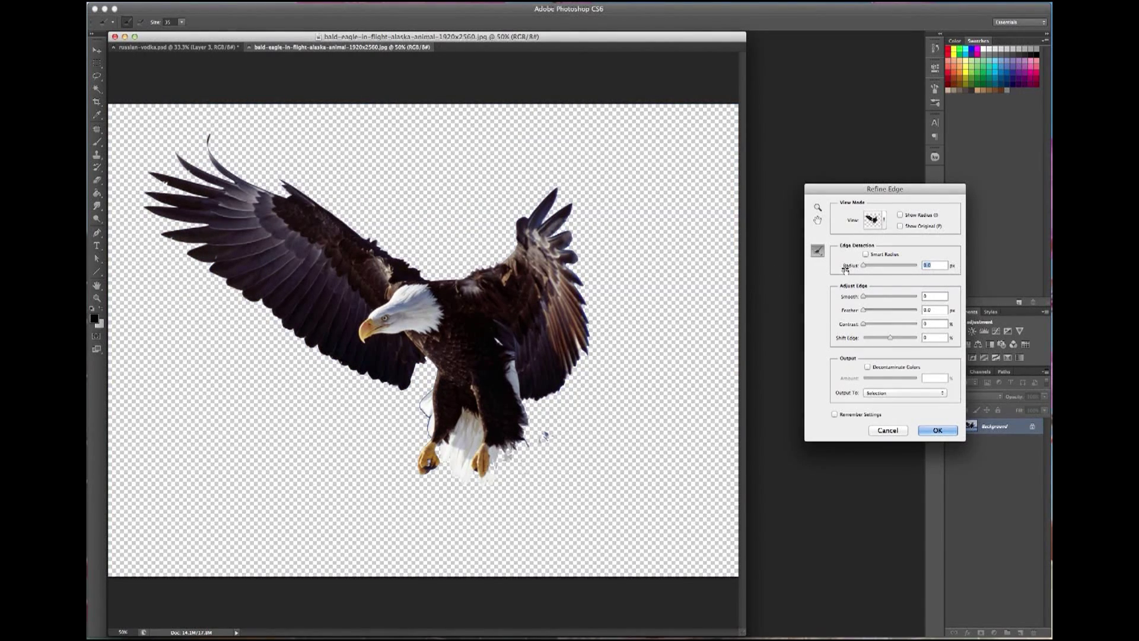
Refine edges at about 9.5 px radius into a new masked layer, add a layer beneath, swap colours.
{"action": "left_click_drag", "start_coordinate": [865, 266], "coordinate": [905, 269]}
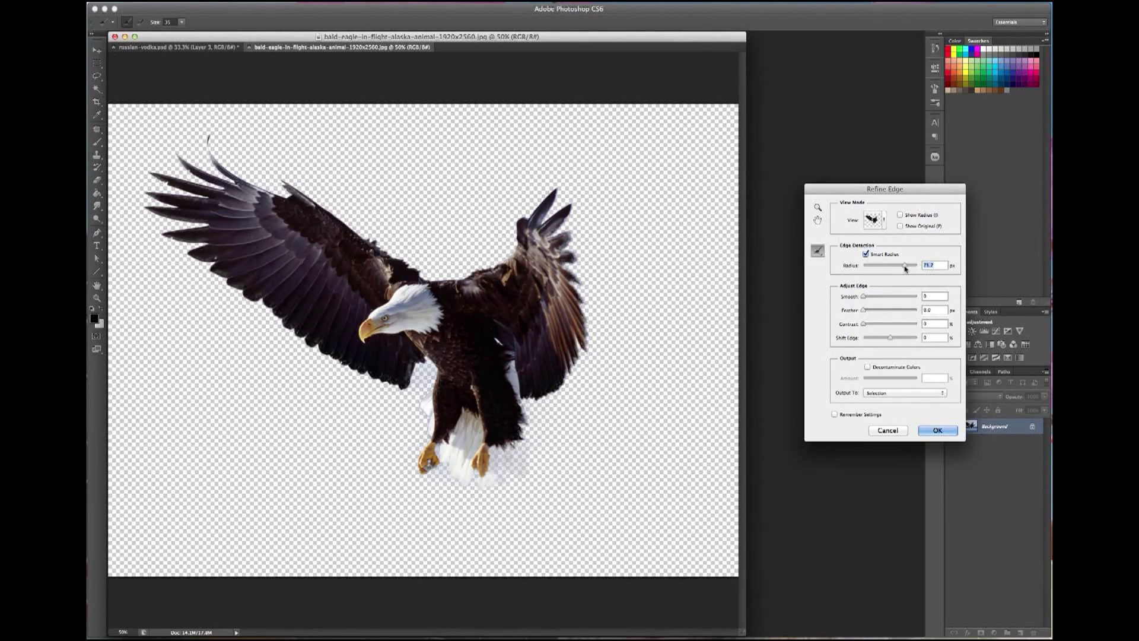
{"action": "left_click_drag", "start_coordinate": [901, 267], "coordinate": [885, 268]}
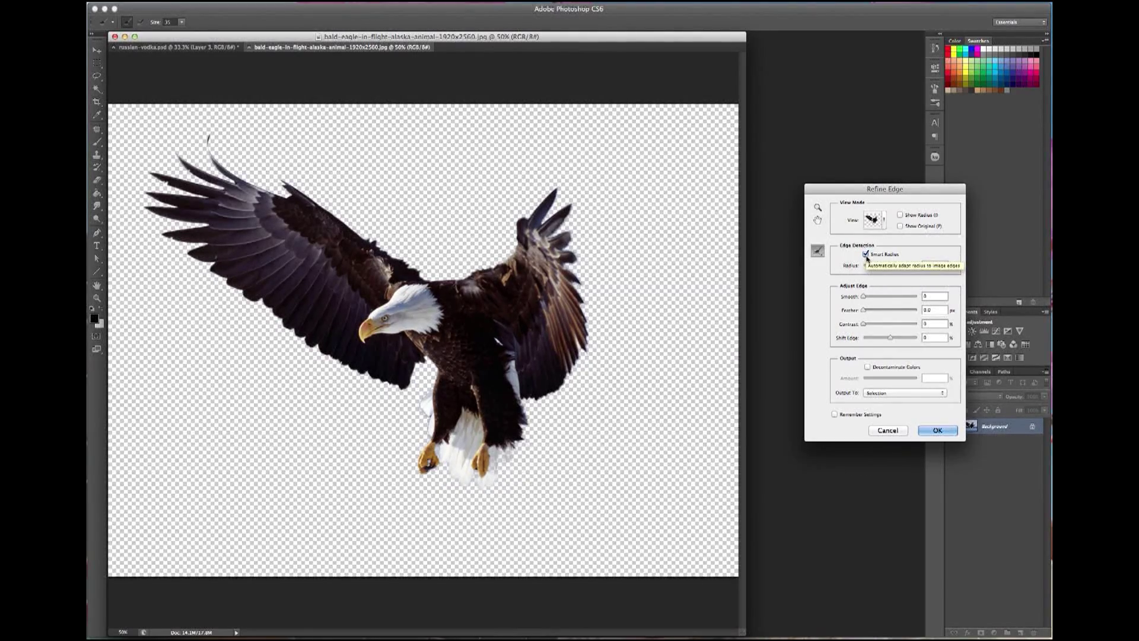
{"action": "left_click", "coordinate": [879, 393]}
{"action": "left_click", "coordinate": [878, 415]}
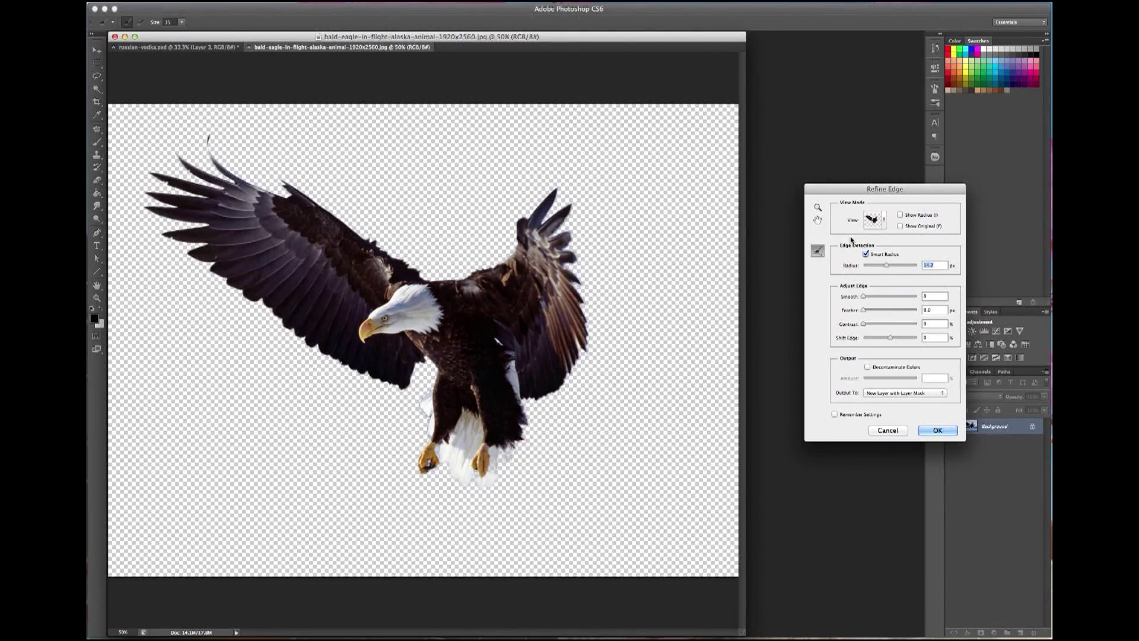
{"action": "left_click", "coordinate": [933, 434]}
{"action": "left_click", "coordinate": [962, 450]}
{"action": "left_click", "coordinate": [1021, 632]}
{"action": "left_click", "coordinate": [101, 308]}
Fill Layer 1 with black as a backdrop behind the eagle.
{"action": "left_click", "coordinate": [97, 193]}
{"action": "left_click", "coordinate": [409, 265]}
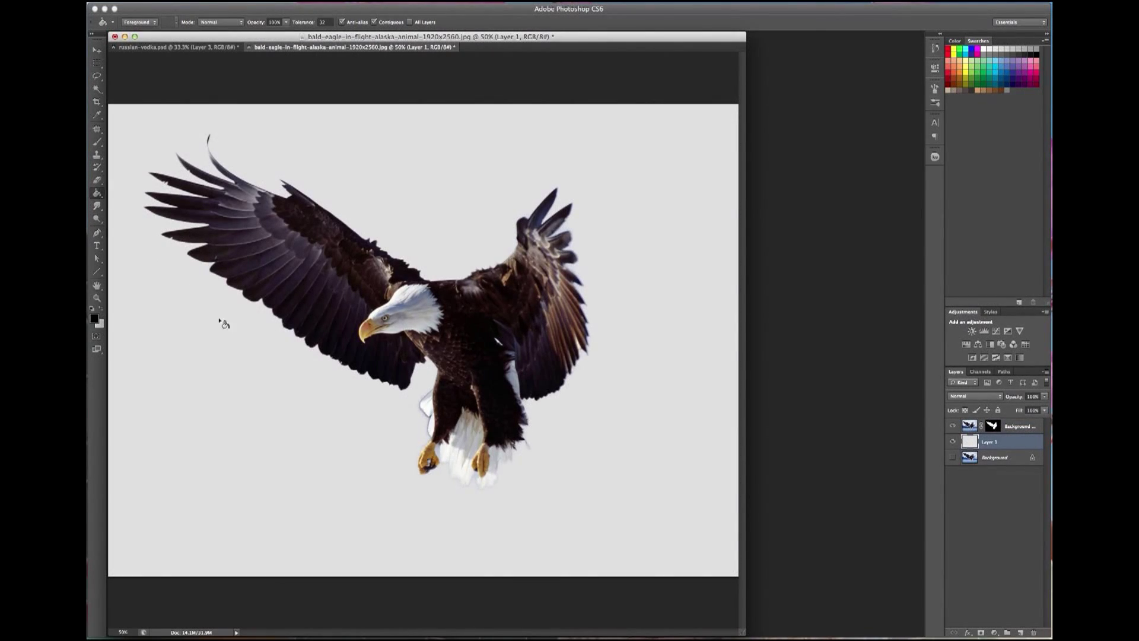
{"action": "left_click", "coordinate": [224, 324]}
Target the eagle's layer mask, zoom in on the talons, and enlarge a soft brush.
{"action": "left_click", "coordinate": [97, 50]}
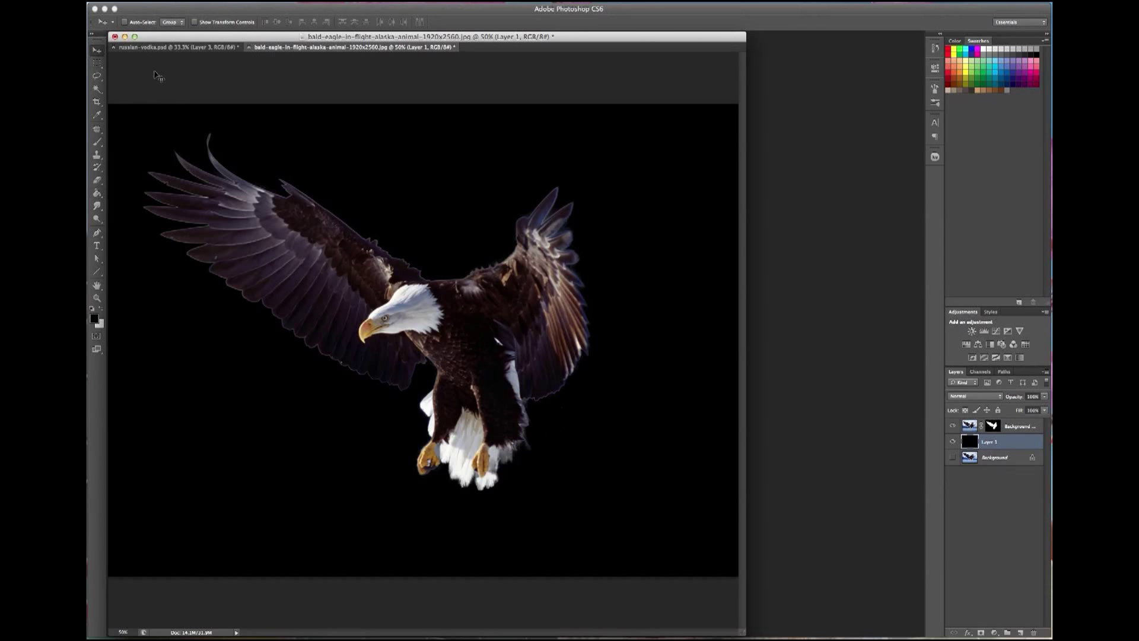
{"action": "left_click", "coordinate": [993, 426]}
{"action": "key", "text": "z"}
{"action": "left_click", "coordinate": [601, 346]}
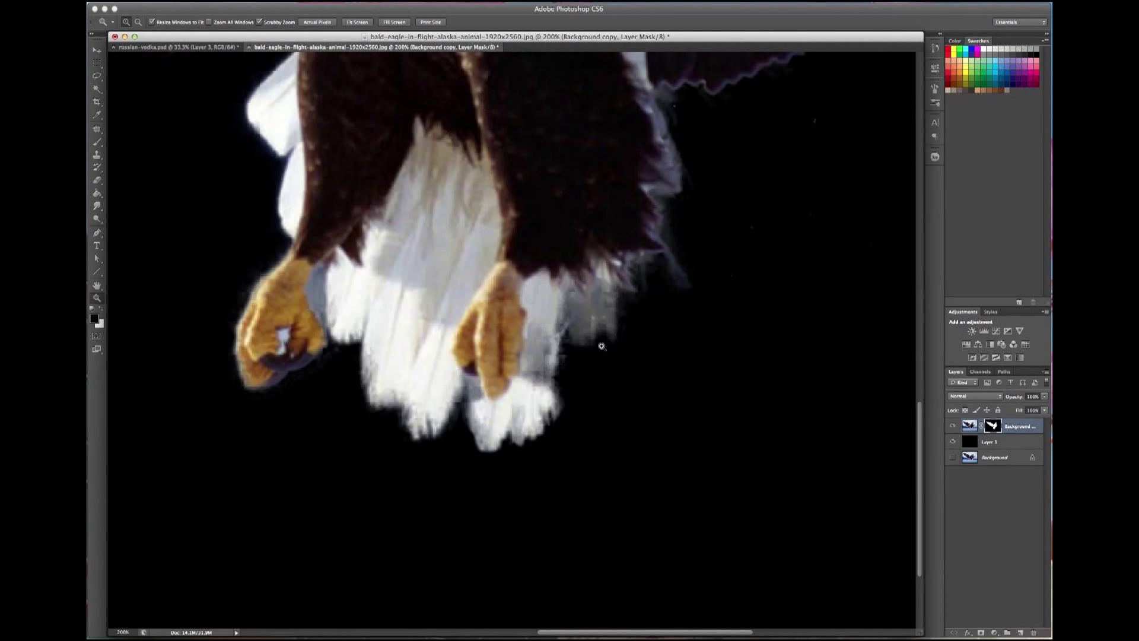
{"action": "left_click", "coordinate": [96, 66]}
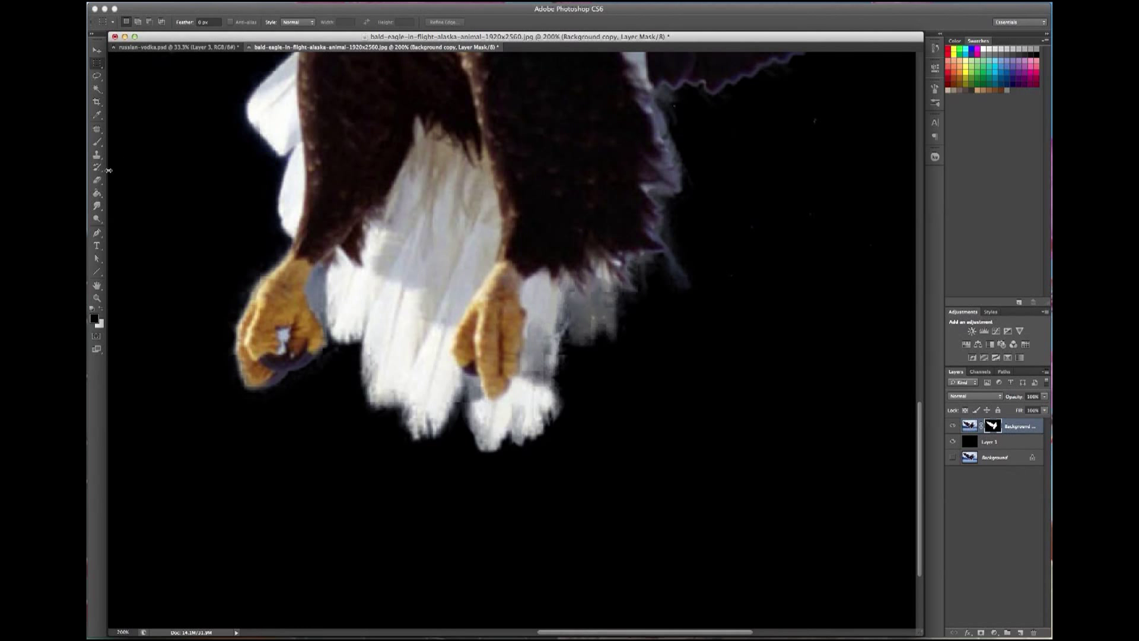
{"action": "left_click", "coordinate": [97, 141]}
{"action": "right_click", "coordinate": [451, 311]}
{"action": "left_click_drag", "start_coordinate": [522, 328], "coordinate": [541, 328]}
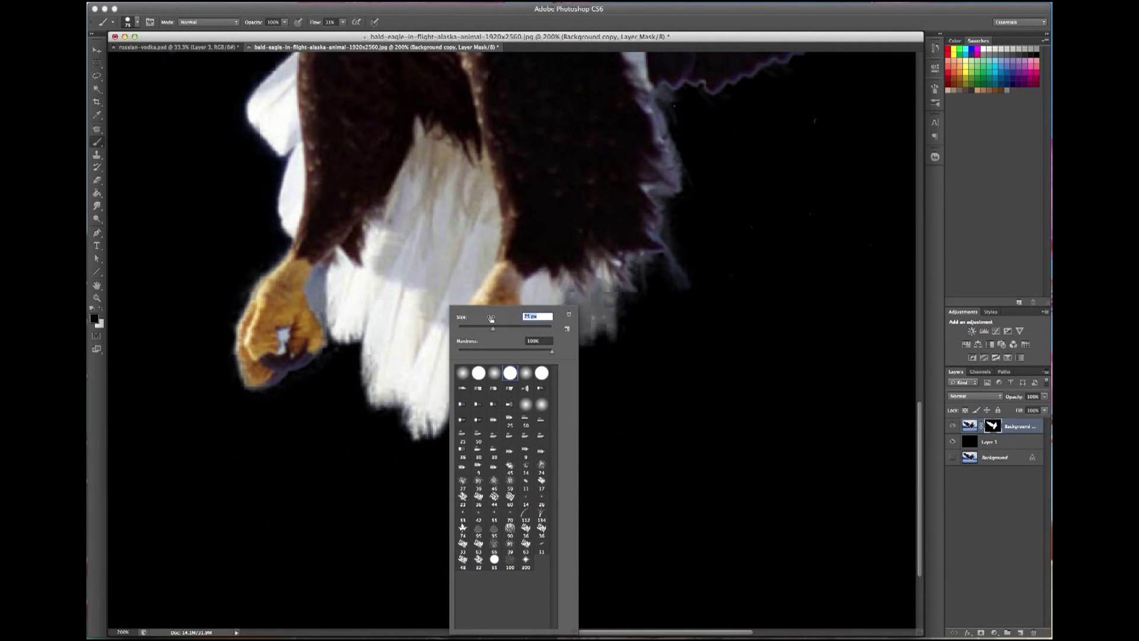
{"action": "key", "text": "Return"}
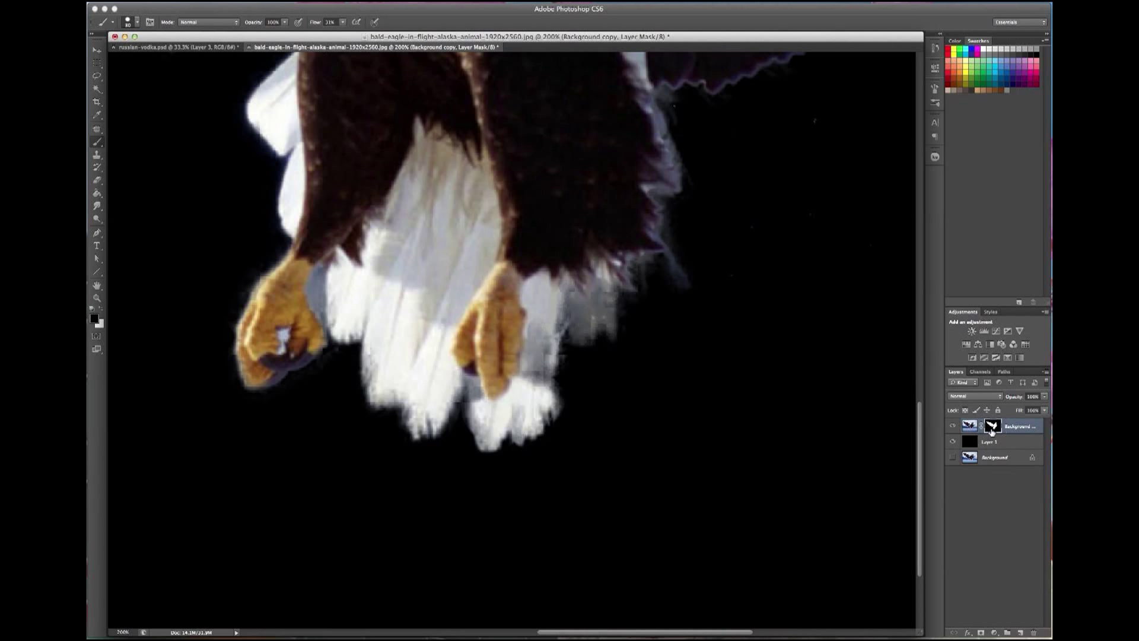
Paint white into the mask to restore feathers beside the talons, with brush flow at 35%.
{"action": "left_click_drag", "start_coordinate": [594, 351], "coordinate": [585, 376]}
{"action": "left_click_drag", "start_coordinate": [561, 332], "coordinate": [570, 389]}
{"action": "right_click", "coordinate": [419, 234]}
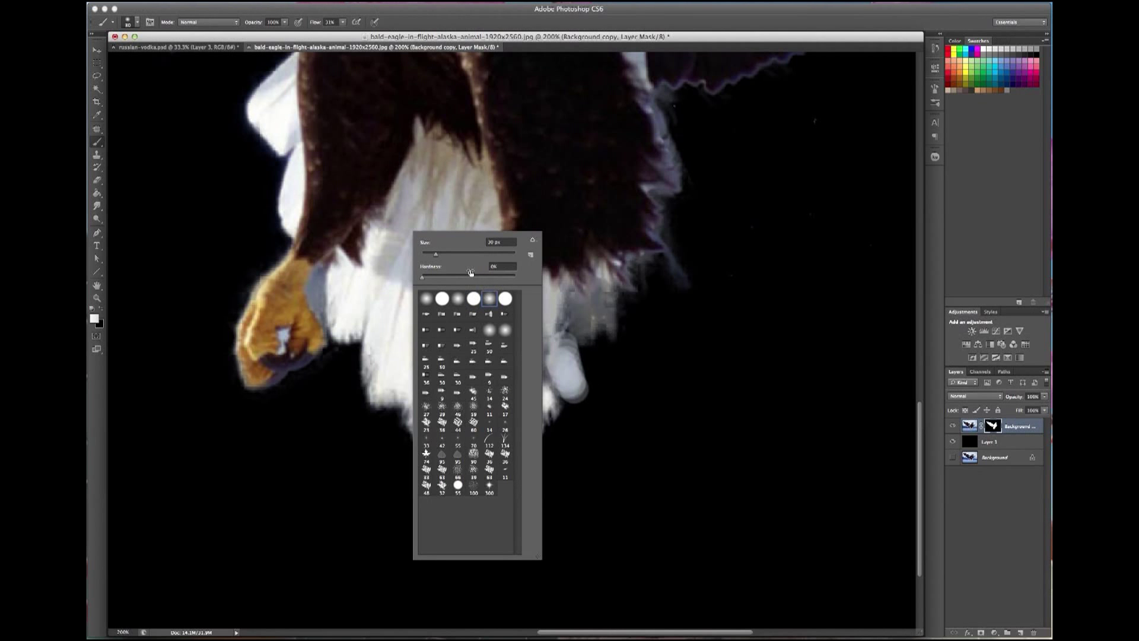
{"action": "key", "text": "Return"}
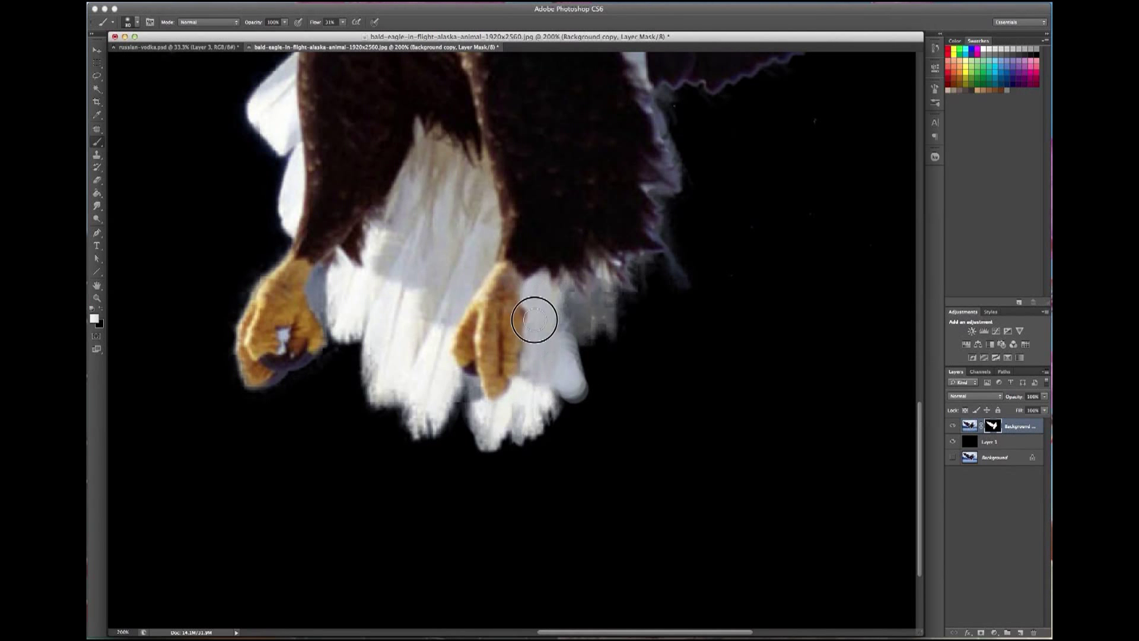
{"action": "left_click_drag", "start_coordinate": [343, 22], "coordinate": [347, 36]}
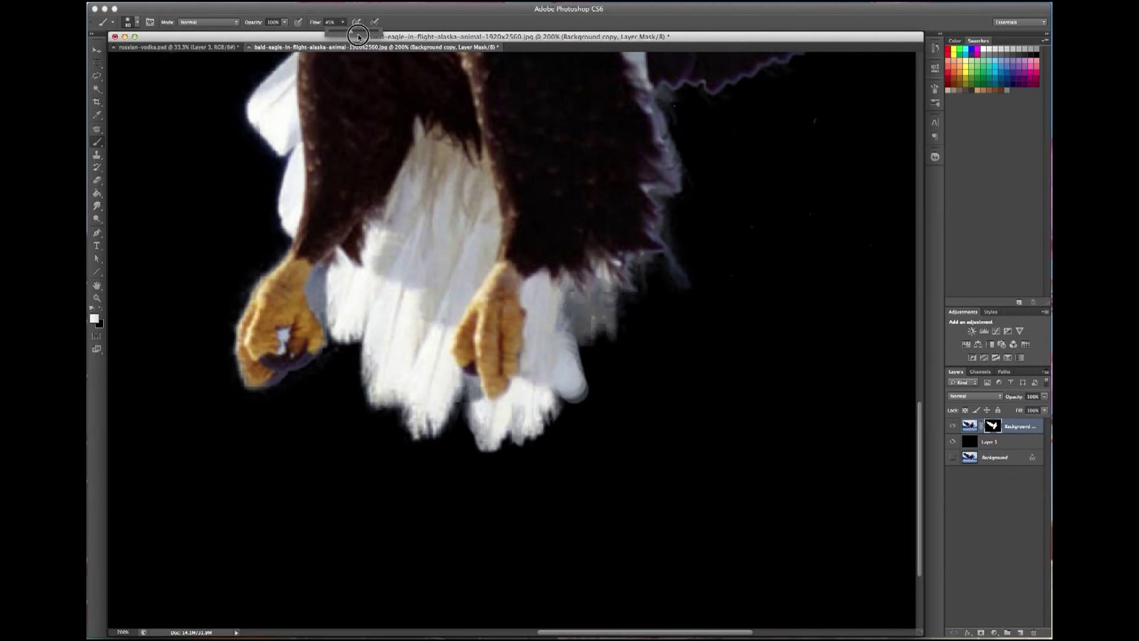
Toggle the eagle, black backdrop and sky layers to check the cutout.
{"action": "left_click", "coordinate": [952, 426]}
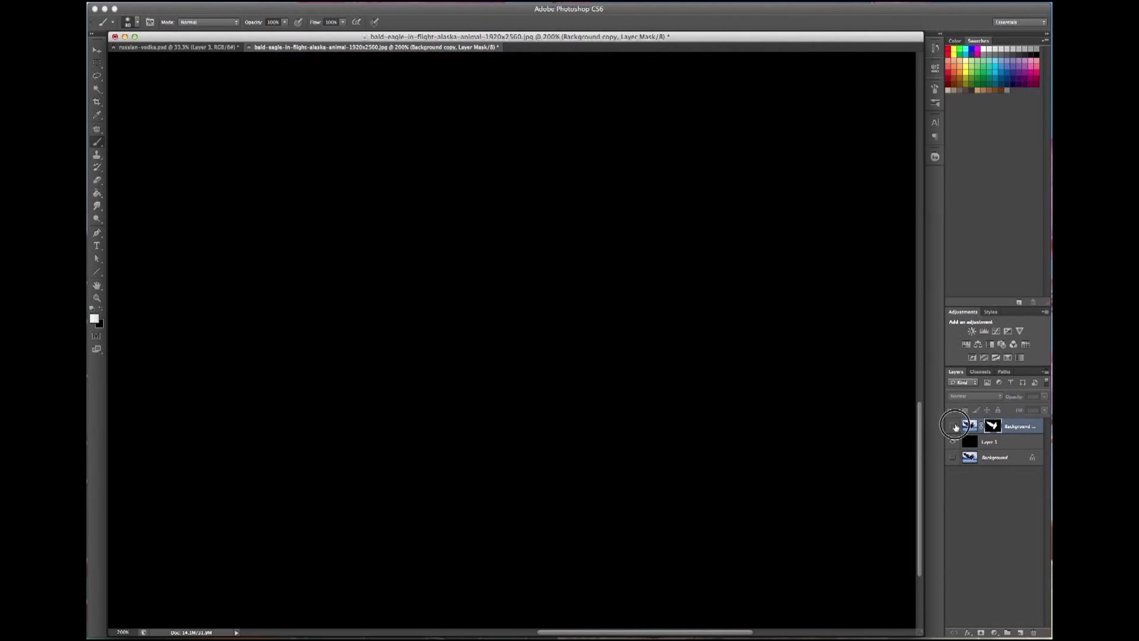
{"action": "left_click", "coordinate": [954, 442]}
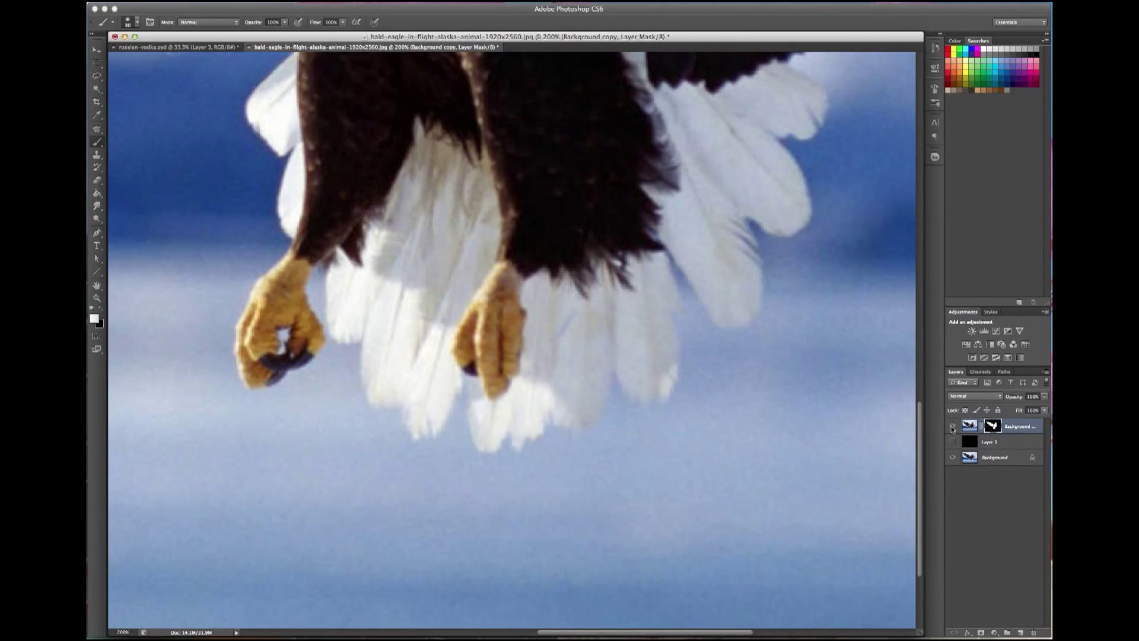
{"action": "left_click", "coordinate": [952, 458]}
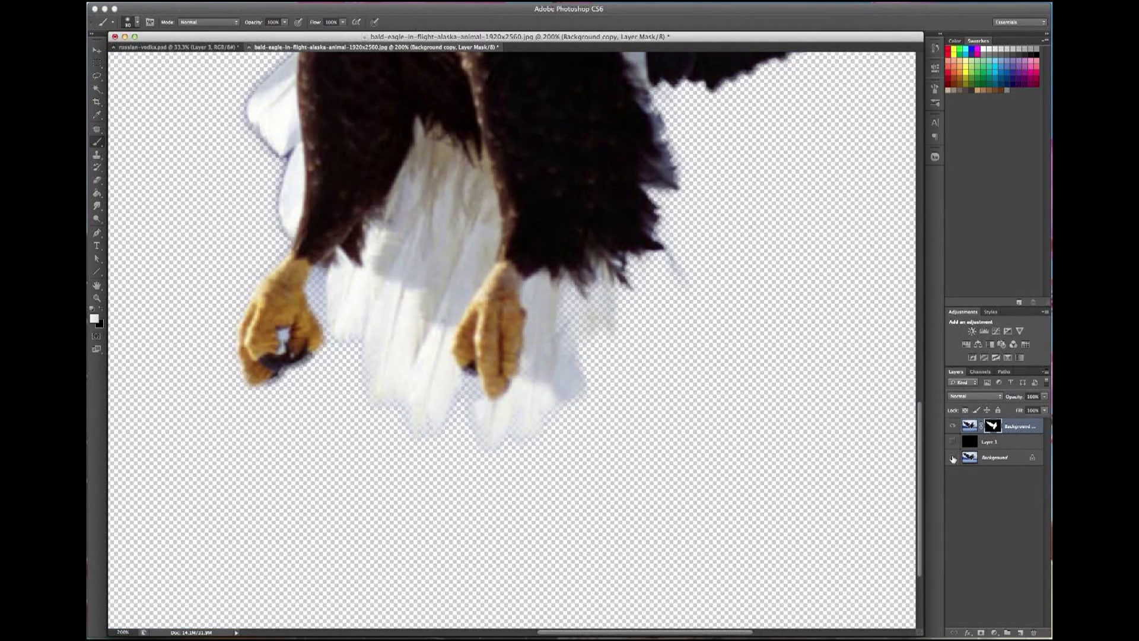
{"action": "left_click", "coordinate": [953, 457]}
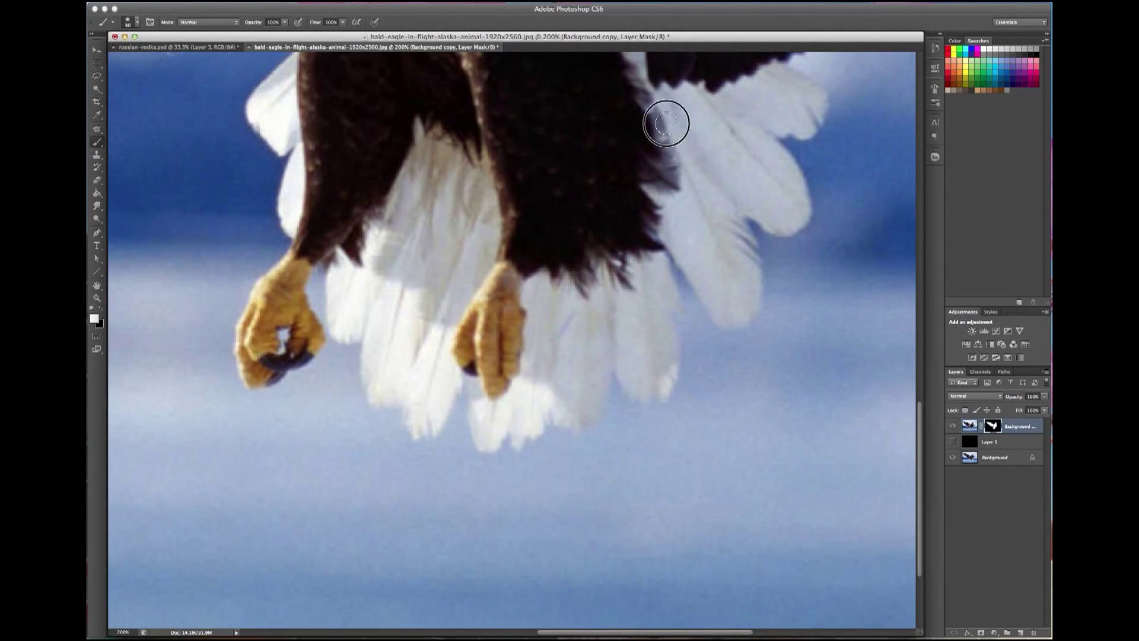
Restore the upper-right and wing-edge feathers with a larger soft brush, checking the mask.
{"action": "right_click", "coordinate": [800, 93]}
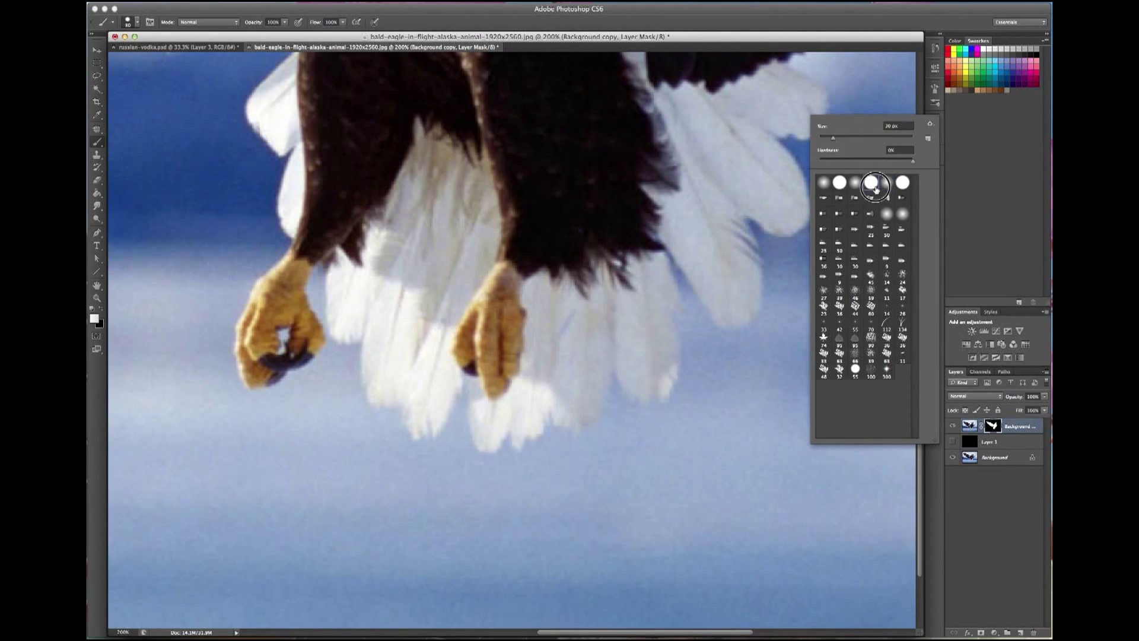
{"action": "double_click", "coordinate": [876, 188]}
{"action": "left_click_drag", "start_coordinate": [807, 102], "coordinate": [732, 127]}
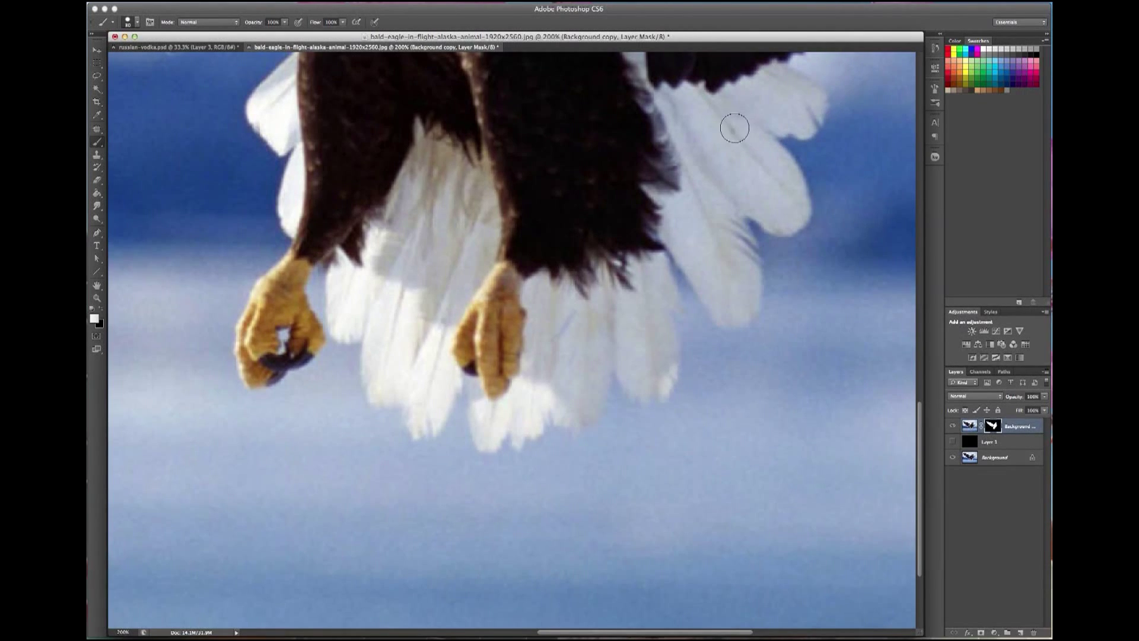
{"action": "left_click", "coordinate": [952, 457]}
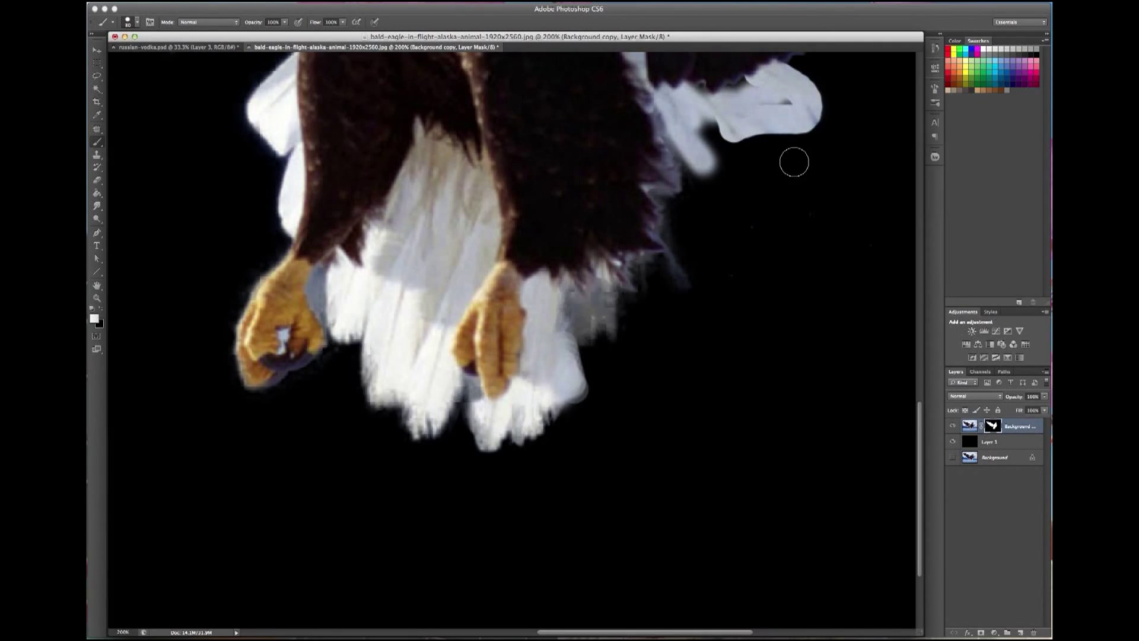
{"action": "left_click_drag", "start_coordinate": [703, 129], "coordinate": [615, 257]}
{"action": "left_click", "coordinate": [952, 442]}
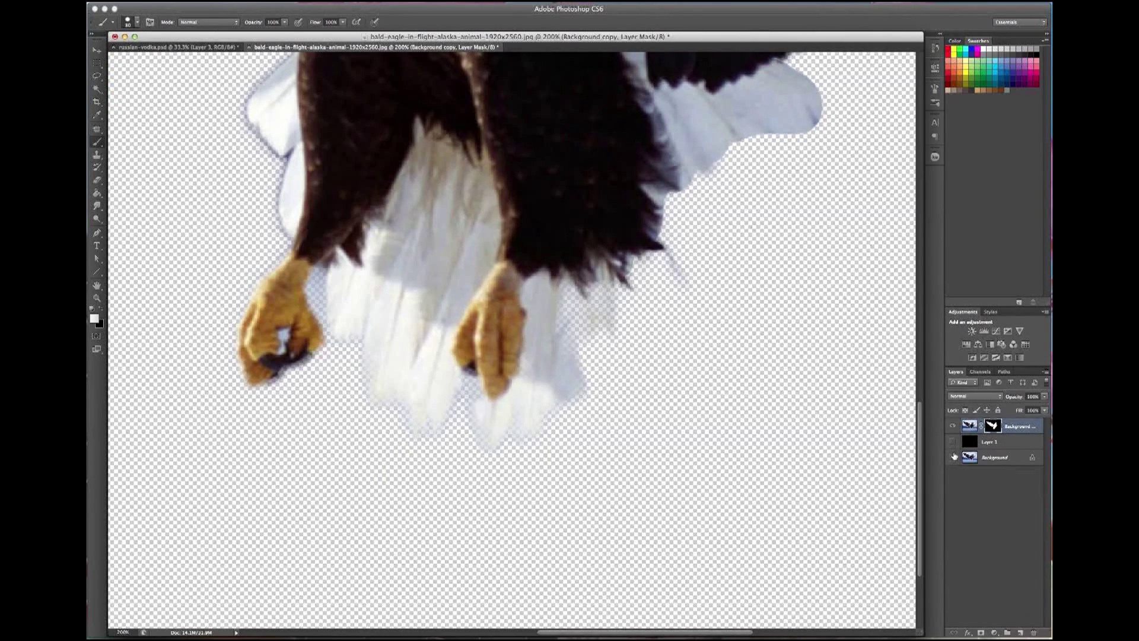
{"action": "left_click", "coordinate": [953, 457]}
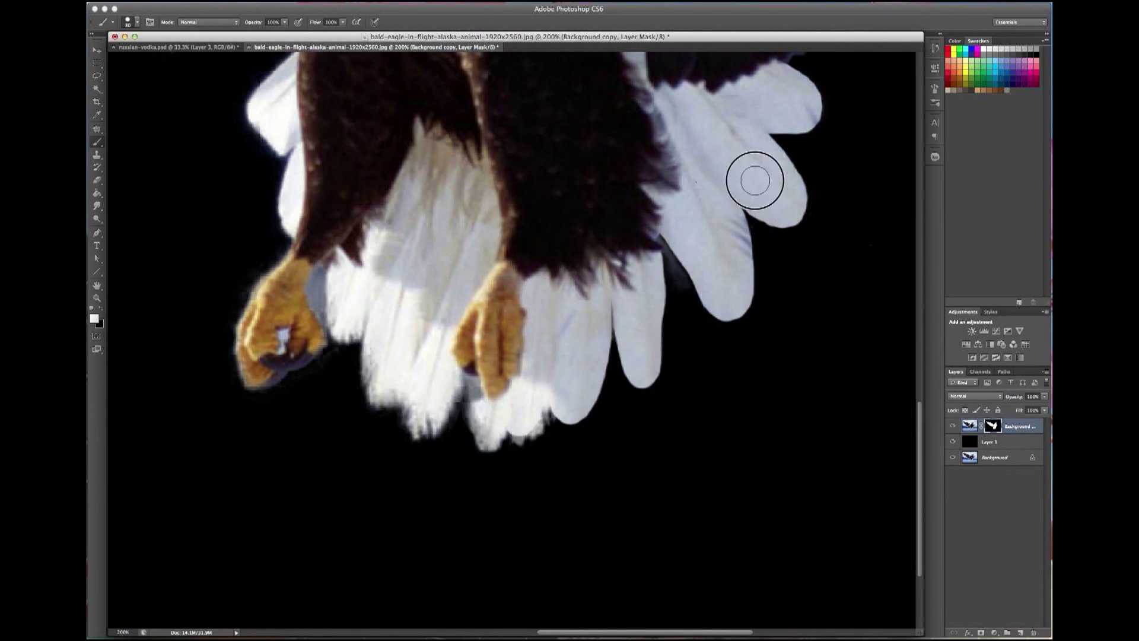
{"action": "left_click", "coordinate": [97, 206]}
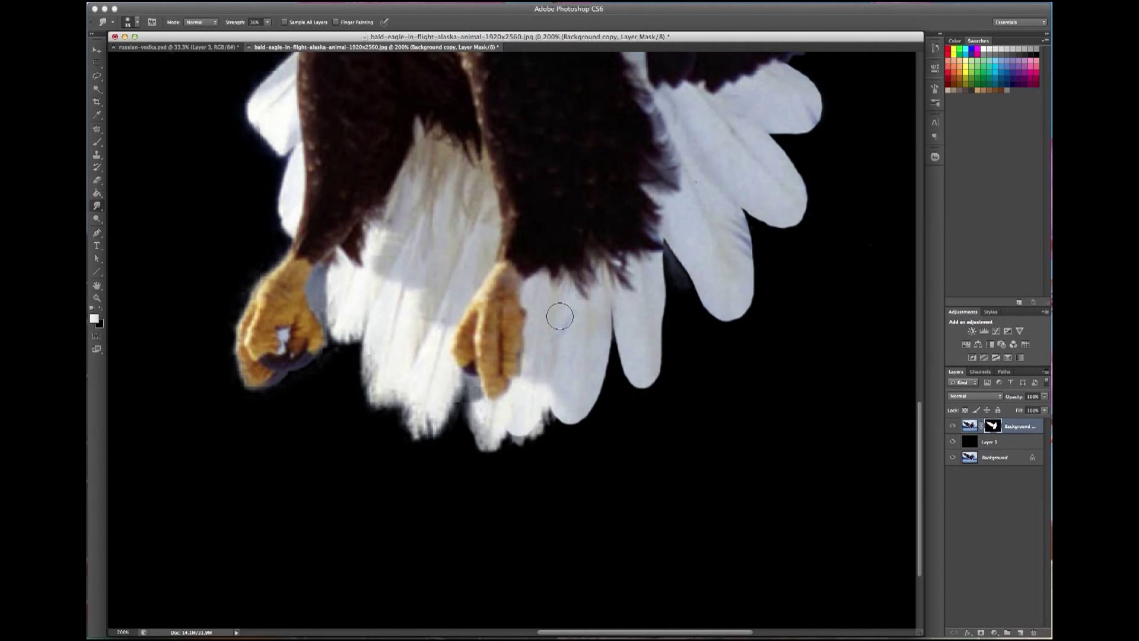
Smudge the middle feather's mask edges, with smudge strength set to 52%.
{"action": "right_click", "coordinate": [612, 275]}
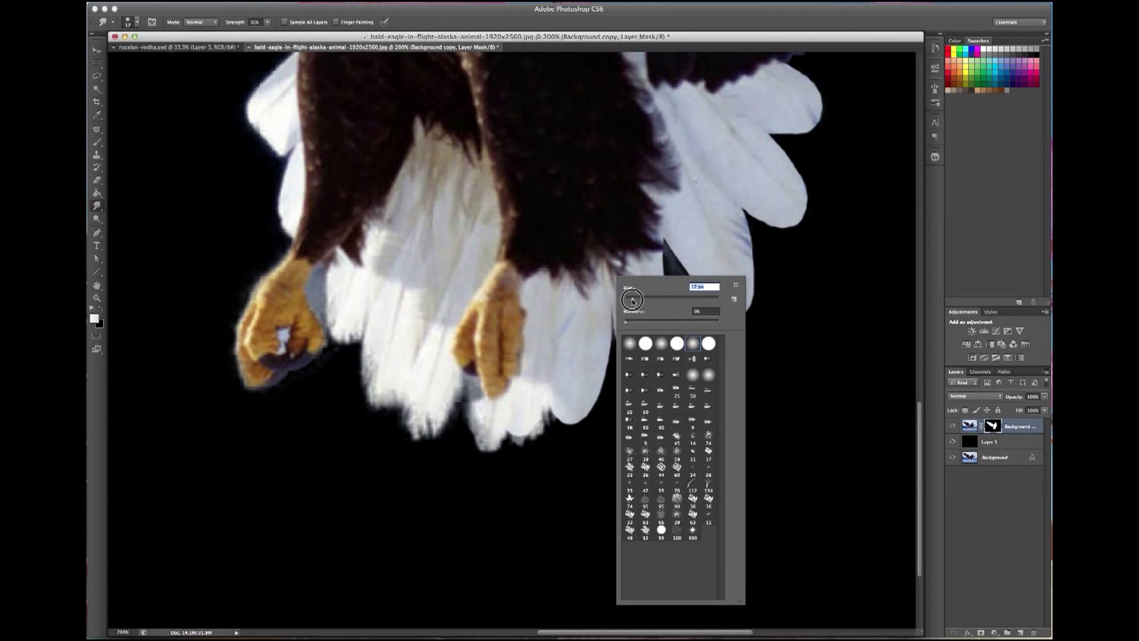
{"action": "key", "text": "Return"}
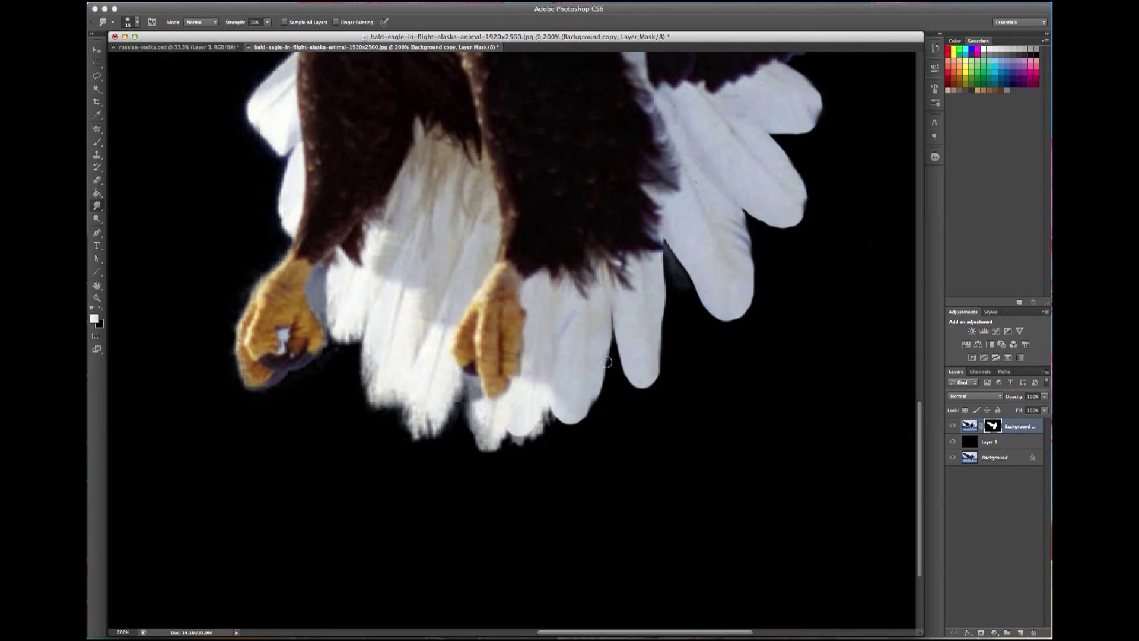
{"action": "left_click_drag", "start_coordinate": [646, 362], "coordinate": [678, 291]}
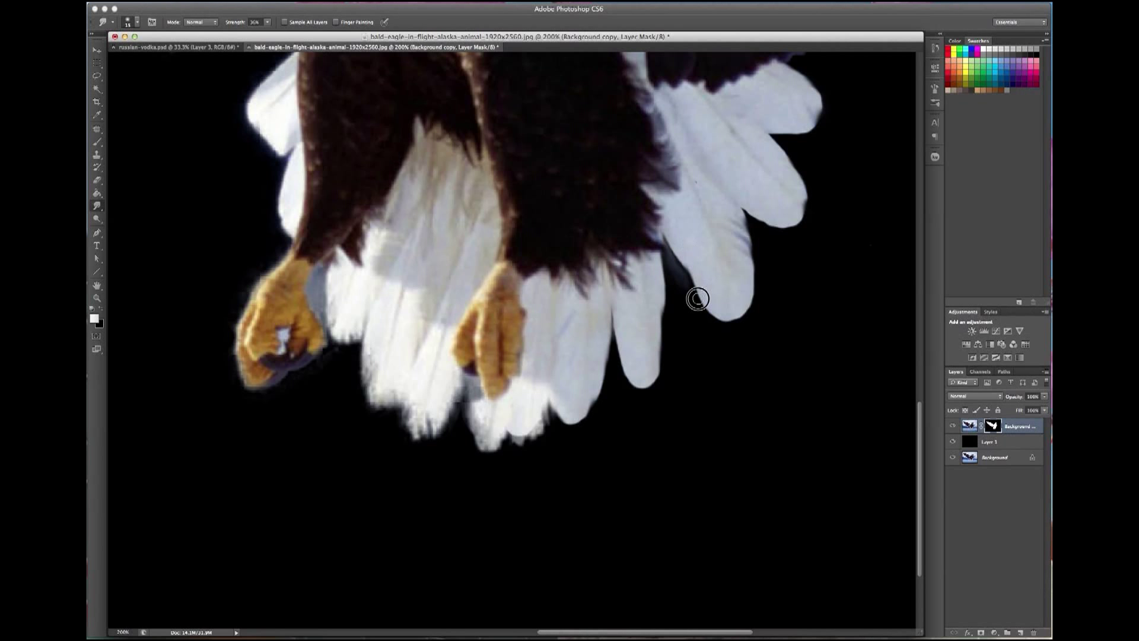
{"action": "left_click_drag", "start_coordinate": [267, 22], "coordinate": [259, 34]}
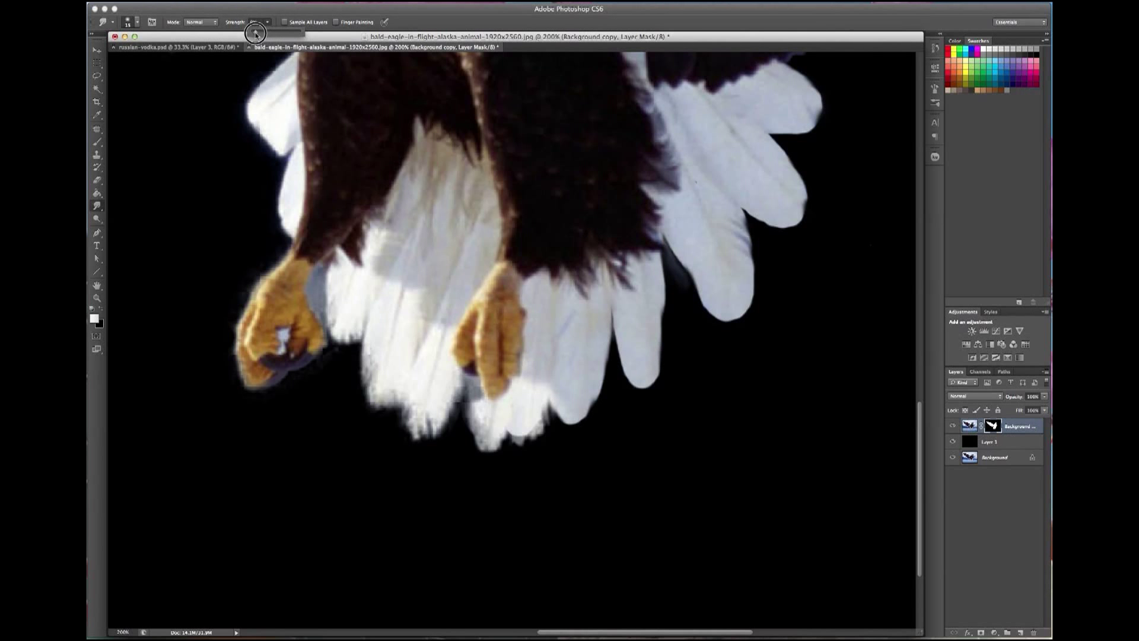
{"action": "left_click_drag", "start_coordinate": [264, 34], "coordinate": [300, 34]}
{"action": "right_click", "coordinate": [780, 262]}
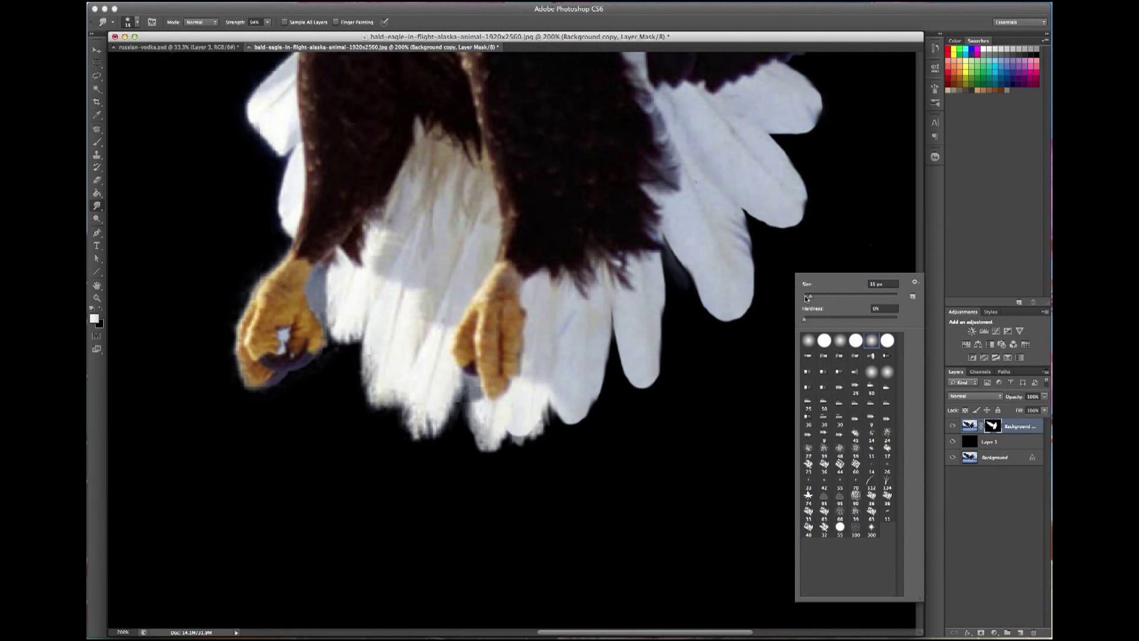
{"action": "left_click_drag", "start_coordinate": [725, 236], "coordinate": [754, 245]}
{"action": "left_click_drag", "start_coordinate": [267, 22], "coordinate": [247, 32]}
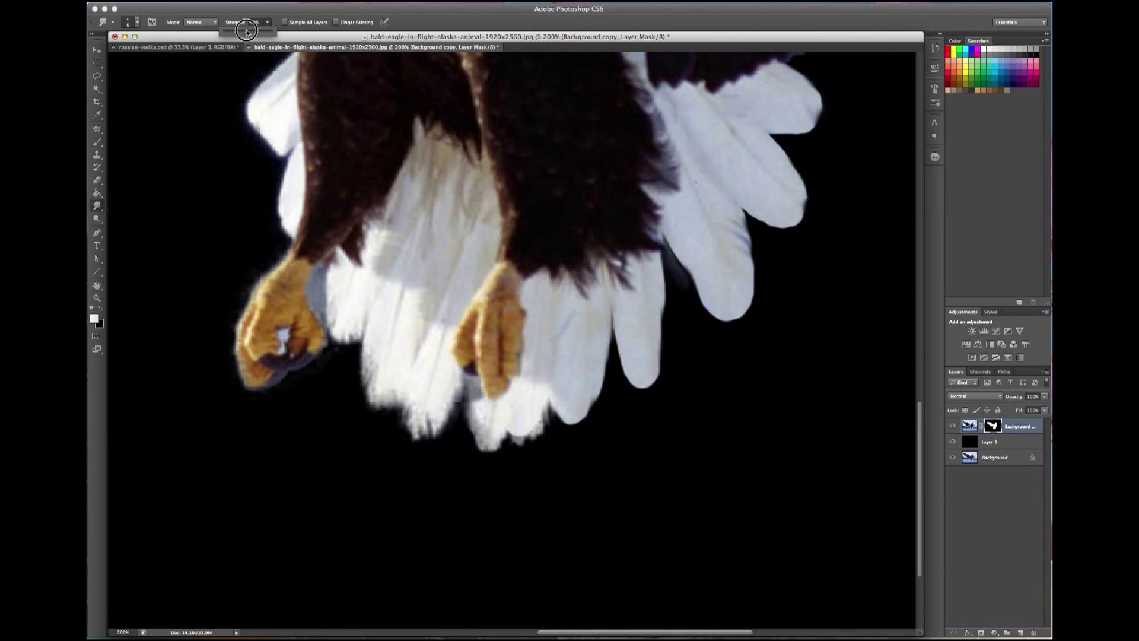
{"action": "left_click", "coordinate": [726, 224]}
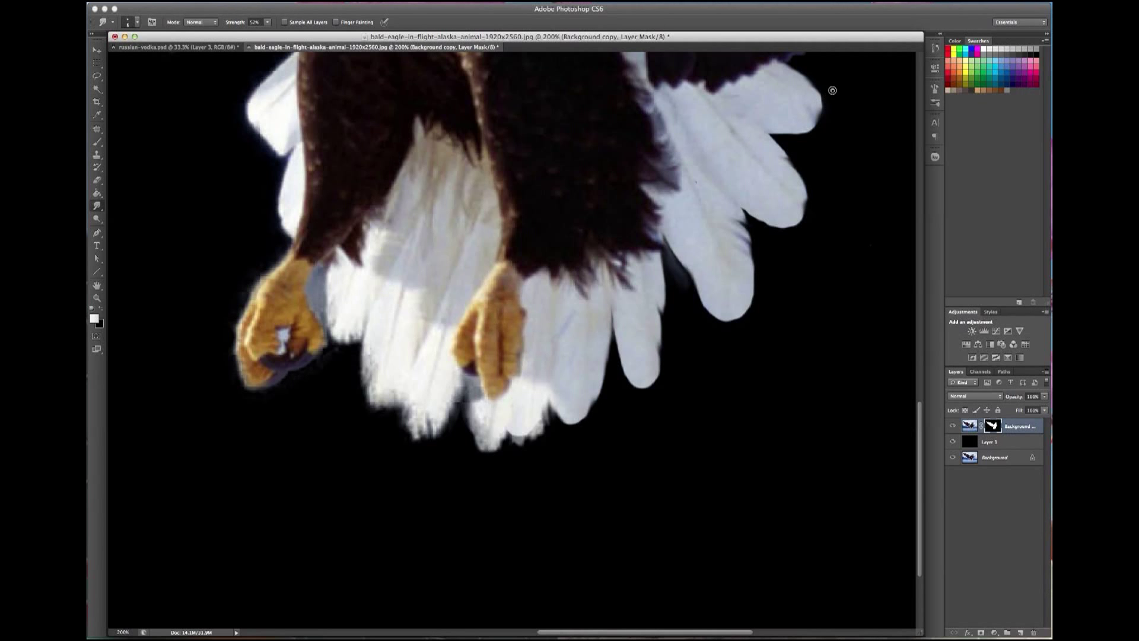
Zoom out to actual size and pan to show the whole eagle.
{"action": "key", "text": "z"}
{"action": "left_click", "coordinate": [536, 271], "text": "alt"}
{"action": "mouse_move", "coordinate": [536, 272]}
{"action": "left_mouse_down"}
{"action": "mouse_move", "coordinate": [666, 420]}
{"action": "mouse_move", "coordinate": [650, 176]}
{"action": "mouse_move", "coordinate": [664, 184]}
{"action": "left_mouse_up"}
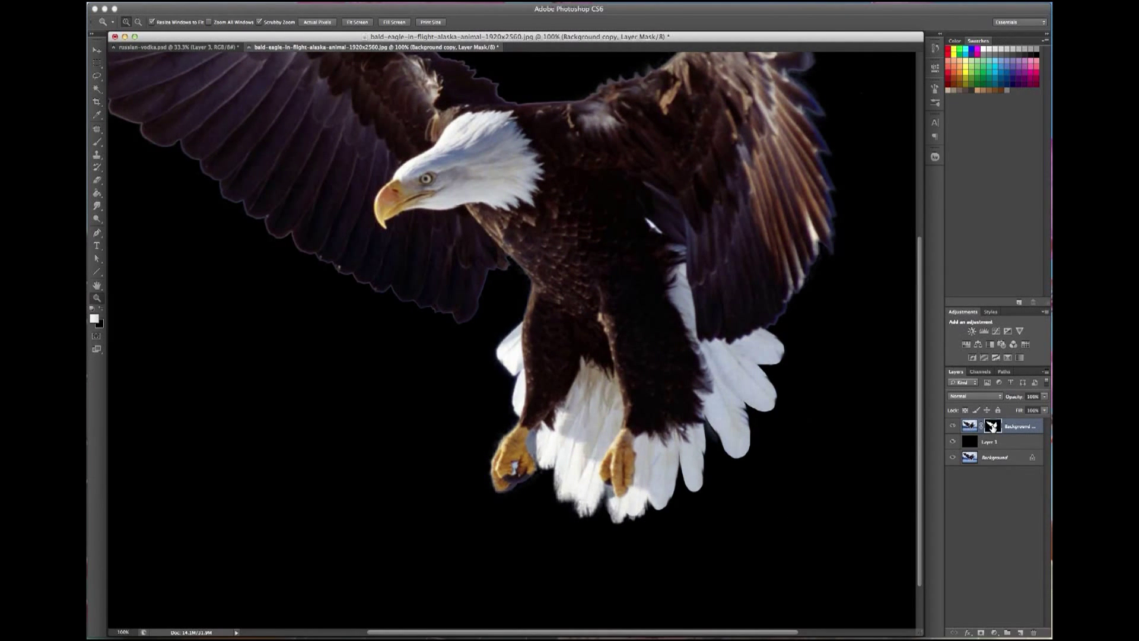
Apply Filter > Other > Minimum with a 1-pixel radius to the eagle's mask.
{"action": "left_click", "coordinate": [295, 1]}
{"action": "mouse_move", "coordinate": [299, 161]}
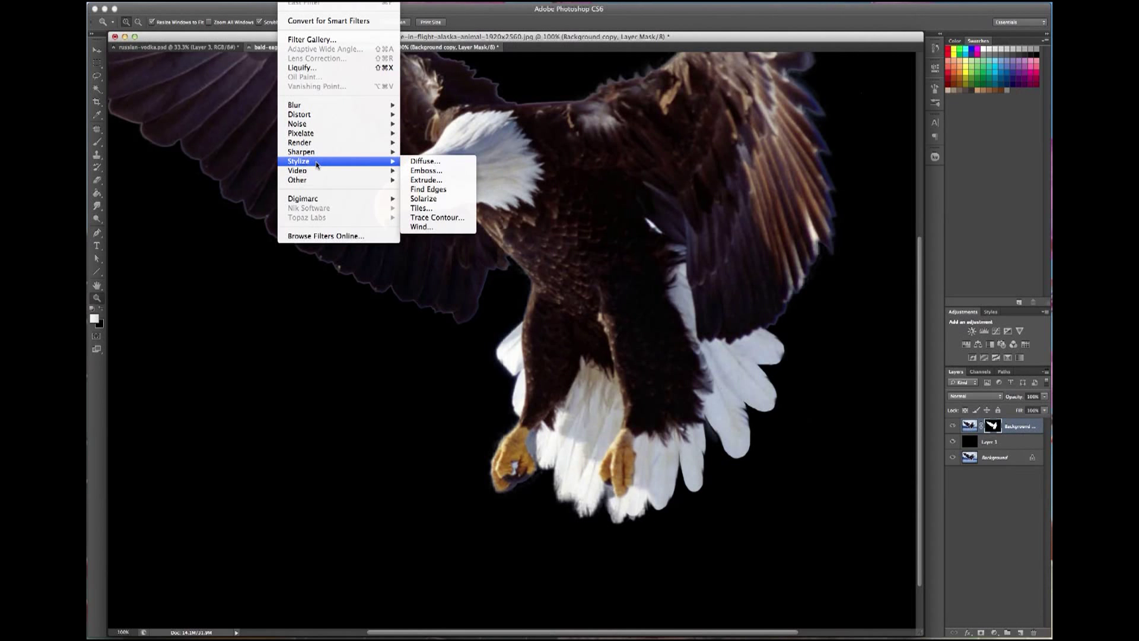
{"action": "left_click", "coordinate": [971, 412]}
{"action": "left_click", "coordinate": [295, 1]}
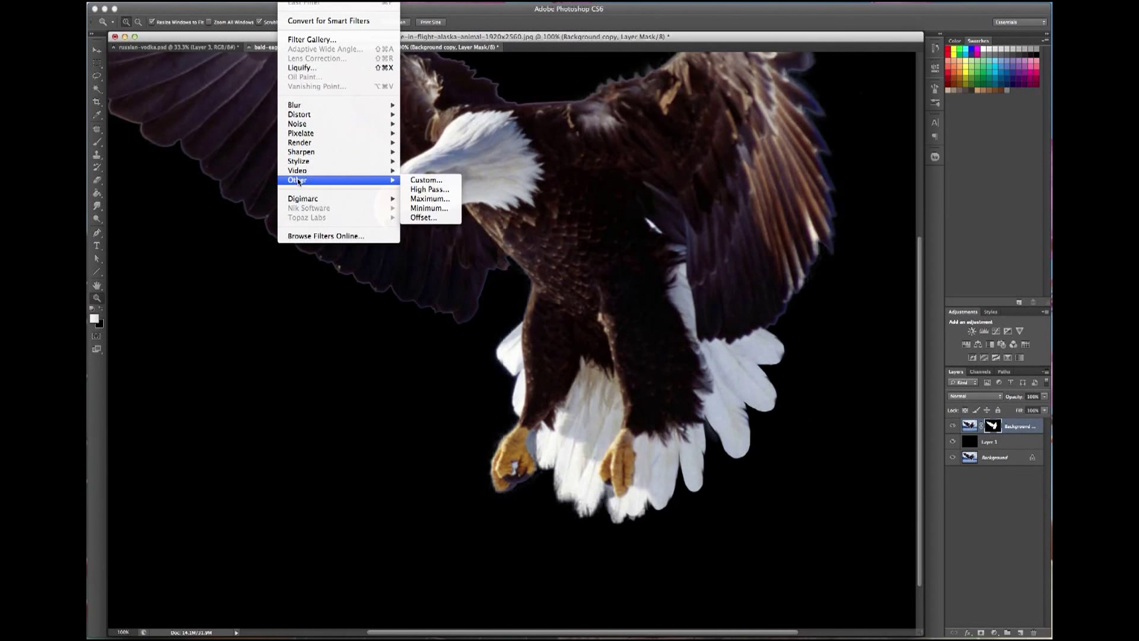
{"action": "left_click", "coordinate": [442, 208]}
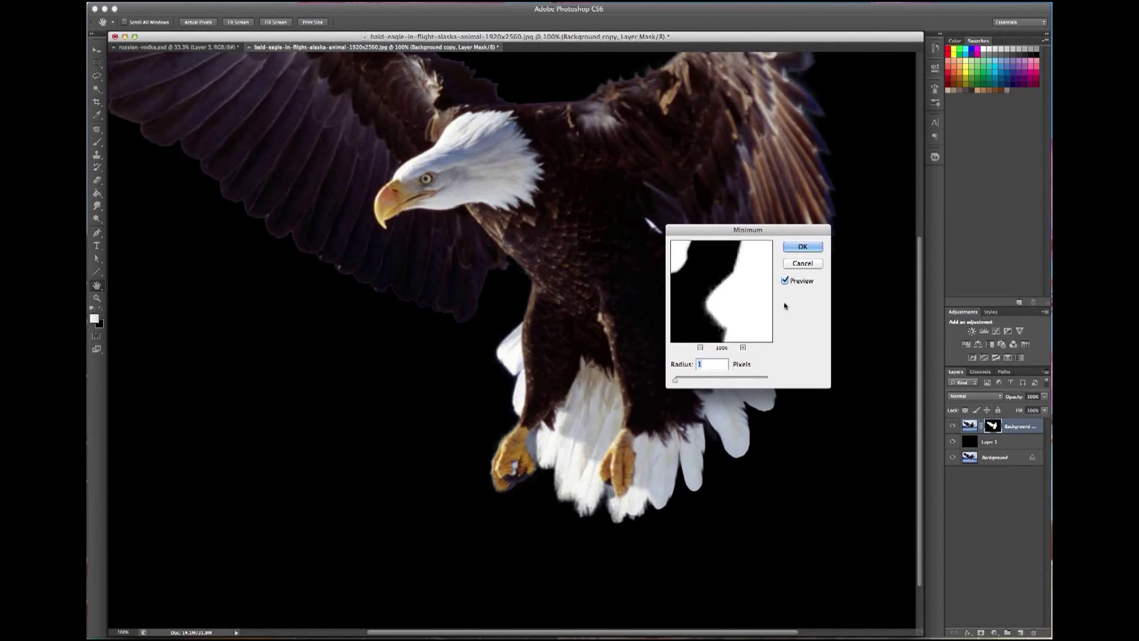
{"action": "left_click", "coordinate": [811, 247]}
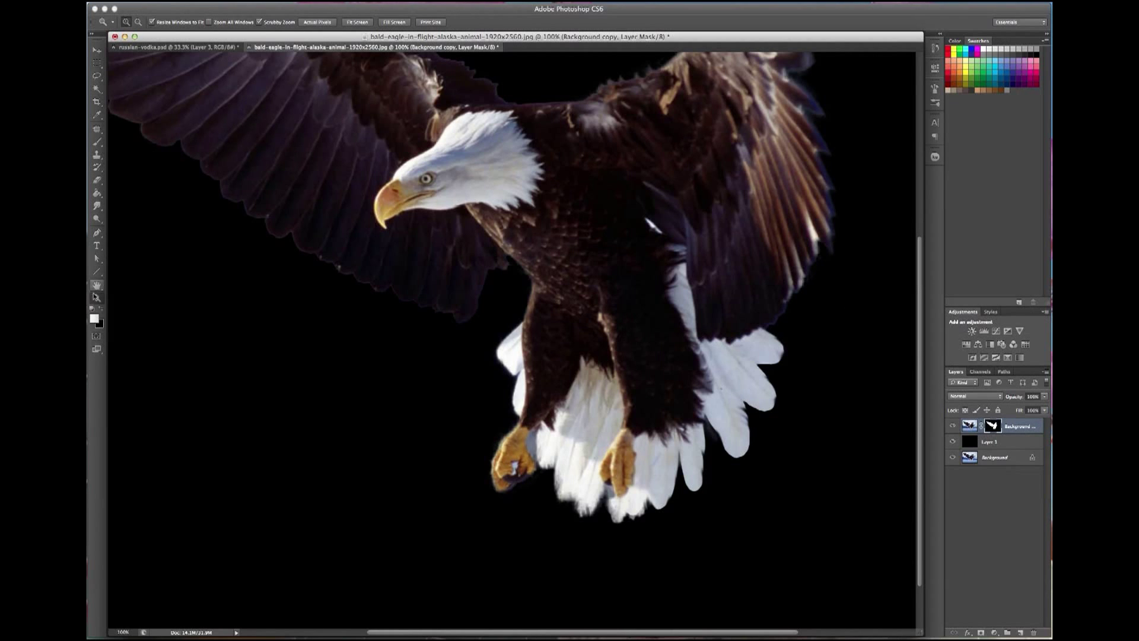
{"action": "left_click", "coordinate": [186, 265], "text": "alt"}
Drag the eagle into russian-vodka.psd, flip it horizontally, and place it on the bottle neck.
{"action": "key", "text": "v"}
{"action": "mouse_move", "coordinate": [336, 224]}
{"action": "left_mouse_down"}
{"action": "mouse_move", "coordinate": [198, 59]}
{"action": "mouse_move", "coordinate": [391, 236]}
{"action": "left_mouse_up"}
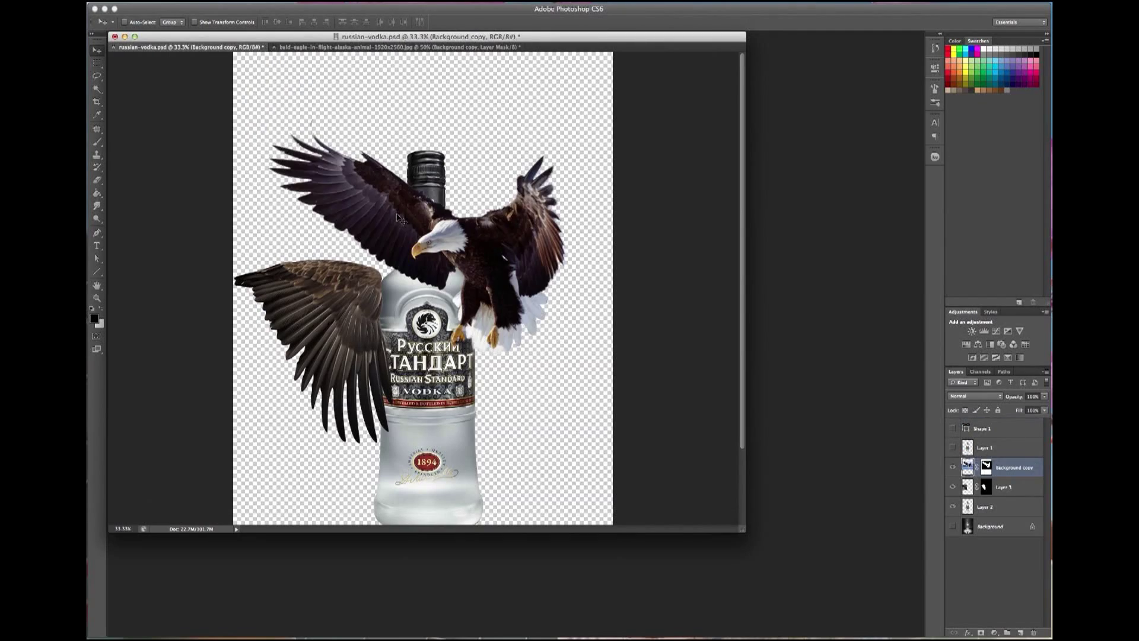
{"action": "left_click_drag", "start_coordinate": [391, 236], "coordinate": [389, 232]}
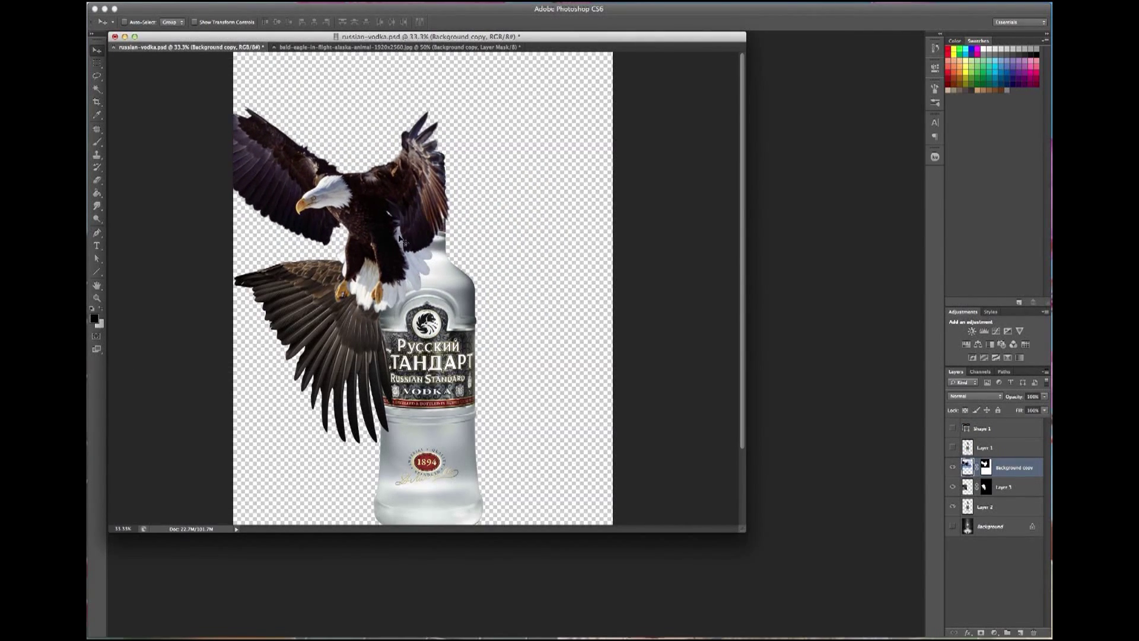
{"action": "left_click", "coordinate": [160, 1]}
{"action": "mouse_move", "coordinate": [173, 208]}
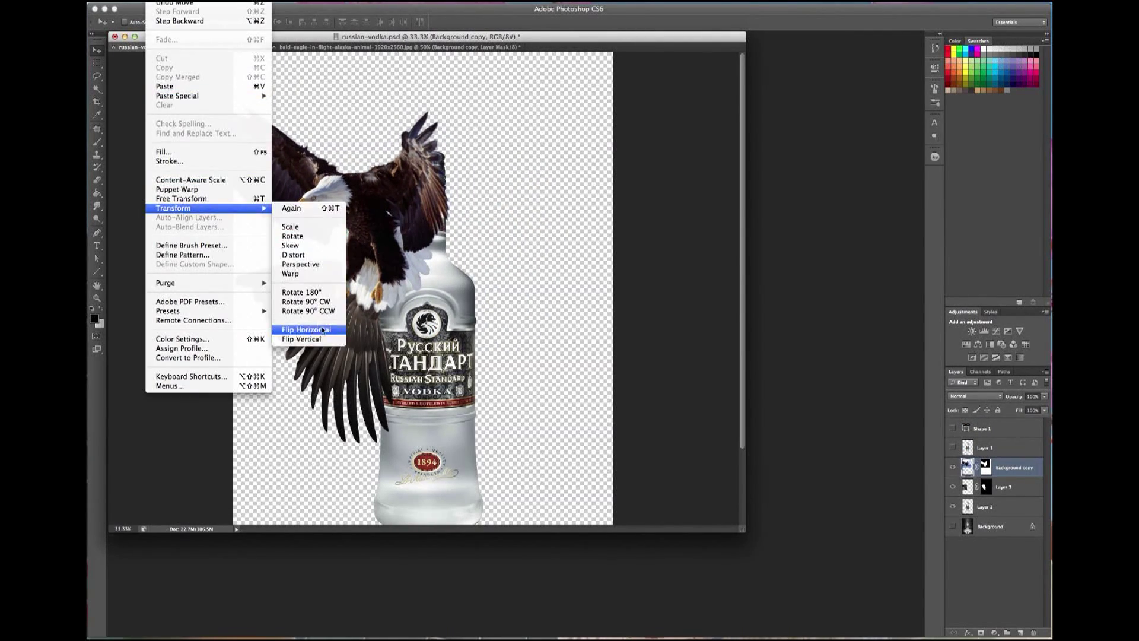
{"action": "left_click", "coordinate": [323, 330]}
{"action": "left_click_drag", "start_coordinate": [356, 277], "coordinate": [413, 301]}
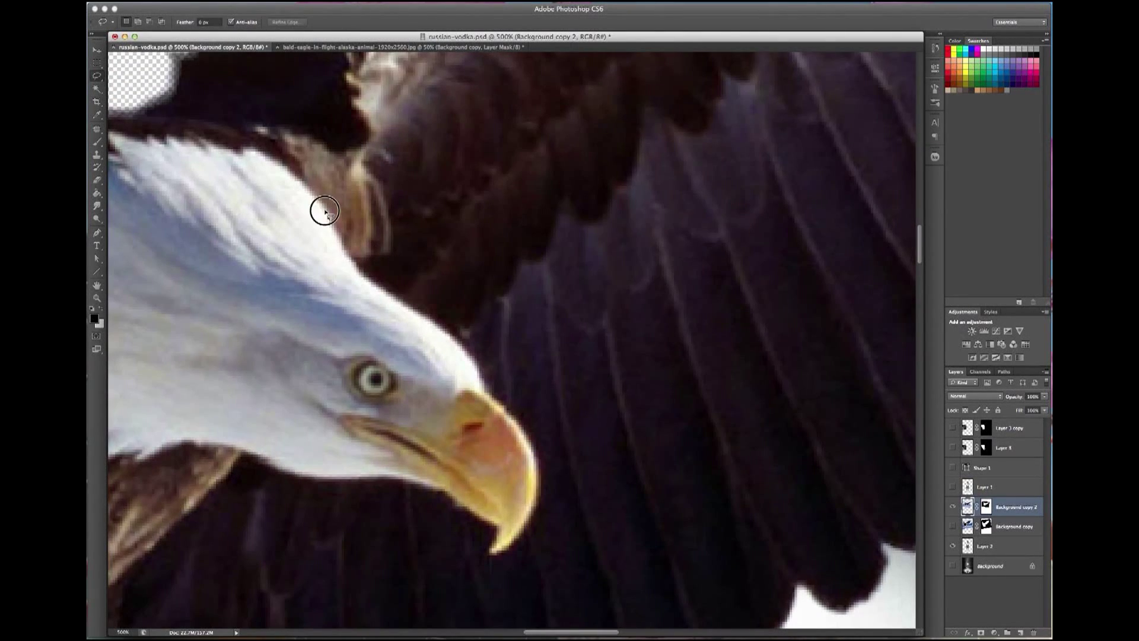
{"action": "left_click_drag", "start_coordinate": [325, 211], "coordinate": [336, 233]}
Lasso around the eagle's white head and beak, then return the view to 100%.
{"action": "left_click_drag", "start_coordinate": [485, 394], "coordinate": [514, 423]}
{"action": "left_click_drag", "start_coordinate": [538, 497], "coordinate": [515, 545]}
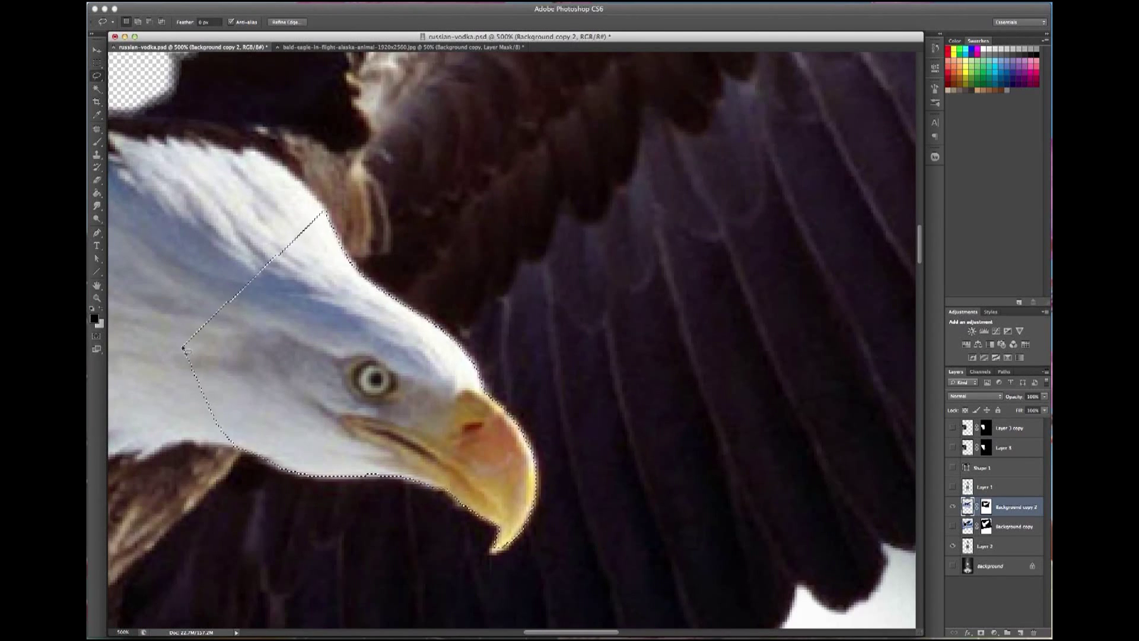
{"action": "left_click_drag", "start_coordinate": [243, 454], "coordinate": [184, 347]}
{"action": "key", "text": "ctrl+1"}
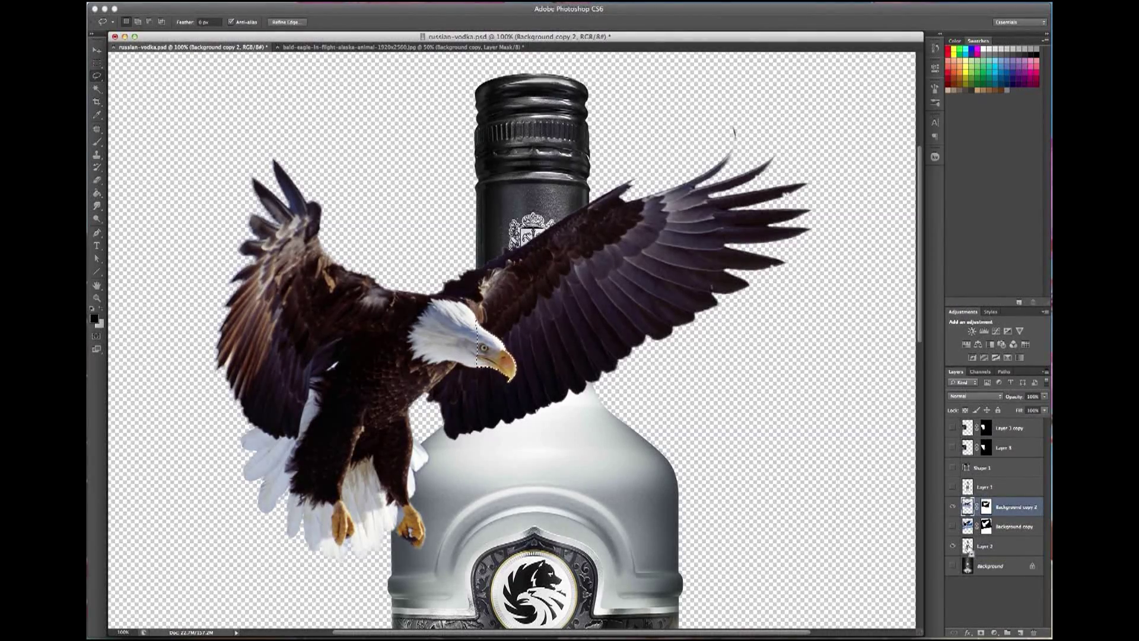
{"action": "left_click", "coordinate": [261, 2]}
Paint the eagle mask black inside the bottle's outline selection so the neck sits in front.
{"action": "left_click", "coordinate": [774, 315]}
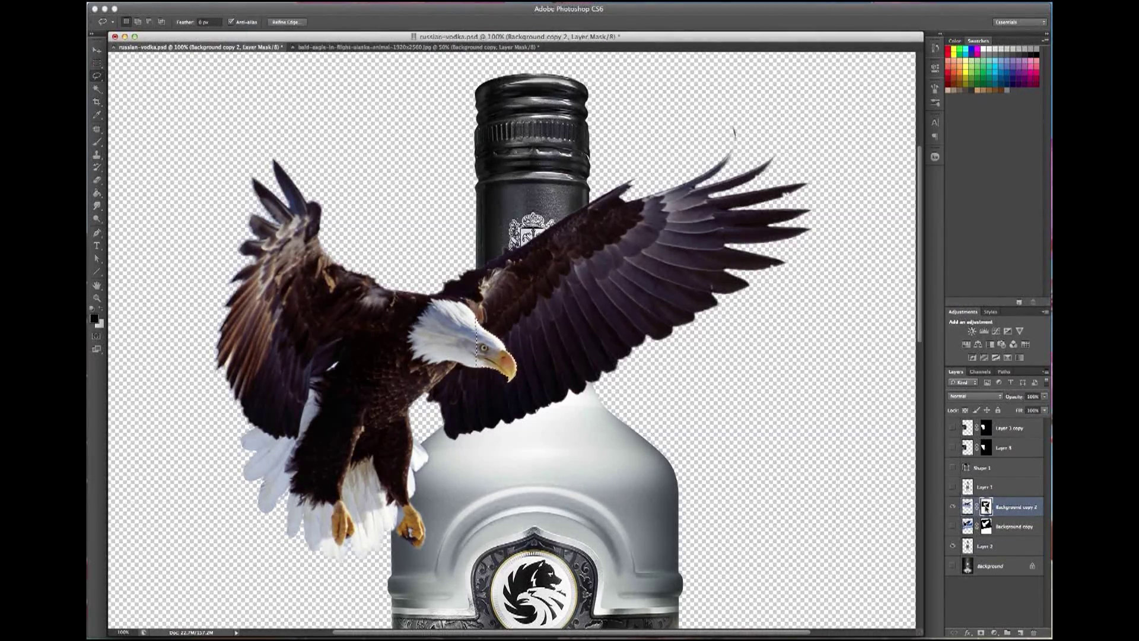
{"action": "left_click", "coordinate": [986, 507]}
{"action": "key", "text": "b"}
{"action": "left_click_drag", "start_coordinate": [522, 326], "coordinate": [516, 379]}
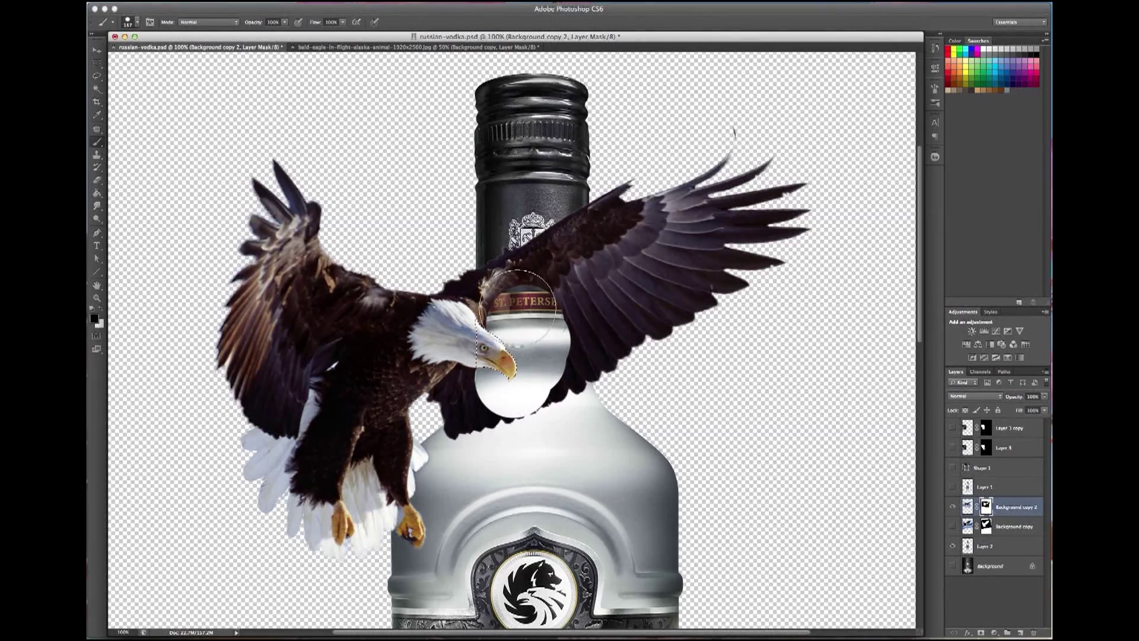
{"action": "left_click", "coordinate": [968, 545], "text": "ctrl"}
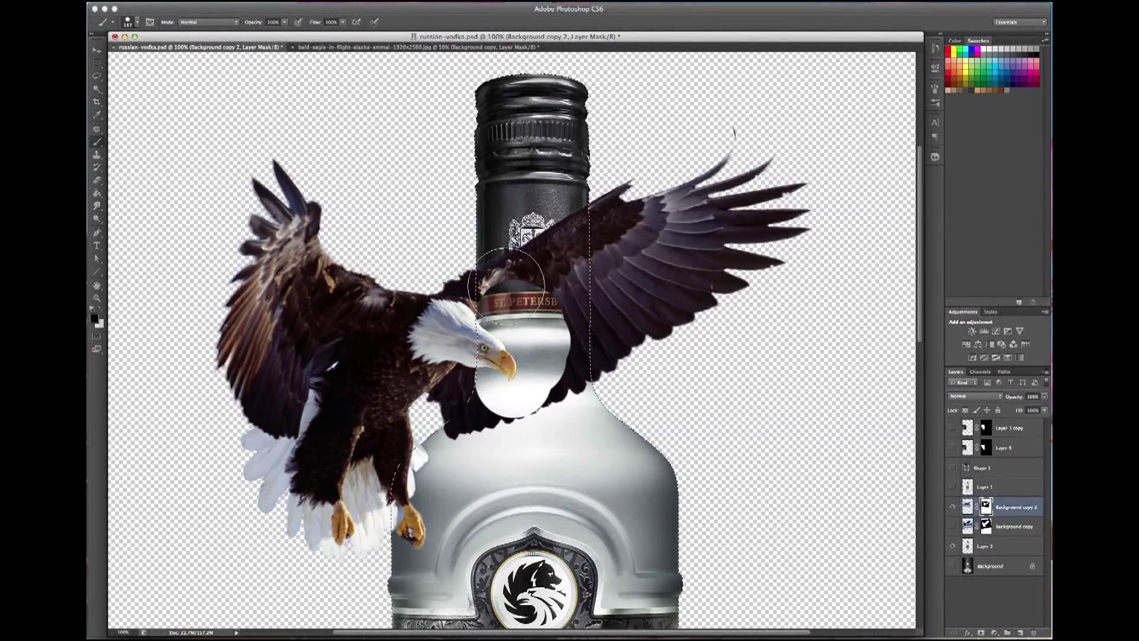
{"action": "left_click_drag", "start_coordinate": [507, 285], "coordinate": [484, 407]}
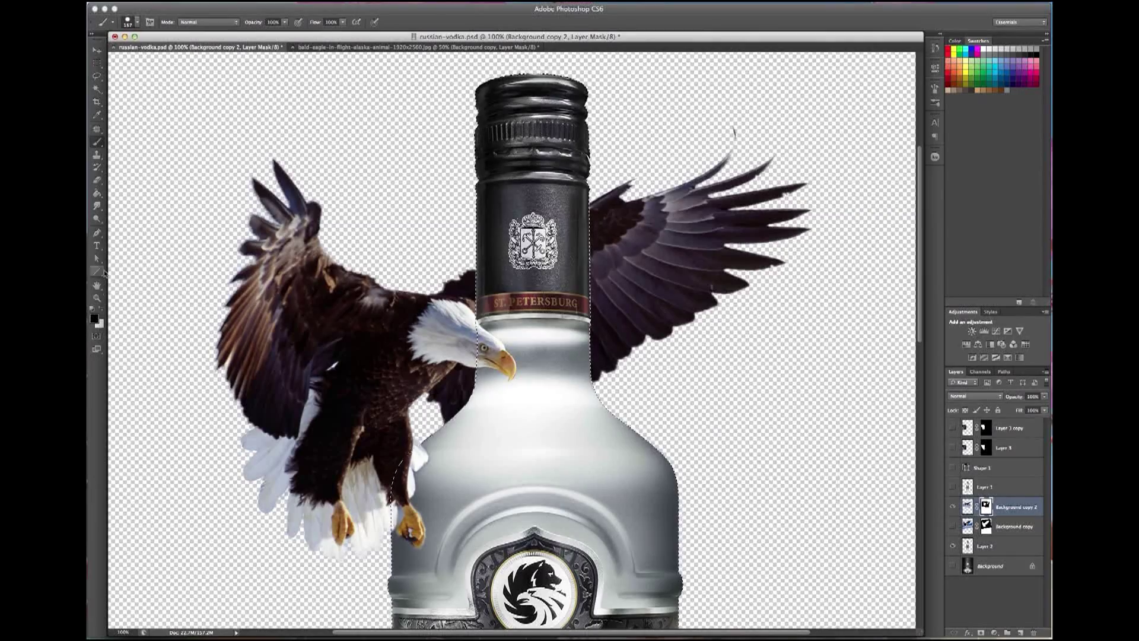
{"action": "key", "text": "ctrl+d"}
{"action": "key", "text": "x"}
{"action": "left_click_drag", "start_coordinate": [641, 202], "coordinate": [737, 162]}
{"action": "key", "text": "ctrl+alt+z"}
{"action": "key", "text": "ctrl+alt+z"}
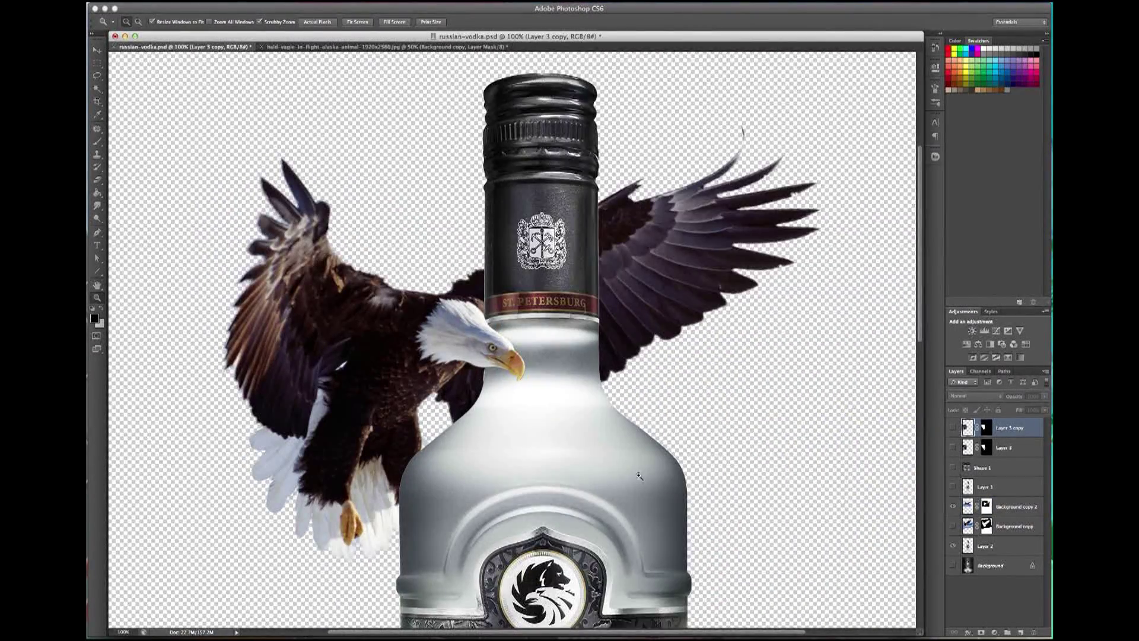
Show the large wing layer, move it up, and shrink it beside the eagle.
{"action": "left_click_drag", "start_coordinate": [270, 245], "coordinate": [676, 333]}
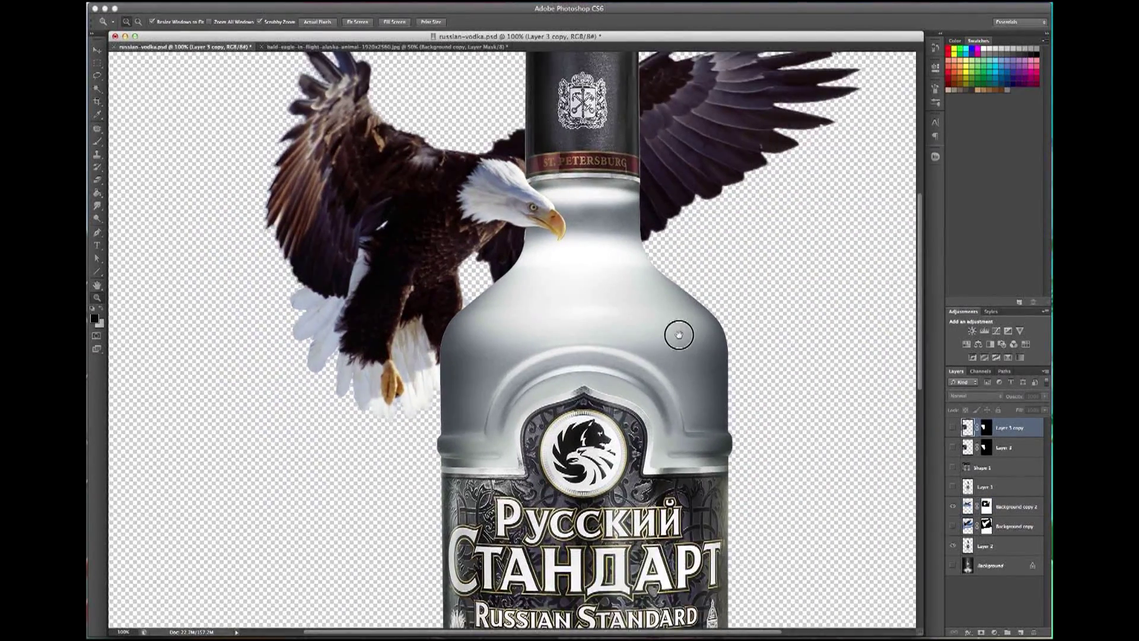
{"action": "left_click", "coordinate": [953, 428]}
{"action": "left_click", "coordinate": [95, 52]}
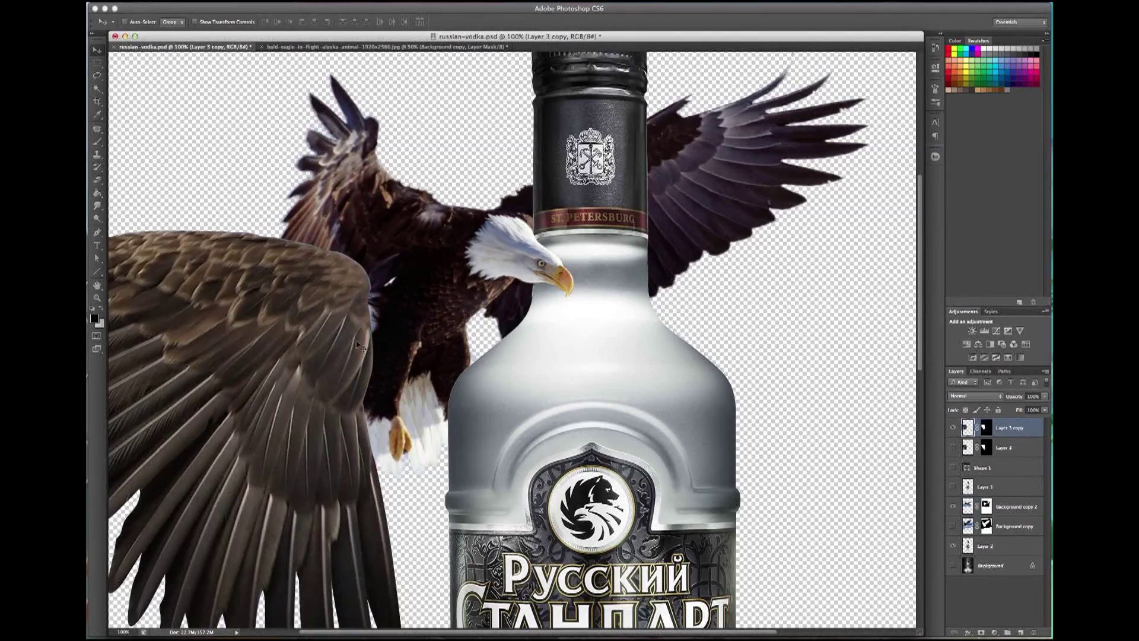
{"action": "left_click_drag", "start_coordinate": [177, 510], "coordinate": [236, 433]}
{"action": "key", "text": "ctrl+t"}
{"action": "left_click_drag", "start_coordinate": [492, 139], "coordinate": [478, 173]}
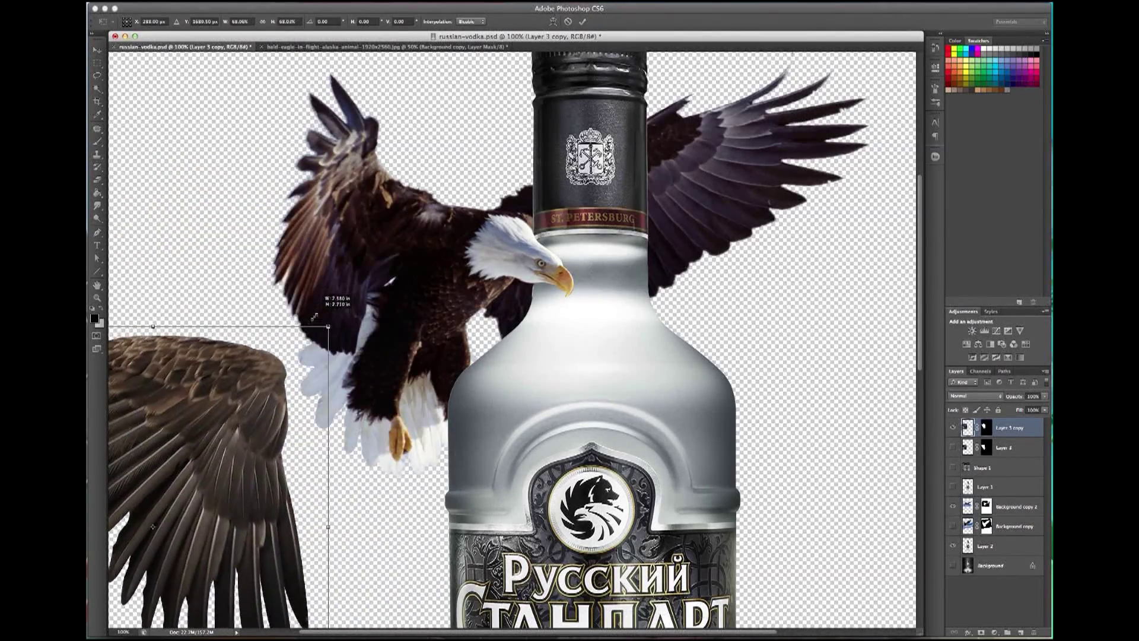
{"action": "left_click_drag", "start_coordinate": [402, 289], "coordinate": [395, 280]}
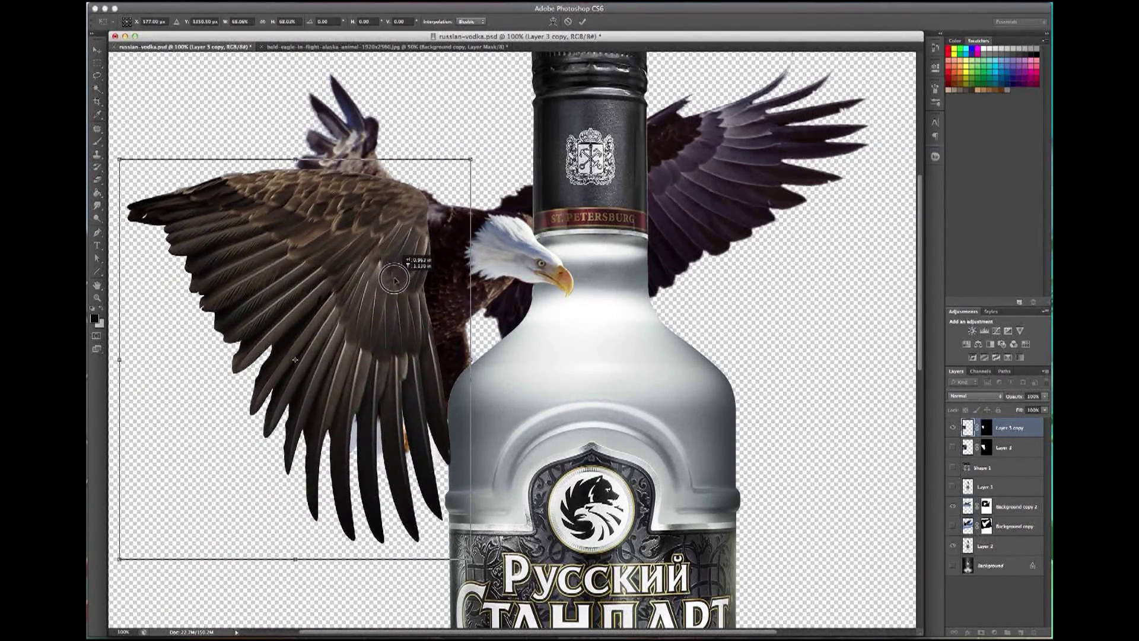
{"action": "key", "text": "Return"}
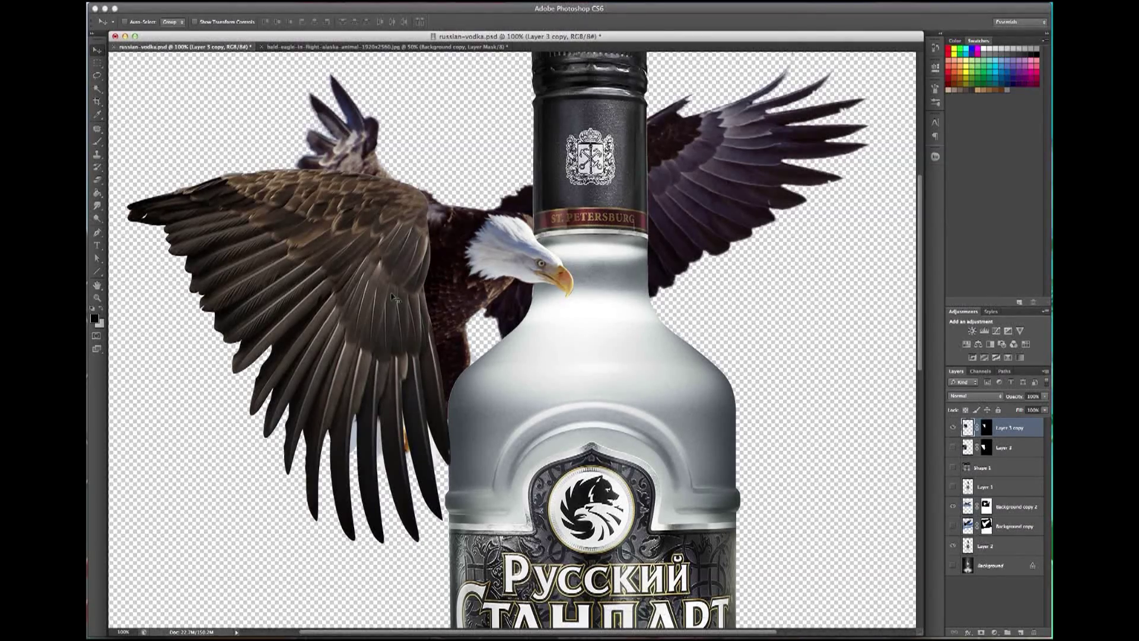
Re-transform the wing to about 86% with a four-degree tilt, left of the neck.
{"action": "left_click_drag", "start_coordinate": [393, 297], "coordinate": [401, 302]}
{"action": "key", "text": "ctrl+t"}
{"action": "mouse_move", "coordinate": [487, 157]}
{"action": "left_mouse_down"}
{"action": "mouse_move", "coordinate": [369, 101]}
{"action": "mouse_move", "coordinate": [482, 331]}
{"action": "left_mouse_up"}
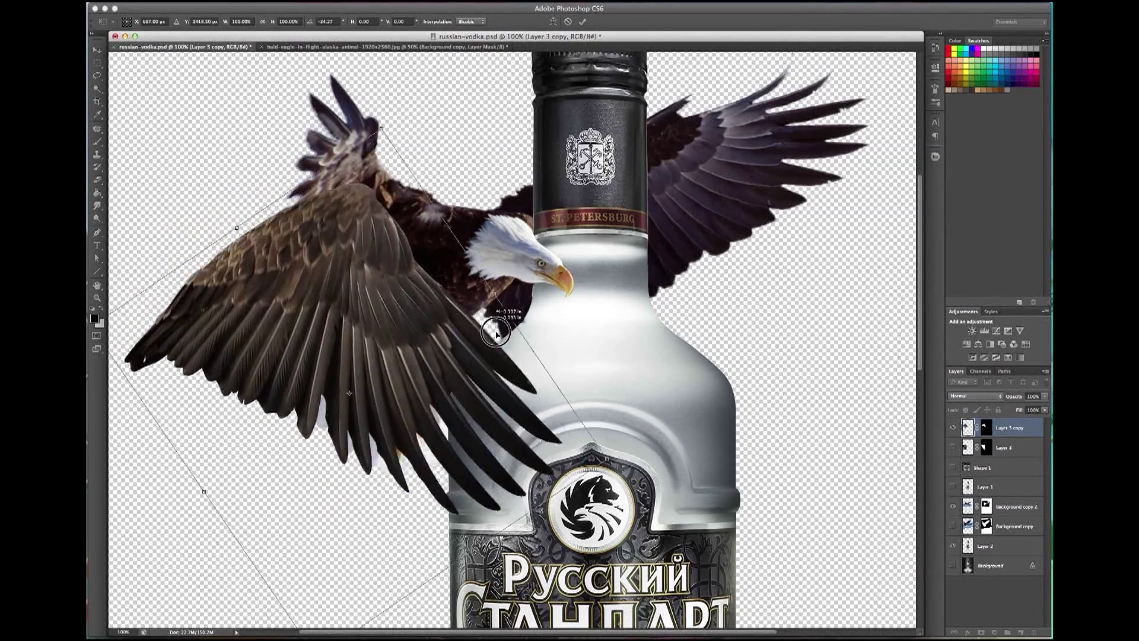
{"action": "mouse_move", "coordinate": [407, 127]}
{"action": "left_mouse_down"}
{"action": "mouse_move", "coordinate": [384, 188]}
{"action": "mouse_move", "coordinate": [395, 181]}
{"action": "left_mouse_up"}
{"action": "left_click_drag", "start_coordinate": [454, 326], "coordinate": [482, 273]}
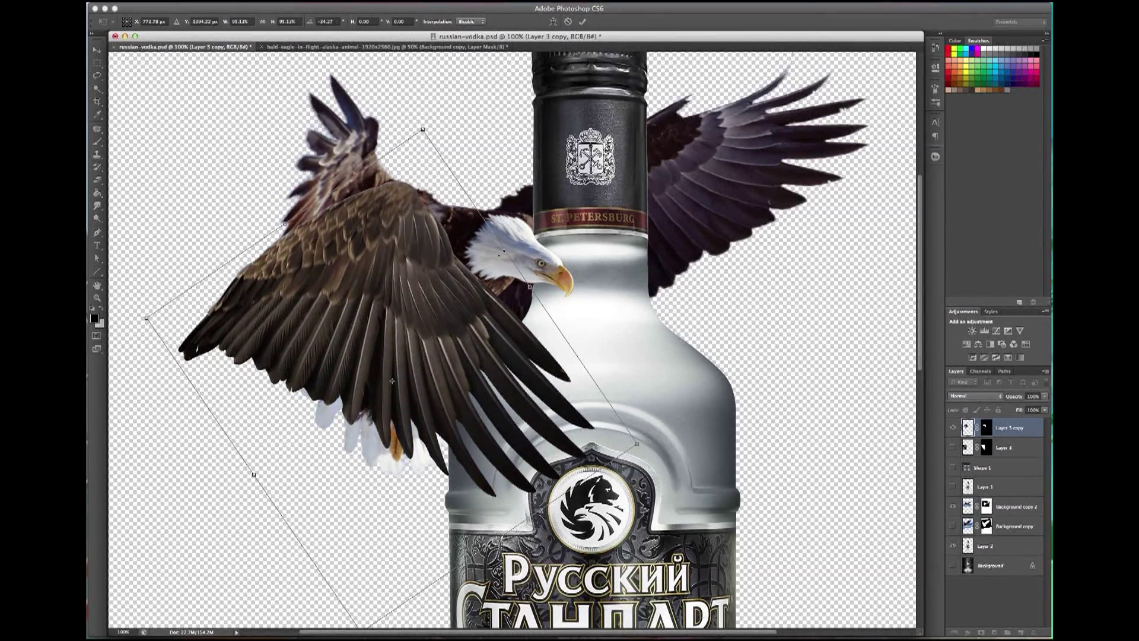
{"action": "left_click_drag", "start_coordinate": [637, 443], "coordinate": [596, 417]}
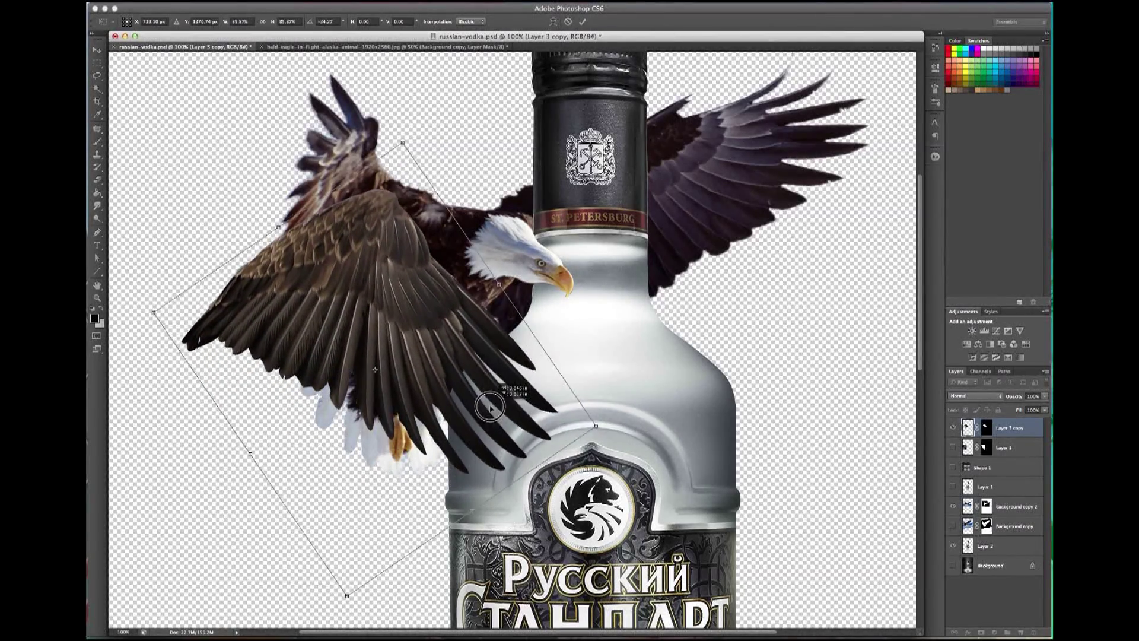
{"action": "left_click_drag", "start_coordinate": [529, 301], "coordinate": [540, 356]}
{"action": "left_click_drag", "start_coordinate": [453, 331], "coordinate": [407, 319]}
{"action": "key", "text": "Return"}
{"action": "key", "text": "super+minus"}
{"action": "left_click", "coordinate": [954, 567]}
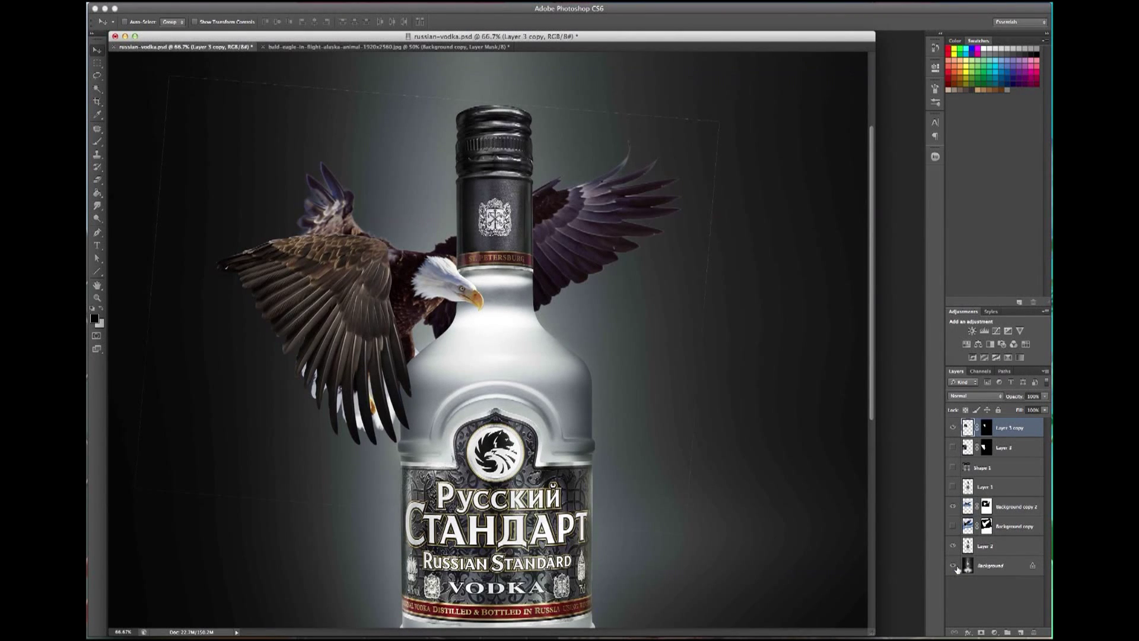
Undo the left wing reshape, then target Background copy 2's mask with the Brush.
{"action": "key", "text": "super+t"}
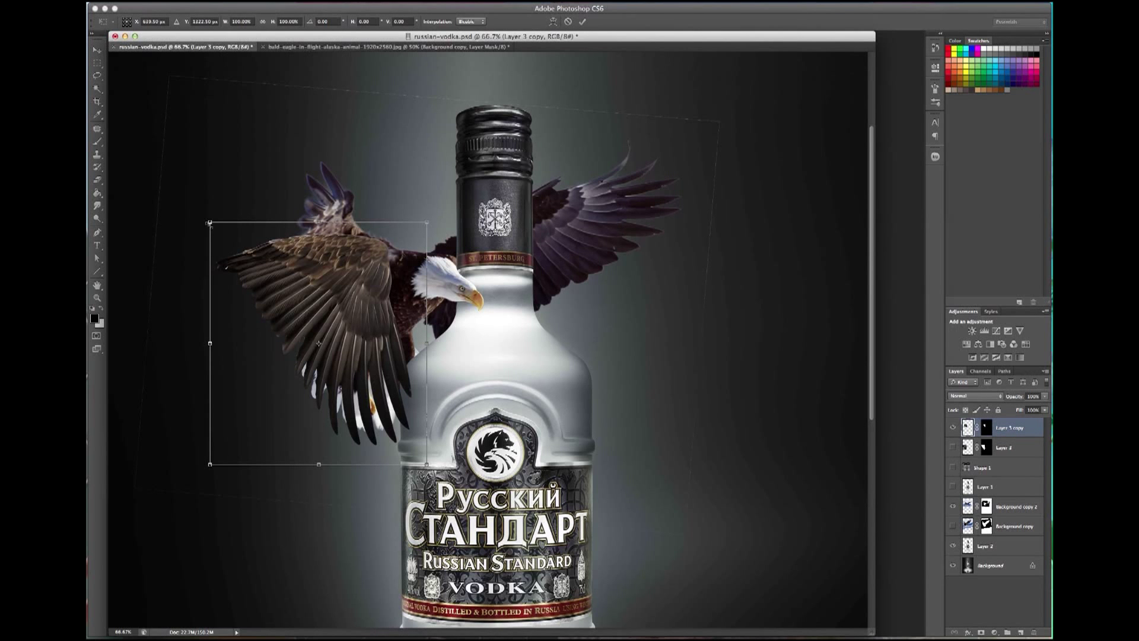
{"action": "left_click_drag", "start_coordinate": [211, 224], "coordinate": [249, 255]}
{"action": "key", "text": "Return"}
{"action": "key", "text": "super+z"}
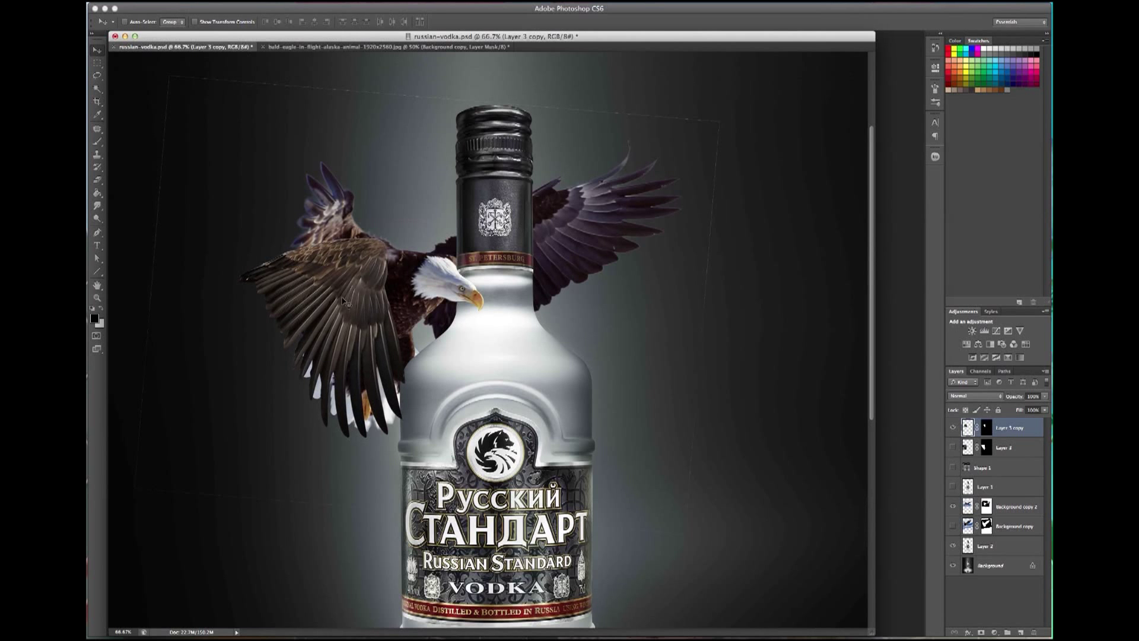
{"action": "key", "text": "super+z"}
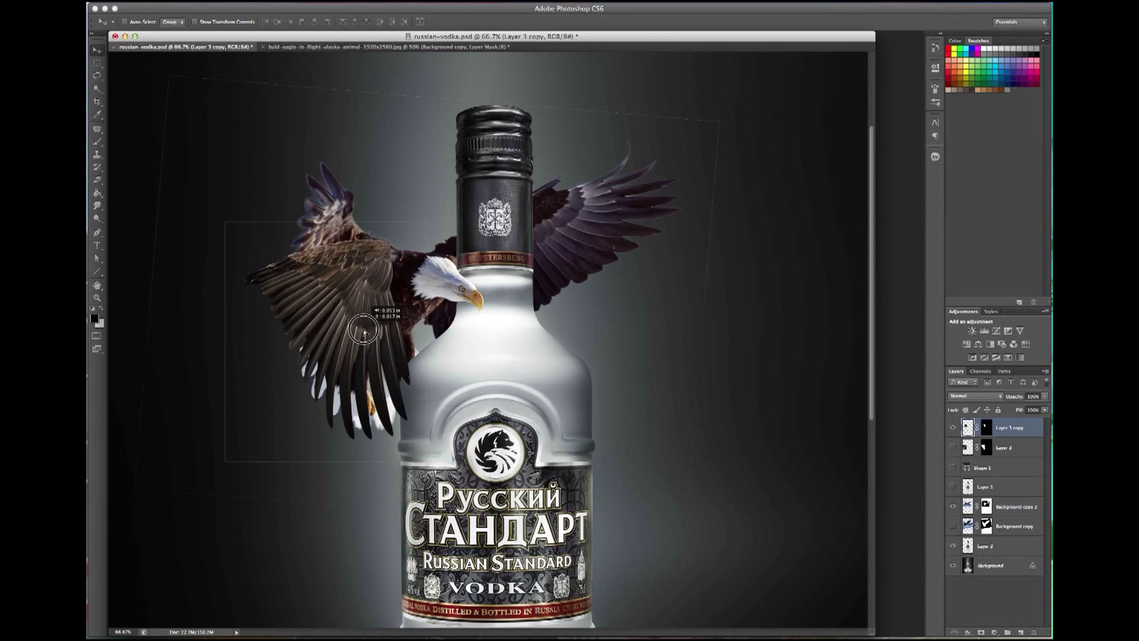
{"action": "key", "text": "super+z"}
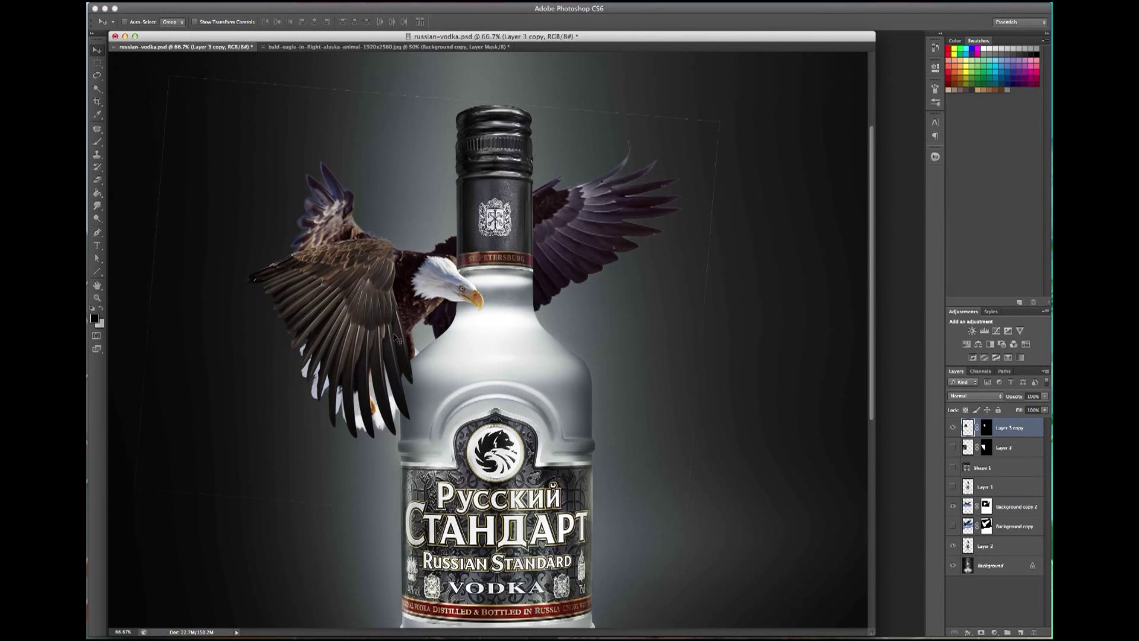
{"action": "left_click", "coordinate": [987, 506]}
{"action": "key", "text": "b"}
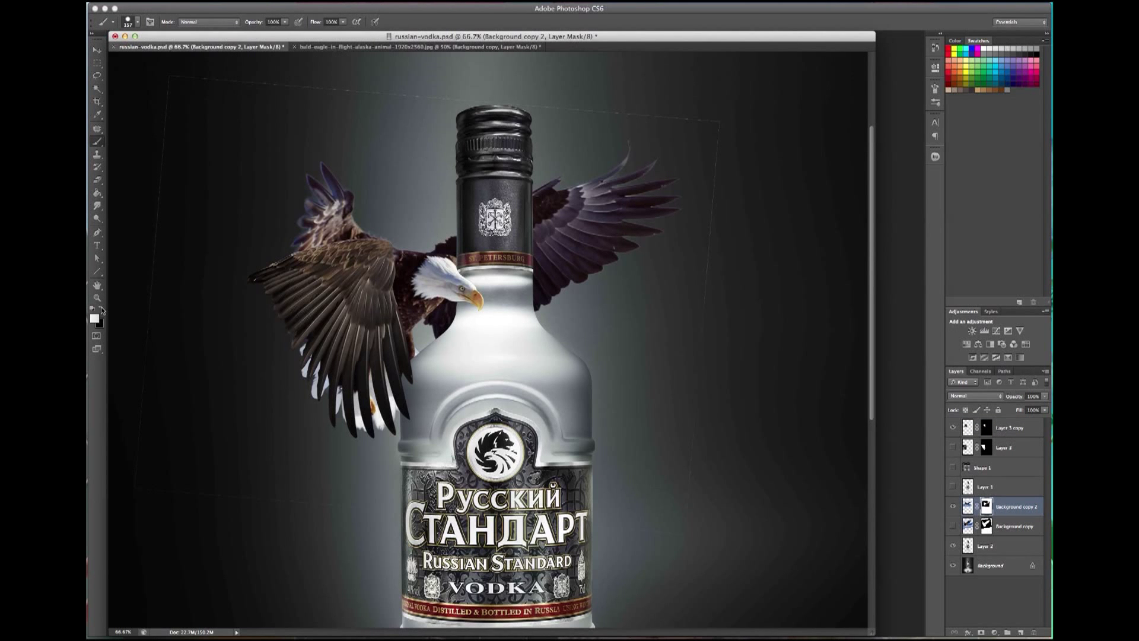
Paint black on Background copy 2's mask to hide the eagle's upper back wing.
{"action": "left_click", "coordinate": [381, 216]}
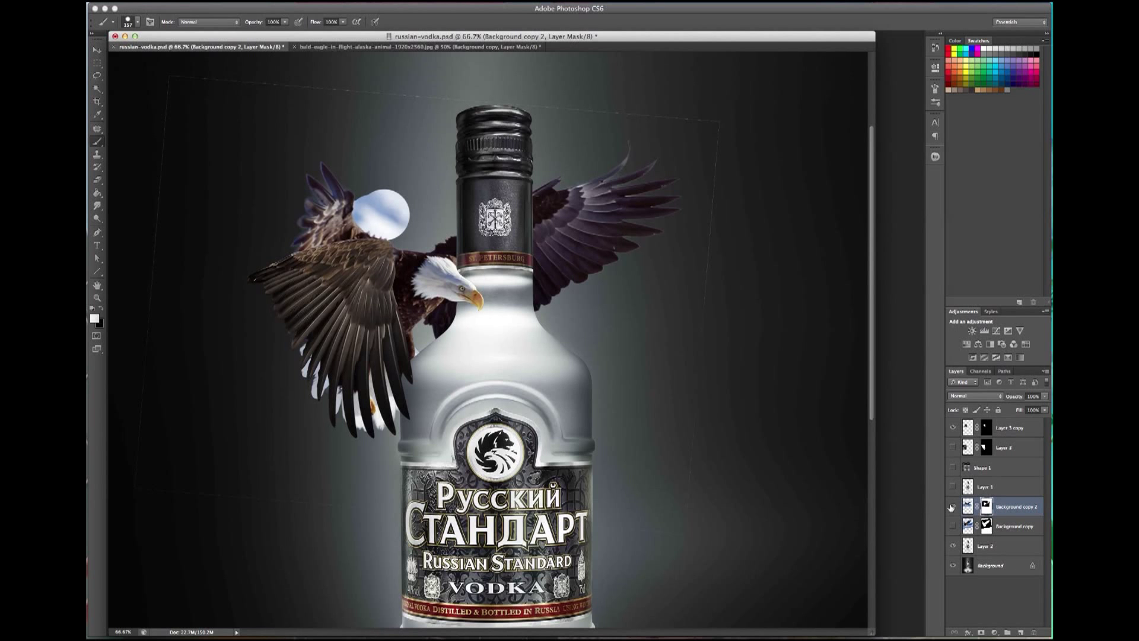
{"action": "key", "text": "ctrl+z"}
{"action": "key", "text": "x"}
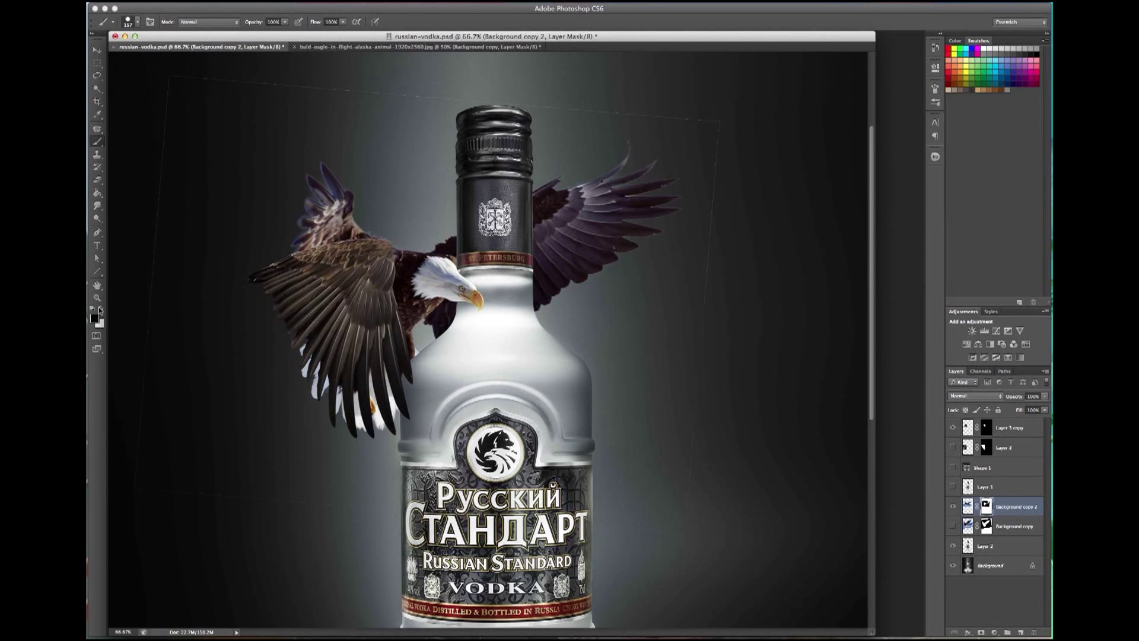
{"action": "left_click_drag", "start_coordinate": [320, 228], "coordinate": [307, 189]}
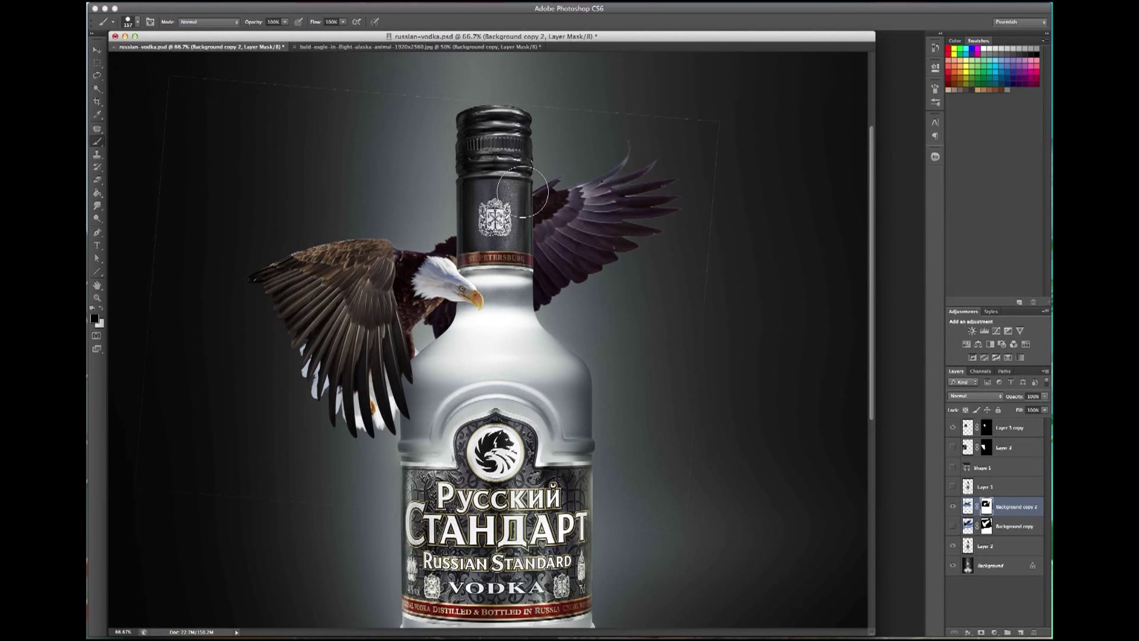
Rotate the Layer 3 copy wing about 9 degrees with Free Transform.
{"action": "left_click", "coordinate": [98, 49]}
{"action": "right_click", "coordinate": [328, 260]}
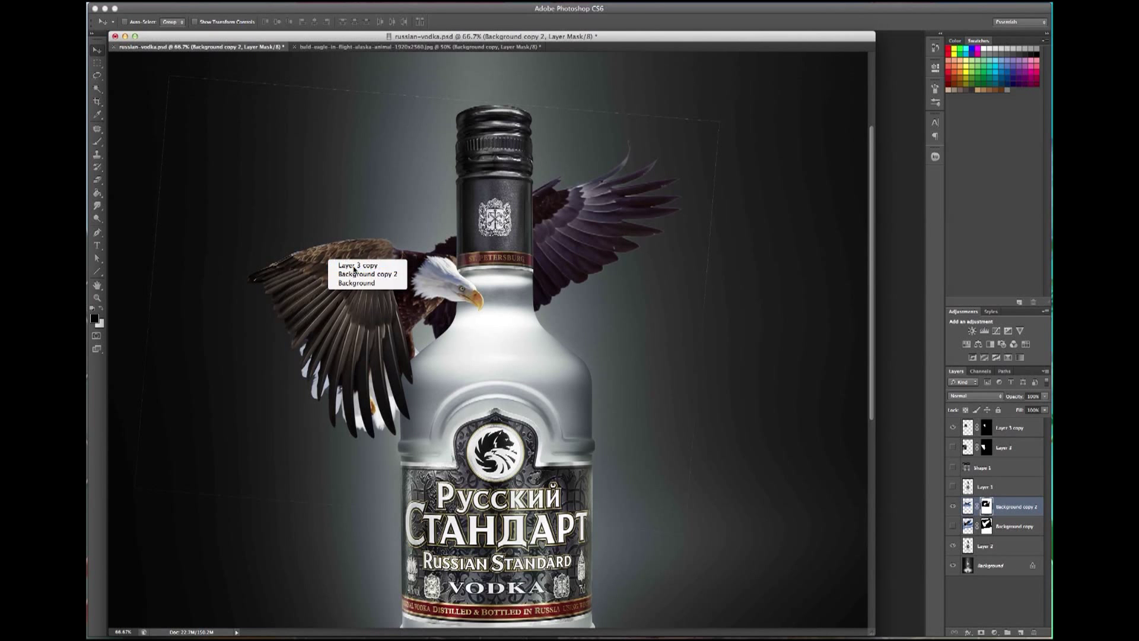
{"action": "left_click", "coordinate": [368, 279]}
{"action": "key", "text": "ctrl+t"}
{"action": "left_click_drag", "start_coordinate": [439, 178], "coordinate": [409, 252]}
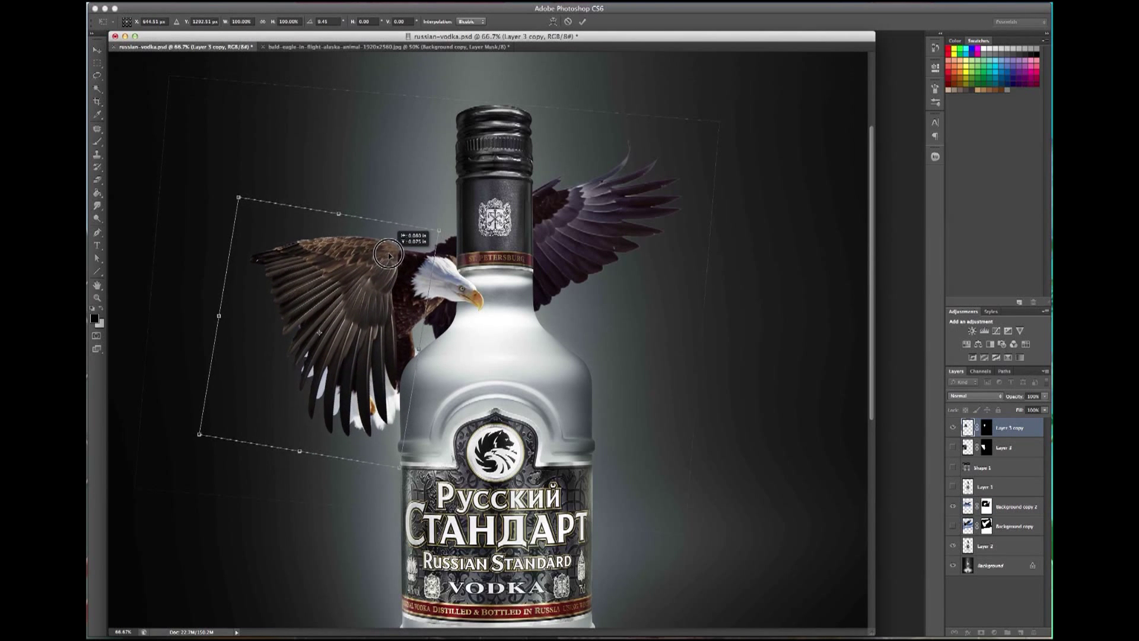
{"action": "key", "text": "Return"}
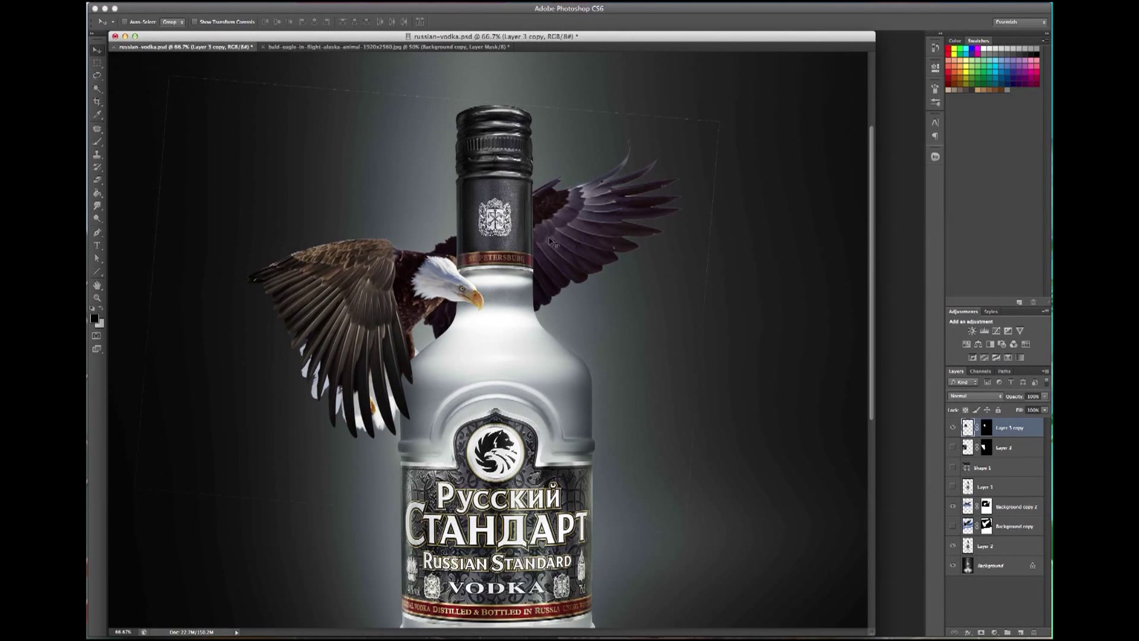
Compare with Background copy 2 toggled, retarget its mask, and add a layer above Background.
{"action": "left_click", "coordinate": [952, 506]}
{"action": "left_click", "coordinate": [953, 506]}
{"action": "left_click", "coordinate": [986, 507]}
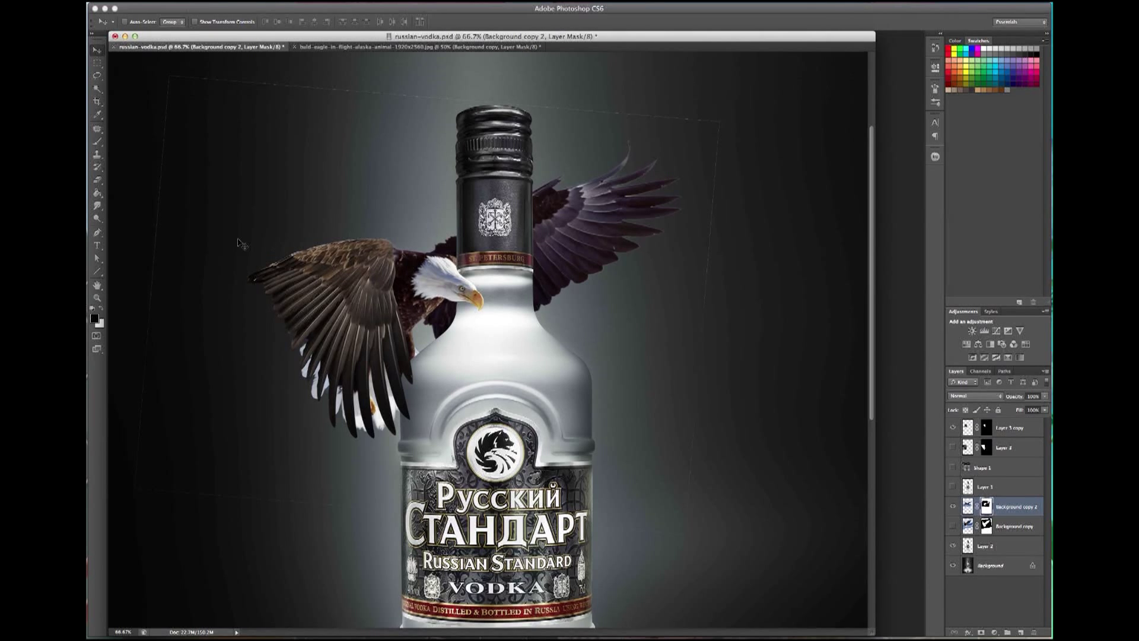
{"action": "left_click", "coordinate": [97, 141]}
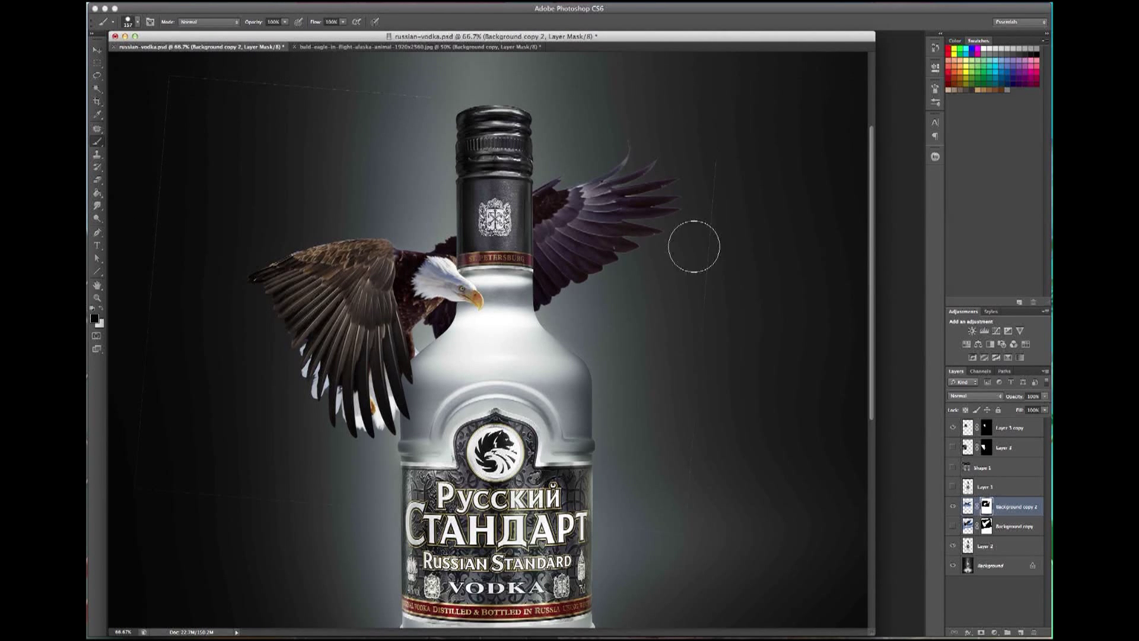
{"action": "left_click_drag", "start_coordinate": [689, 596], "coordinate": [686, 504]}
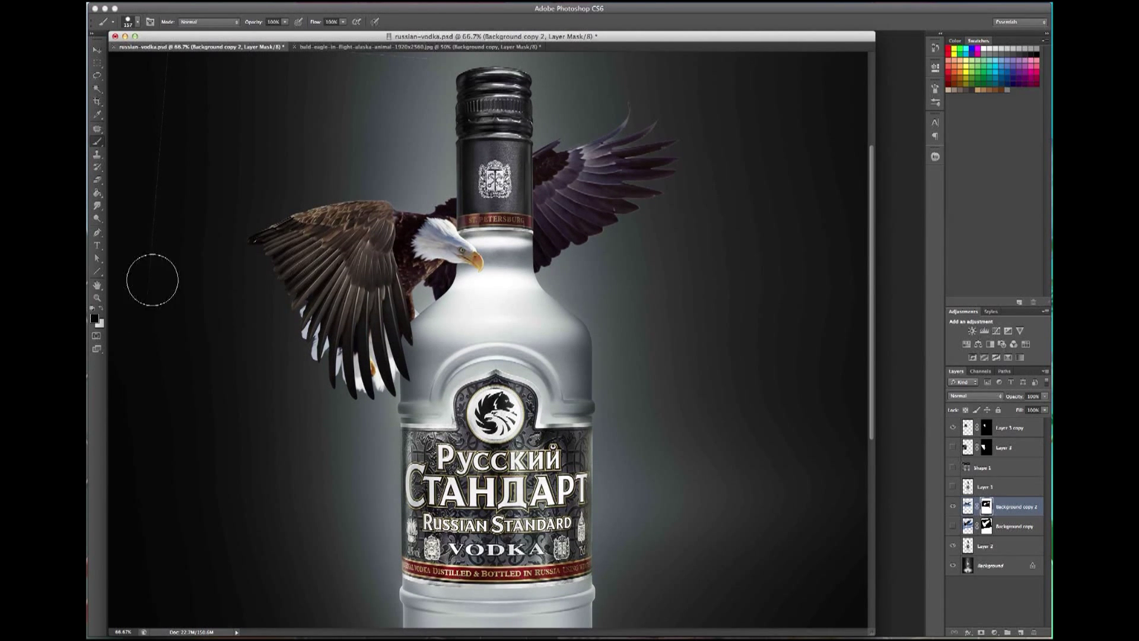
{"action": "scroll", "coordinate": [166, 148], "scroll_direction": "up", "scroll_amount": 2}
{"action": "scroll", "coordinate": [166, 151], "scroll_direction": "up", "scroll_amount": 3}
{"action": "scroll", "coordinate": [677, 320], "scroll_direction": "down", "scroll_amount": 5}
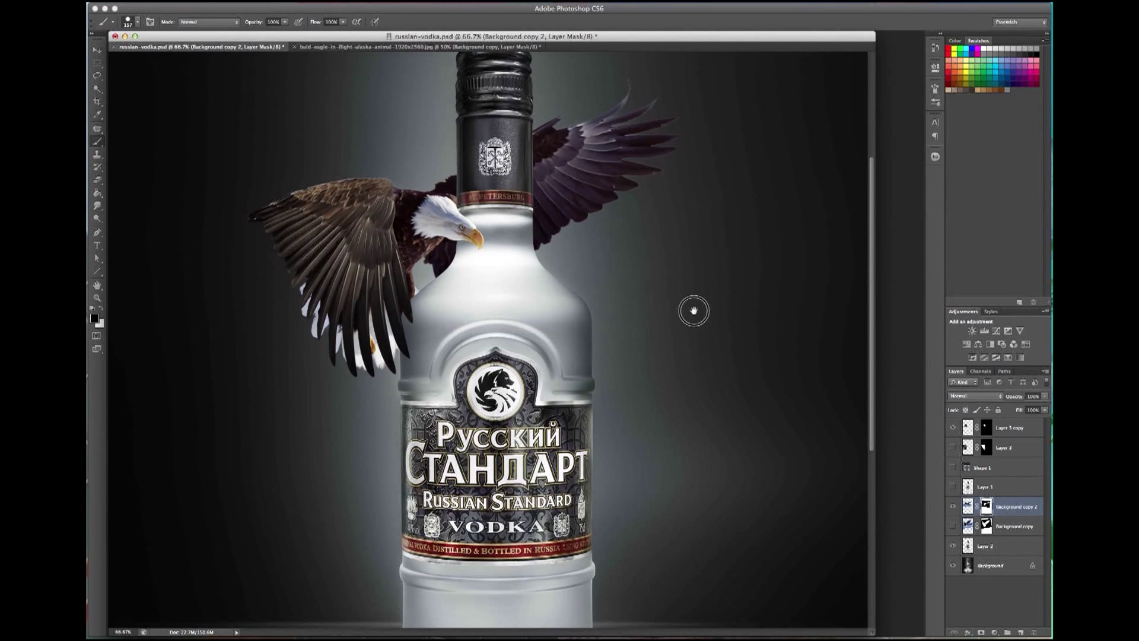
{"action": "left_click", "coordinate": [1020, 632]}
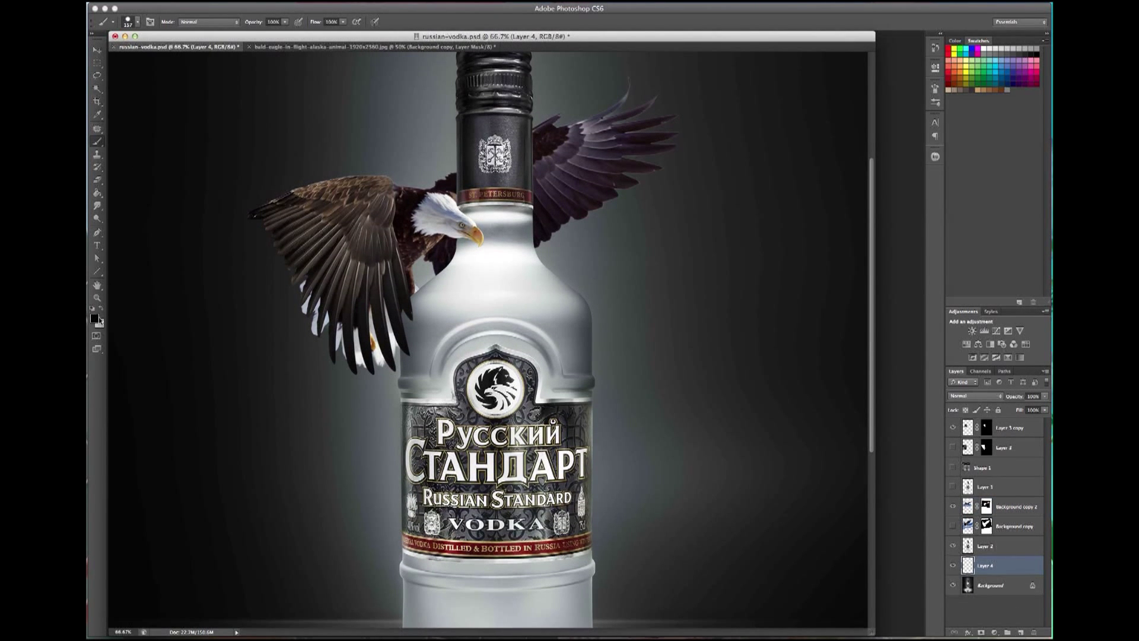
Fill Layer 4 black and raise Levels Output black to 115 for a mid-grey backdrop.
{"action": "left_click", "coordinate": [98, 194]}
{"action": "left_click", "coordinate": [389, 266]}
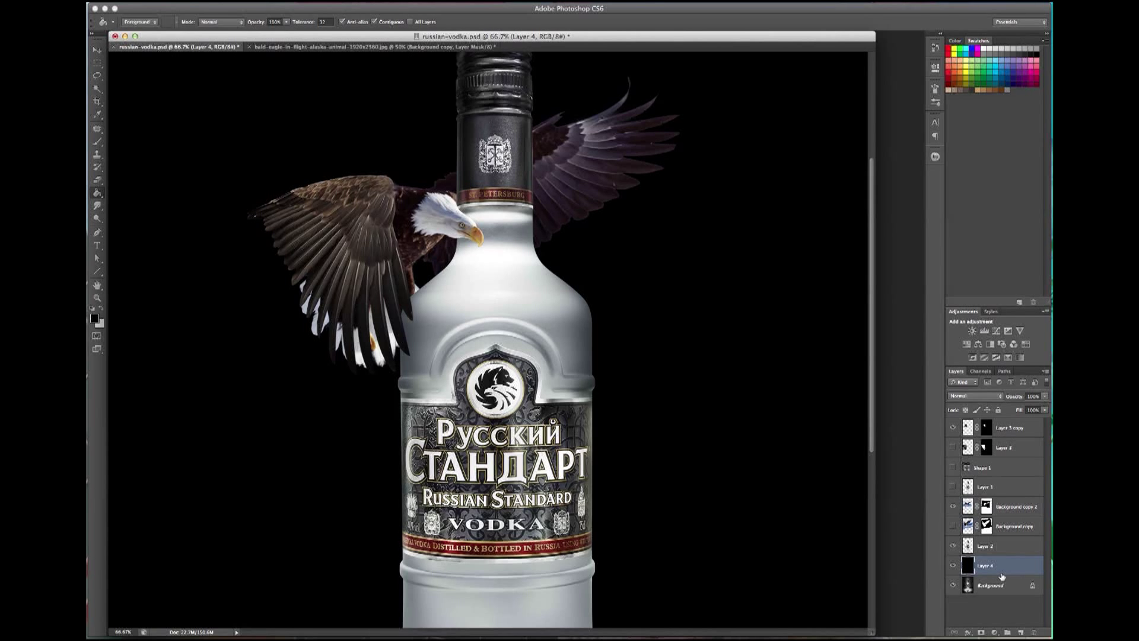
{"action": "key", "text": "ctrl+l"}
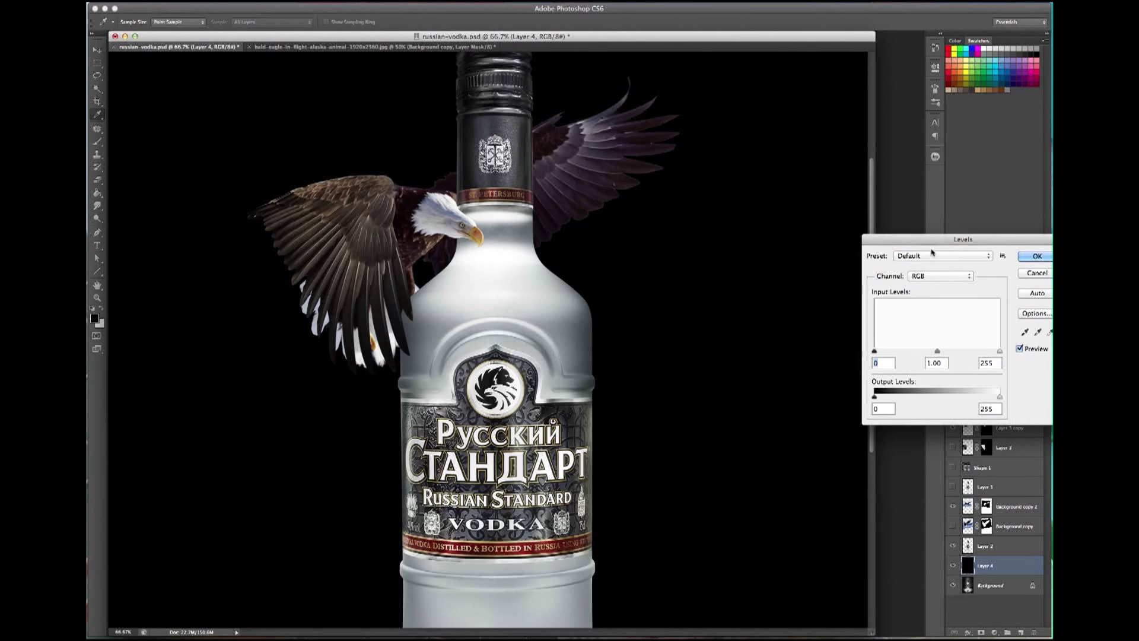
{"action": "left_click_drag", "start_coordinate": [939, 241], "coordinate": [905, 241]}
{"action": "left_click_drag", "start_coordinate": [859, 398], "coordinate": [900, 393]}
{"action": "left_click", "coordinate": [999, 256]}
Duplicate the Background copy 2 eagle layer.
{"action": "scroll", "coordinate": [615, 233], "scroll_direction": "up", "scroll_amount": 2}
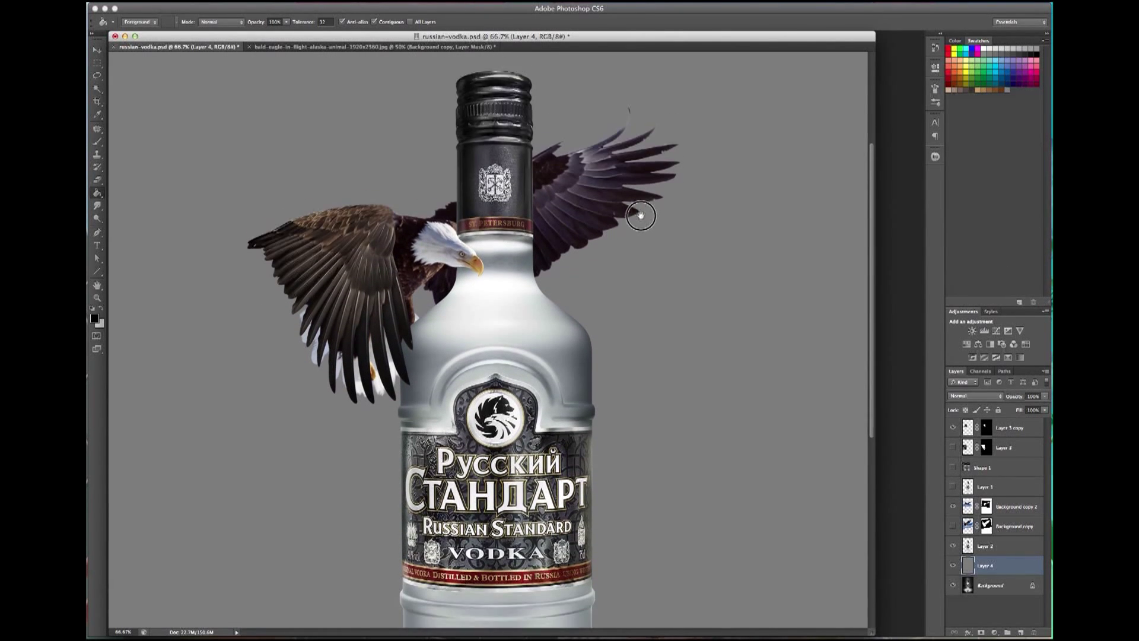
{"action": "left_click", "coordinate": [98, 49]}
{"action": "left_click_drag", "start_coordinate": [1014, 506], "coordinate": [1021, 633]}
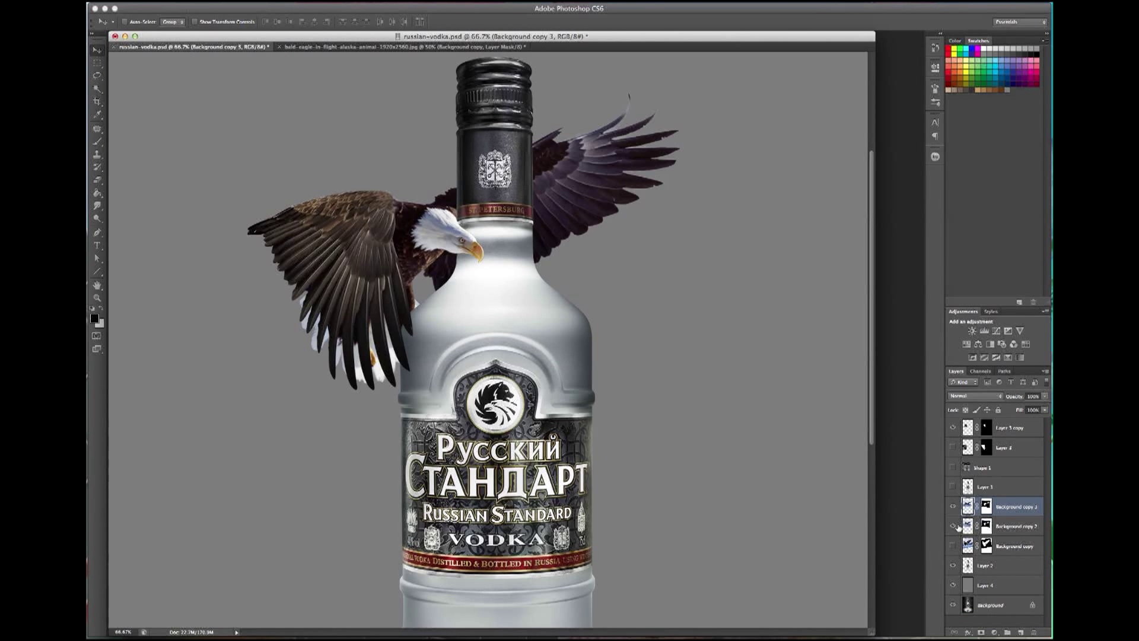
Paint out the eagle's original right wing on the new layer's mask.
{"action": "key", "text": "b"}
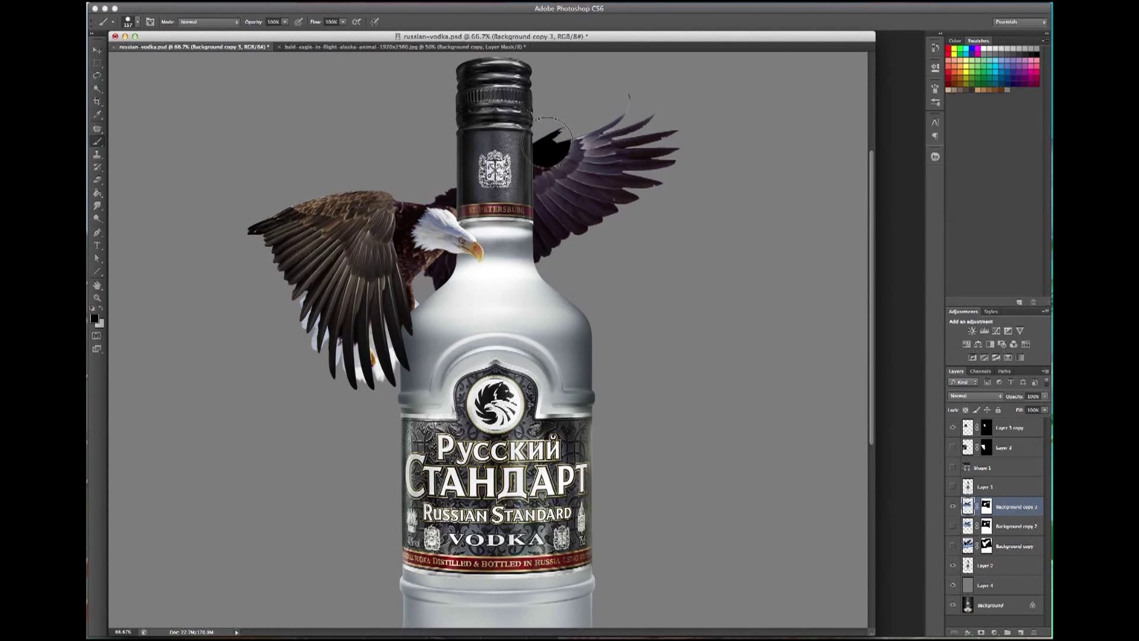
{"action": "key", "text": "ctrl+backslash"}
{"action": "mouse_move", "coordinate": [600, 241]}
{"action": "left_mouse_down"}
{"action": "mouse_move", "coordinate": [564, 148]}
{"action": "mouse_move", "coordinate": [646, 107]}
{"action": "mouse_move", "coordinate": [623, 172]}
{"action": "mouse_move", "coordinate": [669, 122]}
{"action": "left_mouse_up"}
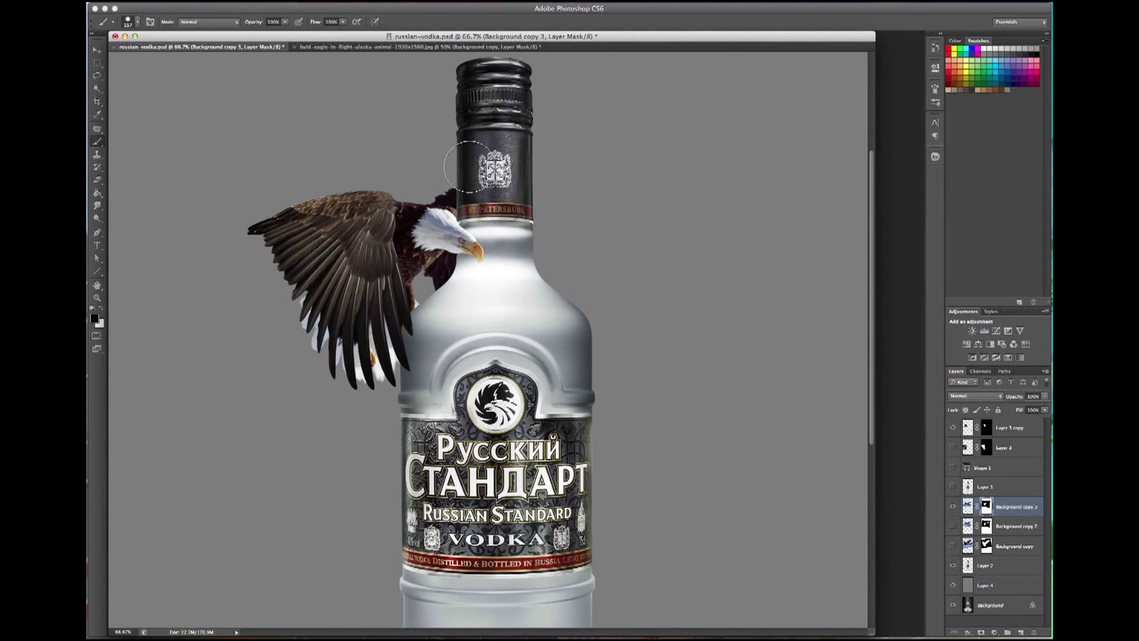
Duplicate the Layer 3 copy left wing to the right, rotate it, and move it below Layer 2.
{"action": "key", "text": "v"}
{"action": "right_click", "coordinate": [375, 233]}
{"action": "left_click", "coordinate": [404, 237]}
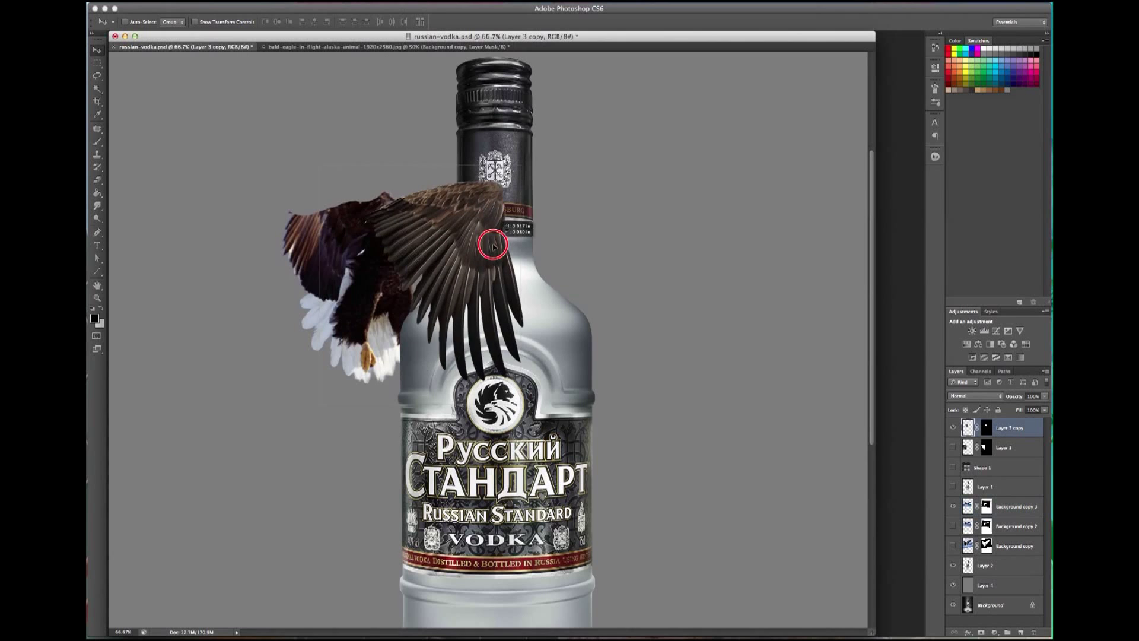
{"action": "left_click_drag", "start_coordinate": [520, 252], "coordinate": [688, 252]}
{"action": "key", "text": "ctrl+t"}
{"action": "mouse_move", "coordinate": [543, 114]}
{"action": "left_mouse_down"}
{"action": "mouse_move", "coordinate": [457, 214]}
{"action": "mouse_move", "coordinate": [502, 227]}
{"action": "left_mouse_up"}
{"action": "key", "text": "Return"}
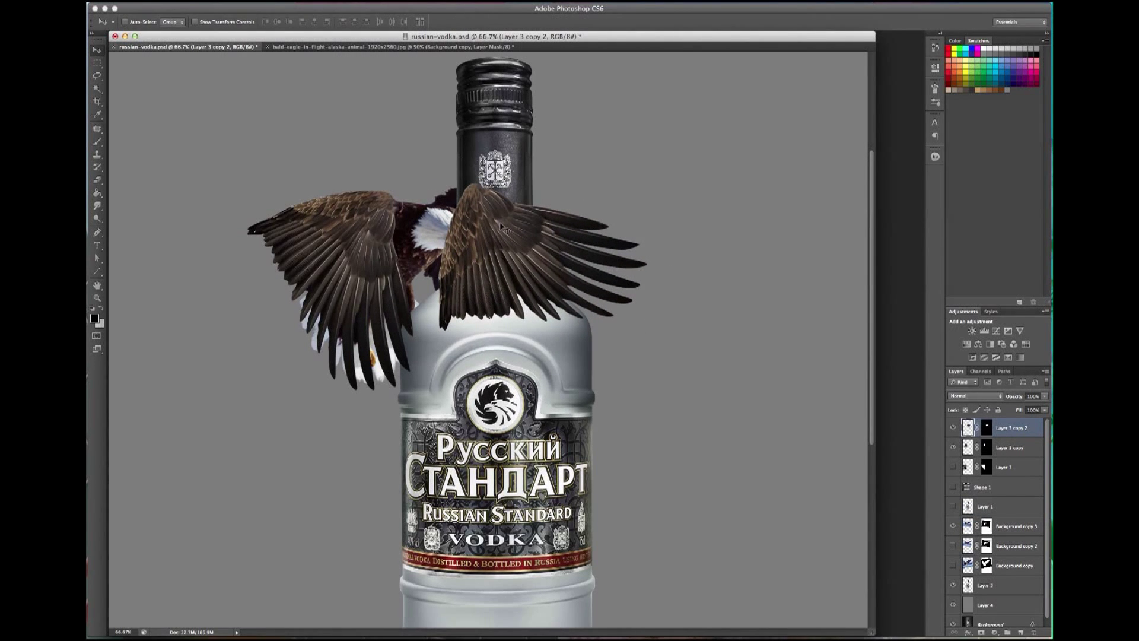
{"action": "left_click_drag", "start_coordinate": [1009, 427], "coordinate": [1009, 595]}
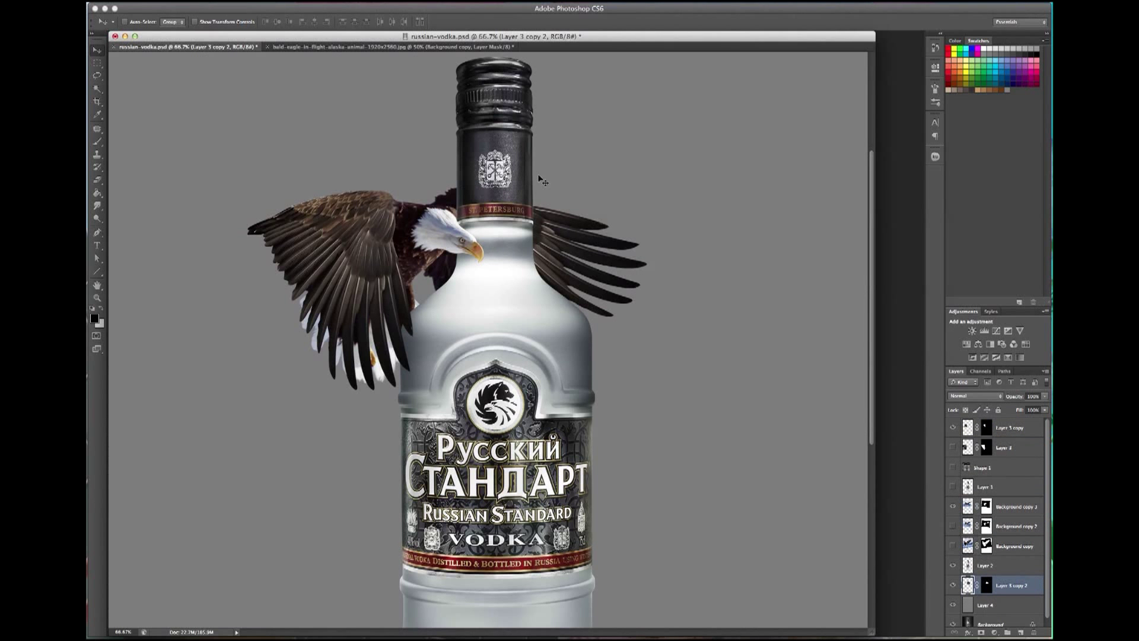
Nudge and rotate the new right wing so it sits against the bottle neck.
{"action": "left_click_drag", "start_coordinate": [595, 241], "coordinate": [601, 232]}
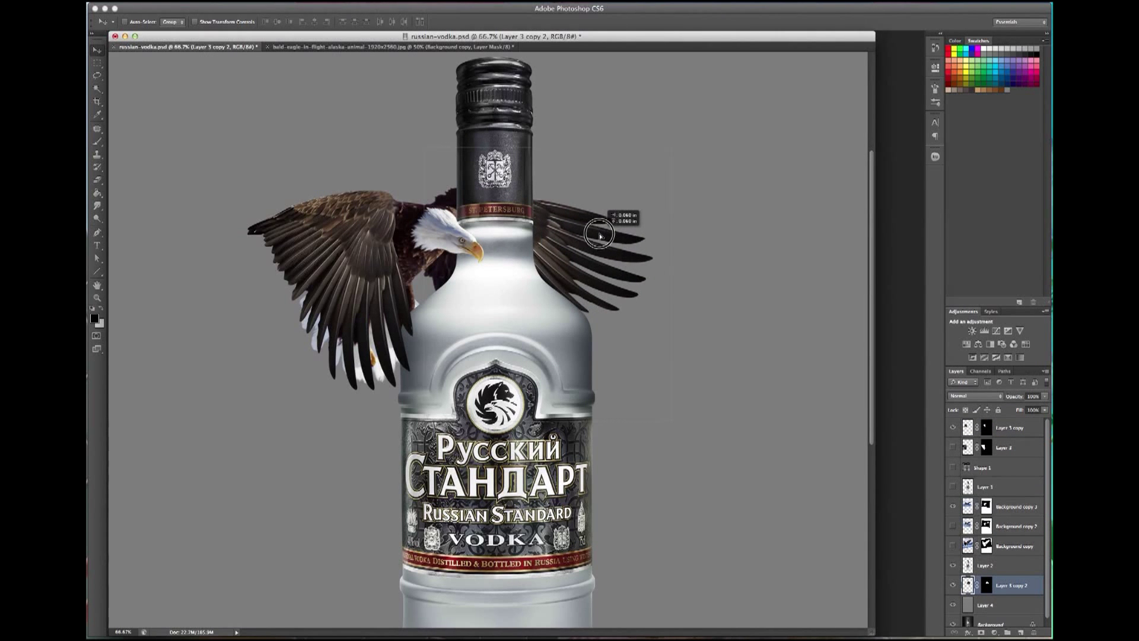
{"action": "key", "text": "ctrl+t"}
{"action": "mouse_move", "coordinate": [633, 111]}
{"action": "left_mouse_down"}
{"action": "mouse_move", "coordinate": [674, 170]}
{"action": "mouse_move", "coordinate": [664, 140]}
{"action": "left_mouse_up"}
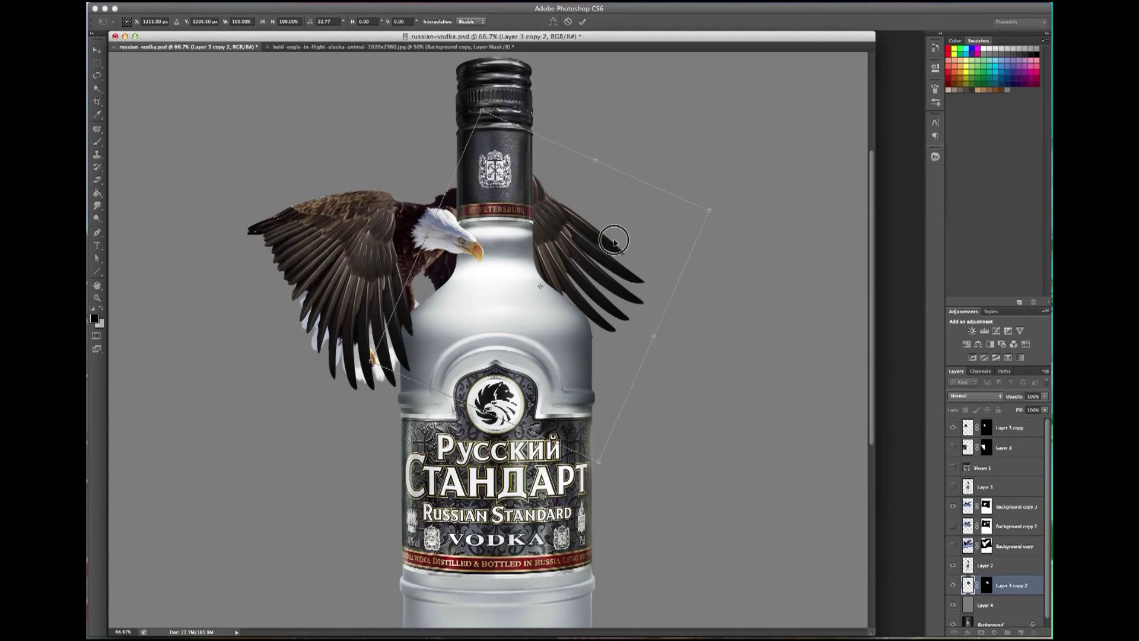
{"action": "left_click_drag", "start_coordinate": [665, 140], "coordinate": [678, 172]}
{"action": "left_click_drag", "start_coordinate": [596, 246], "coordinate": [580, 262]}
Commit the right wing and select the Layer 3 copy left wing layer.
{"action": "key", "text": "Return"}
{"action": "left_click", "coordinate": [363, 195], "text": "ctrl"}
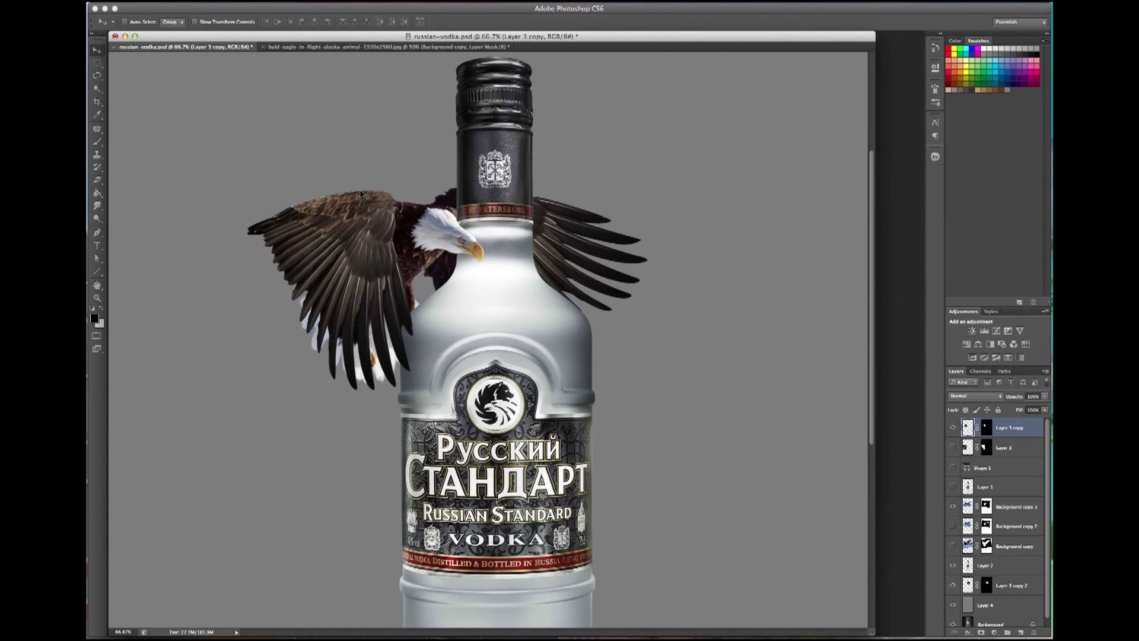
{"action": "right_click", "coordinate": [308, 212]}
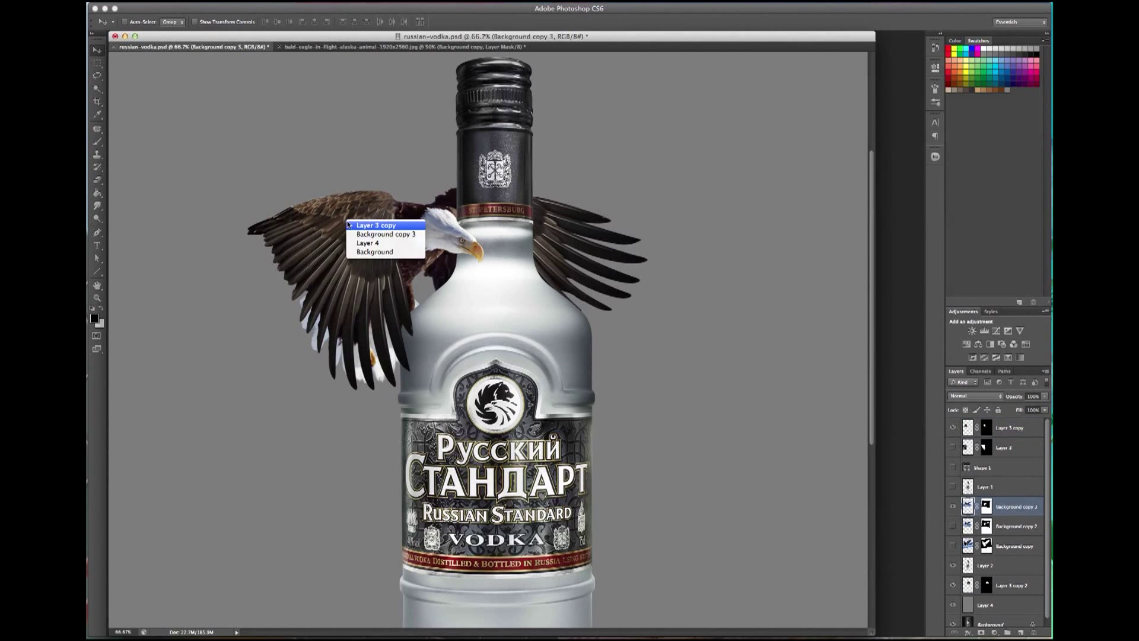
{"action": "left_click", "coordinate": [184, 1]}
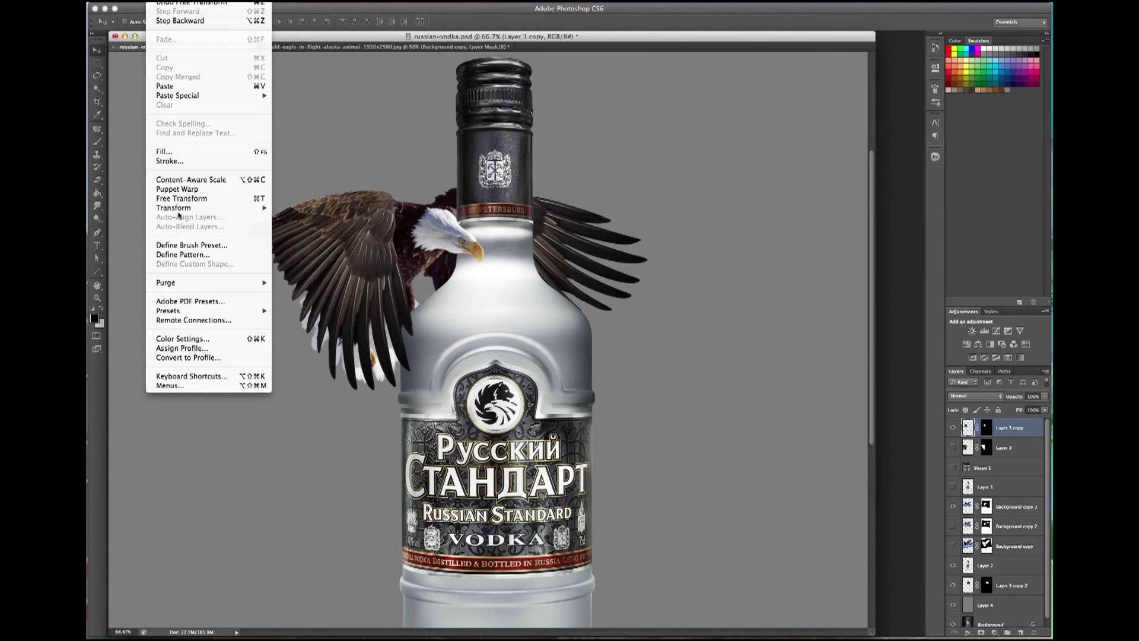
Warp the left wing into a fuller drooping curve, then select the Background copy 3 mask.
{"action": "left_click", "coordinate": [282, 266]}
{"action": "left_click_drag", "start_coordinate": [223, 173], "coordinate": [317, 193]}
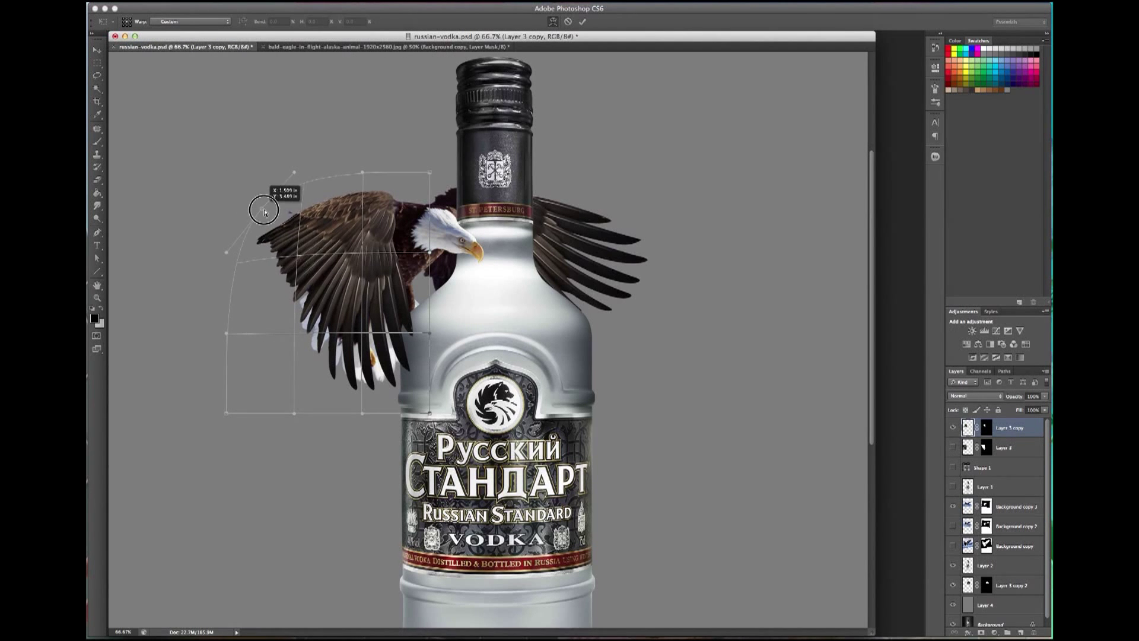
{"action": "mouse_move", "coordinate": [268, 255]}
{"action": "left_mouse_down"}
{"action": "mouse_move", "coordinate": [255, 254]}
{"action": "mouse_move", "coordinate": [256, 265]}
{"action": "left_mouse_up"}
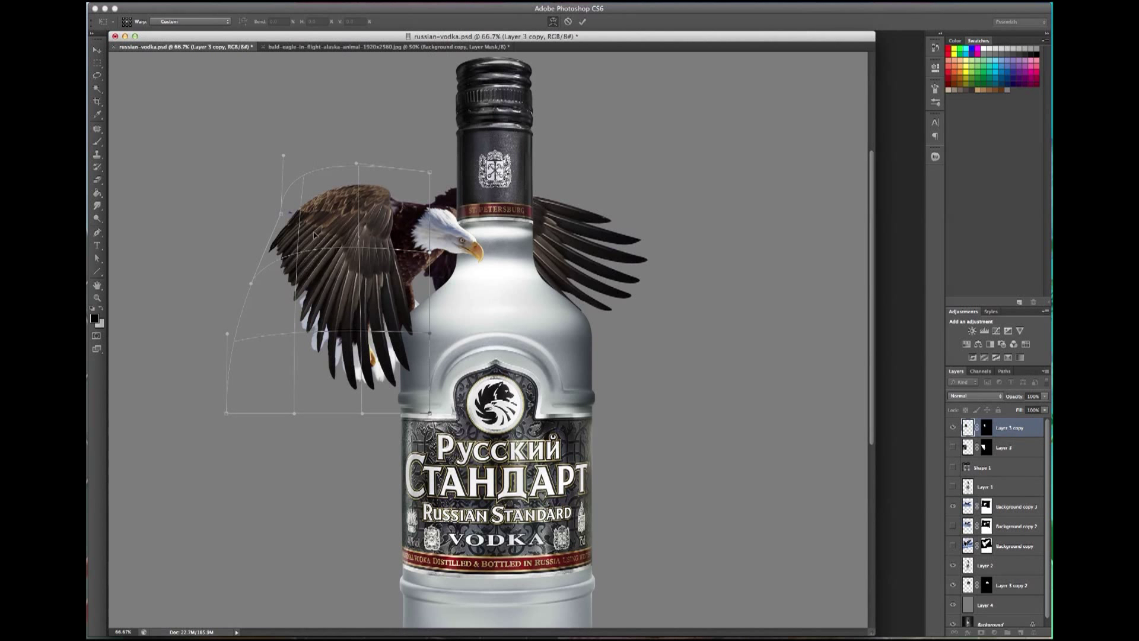
{"action": "key", "text": "Return"}
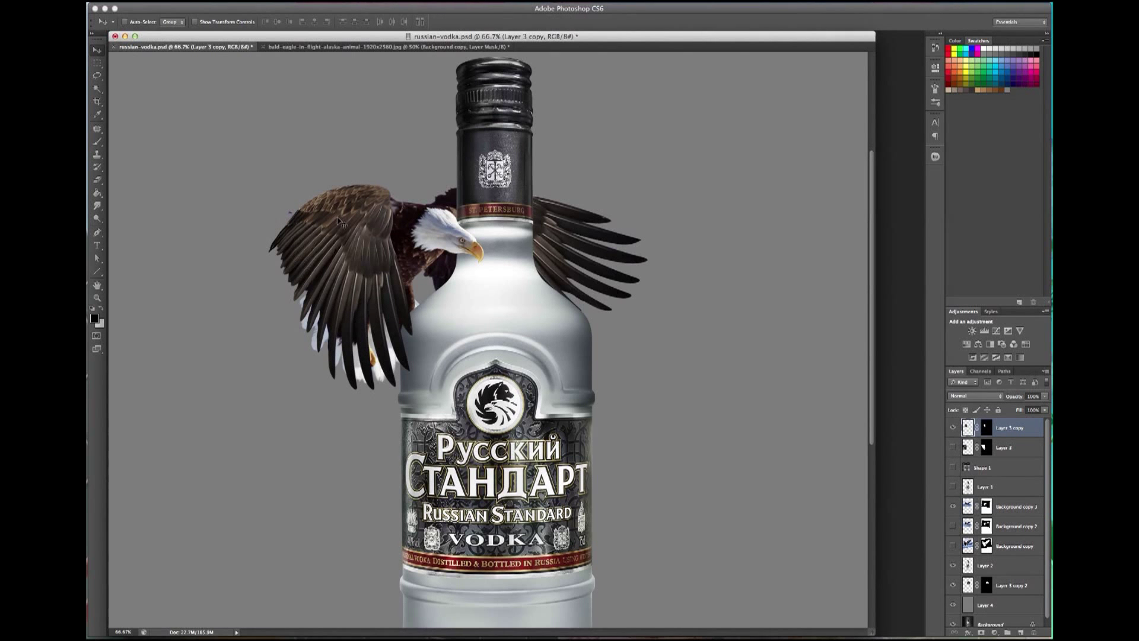
{"action": "left_click_drag", "start_coordinate": [334, 219], "coordinate": [336, 223]}
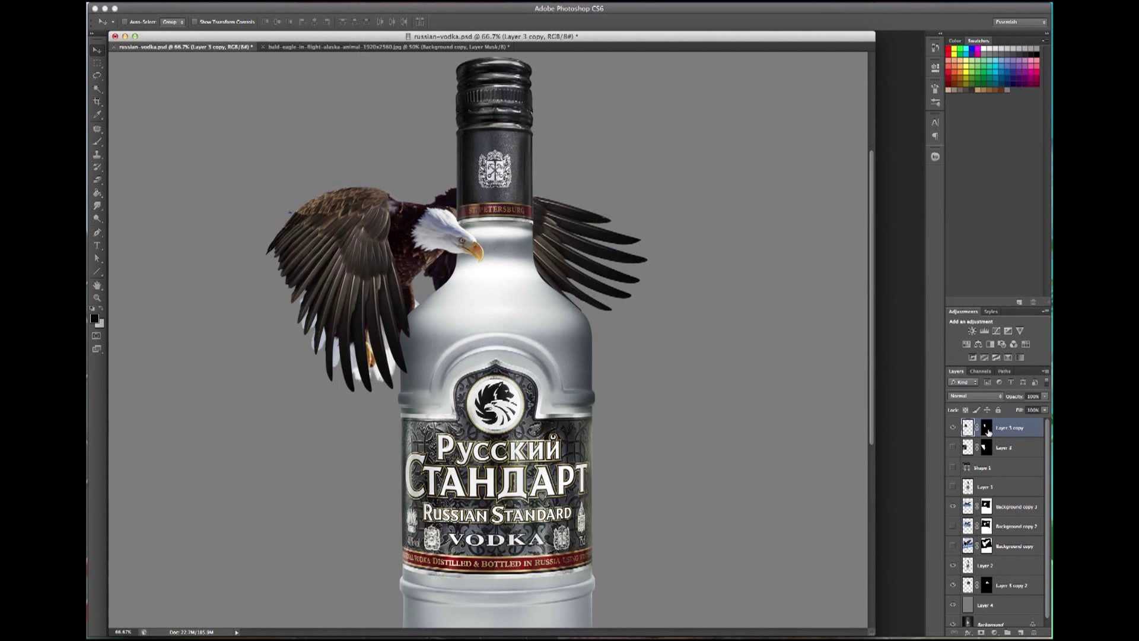
{"action": "left_click", "coordinate": [987, 506]}
Try masking the fluff under the left wing, undo it, and reframe the view.
{"action": "left_click", "coordinate": [97, 141]}
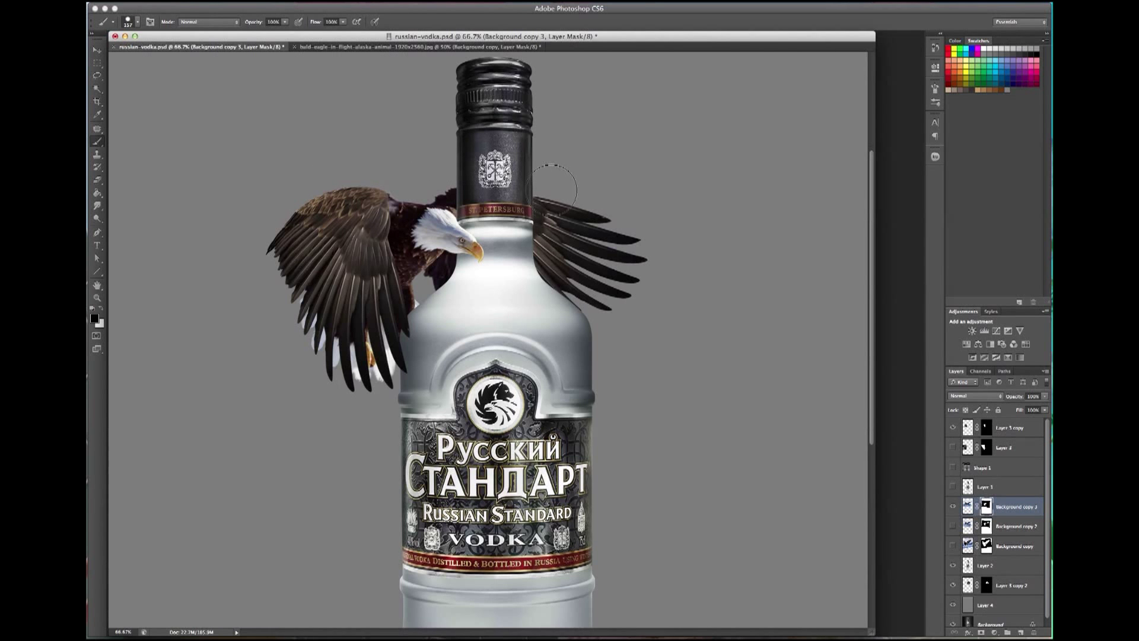
{"action": "scroll", "coordinate": [552, 189], "scroll_direction": "down", "scroll_amount": 3}
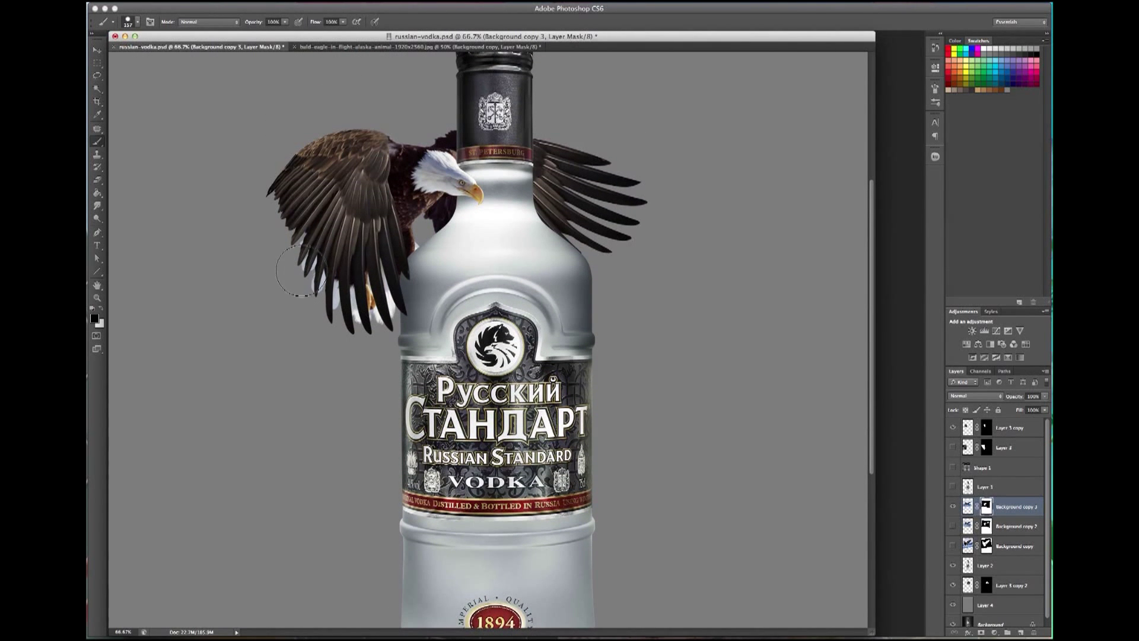
{"action": "left_click_drag", "start_coordinate": [301, 270], "coordinate": [374, 309]}
{"action": "key", "text": "ctrl+z"}
{"action": "left_click_drag", "start_coordinate": [390, 400], "coordinate": [389, 458]}
{"action": "key", "text": "h"}
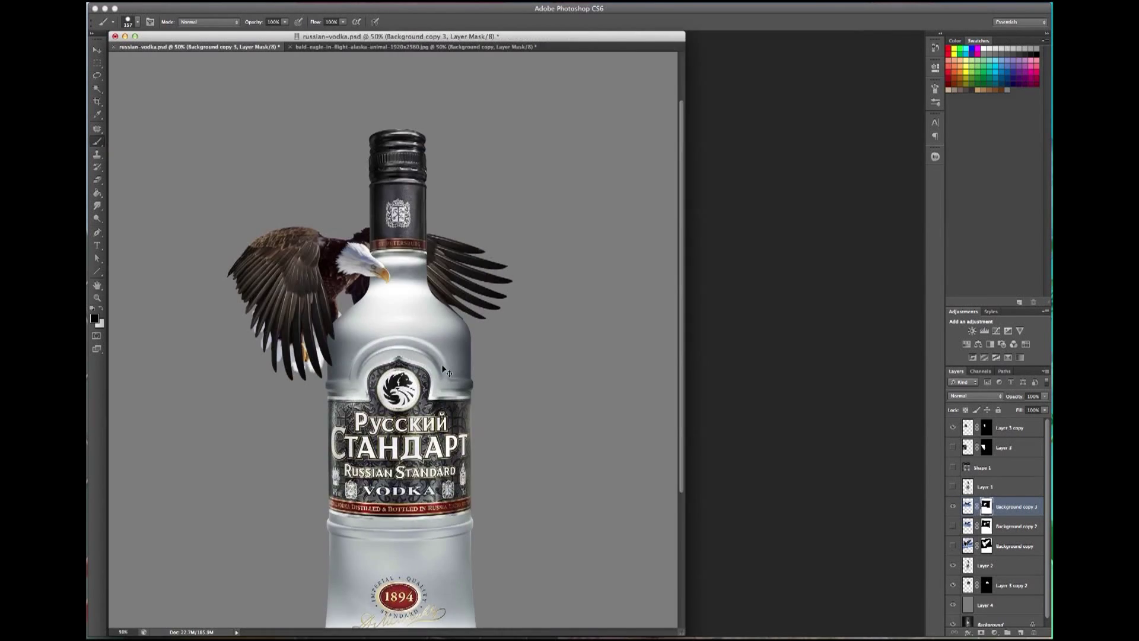
{"action": "left_click_drag", "start_coordinate": [442, 365], "coordinate": [443, 403]}
{"action": "key", "text": "v"}
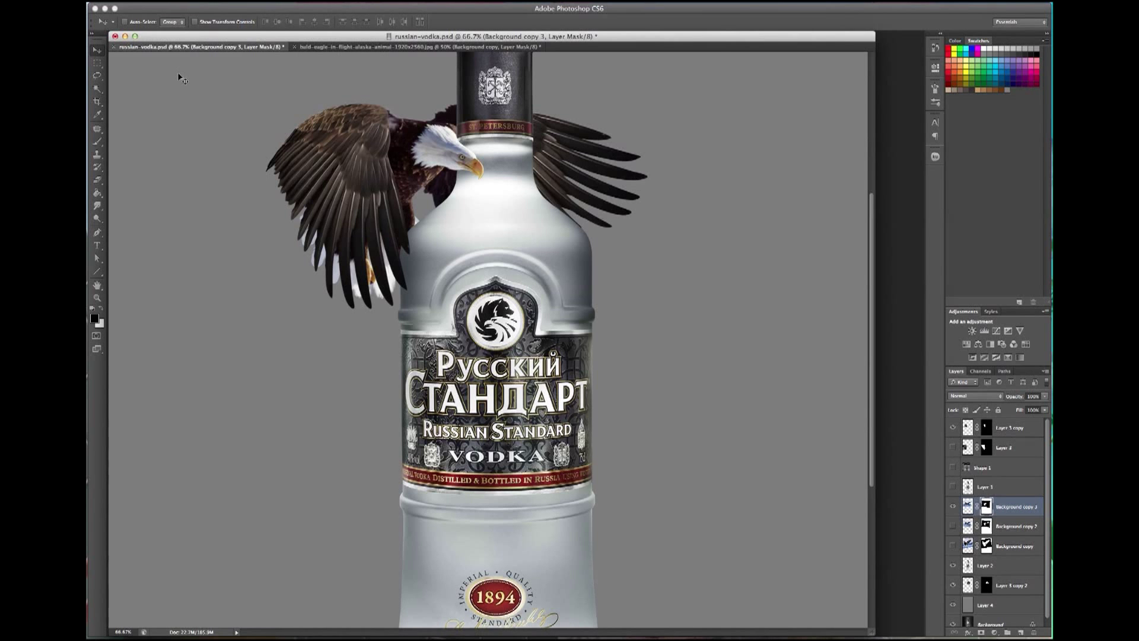
{"action": "left_click_drag", "start_coordinate": [242, 176], "coordinate": [242, 212]}
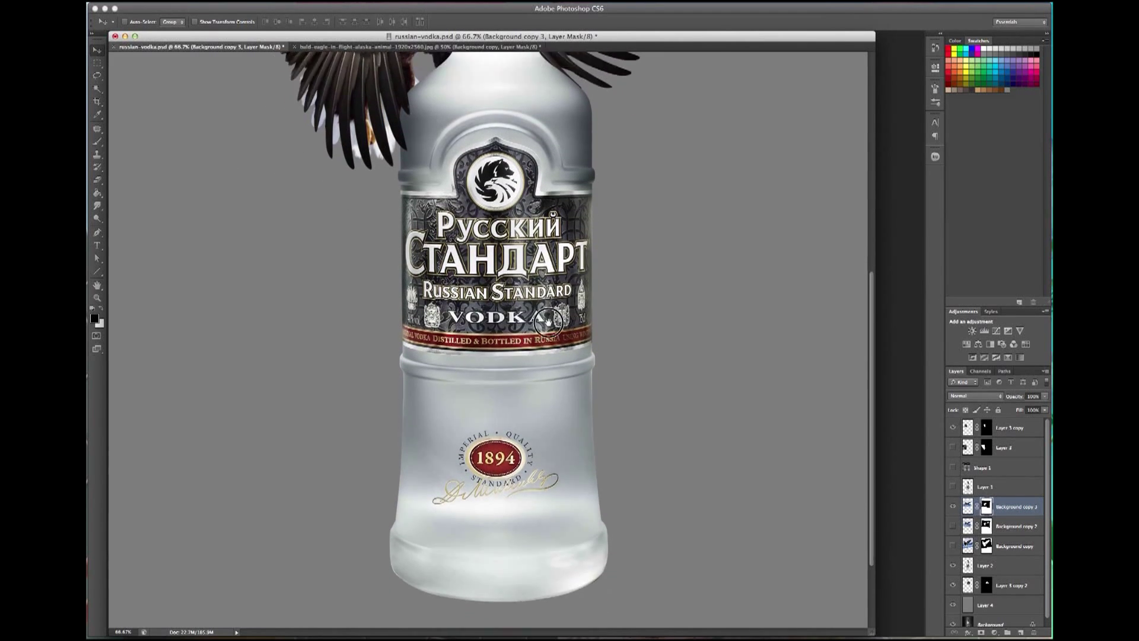
{"action": "left_click_drag", "start_coordinate": [498, 283], "coordinate": [519, 372]}
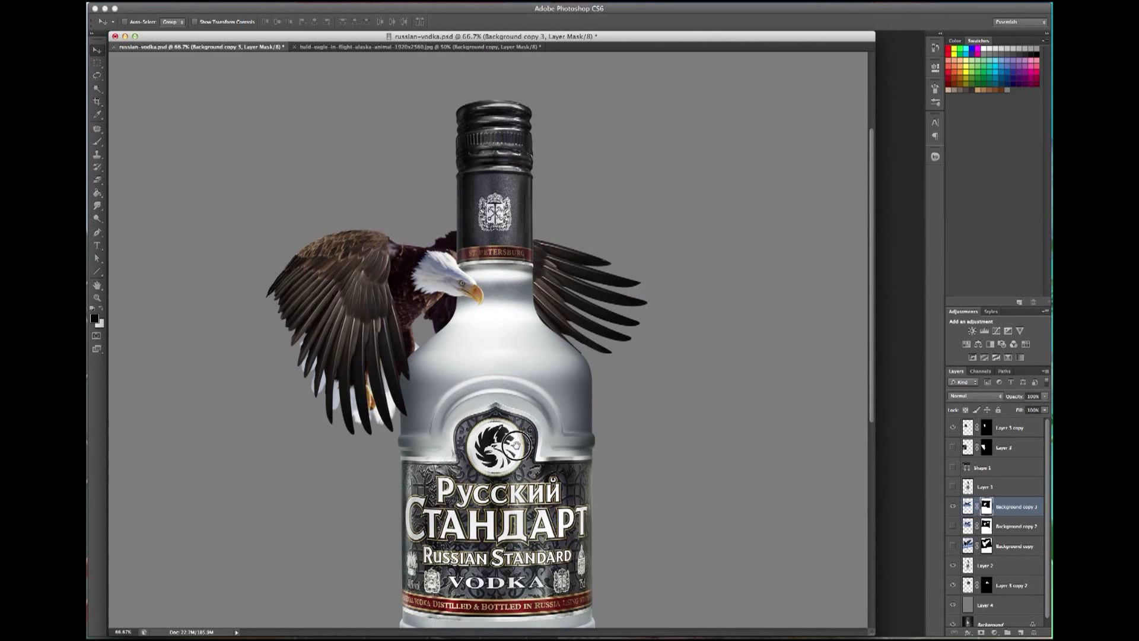
Select Layer 3 copy and set its Levels midtones to about 0.80.
{"action": "right_click", "coordinate": [361, 191]}
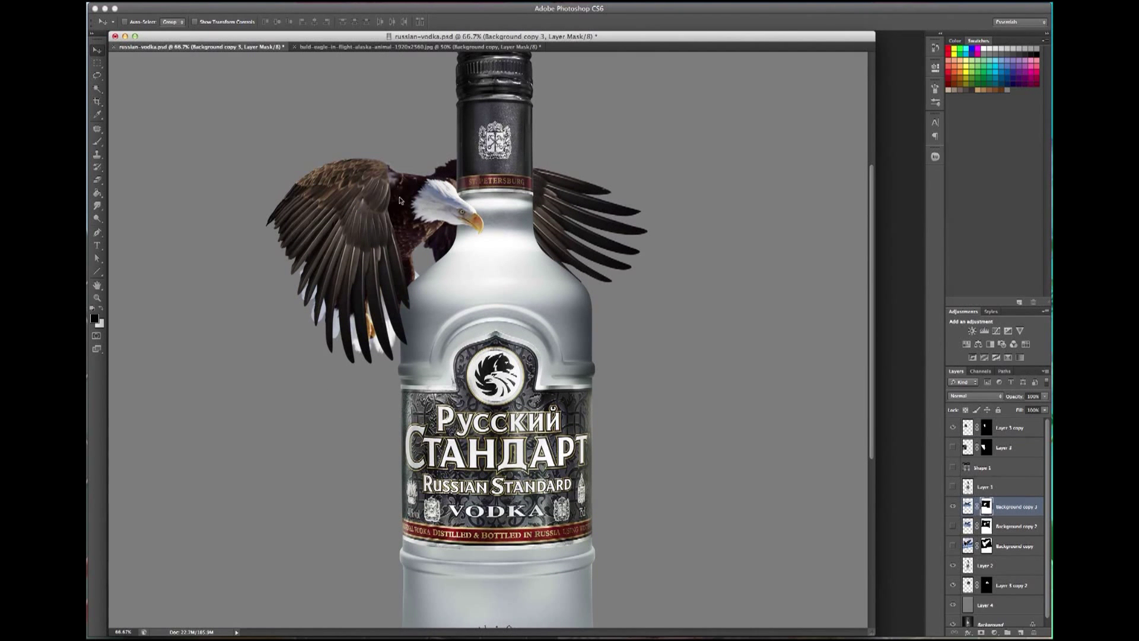
{"action": "left_click", "coordinate": [386, 196]}
{"action": "key", "text": "ctrl+l"}
{"action": "mouse_move", "coordinate": [902, 350]}
{"action": "left_mouse_down"}
{"action": "mouse_move", "coordinate": [889, 352]}
{"action": "mouse_move", "coordinate": [913, 352]}
{"action": "left_mouse_up"}
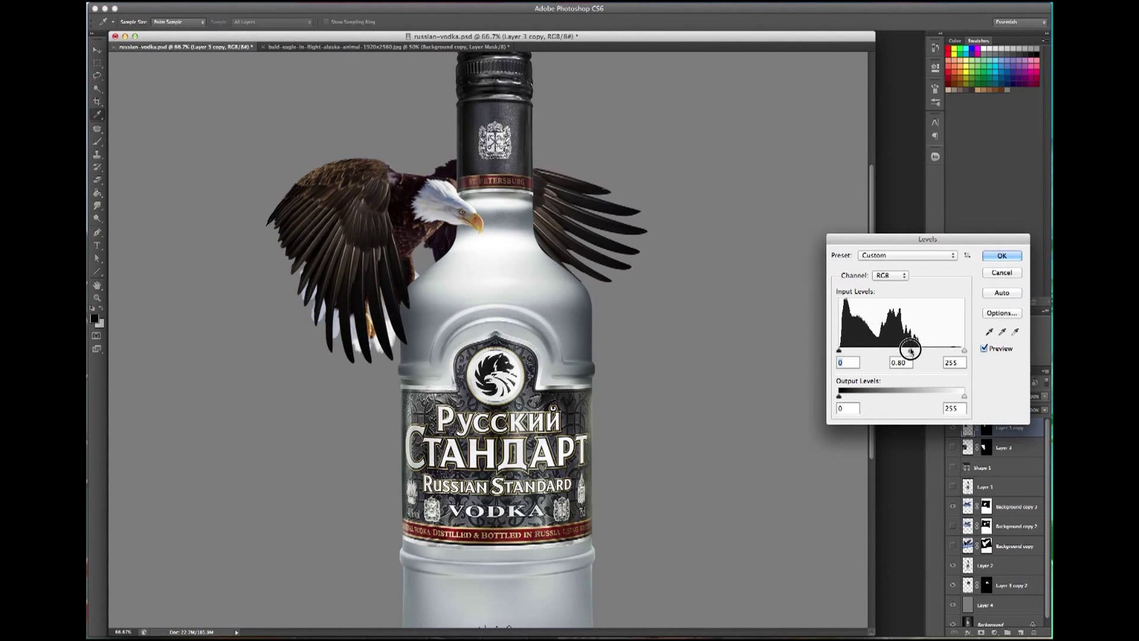
Apply the Levels adjustment and bring the bottle neck and eagle back into view.
{"action": "left_click", "coordinate": [995, 276]}
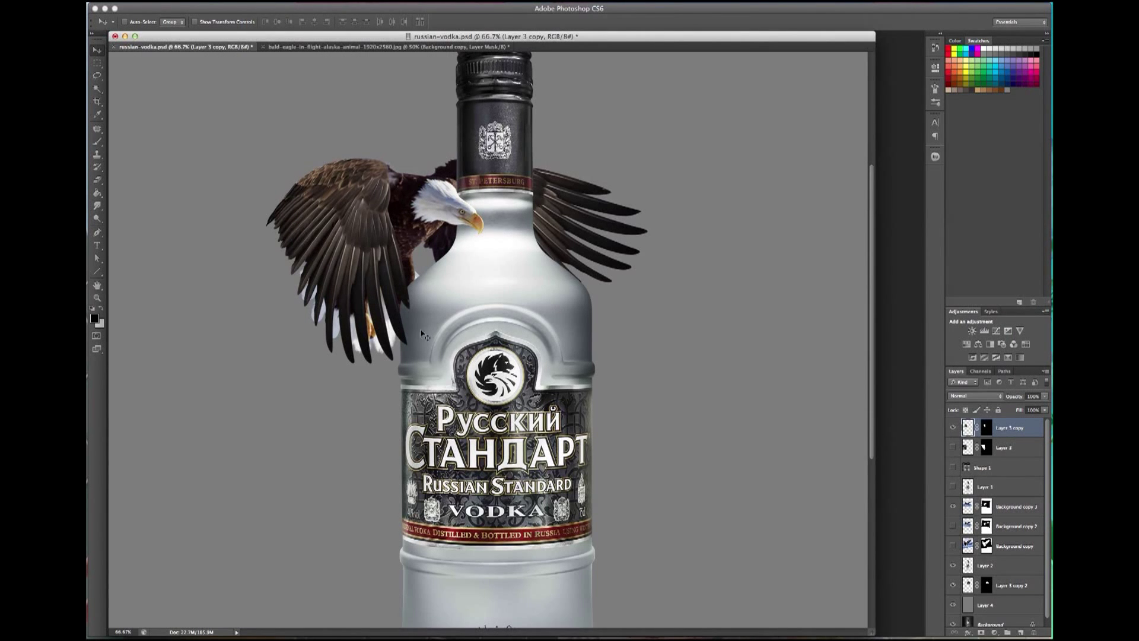
{"action": "scroll", "coordinate": [474, 200], "scroll_direction": "down", "scroll_amount": 2}
{"action": "scroll", "coordinate": [509, 196], "scroll_direction": "up", "scroll_amount": 3}
{"action": "scroll", "coordinate": [516, 247], "scroll_direction": "down", "scroll_amount": 1}
{"action": "scroll", "coordinate": [559, 250], "scroll_direction": "down", "scroll_amount": 4}
{"action": "left_click_drag", "start_coordinate": [559, 250], "coordinate": [557, 394]}
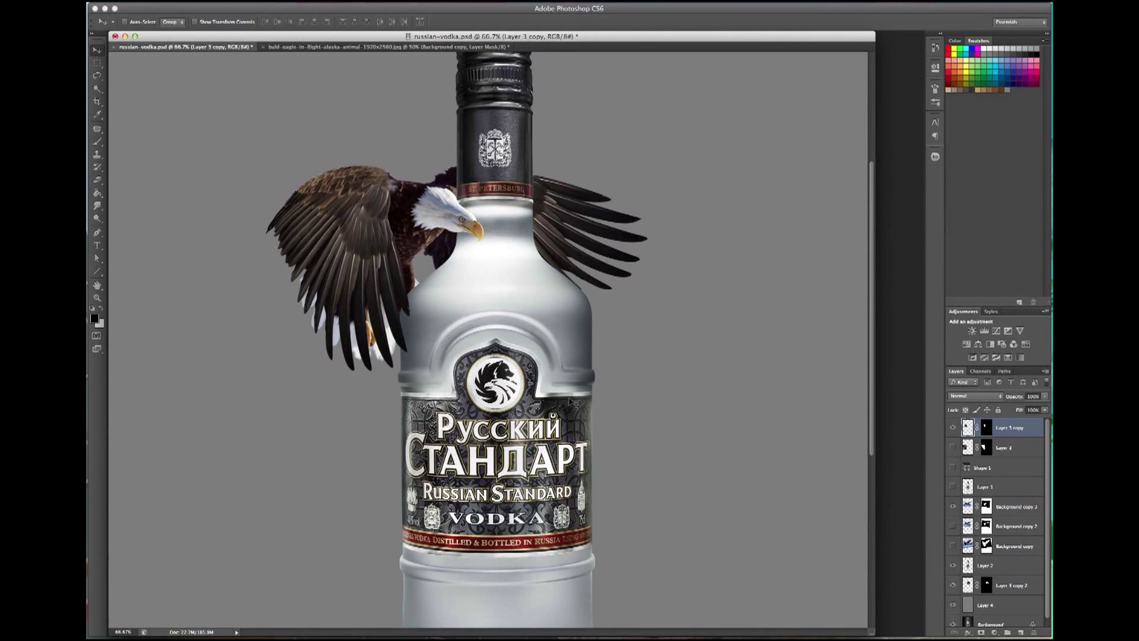
Save the vodka composition and switch to the bald eagle document.
{"action": "left_click", "coordinate": [133, 2]}
{"action": "left_click", "coordinate": [149, 95]}
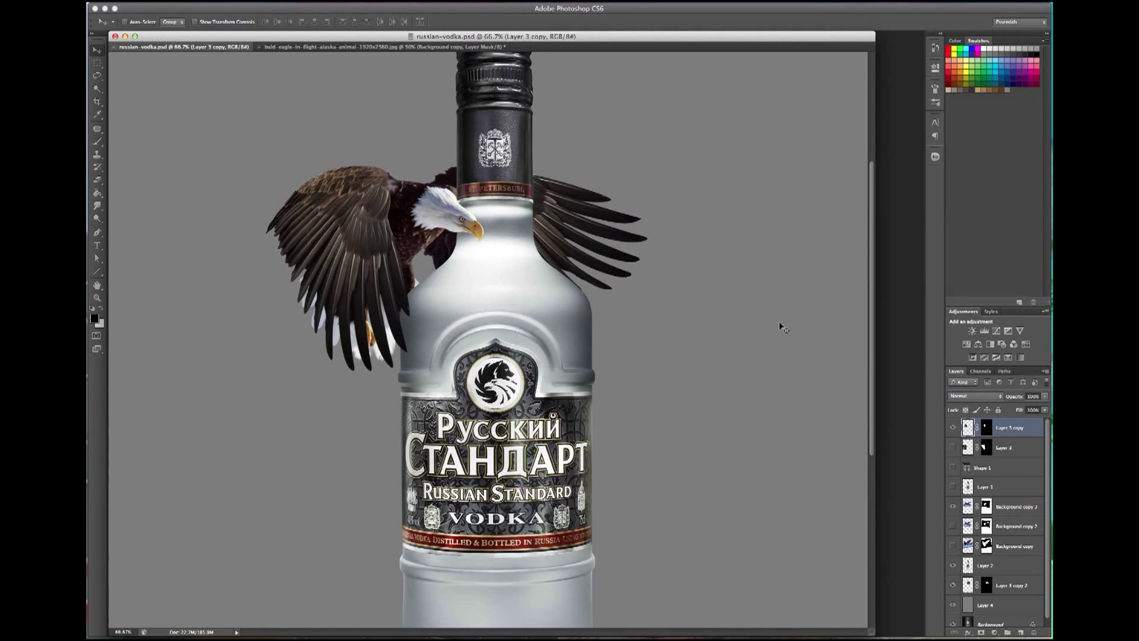
{"action": "left_click", "coordinate": [312, 47]}
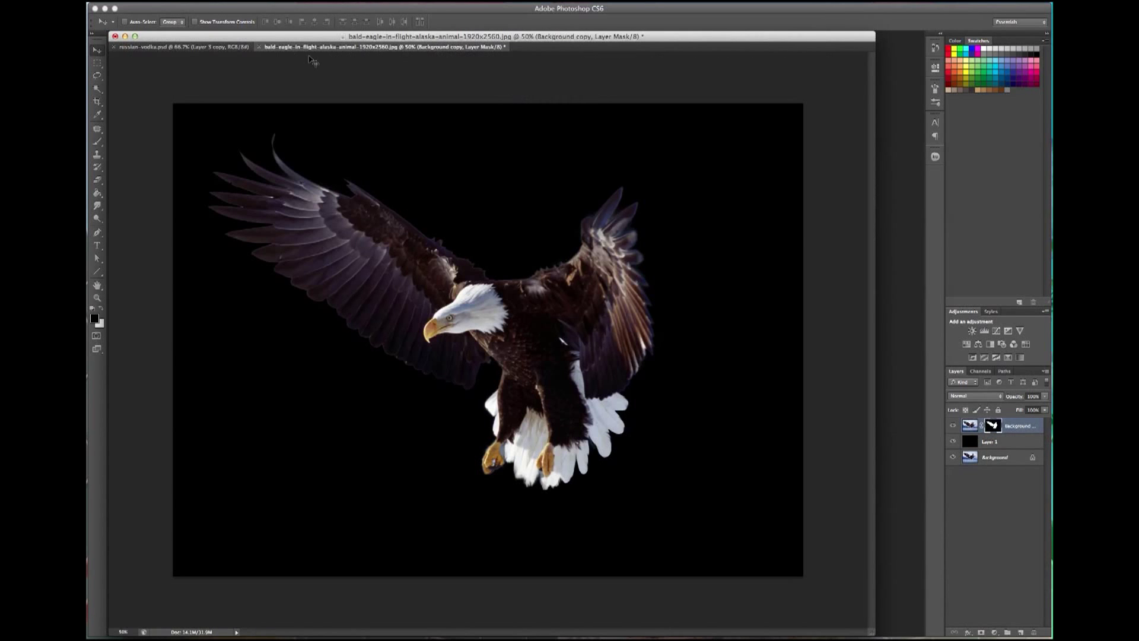
Close the eagle photo, saving it as a Photoshop file.
{"action": "left_click", "coordinate": [259, 47]}
{"action": "left_click", "coordinate": [769, 215]}
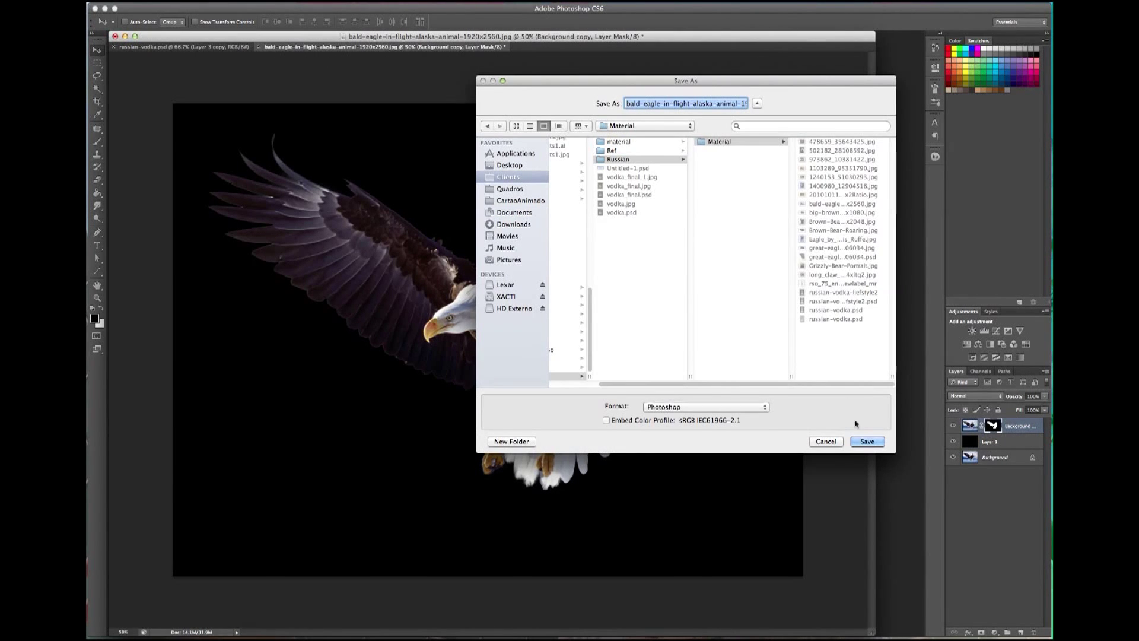
{"action": "left_click", "coordinate": [863, 442]}
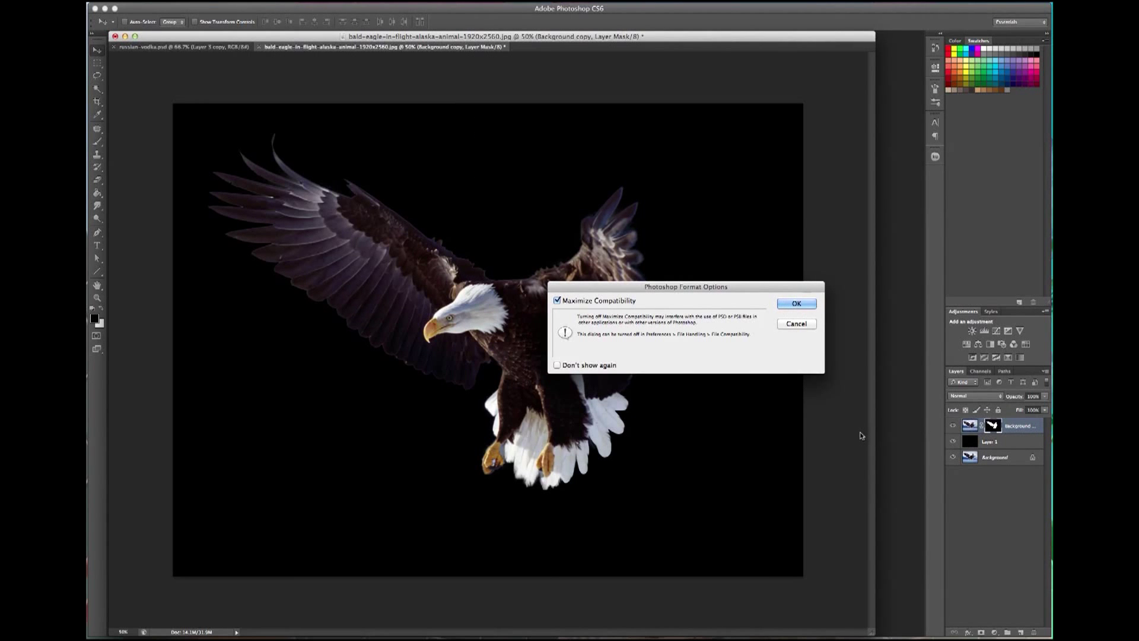
{"action": "left_click", "coordinate": [802, 302]}
{"action": "left_click_drag", "start_coordinate": [873, 327], "coordinate": [872, 442]}
Open Brown-Bear-Roaring.jpg and check its image size.
{"action": "key", "text": "ctrl+o"}
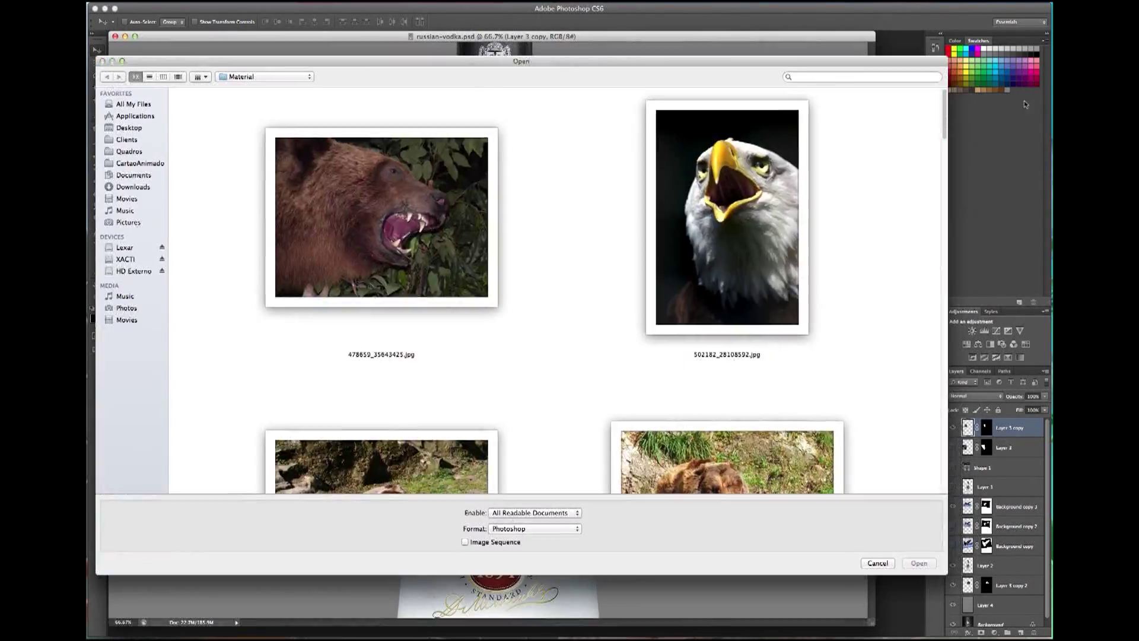
{"action": "scroll", "coordinate": [630, 252], "scroll_direction": "down", "scroll_amount": 5}
{"action": "left_click", "coordinate": [379, 243]}
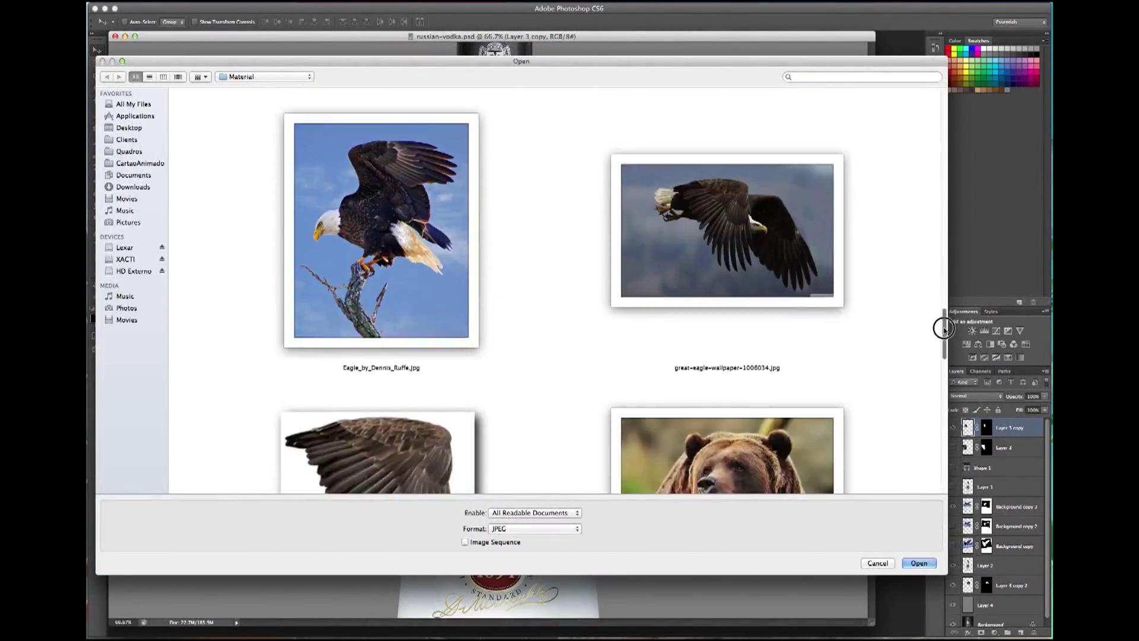
{"action": "double_click", "coordinate": [630, 252]}
{"action": "key", "text": "ctrl+alt+i"}
{"action": "key", "text": "Escape"}
Zoom in on the bear and start a lasso selection around its head.
{"action": "key", "text": "z"}
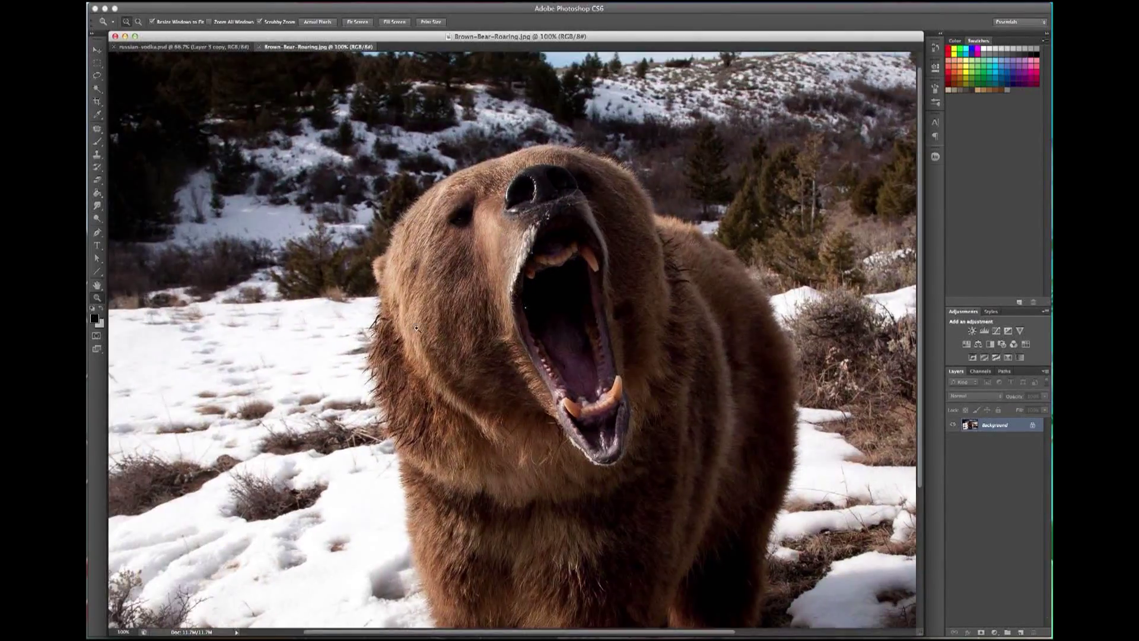
{"action": "left_click", "coordinate": [480, 199]}
{"action": "left_click", "coordinate": [480, 199]}
{"action": "scroll", "coordinate": [490, 186], "scroll_direction": "up", "scroll_amount": 3}
{"action": "scroll", "coordinate": [490, 186], "scroll_direction": "right", "scroll_amount": 3}
{"action": "key", "text": "l"}
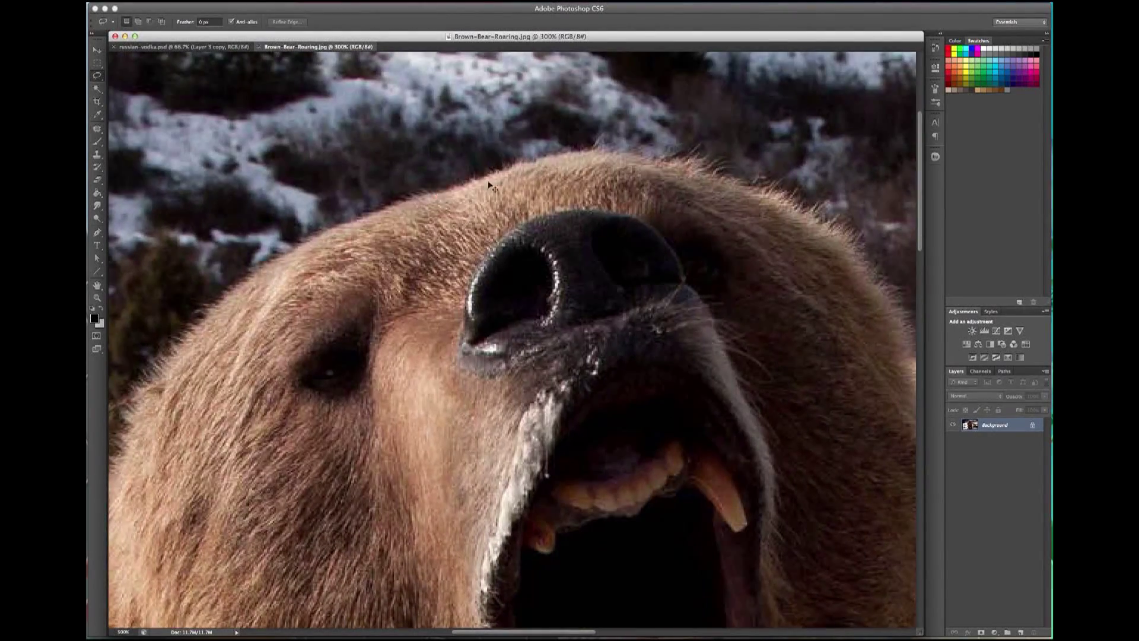
{"action": "key", "text": "ctrl+1"}
{"action": "left_click_drag", "start_coordinate": [574, 212], "coordinate": [618, 216]}
{"action": "scroll", "coordinate": [629, 249], "scroll_direction": "down", "scroll_amount": 3}
{"action": "scroll", "coordinate": [401, 151], "scroll_direction": "down", "scroll_amount": 2}
Add the bear's body, right side, and left paw with claws to the selection.
{"action": "left_click_drag", "start_coordinate": [401, 151], "coordinate": [664, 311]}
{"action": "mouse_move", "coordinate": [691, 114]}
{"action": "left_mouse_down"}
{"action": "mouse_move", "coordinate": [734, 510]}
{"action": "mouse_move", "coordinate": [431, 314]}
{"action": "left_mouse_up"}
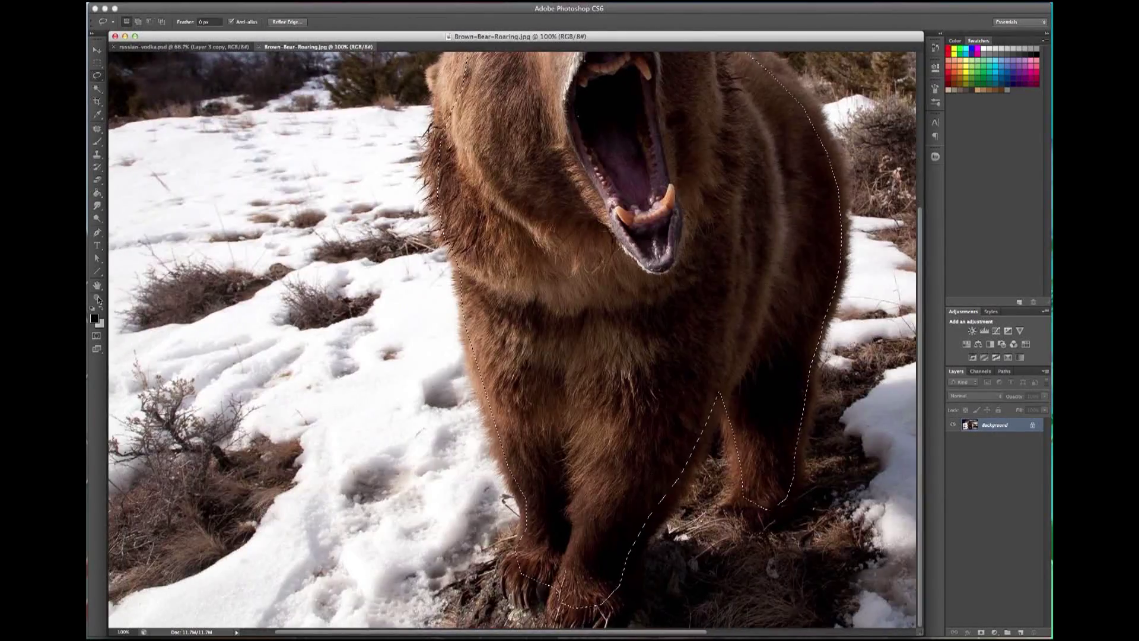
{"action": "scroll", "coordinate": [547, 292], "scroll_direction": "up", "scroll_amount": 5}
{"action": "mouse_move", "coordinate": [528, 254]}
{"action": "left_mouse_down"}
{"action": "mouse_move", "coordinate": [383, 450]}
{"action": "mouse_move", "coordinate": [451, 541]}
{"action": "mouse_move", "coordinate": [516, 515]}
{"action": "left_mouse_up"}
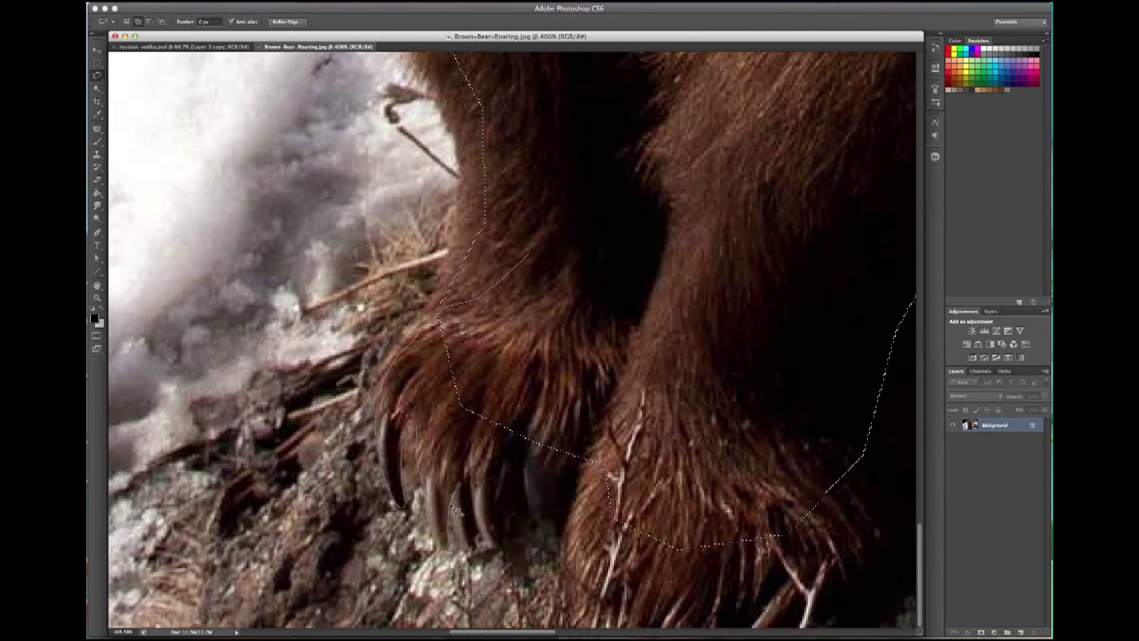
{"action": "left_click_drag", "start_coordinate": [518, 512], "coordinate": [913, 303]}
{"action": "double_click", "coordinate": [97, 297]}
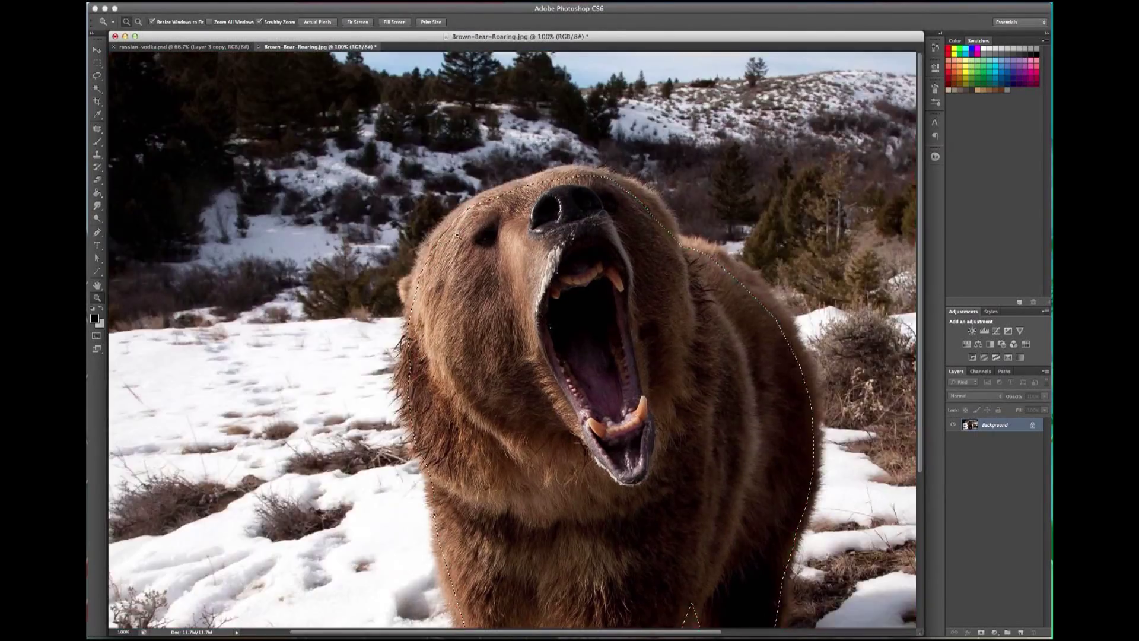
{"action": "left_click", "coordinate": [509, 208]}
Enter Quick Mask and set up a fur-textured brush at about 42 px with scattering off.
{"action": "left_click", "coordinate": [96, 335]}
{"action": "left_click", "coordinate": [98, 141]}
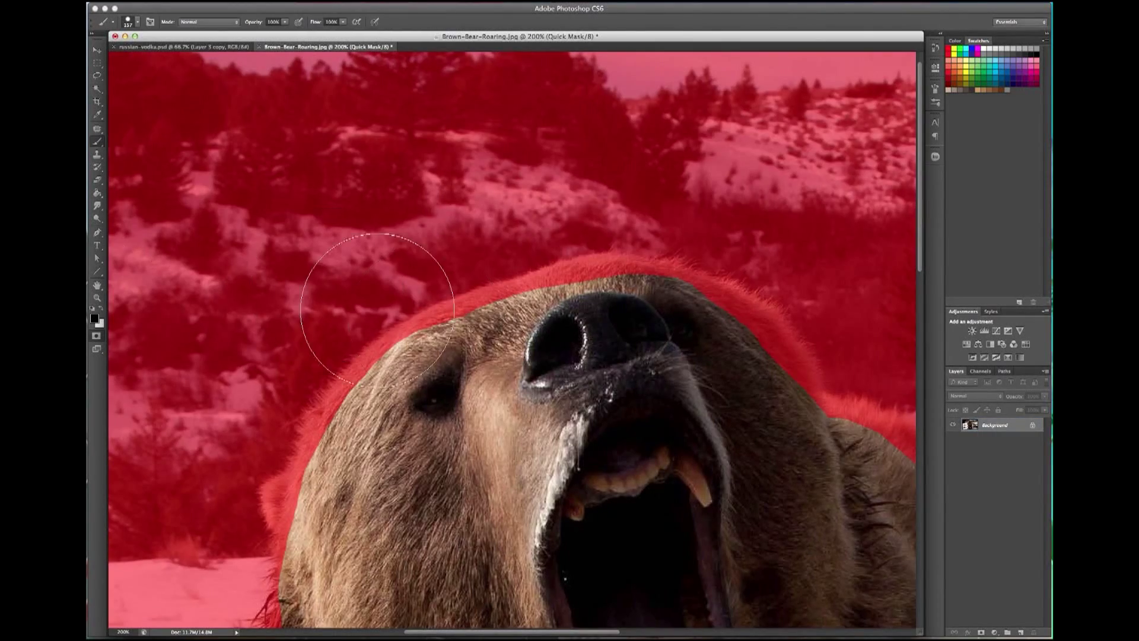
{"action": "right_click", "coordinate": [492, 323]}
{"action": "left_click", "coordinate": [586, 530]}
{"action": "left_click_drag", "start_coordinate": [540, 338], "coordinate": [526, 342]}
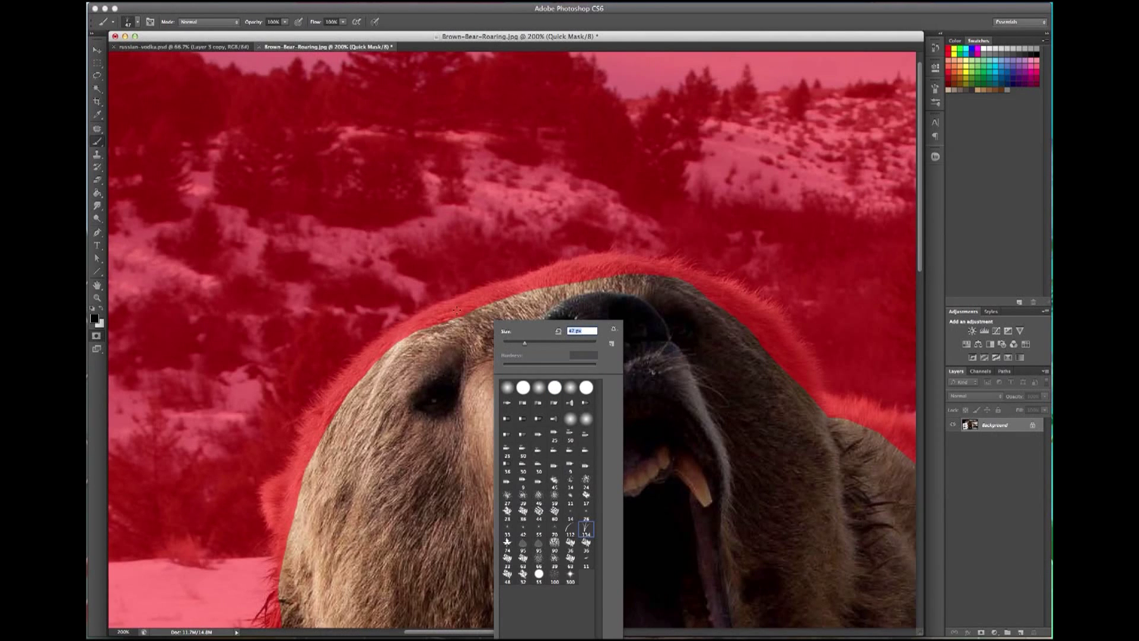
{"action": "key", "text": "Return"}
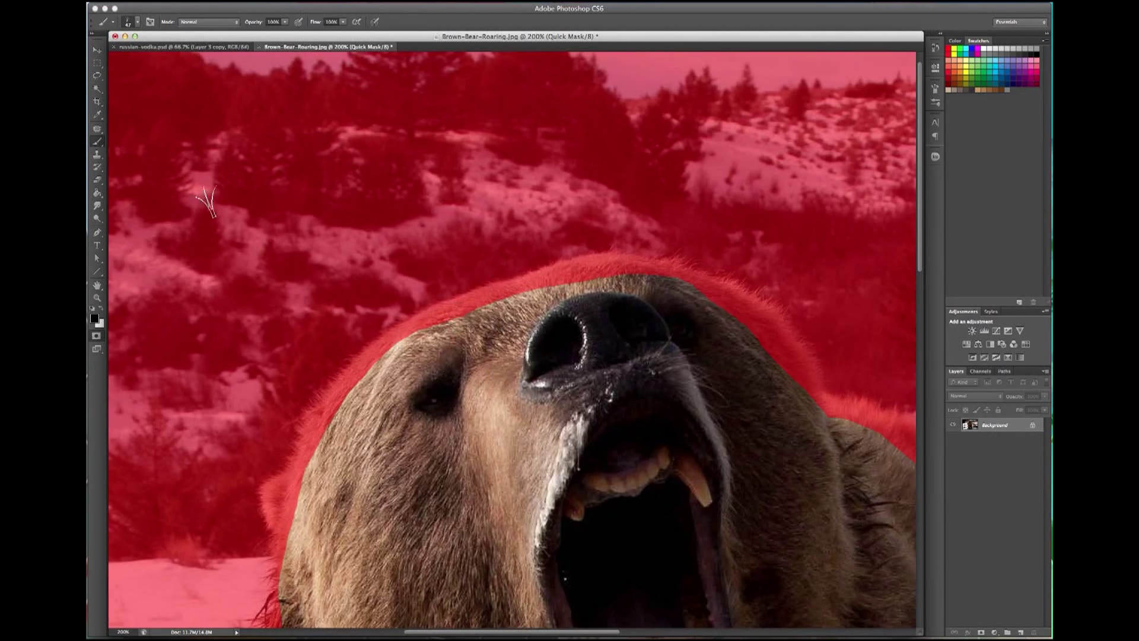
{"action": "right_click", "coordinate": [496, 299]}
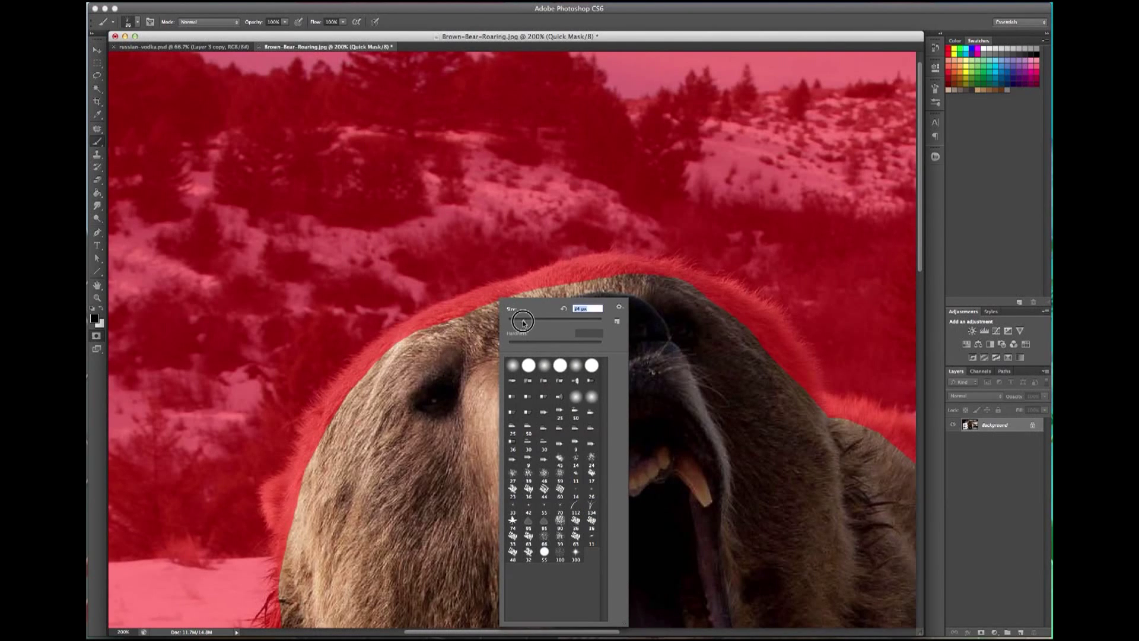
{"action": "left_click", "coordinate": [937, 89]}
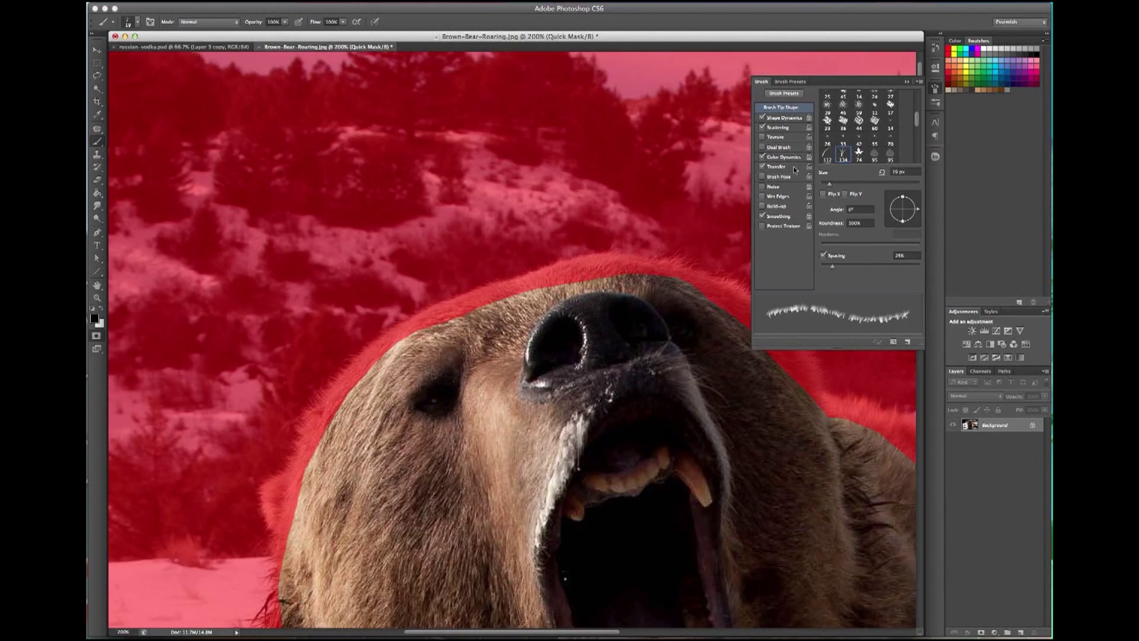
{"action": "left_click", "coordinate": [763, 127]}
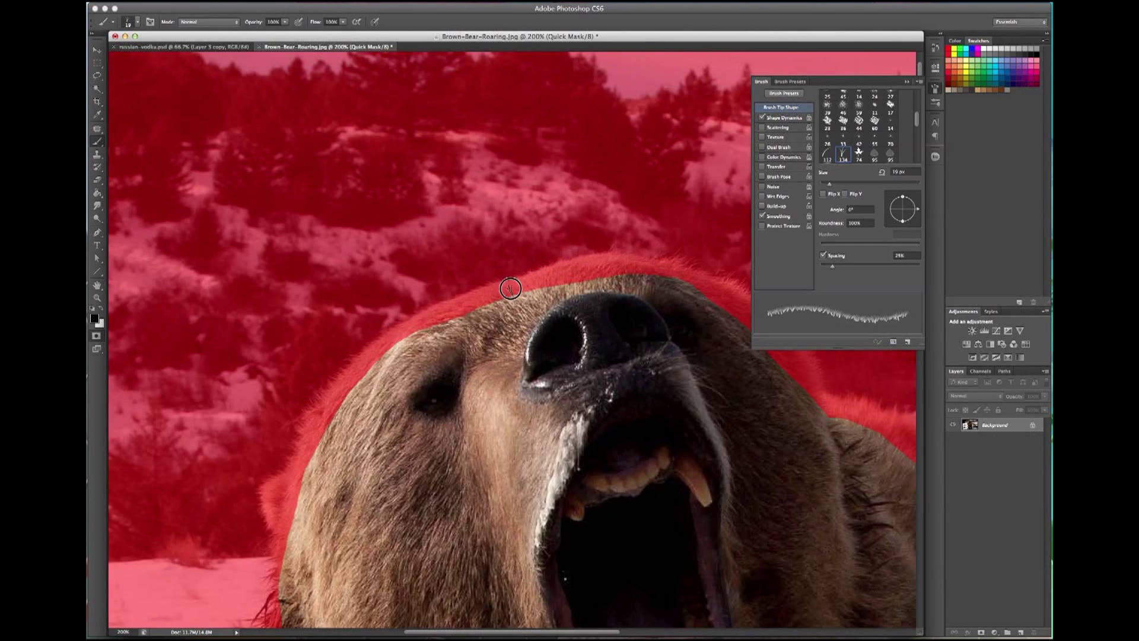
{"action": "right_click", "coordinate": [481, 298]}
{"action": "left_click_drag", "start_coordinate": [501, 321], "coordinate": [519, 320]}
{"action": "key", "text": "Return"}
Paint the Quick Mask along the bear's head edges to clear the red fringe.
{"action": "left_click_drag", "start_coordinate": [521, 234], "coordinate": [350, 275]}
{"action": "key", "text": "ctrl+z"}
{"action": "right_click", "coordinate": [507, 252]}
{"action": "left_click_drag", "start_coordinate": [534, 273], "coordinate": [526, 273]}
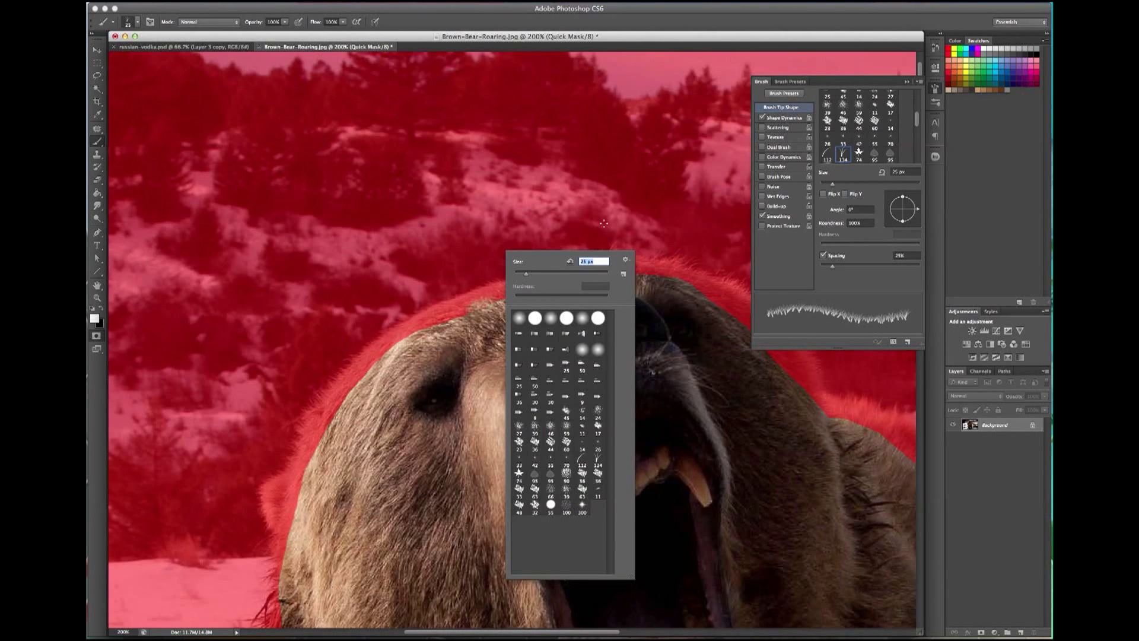
{"action": "key", "text": "Return"}
{"action": "left_click_drag", "start_coordinate": [415, 321], "coordinate": [574, 270]}
{"action": "key", "text": "ctrl+z"}
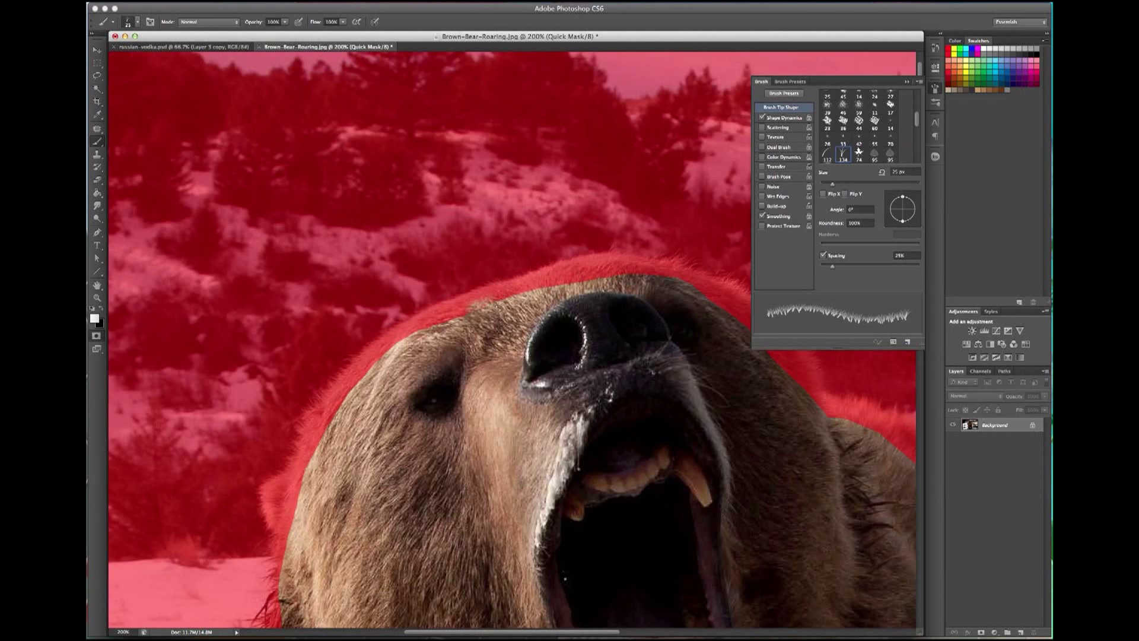
{"action": "left_click_drag", "start_coordinate": [488, 302], "coordinate": [311, 444]}
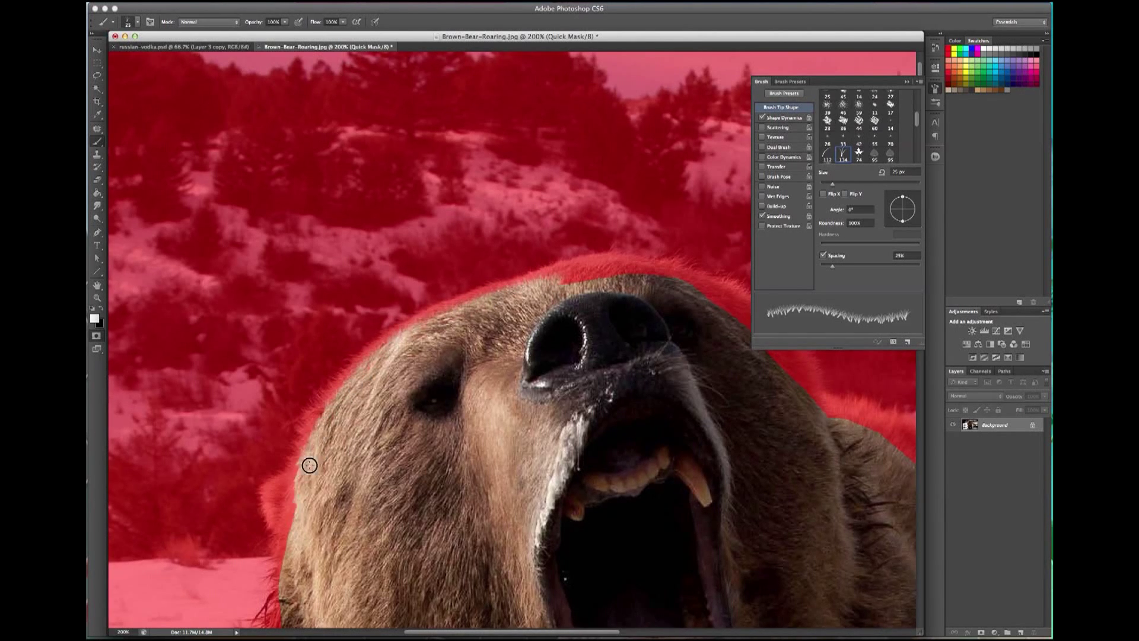
{"action": "left_click_drag", "start_coordinate": [903, 200], "coordinate": [909, 199]}
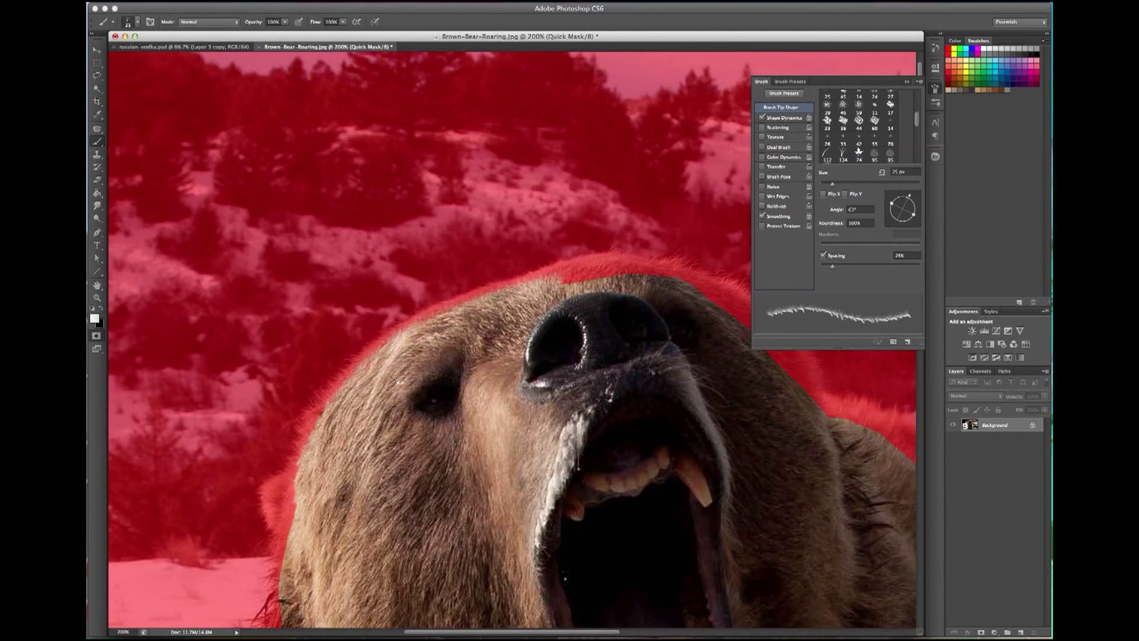
{"action": "left_click_drag", "start_coordinate": [376, 346], "coordinate": [295, 523]}
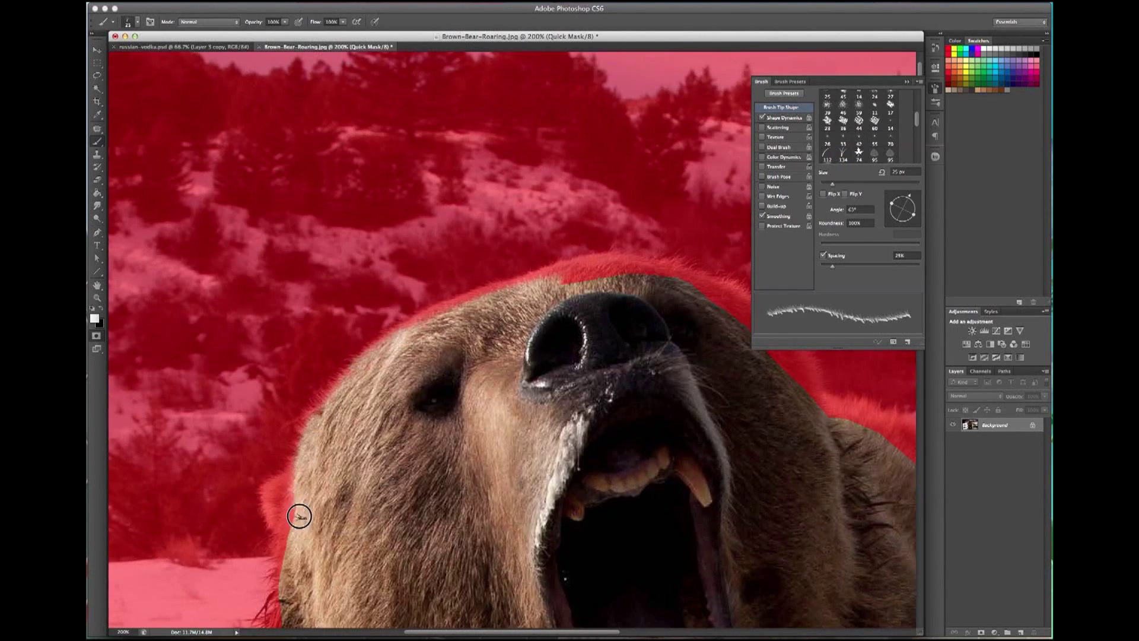
{"action": "key", "text": "q"}
{"action": "key", "text": "q"}
{"action": "left_click_drag", "start_coordinate": [614, 256], "coordinate": [560, 273]}
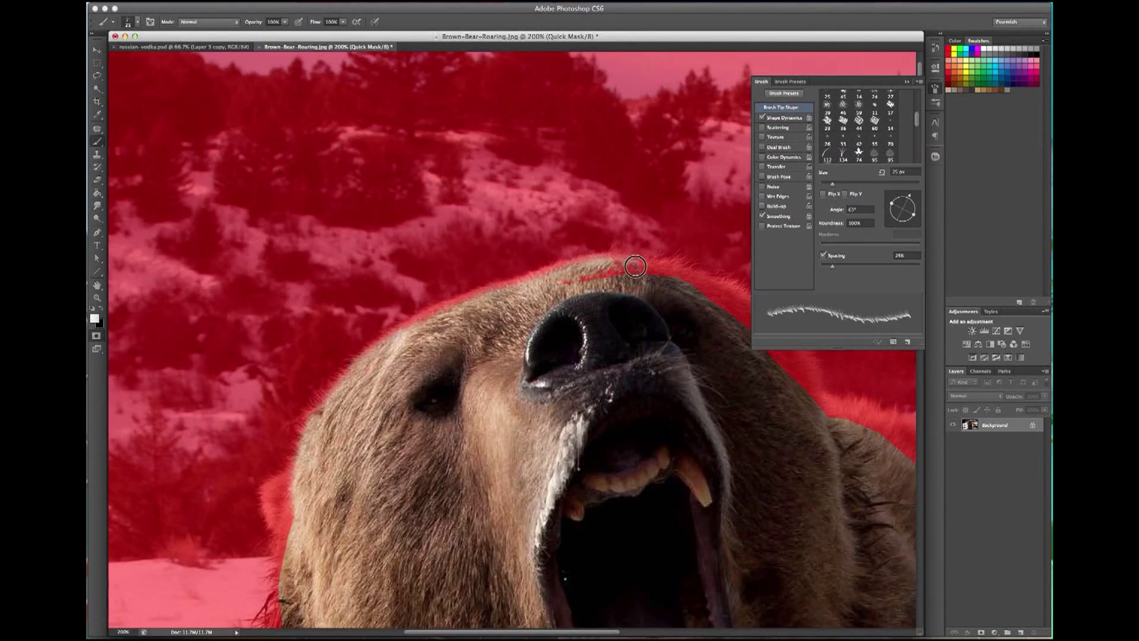
Rotate the fur brush tip and clean the mask edge beside the bear's leg.
{"action": "scroll", "coordinate": [563, 285], "scroll_direction": "right", "scroll_amount": 5}
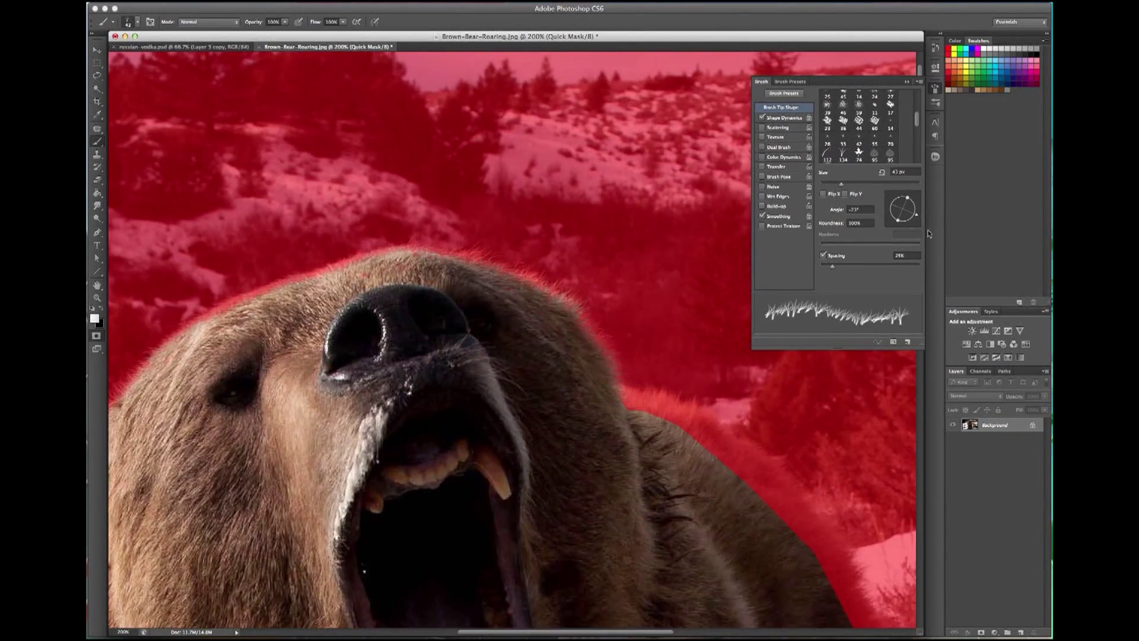
{"action": "scroll", "coordinate": [772, 522], "scroll_direction": "down", "scroll_amount": 6}
{"action": "scroll", "coordinate": [772, 523], "scroll_direction": "right", "scroll_amount": 5}
{"action": "left_click_drag", "start_coordinate": [916, 214], "coordinate": [903, 225]}
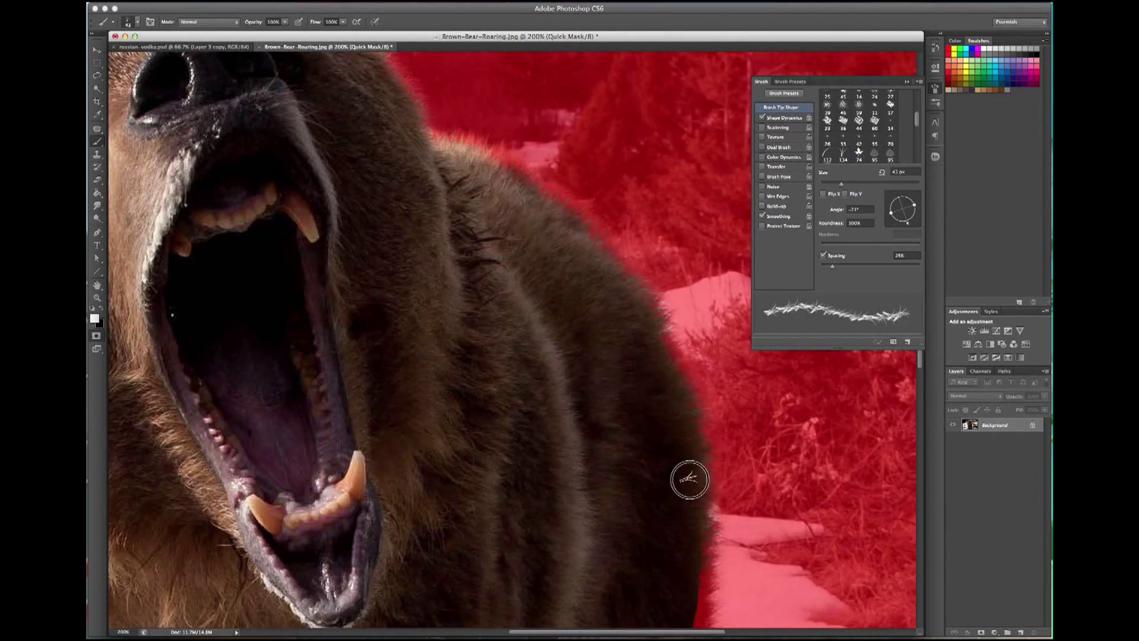
{"action": "scroll", "coordinate": [686, 478], "scroll_direction": "down", "scroll_amount": 2}
{"action": "key", "text": "q"}
{"action": "key", "text": "q"}
{"action": "scroll", "coordinate": [672, 435], "scroll_direction": "down", "scroll_amount": 3}
{"action": "scroll", "coordinate": [673, 435], "scroll_direction": "down", "scroll_amount": 3}
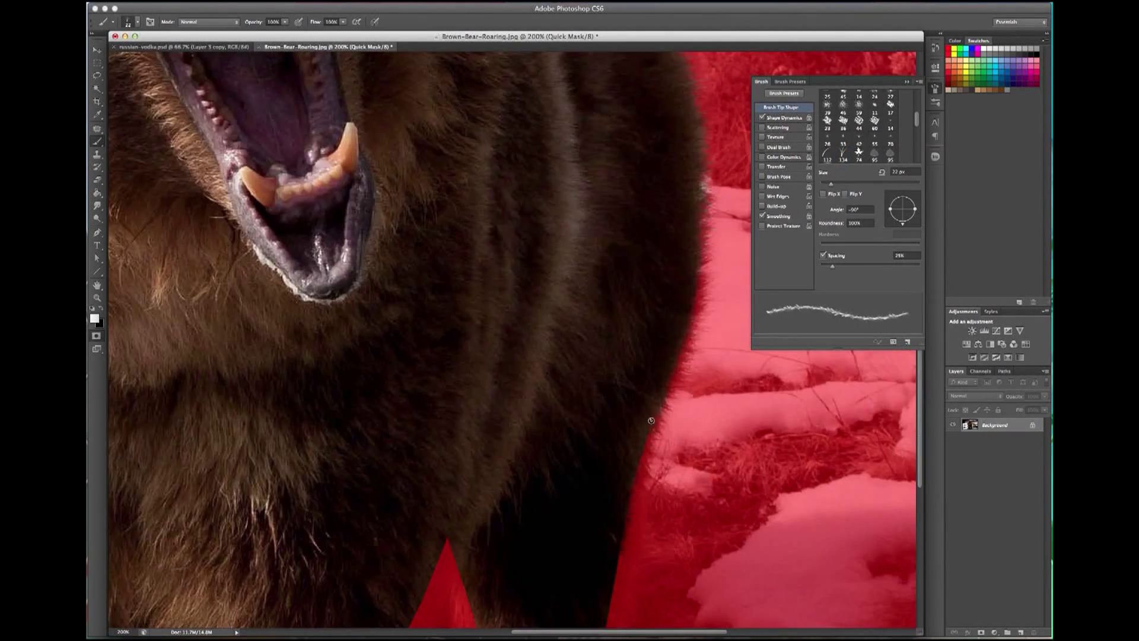
{"action": "scroll", "coordinate": [653, 457], "scroll_direction": "down", "scroll_amount": 3}
{"action": "scroll", "coordinate": [636, 478], "scroll_direction": "down", "scroll_amount": 1}
{"action": "key", "text": "bracketleft"}
{"action": "left_click_drag", "start_coordinate": [902, 224], "coordinate": [893, 206]}
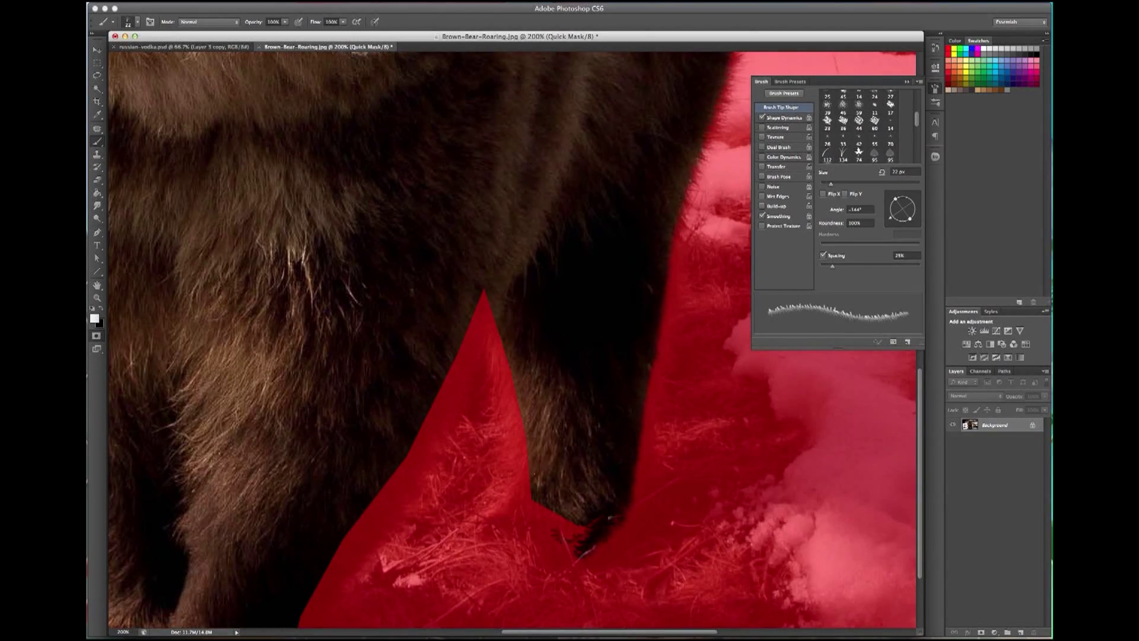
{"action": "key", "text": "bracketright"}
{"action": "left_click_drag", "start_coordinate": [483, 284], "coordinate": [472, 318]}
Return to the full bear and fill the backdrop layer with black.
{"action": "scroll", "coordinate": [403, 470], "scroll_direction": "down", "scroll_amount": 5}
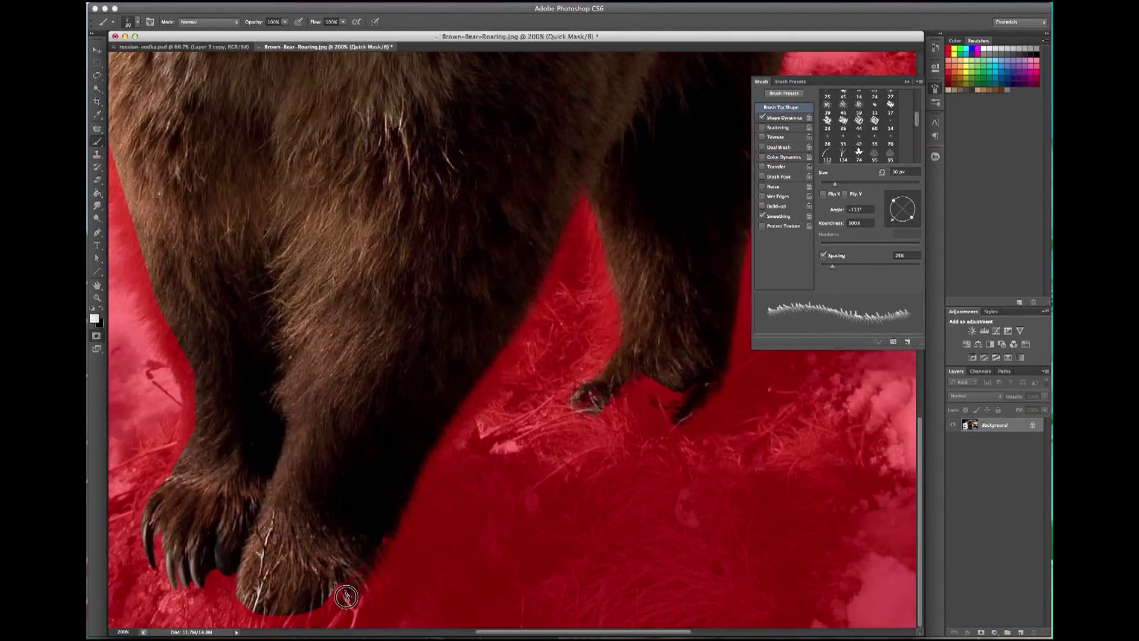
{"action": "scroll", "coordinate": [306, 406], "scroll_direction": "left", "scroll_amount": 4}
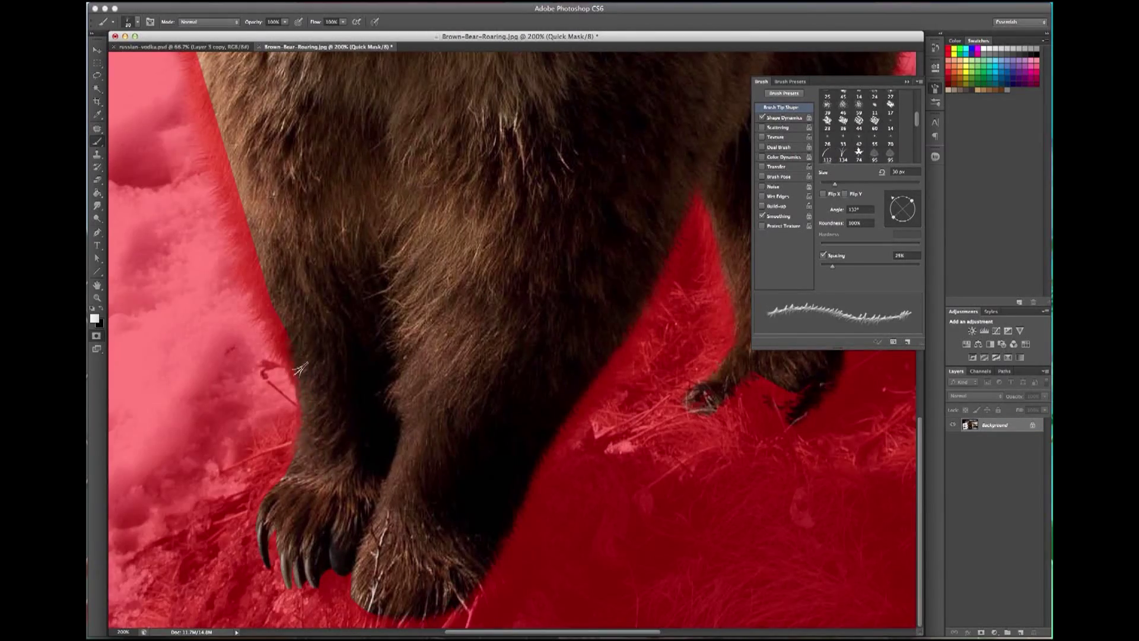
{"action": "scroll", "coordinate": [285, 297], "scroll_direction": "up", "scroll_amount": 5}
{"action": "scroll", "coordinate": [259, 196], "scroll_direction": "up", "scroll_amount": 5}
{"action": "scroll", "coordinate": [297, 238], "scroll_direction": "up", "scroll_amount": 5}
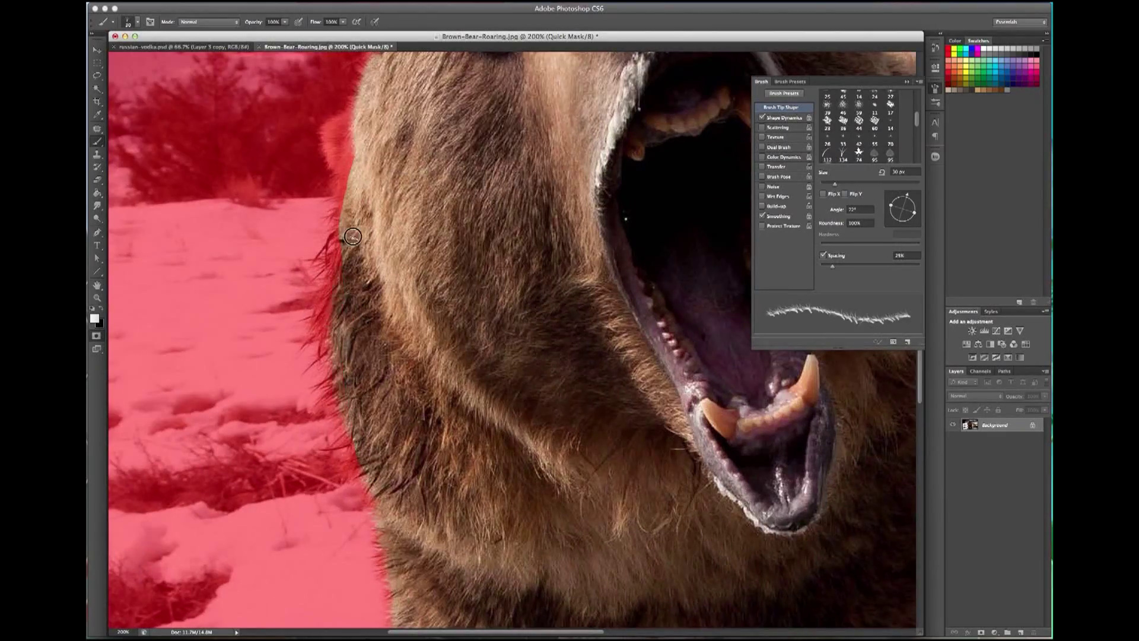
{"action": "key", "text": "bracketleft"}
{"action": "scroll", "coordinate": [448, 359], "scroll_direction": "up", "scroll_amount": 5}
{"action": "scroll", "coordinate": [449, 359], "scroll_direction": "up", "scroll_amount": 3}
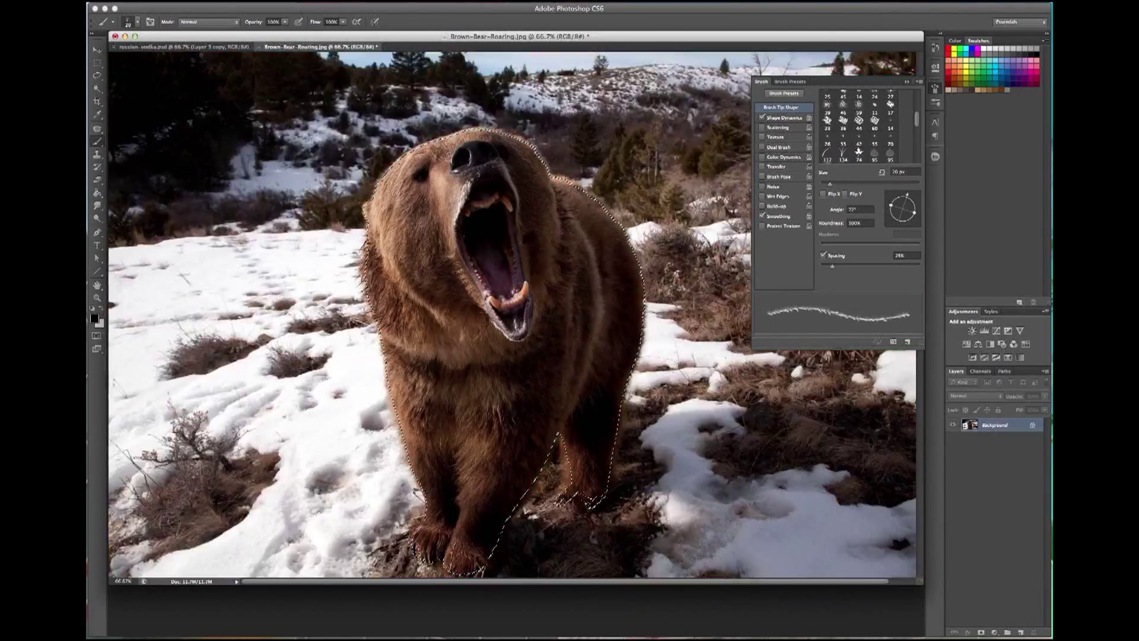
{"action": "key", "text": "alt+BackSpace"}
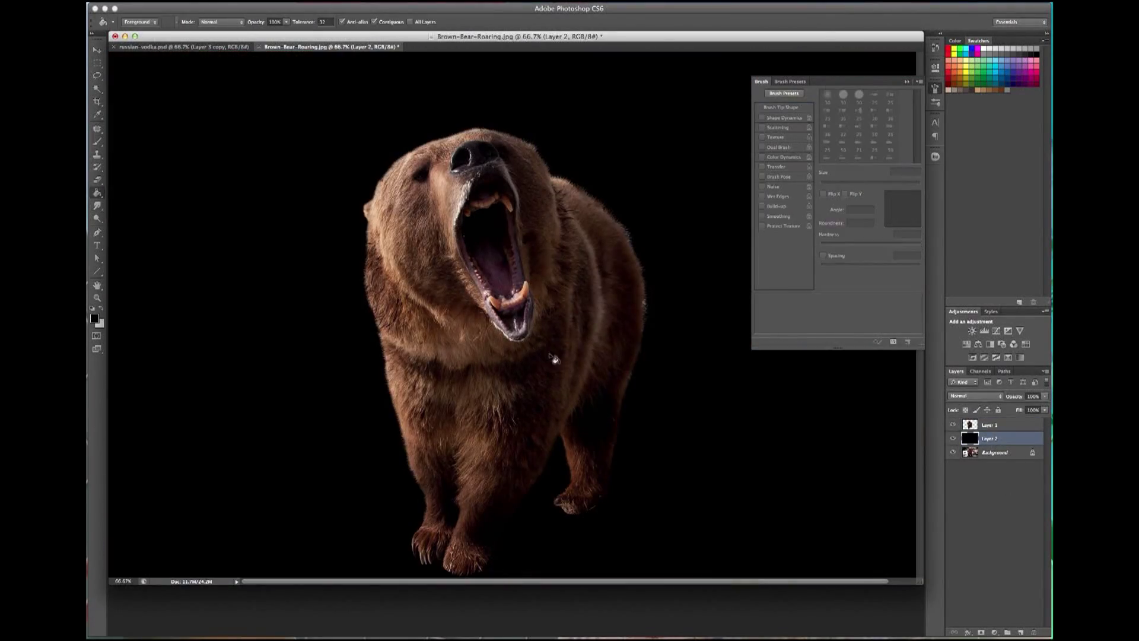
Lighten the black backdrop toward grey with Levels, then hide it.
{"action": "key", "text": "ctrl+l"}
{"action": "left_click_drag", "start_coordinate": [839, 392], "coordinate": [893, 398]}
{"action": "key", "text": "ctrl+plus"}
{"action": "key", "text": "ctrl+plus"}
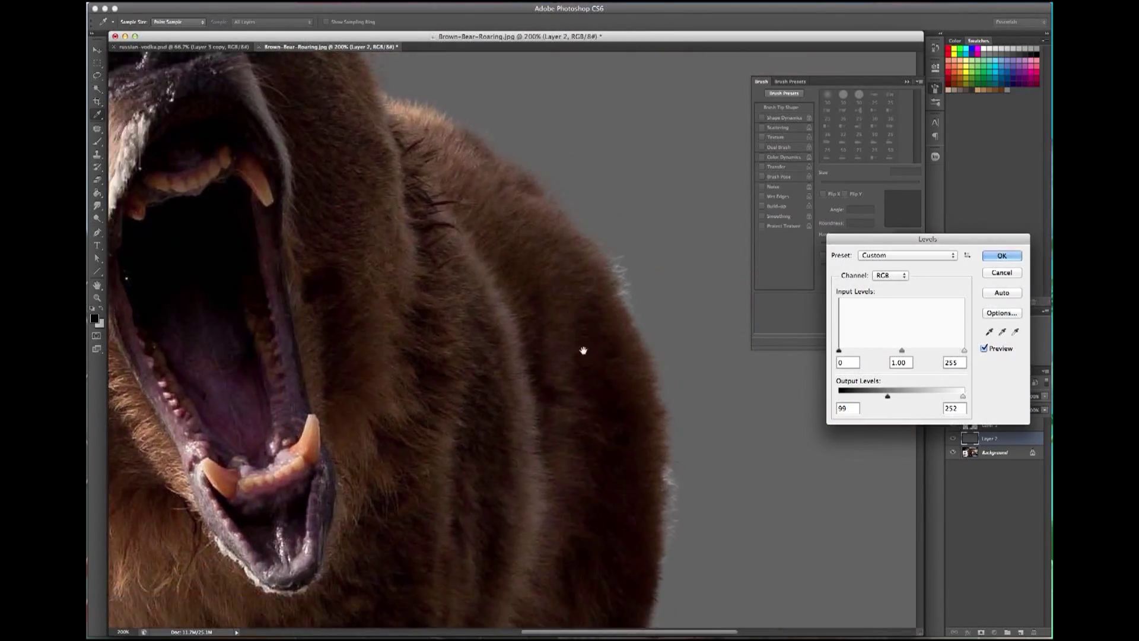
{"action": "mouse_move", "coordinate": [585, 349]}
{"action": "left_mouse_down"}
{"action": "mouse_move", "coordinate": [584, 305]}
{"action": "mouse_move", "coordinate": [465, 338]}
{"action": "left_mouse_up"}
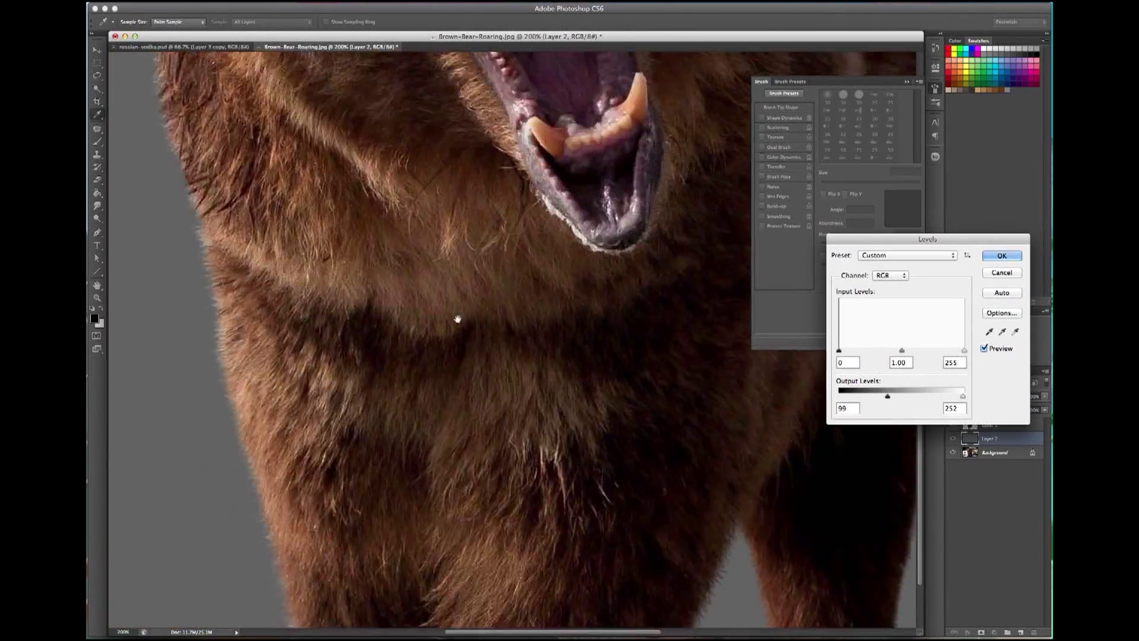
{"action": "key", "text": "Return"}
{"action": "key", "text": "ctrl+minus"}
{"action": "key", "text": "ctrl+minus"}
{"action": "left_click", "coordinate": [952, 432]}
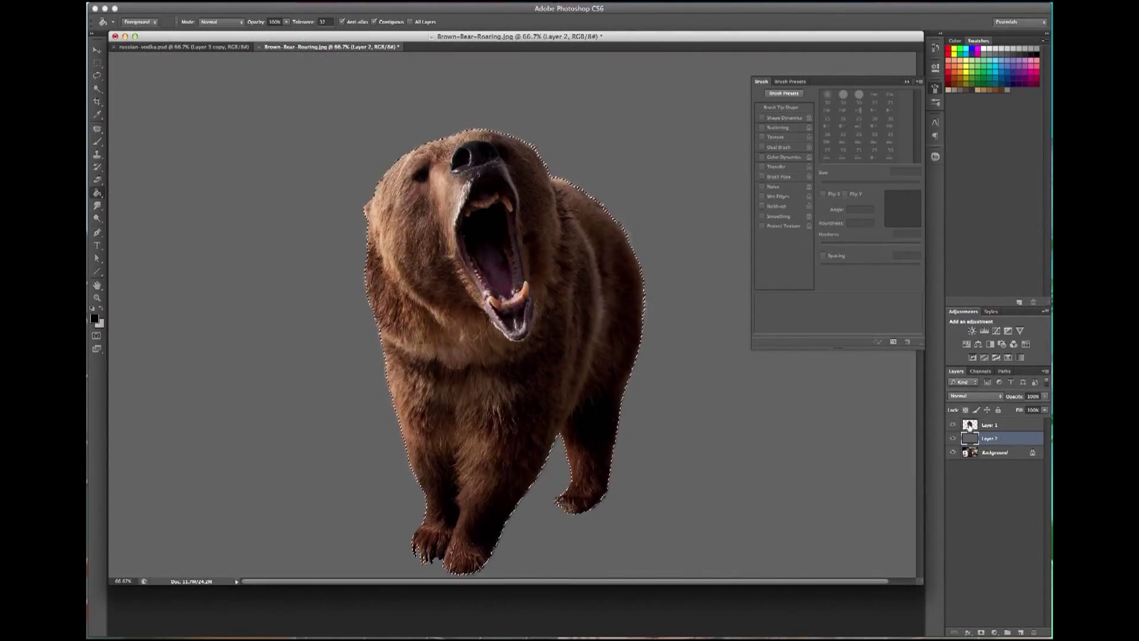
Crop the image around the bear, delete Layer 1, and duplicate the masked bear layer.
{"action": "key", "text": "m"}
{"action": "left_click_drag", "start_coordinate": [340, 120], "coordinate": [656, 579]}
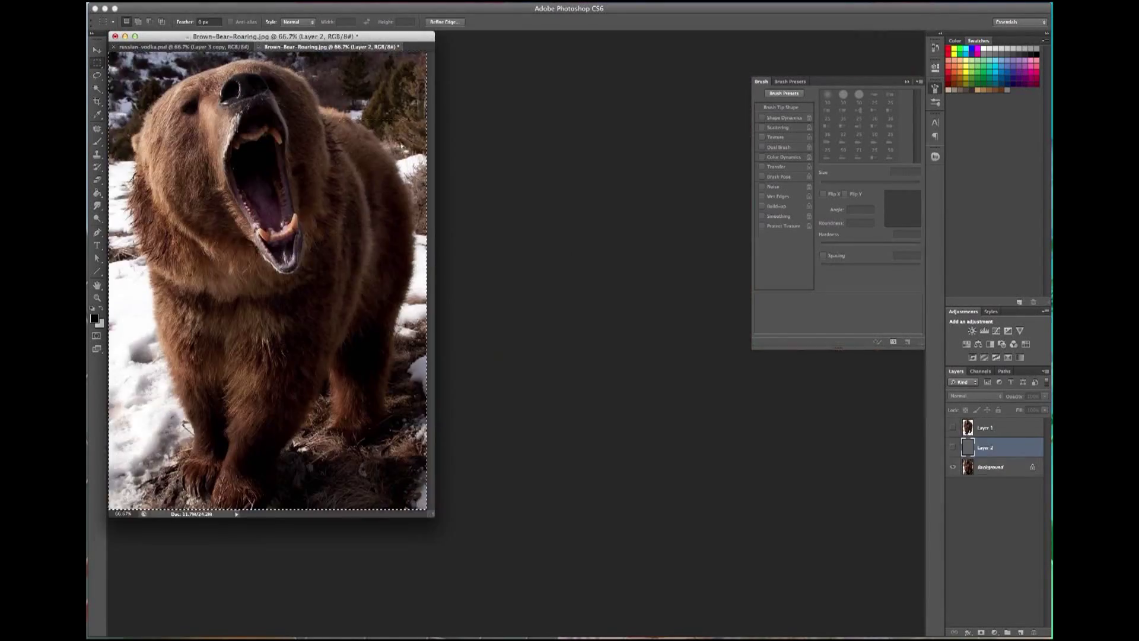
{"action": "left_click_drag", "start_coordinate": [433, 508], "coordinate": [799, 570]}
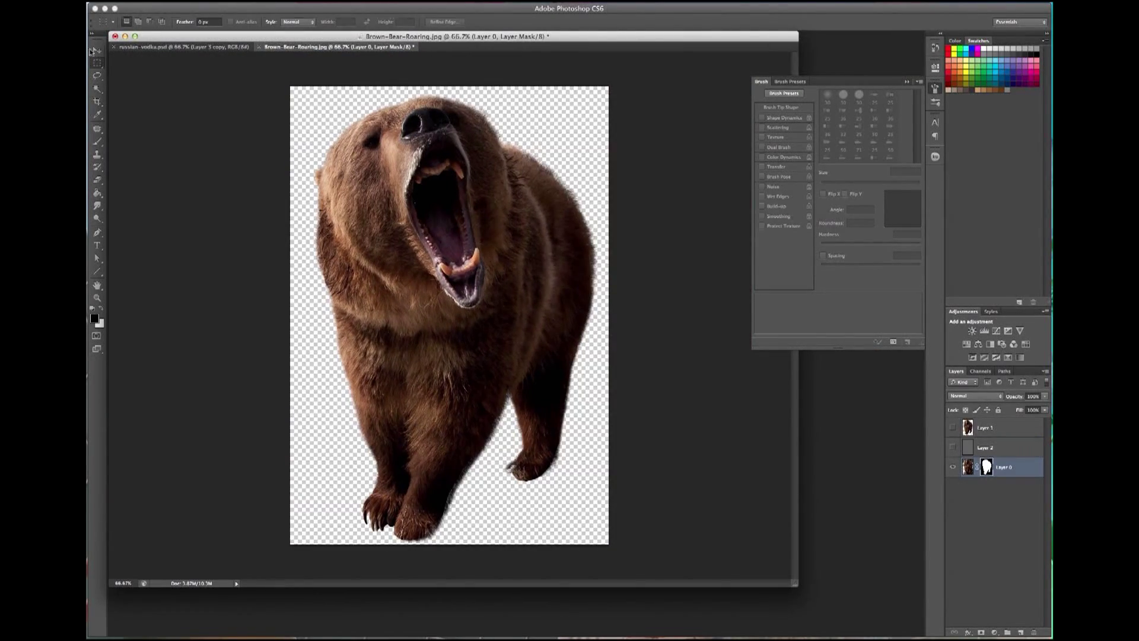
{"action": "key", "text": "z"}
{"action": "left_click", "coordinate": [494, 253]}
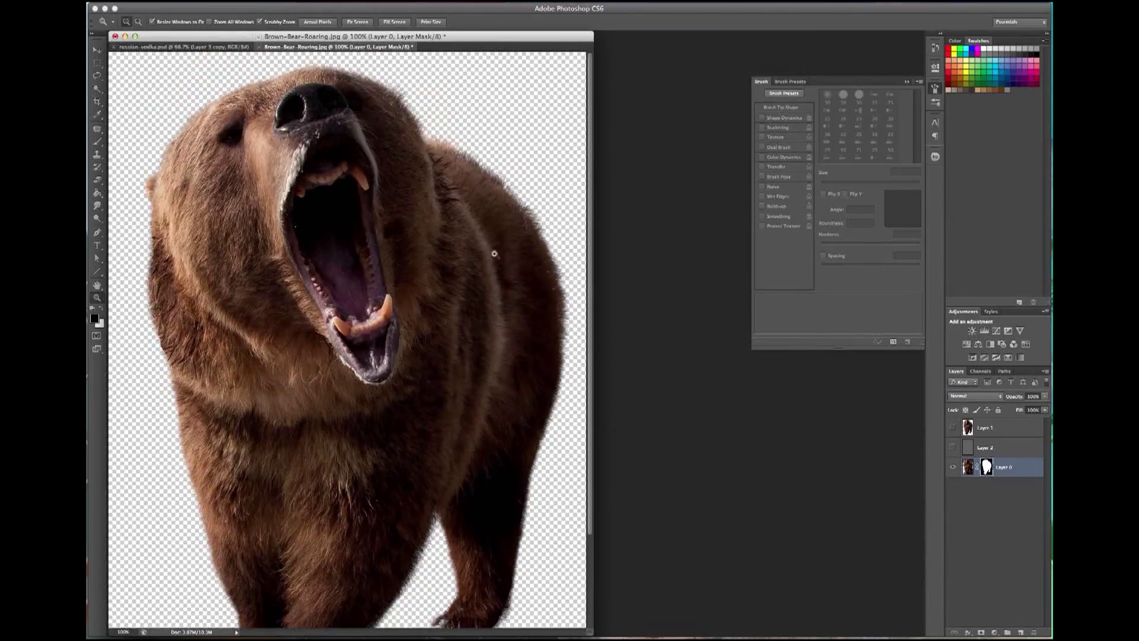
{"action": "left_click_drag", "start_coordinate": [985, 427], "coordinate": [1034, 633]}
{"action": "left_click_drag", "start_coordinate": [1002, 427], "coordinate": [1021, 632]}
Apply Shadows/Highlights to the bear copy with Highlights 60, shadows Tonal Width 40 and added midtone contrast.
{"action": "left_click", "coordinate": [362, 197]}
{"action": "left_click", "coordinate": [641, 374]}
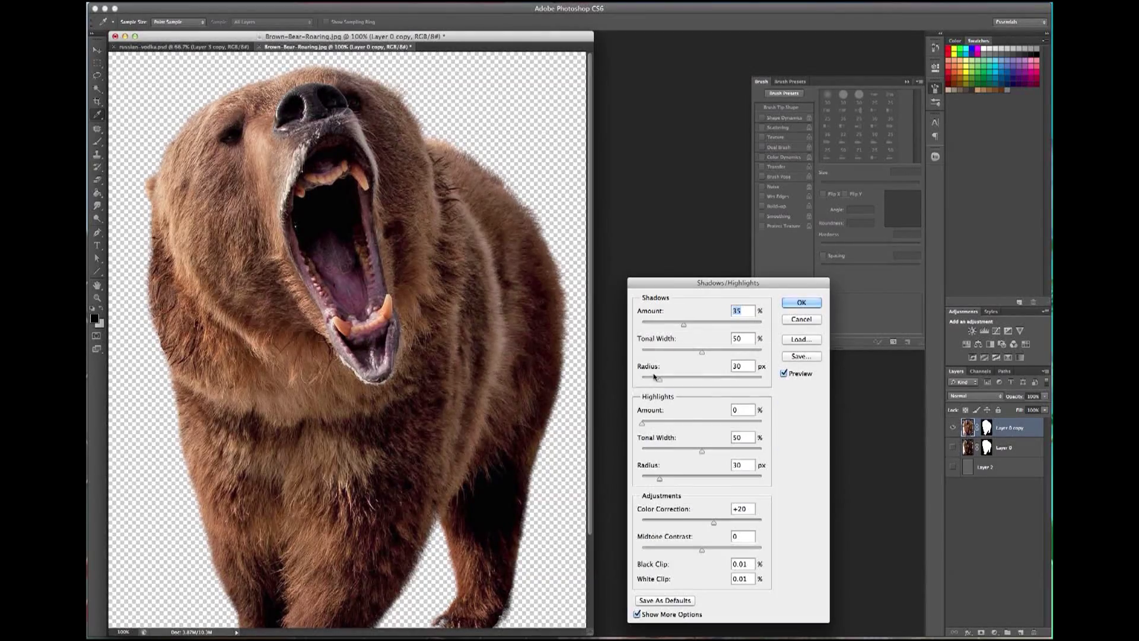
{"action": "left_click_drag", "start_coordinate": [679, 544], "coordinate": [712, 545]}
{"action": "left_click_drag", "start_coordinate": [642, 422], "coordinate": [714, 421]}
{"action": "left_click_drag", "start_coordinate": [702, 352], "coordinate": [690, 352]}
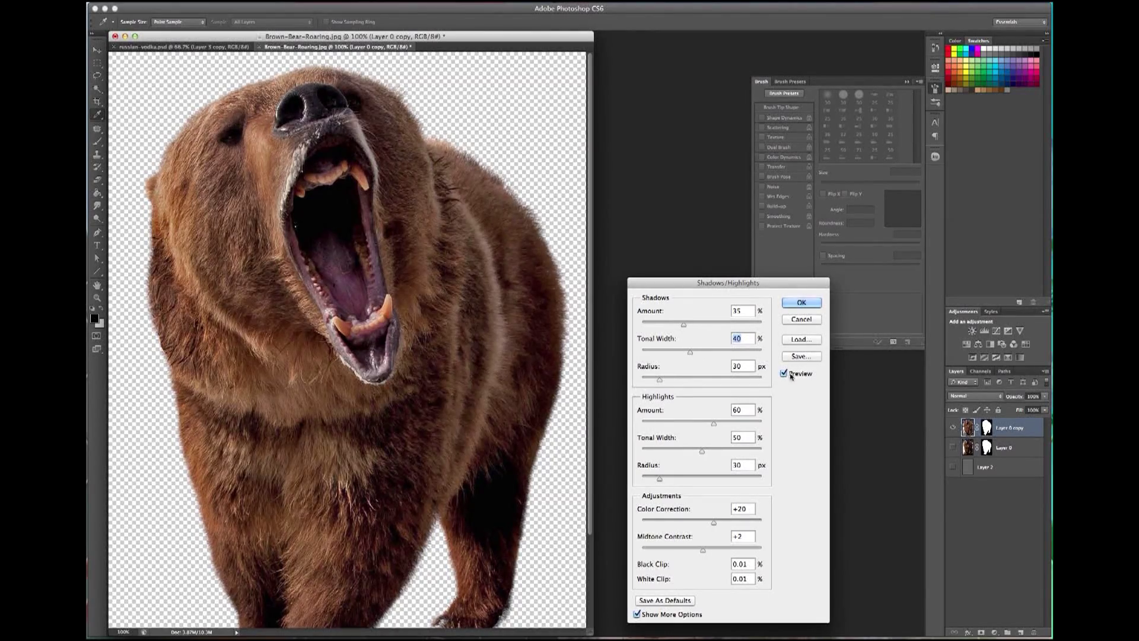
{"action": "left_click", "coordinate": [801, 302]}
Lower the adjusted copy's opacity, select both bear layers, and bring russian-vodka.psd forward.
{"action": "left_click", "coordinate": [1044, 395]}
{"action": "left_click_drag", "start_coordinate": [1043, 407], "coordinate": [1027, 407]}
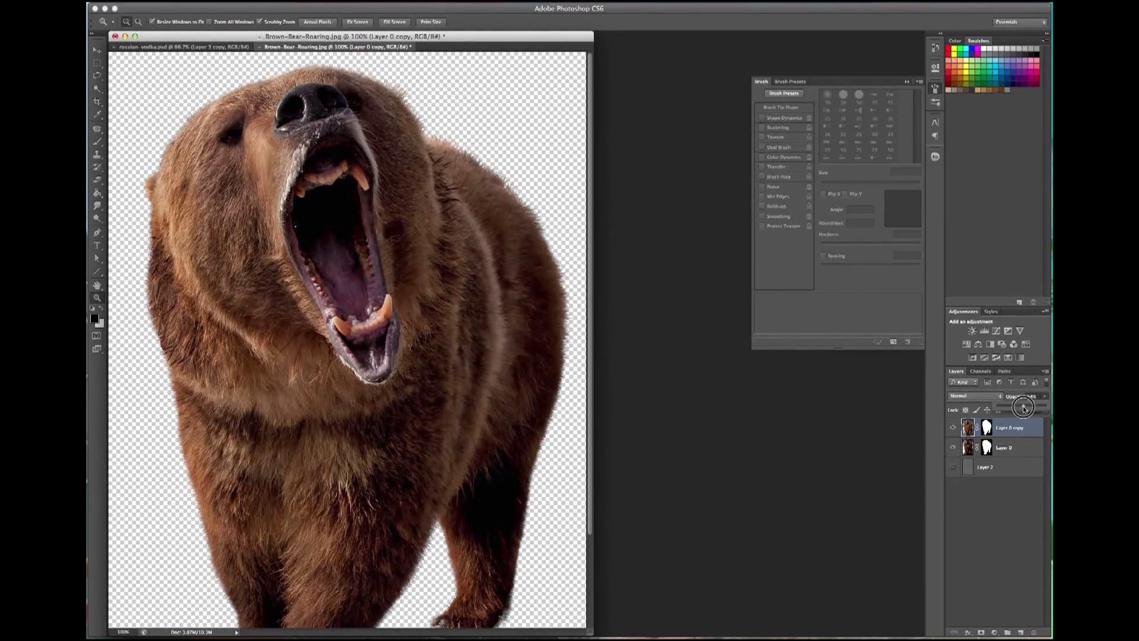
{"action": "key", "text": "super+minus"}
{"action": "key", "text": "v"}
{"action": "key", "text": "alt+shift+bracketleft"}
{"action": "left_click", "coordinate": [203, 47]}
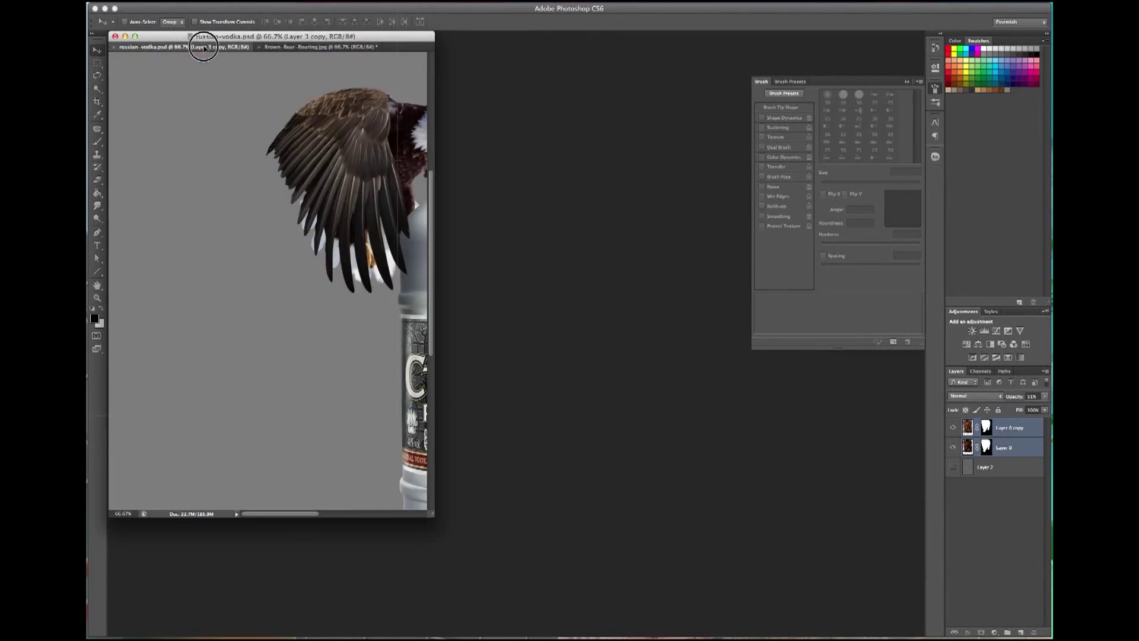
Drag the bear layers into the vodka document, flip them horizontally, and group them as Bear.
{"action": "left_click_drag", "start_coordinate": [203, 48], "coordinate": [267, 267]}
{"action": "left_click_drag", "start_coordinate": [433, 515], "coordinate": [793, 617]}
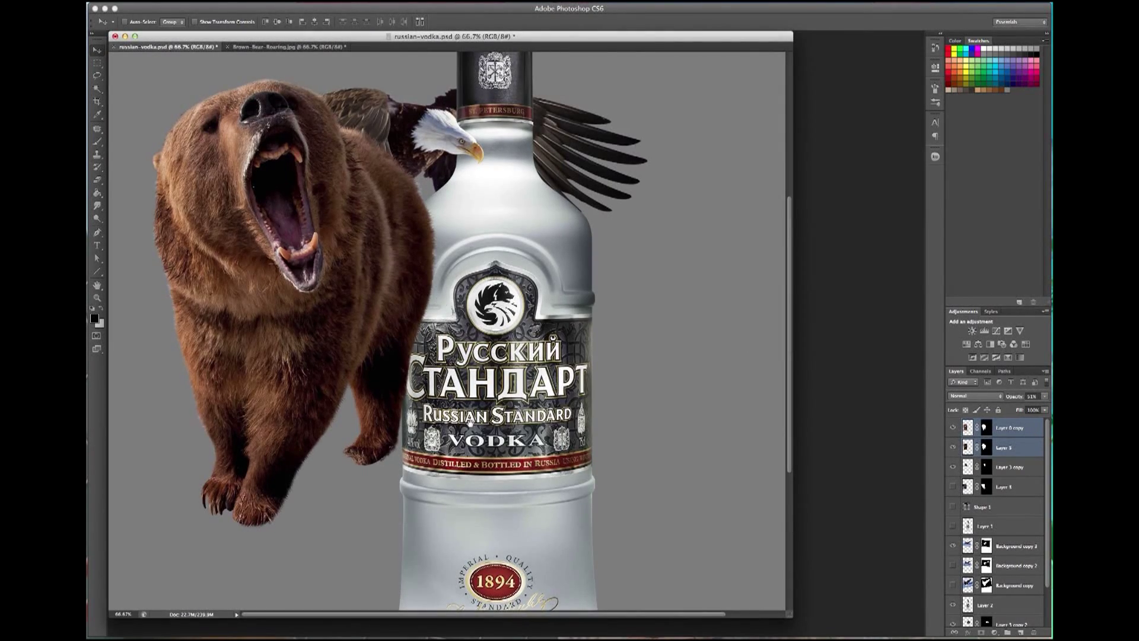
{"action": "left_click", "coordinate": [172, 2]}
{"action": "left_click", "coordinate": [311, 330]}
{"action": "scroll", "coordinate": [671, 390], "scroll_direction": "down", "scroll_amount": 5}
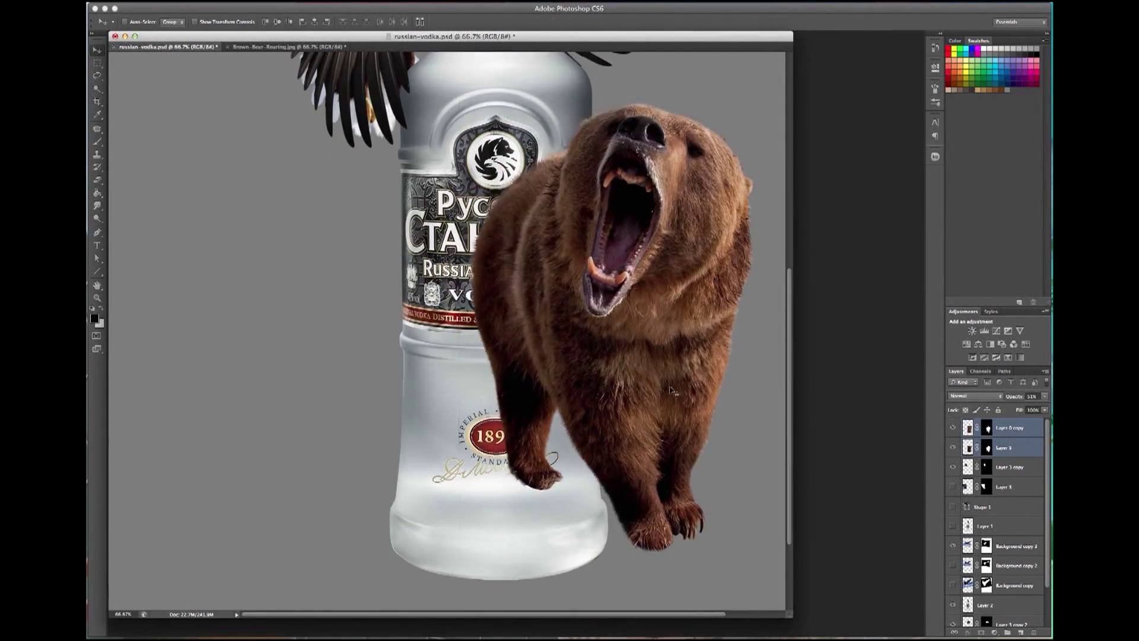
{"action": "key", "text": "super+g"}
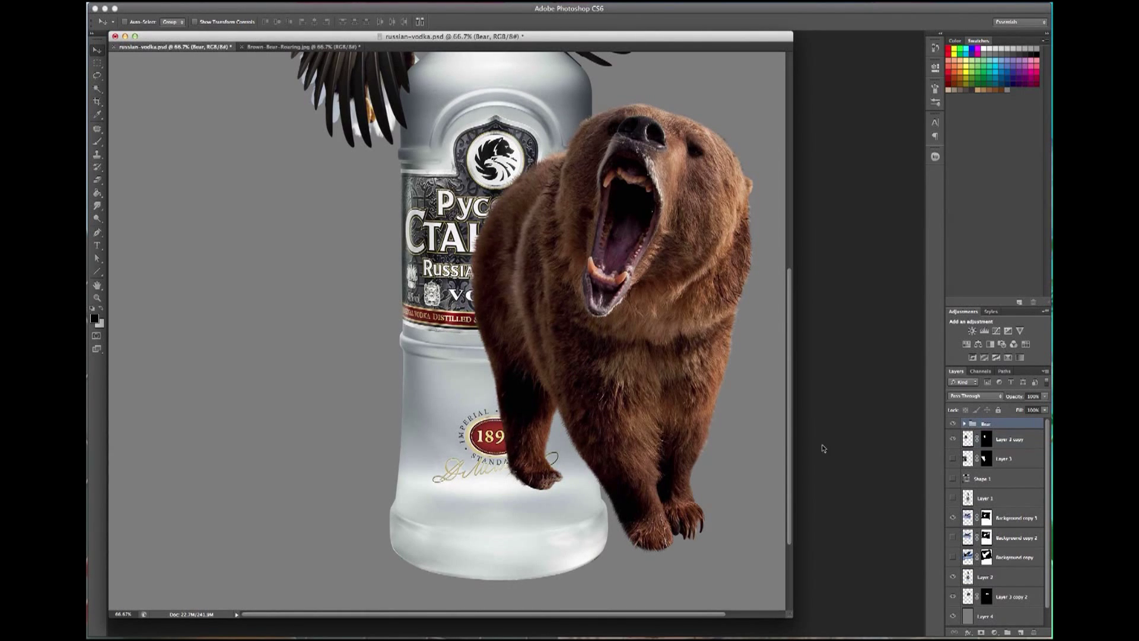
{"action": "scroll", "coordinate": [593, 356], "scroll_direction": "right", "scroll_amount": 2}
Scale the Bear group to about 62% and place it at the bottle's lower right.
{"action": "key", "text": "super+t"}
{"action": "left_click_drag", "start_coordinate": [786, 140], "coordinate": [748, 172]}
{"action": "left_click_drag", "start_coordinate": [623, 297], "coordinate": [636, 319]}
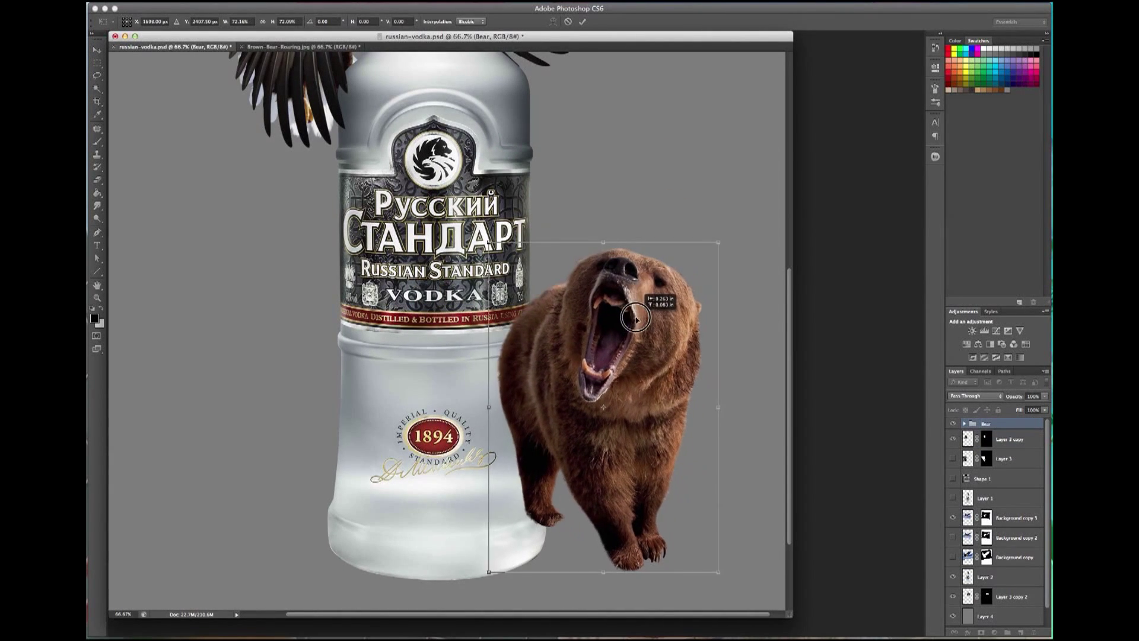
{"action": "left_click_drag", "start_coordinate": [719, 243], "coordinate": [670, 278]}
{"action": "key", "text": "super+minus"}
{"action": "left_click_drag", "start_coordinate": [585, 292], "coordinate": [573, 372]}
{"action": "key", "text": "Return"}
Nudge the bear left and give it an inverted bottle-shaped mask so it peeks from behind.
{"action": "left_click_drag", "start_coordinate": [505, 468], "coordinate": [491, 469]}
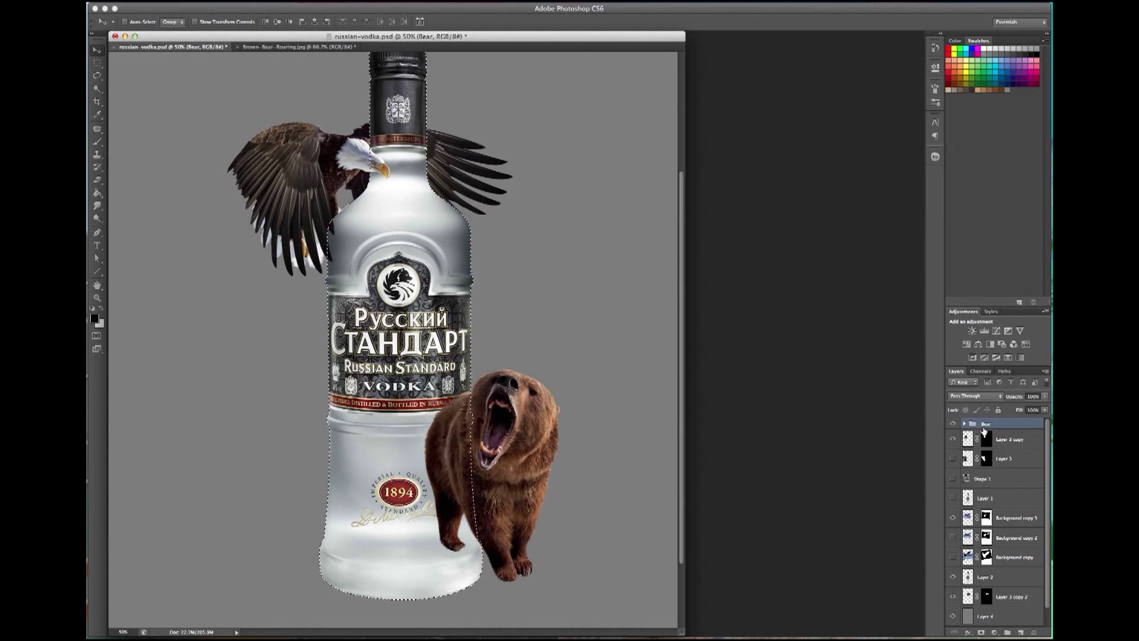
{"action": "left_click", "coordinate": [982, 632]}
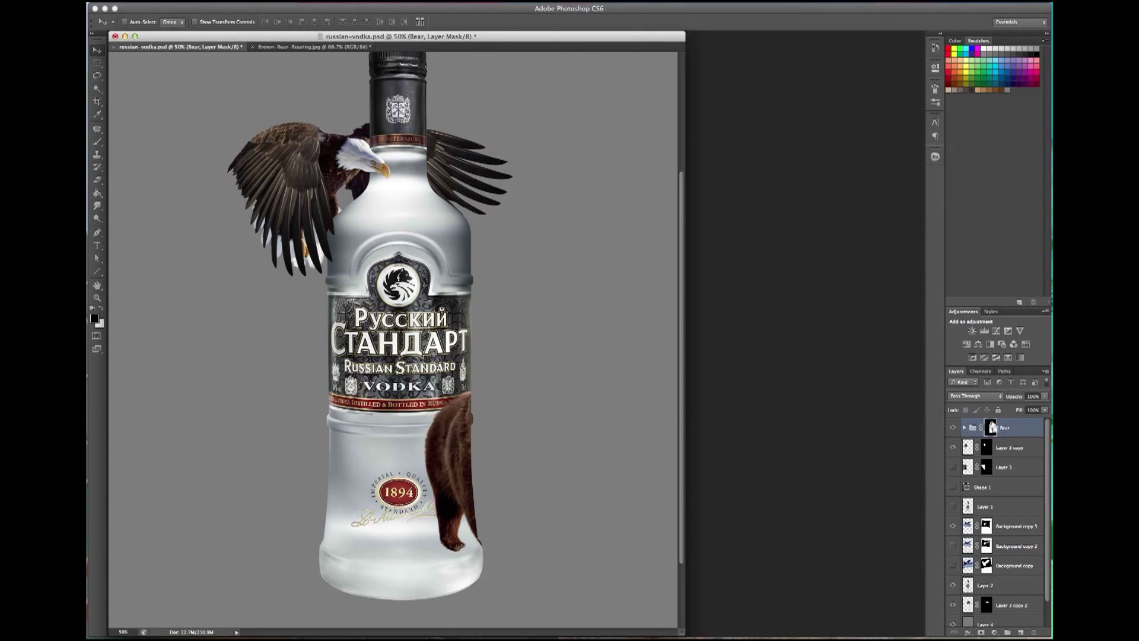
{"action": "key", "text": "ctrl+i"}
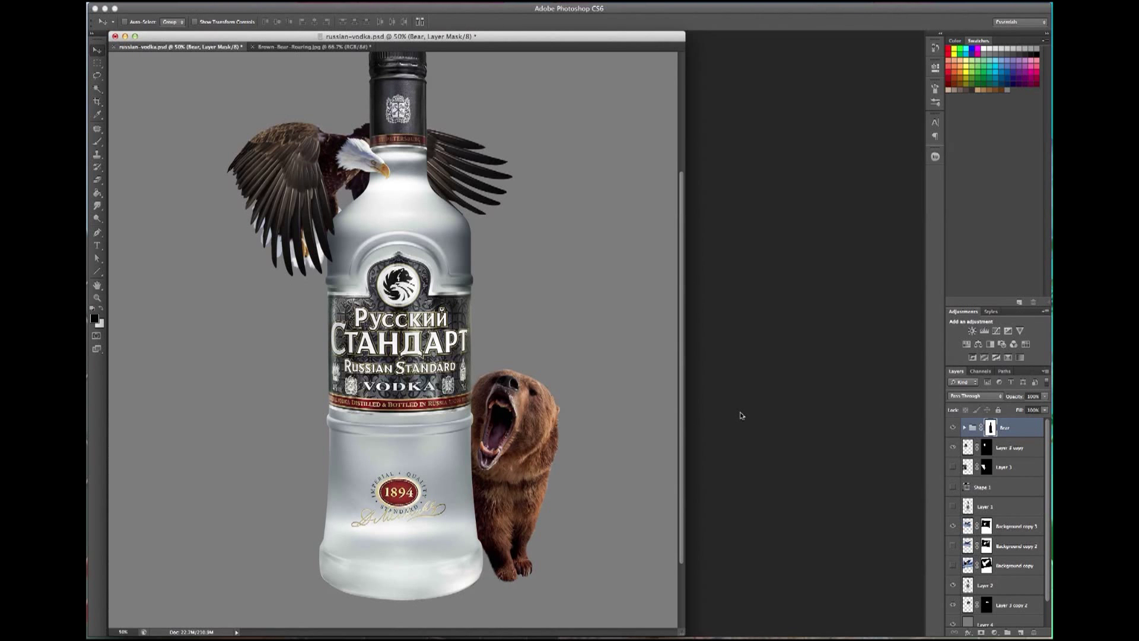
Zoom in on the bear's head and try a brush stroke over the bottle edge, then undo it.
{"action": "key", "text": "z"}
{"action": "mouse_move", "coordinate": [445, 399]}
{"action": "left_mouse_down"}
{"action": "mouse_move", "coordinate": [451, 289]}
{"action": "mouse_move", "coordinate": [483, 342]}
{"action": "left_mouse_up"}
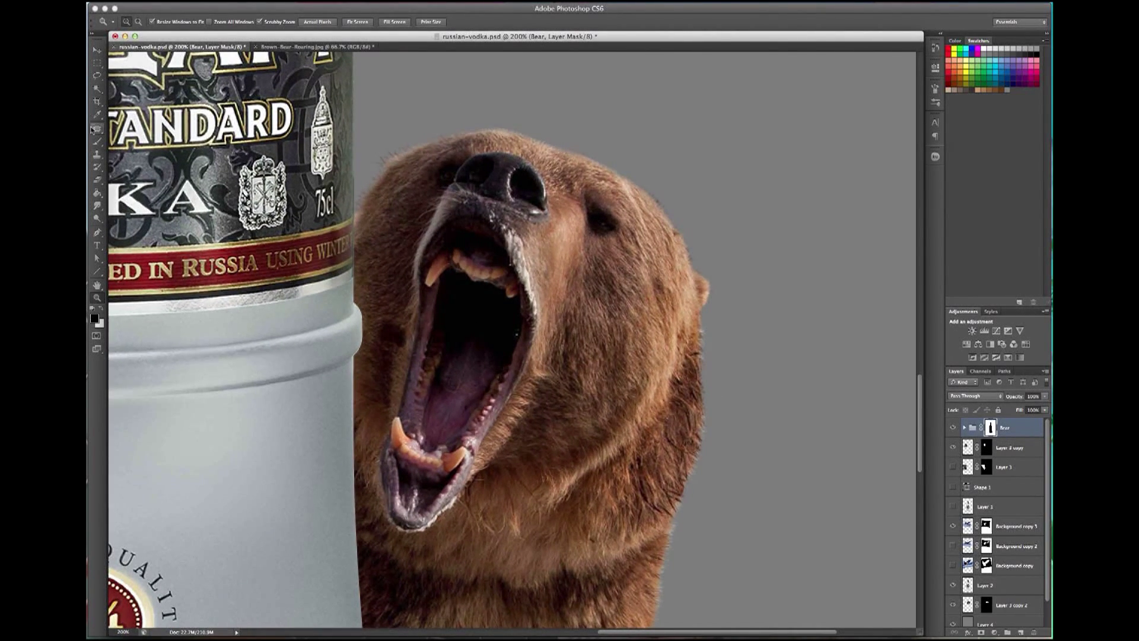
{"action": "left_click", "coordinate": [98, 142]}
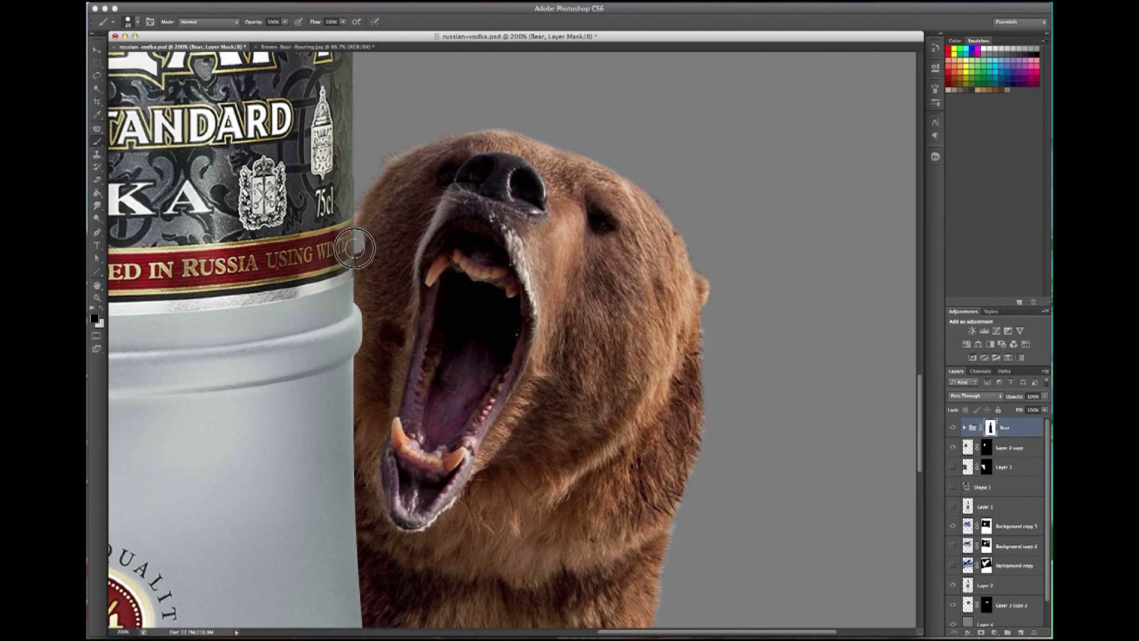
{"action": "left_click_drag", "start_coordinate": [347, 236], "coordinate": [354, 371]}
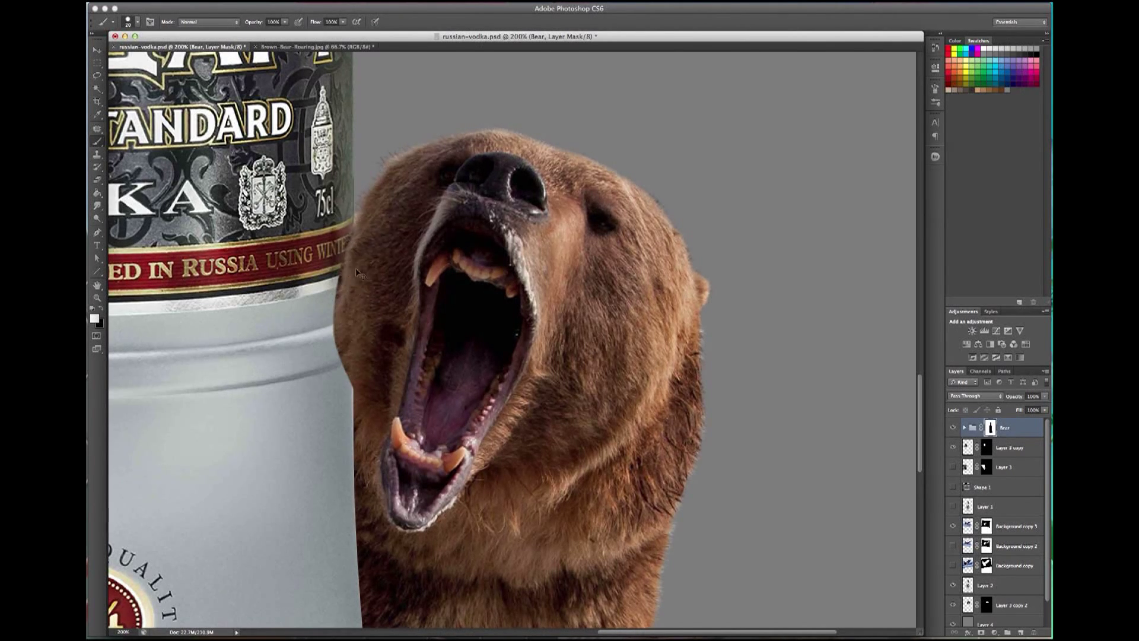
{"action": "key", "text": "ctrl+z"}
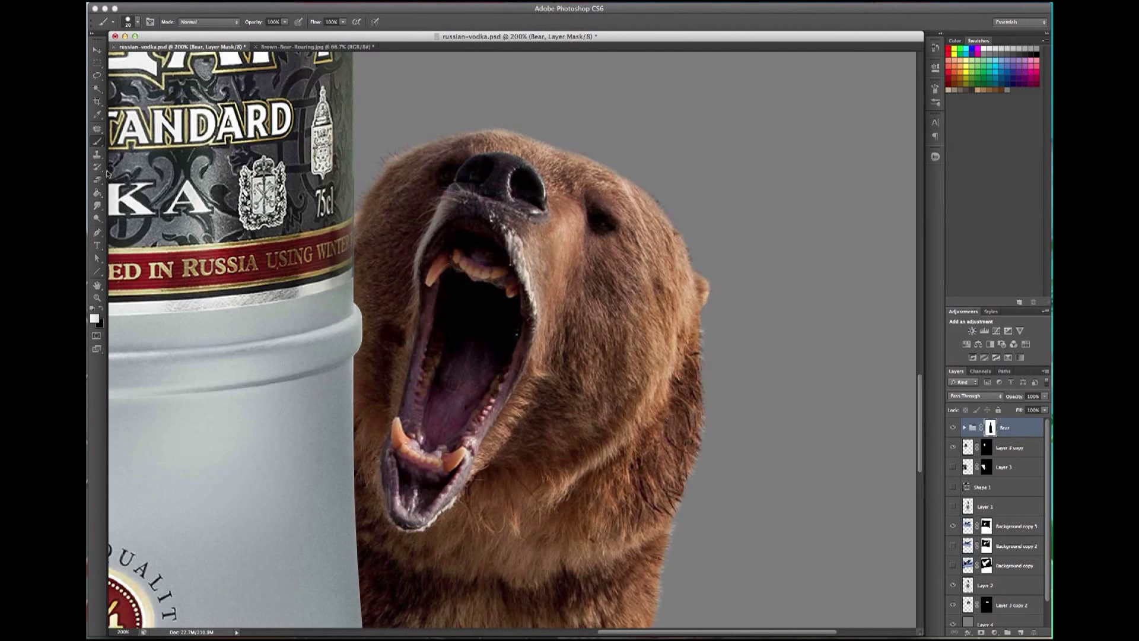
Choose the 112 px grass brush tip, flipped vertically and rotated to about -126°.
{"action": "right_click", "coordinate": [391, 256]}
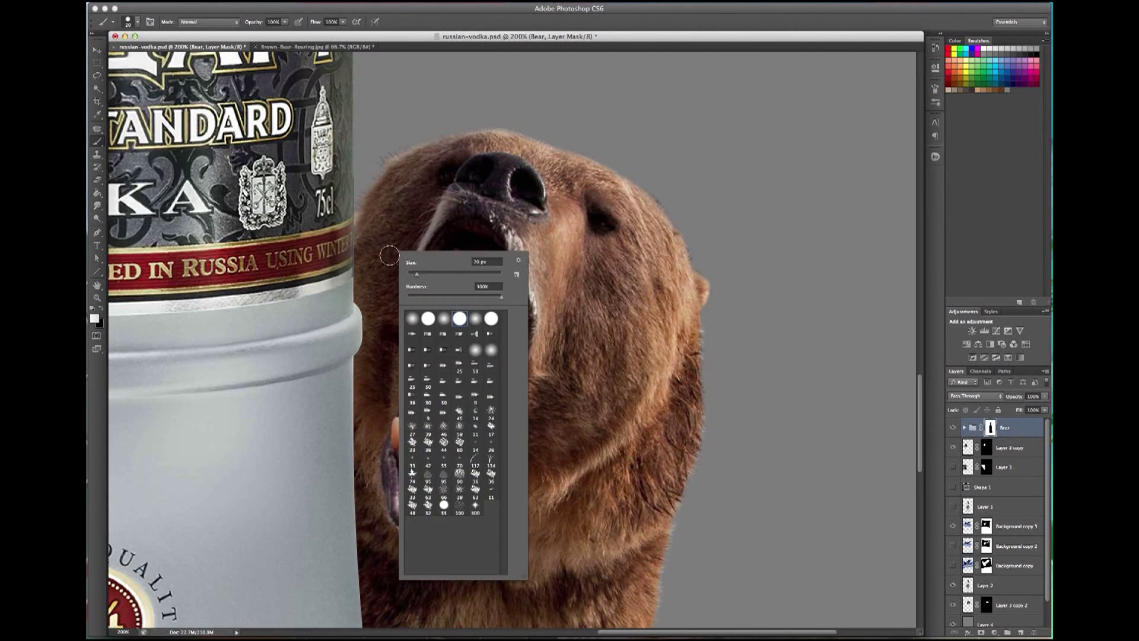
{"action": "left_click", "coordinate": [490, 459]}
{"action": "left_click", "coordinate": [475, 460]}
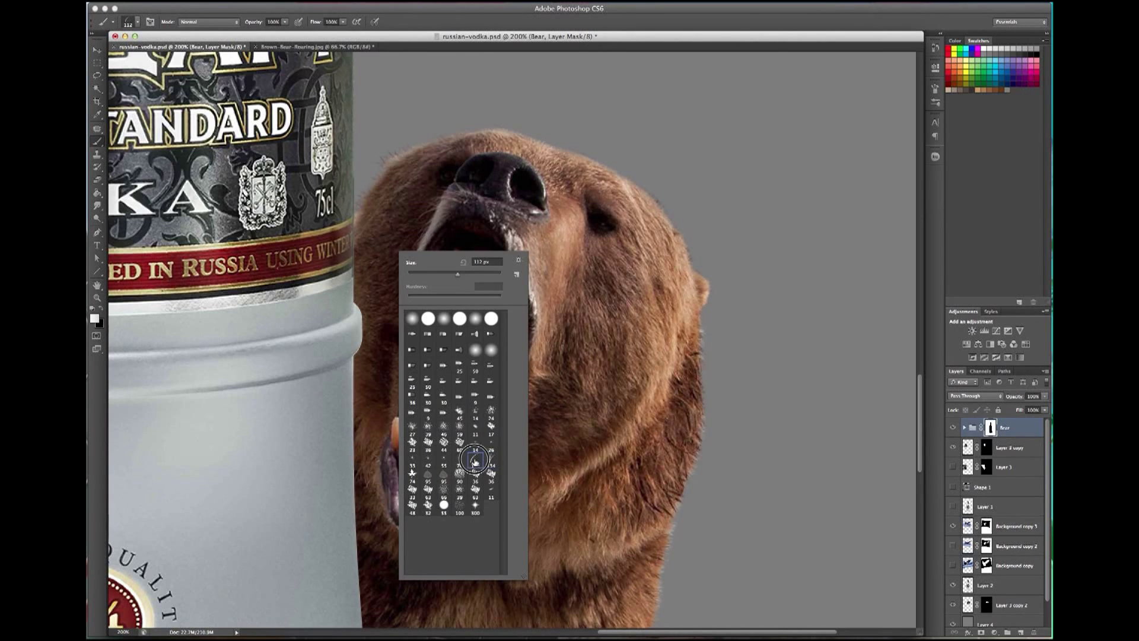
{"action": "left_click", "coordinate": [935, 88]}
{"action": "left_click", "coordinate": [846, 194]}
{"action": "mouse_move", "coordinate": [917, 209]}
{"action": "left_mouse_down"}
{"action": "mouse_move", "coordinate": [890, 226]}
{"action": "mouse_move", "coordinate": [889, 213]}
{"action": "left_mouse_up"}
{"action": "left_click", "coordinate": [762, 127]}
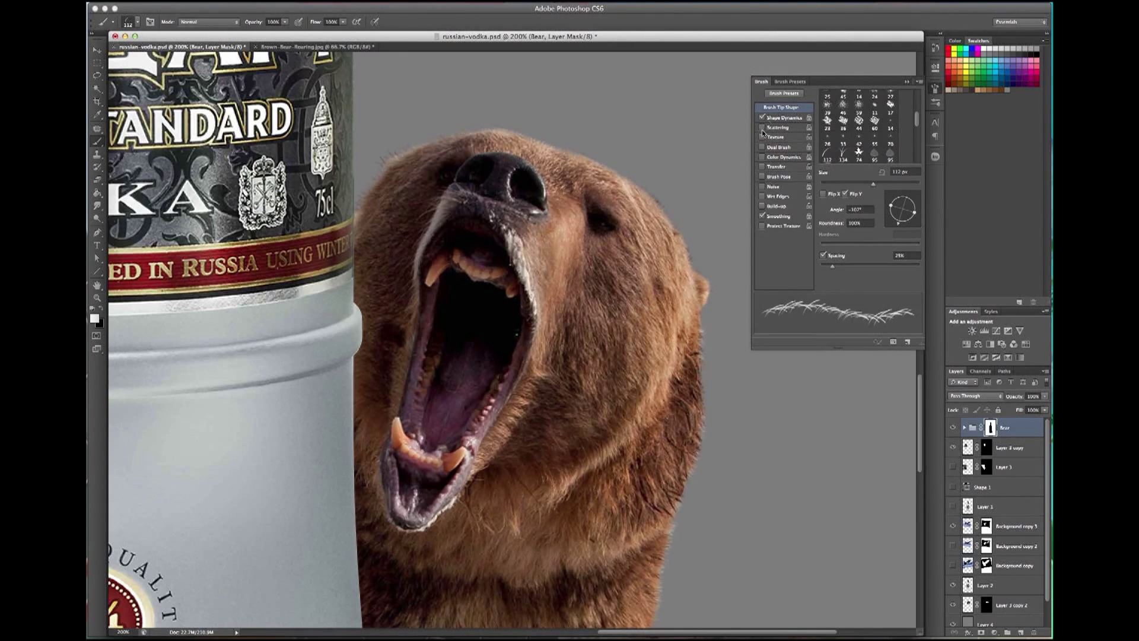
{"action": "left_click", "coordinate": [763, 117]}
Shrink the grass brush to 34 px and set its tip angle to about -60°.
{"action": "right_click", "coordinate": [386, 215]}
{"action": "left_click_drag", "start_coordinate": [434, 238], "coordinate": [425, 238]}
{"action": "key", "text": "Return"}
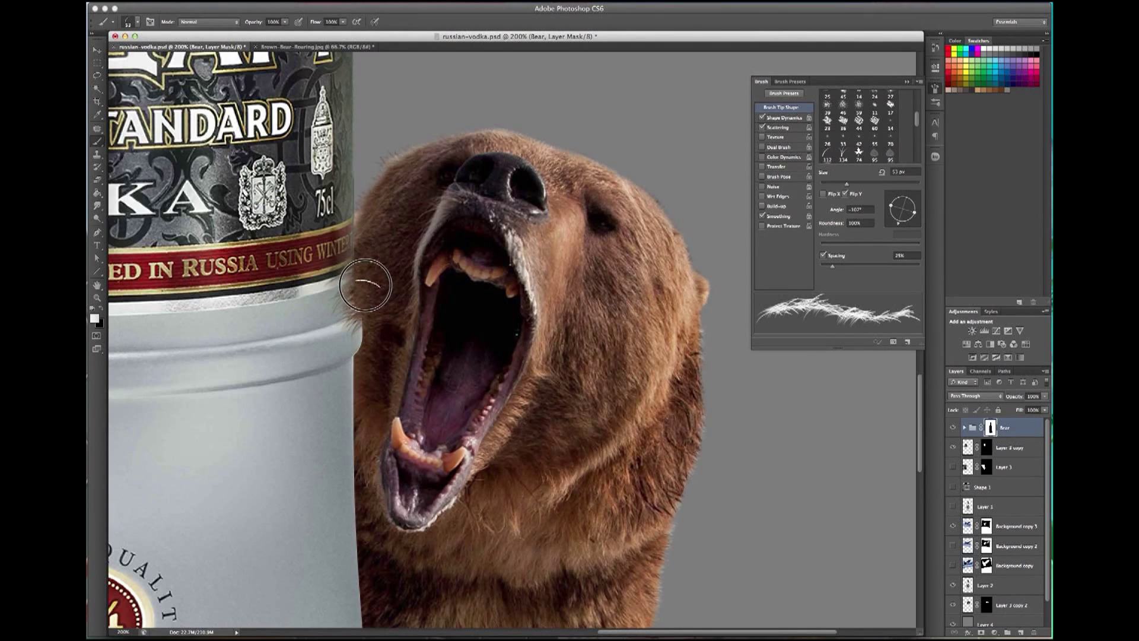
{"action": "right_click", "coordinate": [383, 253]}
{"action": "left_click_drag", "start_coordinate": [417, 279], "coordinate": [410, 279]}
{"action": "key", "text": "Return"}
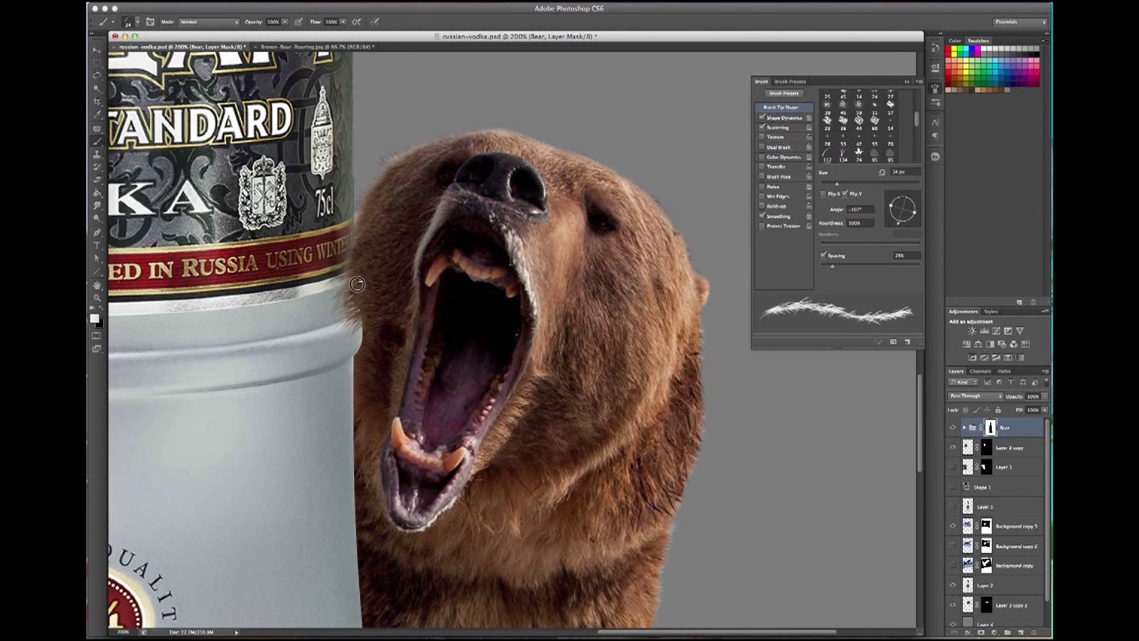
{"action": "right_click", "coordinate": [385, 287]}
{"action": "left_click_drag", "start_coordinate": [899, 220], "coordinate": [906, 221]}
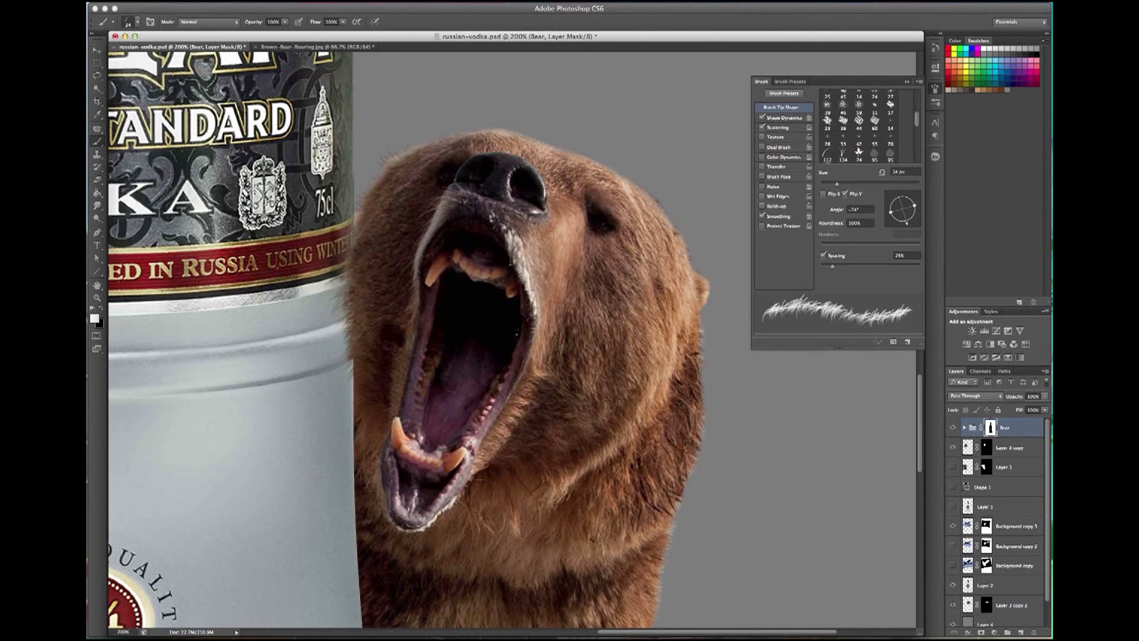
{"action": "left_click_drag", "start_coordinate": [915, 210], "coordinate": [910, 229]}
{"action": "left_click_drag", "start_coordinate": [354, 270], "coordinate": [346, 321]}
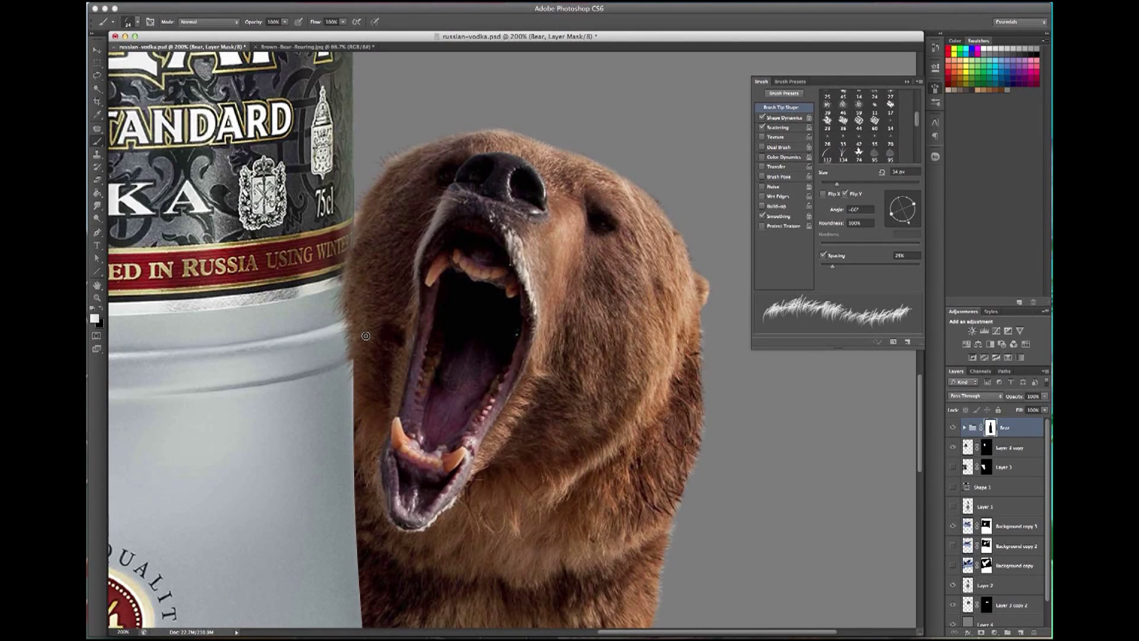
Paint fur strands into the Bear mask along the bear's left edge, then zoom out.
{"action": "left_click_drag", "start_coordinate": [367, 389], "coordinate": [350, 312]}
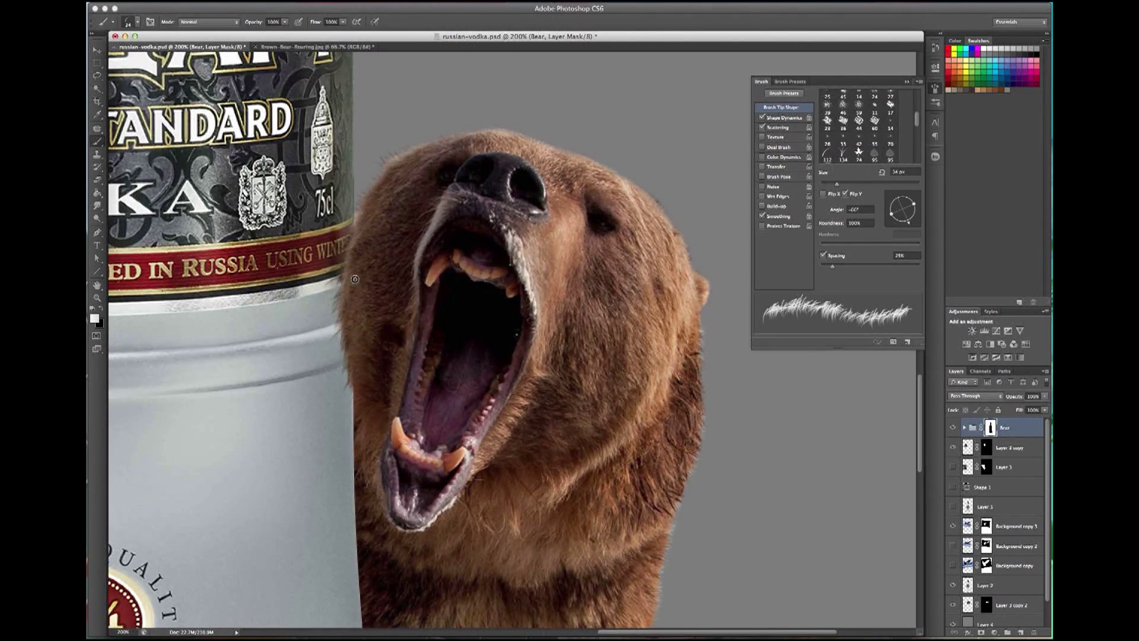
{"action": "double_click", "coordinate": [102, 296]}
{"action": "left_click", "coordinate": [673, 437], "text": "alt"}
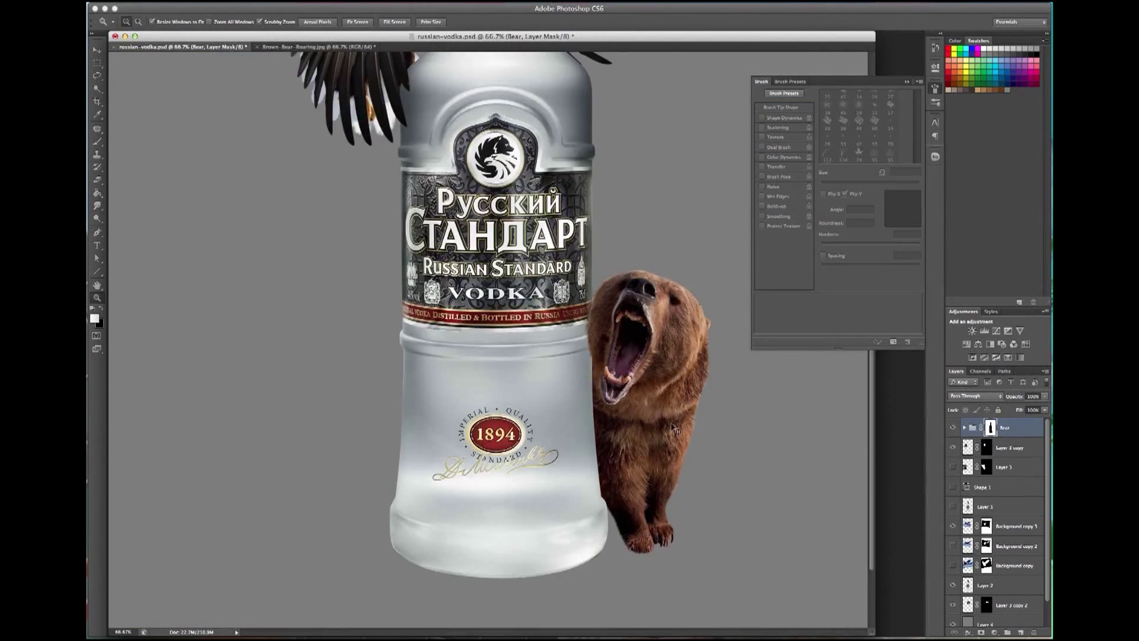
Zoom in on the bear's mouth and make Layer 0 copy the active layer.
{"action": "left_click_drag", "start_coordinate": [594, 364], "coordinate": [600, 433]}
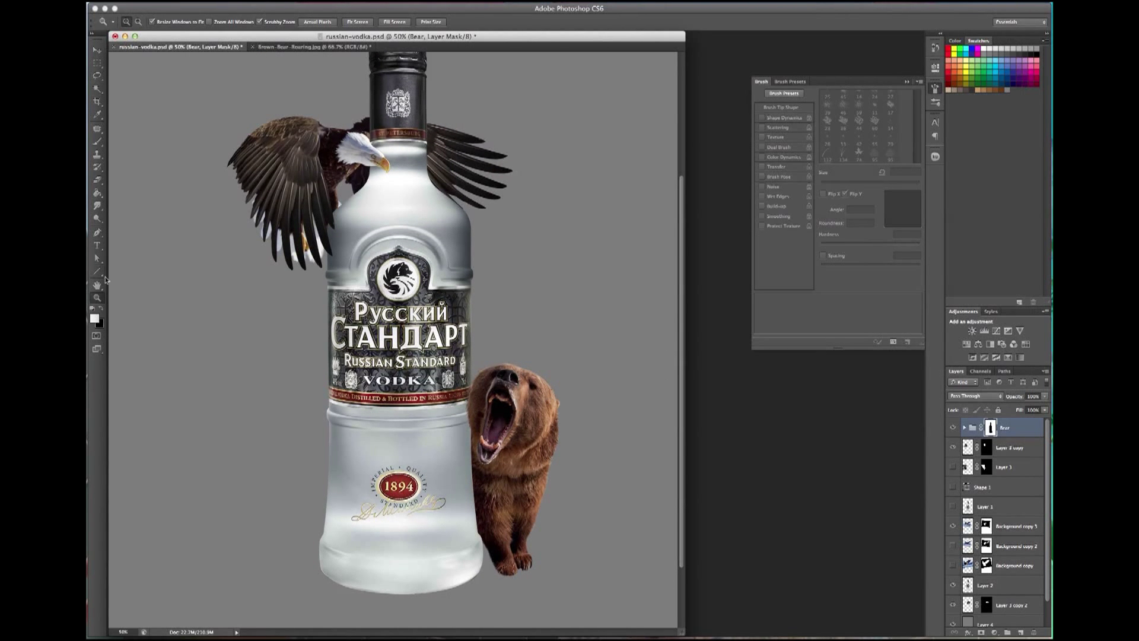
{"action": "left_click", "coordinate": [482, 449]}
{"action": "left_click", "coordinate": [553, 346]}
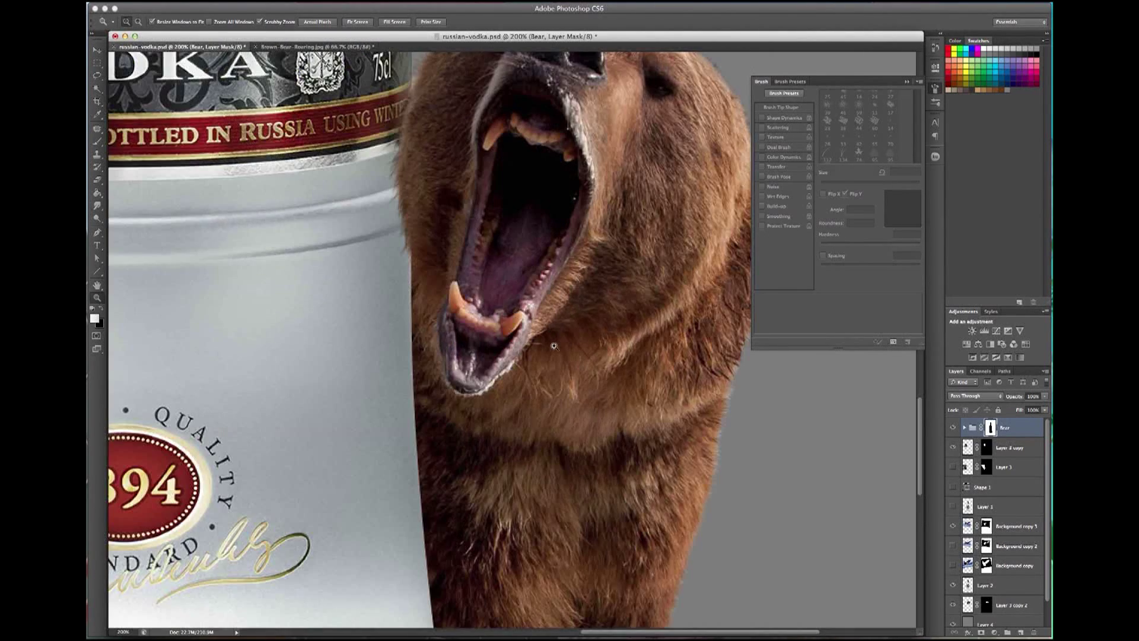
{"action": "left_click", "coordinate": [96, 51]}
{"action": "right_click", "coordinate": [525, 120]}
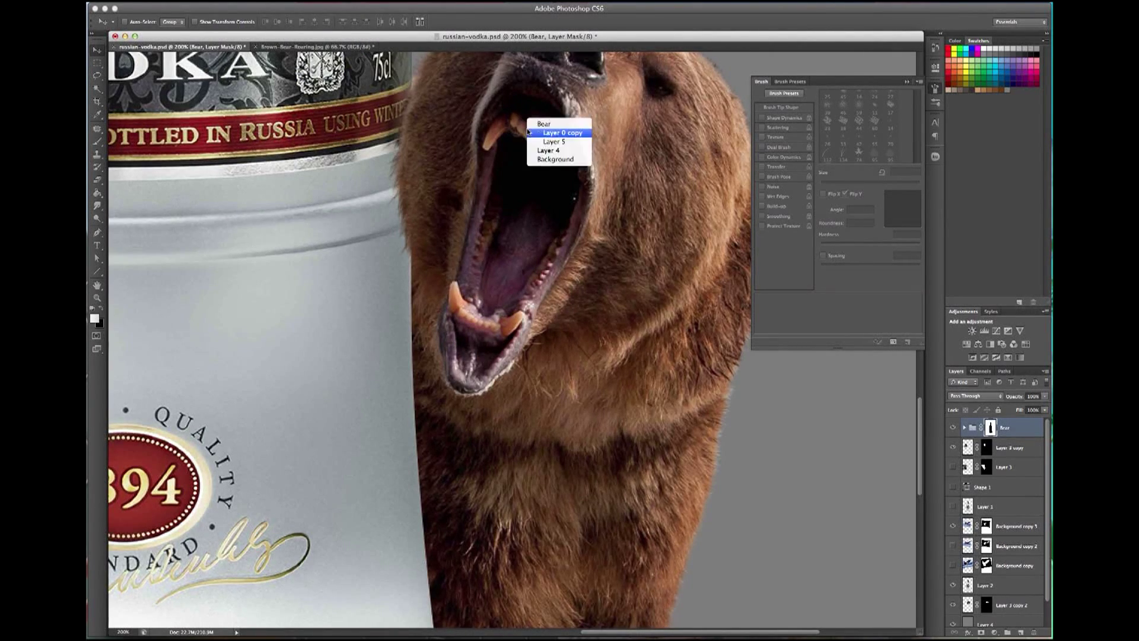
{"action": "left_click", "coordinate": [545, 137]}
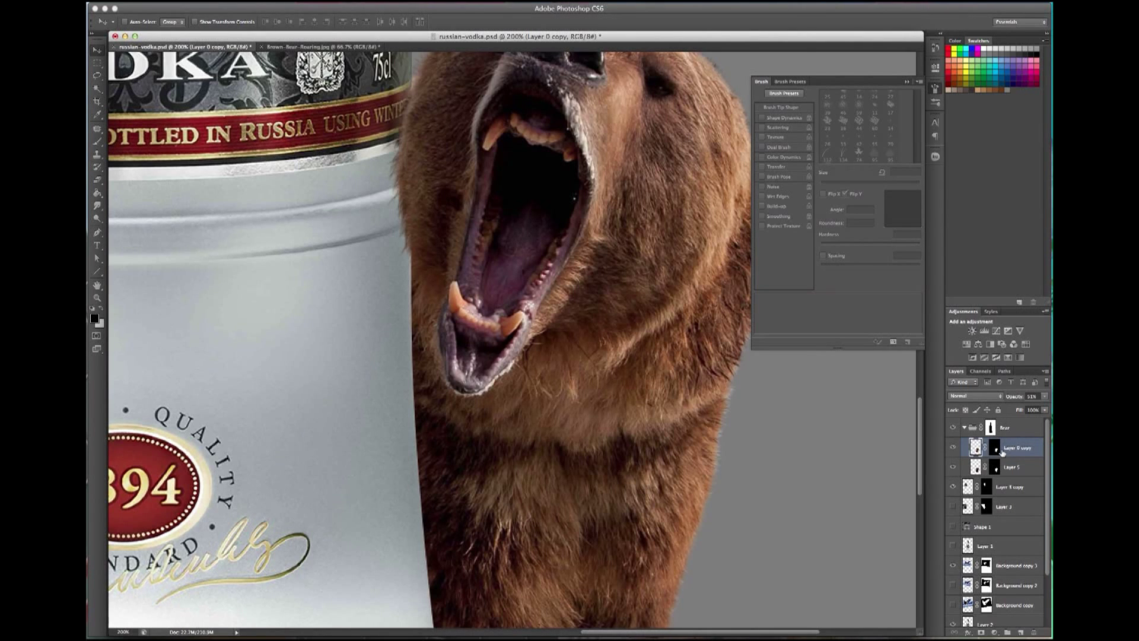
Lasso the bear's upper teeth and add the lower teeth to the selection.
{"action": "left_click", "coordinate": [98, 76]}
{"action": "left_click_drag", "start_coordinate": [535, 114], "coordinate": [502, 146]}
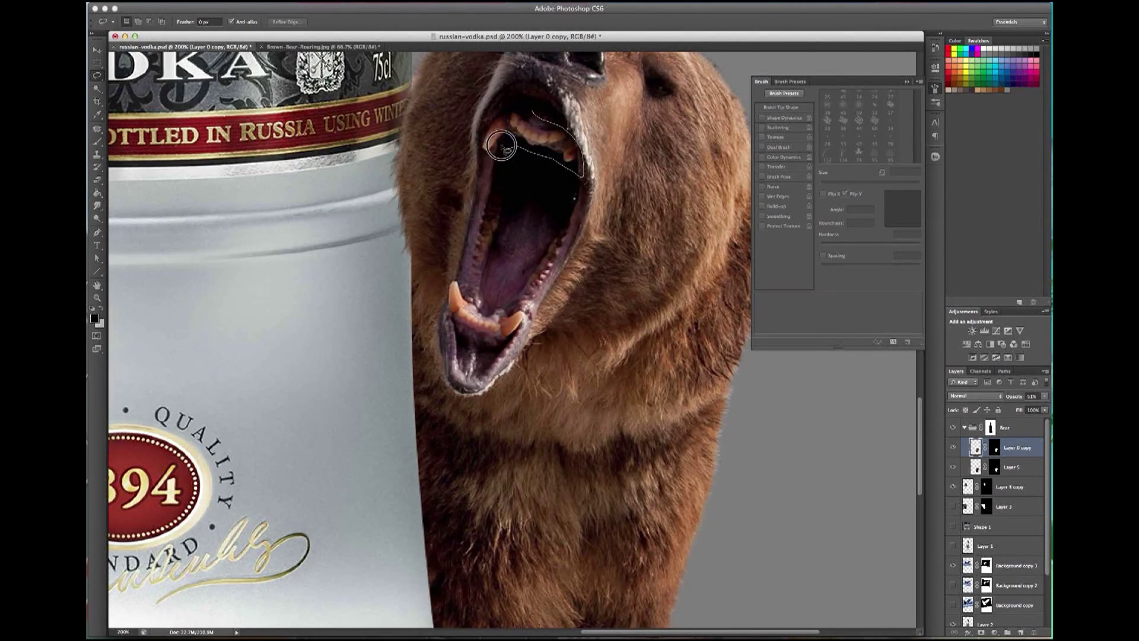
{"action": "left_click_drag", "start_coordinate": [502, 146], "coordinate": [507, 100]}
{"action": "left_click_drag", "start_coordinate": [470, 301], "coordinate": [454, 277]}
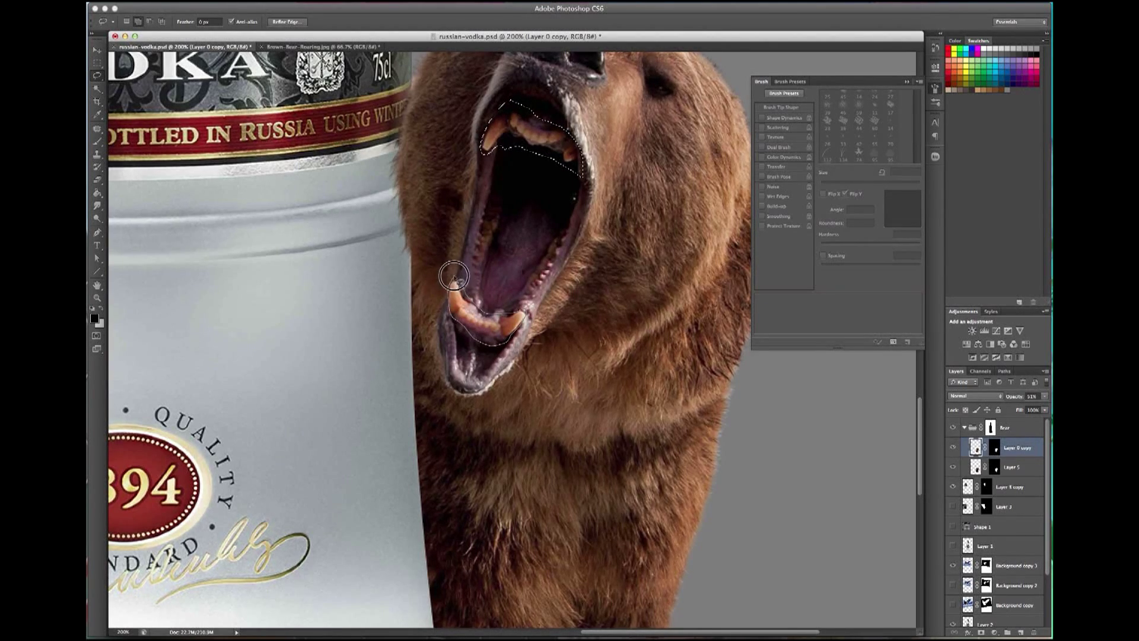
Soften the teeth selection with a 2.2 Gaussian Blur in Quick Mask mode.
{"action": "key", "text": "q"}
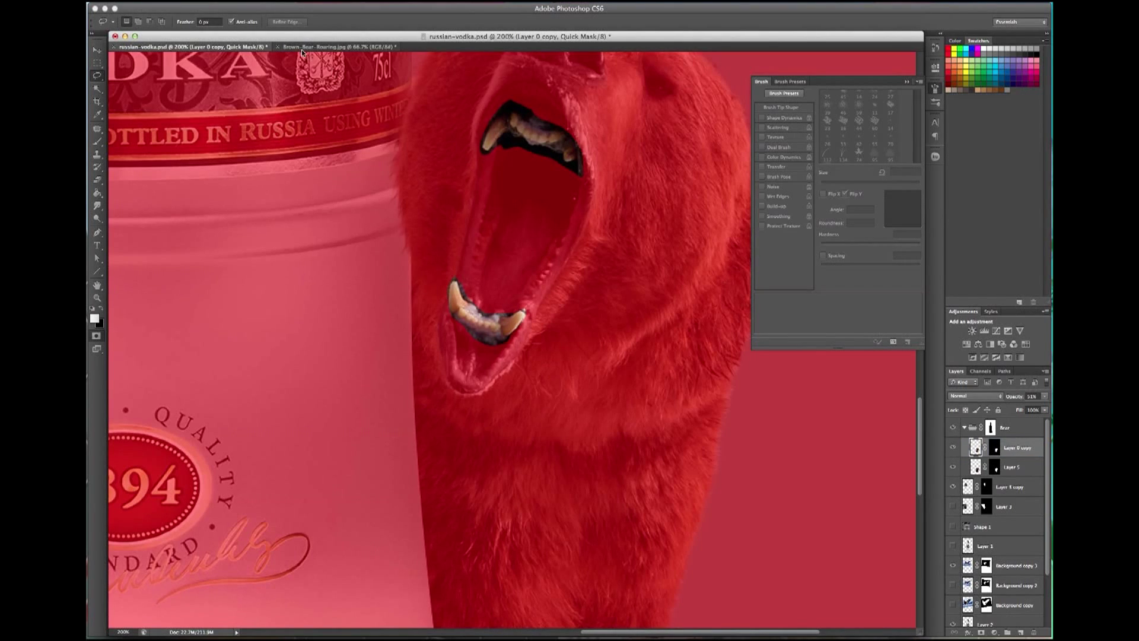
{"action": "left_click", "coordinate": [288, 5]}
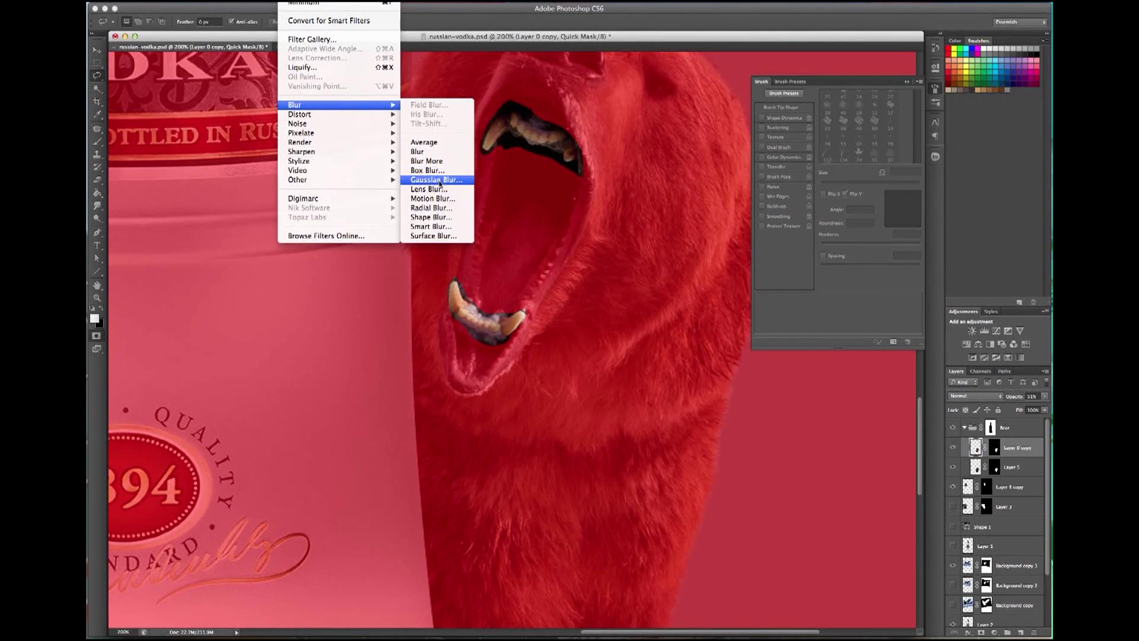
{"action": "left_click", "coordinate": [440, 181]}
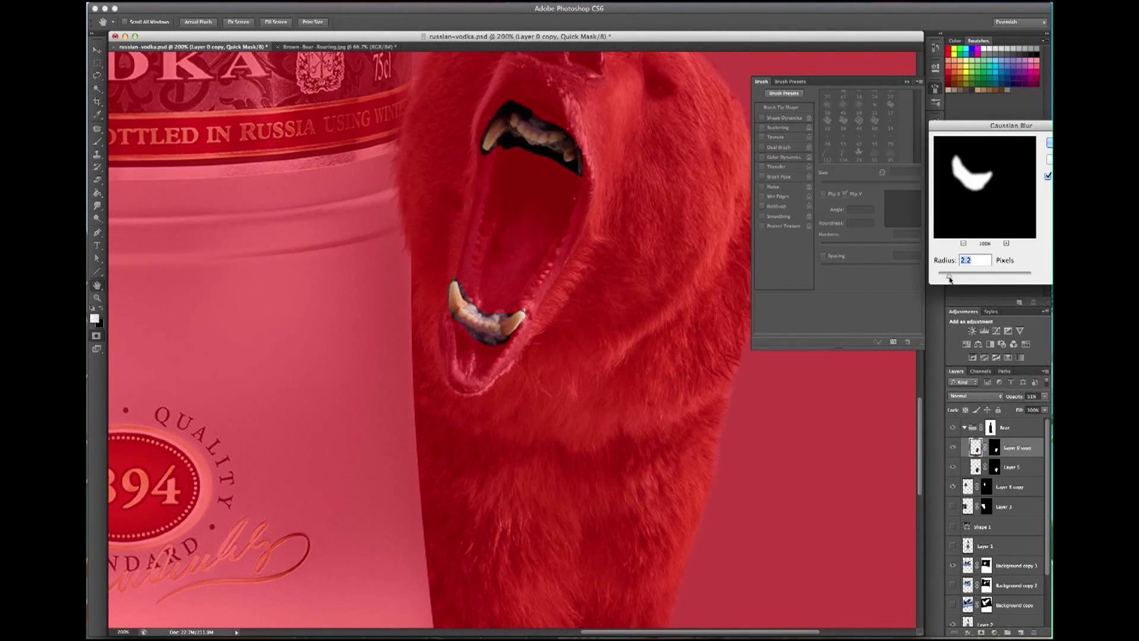
{"action": "left_click", "coordinate": [1050, 143]}
{"action": "key", "text": "q"}
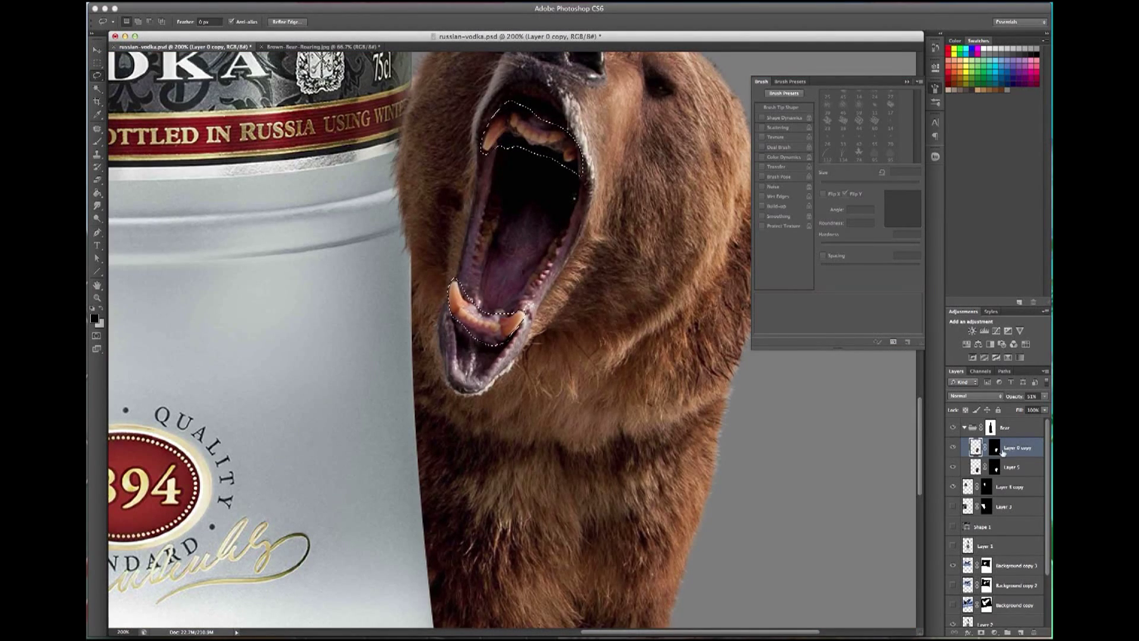
Copy the selected teeth and paste them onto a new layer, Layer 6.
{"action": "left_click", "coordinate": [159, 1]}
{"action": "left_click", "coordinate": [165, 67]}
{"action": "left_click", "coordinate": [159, 1]}
{"action": "left_click", "coordinate": [165, 86]}
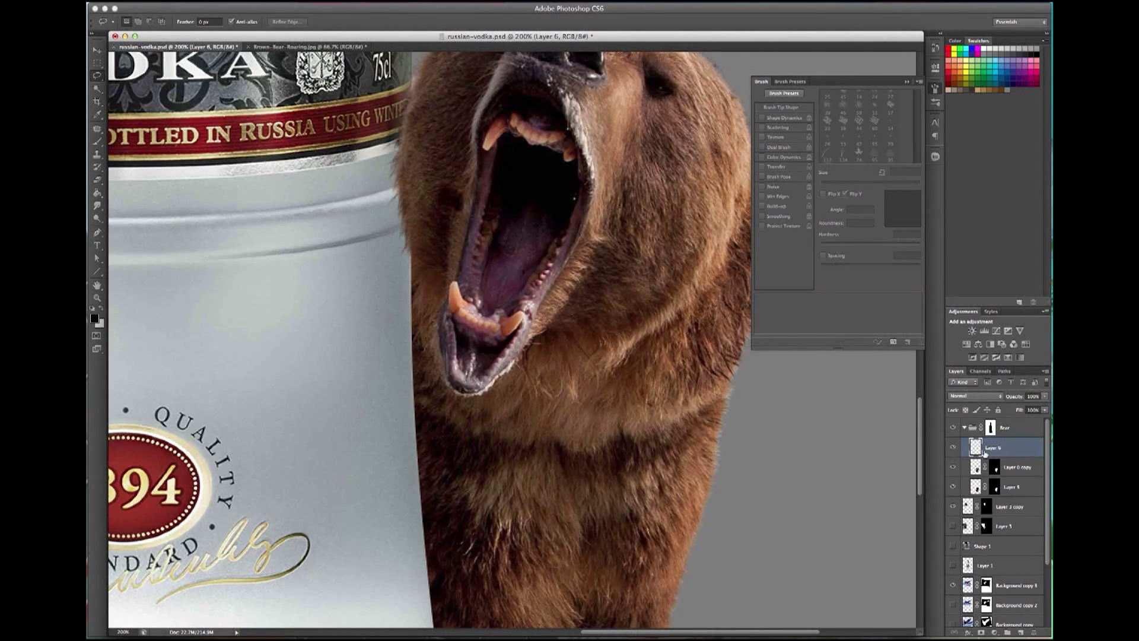
Add a Hue/Saturation adjustment targeting Yellows, clipped to the teeth on Layer 6.
{"action": "left_click", "coordinate": [995, 635]}
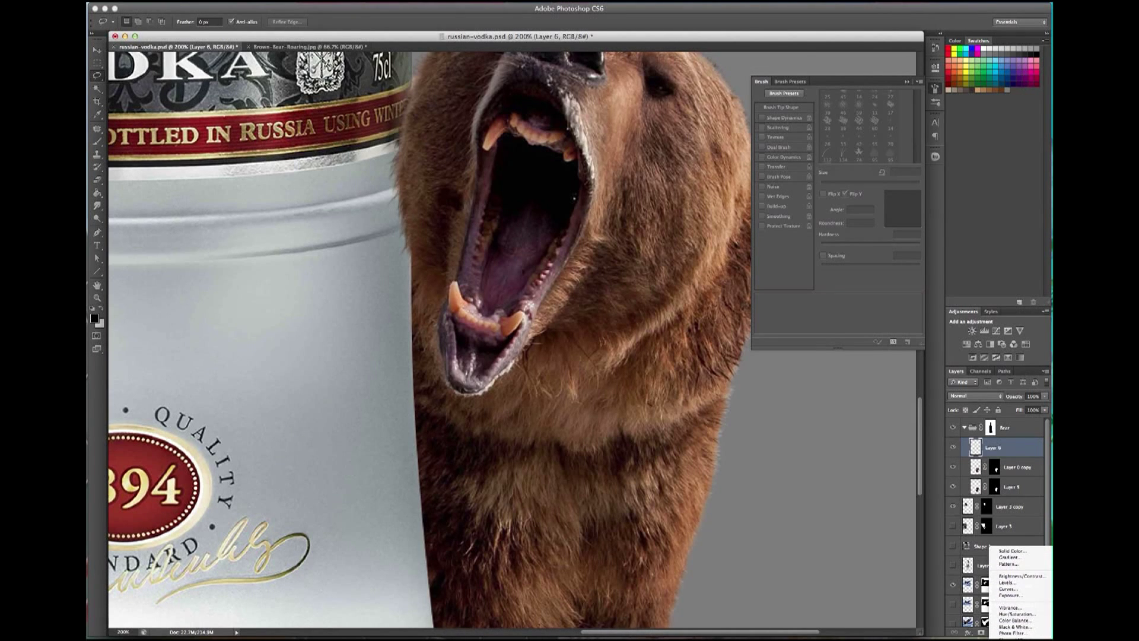
{"action": "left_click", "coordinate": [1015, 615]}
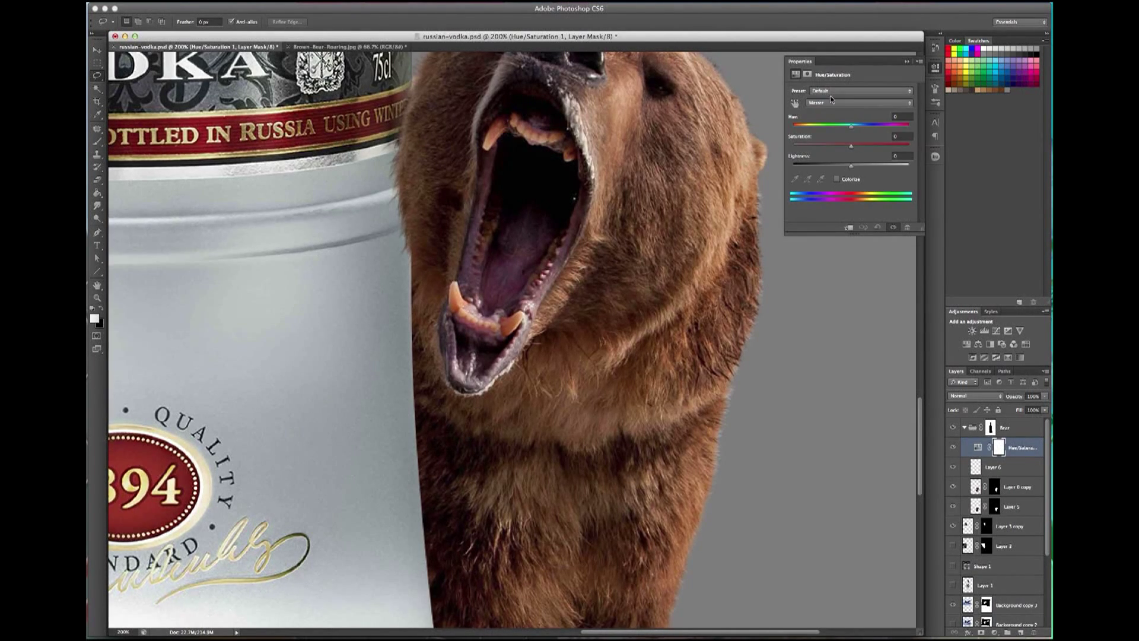
{"action": "left_click", "coordinate": [833, 102]}
{"action": "left_click", "coordinate": [819, 115]}
{"action": "left_click", "coordinate": [1019, 453], "text": "alt"}
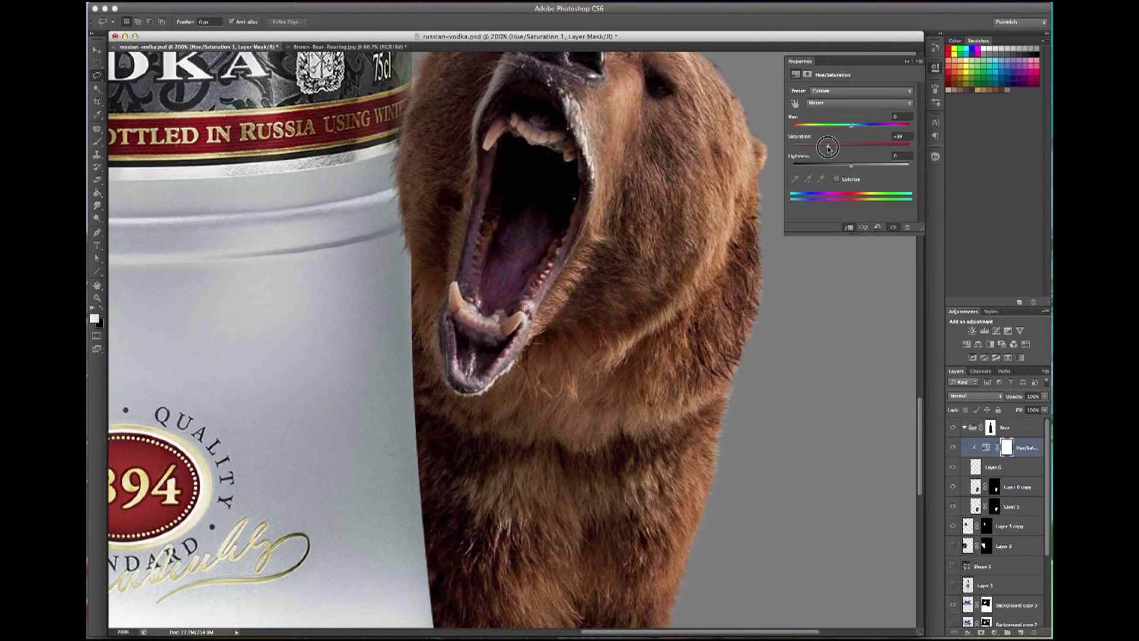
Lower the bear's Yellows saturation and raise its Reds lightness, then view at 100%.
{"action": "left_click", "coordinate": [833, 111]}
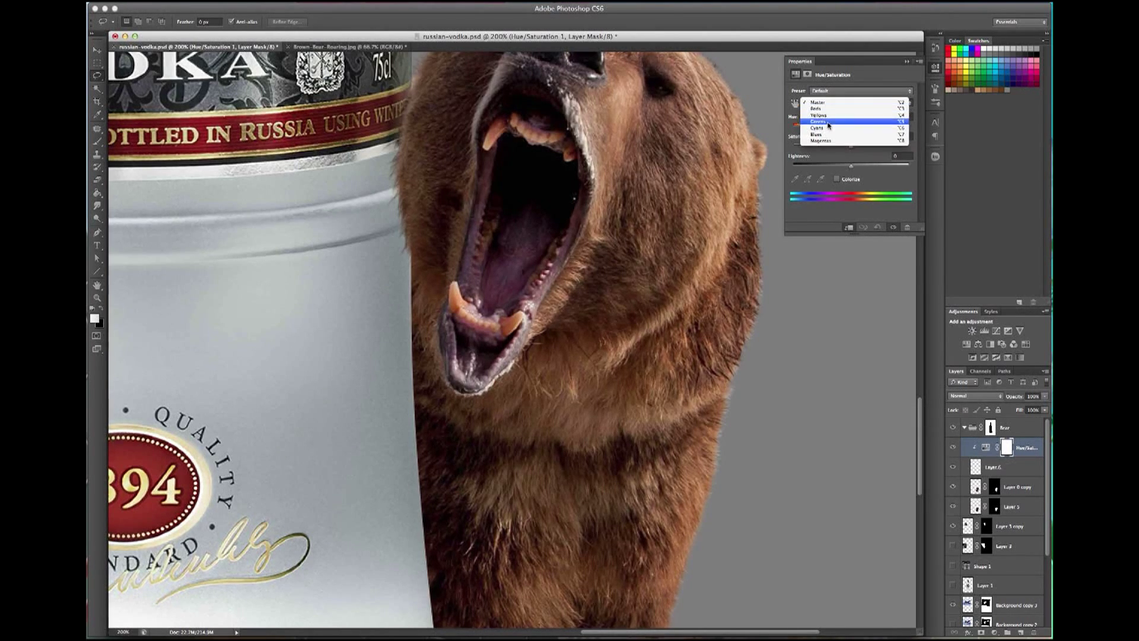
{"action": "left_click", "coordinate": [830, 117]}
{"action": "mouse_move", "coordinate": [831, 148]}
{"action": "left_mouse_down"}
{"action": "mouse_move", "coordinate": [821, 147]}
{"action": "mouse_move", "coordinate": [883, 166]}
{"action": "mouse_move", "coordinate": [872, 167]}
{"action": "left_mouse_up"}
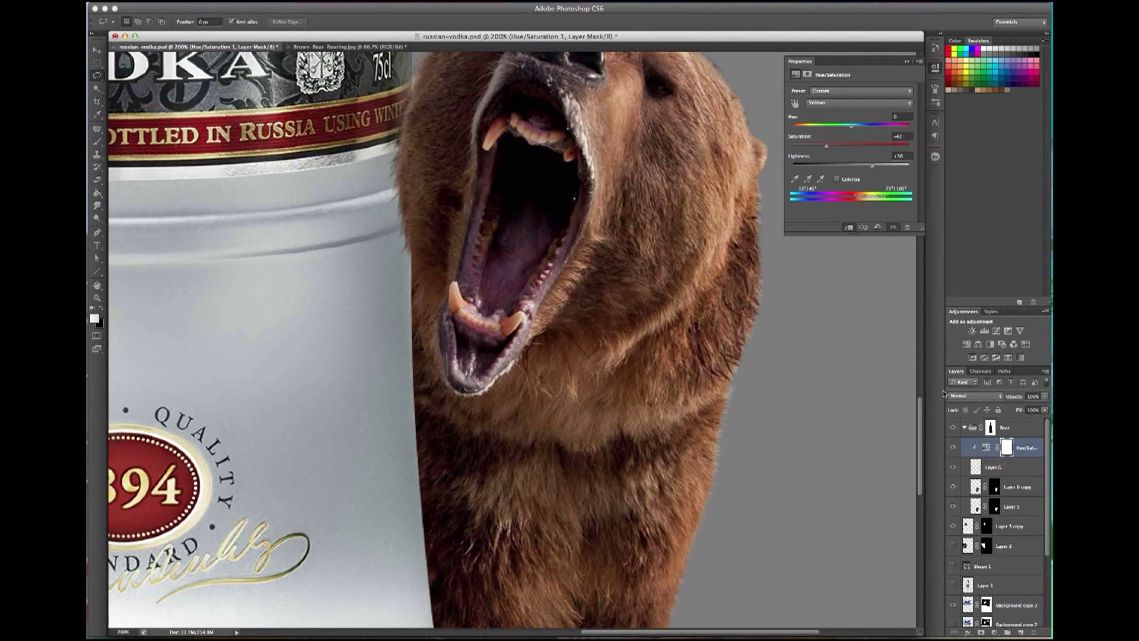
{"action": "left_click", "coordinate": [829, 105]}
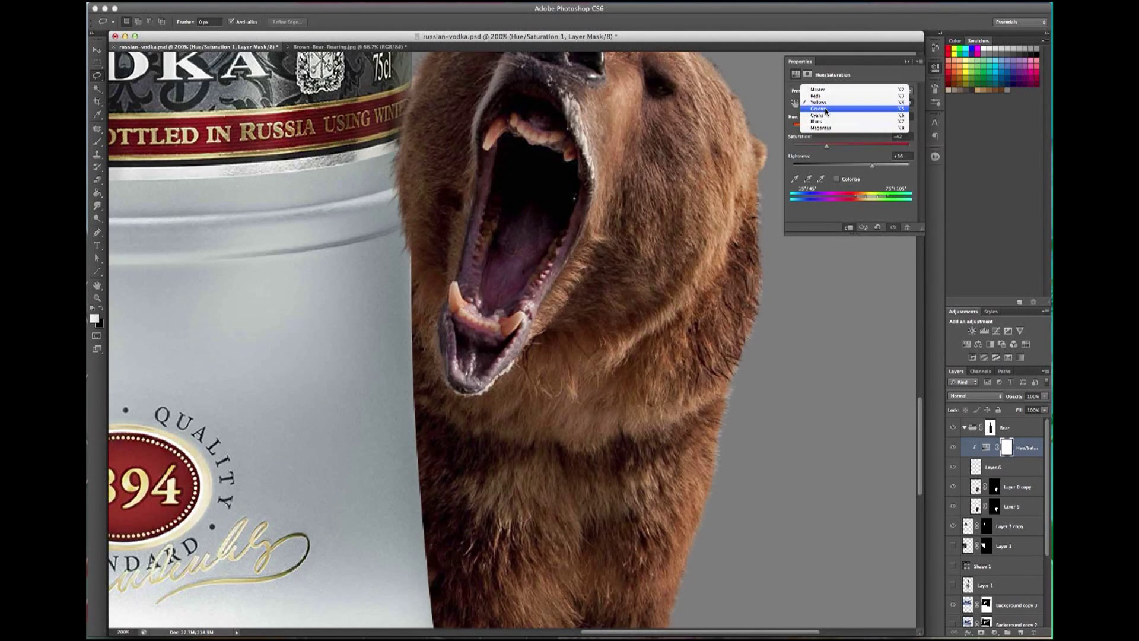
{"action": "left_click", "coordinate": [818, 95]}
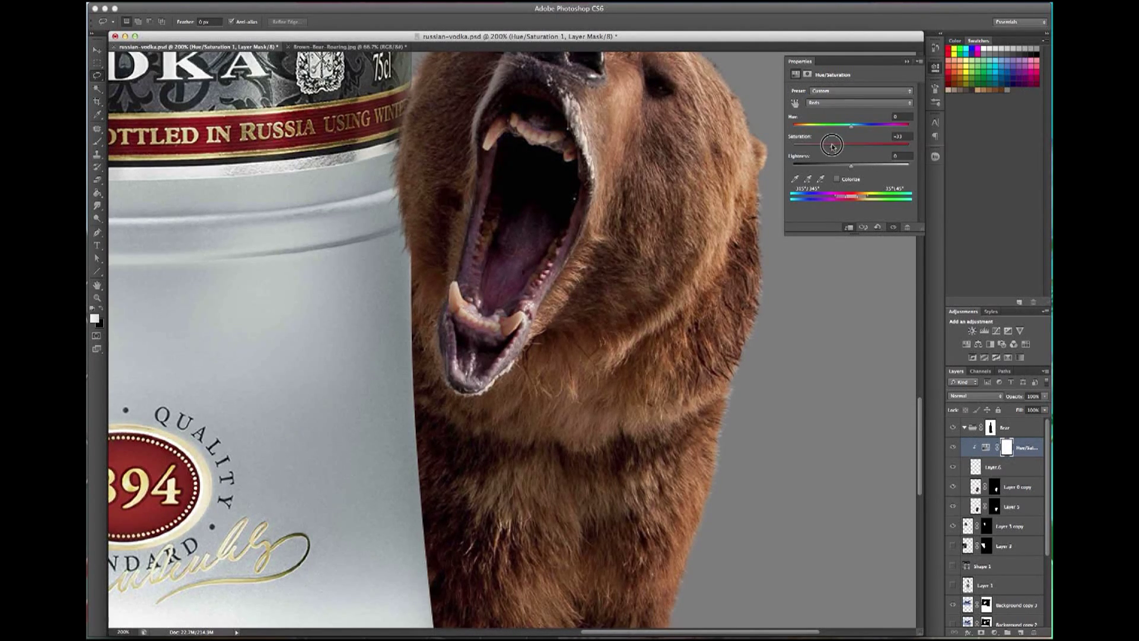
{"action": "left_click_drag", "start_coordinate": [852, 170], "coordinate": [869, 168]}
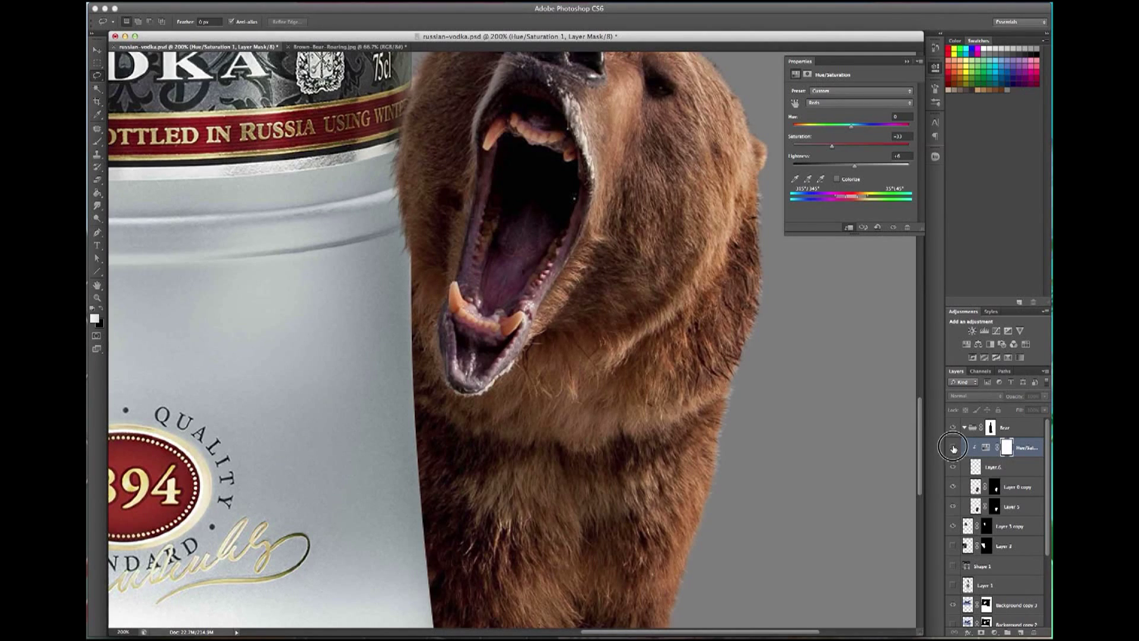
{"action": "double_click", "coordinate": [99, 300]}
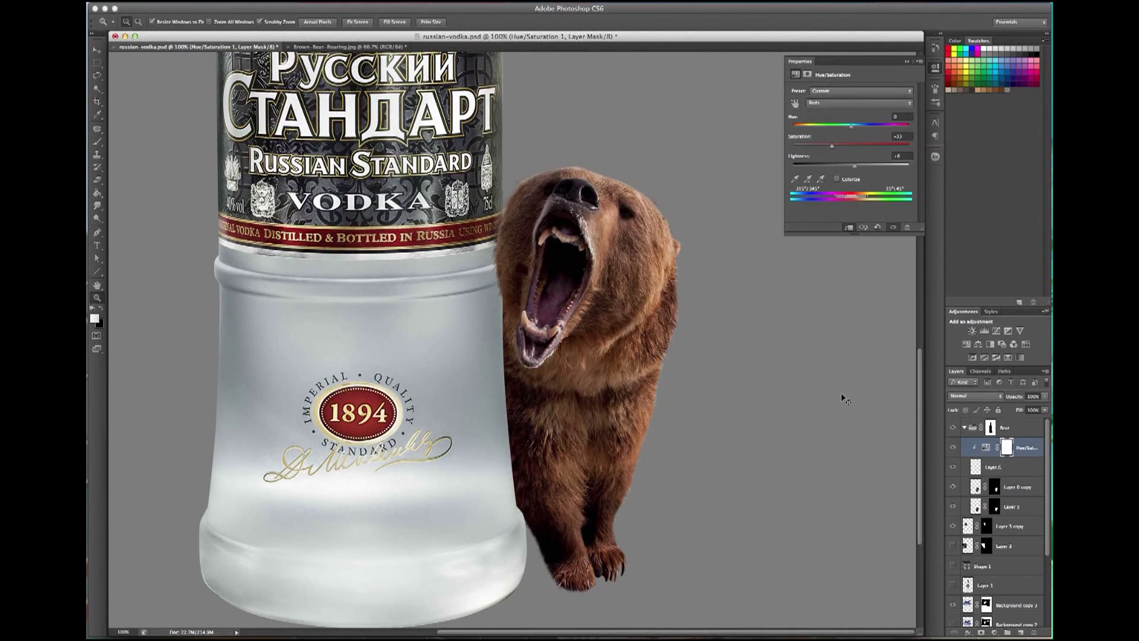
Open the-mistaya-river photo.
{"action": "key", "text": "ctrl+minus"}
{"action": "key", "text": "ctrl+minus"}
{"action": "key", "text": "ctrl+minus"}
{"action": "scroll", "coordinate": [500, 381], "scroll_direction": "up", "scroll_amount": 1}
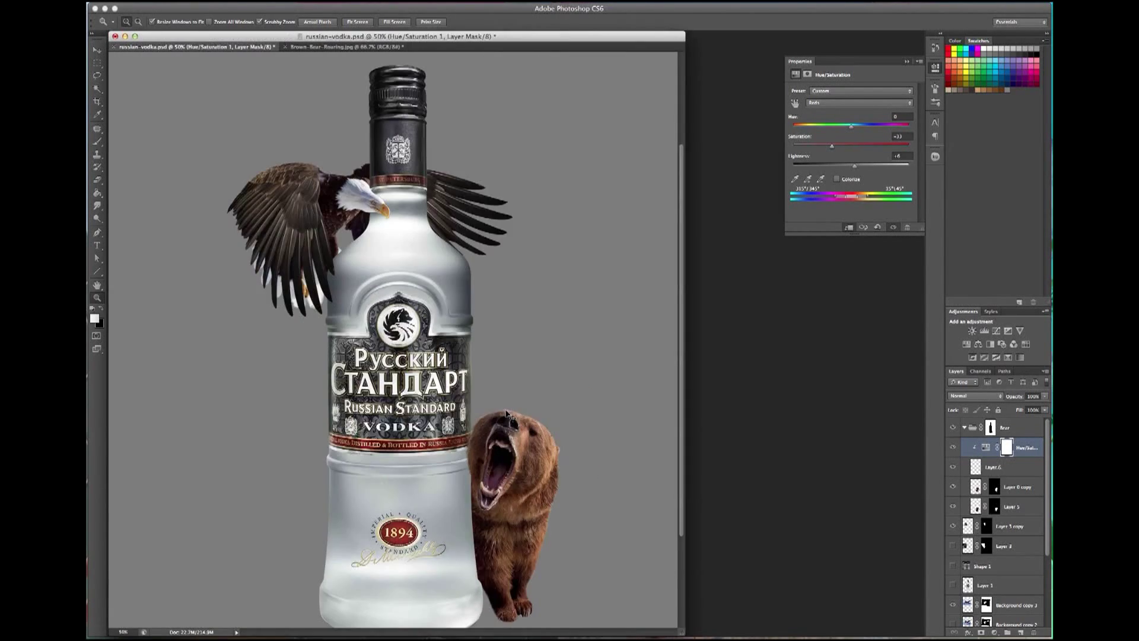
{"action": "left_click_drag", "start_coordinate": [506, 410], "coordinate": [678, 374]}
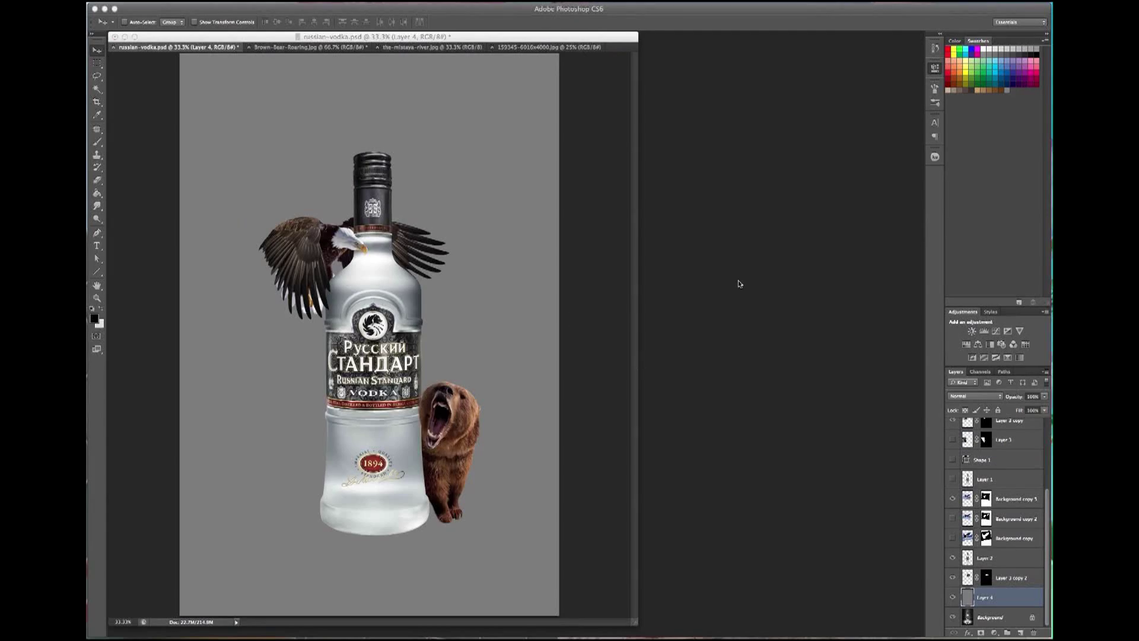
{"action": "key", "text": "ctrl+o"}
{"action": "scroll", "coordinate": [963, 342], "scroll_direction": "down", "scroll_amount": 5}
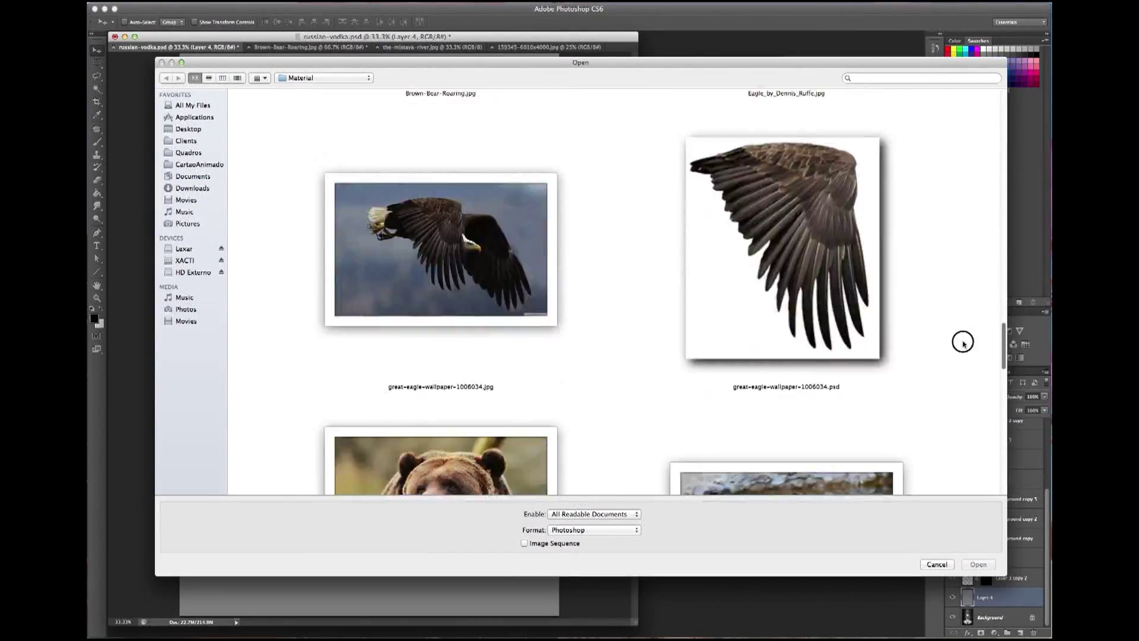
{"action": "scroll", "coordinate": [963, 343], "scroll_direction": "down", "scroll_amount": 5}
{"action": "key", "text": "t"}
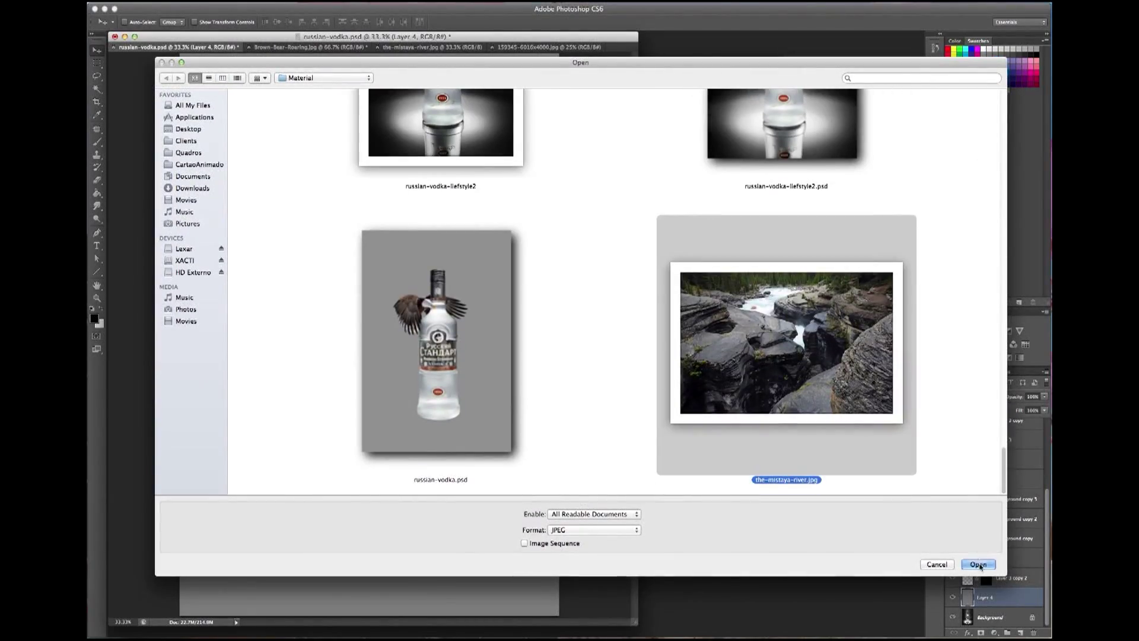
{"action": "left_click", "coordinate": [979, 564]}
Zoom in and begin tracing the foreground rock's edge with the Pen tool.
{"action": "key", "text": "z"}
{"action": "left_click_drag", "start_coordinate": [196, 201], "coordinate": [278, 198]}
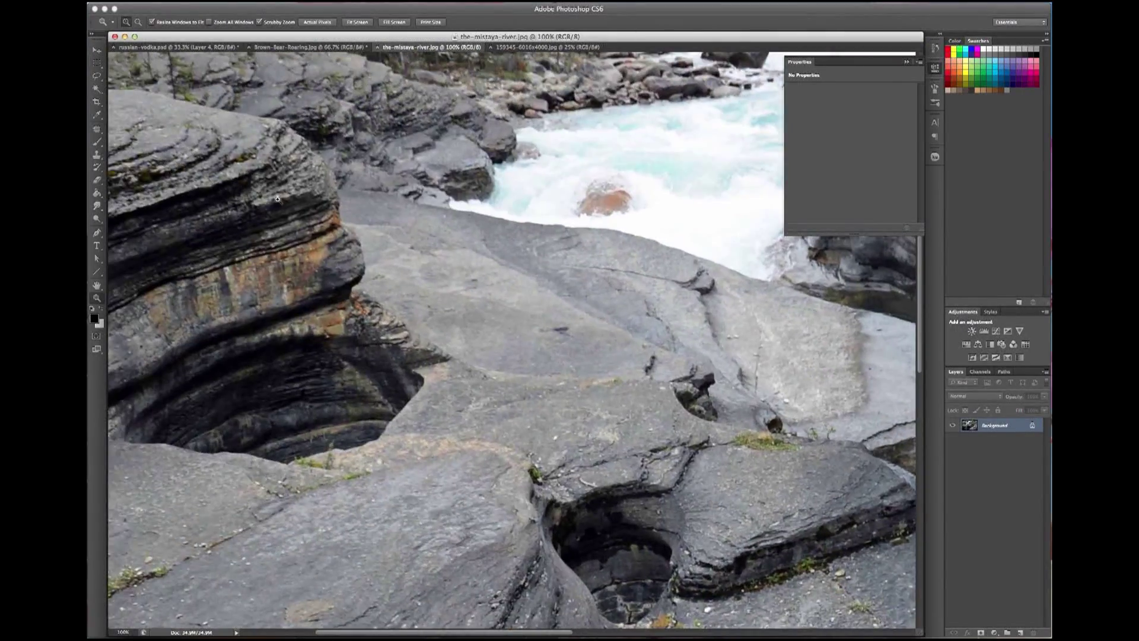
{"action": "key", "text": "p"}
{"action": "mouse_move", "coordinate": [238, 114]}
{"action": "left_mouse_down"}
{"action": "mouse_move", "coordinate": [356, 241]}
{"action": "mouse_move", "coordinate": [488, 303]}
{"action": "left_mouse_up"}
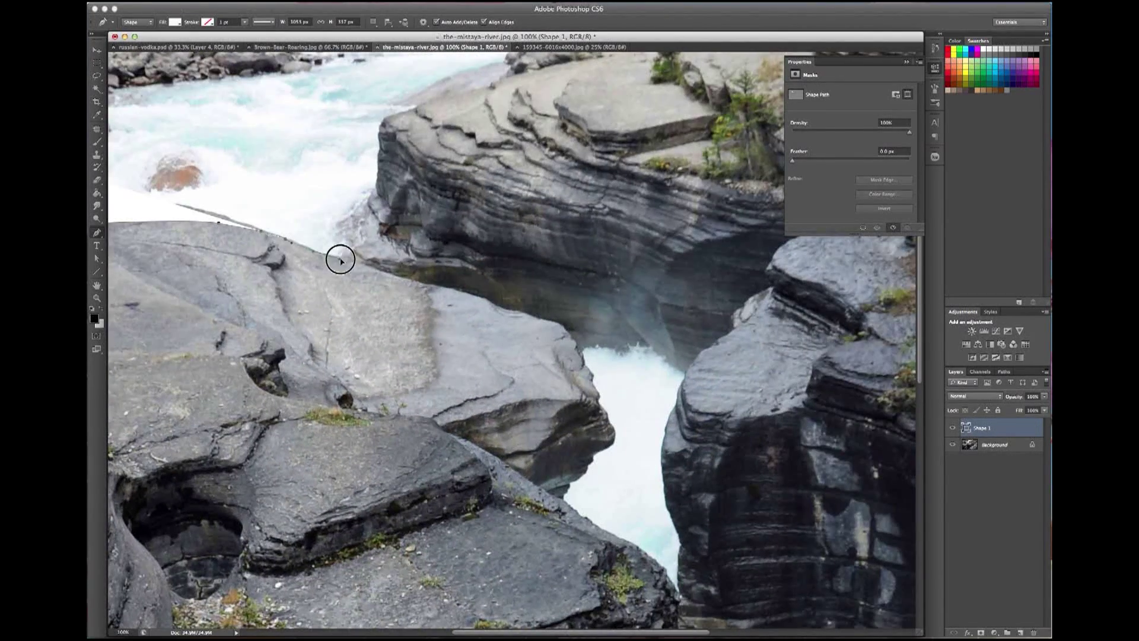
{"action": "mouse_move", "coordinate": [488, 303]}
{"action": "left_mouse_down"}
{"action": "mouse_move", "coordinate": [580, 350]}
{"action": "mouse_move", "coordinate": [596, 393]}
{"action": "mouse_move", "coordinate": [581, 480]}
{"action": "left_mouse_up"}
{"action": "left_click", "coordinate": [566, 488]}
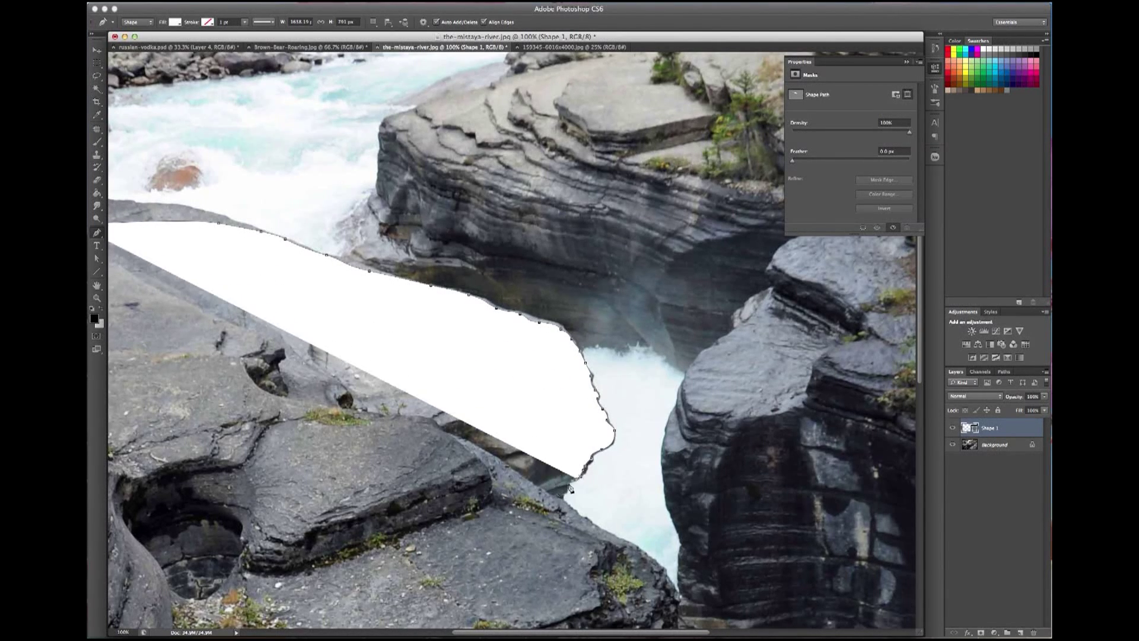
{"action": "left_click", "coordinate": [572, 510]}
{"action": "left_click_drag", "start_coordinate": [592, 529], "coordinate": [524, 414]}
{"action": "left_click", "coordinate": [537, 418]}
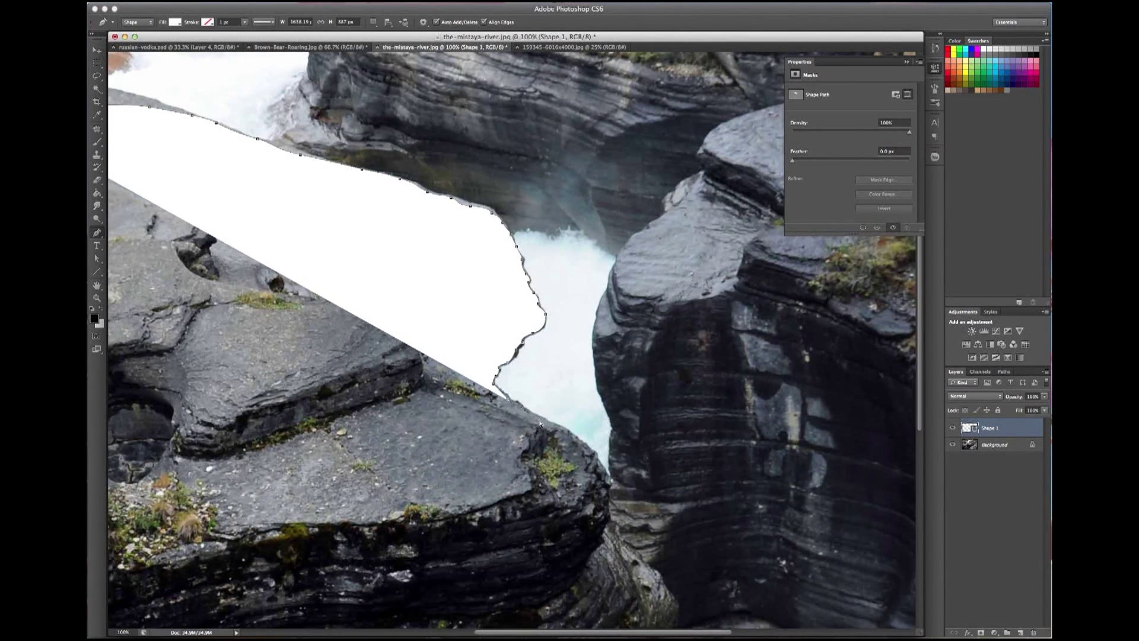
{"action": "left_click", "coordinate": [552, 424]}
{"action": "left_click", "coordinate": [575, 438]}
Finish the rock outline around its lower part and close it at the top-left.
{"action": "left_click", "coordinate": [607, 475]}
{"action": "left_click", "coordinate": [607, 499]}
{"action": "left_click", "coordinate": [607, 526]}
{"action": "left_click", "coordinate": [635, 560]}
{"action": "left_click_drag", "start_coordinate": [656, 575], "coordinate": [693, 433]}
{"action": "left_click", "coordinate": [688, 496]}
{"action": "left_click_drag", "start_coordinate": [629, 570], "coordinate": [800, 264]}
{"action": "left_click", "coordinate": [203, 439]}
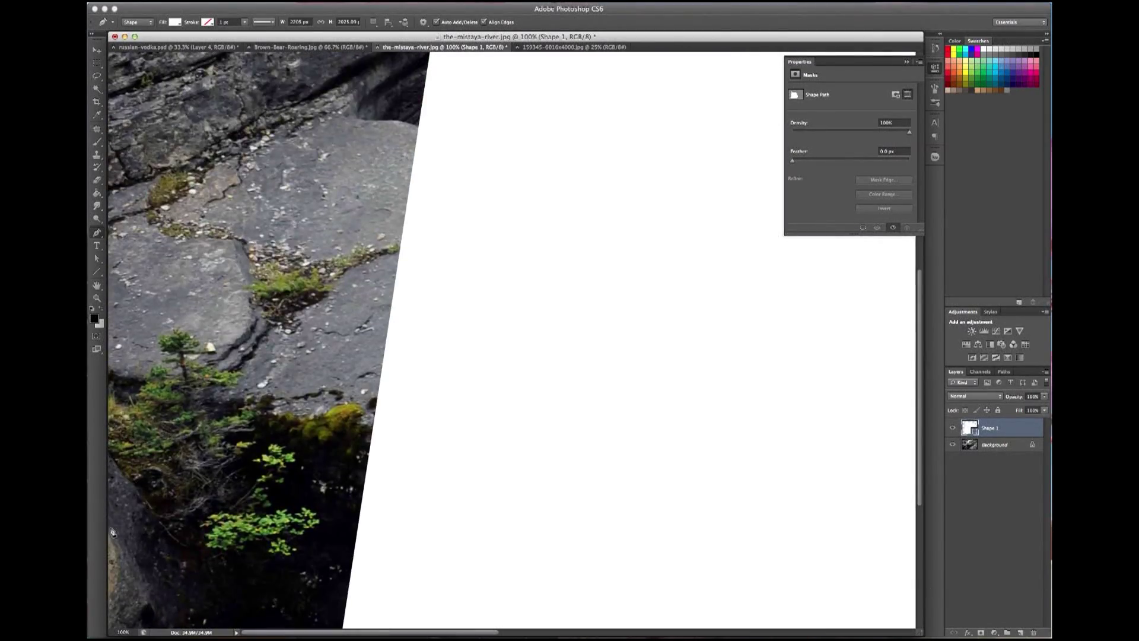
{"action": "left_click_drag", "start_coordinate": [136, 255], "coordinate": [135, 380]}
{"action": "left_click", "coordinate": [119, 176]}
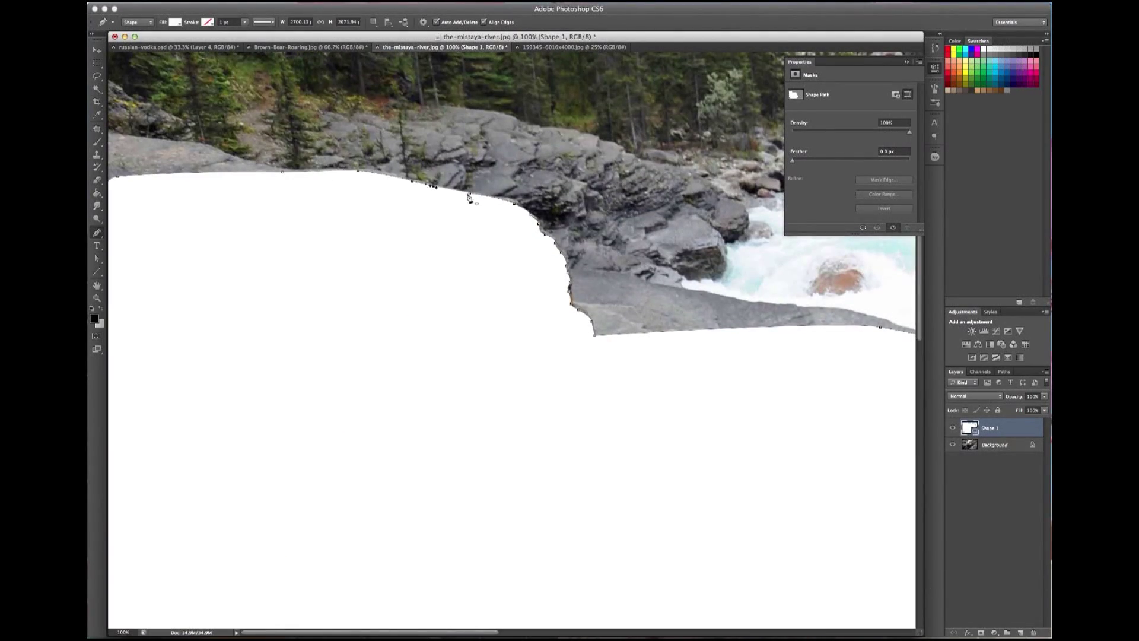
{"action": "left_click", "coordinate": [98, 298]}
{"action": "key", "text": "ctrl+minus"}
{"action": "key", "text": "ctrl+minus"}
{"action": "key", "text": "ctrl+minus"}
Mask the rock, save it as a PSD, and drag it into the vodka composition.
{"action": "key", "text": "ctrl+shift+s"}
{"action": "key", "text": "Return"}
{"action": "key", "text": "Return"}
{"action": "key", "text": "m"}
{"action": "left_click_drag", "start_coordinate": [554, 123], "coordinate": [465, 470]}
{"action": "left_click", "coordinate": [548, 123]}
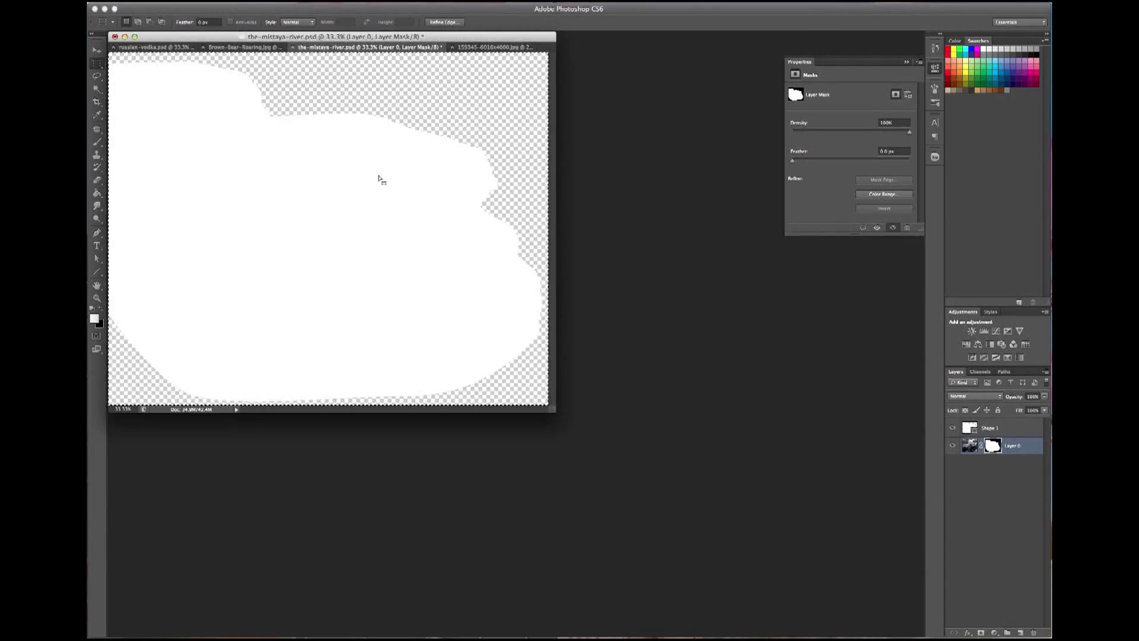
{"action": "key", "text": "ctrl+2"}
{"action": "key", "text": "v"}
{"action": "left_click_drag", "start_coordinate": [382, 178], "coordinate": [407, 209]}
Place the rocks beneath the bottle and add the mountain photo, scaled down behind them.
{"action": "left_click_drag", "start_coordinate": [546, 237], "coordinate": [537, 468]}
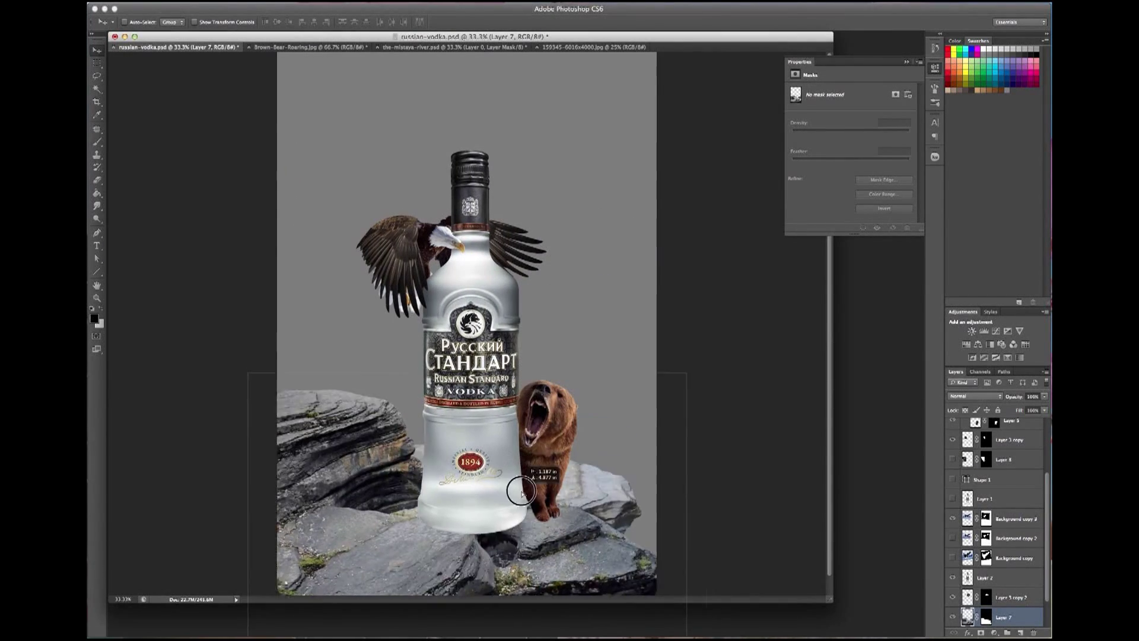
{"action": "left_click_drag", "start_coordinate": [537, 469], "coordinate": [536, 449]}
{"action": "left_click_drag", "start_coordinate": [623, 238], "coordinate": [173, 58]}
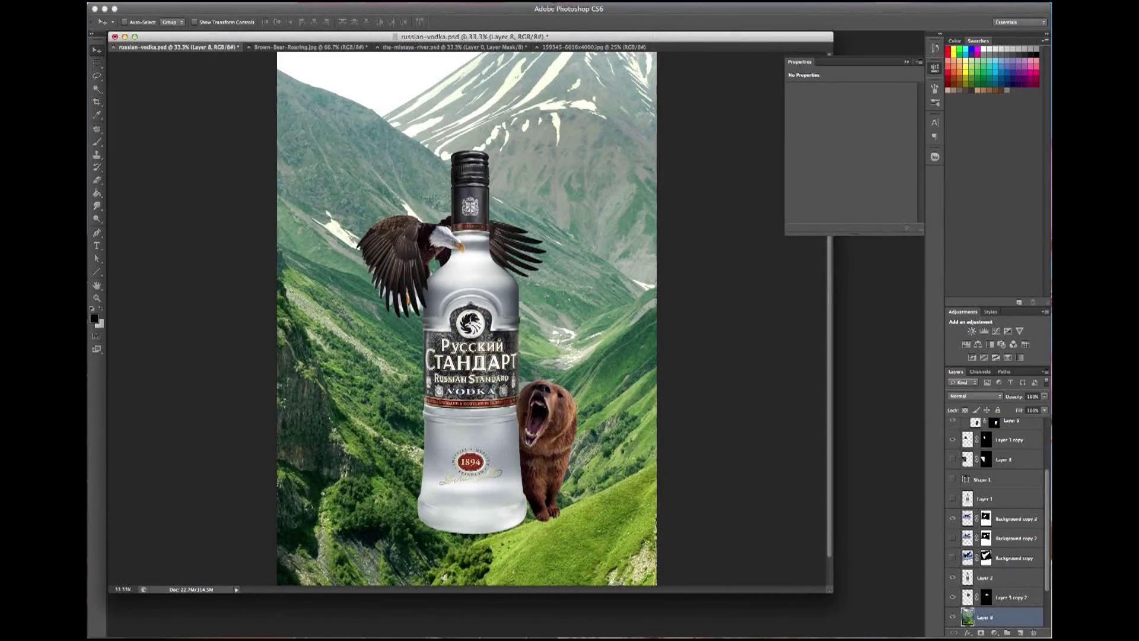
{"action": "mouse_move", "coordinate": [172, 58]}
{"action": "left_mouse_down"}
{"action": "mouse_move", "coordinate": [353, 277]}
{"action": "mouse_move", "coordinate": [355, 185]}
{"action": "mouse_move", "coordinate": [356, 208]}
{"action": "left_mouse_up"}
{"action": "key", "text": "ctrl+t"}
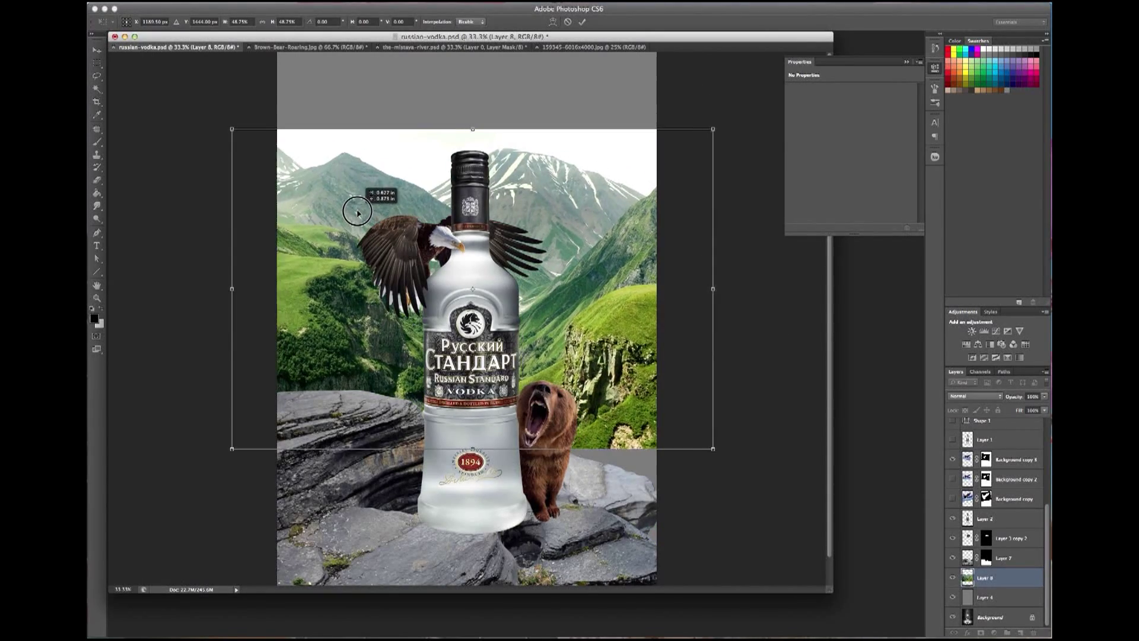
{"action": "left_click_drag", "start_coordinate": [711, 135], "coordinate": [684, 154]}
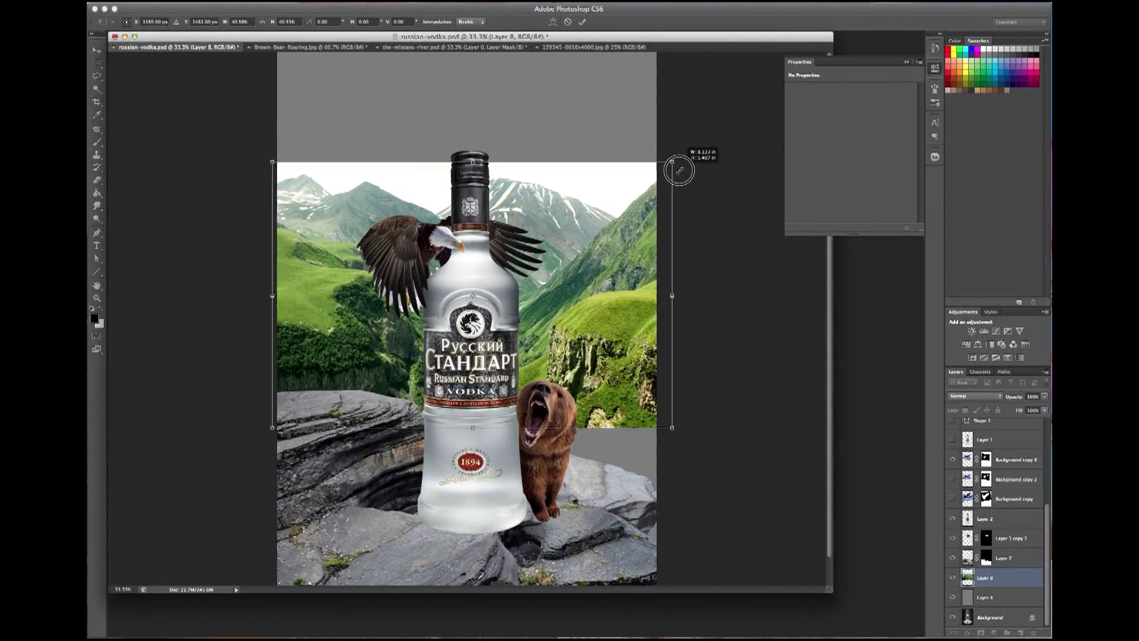
{"action": "key", "text": "Return"}
Scale down the rock layer and shift it right under the bottle and bear.
{"action": "left_click", "coordinate": [955, 559]}
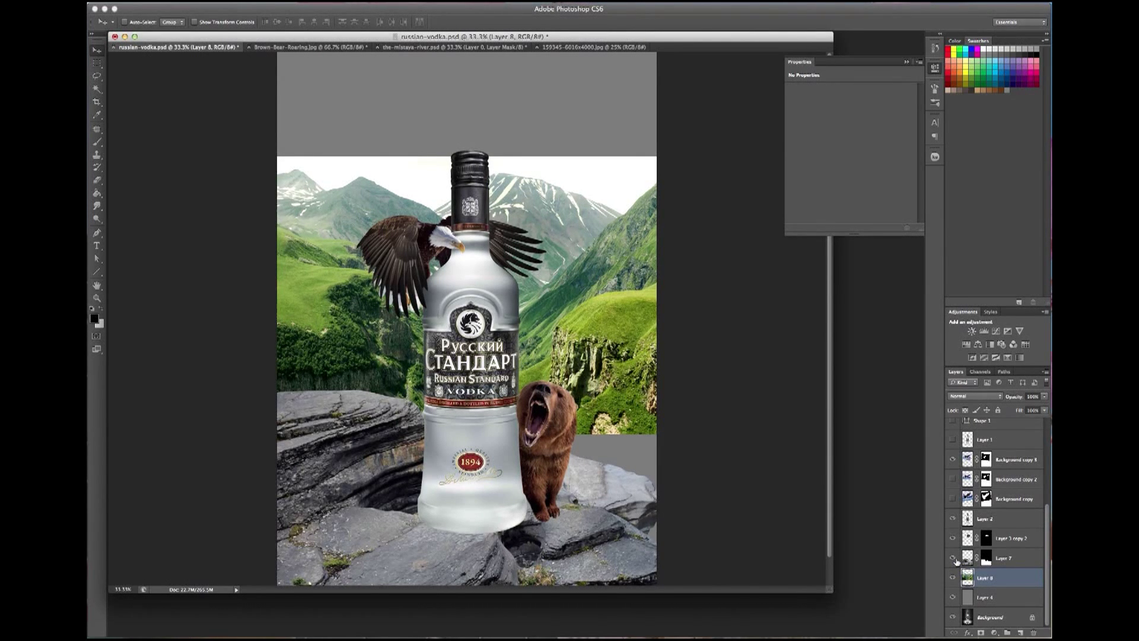
{"action": "right_click", "coordinate": [624, 505]}
{"action": "left_click", "coordinate": [629, 508]}
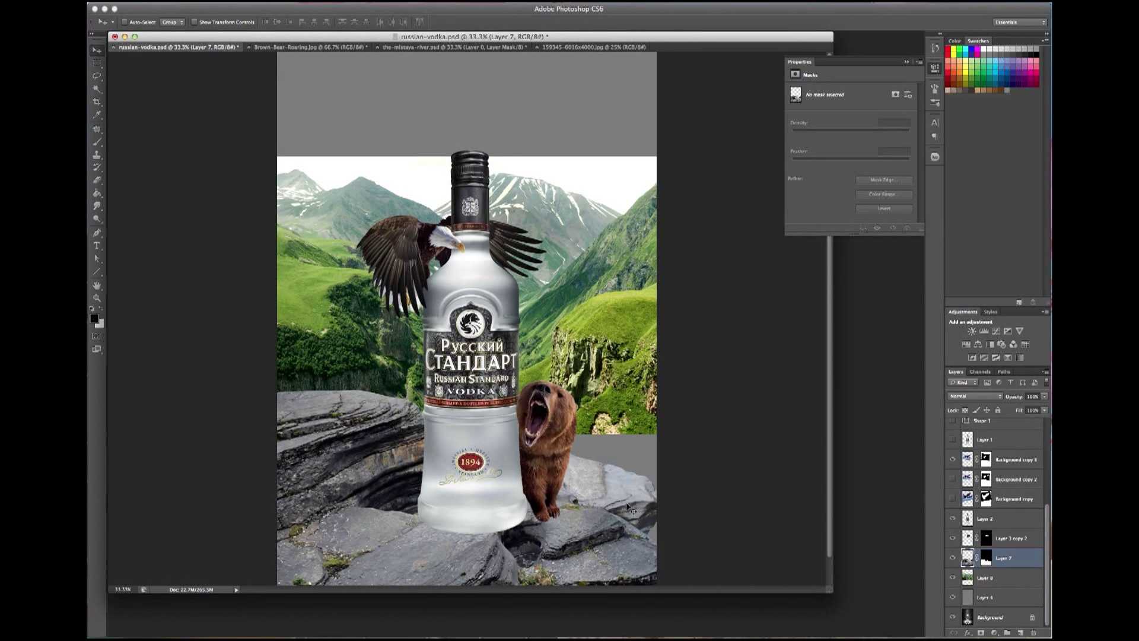
{"action": "key", "text": "ctrl+t"}
{"action": "left_click_drag", "start_coordinate": [274, 378], "coordinate": [318, 414]}
{"action": "left_click_drag", "start_coordinate": [579, 496], "coordinate": [605, 492]}
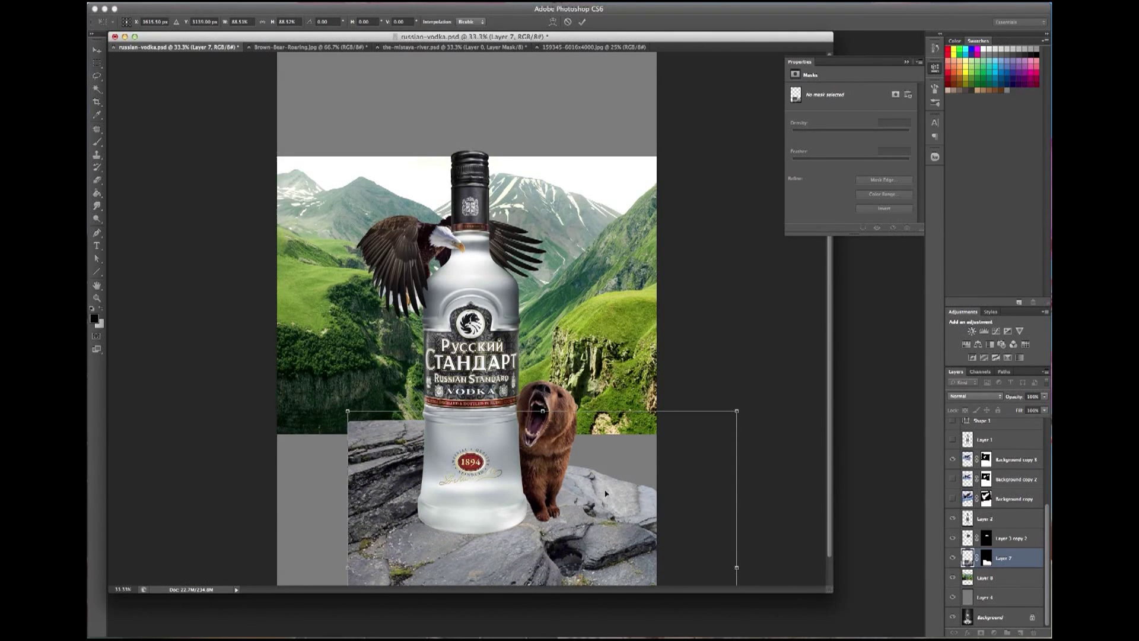
{"action": "key", "text": "Return"}
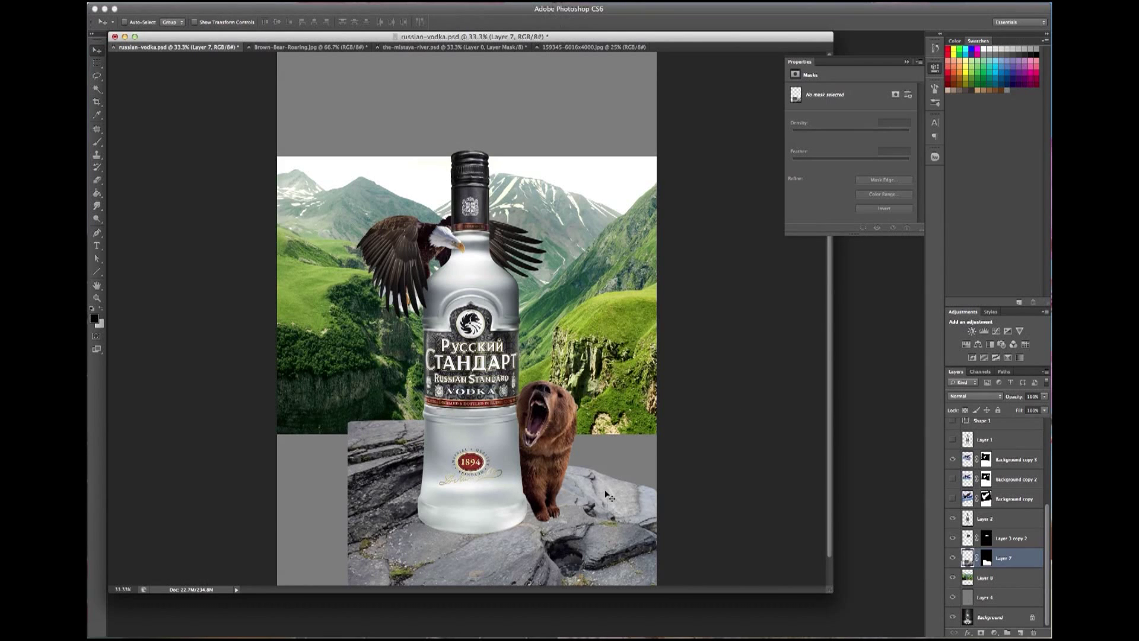
Duplicate the rock layer, flip the copy horizontally and move it left.
{"action": "right_click", "coordinate": [376, 488]}
{"action": "left_click", "coordinate": [395, 505]}
{"action": "key", "text": "ctrl+j"}
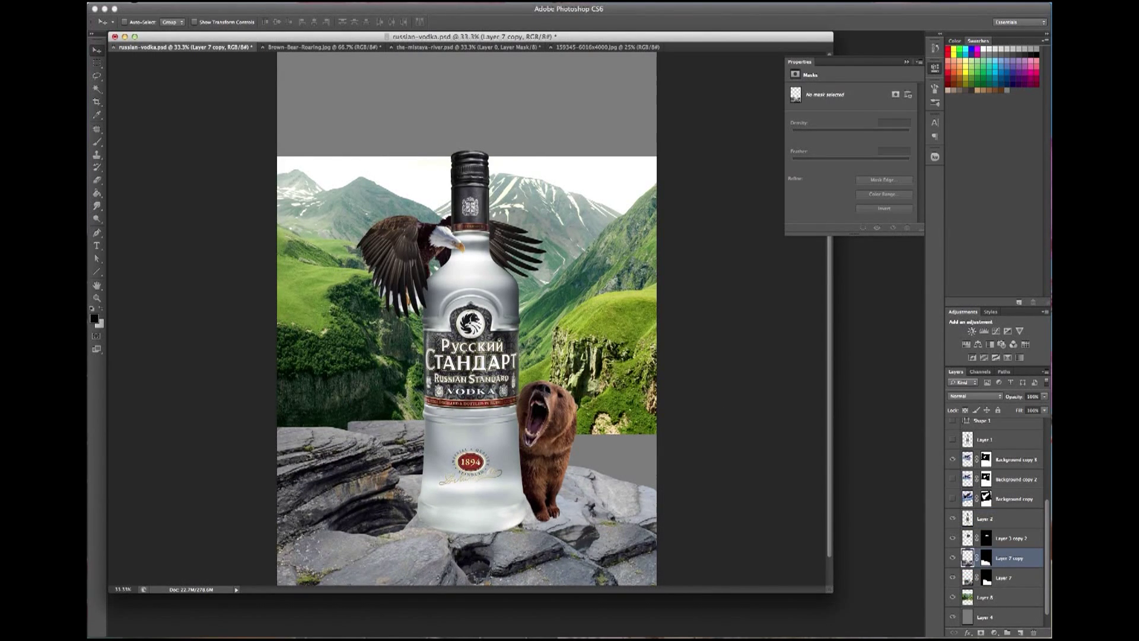
{"action": "left_click", "coordinate": [140, 2]}
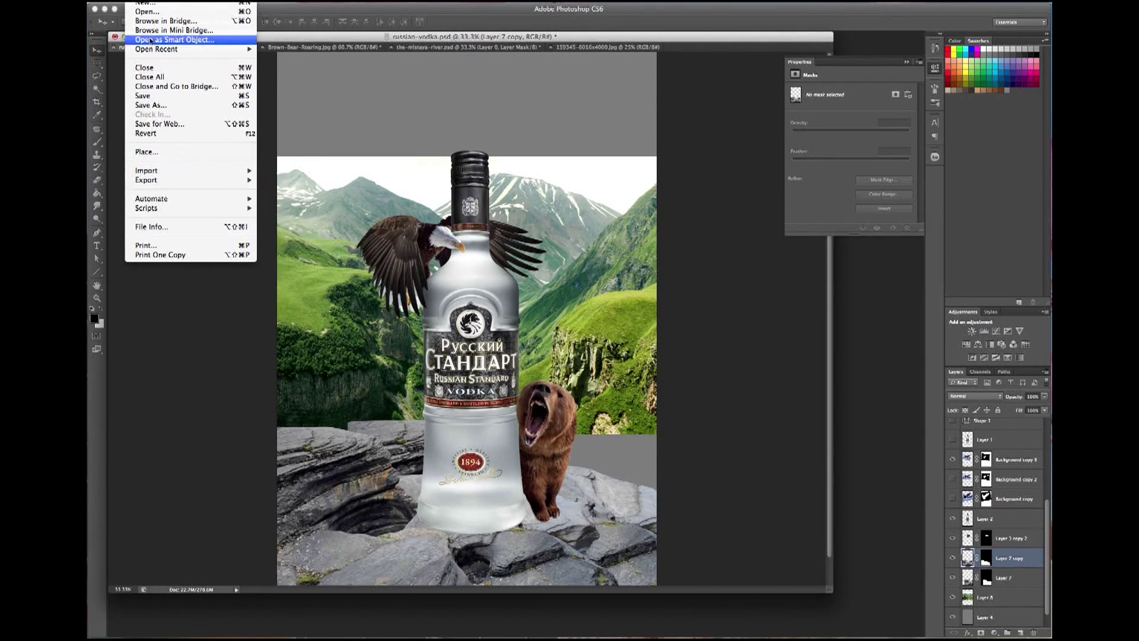
{"action": "left_click", "coordinate": [297, 326]}
{"action": "left_click_drag", "start_coordinate": [500, 500], "coordinate": [216, 493]}
Rotate the copy about −22.7°, scale its width to ~95.7%, and place it lower-left.
{"action": "key", "text": "ctrl+t"}
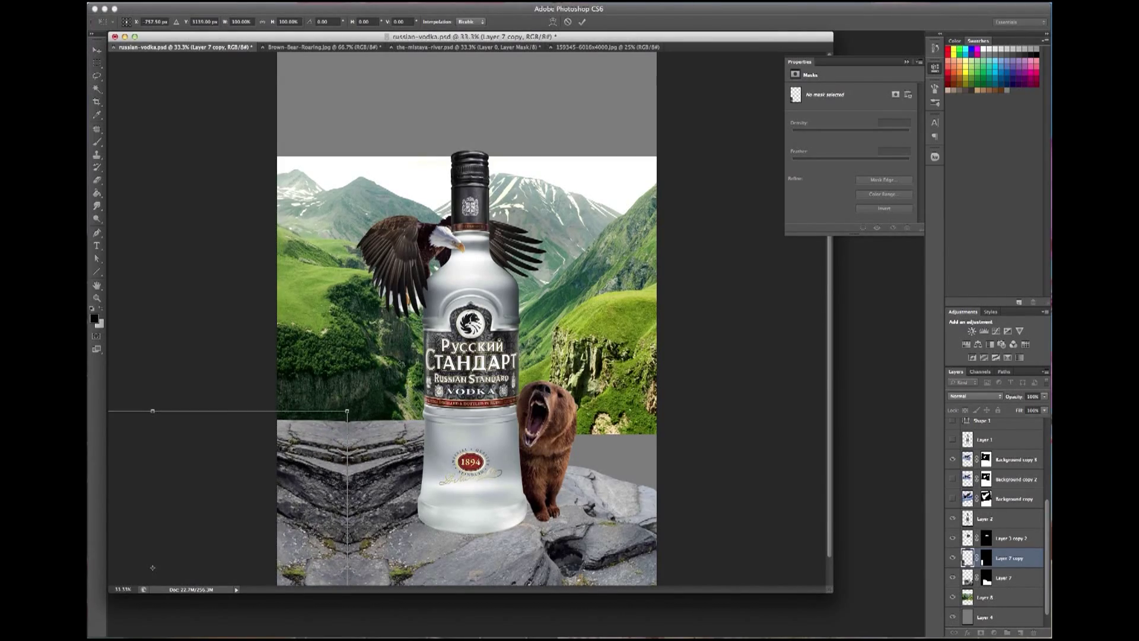
{"action": "key", "text": "ctrl+plus"}
{"action": "scroll", "coordinate": [262, 325], "scroll_direction": "up", "scroll_amount": 2}
{"action": "scroll", "coordinate": [261, 324], "scroll_direction": "down", "scroll_amount": 5}
{"action": "left_click_drag", "start_coordinate": [255, 332], "coordinate": [280, 293]}
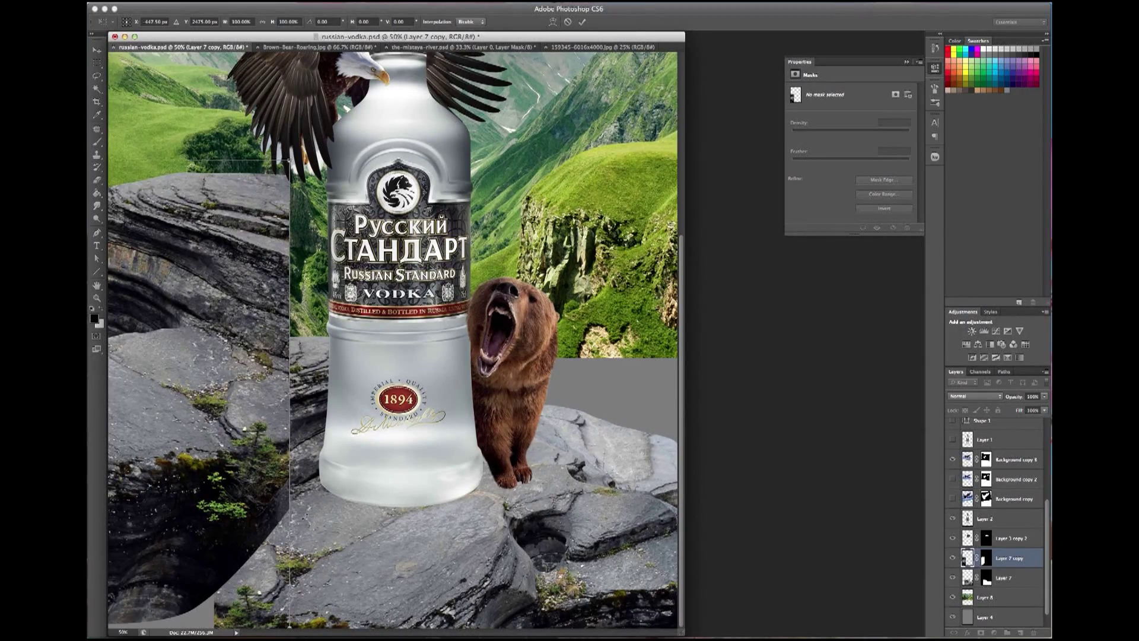
{"action": "left_click_drag", "start_coordinate": [277, 498], "coordinate": [292, 461]}
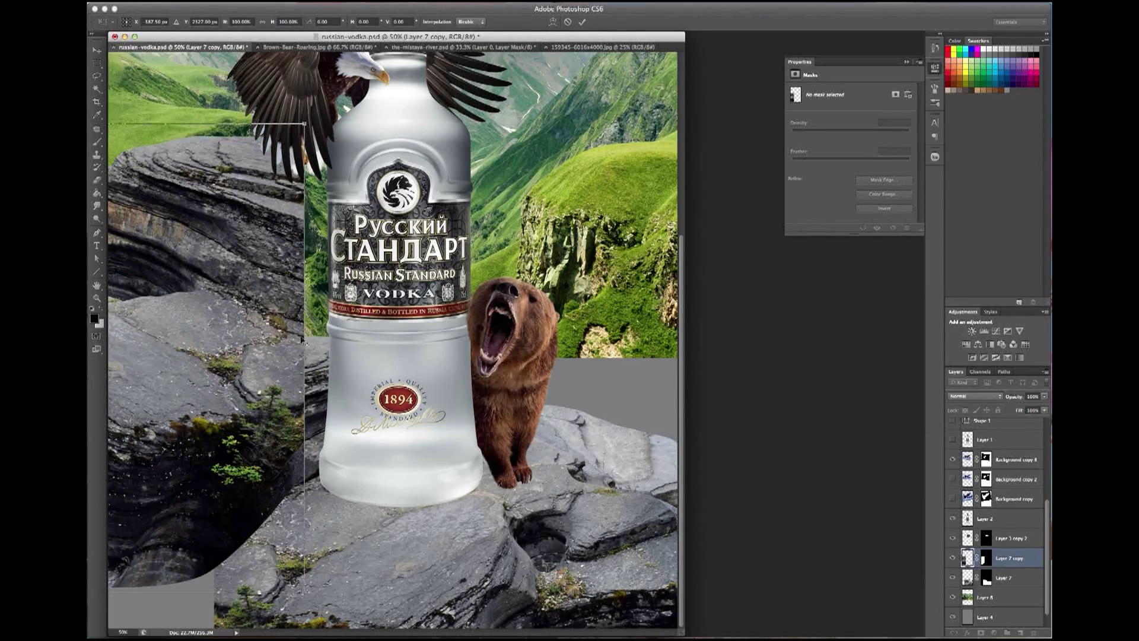
{"action": "mouse_move", "coordinate": [304, 362]}
{"action": "left_mouse_down"}
{"action": "mouse_move", "coordinate": [182, 140]}
{"action": "mouse_move", "coordinate": [119, 493]}
{"action": "mouse_move", "coordinate": [132, 494]}
{"action": "left_mouse_up"}
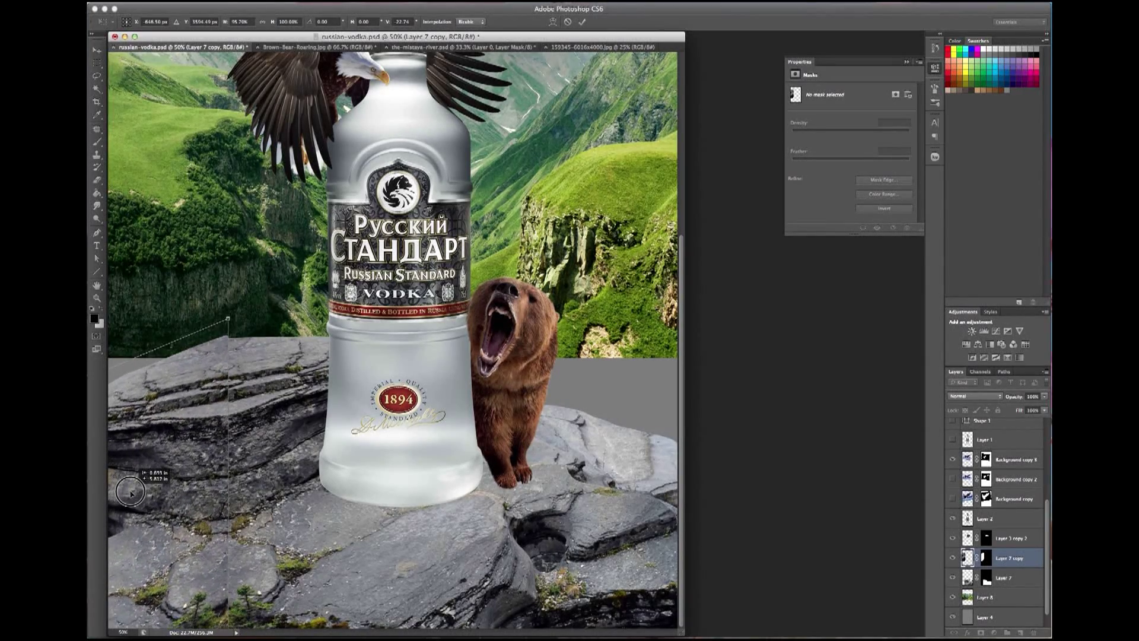
{"action": "key", "text": "Return"}
{"action": "key", "text": "z"}
{"action": "left_click", "coordinate": [216, 340]}
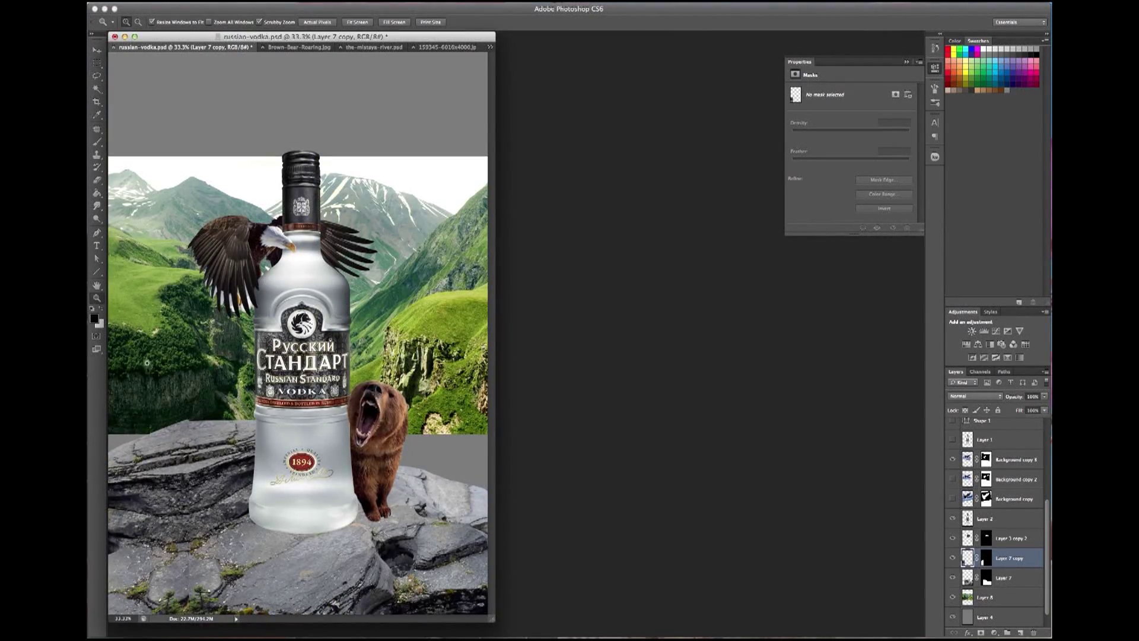
Zoom in on the bottle base and target Layer 7 copy's mask with a 108 px brush.
{"action": "left_click", "coordinate": [169, 366]}
{"action": "scroll", "coordinate": [444, 361], "scroll_direction": "down", "scroll_amount": 10}
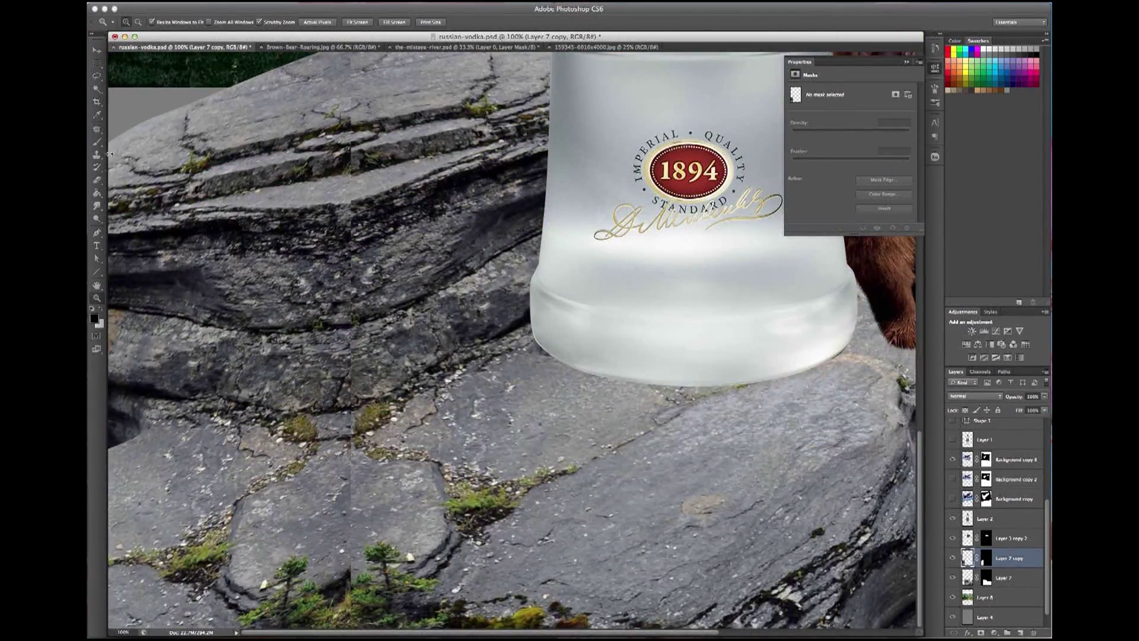
{"action": "left_click", "coordinate": [96, 144]}
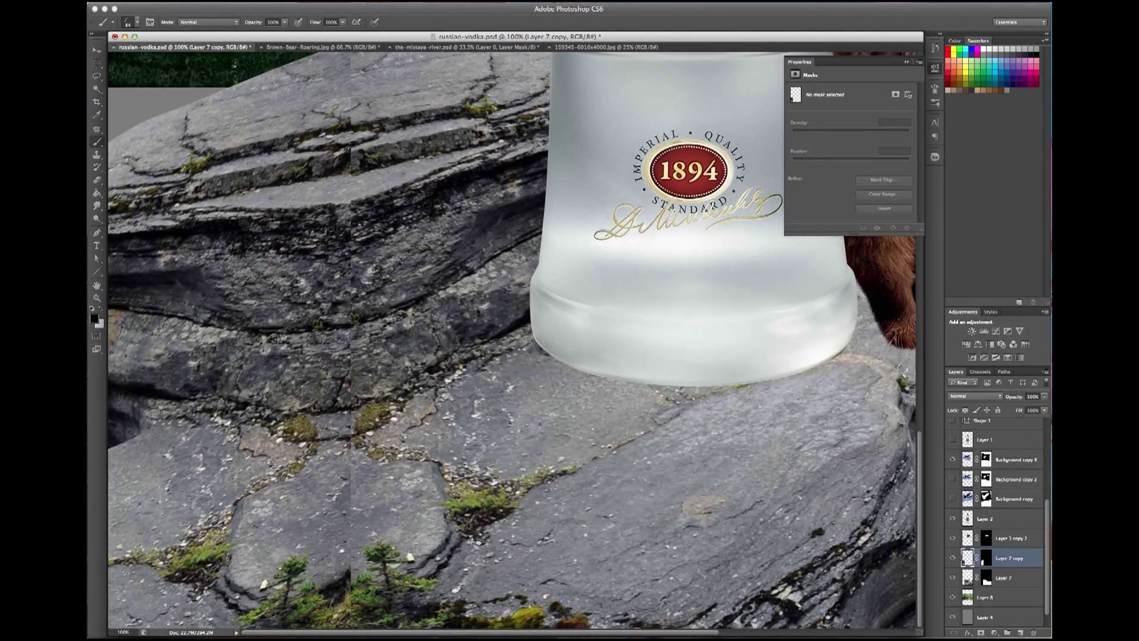
{"action": "left_click", "coordinate": [987, 562]}
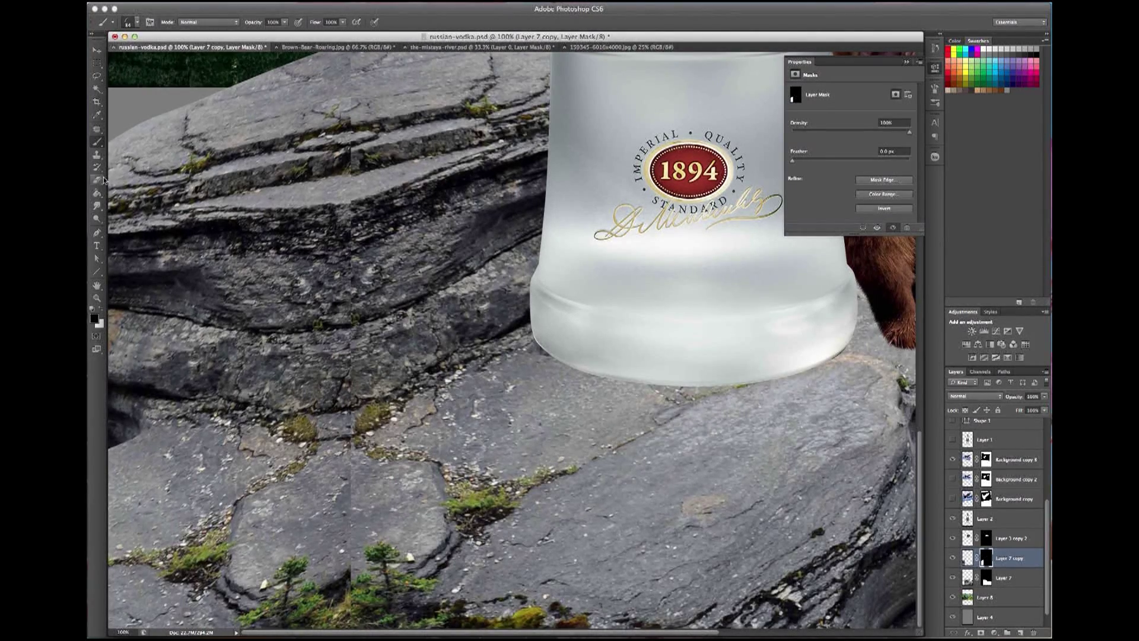
{"action": "right_click", "coordinate": [505, 331]}
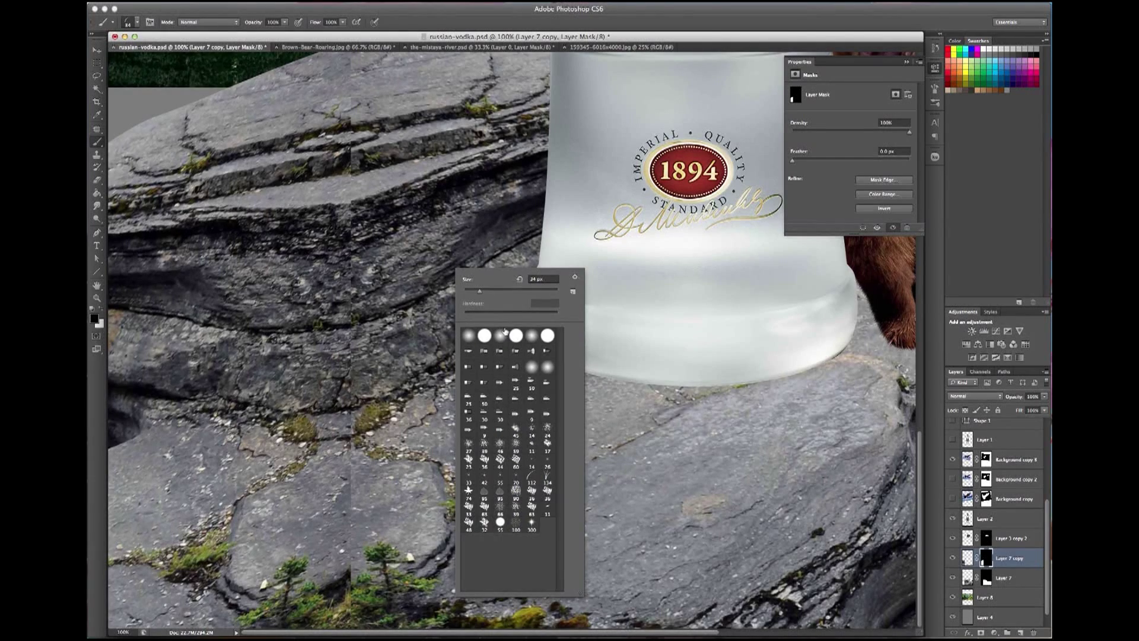
{"action": "left_click_drag", "start_coordinate": [486, 291], "coordinate": [507, 291]}
{"action": "key", "text": "Return"}
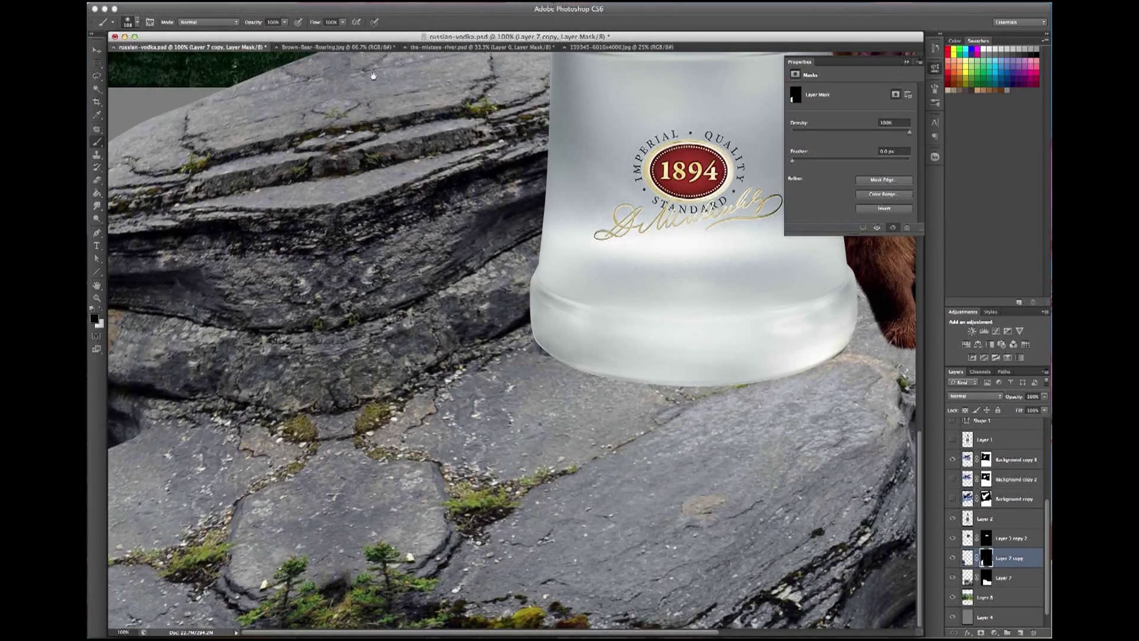
Paint the rock's top edge on the mask, then zoom out to the whole composition.
{"action": "scroll", "coordinate": [369, 276], "scroll_direction": "up", "scroll_amount": 5}
{"action": "mouse_move", "coordinate": [354, 225]}
{"action": "left_mouse_down"}
{"action": "mouse_move", "coordinate": [300, 229]}
{"action": "mouse_move", "coordinate": [367, 225]}
{"action": "left_mouse_up"}
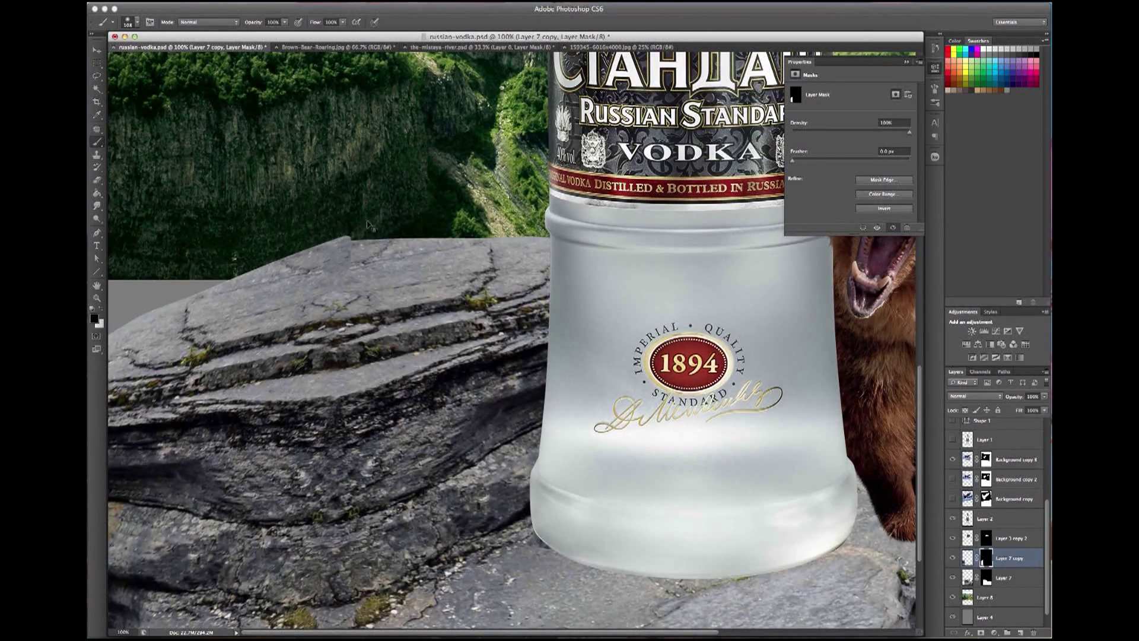
{"action": "left_click", "coordinate": [98, 300]}
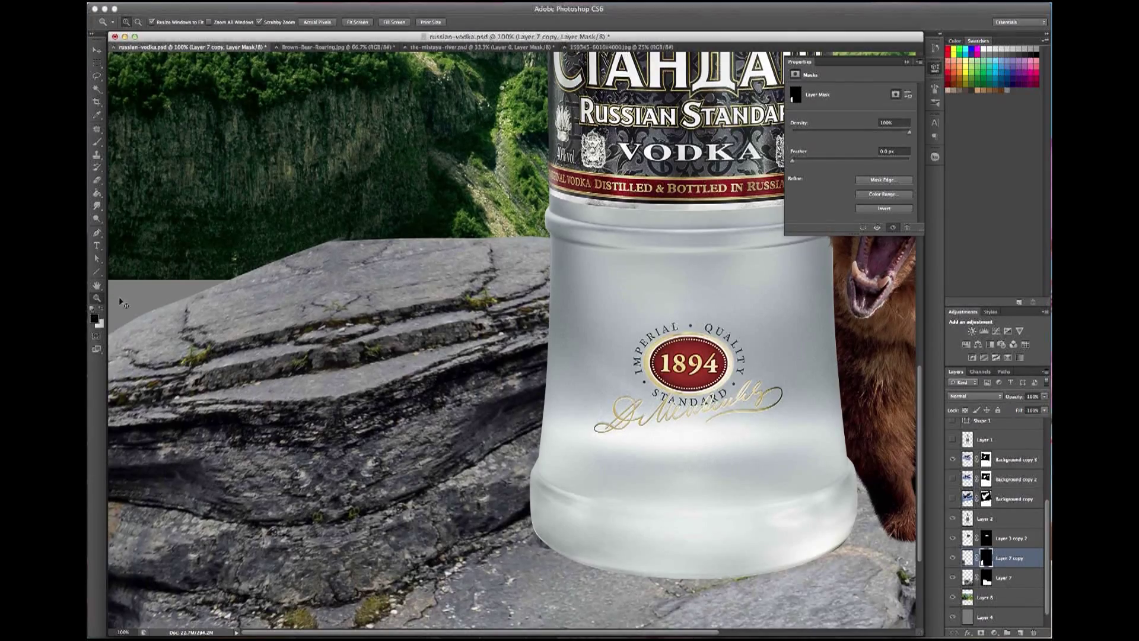
{"action": "key", "text": "ctrl+minus"}
{"action": "key", "text": "ctrl+minus"}
{"action": "key", "text": "ctrl+minus"}
{"action": "left_click_drag", "start_coordinate": [497, 622], "coordinate": [775, 599]}
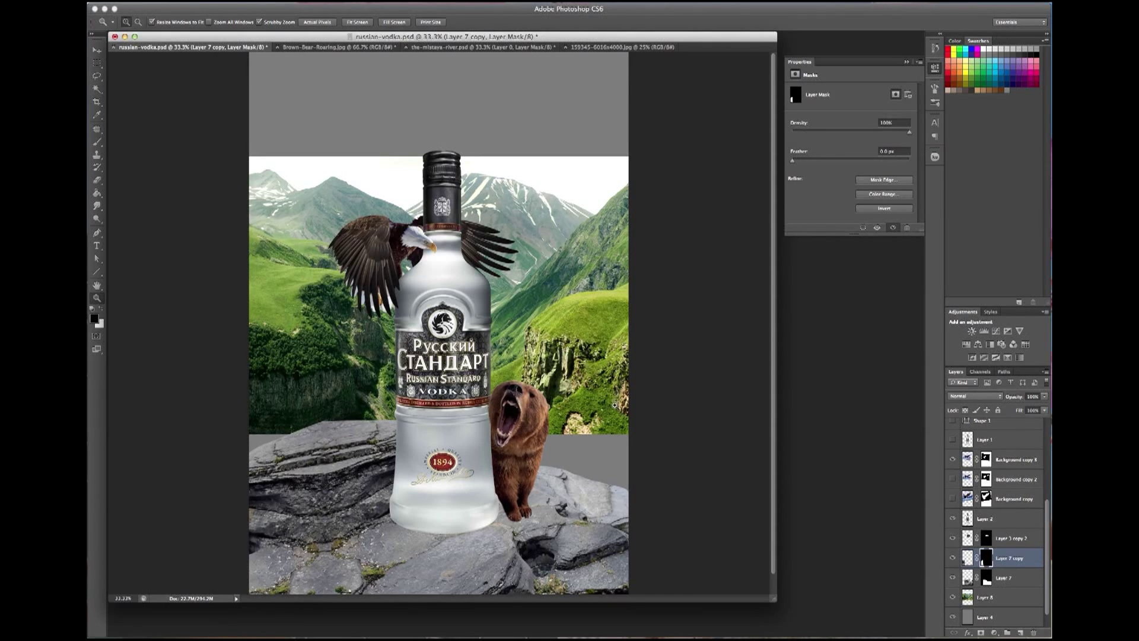
Close the-mistaya-river document and reopen the-mistaya-river.psd.
{"action": "left_click", "coordinate": [597, 47]}
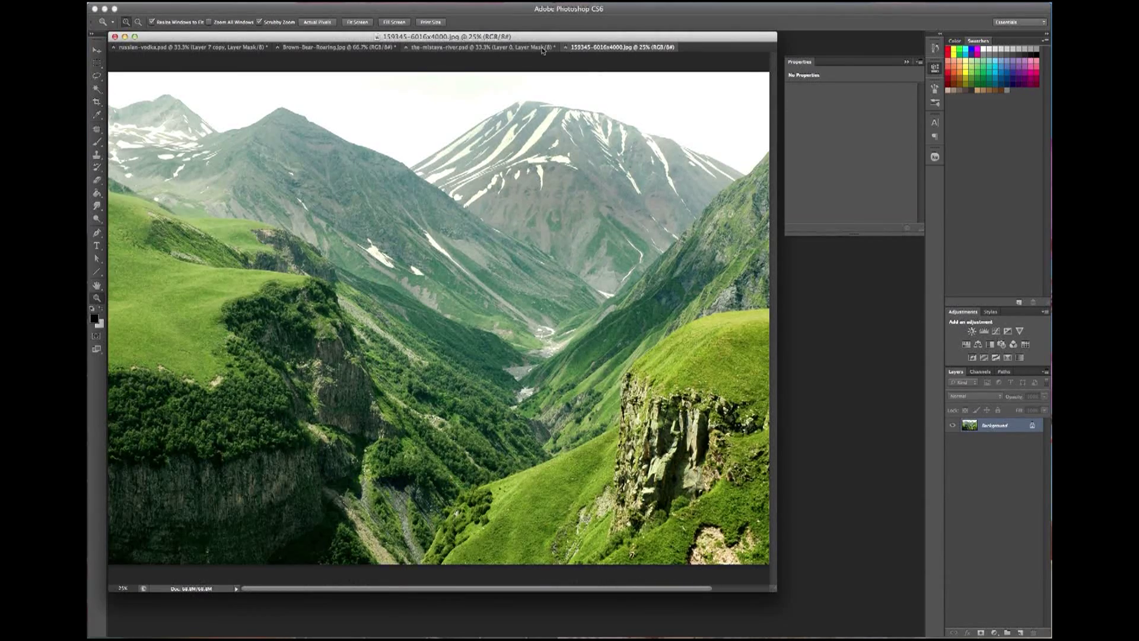
{"action": "left_click", "coordinate": [521, 47]}
{"action": "left_click", "coordinate": [407, 47]}
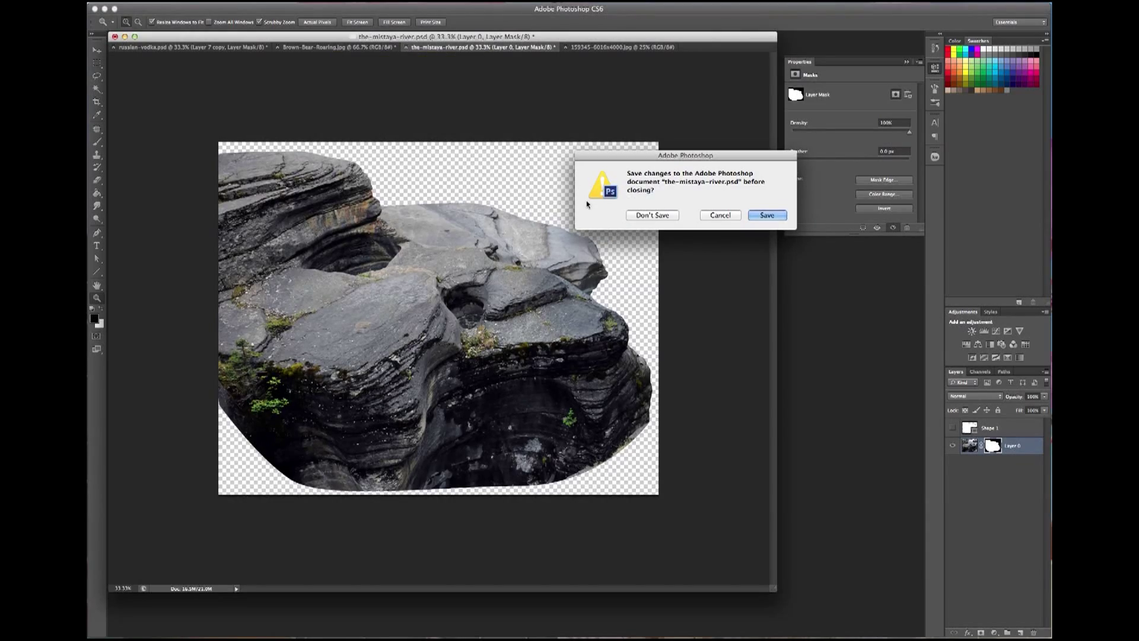
{"action": "left_click", "coordinate": [650, 216]}
{"action": "key", "text": "super+o"}
{"action": "scroll", "coordinate": [603, 204], "scroll_direction": "down", "scroll_amount": 5}
{"action": "scroll", "coordinate": [809, 310], "scroll_direction": "down", "scroll_amount": 10}
{"action": "double_click", "coordinate": [425, 360]}
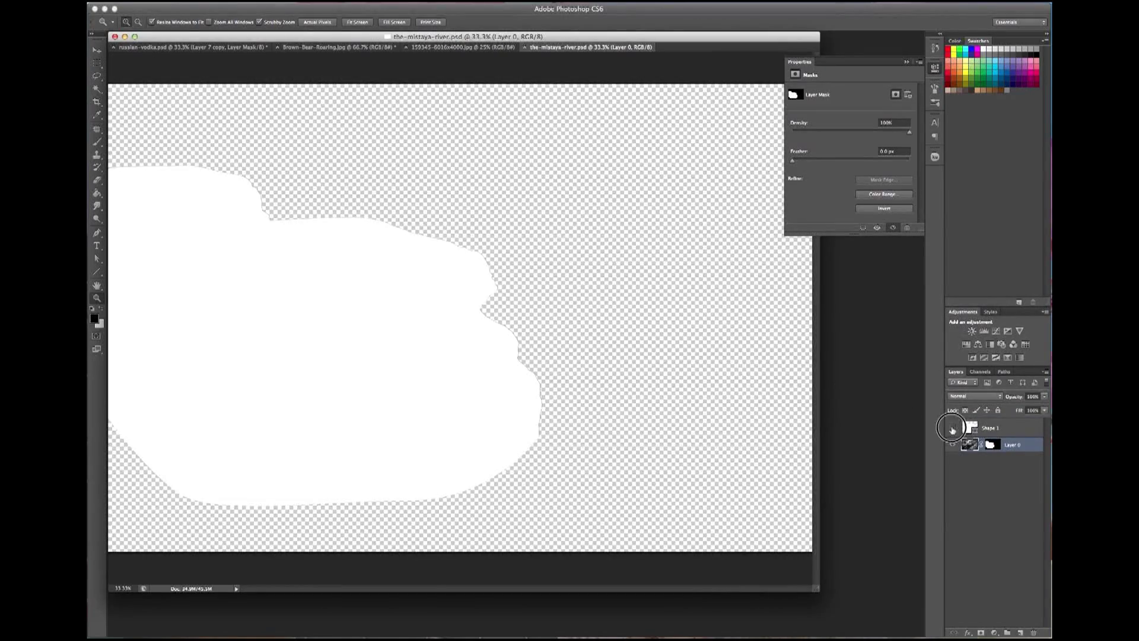
Hide Shape 1 and delete Layer 0's mask without applying it.
{"action": "left_click", "coordinate": [952, 429]}
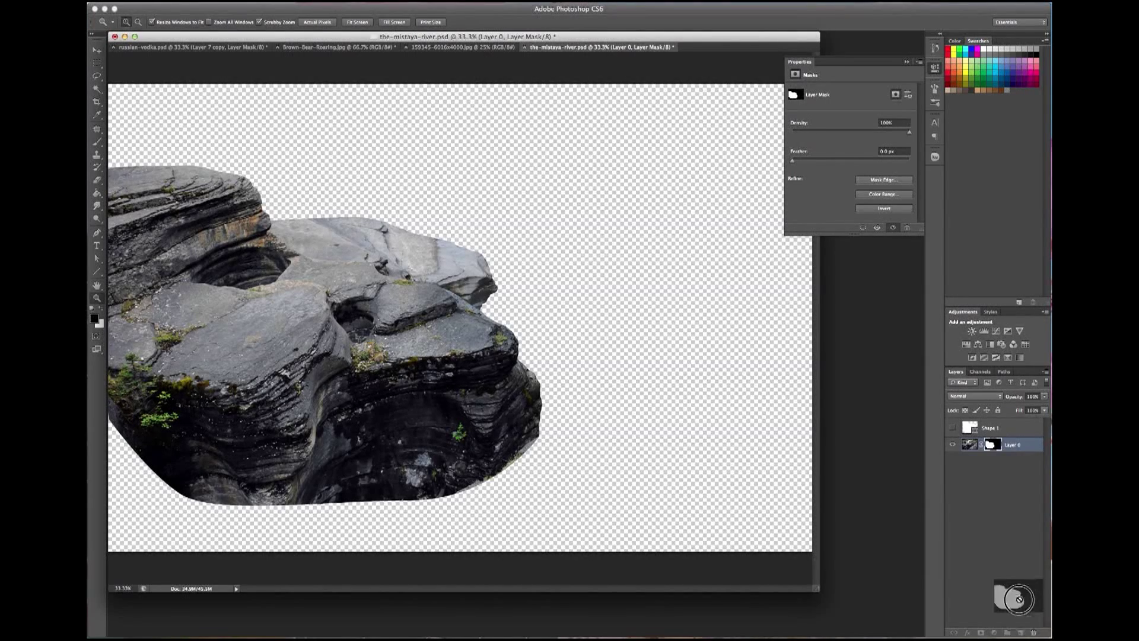
{"action": "left_click_drag", "start_coordinate": [989, 445], "coordinate": [1033, 632]}
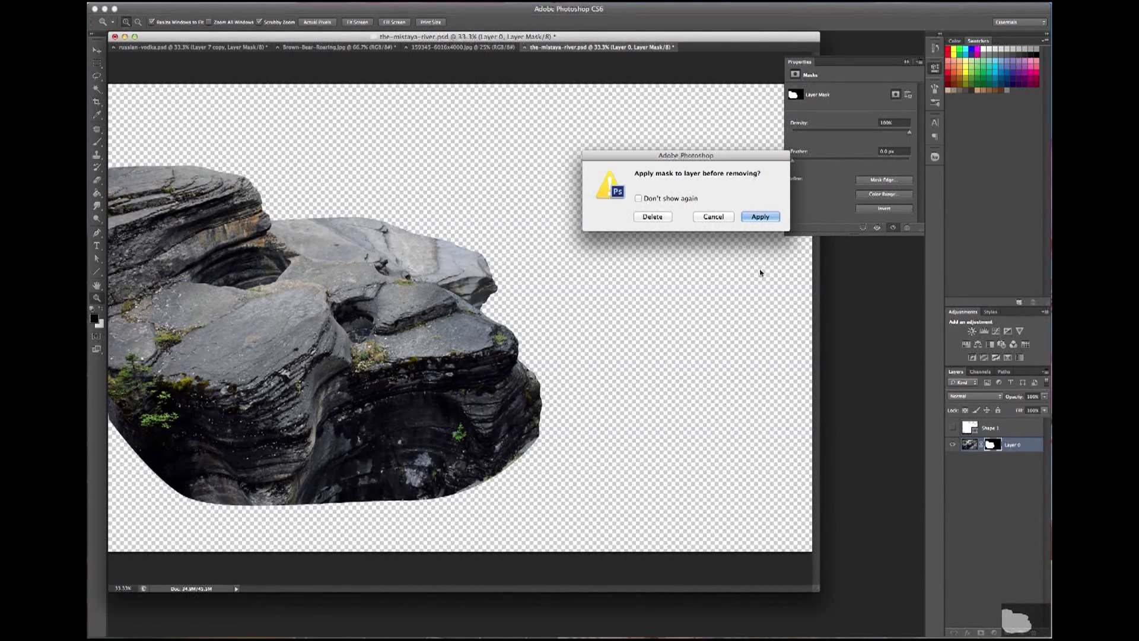
{"action": "left_click", "coordinate": [768, 218]}
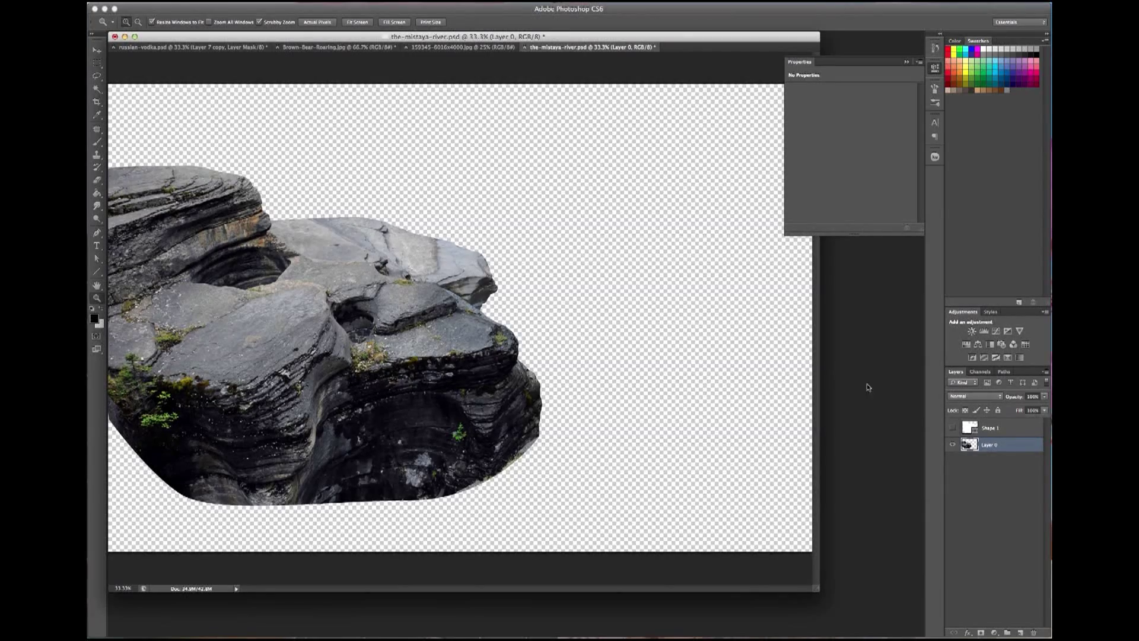
{"action": "key", "text": "ctrl+z"}
{"action": "left_click_drag", "start_coordinate": [986, 444], "coordinate": [1033, 632]}
{"action": "left_click", "coordinate": [658, 217]}
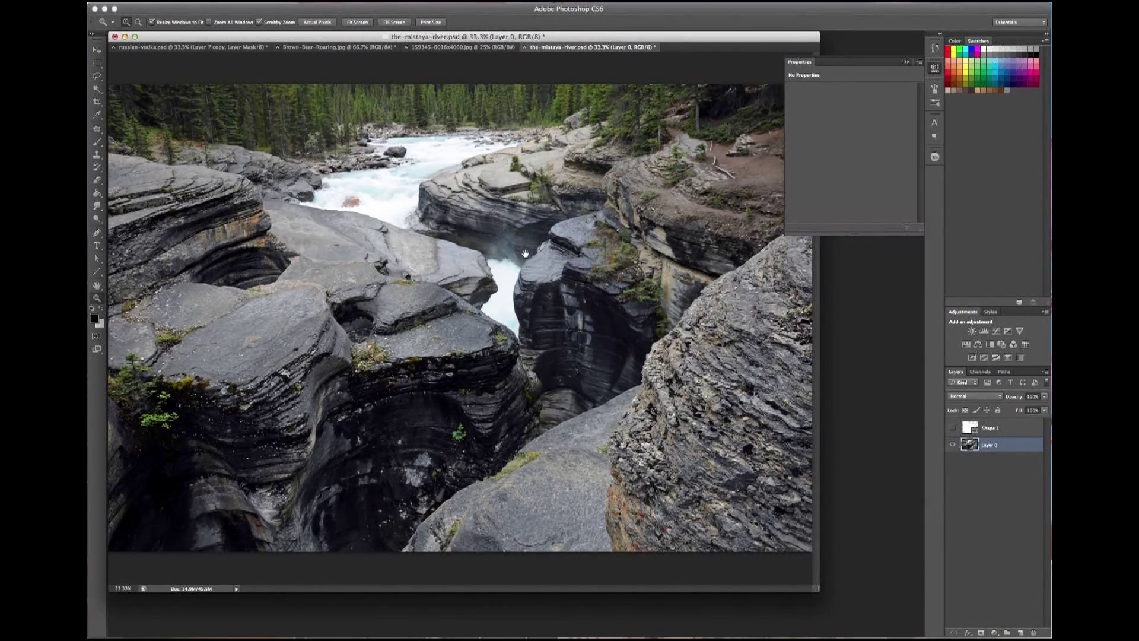
Save and close the Brown-Bear-Roaring document.
{"action": "left_click", "coordinate": [335, 47]}
{"action": "left_click", "coordinate": [278, 47]}
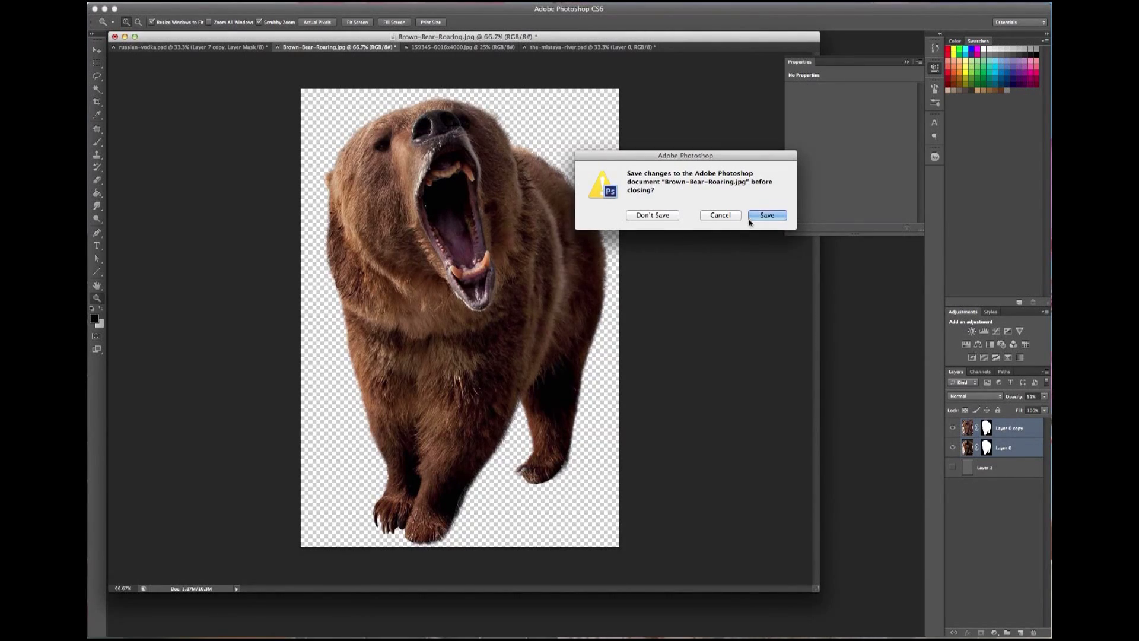
{"action": "left_click", "coordinate": [752, 222]}
{"action": "left_click", "coordinate": [864, 437]}
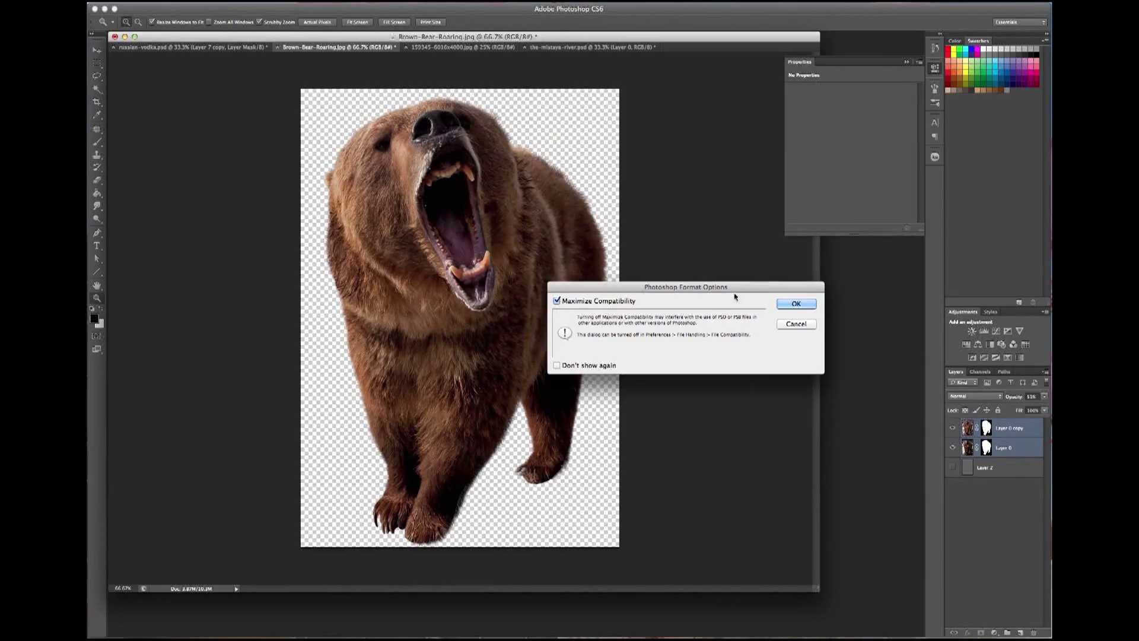
{"action": "left_click", "coordinate": [795, 303]}
{"action": "left_click", "coordinate": [225, 48]}
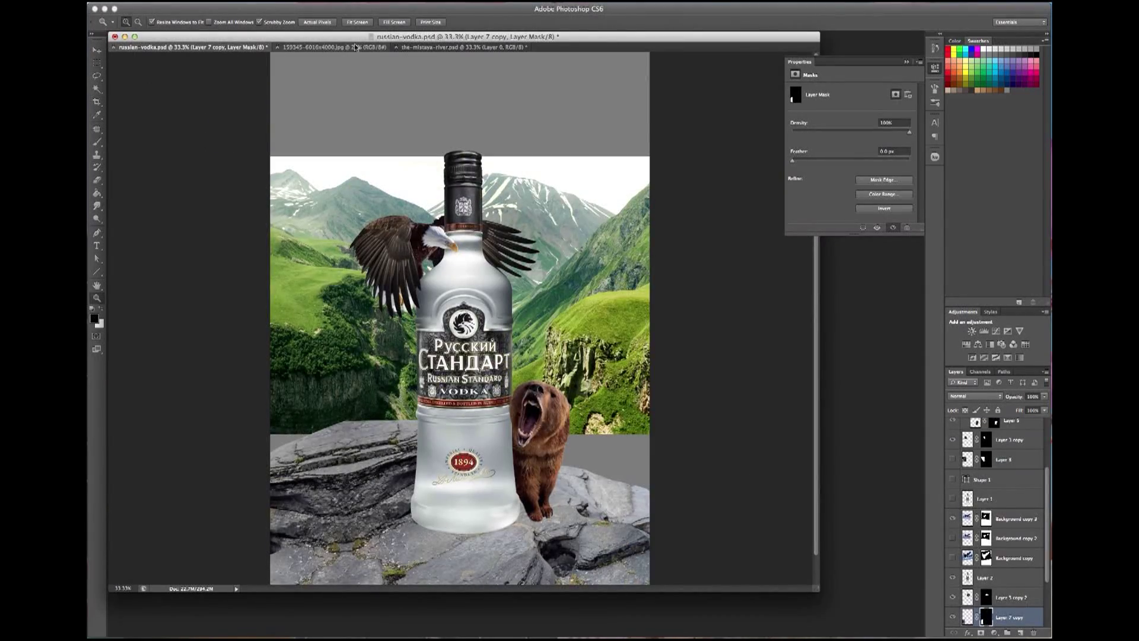
{"action": "left_click", "coordinate": [422, 47]}
In russian-vodka.psd, move Layer 7 left and up.
{"action": "left_click", "coordinate": [231, 50]}
{"action": "left_click", "coordinate": [96, 50]}
{"action": "right_click", "coordinate": [595, 474]}
{"action": "left_click", "coordinate": [617, 493]}
{"action": "left_click_drag", "start_coordinate": [593, 492], "coordinate": [346, 446]}
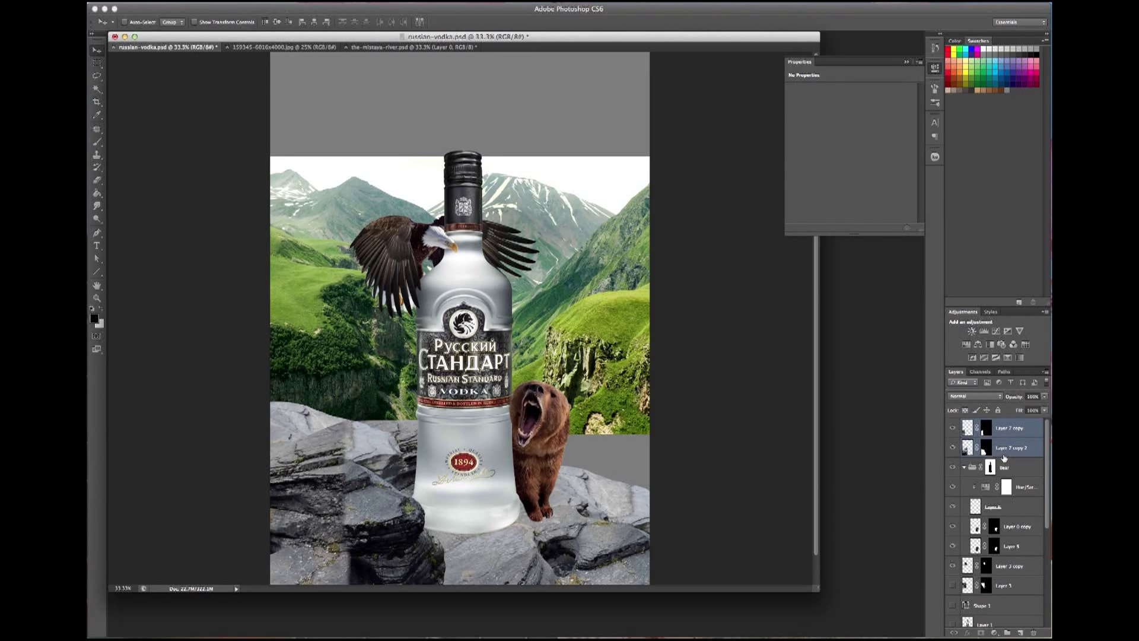
Raise Layer 7 copy 2 above Layer 7 copy and target its mask with the Brush.
{"action": "right_click", "coordinate": [299, 413]}
{"action": "left_click", "coordinate": [318, 429]}
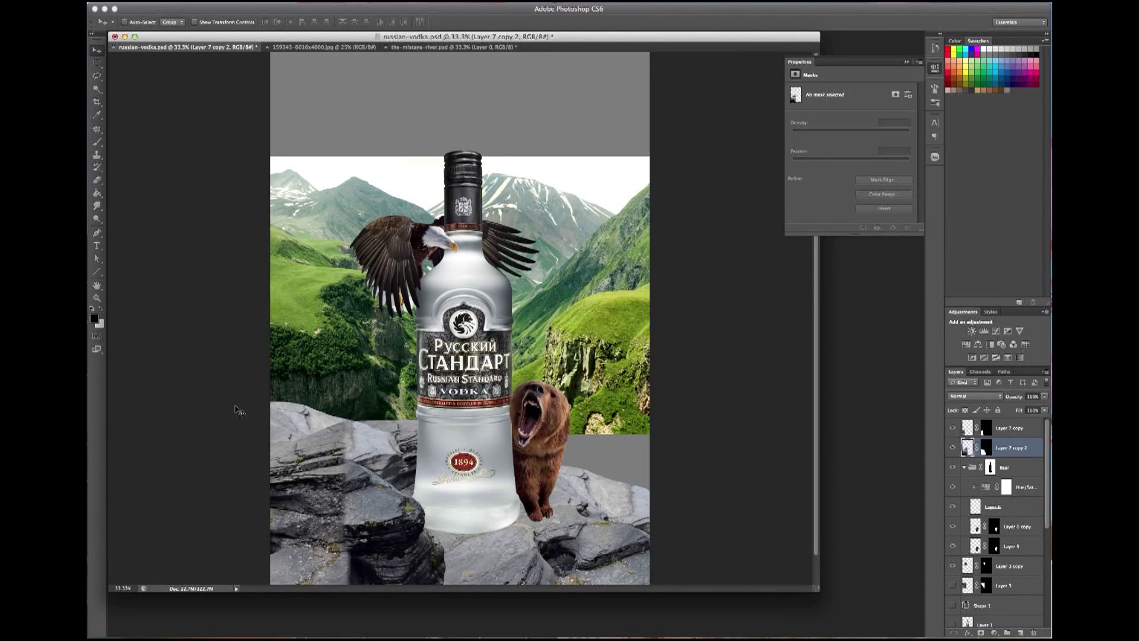
{"action": "key", "text": "ctrl+bracketright"}
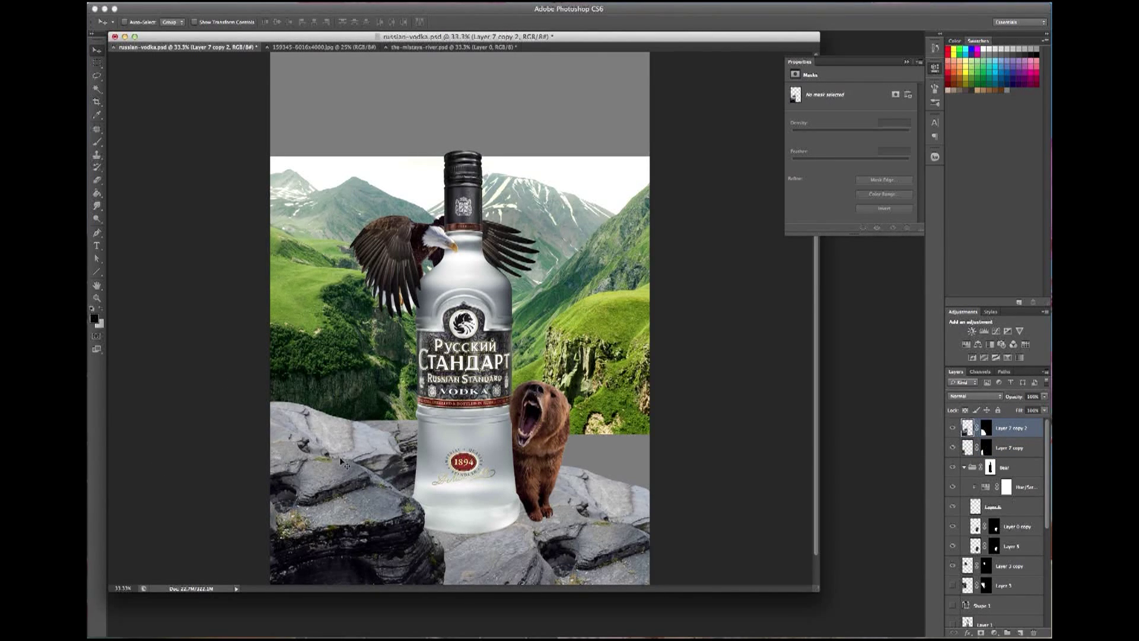
{"action": "key", "text": "ctrl+z"}
{"action": "key", "text": "ctrl+z"}
{"action": "key", "text": "b"}
{"action": "left_click", "coordinate": [986, 427]}
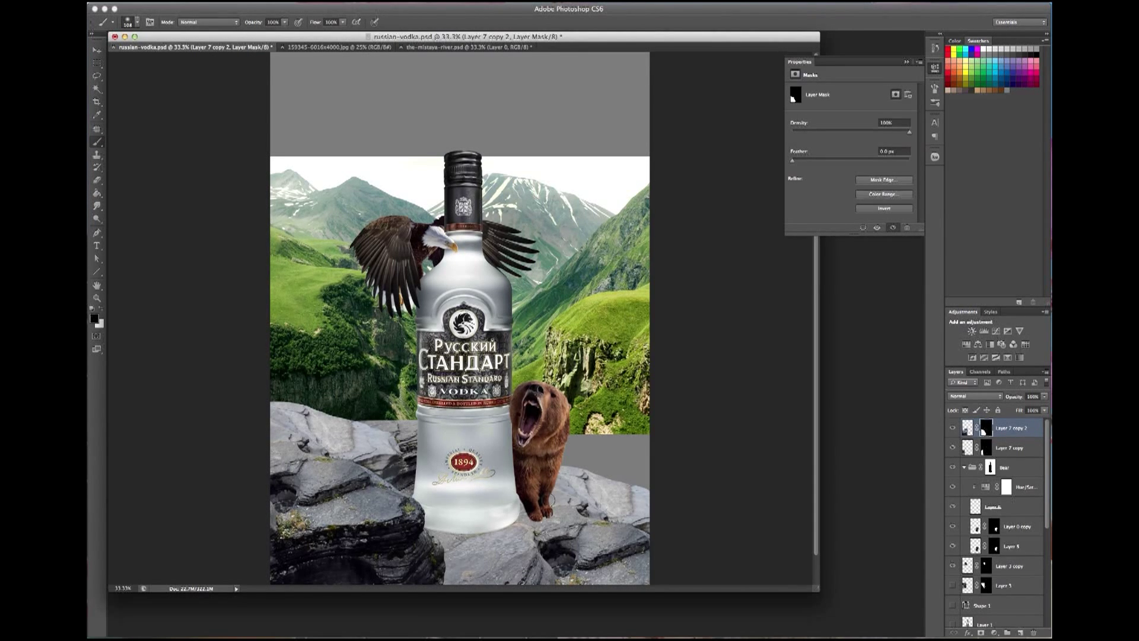
Paint Layer 7 copy 2's mask to reveal the darker layered rock, moss and overhang at lower left.
{"action": "right_click", "coordinate": [422, 482]}
{"action": "left_click", "coordinate": [371, 446]}
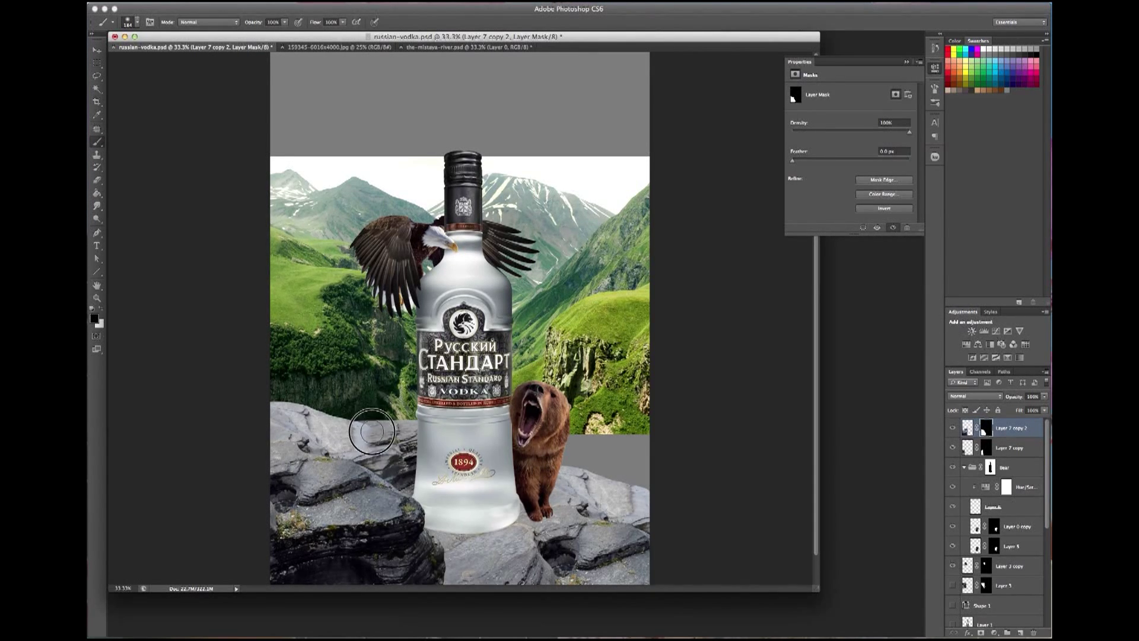
{"action": "mouse_move", "coordinate": [368, 451]}
{"action": "left_mouse_down"}
{"action": "mouse_move", "coordinate": [357, 475]}
{"action": "mouse_move", "coordinate": [394, 548]}
{"action": "mouse_move", "coordinate": [430, 580]}
{"action": "mouse_move", "coordinate": [273, 573]}
{"action": "mouse_move", "coordinate": [355, 572]}
{"action": "left_mouse_up"}
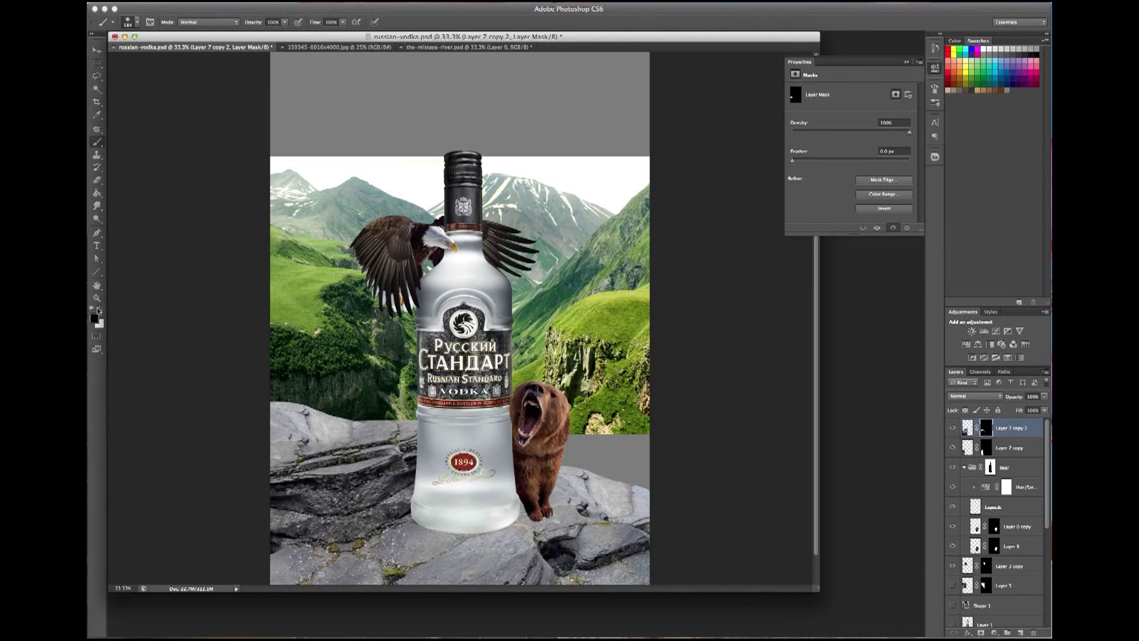
{"action": "left_click_drag", "start_coordinate": [342, 543], "coordinate": [262, 526]}
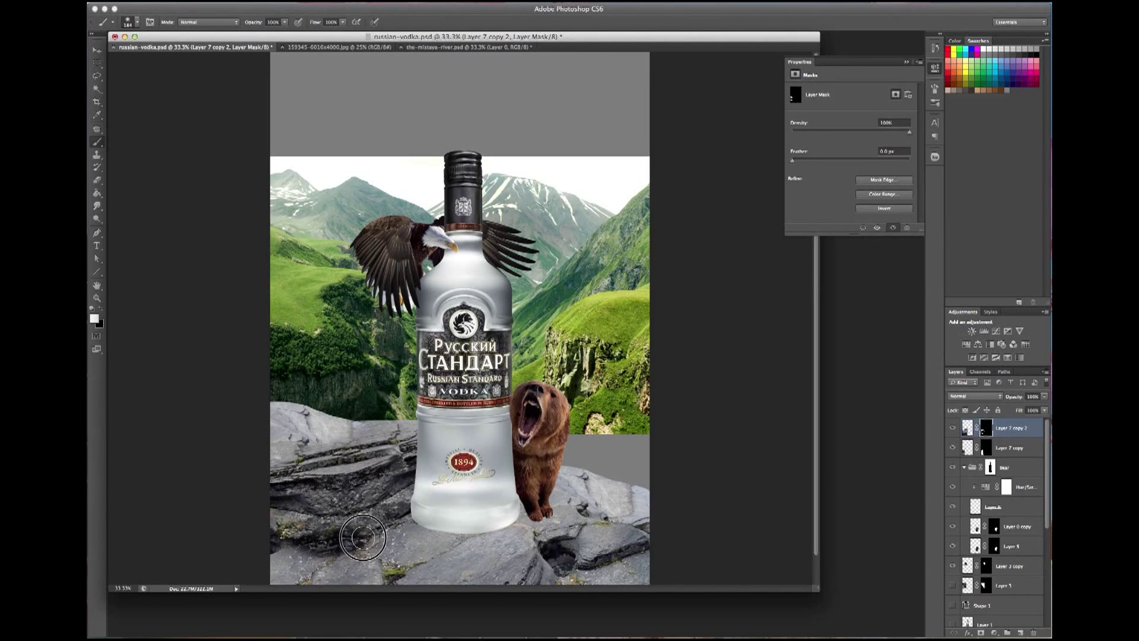
{"action": "key", "text": "ctrl+z"}
{"action": "key", "text": "ctrl+z"}
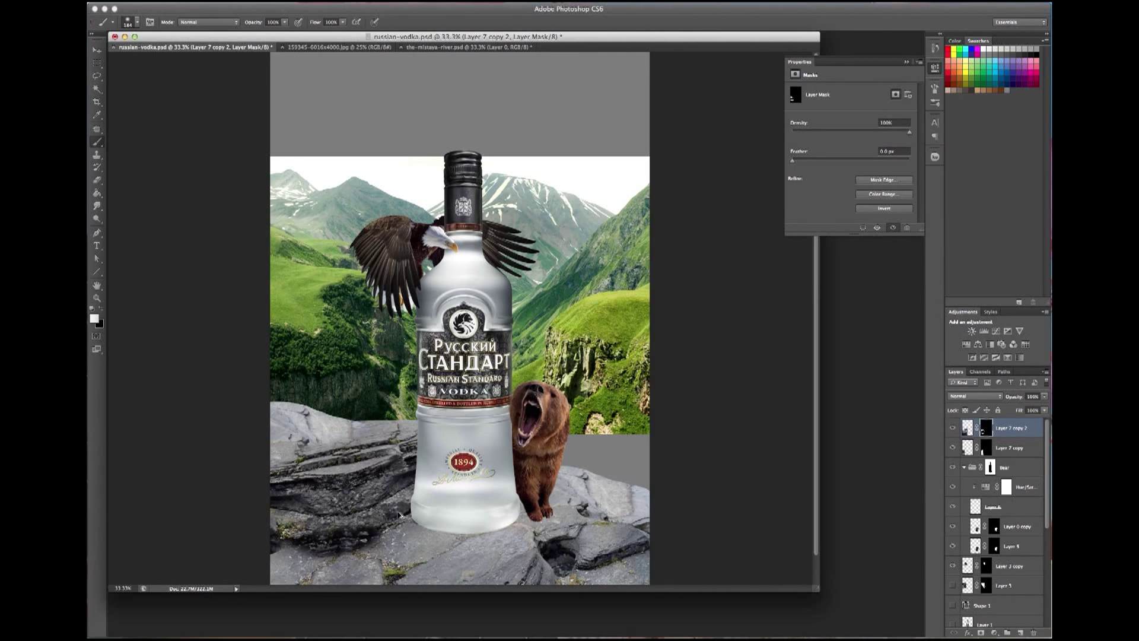
{"action": "key", "text": "ctrl+z"}
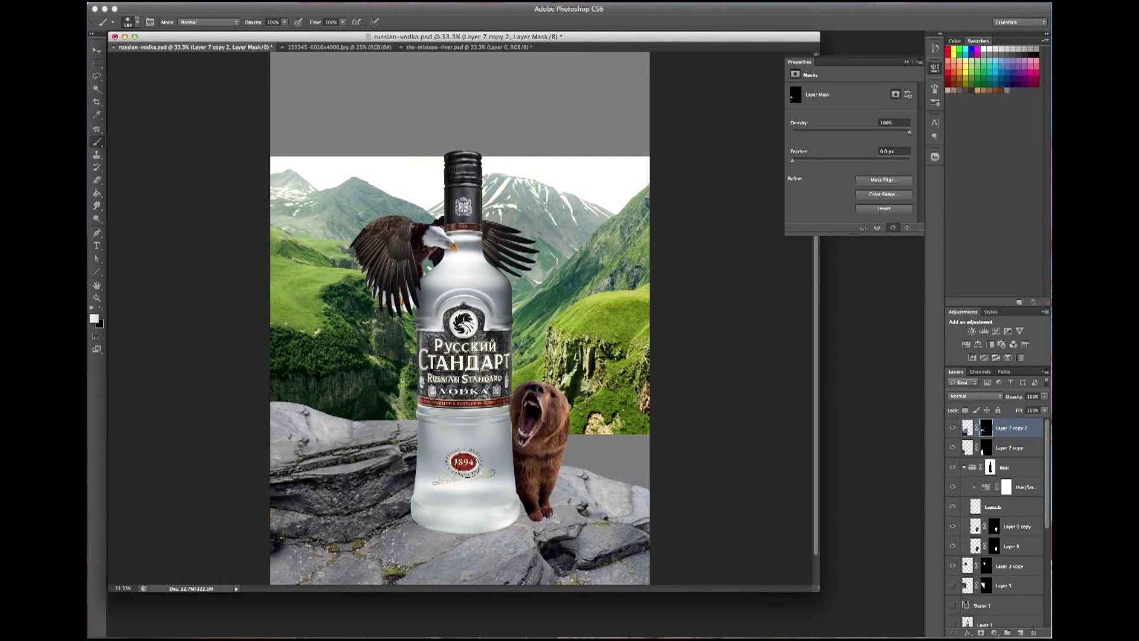
{"action": "mouse_move", "coordinate": [296, 487]}
{"action": "left_mouse_down"}
{"action": "mouse_move", "coordinate": [375, 468]}
{"action": "mouse_move", "coordinate": [302, 458]}
{"action": "left_mouse_up"}
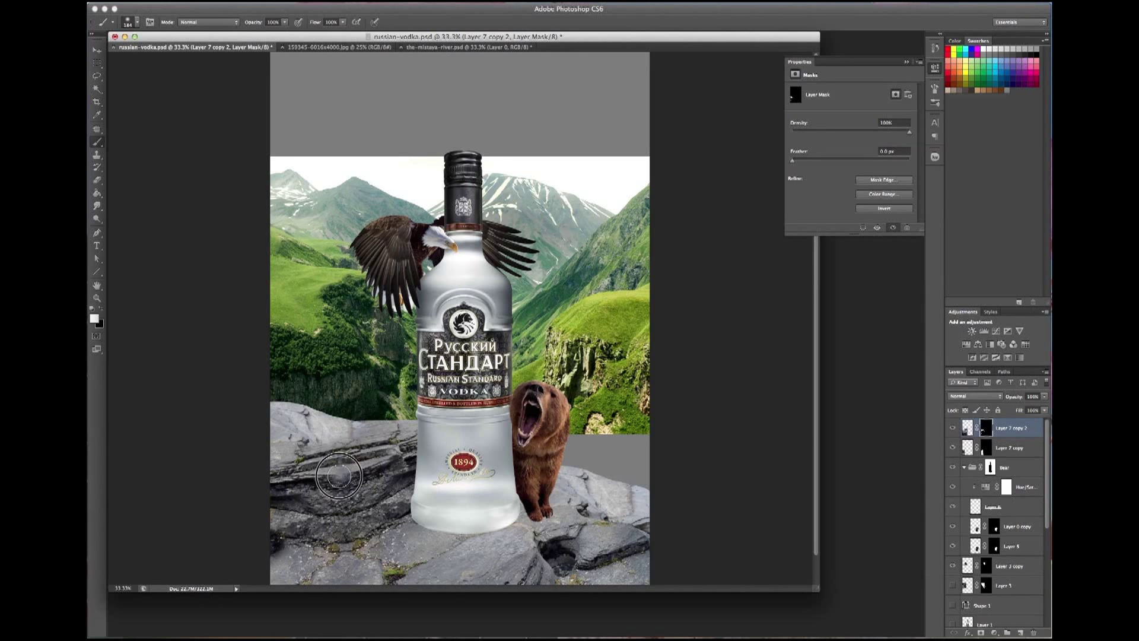
{"action": "key", "text": "bracketleft"}
{"action": "key", "text": "bracketleft"}
{"action": "key", "text": "bracketleft"}
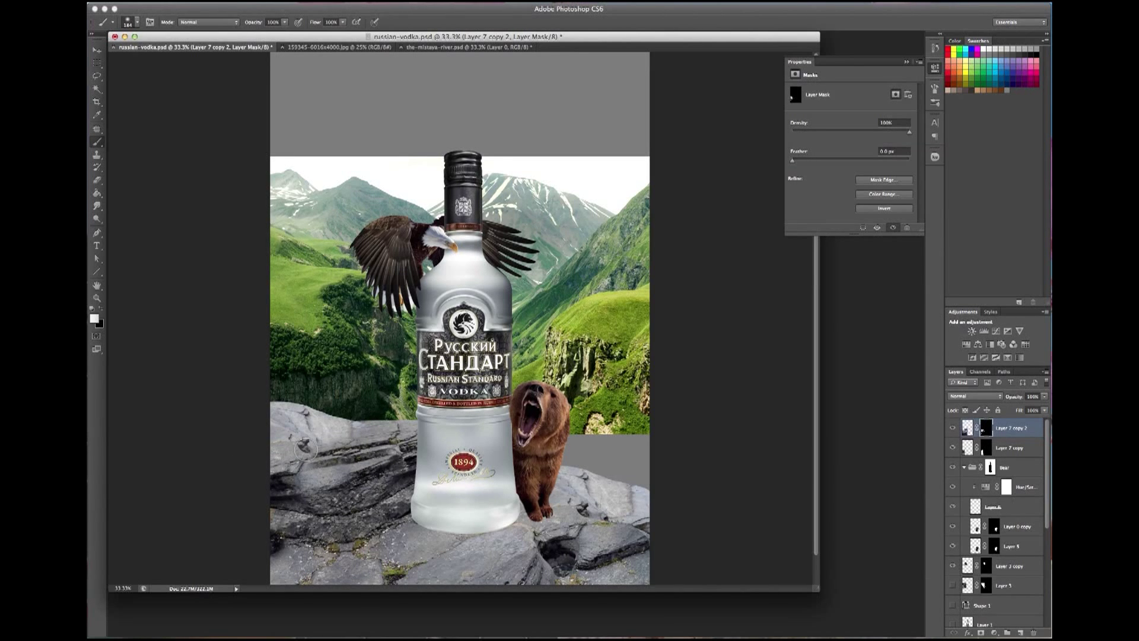
{"action": "mouse_move", "coordinate": [327, 442]}
{"action": "left_mouse_down"}
{"action": "mouse_move", "coordinate": [310, 438]}
{"action": "mouse_move", "coordinate": [407, 437]}
{"action": "left_mouse_up"}
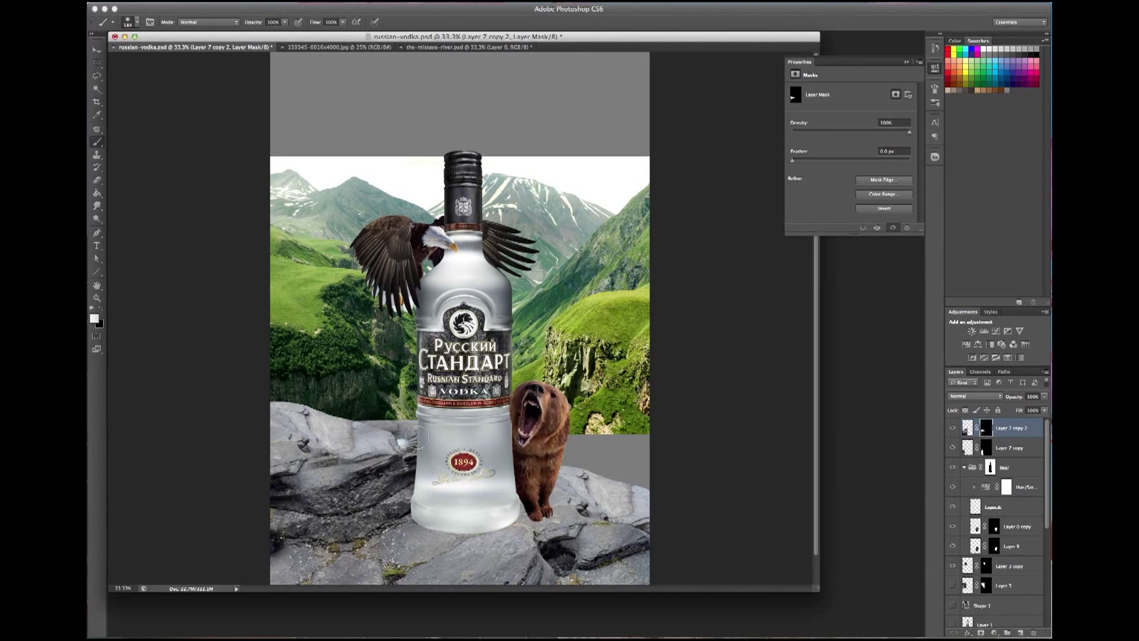
{"action": "key", "text": "ctrl+z"}
Compare the rock copy on and off, then paint its mask black to bring back the bottle's lower-left.
{"action": "left_click", "coordinate": [101, 310]}
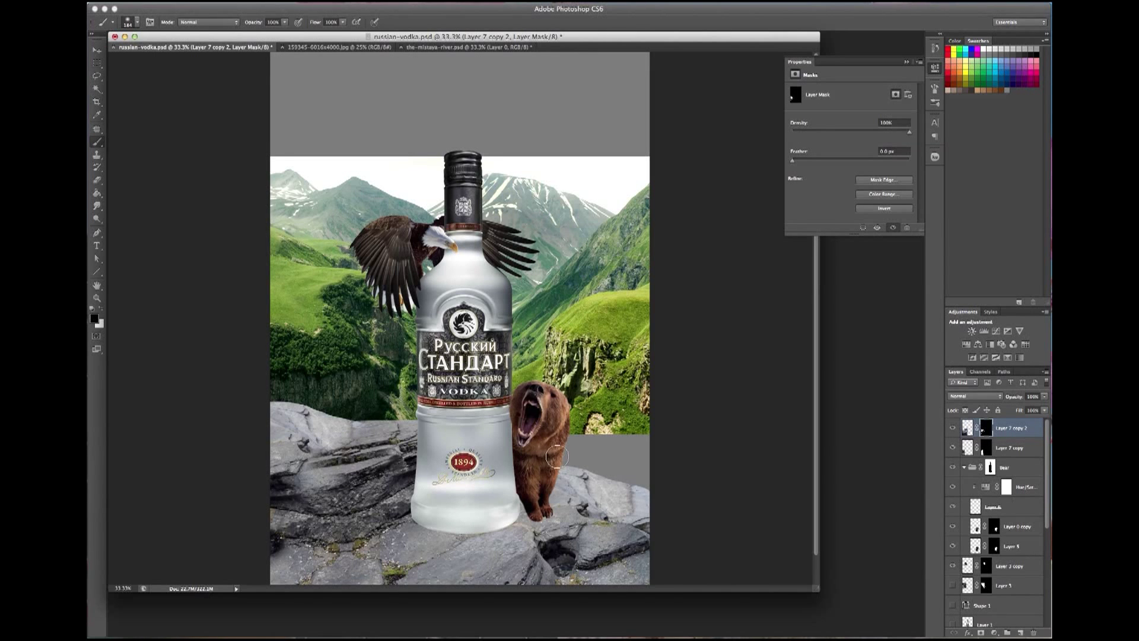
{"action": "left_click", "coordinate": [96, 50]}
{"action": "right_click", "coordinate": [300, 423]}
{"action": "left_click", "coordinate": [311, 428]}
{"action": "left_click", "coordinate": [953, 428]}
{"action": "left_click", "coordinate": [953, 428]}
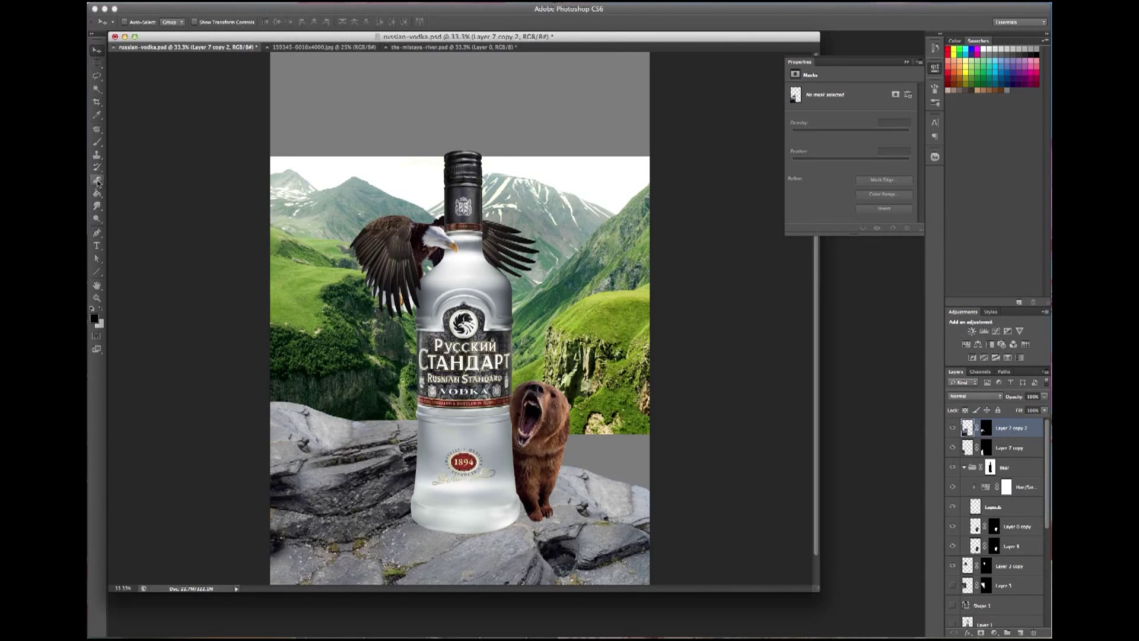
{"action": "left_click", "coordinate": [97, 142]}
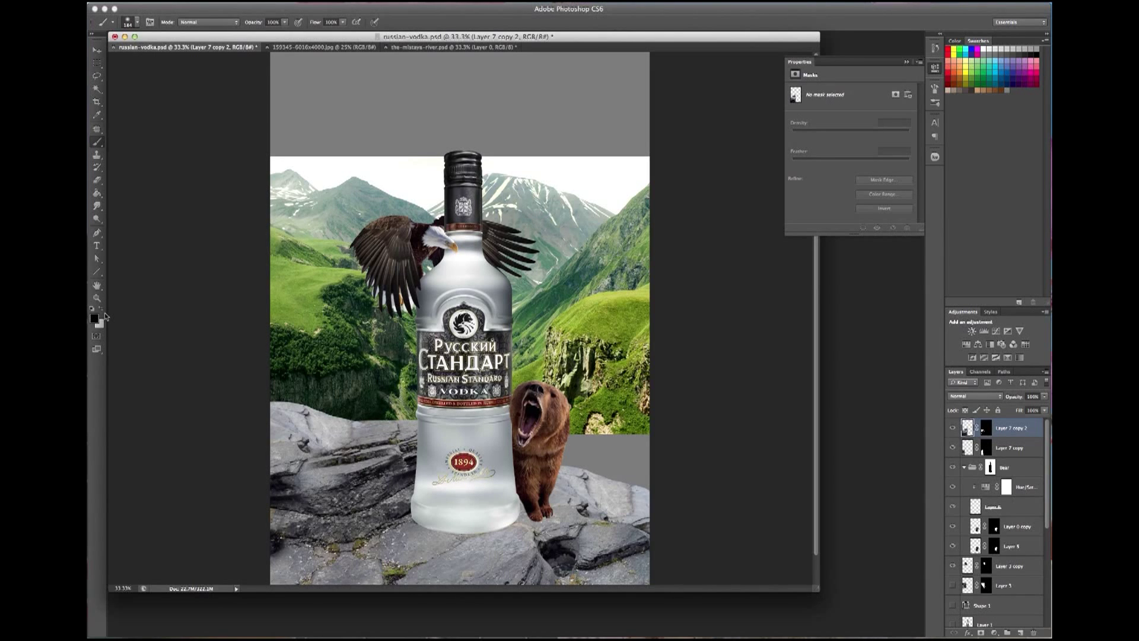
{"action": "left_click", "coordinate": [985, 427]}
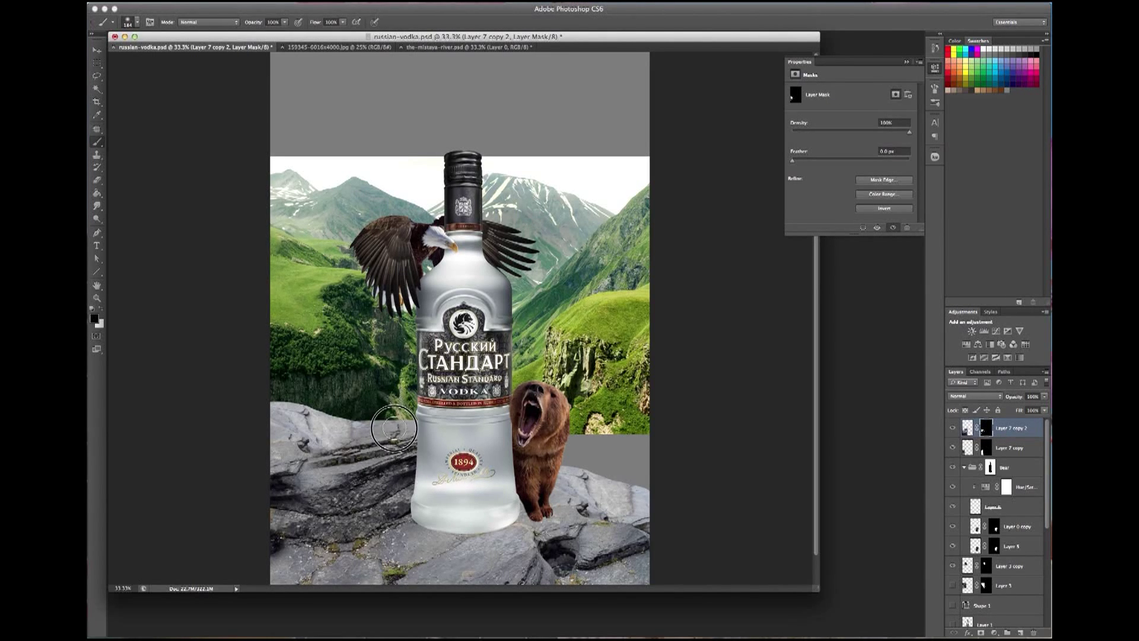
{"action": "left_click_drag", "start_coordinate": [419, 485], "coordinate": [445, 480]}
Darken the rock copy's midtones with Levels, moving the midtone slider to 0.70.
{"action": "left_click", "coordinate": [966, 430]}
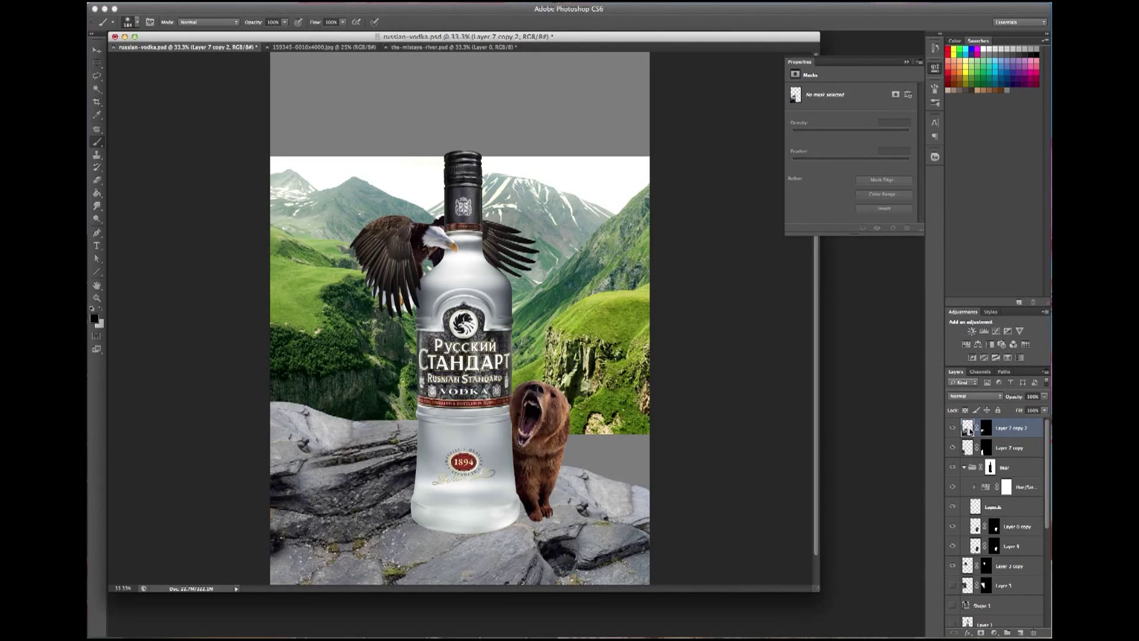
{"action": "key", "text": "ctrl+l"}
{"action": "left_click_drag", "start_coordinate": [901, 351], "coordinate": [915, 350]}
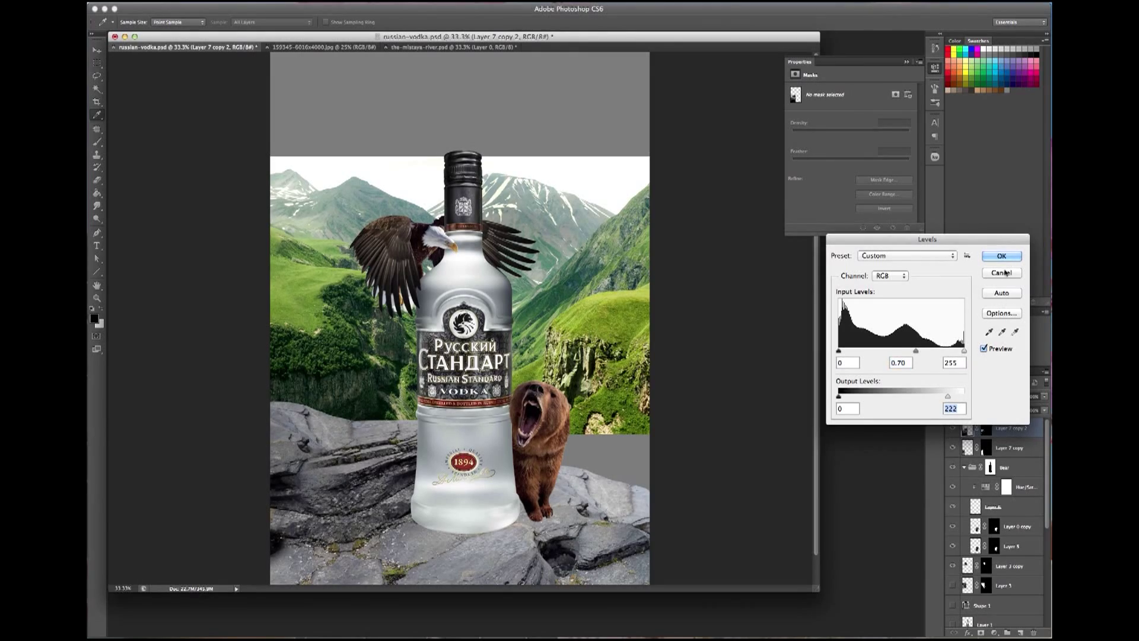
Apply the Levels darkening to the rock copy and zoom in to inspect the composite.
{"action": "key", "text": "Return"}
{"action": "left_click", "coordinate": [97, 297]}
{"action": "left_click", "coordinate": [471, 440]}
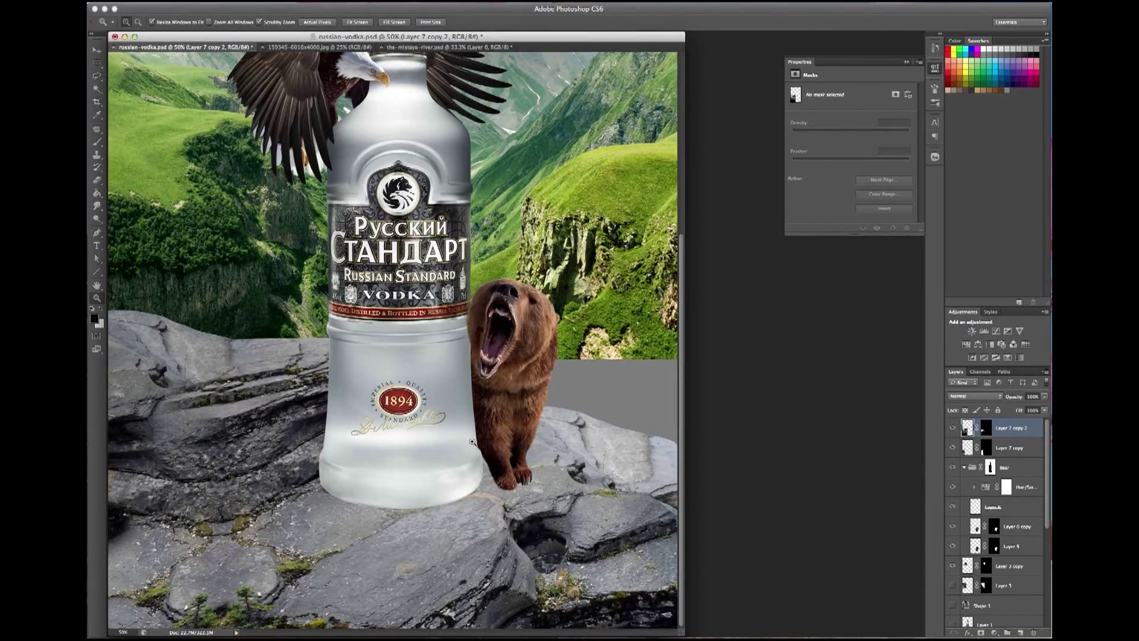
{"action": "left_click", "coordinate": [486, 451]}
{"action": "scroll", "coordinate": [602, 446], "scroll_direction": "down", "scroll_amount": 5}
{"action": "scroll", "coordinate": [534, 386], "scroll_direction": "down", "scroll_amount": 2}
{"action": "scroll", "coordinate": [504, 344], "scroll_direction": "up", "scroll_amount": 3}
{"action": "scroll", "coordinate": [462, 308], "scroll_direction": "down", "scroll_amount": 1}
{"action": "scroll", "coordinate": [462, 308], "scroll_direction": "up", "scroll_amount": 5}
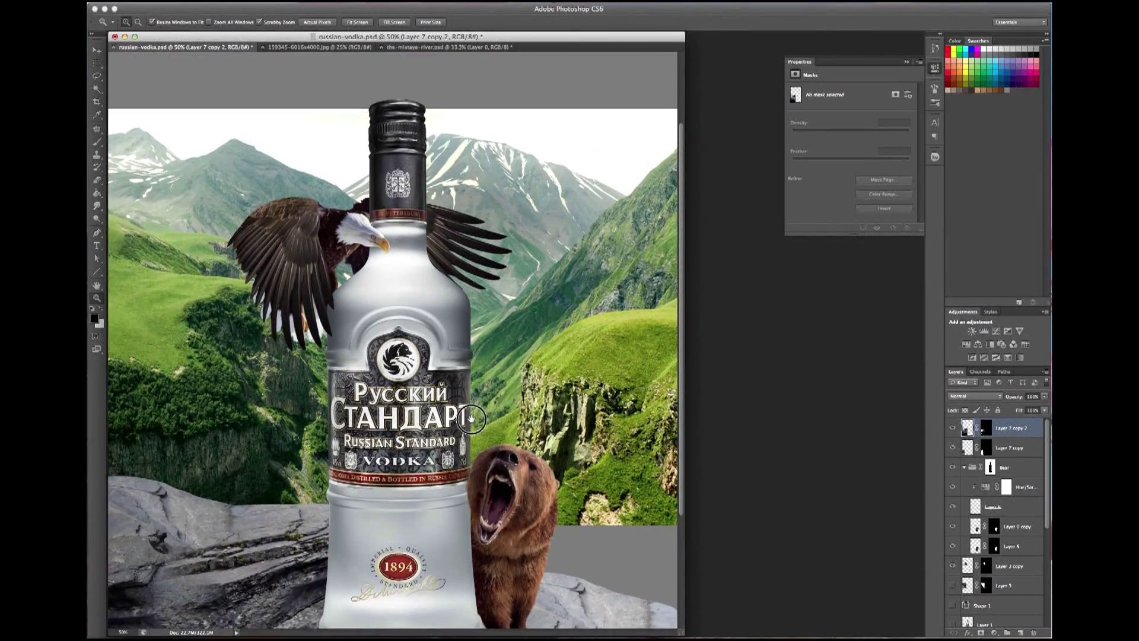
{"action": "scroll", "coordinate": [680, 415], "scroll_direction": "up", "scroll_amount": 1}
{"action": "scroll", "coordinate": [680, 399], "scroll_direction": "up", "scroll_amount": 2}
Zoom back out to the full composite, widen the document window, and bring up the Open dialog.
{"action": "key", "text": "super+minus"}
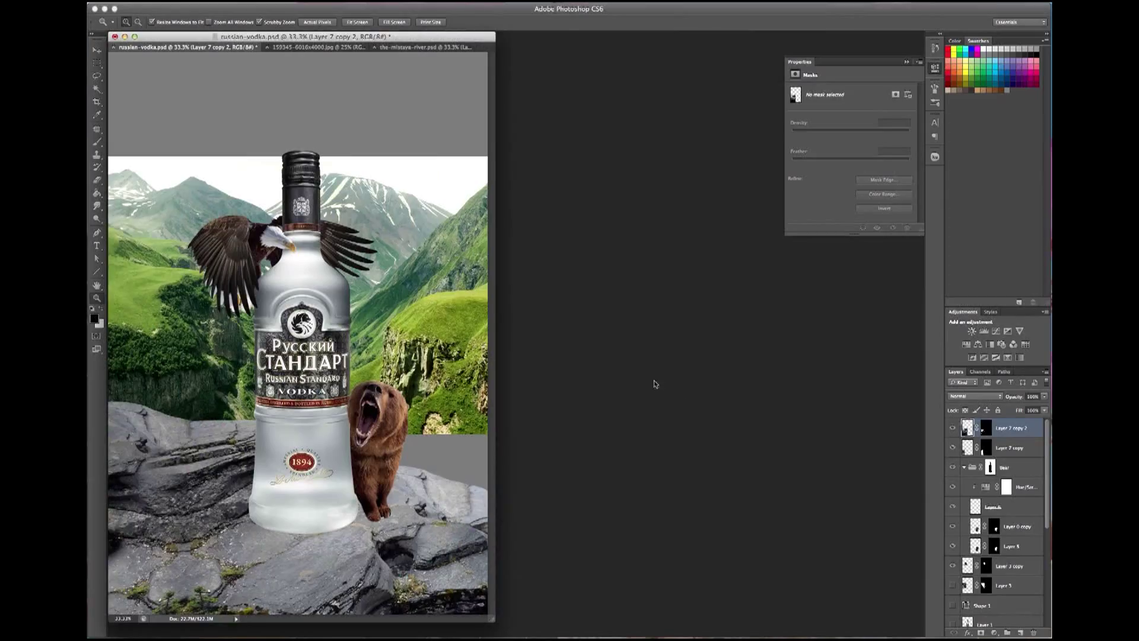
{"action": "left_click_drag", "start_coordinate": [492, 620], "coordinate": [647, 611]}
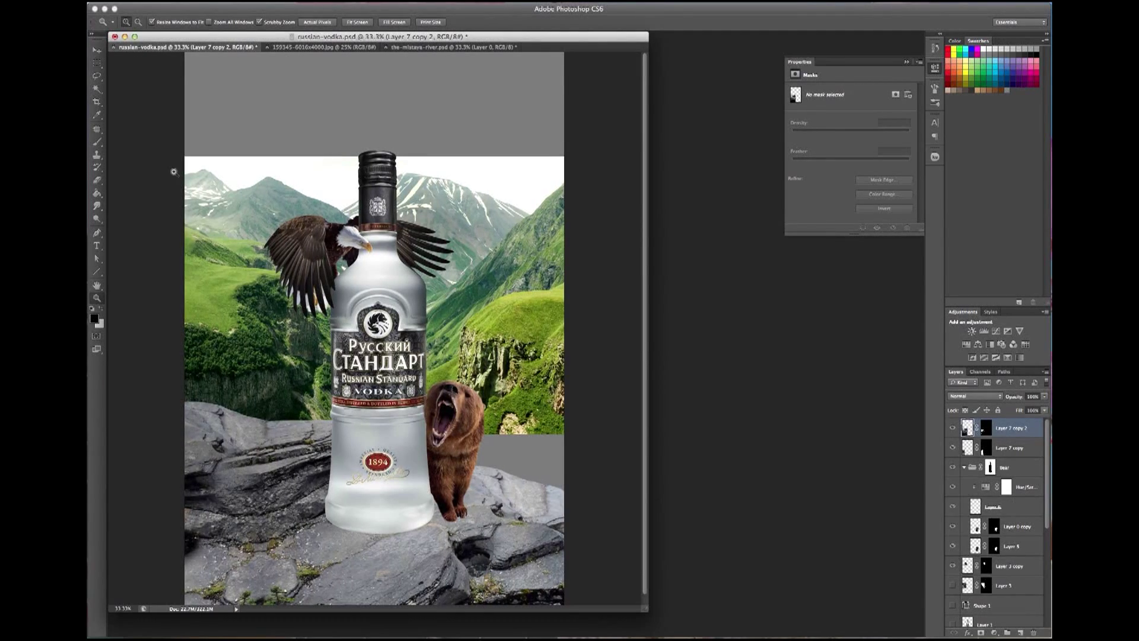
{"action": "key", "text": "v"}
{"action": "key", "text": "super+o"}
Open the stormy cloud photo, drag it into the vodka composite, and scale it down.
{"action": "left_click", "coordinate": [989, 570]}
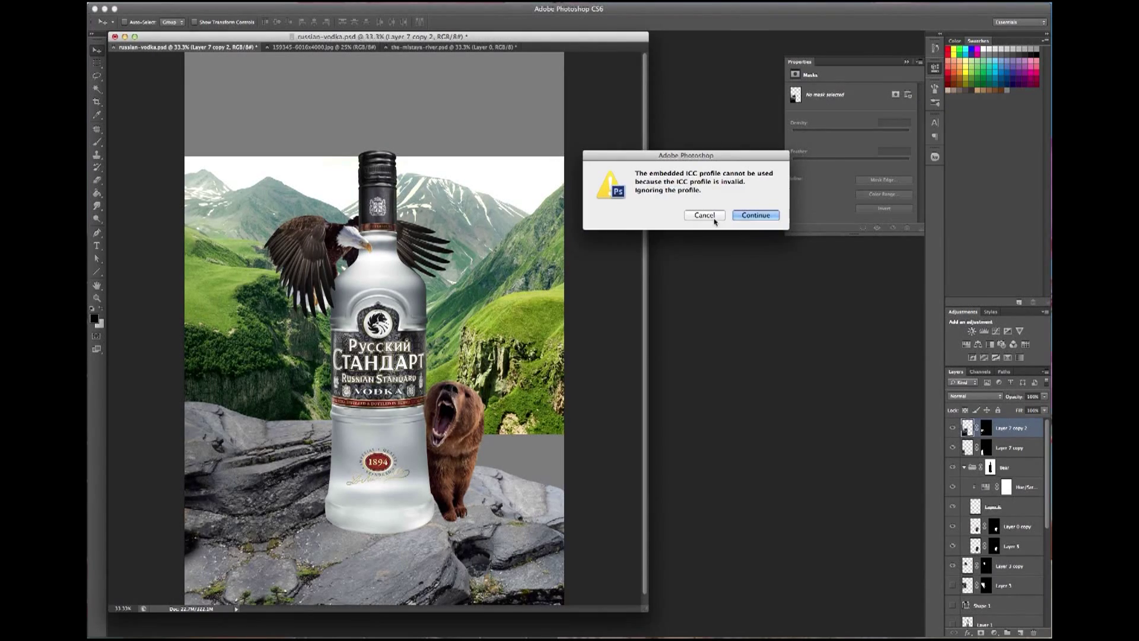
{"action": "left_click", "coordinate": [754, 215]}
{"action": "left_click_drag", "start_coordinate": [462, 250], "coordinate": [519, 438]}
{"action": "key", "text": "super+t"}
{"action": "mouse_move", "coordinate": [738, 522]}
{"action": "left_mouse_down"}
{"action": "mouse_move", "coordinate": [521, 395]}
{"action": "mouse_move", "coordinate": [379, 272]}
{"action": "mouse_move", "coordinate": [499, 190]}
{"action": "mouse_move", "coordinate": [560, 169]}
{"action": "left_mouse_up"}
{"action": "key", "text": "Return"}
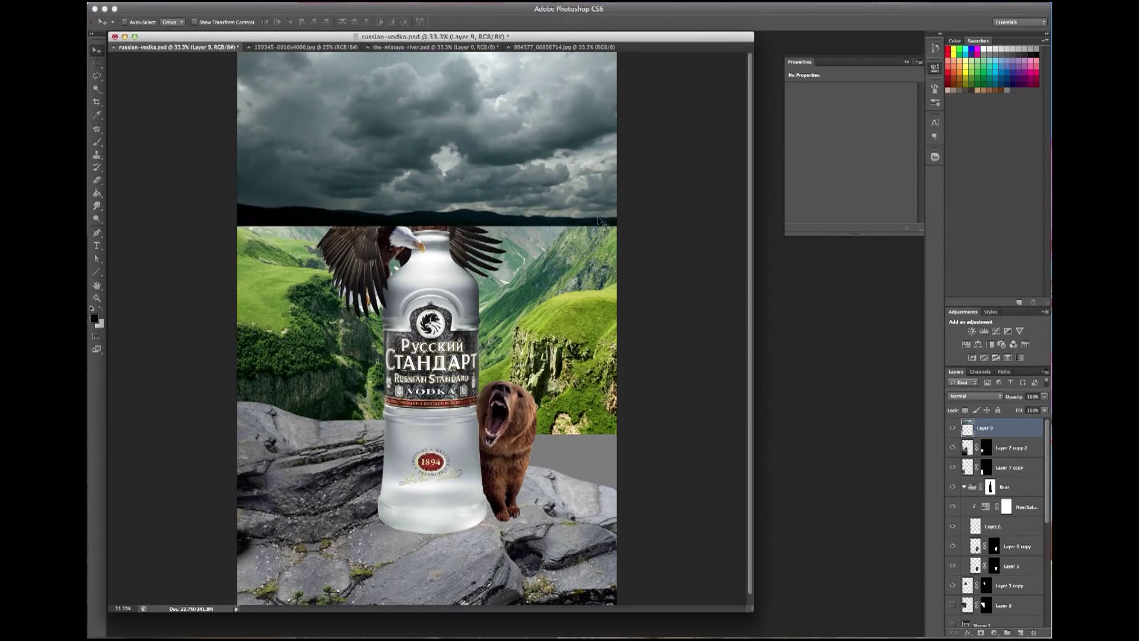
Hide the cloud layer and zoom in on the mountain skyline for lasso tracing.
{"action": "left_click", "coordinate": [952, 427]}
{"action": "key", "text": "z"}
{"action": "left_click", "coordinate": [336, 278]}
{"action": "scroll", "coordinate": [335, 277], "scroll_direction": "down", "scroll_amount": 3}
{"action": "key", "text": "l"}
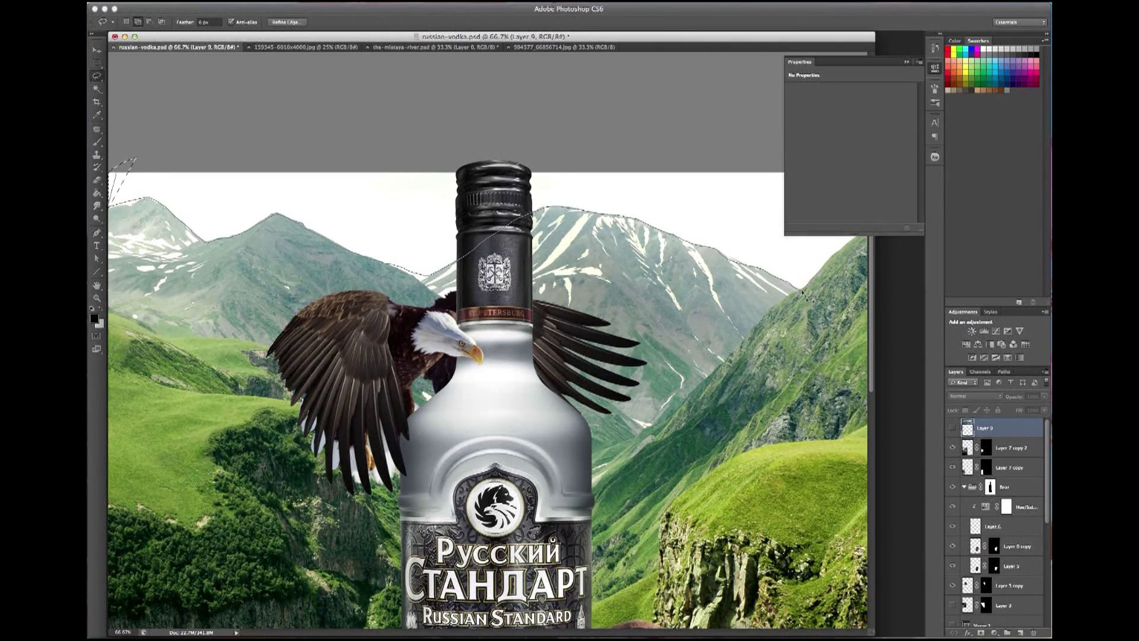
Soften the mountain selection in Quick Mask with a slight Gaussian Blur and contrast-boosting Levels.
{"action": "key", "text": "q"}
{"action": "scroll", "coordinate": [283, 148], "scroll_direction": "up", "scroll_amount": 3}
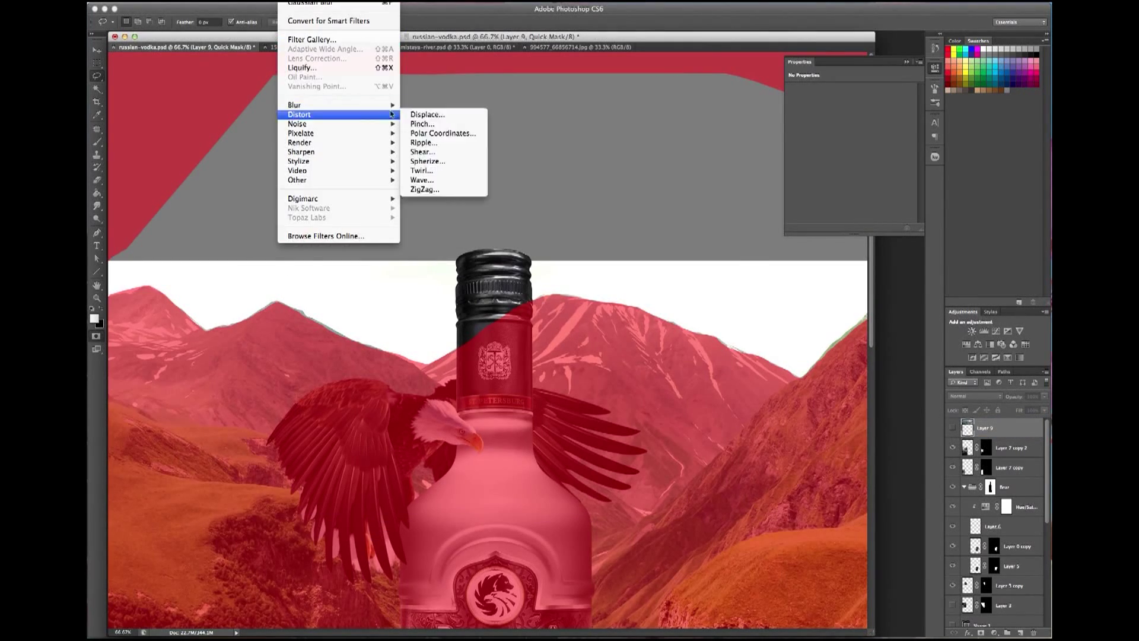
{"action": "left_click", "coordinate": [407, 114]}
{"action": "left_click_drag", "start_coordinate": [943, 277], "coordinate": [951, 278]}
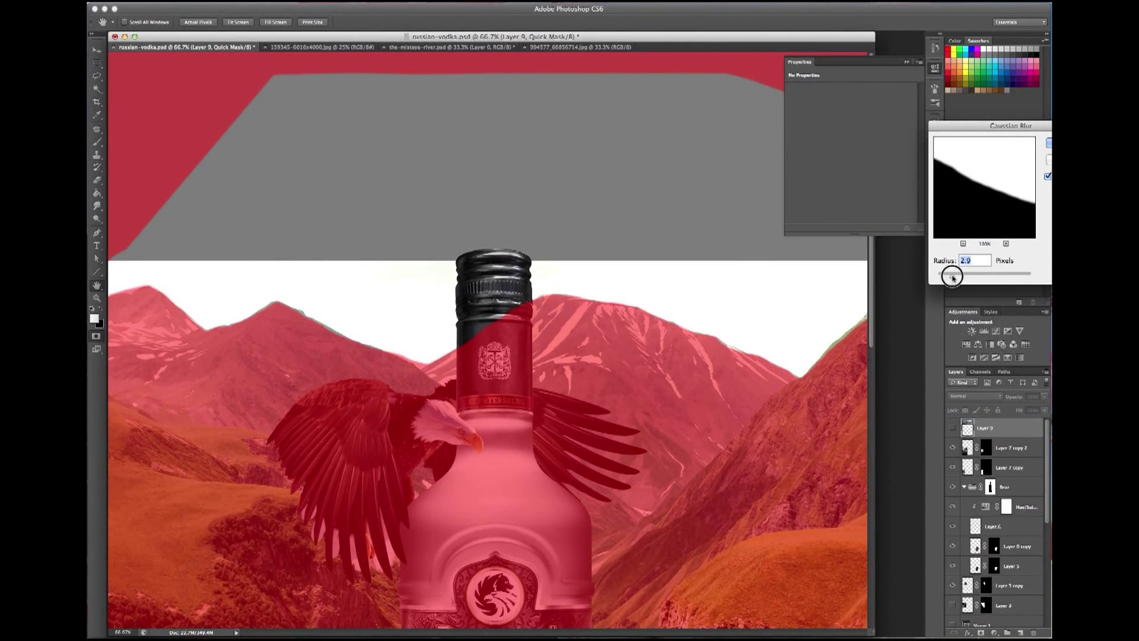
{"action": "key", "text": "Return"}
{"action": "key", "text": "ctrl+l"}
{"action": "left_click_drag", "start_coordinate": [964, 351], "coordinate": [888, 352]}
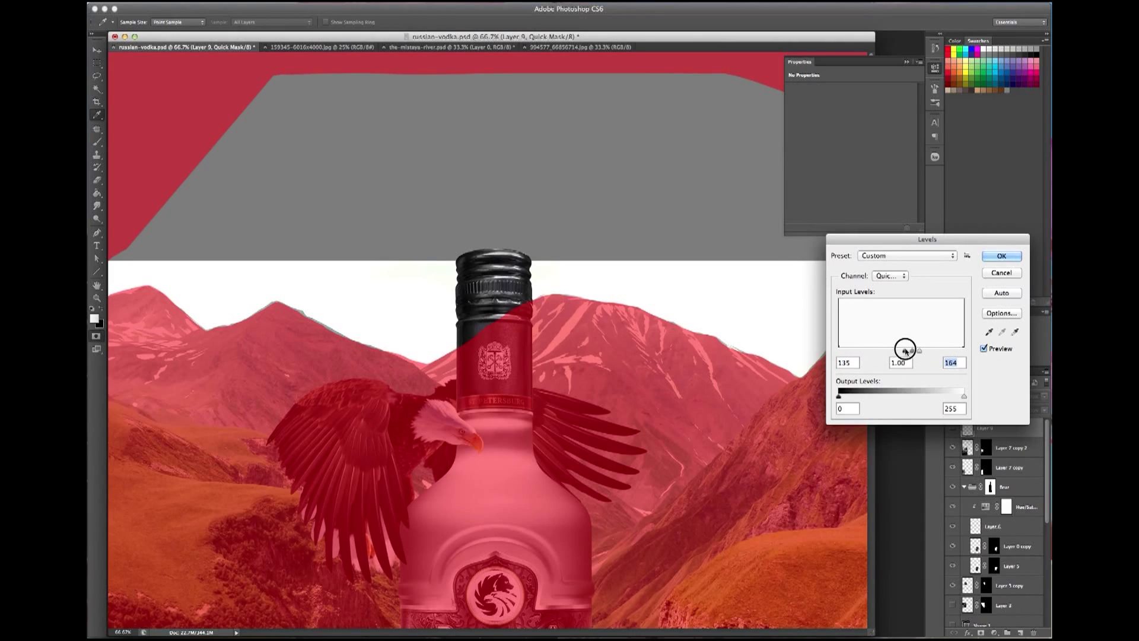
{"action": "key", "text": "Return"}
{"action": "key", "text": "l"}
{"action": "key", "text": "q"}
Place the cloud layer just above Layer 4 and lower the storm clouds behind the mountains.
{"action": "scroll", "coordinate": [991, 522], "scroll_direction": "down", "scroll_amount": 5}
{"action": "left_click", "coordinate": [988, 578]}
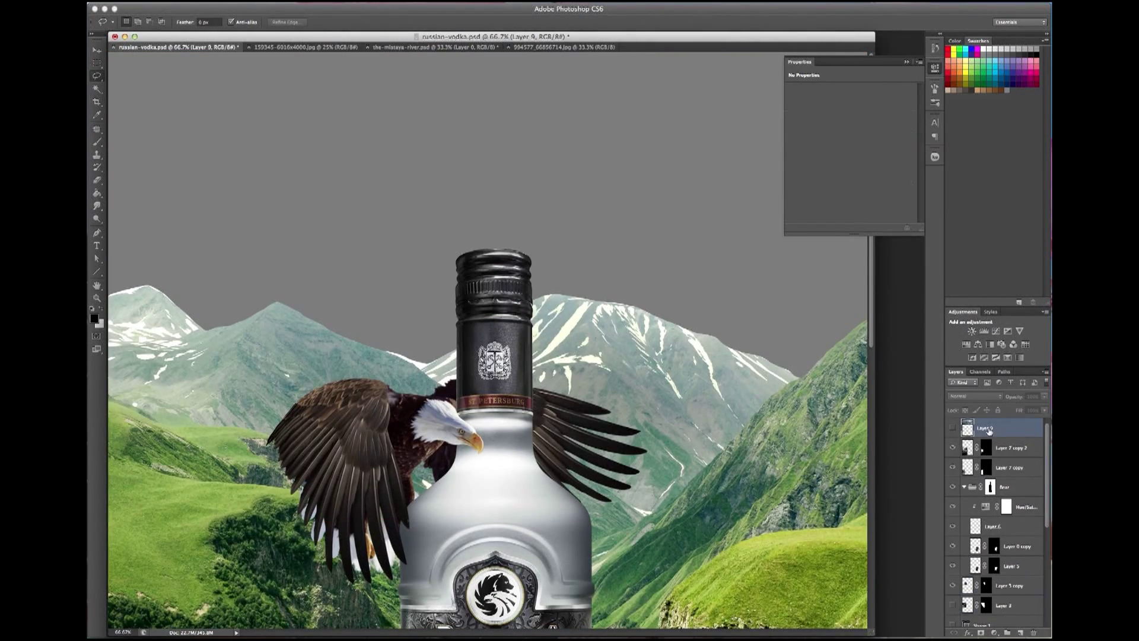
{"action": "key", "text": "ctrl+minus"}
{"action": "key", "text": "ctrl+minus"}
{"action": "key", "text": "ctrl+shift+bracketleft"}
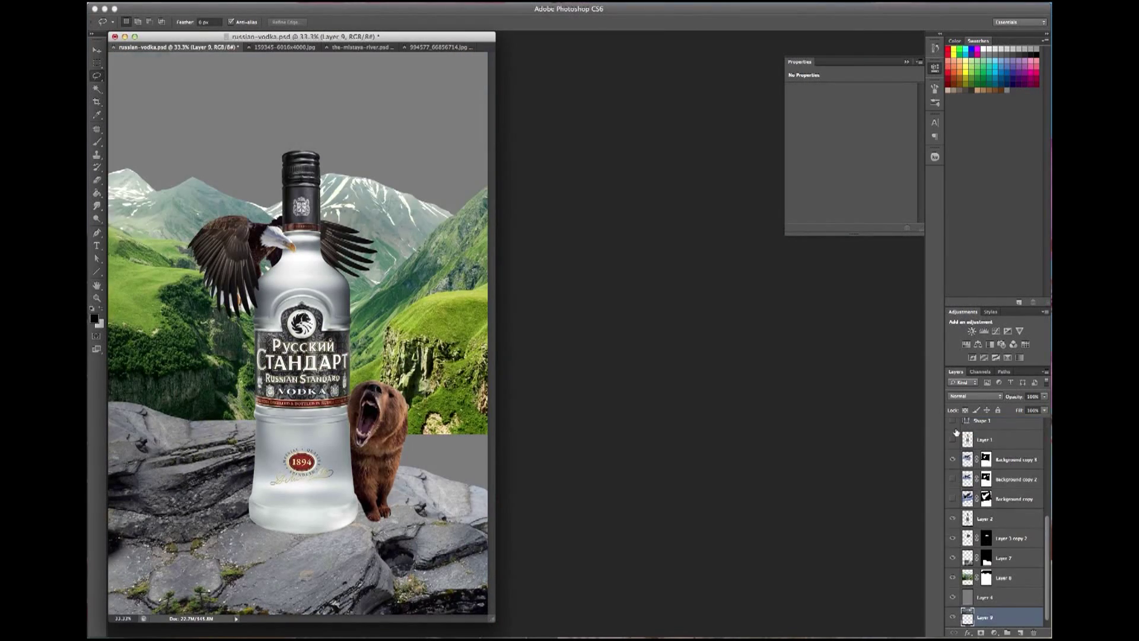
{"action": "left_click_drag", "start_coordinate": [987, 625], "coordinate": [987, 590]}
{"action": "left_click_drag", "start_coordinate": [489, 619], "coordinate": [765, 617]}
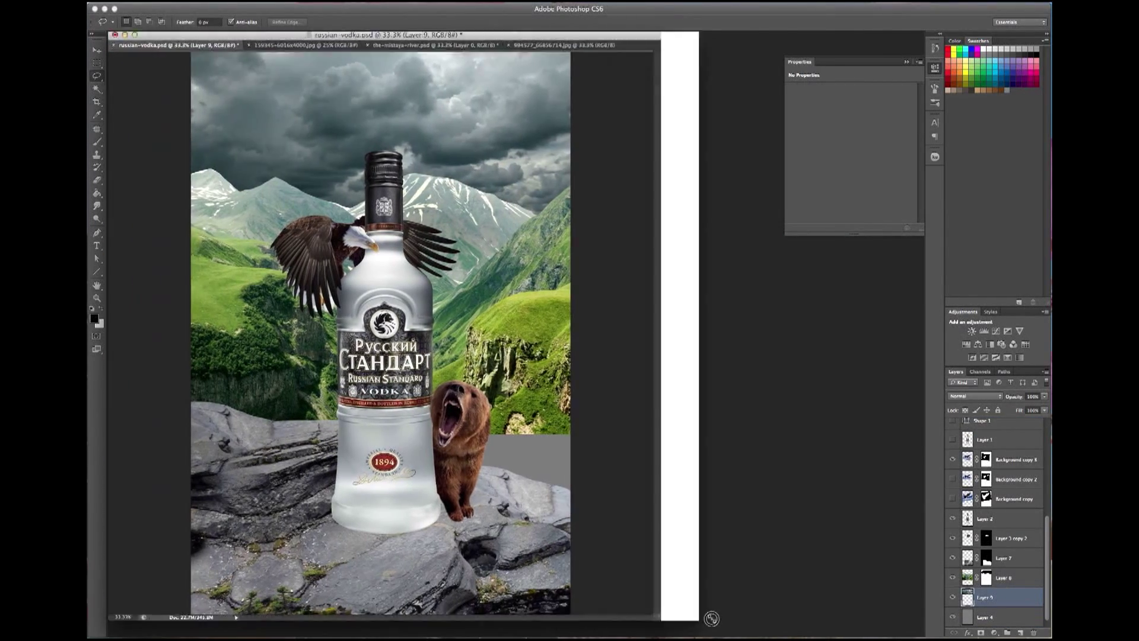
{"action": "key", "text": "v"}
{"action": "mouse_move", "coordinate": [384, 71]}
{"action": "left_mouse_down"}
{"action": "mouse_move", "coordinate": [385, 98]}
{"action": "mouse_move", "coordinate": [546, 147]}
{"action": "left_mouse_up"}
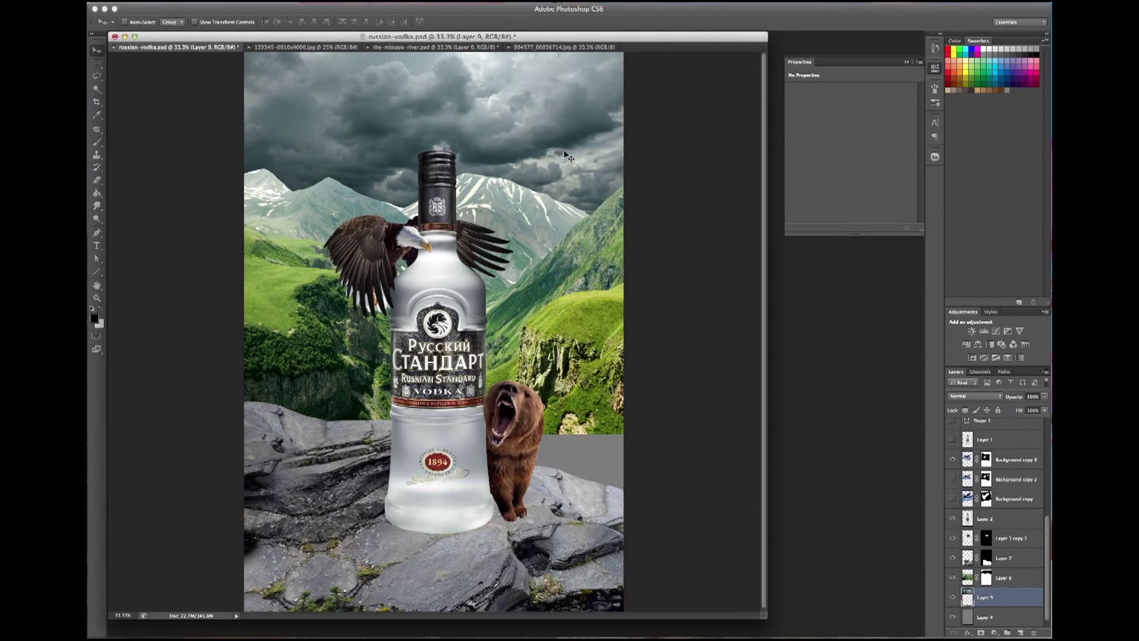
{"action": "left_click", "coordinate": [560, 203], "text": "ctrl"}
Duplicate the mountain layer, flip it horizontally, scale it to about 74% and reposition it.
{"action": "left_click_drag", "start_coordinate": [560, 204], "coordinate": [592, 246]}
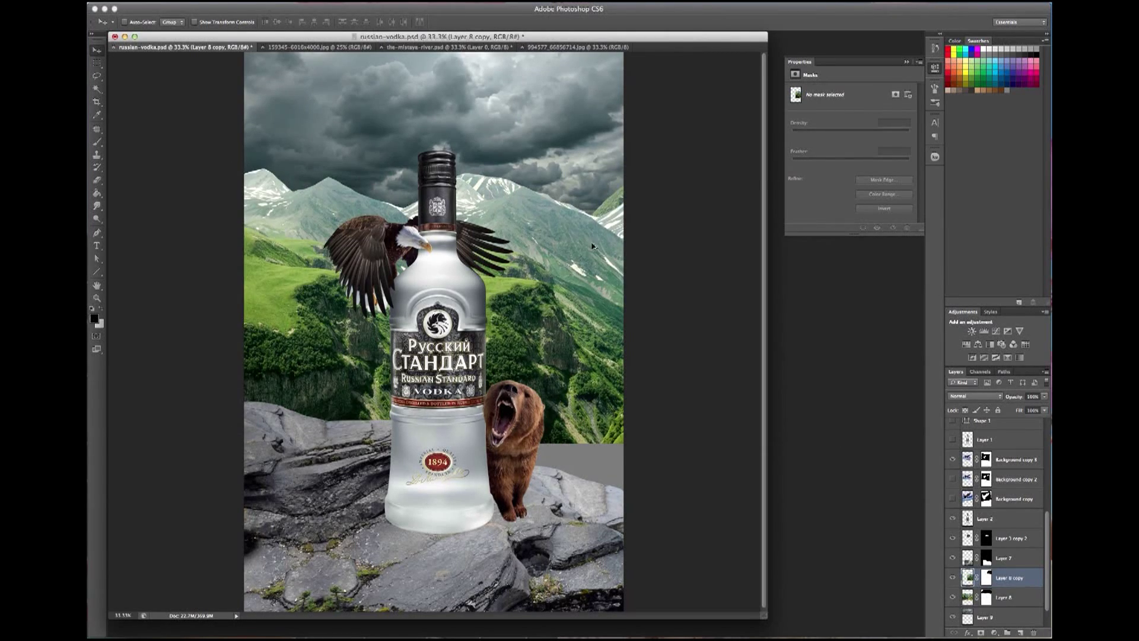
{"action": "left_click", "coordinate": [309, 330]}
{"action": "mouse_move", "coordinate": [323, 314]}
{"action": "left_mouse_down"}
{"action": "mouse_move", "coordinate": [638, 378]}
{"action": "mouse_move", "coordinate": [307, 347]}
{"action": "left_mouse_up"}
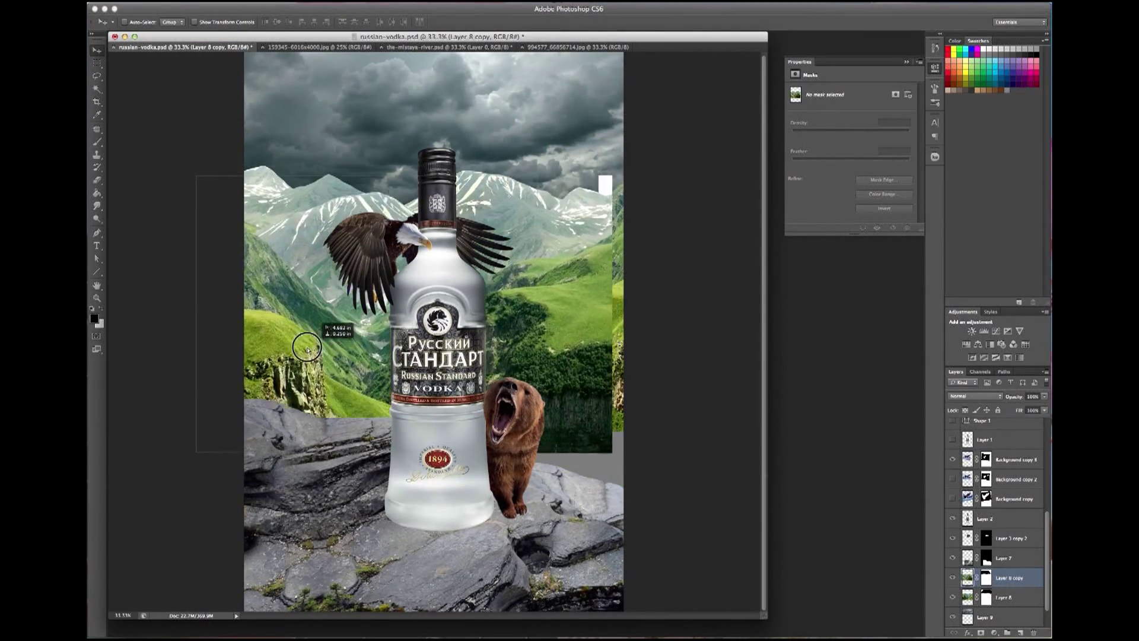
{"action": "left_click_drag", "start_coordinate": [306, 347], "coordinate": [339, 444]}
{"action": "key", "text": "ctrl+t"}
{"action": "left_click_drag", "start_coordinate": [635, 550], "coordinate": [523, 471]}
{"action": "mouse_move", "coordinate": [465, 358]}
{"action": "left_mouse_down"}
{"action": "mouse_move", "coordinate": [559, 194]}
{"action": "mouse_move", "coordinate": [576, 385]}
{"action": "left_mouse_up"}
{"action": "key", "text": "Return"}
Mask the mountain copy with a 500 px soft round brush to blend cliffs beside the bear, then save.
{"action": "left_click", "coordinate": [986, 577]}
{"action": "key", "text": "b"}
{"action": "mouse_move", "coordinate": [617, 294]}
{"action": "left_mouse_down"}
{"action": "mouse_move", "coordinate": [625, 300]}
{"action": "mouse_move", "coordinate": [552, 368]}
{"action": "mouse_move", "coordinate": [564, 327]}
{"action": "left_mouse_up"}
{"action": "left_click_drag", "start_coordinate": [332, 300], "coordinate": [314, 354]}
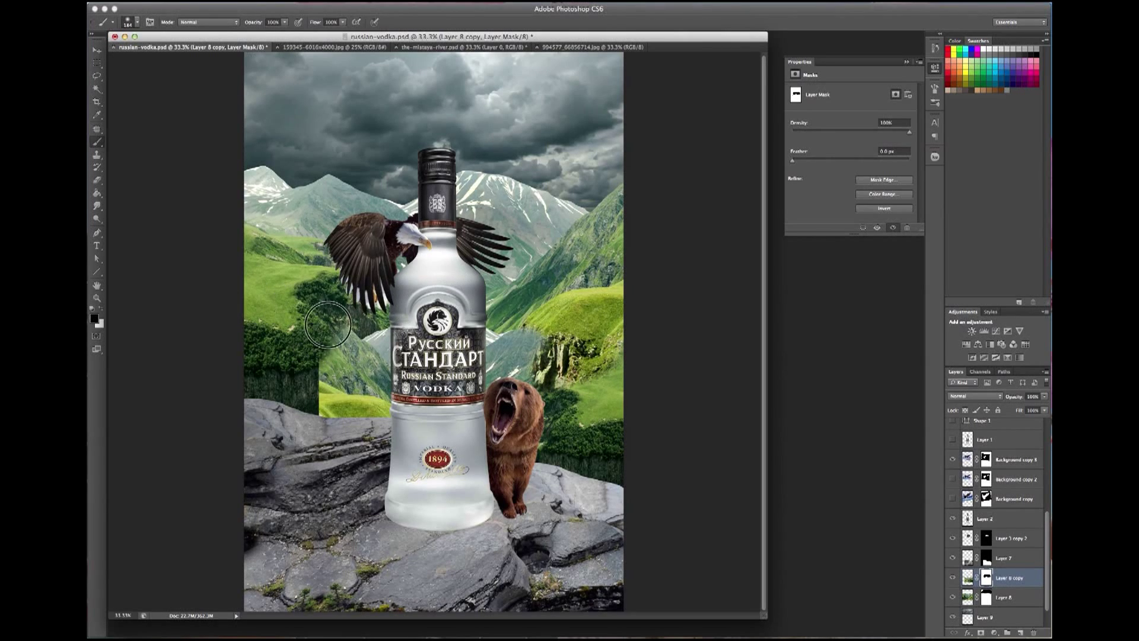
{"action": "right_click", "coordinate": [343, 310]}
{"action": "left_click_drag", "start_coordinate": [429, 332], "coordinate": [451, 332]}
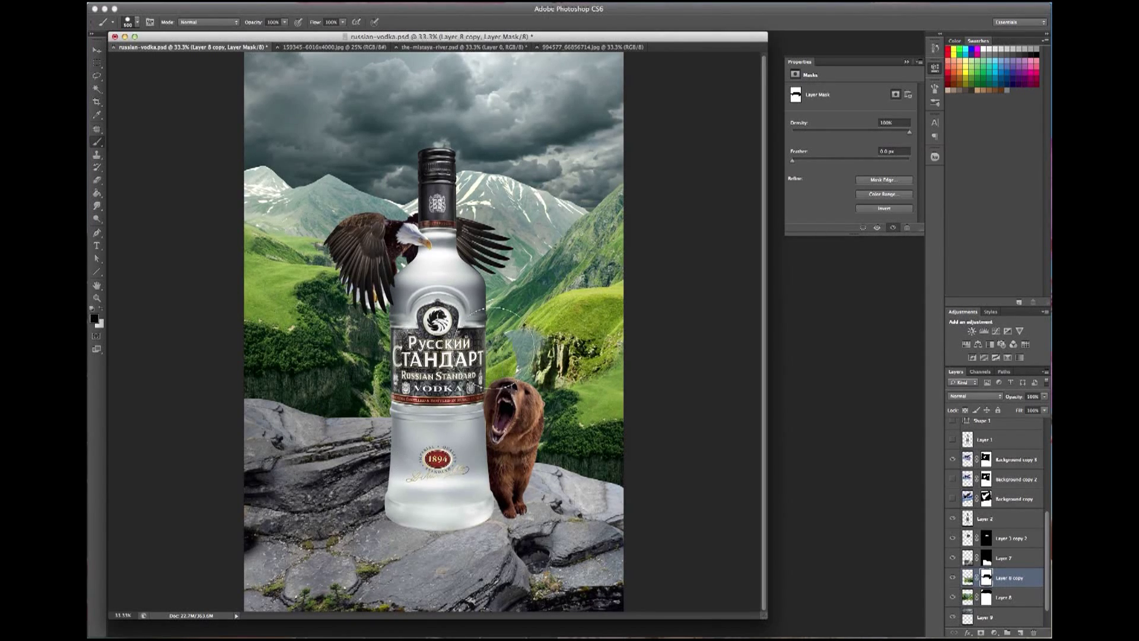
{"action": "right_click", "coordinate": [516, 348]}
{"action": "double_click", "coordinate": [589, 414]}
{"action": "right_click", "coordinate": [511, 354]}
{"action": "key", "text": "Return"}
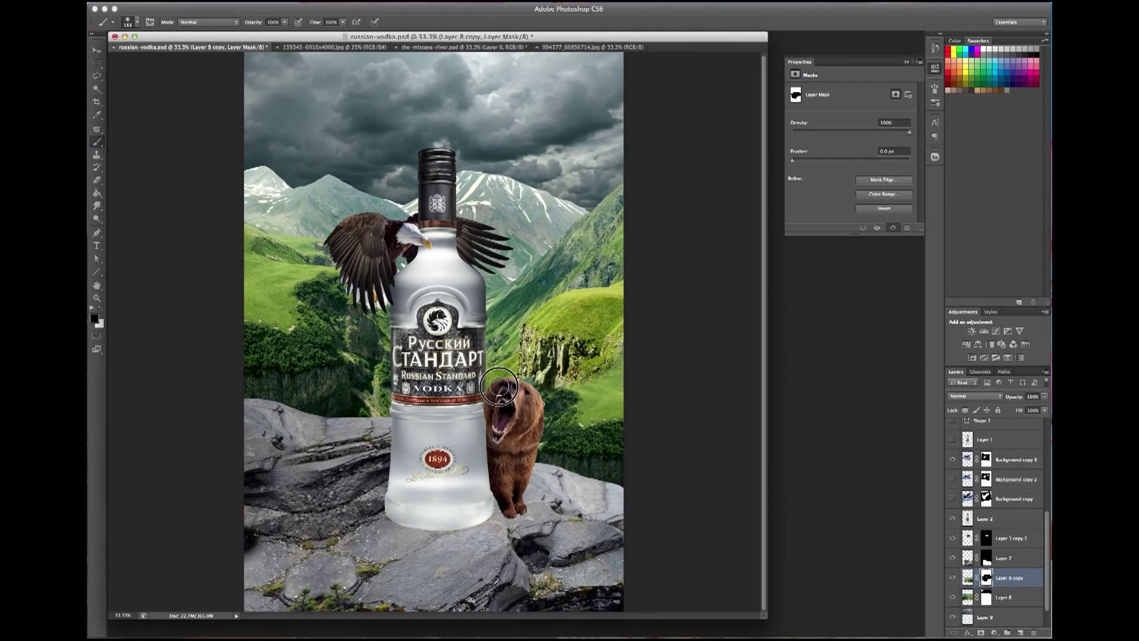
{"action": "left_click_drag", "start_coordinate": [605, 372], "coordinate": [581, 421]}
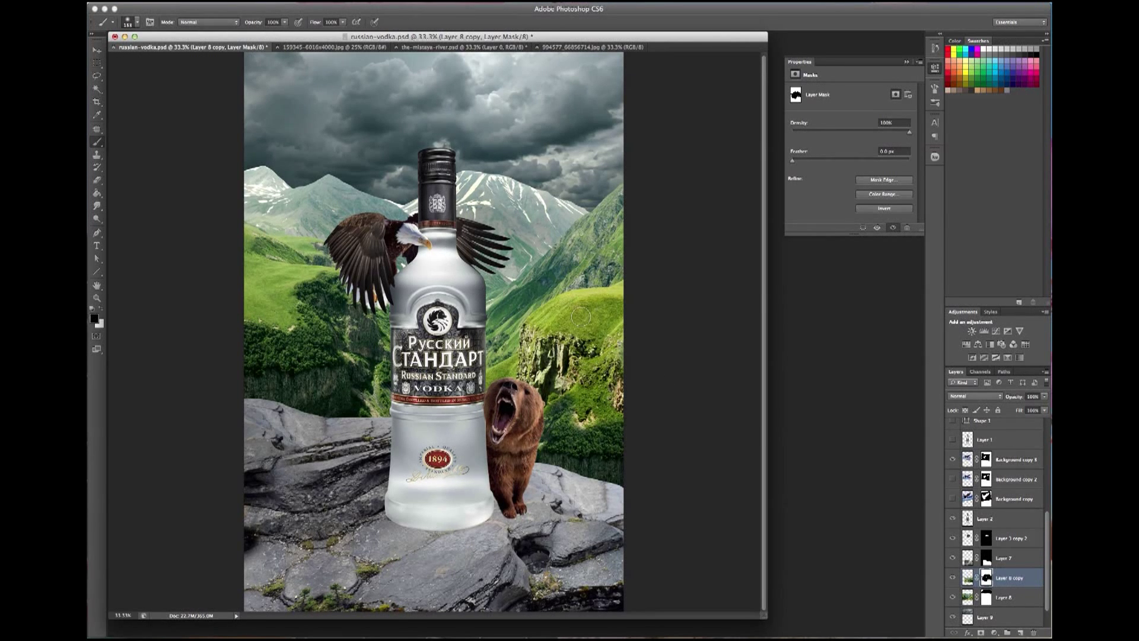
{"action": "key", "text": "ctrl+s"}
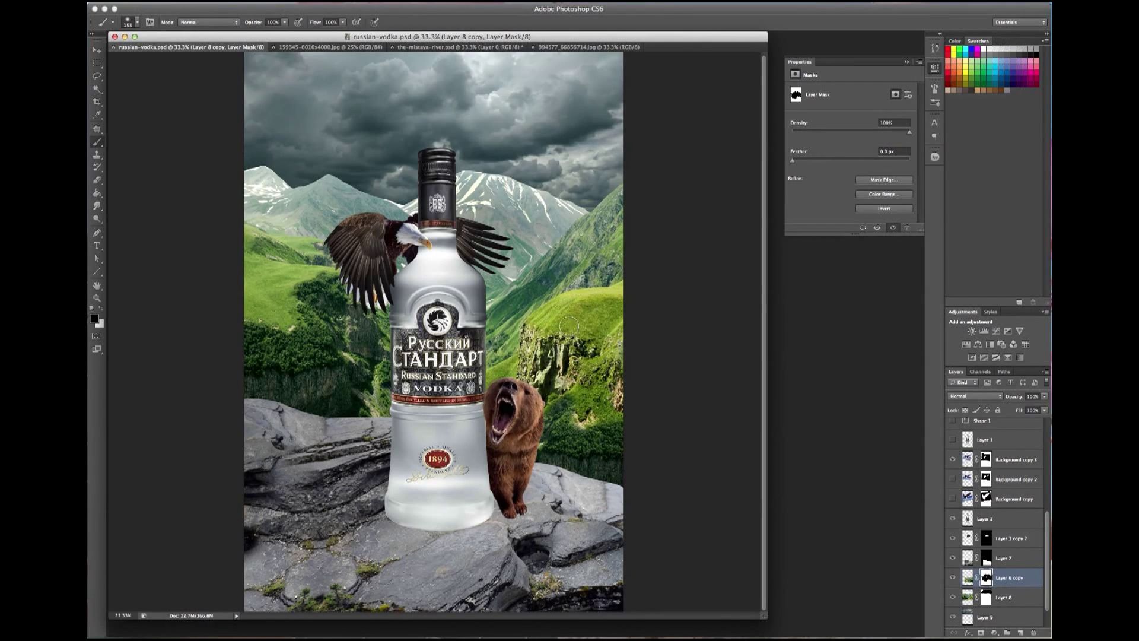
Close the clouds sky photo and the mountain valley source photo.
{"action": "left_click", "coordinate": [581, 48]}
{"action": "left_click", "coordinate": [533, 48]}
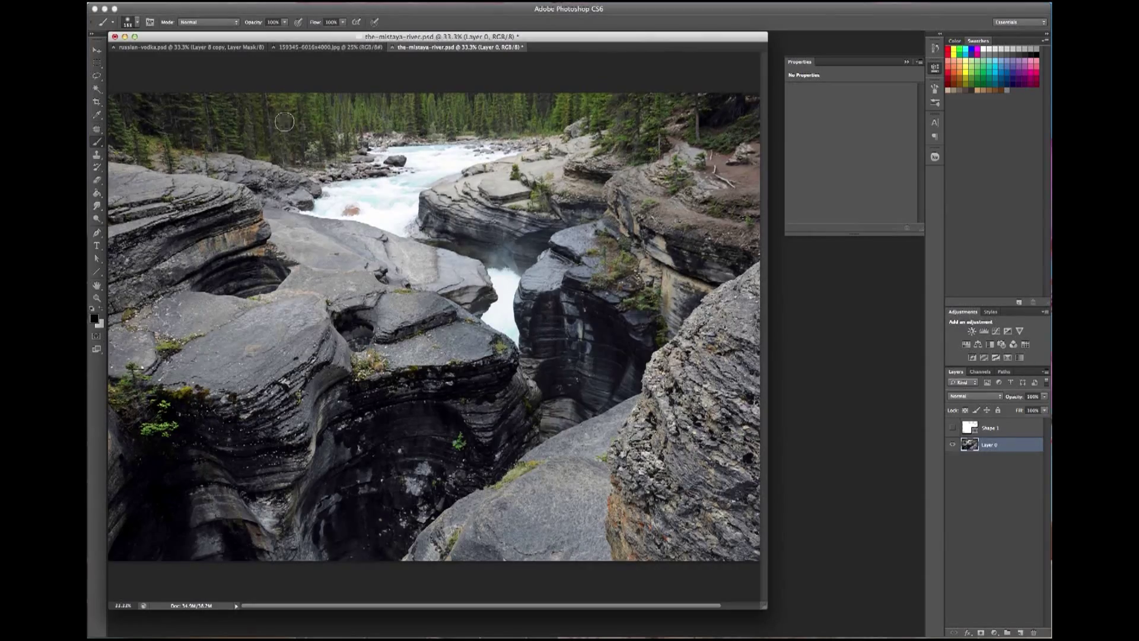
{"action": "left_click", "coordinate": [316, 47]}
{"action": "left_click", "coordinate": [274, 47]}
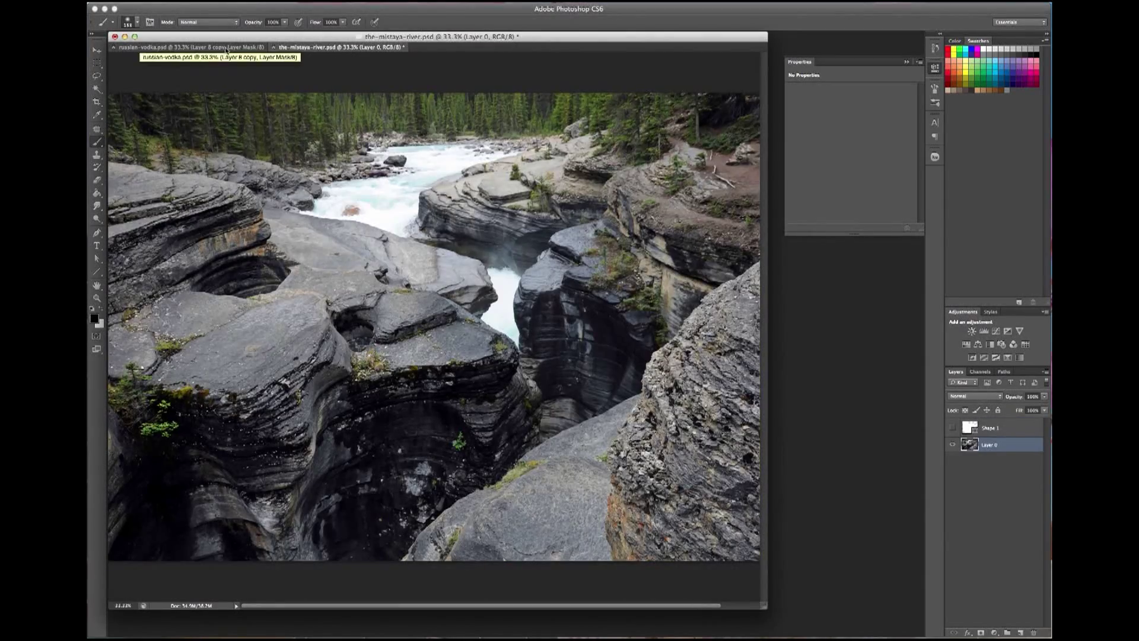
{"action": "left_click", "coordinate": [235, 47]}
{"action": "left_click", "coordinate": [310, 49]}
Return to the vodka composite, then bring the river gorge photo to the front.
{"action": "left_click", "coordinate": [227, 48]}
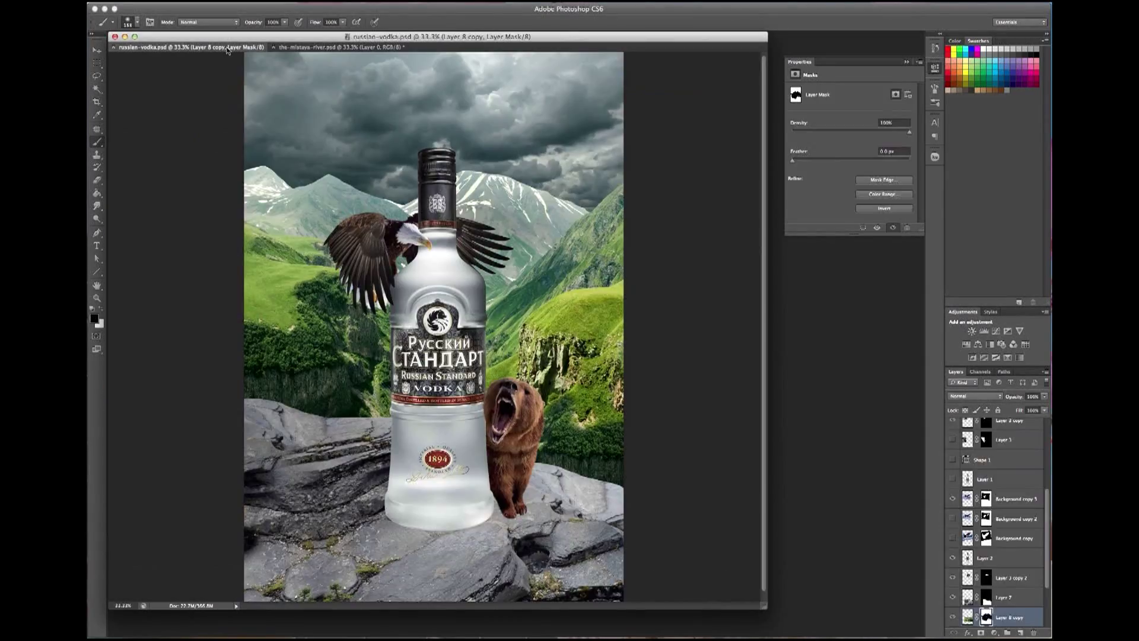
{"action": "key", "text": "v"}
{"action": "left_click", "coordinate": [1003, 597]}
{"action": "key", "text": "ctrl+Tab"}
Lasso a rock area in the river gorge photo and paste it into the vodka composite.
{"action": "left_click", "coordinate": [953, 427]}
{"action": "left_click", "coordinate": [953, 428]}
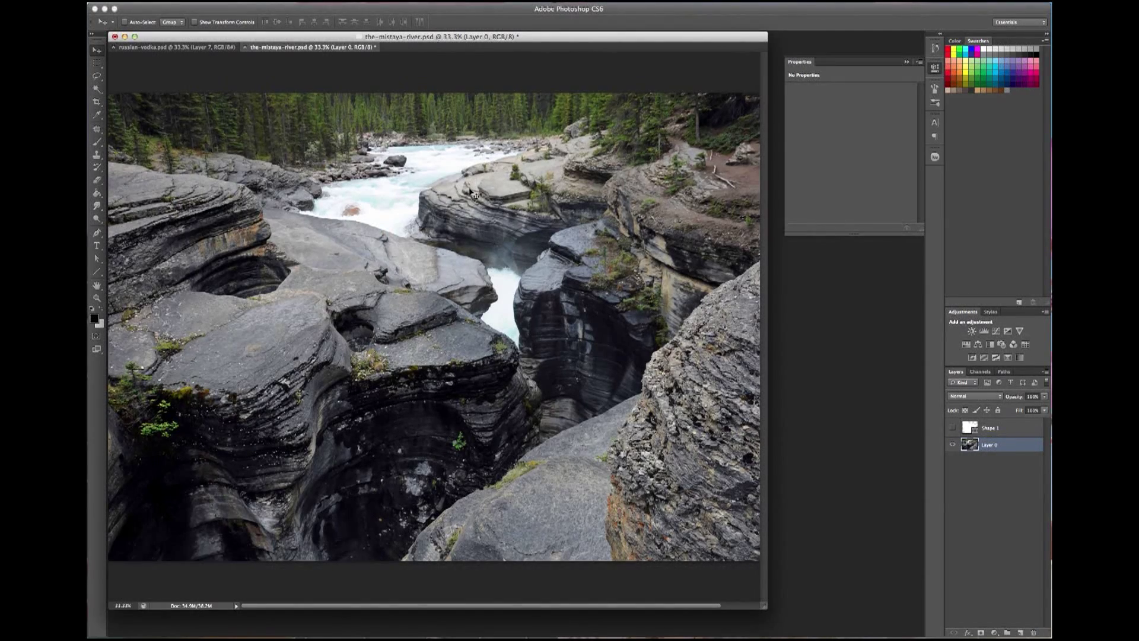
{"action": "left_click", "coordinate": [97, 77]}
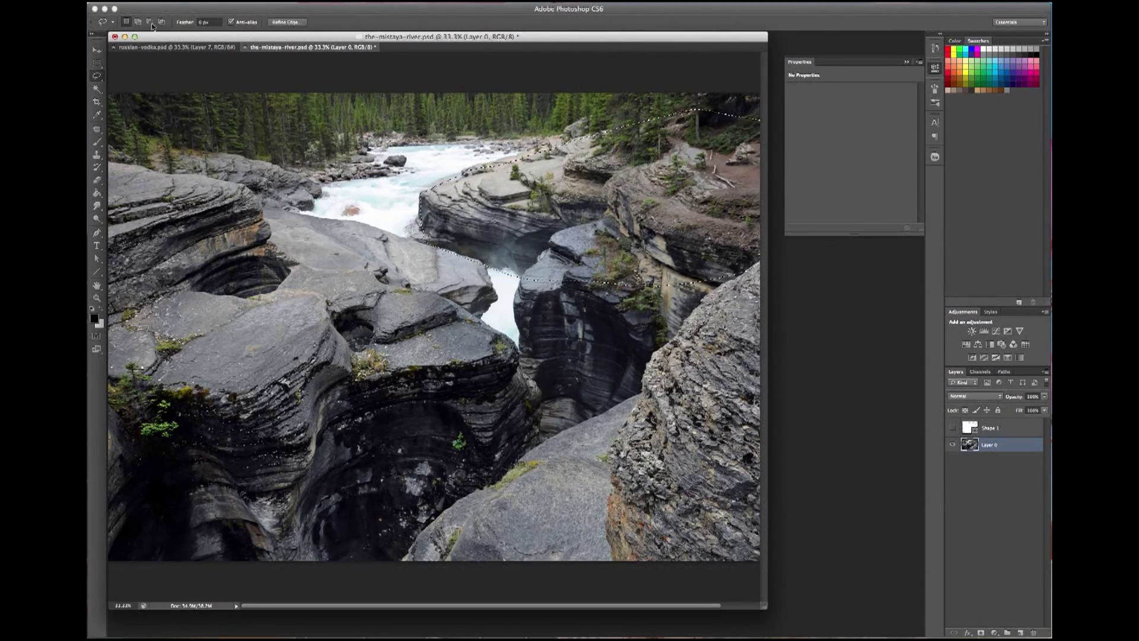
{"action": "left_click", "coordinate": [172, 47]}
{"action": "key", "text": "v"}
{"action": "right_click", "coordinate": [296, 439]}
{"action": "left_click", "coordinate": [311, 442]}
{"action": "key", "text": "ctrl+v"}
Put the rocks layer behind the bottle and bear, rotate it 90° CCW, reposition it, and save.
{"action": "left_click_drag", "start_coordinate": [1003, 427], "coordinate": [1026, 534]}
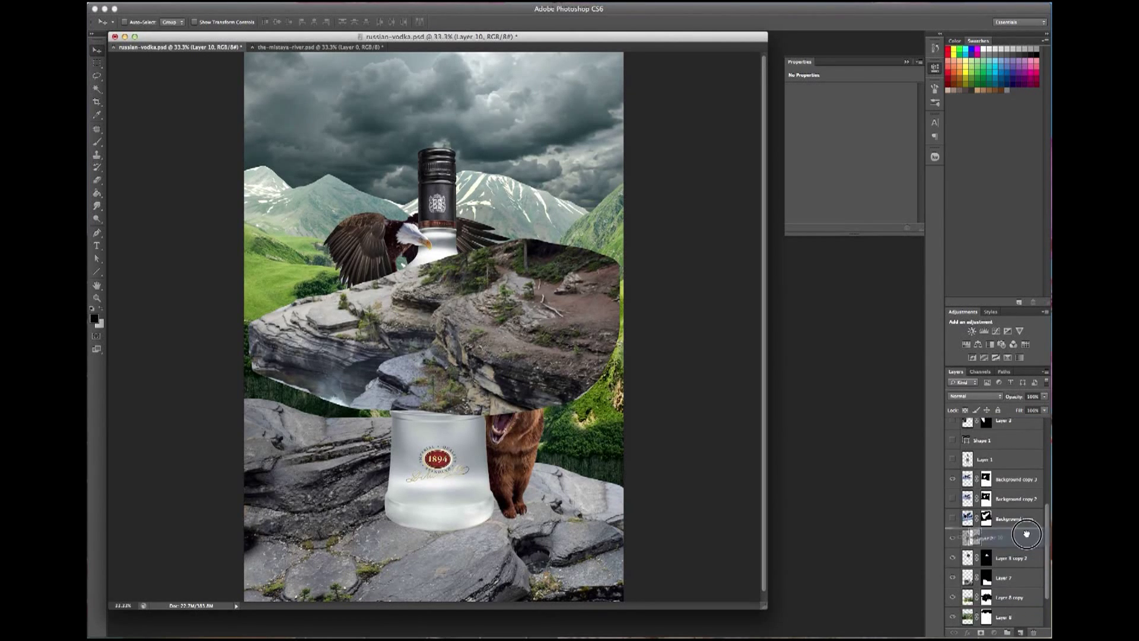
{"action": "left_click_drag", "start_coordinate": [1026, 534], "coordinate": [1009, 585]}
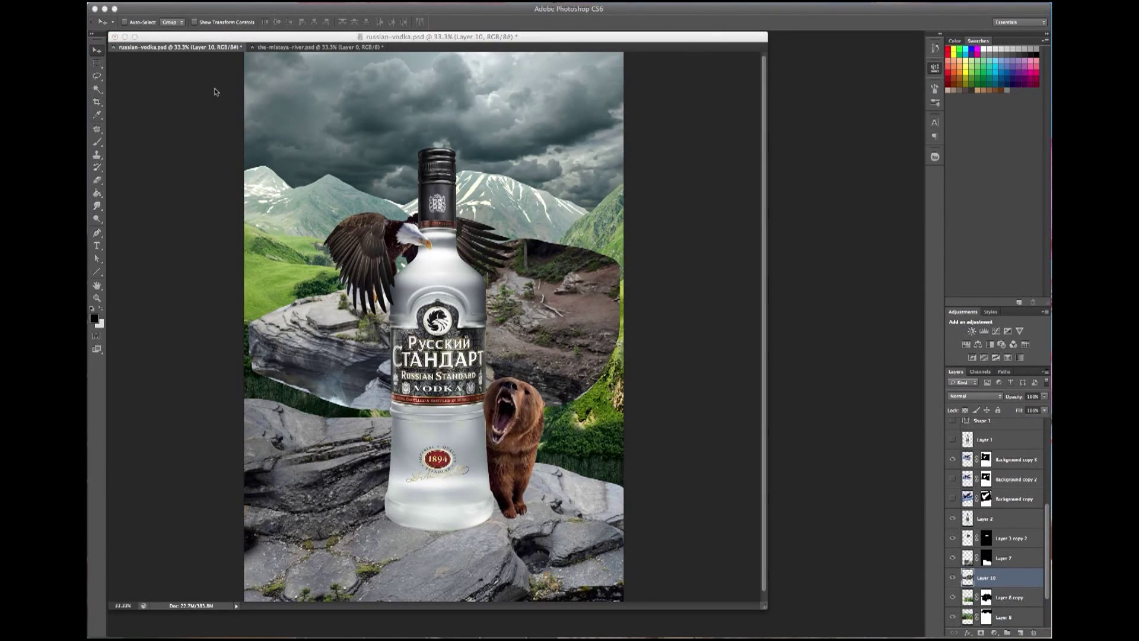
{"action": "left_click", "coordinate": [164, 2]}
{"action": "left_click", "coordinate": [316, 311]}
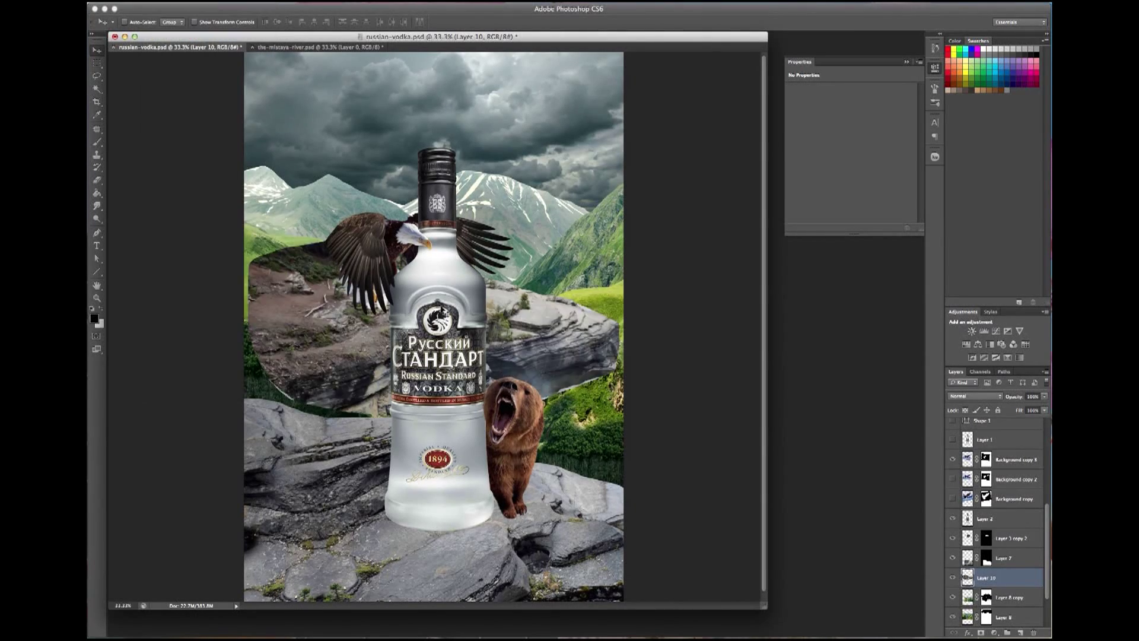
{"action": "key", "text": "ctrl+t"}
{"action": "mouse_move", "coordinate": [302, 389]}
{"action": "left_mouse_down"}
{"action": "mouse_move", "coordinate": [382, 384]}
{"action": "mouse_move", "coordinate": [342, 372]}
{"action": "left_mouse_up"}
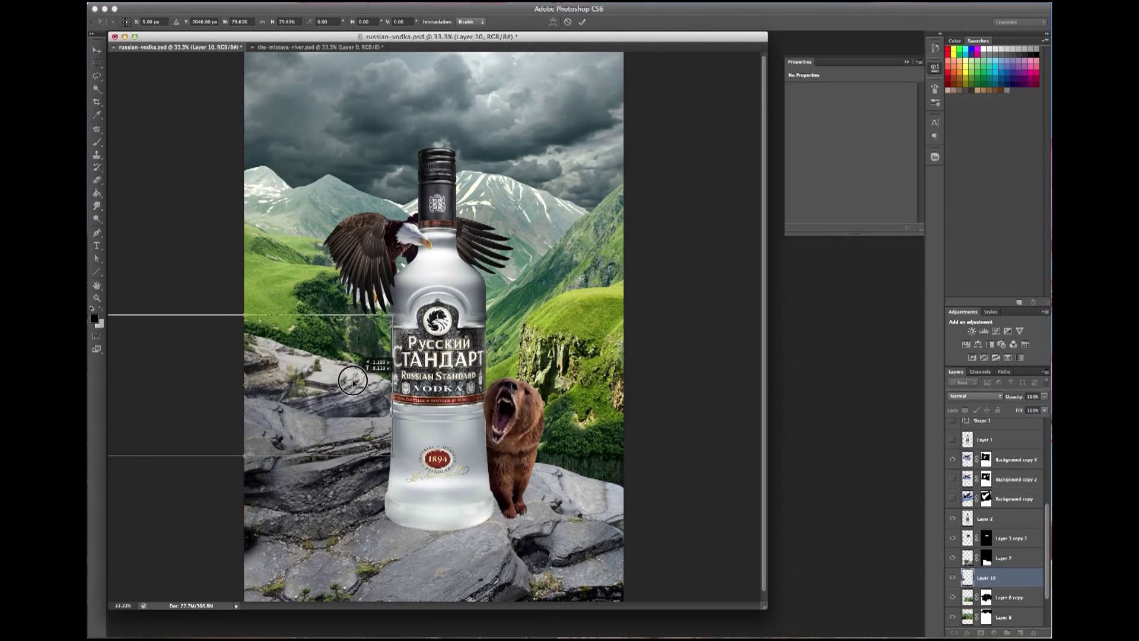
{"action": "key", "text": "Return"}
{"action": "key", "text": "ctrl+s"}
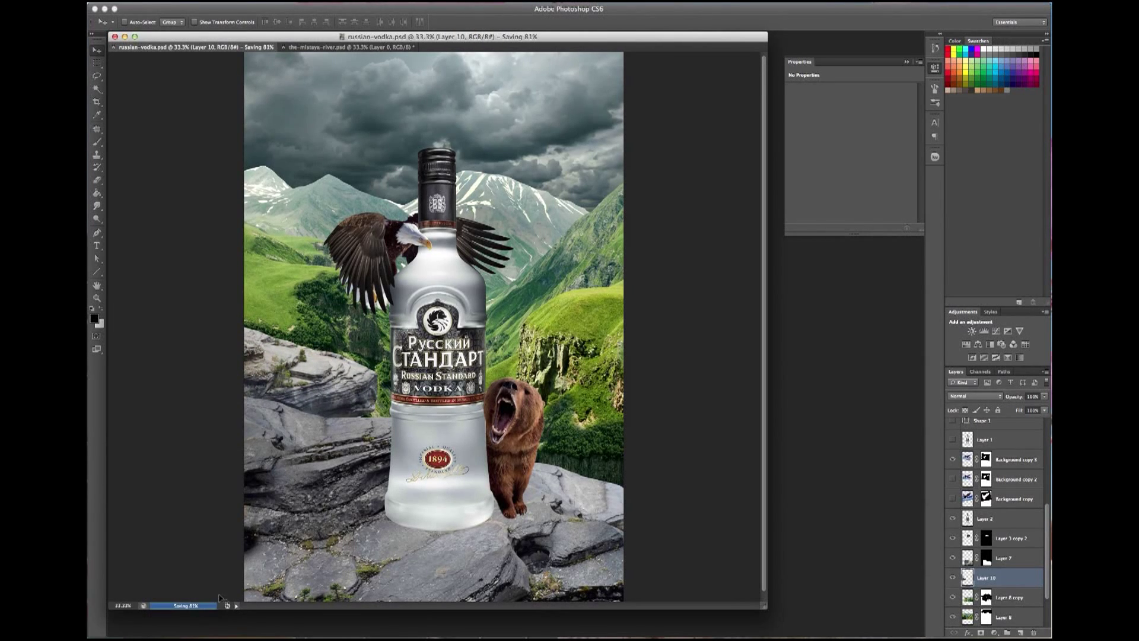
{"action": "key", "text": "ctrl+o"}
Scroll through the Material folder thumbnails and reposition the file browser window.
{"action": "scroll", "coordinate": [747, 182], "scroll_direction": "down", "scroll_amount": 10}
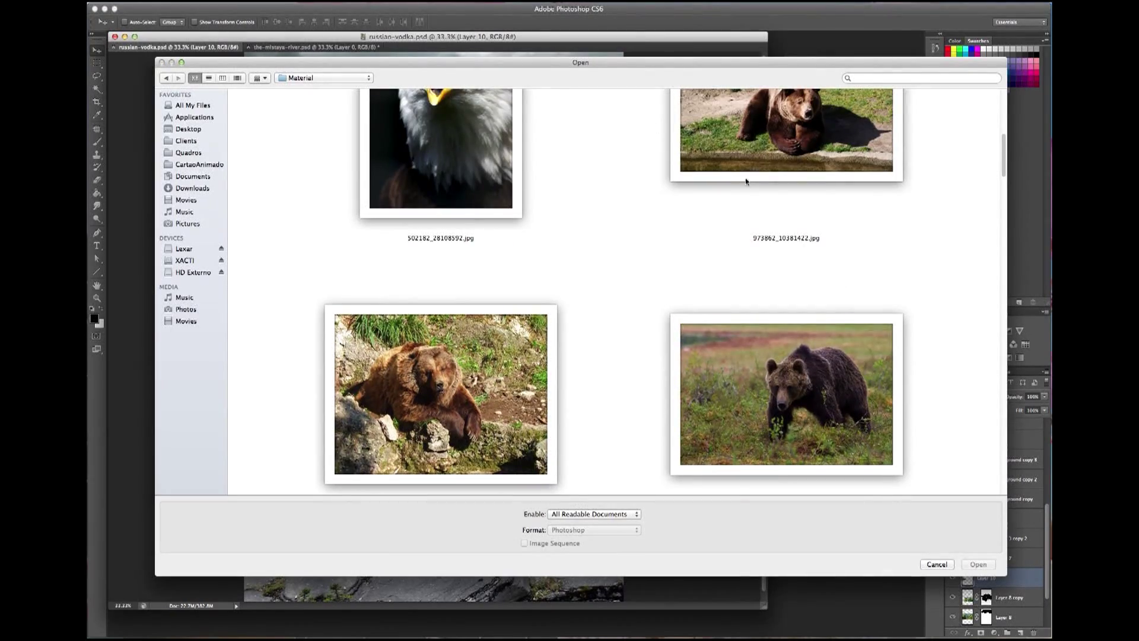
{"action": "left_click_drag", "start_coordinate": [578, 65], "coordinate": [635, 67]}
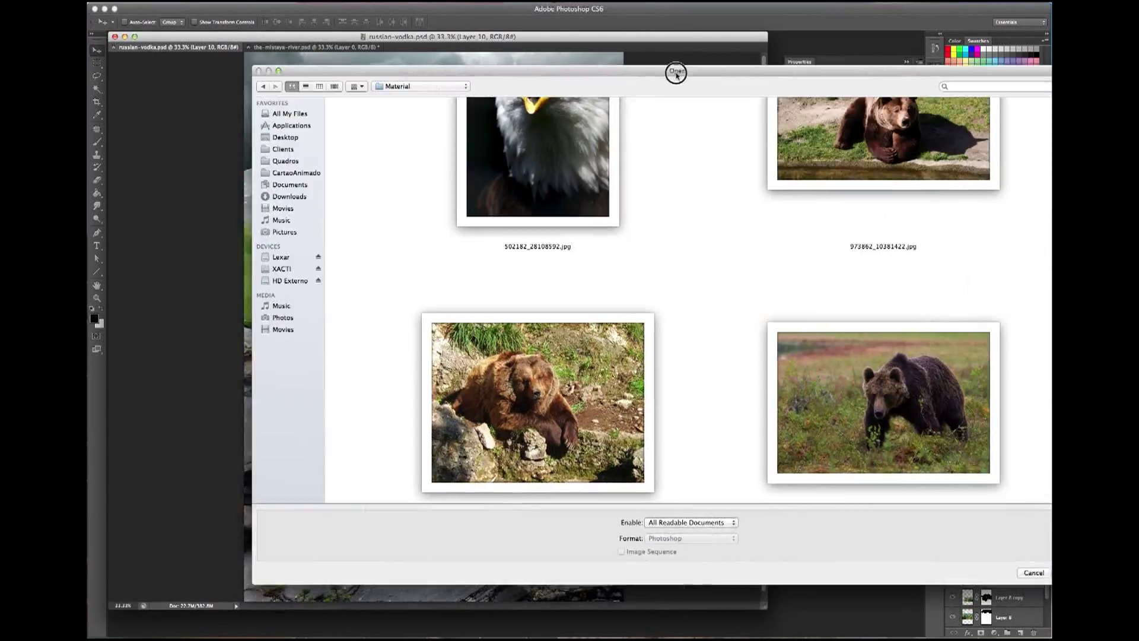
{"action": "scroll", "coordinate": [670, 259], "scroll_direction": "down", "scroll_amount": 5}
{"action": "scroll", "coordinate": [669, 259], "scroll_direction": "down", "scroll_amount": 5}
{"action": "scroll", "coordinate": [670, 259], "scroll_direction": "down", "scroll_amount": 5}
{"action": "scroll", "coordinate": [670, 259], "scroll_direction": "down", "scroll_amount": 5}
{"action": "mouse_move", "coordinate": [684, 66]}
{"action": "left_mouse_down"}
{"action": "mouse_move", "coordinate": [697, 221]}
{"action": "mouse_move", "coordinate": [657, 404]}
{"action": "left_mouse_up"}
{"action": "mouse_move", "coordinate": [760, 410]}
{"action": "left_mouse_down"}
{"action": "mouse_move", "coordinate": [710, 598]}
{"action": "mouse_move", "coordinate": [694, 407]}
{"action": "mouse_move", "coordinate": [741, 107]}
{"action": "mouse_move", "coordinate": [715, 571]}
{"action": "mouse_move", "coordinate": [745, 78]}
{"action": "left_mouse_up"}
Select the brown bear photos, including the second one, and open them.
{"action": "scroll", "coordinate": [698, 214], "scroll_direction": "down", "scroll_amount": 5}
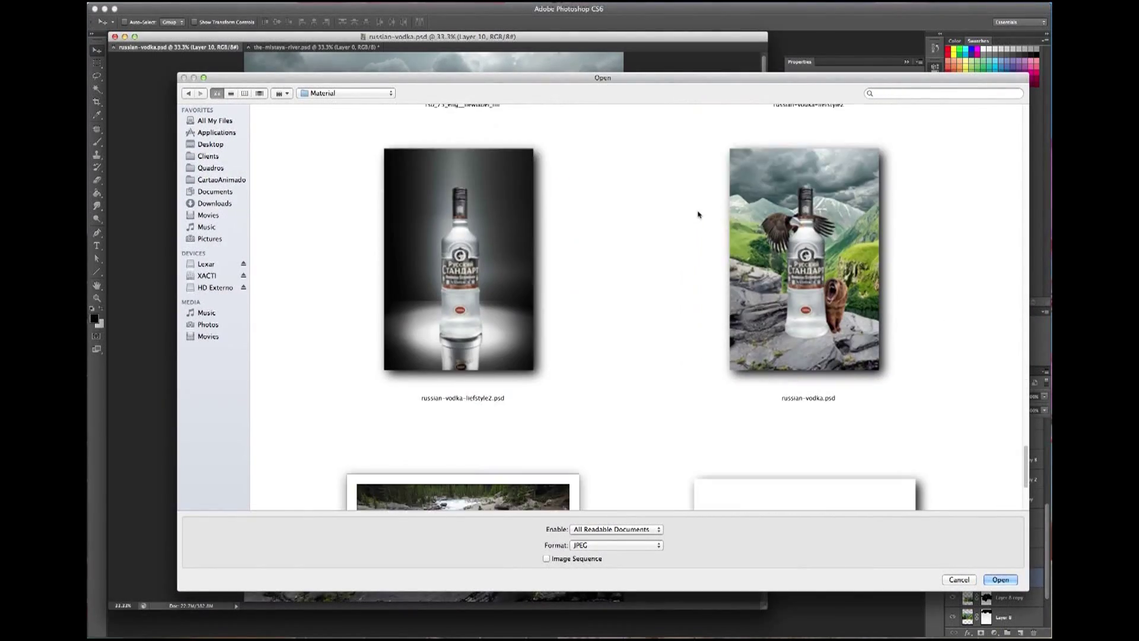
{"action": "scroll", "coordinate": [698, 214], "scroll_direction": "down", "scroll_amount": 3}
{"action": "scroll", "coordinate": [699, 215], "scroll_direction": "up", "scroll_amount": 5}
{"action": "scroll", "coordinate": [698, 215], "scroll_direction": "up", "scroll_amount": 10}
{"action": "scroll", "coordinate": [698, 214], "scroll_direction": "up", "scroll_amount": 5}
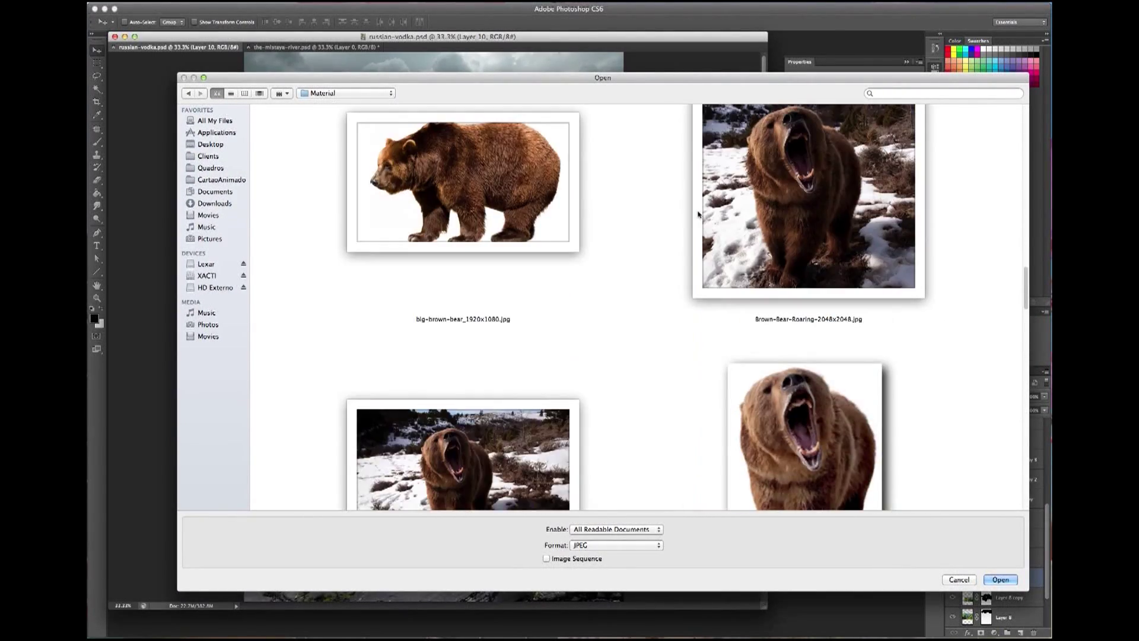
{"action": "scroll", "coordinate": [699, 215], "scroll_direction": "up", "scroll_amount": 3}
{"action": "scroll", "coordinate": [698, 214], "scroll_direction": "up", "scroll_amount": 5}
{"action": "scroll", "coordinate": [699, 215], "scroll_direction": "up", "scroll_amount": 5}
{"action": "left_click", "coordinate": [790, 198]}
{"action": "key", "text": "Return"}
Put the grizzly portrait into Quick Mask, zoom in, and pick a hair-like brush tip.
{"action": "left_click", "coordinate": [545, 48]}
{"action": "key", "text": "q"}
{"action": "key", "text": "z"}
{"action": "left_click", "coordinate": [244, 317]}
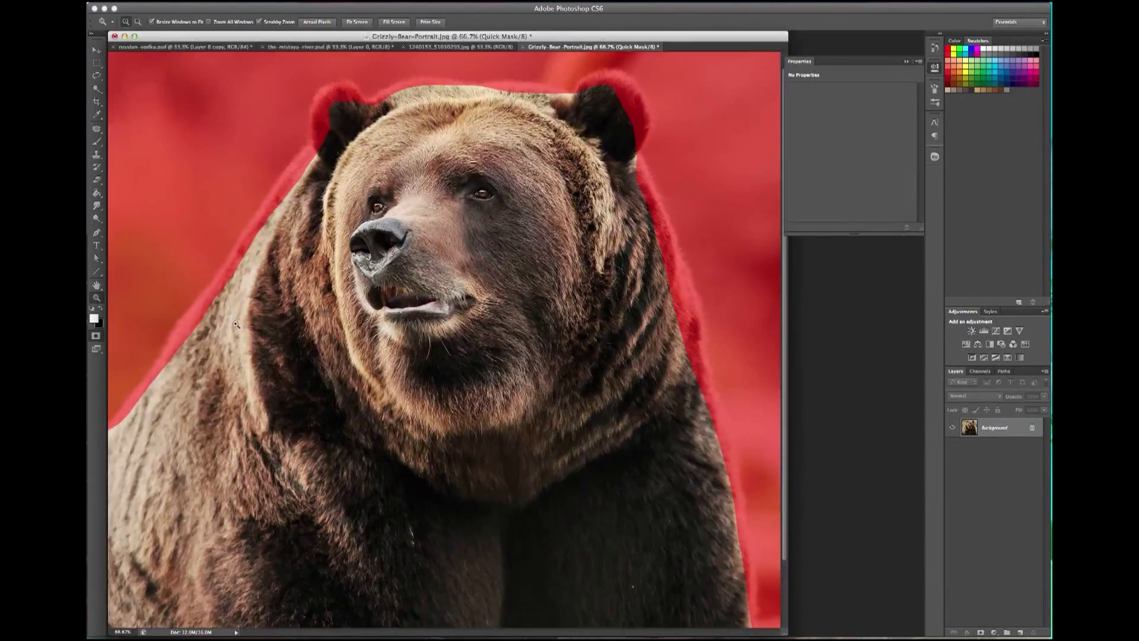
{"action": "left_click_drag", "start_coordinate": [337, 369], "coordinate": [337, 318]}
{"action": "key", "text": "b"}
{"action": "right_click", "coordinate": [354, 228]}
{"action": "key", "text": "Return"}
{"action": "left_click", "coordinate": [906, 61]}
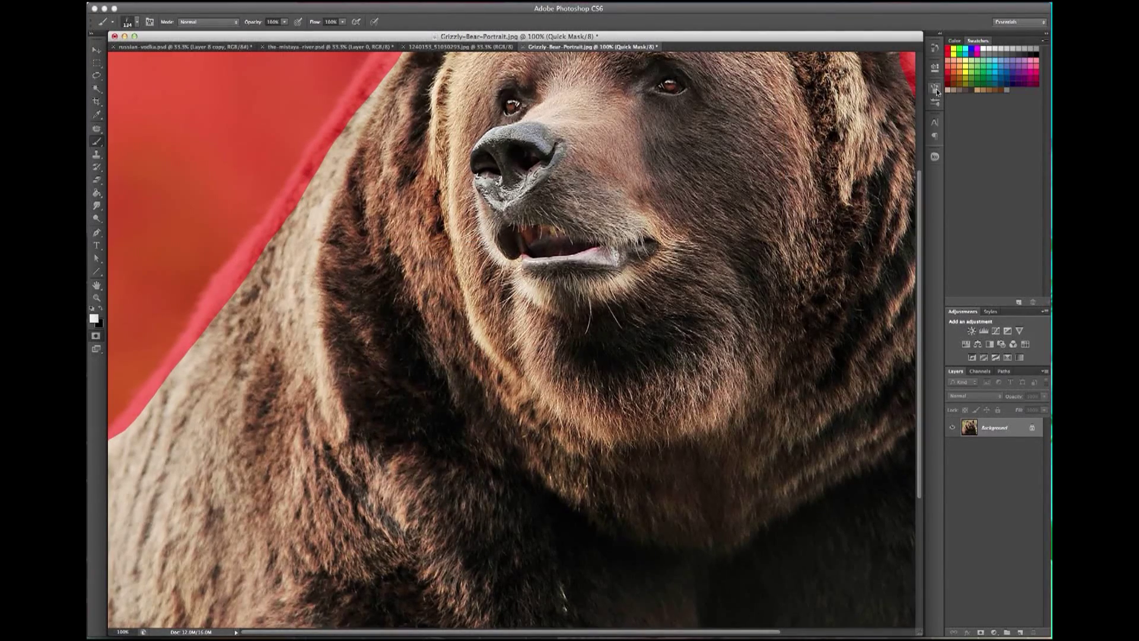
{"action": "left_click", "coordinate": [936, 89]}
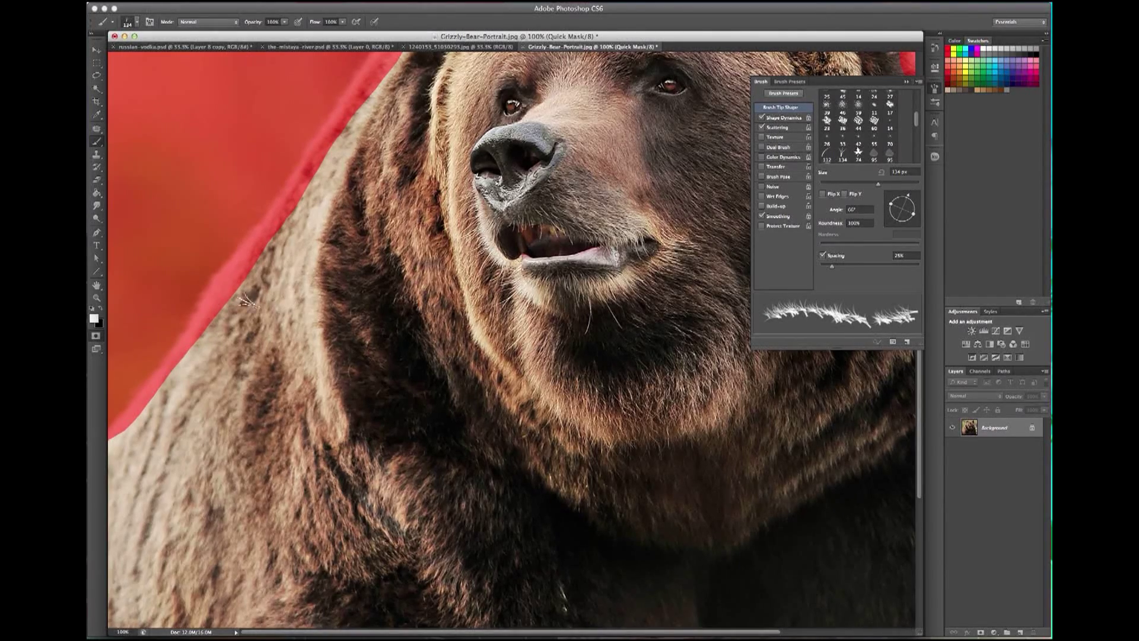
Paint fur-textured mask edges along the grizzly's left side, head outline and right side.
{"action": "mouse_move", "coordinate": [190, 374]}
{"action": "left_mouse_down"}
{"action": "mouse_move", "coordinate": [221, 305]}
{"action": "mouse_move", "coordinate": [403, 68]}
{"action": "left_mouse_up"}
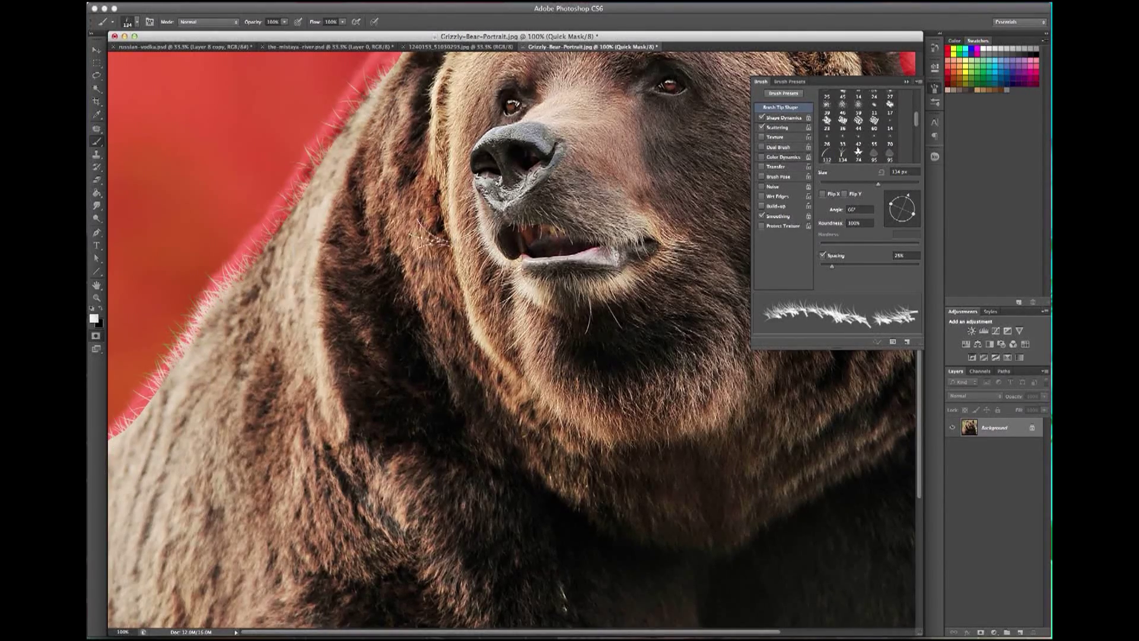
{"action": "scroll", "coordinate": [284, 226], "scroll_direction": "up", "scroll_amount": 5}
{"action": "mouse_move", "coordinate": [279, 309]}
{"action": "left_mouse_down"}
{"action": "mouse_move", "coordinate": [356, 154]}
{"action": "mouse_move", "coordinate": [416, 136]}
{"action": "mouse_move", "coordinate": [486, 146]}
{"action": "left_mouse_up"}
{"action": "scroll", "coordinate": [487, 145], "scroll_direction": "right", "scroll_amount": 5}
{"action": "mouse_move", "coordinate": [629, 122]}
{"action": "left_mouse_down"}
{"action": "mouse_move", "coordinate": [709, 225]}
{"action": "mouse_move", "coordinate": [783, 475]}
{"action": "left_mouse_up"}
{"action": "scroll", "coordinate": [783, 475], "scroll_direction": "down", "scroll_amount": 5}
{"action": "scroll", "coordinate": [801, 217], "scroll_direction": "down", "scroll_amount": 5}
{"action": "key", "text": "F5"}
{"action": "left_click_drag", "start_coordinate": [802, 217], "coordinate": [872, 552]}
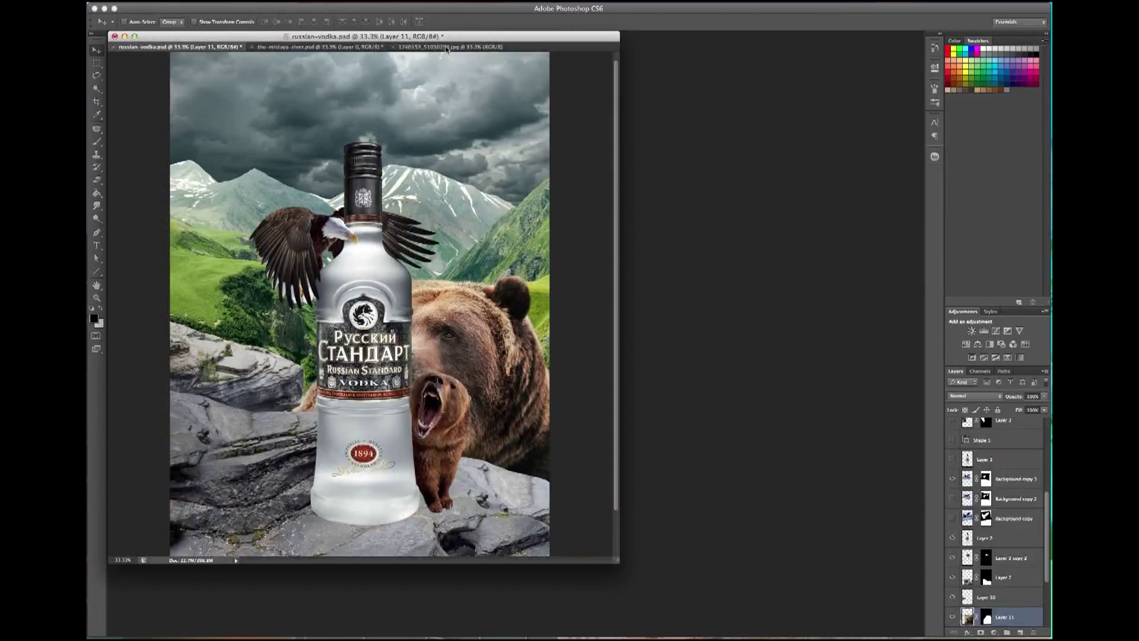
Move the placed grizzly down onto the rocks and tilt it a few degrees.
{"action": "left_click", "coordinate": [446, 47]}
{"action": "left_click", "coordinate": [178, 46]}
{"action": "key", "text": "ctrl+t"}
{"action": "mouse_move", "coordinate": [375, 342]}
{"action": "left_mouse_down"}
{"action": "mouse_move", "coordinate": [375, 375]}
{"action": "mouse_move", "coordinate": [552, 377]}
{"action": "mouse_move", "coordinate": [525, 371]}
{"action": "left_mouse_up"}
{"action": "left_click_drag", "start_coordinate": [526, 437], "coordinate": [525, 442]}
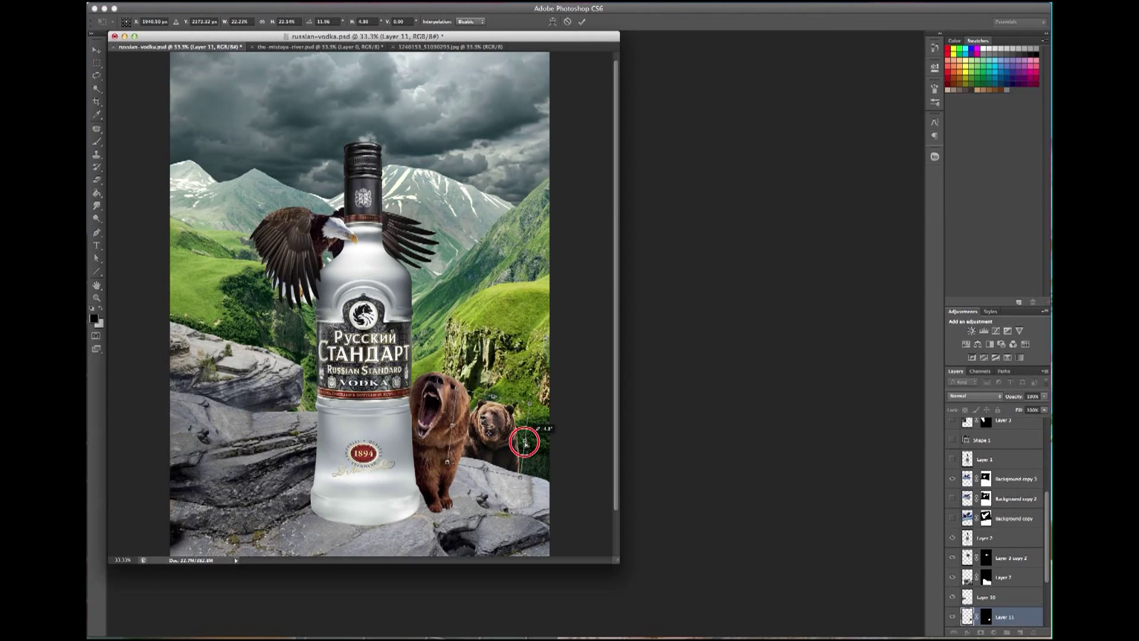
{"action": "left_click_drag", "start_coordinate": [454, 388], "coordinate": [456, 397]}
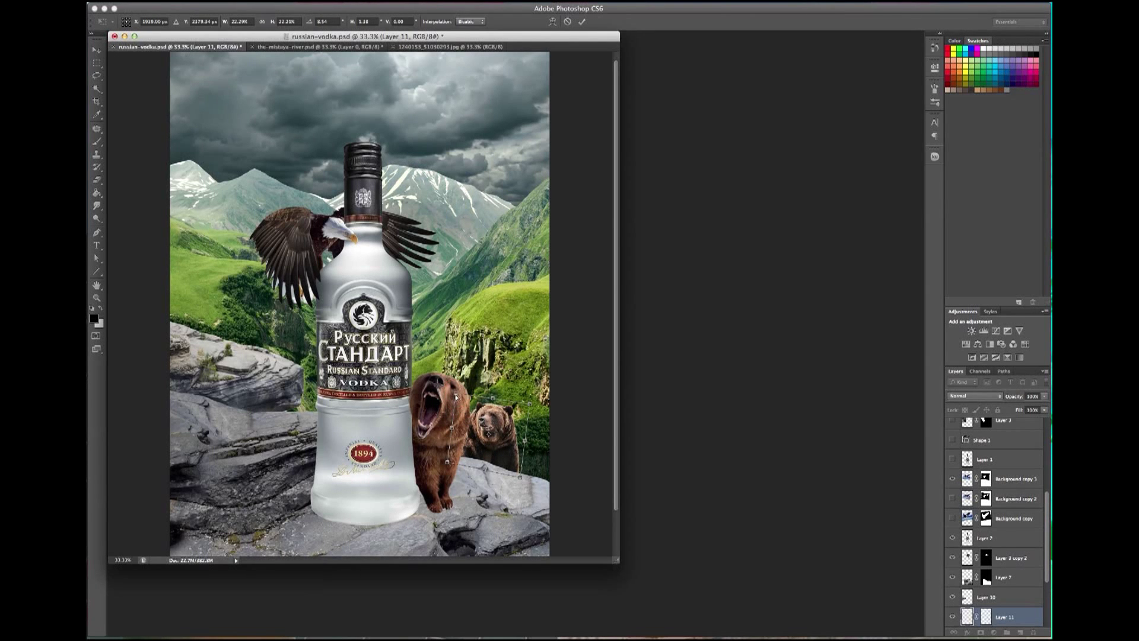
{"action": "key", "text": "Return"}
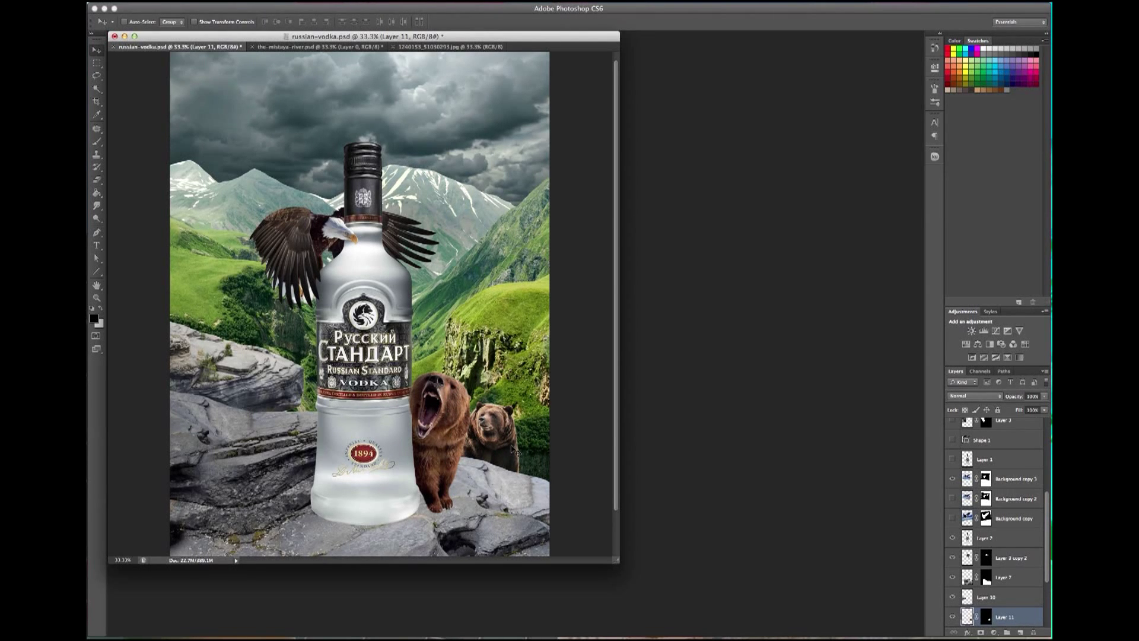
{"action": "key", "text": "ctrl+shift+Tab"}
{"action": "left_click_drag", "start_coordinate": [616, 560], "coordinate": [734, 582]}
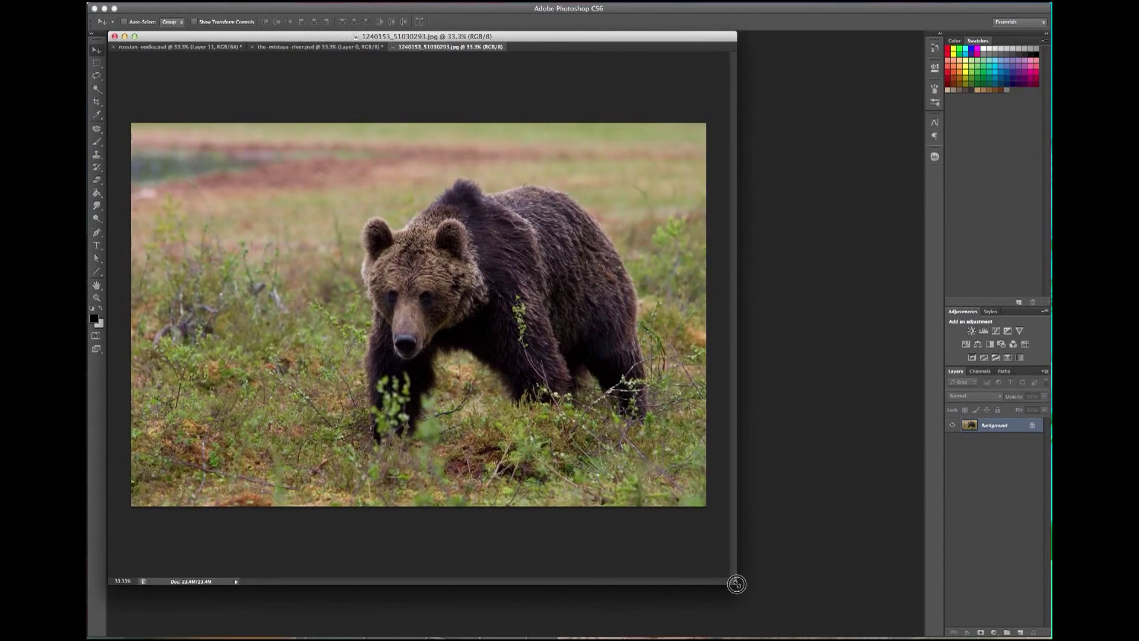
Quick-select the walking bear and refine its edge with a larger radius into a masked layer.
{"action": "left_click", "coordinate": [97, 88]}
{"action": "left_click_drag", "start_coordinate": [627, 388], "coordinate": [369, 231]}
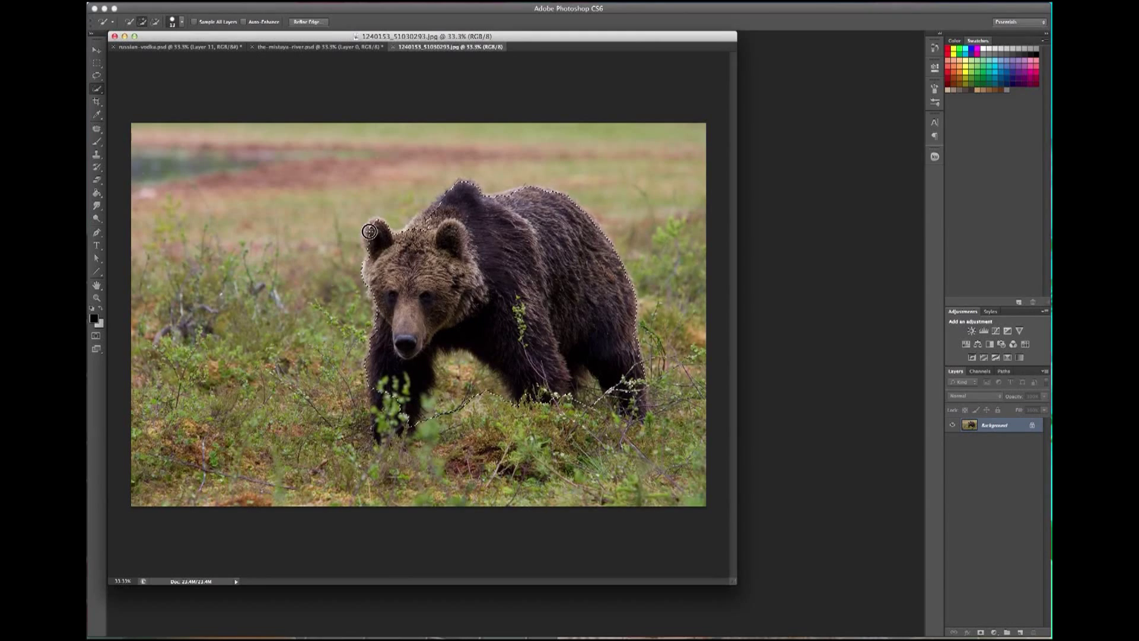
{"action": "left_click_drag", "start_coordinate": [428, 398], "coordinate": [629, 385]}
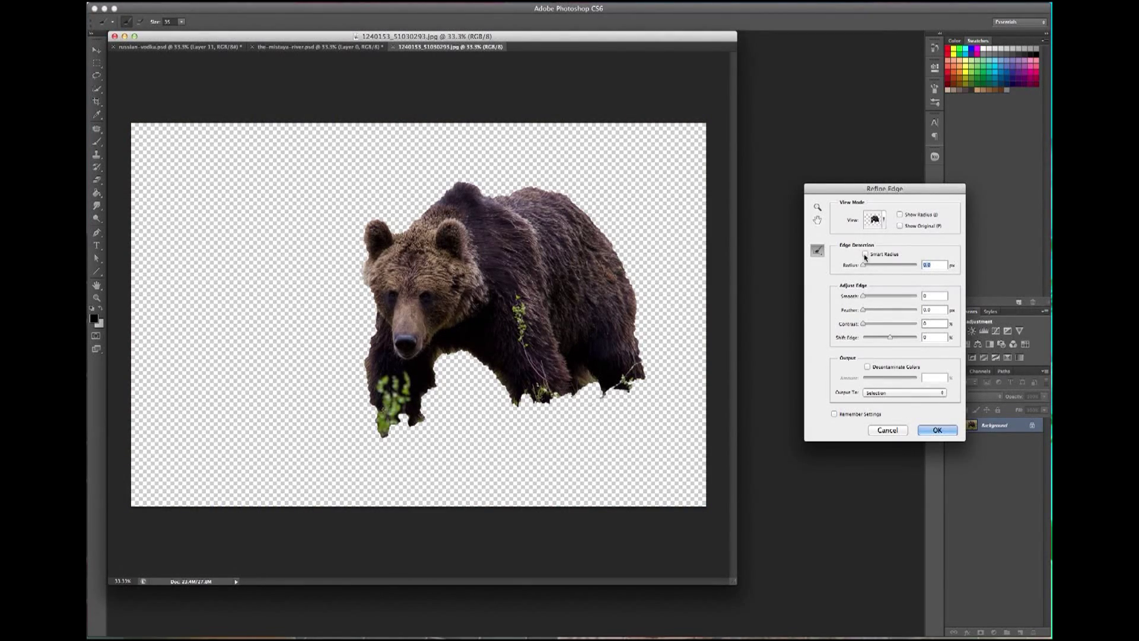
{"action": "left_click_drag", "start_coordinate": [882, 266], "coordinate": [889, 267]}
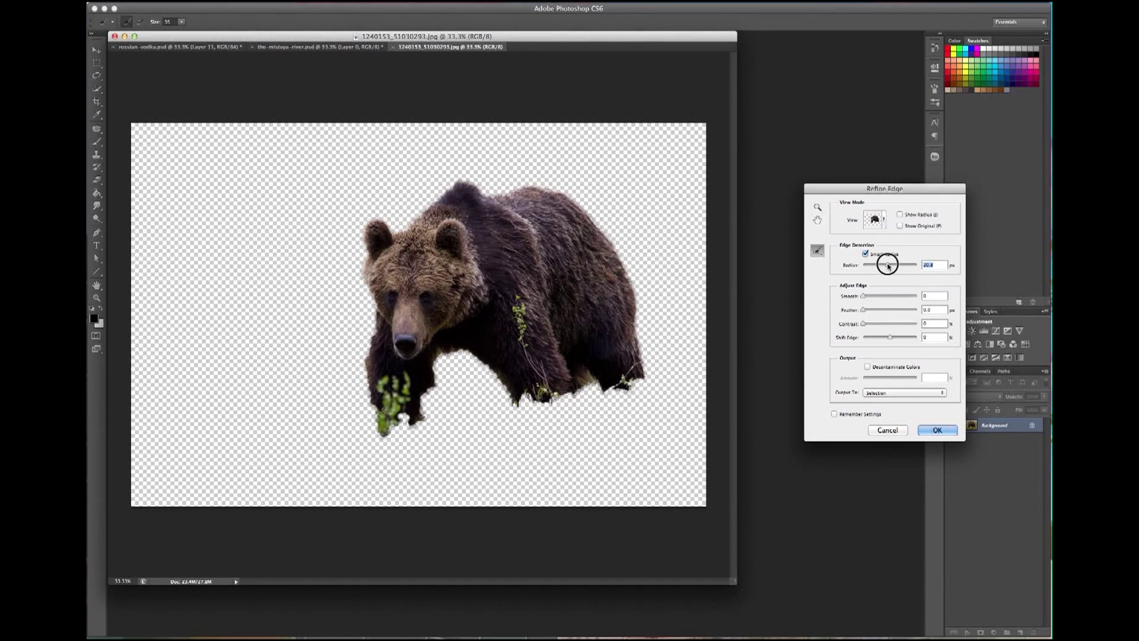
{"action": "left_click", "coordinate": [904, 393]}
{"action": "left_click", "coordinate": [903, 419]}
{"action": "left_click", "coordinate": [937, 430]}
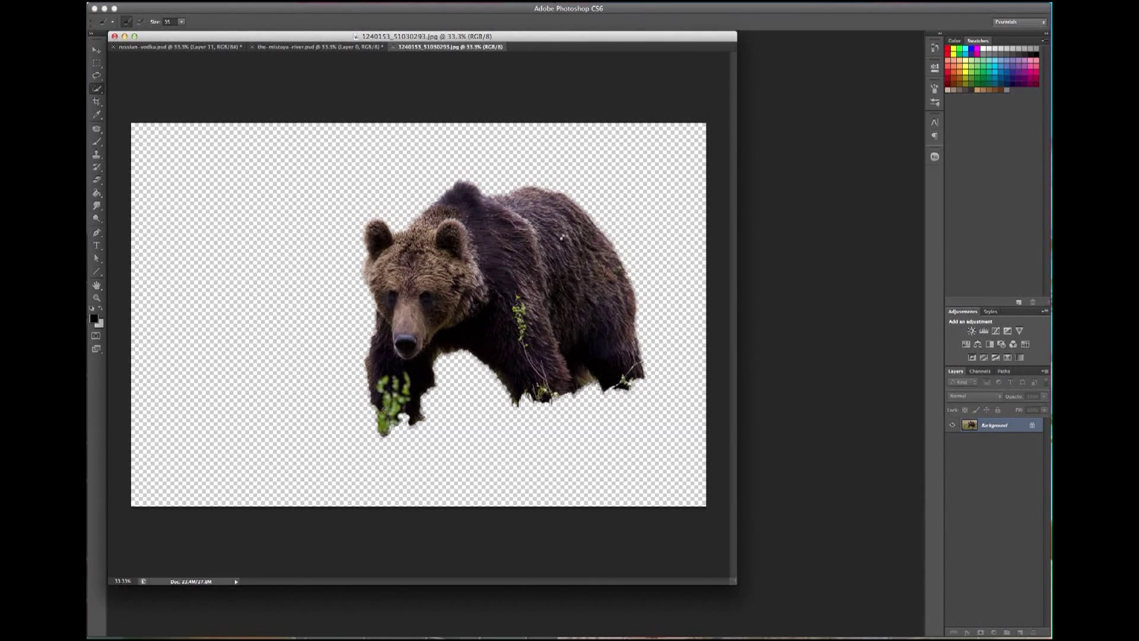
{"action": "key", "text": "v"}
{"action": "left_click_drag", "start_coordinate": [389, 211], "coordinate": [341, 338]}
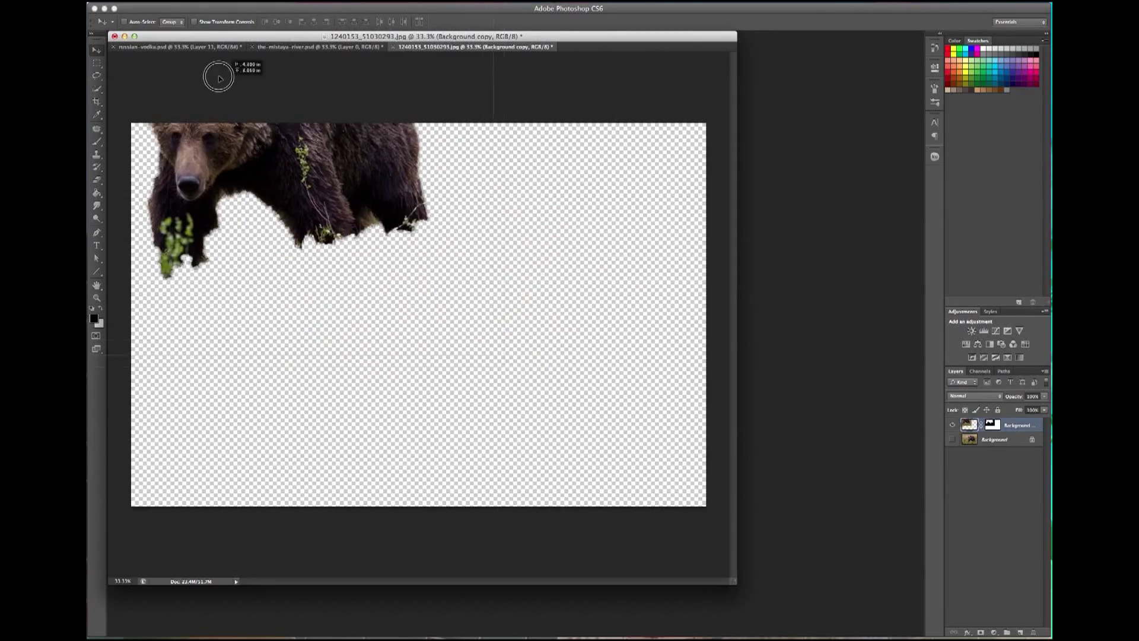
Bring the bear layer to the top and shrink it onto the left rock ledge.
{"action": "key", "text": "ctrl+shift+bracketright"}
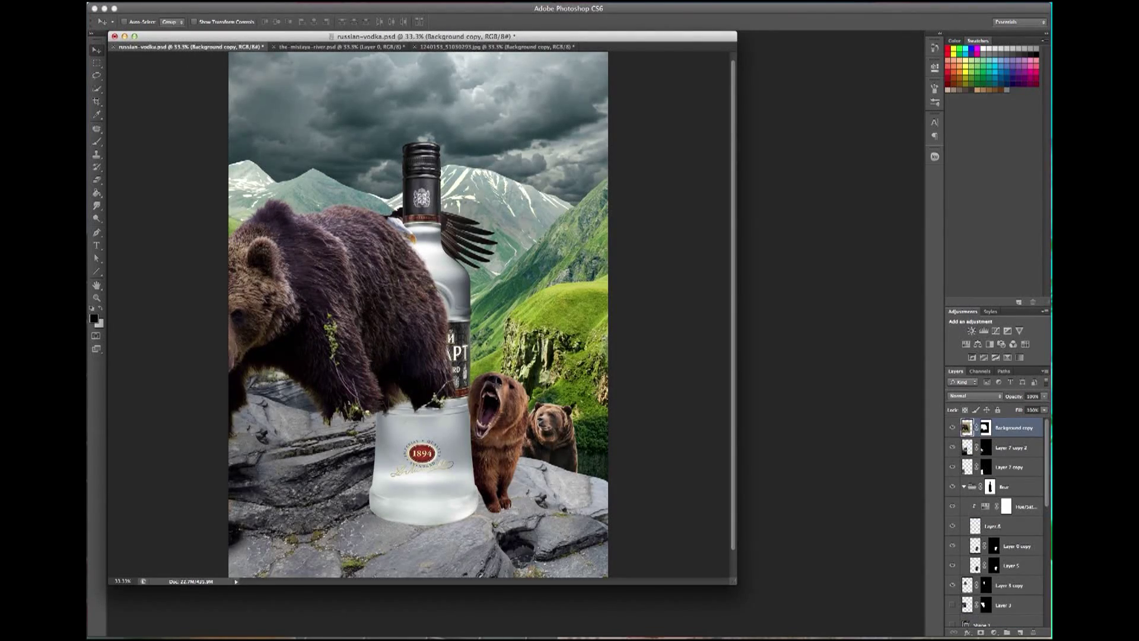
{"action": "left_click", "coordinate": [160, 2]}
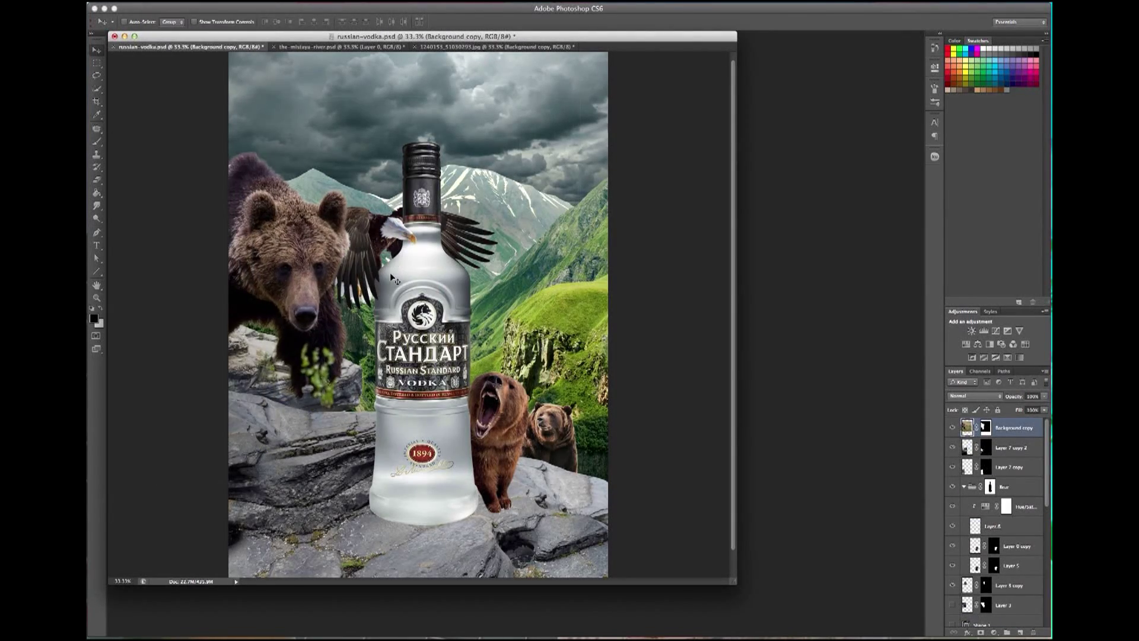
{"action": "key", "text": "ctrl+t"}
{"action": "mouse_move", "coordinate": [346, 308]}
{"action": "left_mouse_down"}
{"action": "mouse_move", "coordinate": [249, 370]}
{"action": "mouse_move", "coordinate": [321, 306]}
{"action": "left_mouse_up"}
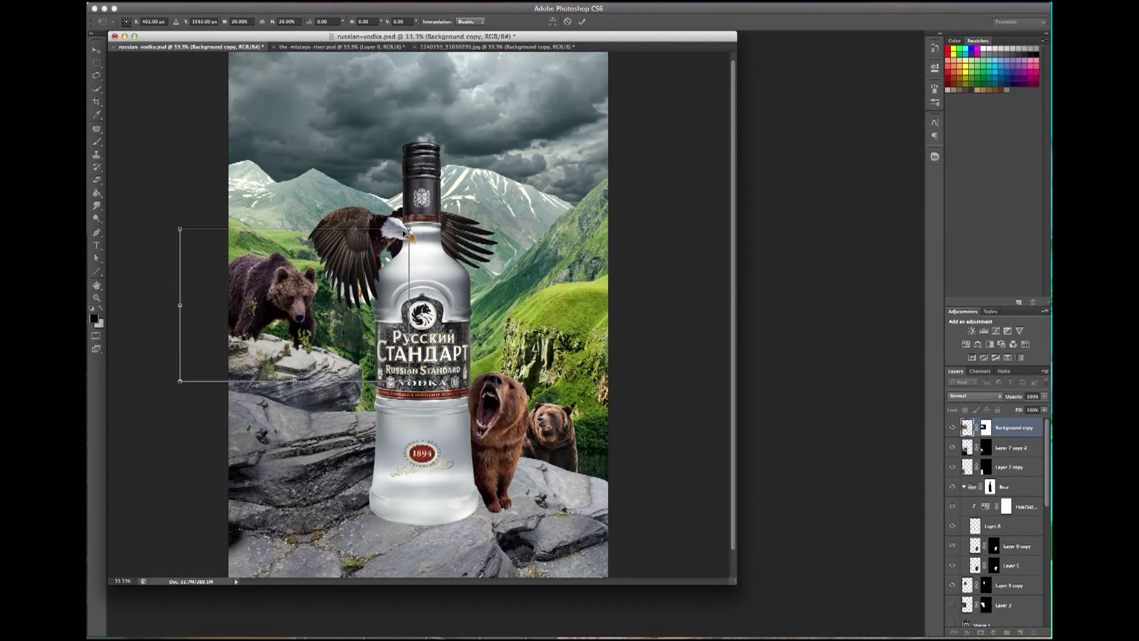
{"action": "mouse_move", "coordinate": [349, 230]}
{"action": "left_mouse_down"}
{"action": "mouse_move", "coordinate": [333, 304]}
{"action": "mouse_move", "coordinate": [285, 339]}
{"action": "left_mouse_up"}
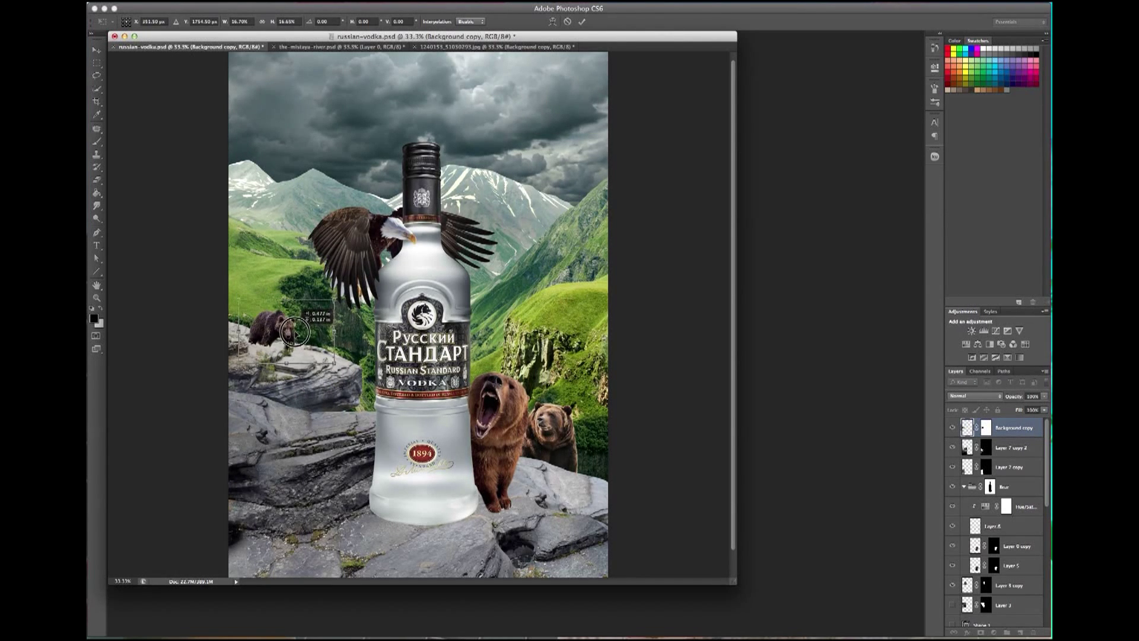
{"action": "left_click_drag", "start_coordinate": [276, 332], "coordinate": [275, 334]}
{"action": "key", "text": "Return"}
Zoom in to brush on the small bear's layer mask, then zoom out and close extra images.
{"action": "key", "text": "z"}
{"action": "left_click_drag", "start_coordinate": [285, 342], "coordinate": [268, 366]}
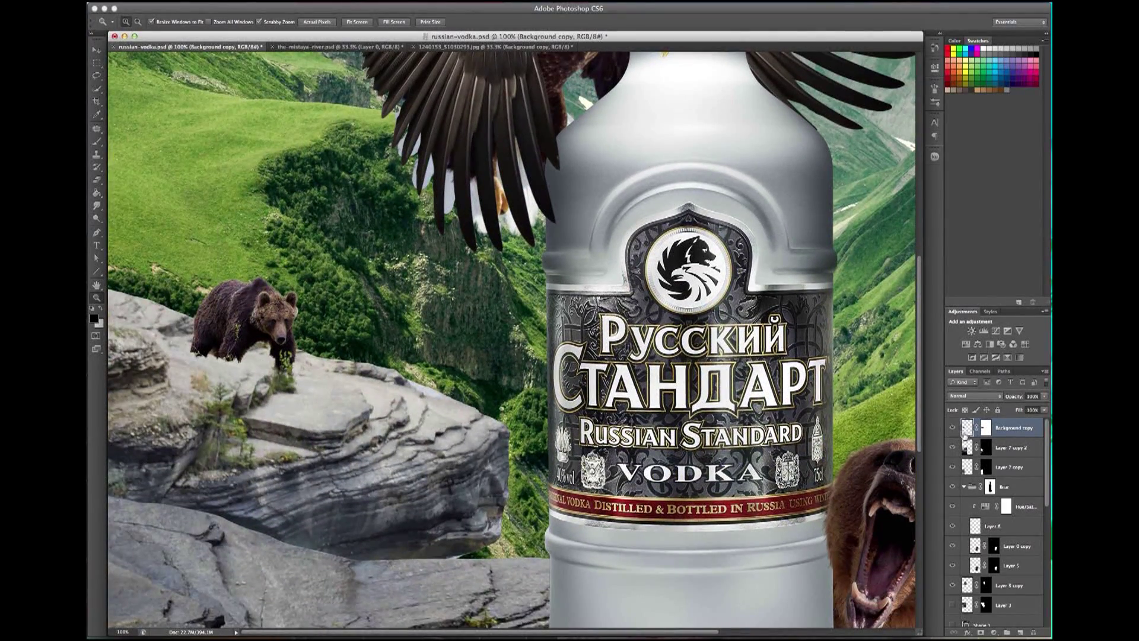
{"action": "left_click", "coordinate": [952, 427]}
{"action": "left_click", "coordinate": [953, 427]}
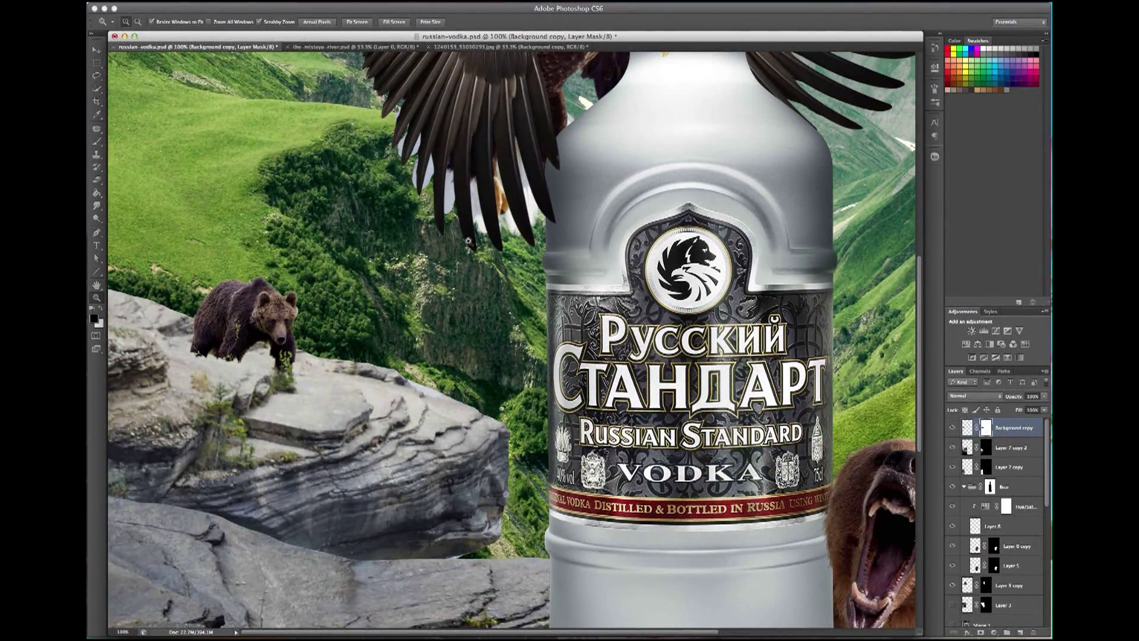
{"action": "left_click", "coordinate": [96, 142]}
{"action": "right_click", "coordinate": [230, 356]}
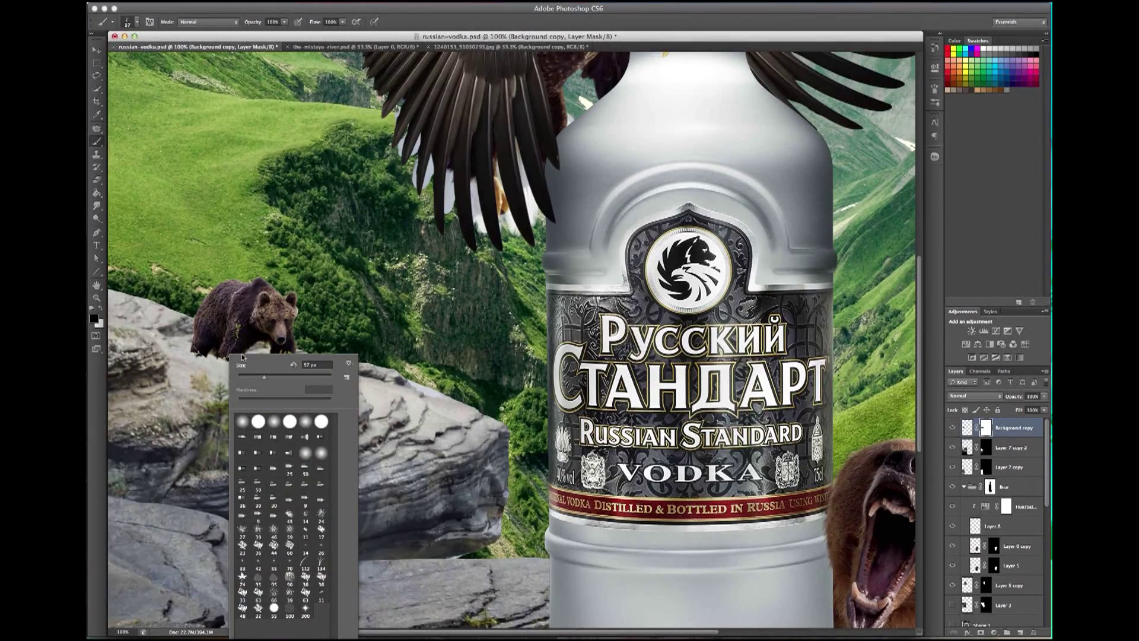
{"action": "key", "text": "Return"}
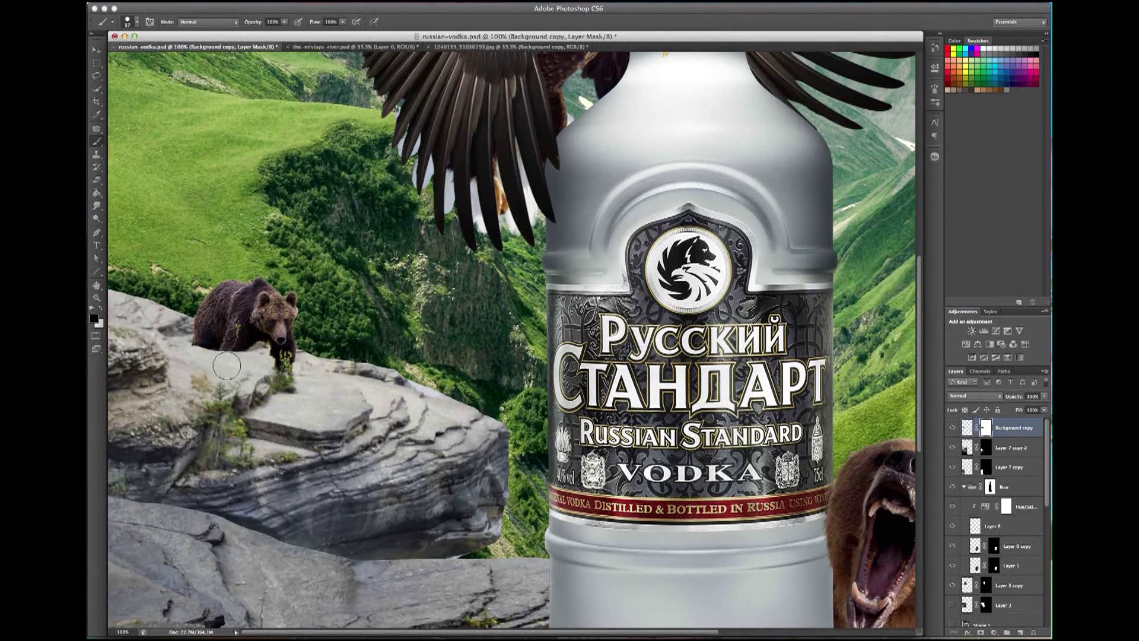
{"action": "key", "text": "z"}
{"action": "left_click", "coordinate": [478, 264], "text": "alt"}
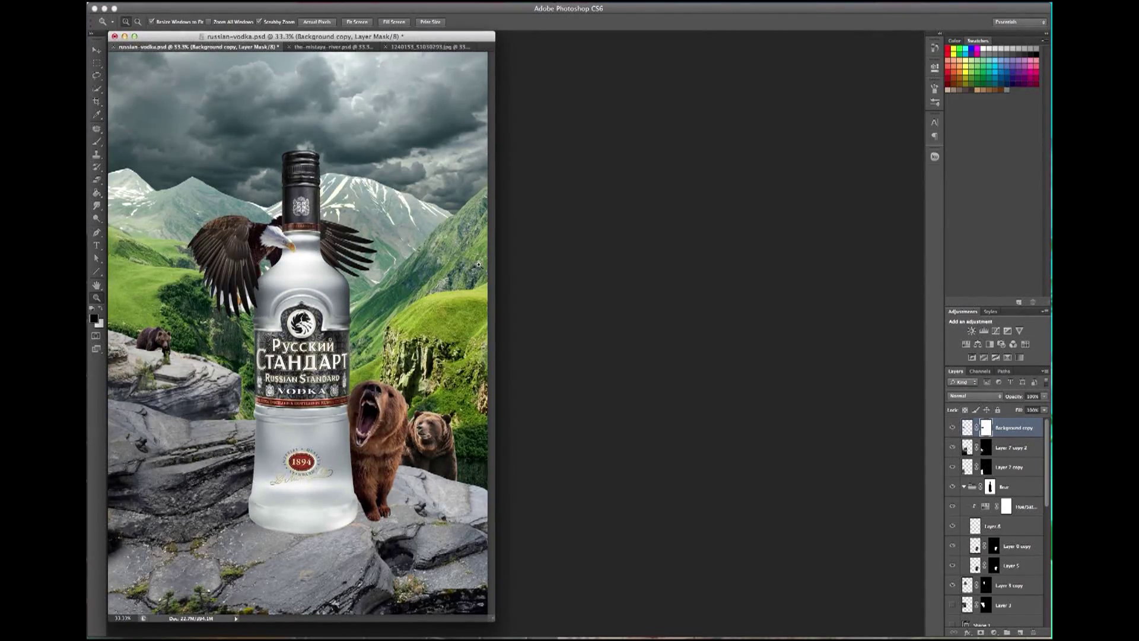
{"action": "key", "text": "ctrl+w"}
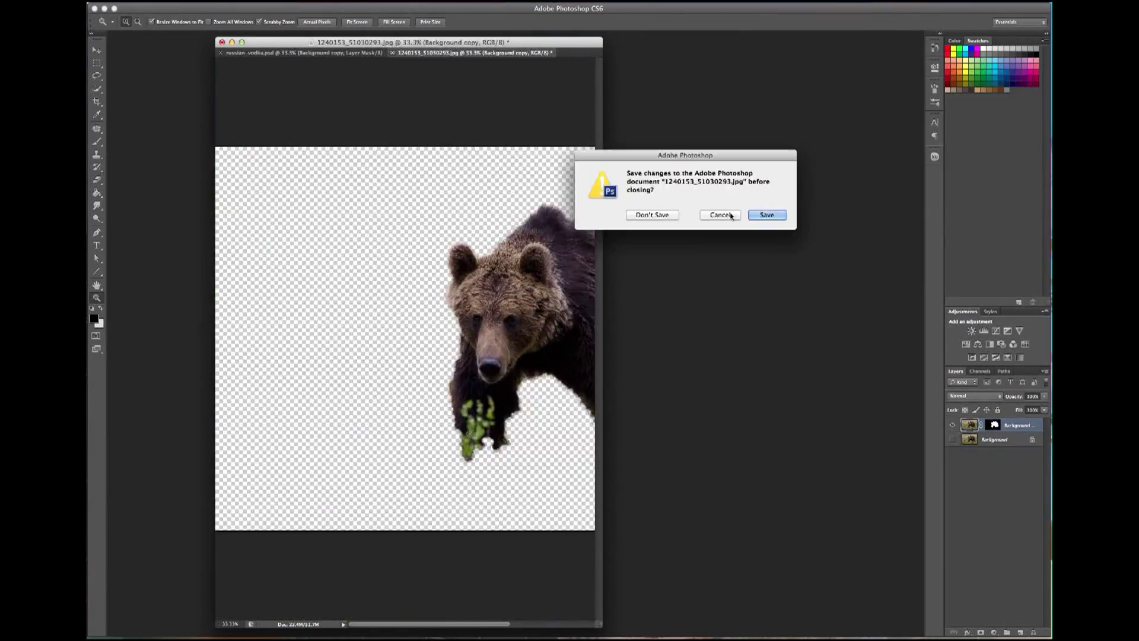
Close the bear image, open the eagle photo, and select its blue sky with Color Range.
{"action": "left_click", "coordinate": [615, 214]}
{"action": "key", "text": "ctrl+o"}
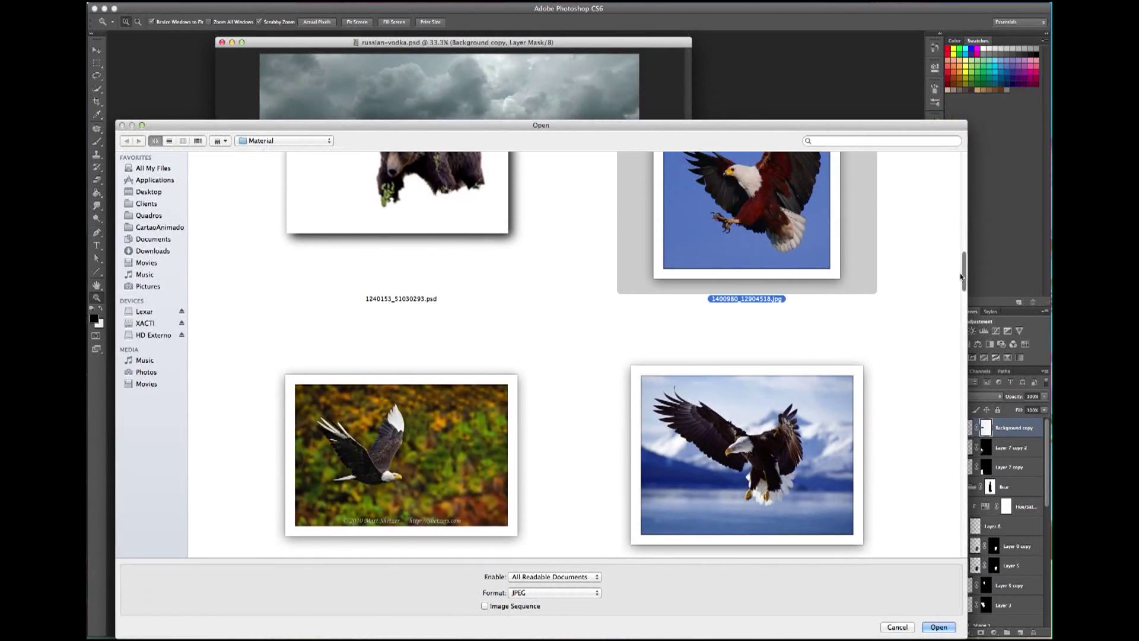
{"action": "scroll", "coordinate": [943, 537], "scroll_direction": "down", "scroll_amount": 5}
{"action": "left_click", "coordinate": [243, 9]}
{"action": "left_click", "coordinate": [284, 86]}
{"action": "left_click", "coordinate": [437, 152]}
{"action": "mouse_move", "coordinate": [629, 303]}
{"action": "left_mouse_down"}
{"action": "mouse_move", "coordinate": [680, 305]}
{"action": "mouse_move", "coordinate": [660, 308]}
{"action": "left_mouse_up"}
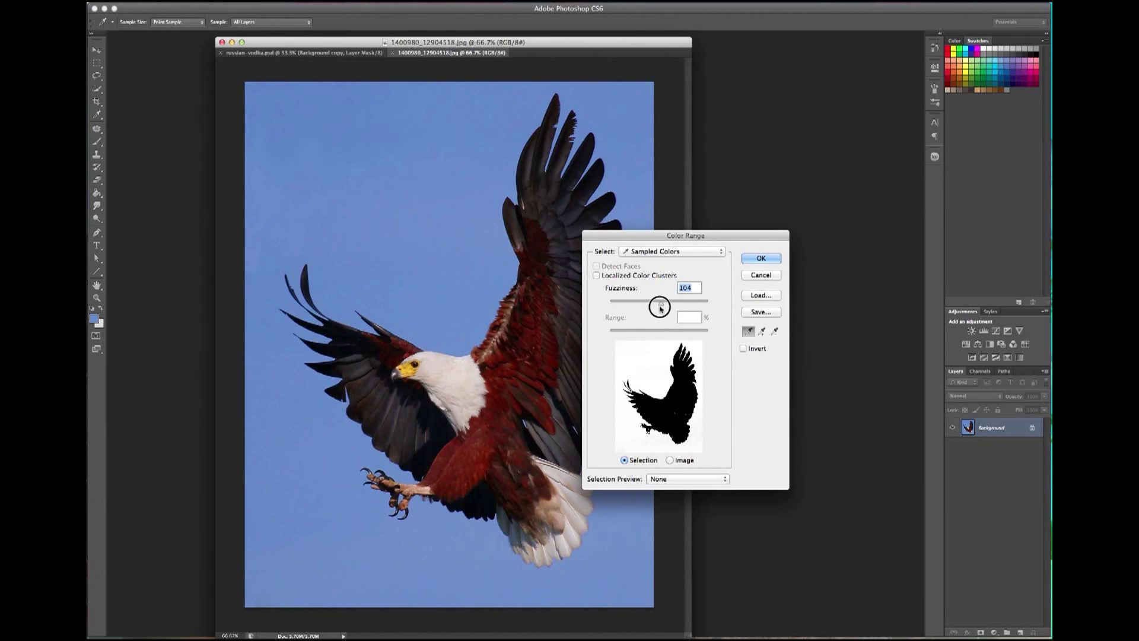
{"action": "left_click", "coordinate": [752, 258]}
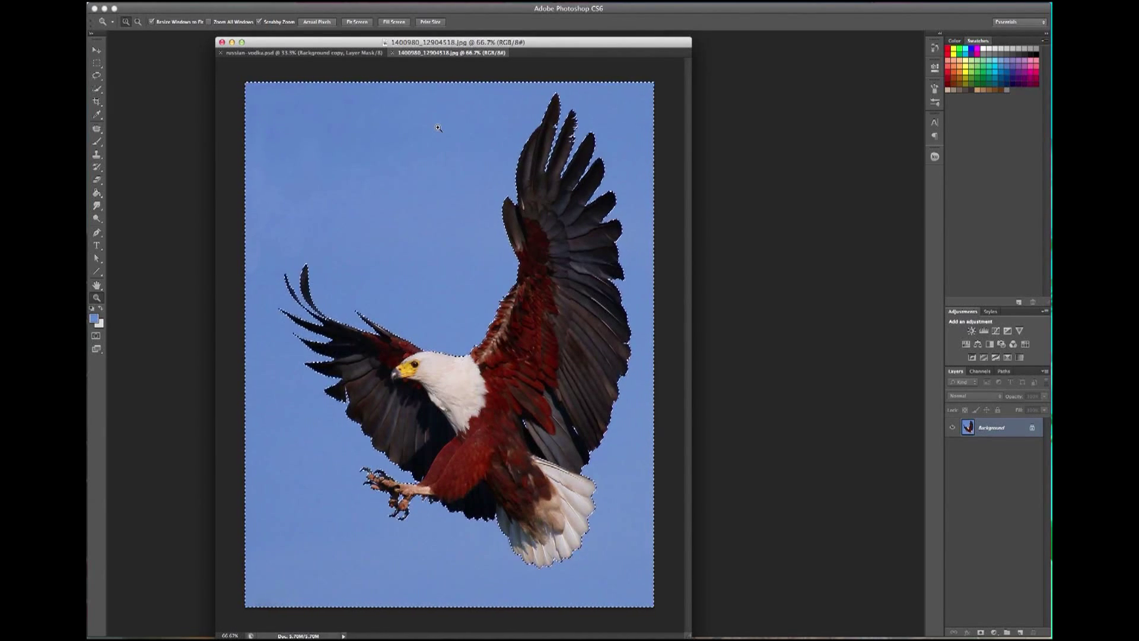
Invert to the eagle and refine its edge with Smart Radius to a new masked layer.
{"action": "key", "text": "super+shift+i"}
{"action": "left_click", "coordinate": [267, 1]}
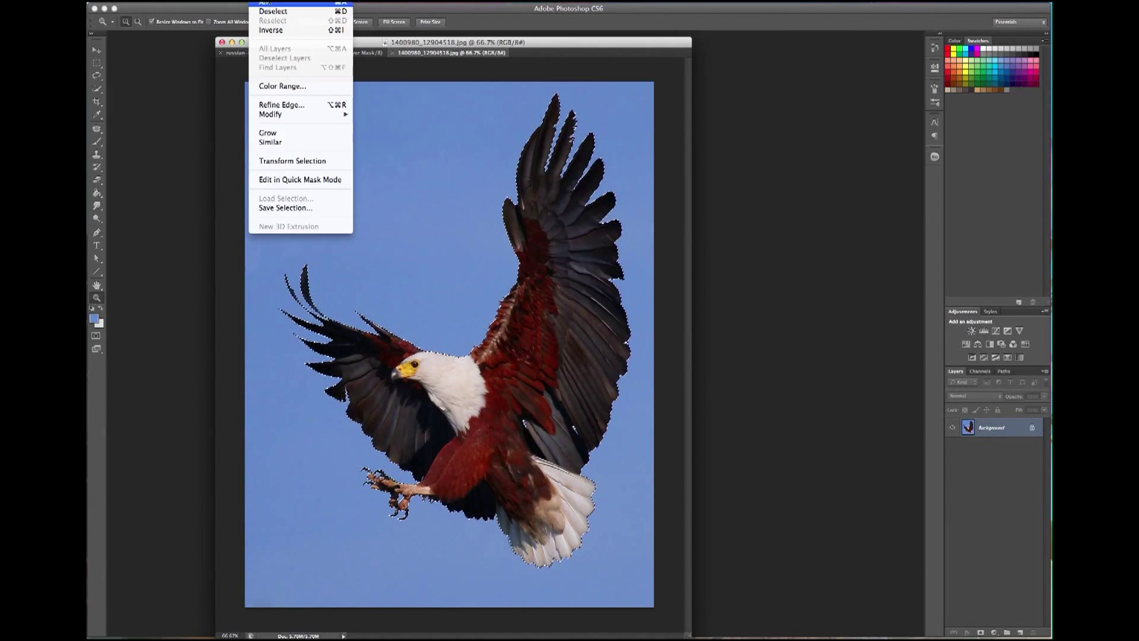
{"action": "left_click", "coordinate": [276, 106]}
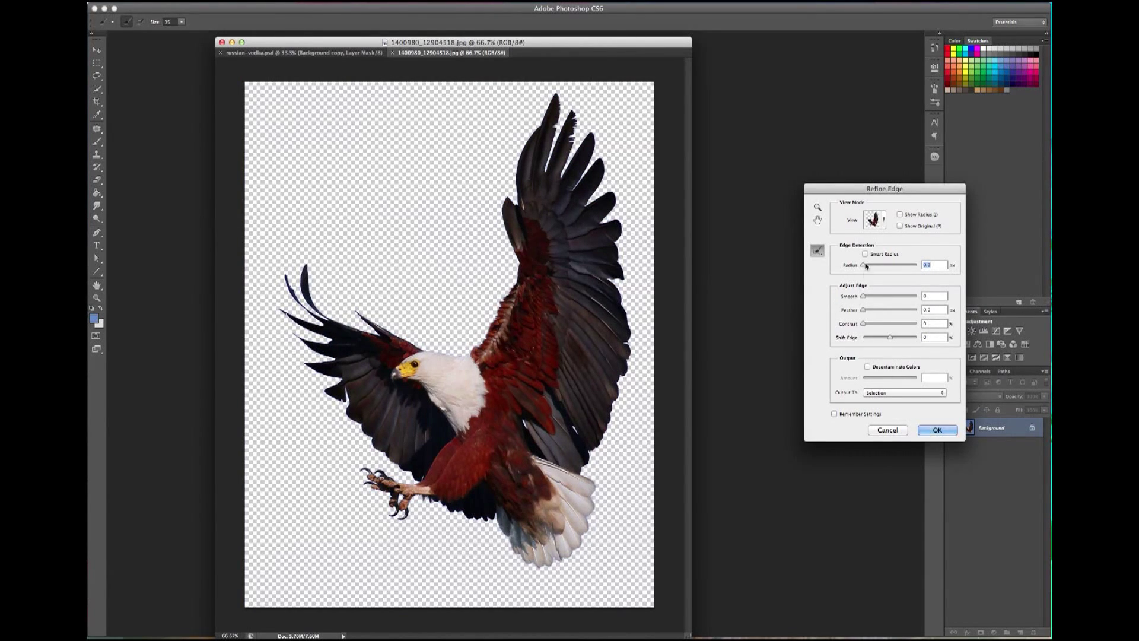
{"action": "left_click", "coordinate": [891, 392]}
{"action": "left_click", "coordinate": [890, 417]}
{"action": "left_click", "coordinate": [866, 254]}
{"action": "left_click", "coordinate": [936, 430]}
Move the eagle into the composite, flip it horizontally, shrink it, and place it above the bottle.
{"action": "key", "text": "v"}
{"action": "left_click_drag", "start_coordinate": [432, 149], "coordinate": [424, 153]}
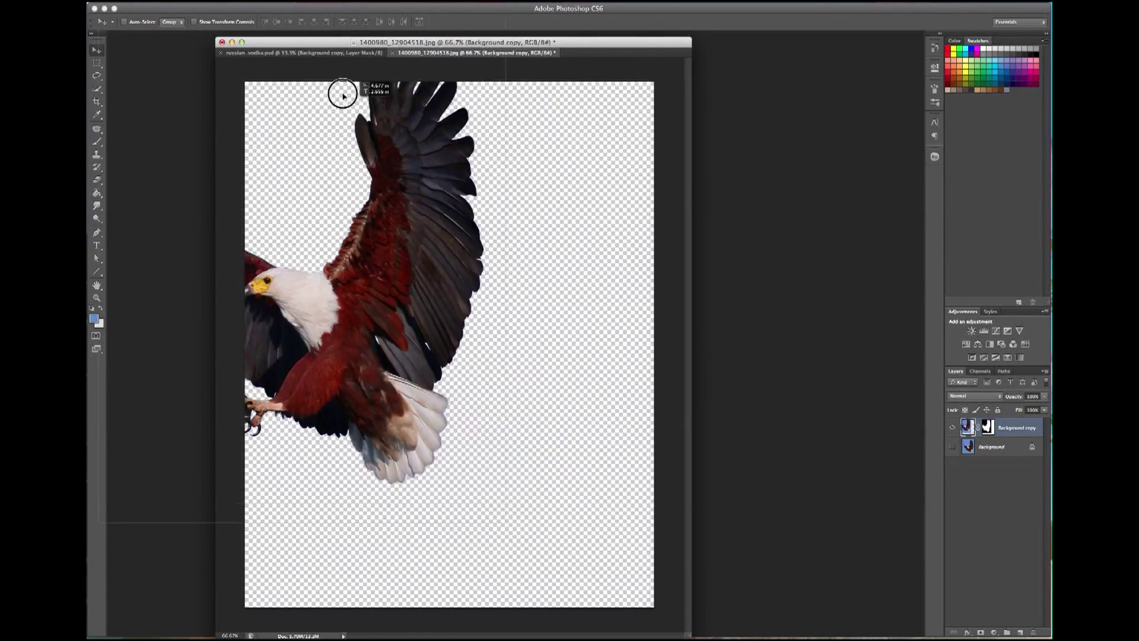
{"action": "left_click", "coordinate": [155, 1]}
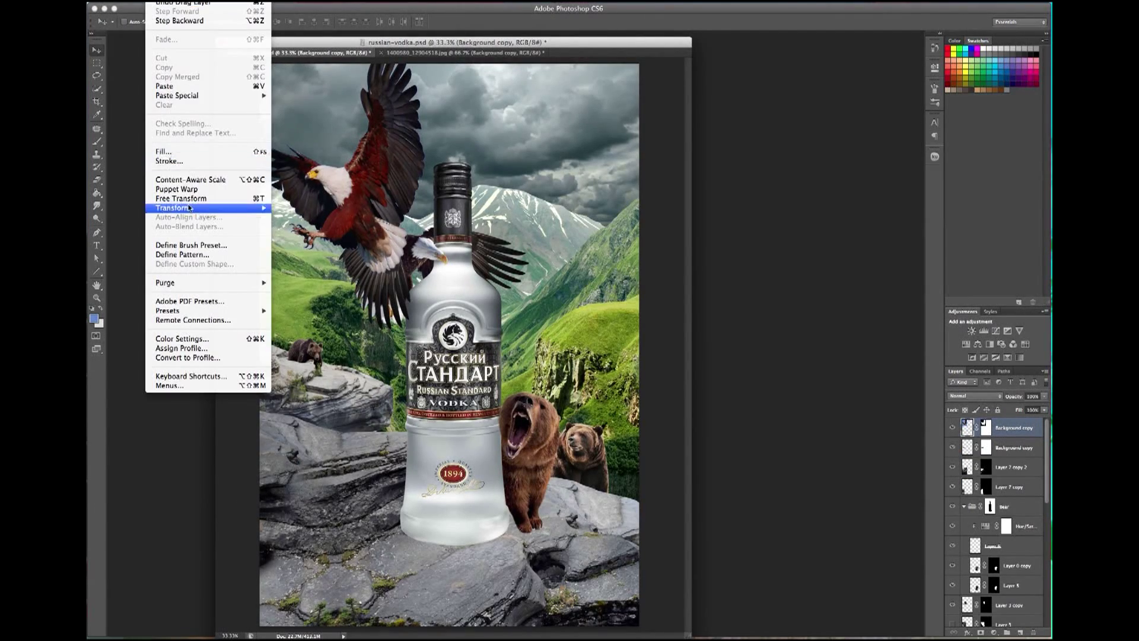
{"action": "left_click", "coordinate": [306, 328]}
{"action": "mouse_move", "coordinate": [436, 293]}
{"action": "left_mouse_down"}
{"action": "mouse_move", "coordinate": [376, 215]}
{"action": "mouse_move", "coordinate": [461, 246]}
{"action": "mouse_move", "coordinate": [421, 191]}
{"action": "left_mouse_up"}
{"action": "mouse_move", "coordinate": [356, 166]}
{"action": "left_mouse_down"}
{"action": "mouse_move", "coordinate": [396, 151]}
{"action": "mouse_move", "coordinate": [387, 168]}
{"action": "left_mouse_up"}
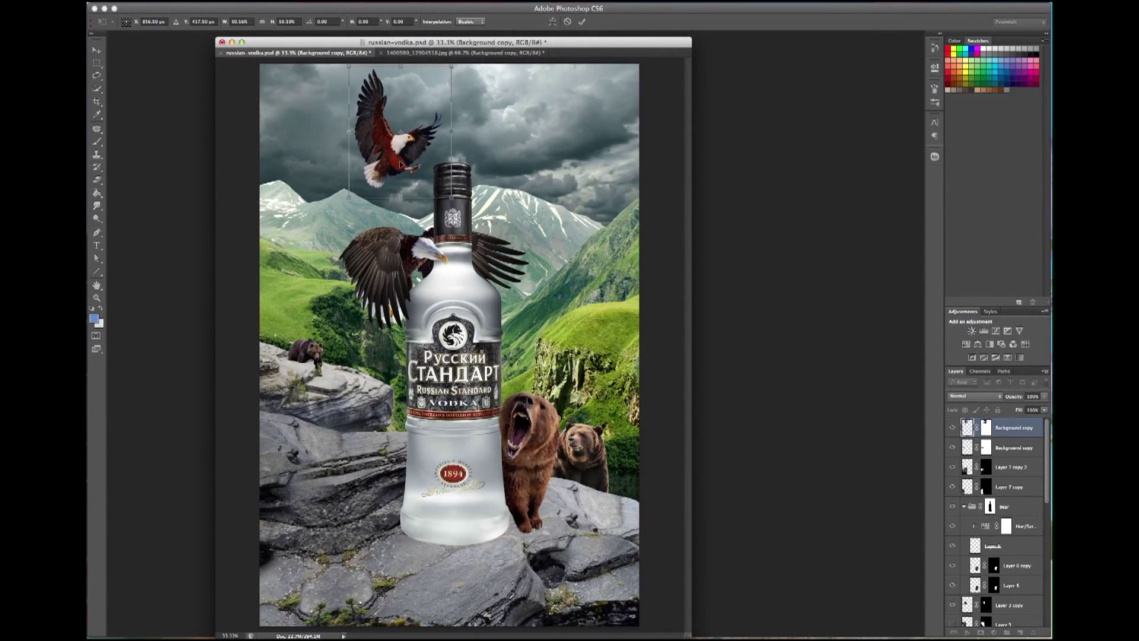
{"action": "key", "text": "Return"}
{"action": "left_click_drag", "start_coordinate": [439, 195], "coordinate": [449, 182]}
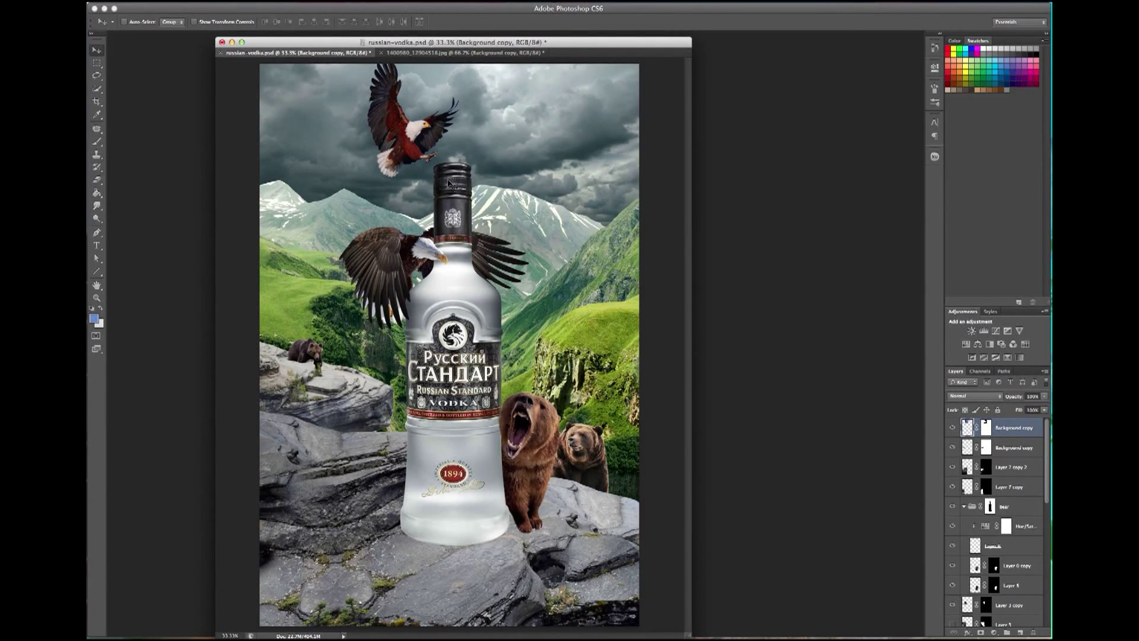
{"action": "left_click", "coordinate": [998, 633]}
Add a Gradient Map adjustment and give its light stop a teal colour.
{"action": "left_click", "coordinate": [848, 94]}
{"action": "double_click", "coordinate": [723, 349]}
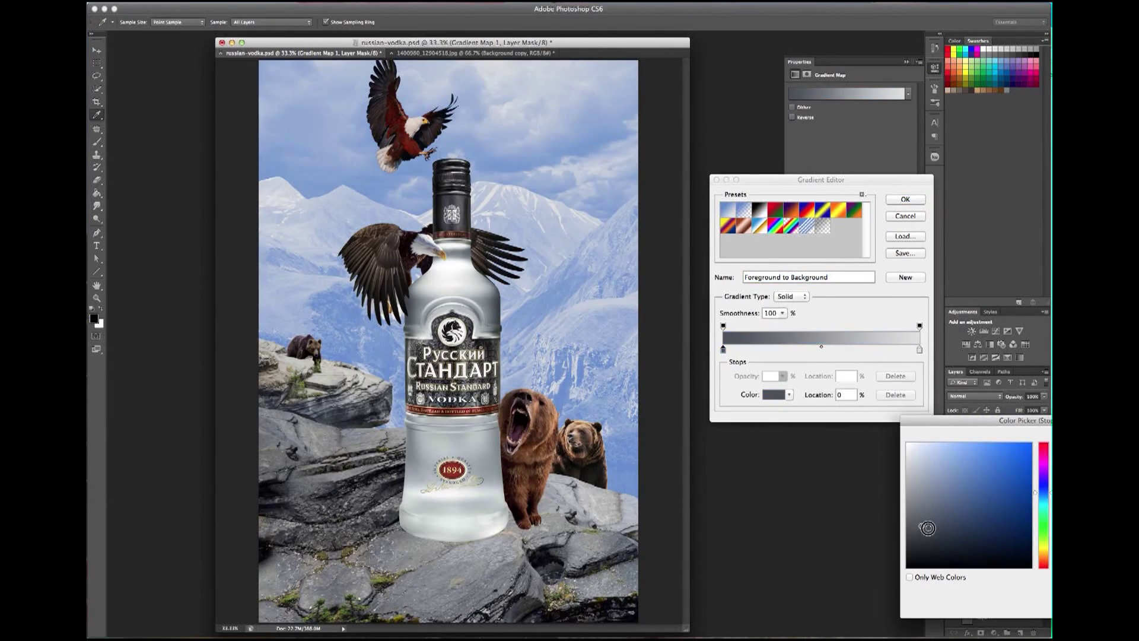
{"action": "left_click", "coordinate": [817, 250]}
{"action": "double_click", "coordinate": [919, 348]}
{"action": "left_click", "coordinate": [621, 305]}
{"action": "left_click_drag", "start_coordinate": [620, 305], "coordinate": [617, 267]}
{"action": "left_click", "coordinate": [817, 250]}
{"action": "left_click", "coordinate": [906, 199]}
Set the gradient map to Color blend at about 41% opacity and reverse it.
{"action": "left_click", "coordinate": [975, 396]}
{"action": "left_click", "coordinate": [964, 589]}
{"action": "left_click_drag", "start_coordinate": [1043, 397], "coordinate": [1016, 407]}
{"action": "left_click", "coordinate": [793, 119]}
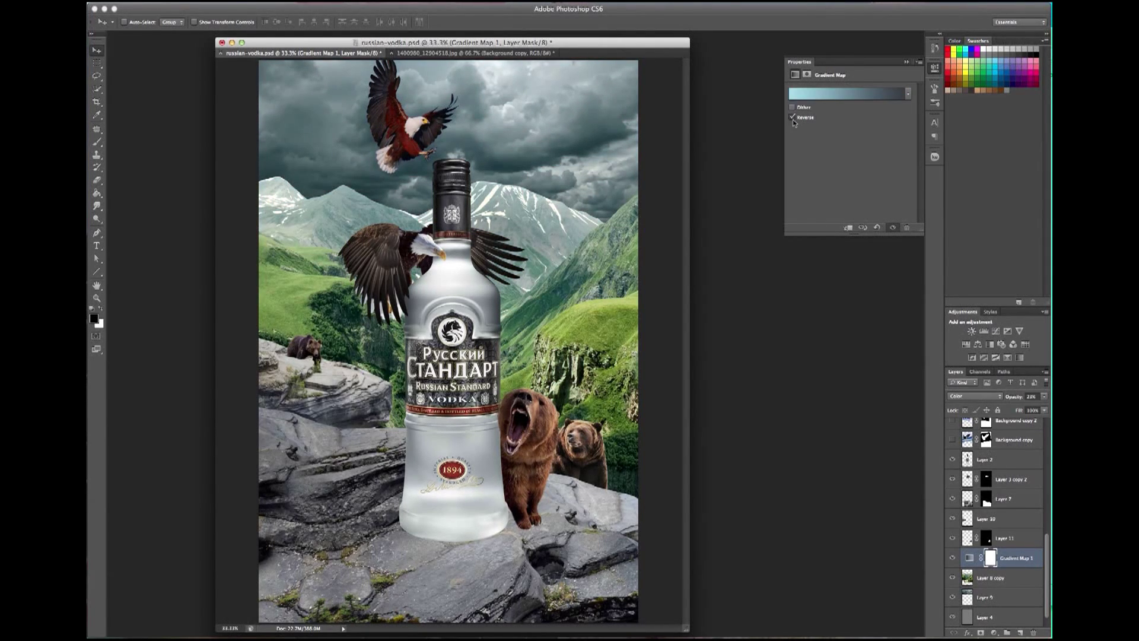
{"action": "left_click", "coordinate": [968, 558]}
{"action": "left_click_drag", "start_coordinate": [1044, 396], "coordinate": [1011, 409]}
Recolour the gradient stops to dark blue-grey and muted teal, and clip it to the landscape.
{"action": "left_click", "coordinate": [848, 93]}
{"action": "double_click", "coordinate": [721, 350]}
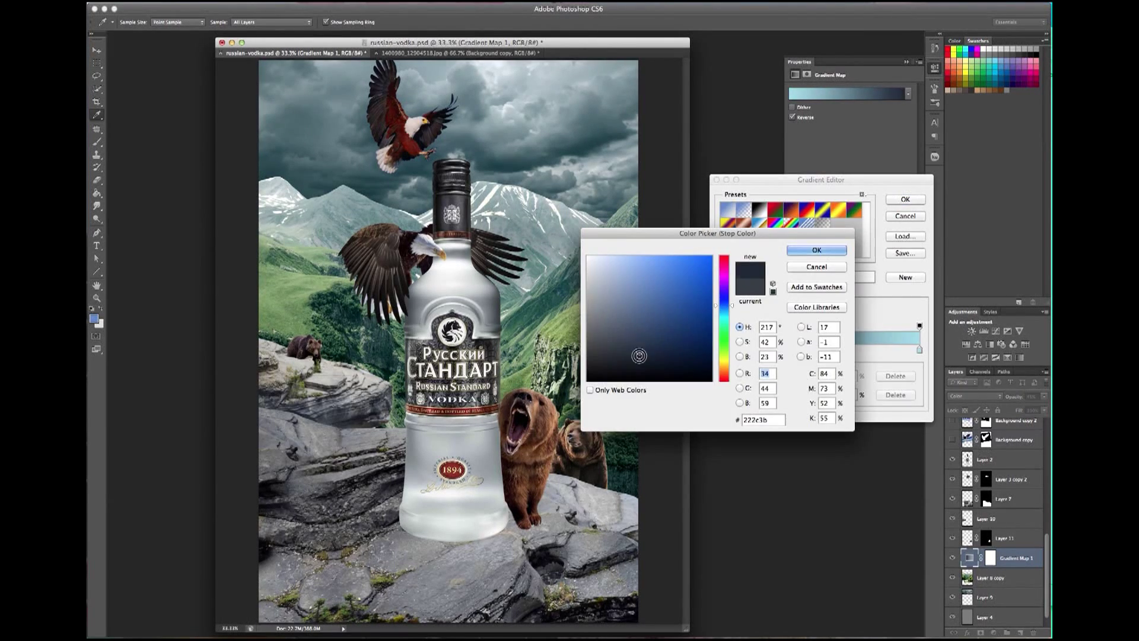
{"action": "left_click_drag", "start_coordinate": [712, 234], "coordinate": [758, 223]}
{"action": "left_click_drag", "start_coordinate": [712, 326], "coordinate": [650, 354]}
{"action": "left_click", "coordinate": [862, 239]}
{"action": "double_click", "coordinate": [920, 350]}
{"action": "left_click_drag", "start_coordinate": [631, 252], "coordinate": [679, 292]}
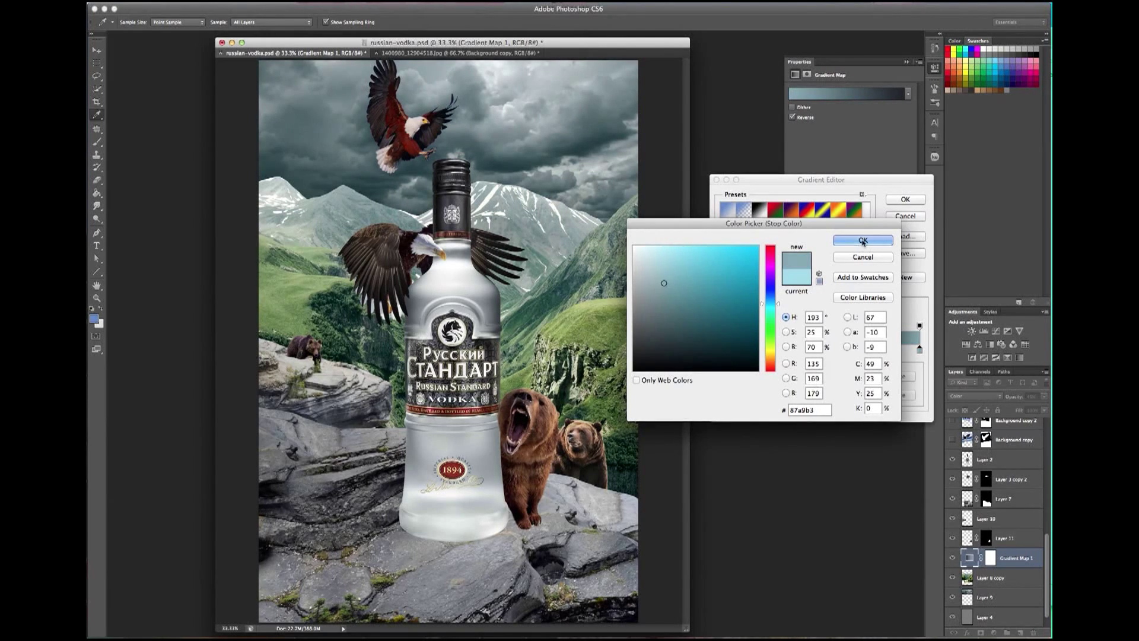
{"action": "left_click", "coordinate": [862, 239]}
{"action": "left_click", "coordinate": [906, 199]}
{"action": "left_click", "coordinate": [1006, 568], "text": "alt"}
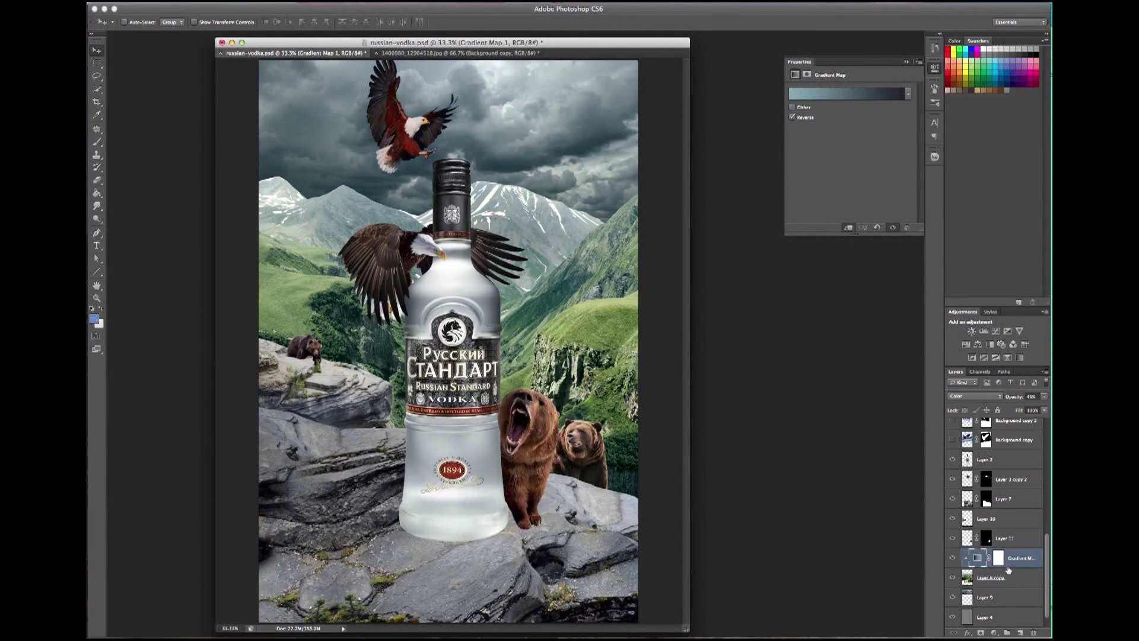
Add a Hue/Saturation layer lowering Yellows and Greens saturation and darkening the Cyans.
{"action": "left_click", "coordinate": [994, 632]}
{"action": "left_click", "coordinate": [1020, 582]}
{"action": "left_click", "coordinate": [858, 103]}
{"action": "left_click", "coordinate": [831, 116]}
{"action": "left_click_drag", "start_coordinate": [851, 144], "coordinate": [820, 147]}
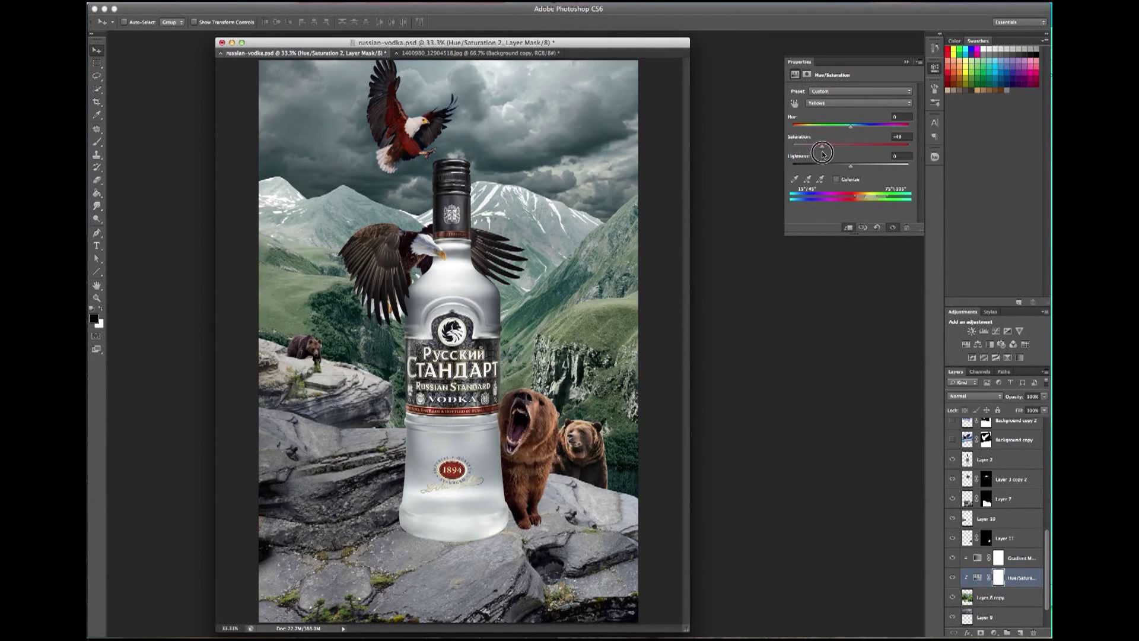
{"action": "left_click", "coordinate": [858, 103]}
{"action": "left_click", "coordinate": [859, 114]}
{"action": "mouse_move", "coordinate": [851, 145]}
{"action": "left_mouse_down"}
{"action": "mouse_move", "coordinate": [885, 148]}
{"action": "mouse_move", "coordinate": [764, 153]}
{"action": "left_mouse_up"}
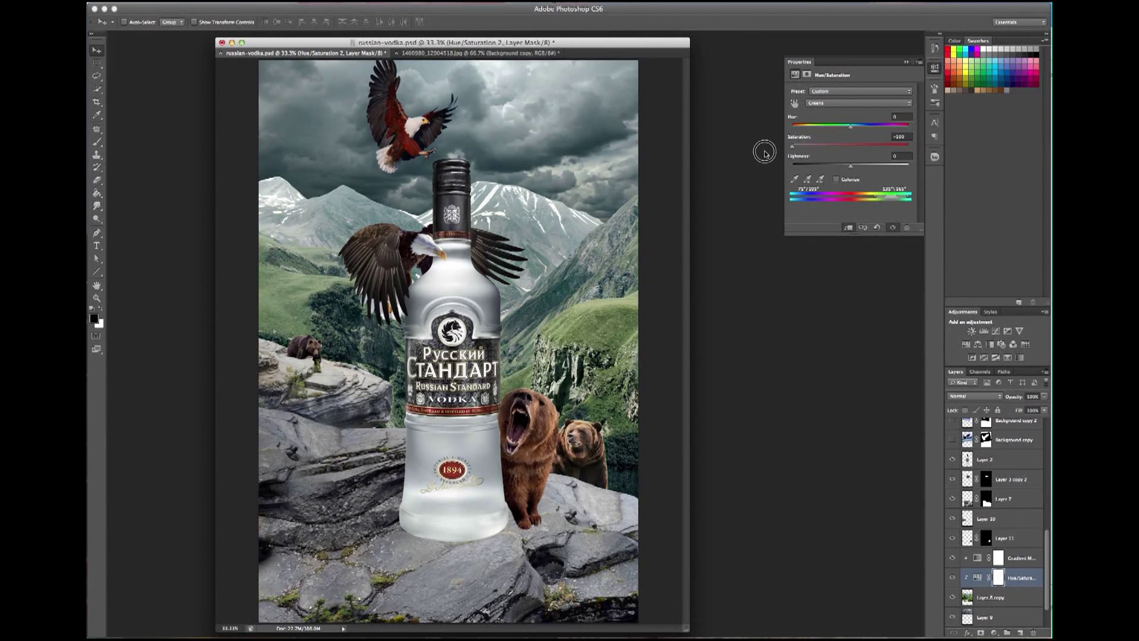
{"action": "left_click", "coordinate": [858, 103]}
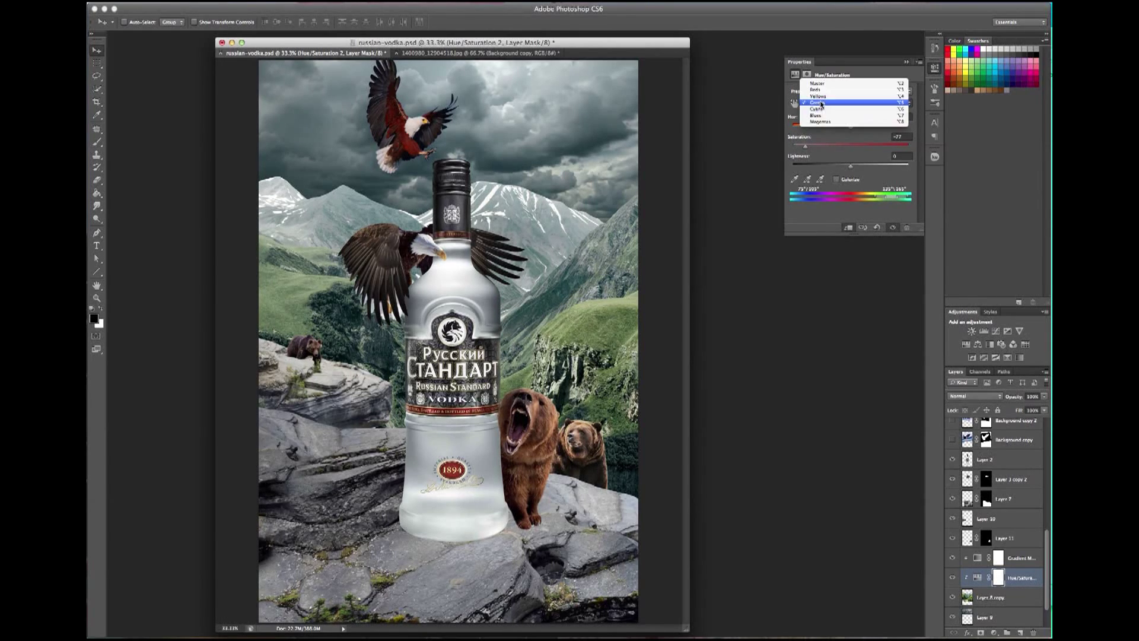
{"action": "left_click_drag", "start_coordinate": [815, 146], "coordinate": [815, 168]}
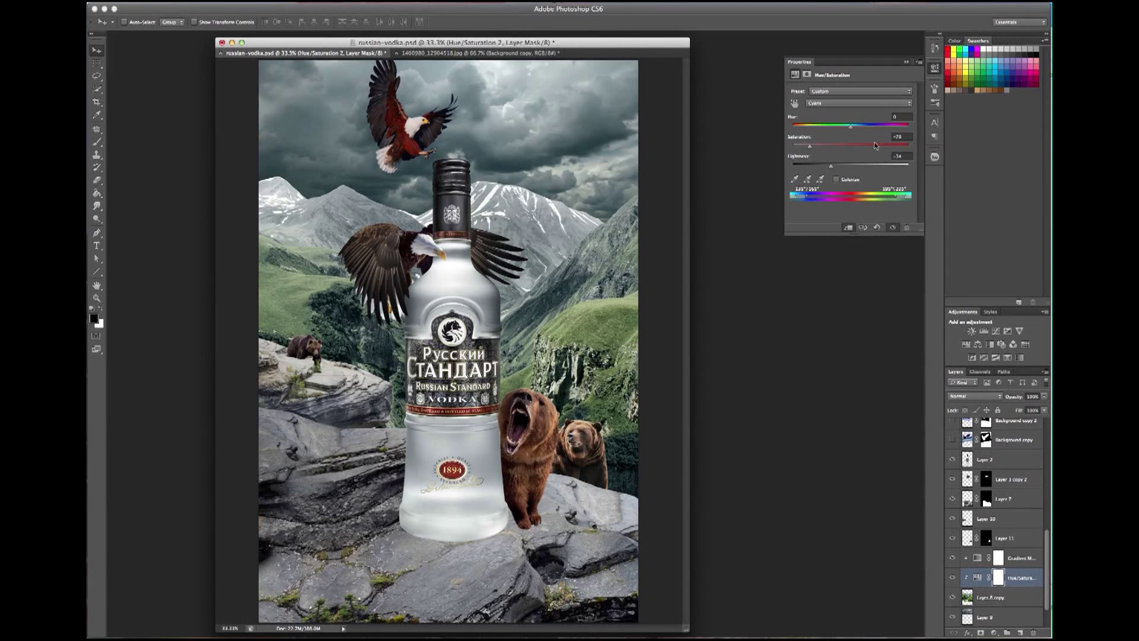
Toggle the gradient map's visibility to compare, then add a Vibrance adjustment layer.
{"action": "left_click", "coordinate": [1021, 557]}
{"action": "left_click", "coordinate": [953, 558]}
{"action": "left_click", "coordinate": [952, 557]}
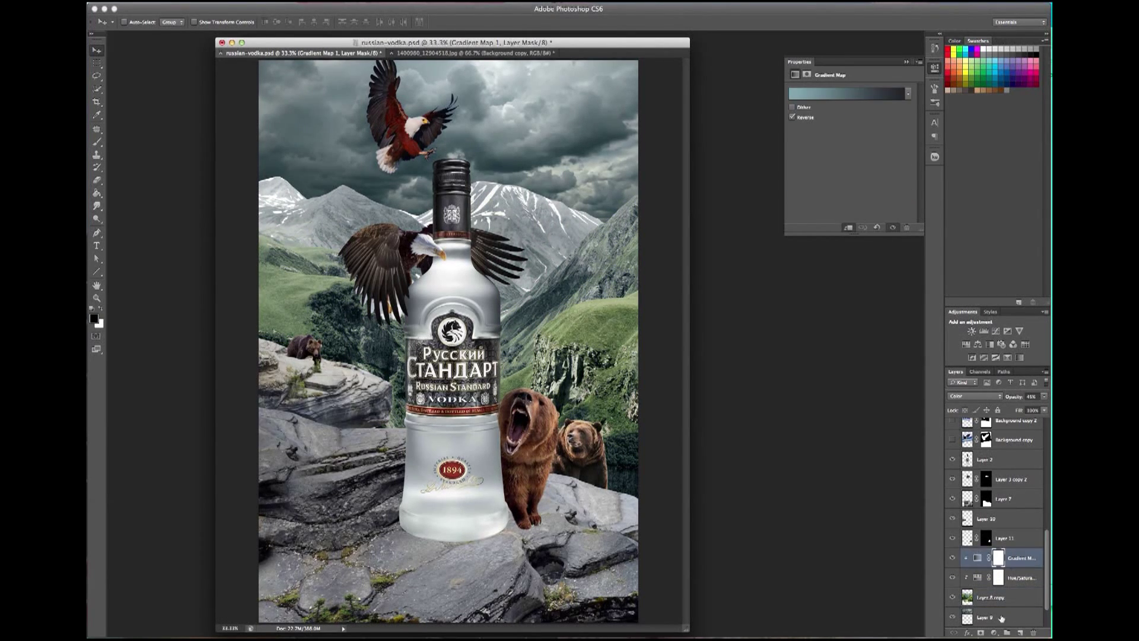
{"action": "left_click", "coordinate": [996, 634]}
{"action": "left_click", "coordinate": [1008, 522]}
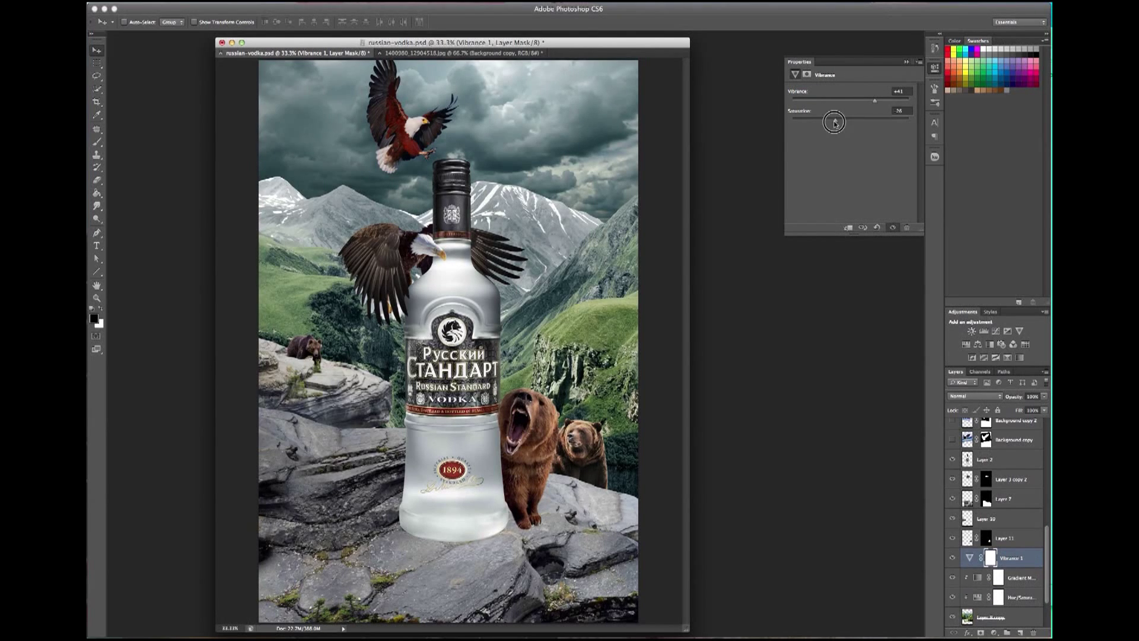
Clip Vibrance 1 to the layer below, raise its saturation, and compare by toggling layers.
{"action": "mouse_move", "coordinate": [874, 106]}
{"action": "left_mouse_down"}
{"action": "mouse_move", "coordinate": [815, 108]}
{"action": "mouse_move", "coordinate": [896, 109]}
{"action": "left_mouse_up"}
{"action": "key", "text": "ctrl+alt+g"}
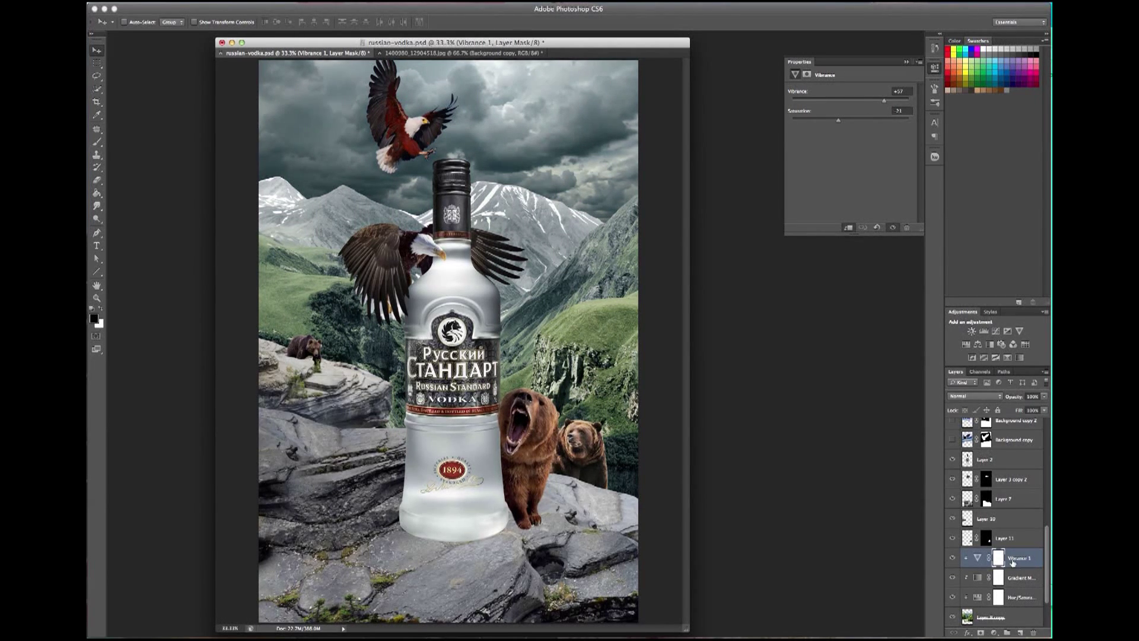
{"action": "left_click", "coordinate": [977, 557]}
{"action": "left_click_drag", "start_coordinate": [839, 120], "coordinate": [879, 121]}
{"action": "left_click", "coordinate": [952, 558]}
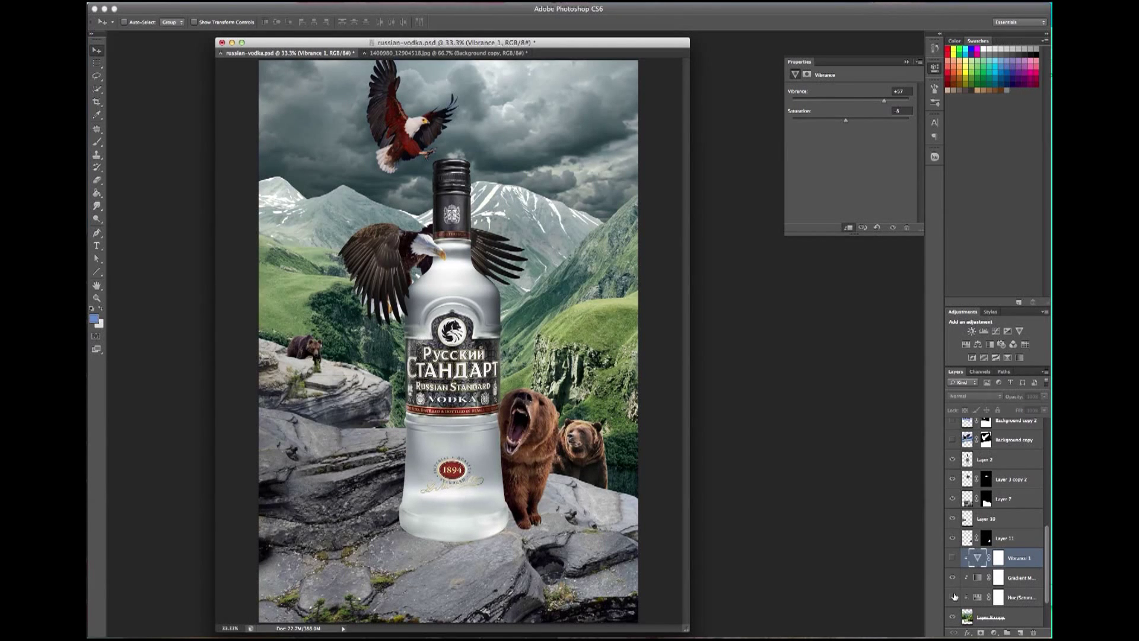
{"action": "left_click", "coordinate": [953, 596]}
{"action": "left_click", "coordinate": [953, 558]}
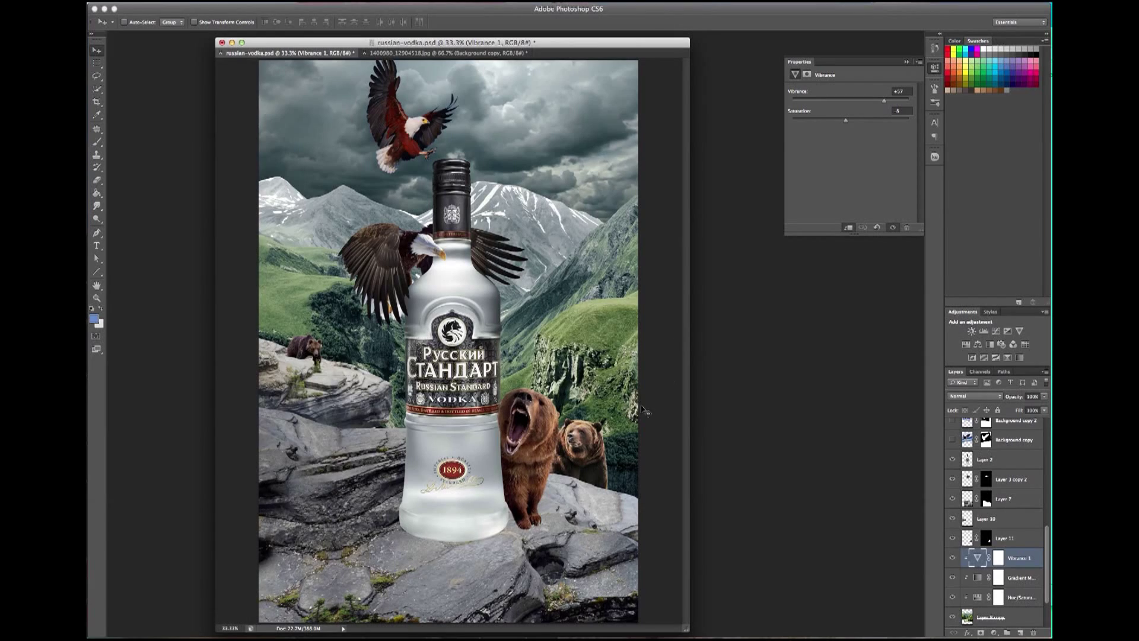
{"action": "key", "text": "ctrl+a"}
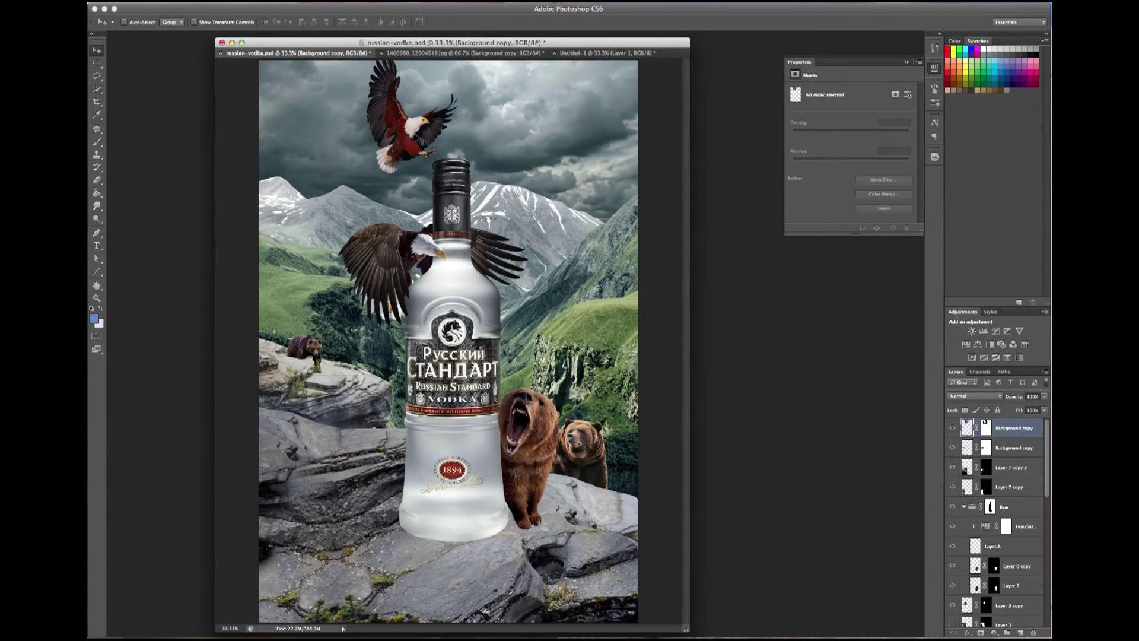
Apply Match Color from Untitled-1 with brighter luminance, lower colour intensity and adjusted fade.
{"action": "left_click", "coordinate": [315, 208]}
{"action": "left_click_drag", "start_coordinate": [795, 183], "coordinate": [639, 123]}
{"action": "left_click", "coordinate": [611, 333]}
{"action": "left_click", "coordinate": [616, 357]}
{"action": "mouse_move", "coordinate": [648, 227]}
{"action": "left_mouse_down"}
{"action": "mouse_move", "coordinate": [611, 227]}
{"action": "mouse_move", "coordinate": [677, 229]}
{"action": "mouse_move", "coordinate": [648, 229]}
{"action": "mouse_move", "coordinate": [631, 254]}
{"action": "mouse_move", "coordinate": [682, 257]}
{"action": "left_mouse_up"}
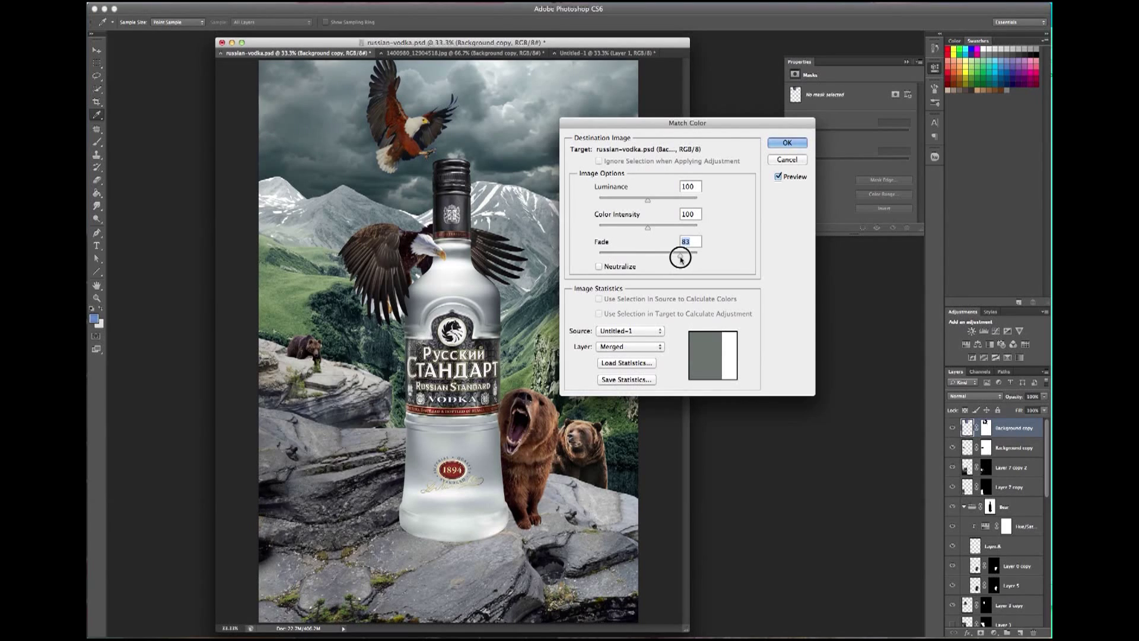
{"action": "mouse_move", "coordinate": [648, 200]}
{"action": "left_mouse_down"}
{"action": "mouse_move", "coordinate": [620, 196]}
{"action": "mouse_move", "coordinate": [671, 196]}
{"action": "left_mouse_up"}
{"action": "left_click_drag", "start_coordinate": [683, 254], "coordinate": [670, 249]}
{"action": "left_click", "coordinate": [779, 177]}
{"action": "left_click", "coordinate": [779, 177]}
{"action": "left_click", "coordinate": [783, 146]}
{"action": "left_click", "coordinate": [978, 344]}
Lower the Reds saturation of the new Hue/Saturation adjustment to about −52.
{"action": "left_click", "coordinate": [859, 103]}
{"action": "left_click_drag", "start_coordinate": [851, 146], "coordinate": [828, 149]}
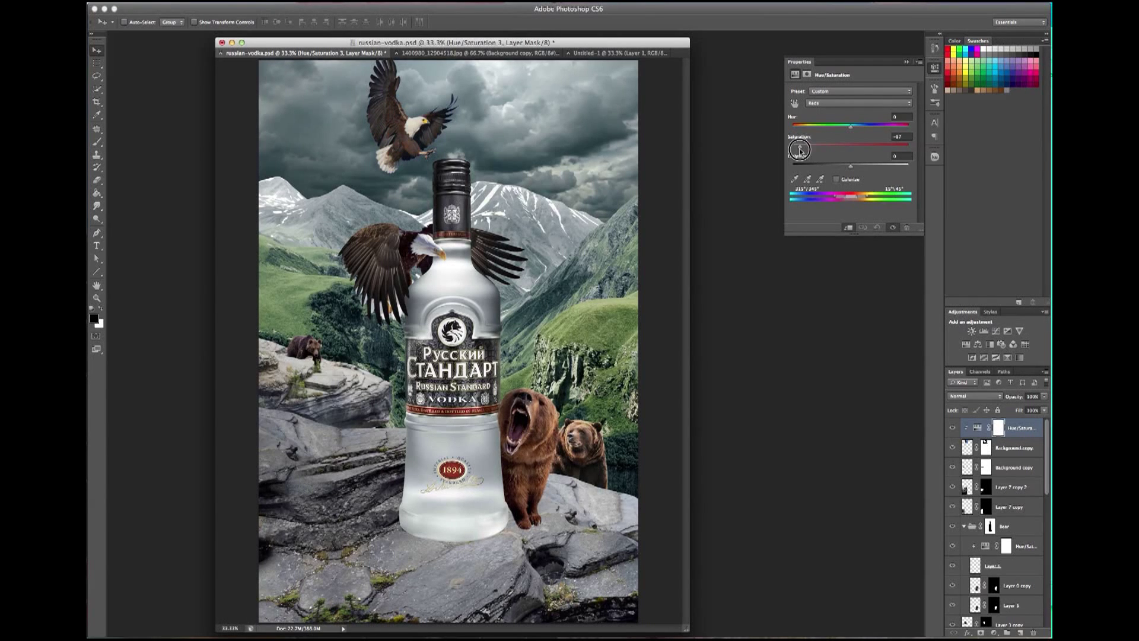
{"action": "left_click", "coordinate": [858, 103]}
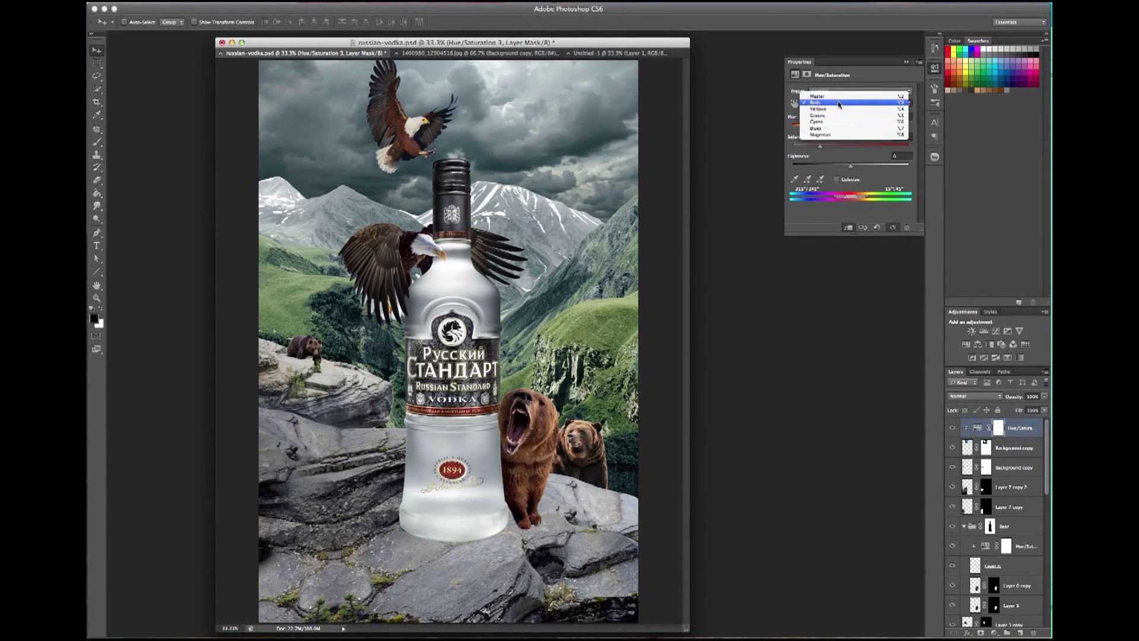
{"action": "left_click", "coordinate": [815, 273]}
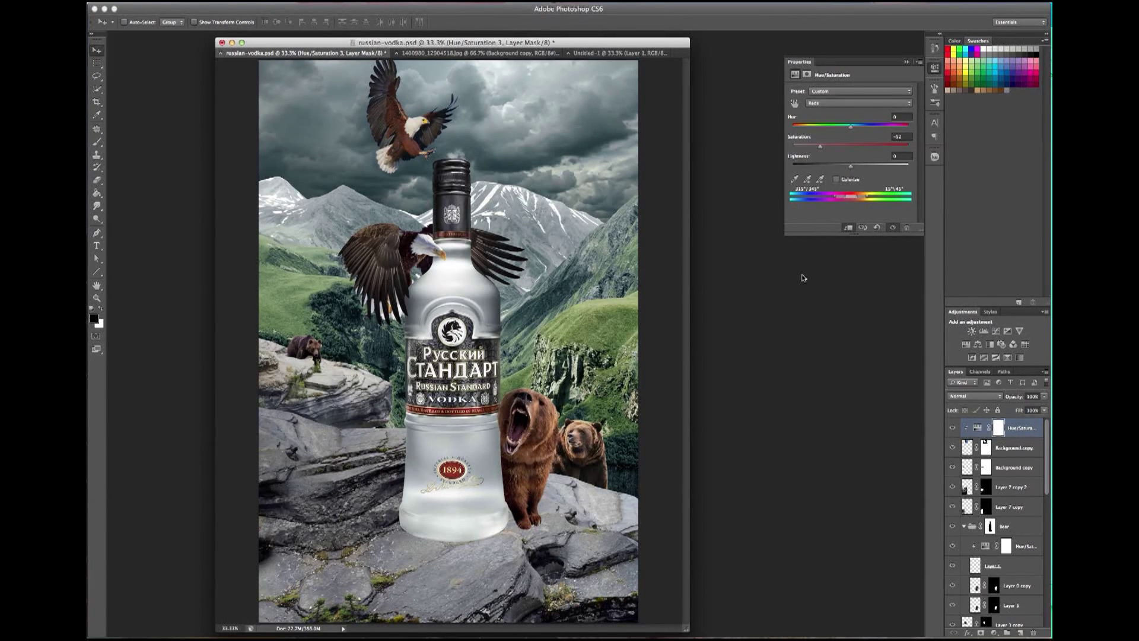
Select Layer 10, toggle its visibility to check its effect, and open its layer options.
{"action": "left_click", "coordinate": [375, 399], "text": "ctrl"}
{"action": "left_click", "coordinate": [953, 618]}
{"action": "right_click", "coordinate": [1008, 618]}
{"action": "left_click", "coordinate": [1014, 570]}
Undo the blue tint, then copy Vibrance 1, Gradient Map and Hue/Saturation above Layer 10.
{"action": "key", "text": "ctrl+z"}
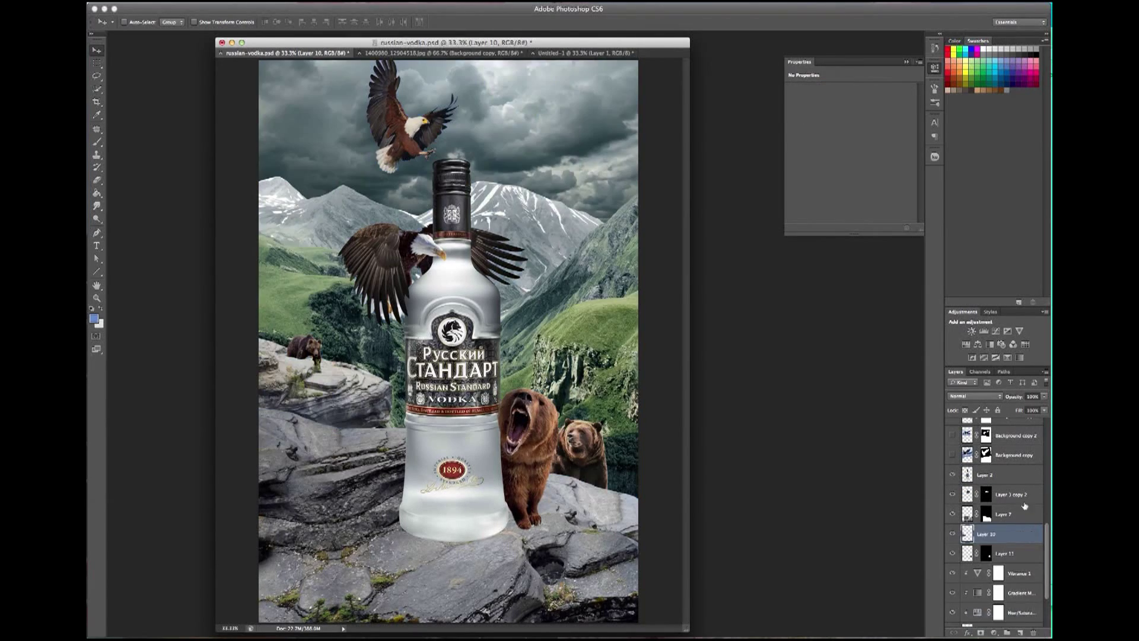
{"action": "left_click", "coordinate": [1018, 538]}
{"action": "left_click", "coordinate": [1015, 577], "text": "shift"}
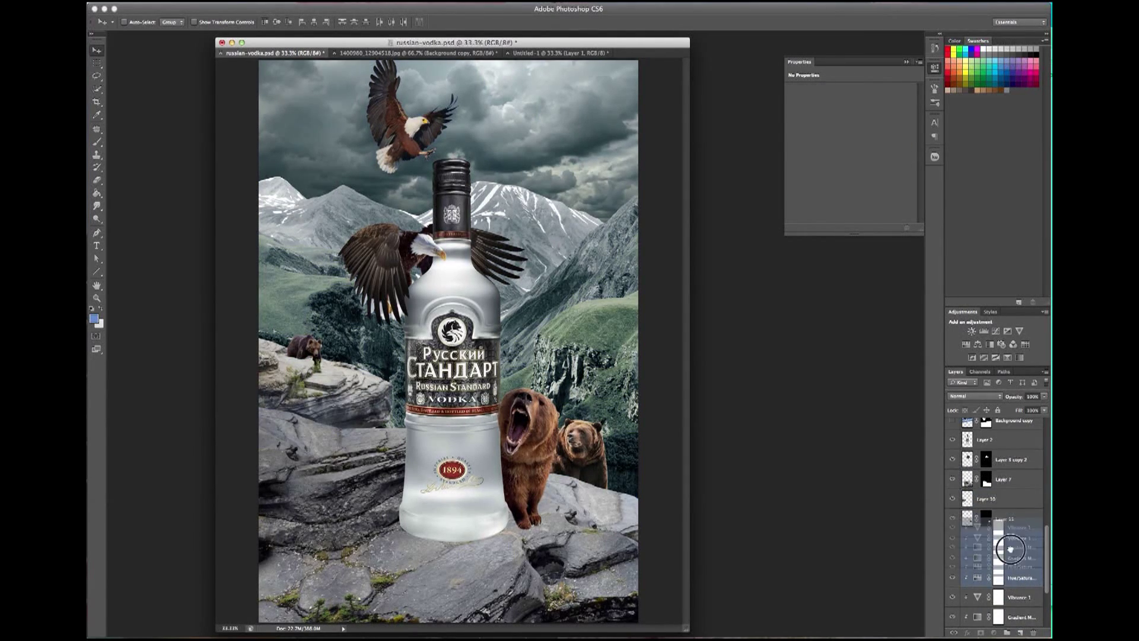
{"action": "left_click_drag", "start_coordinate": [1015, 578], "coordinate": [1001, 493]}
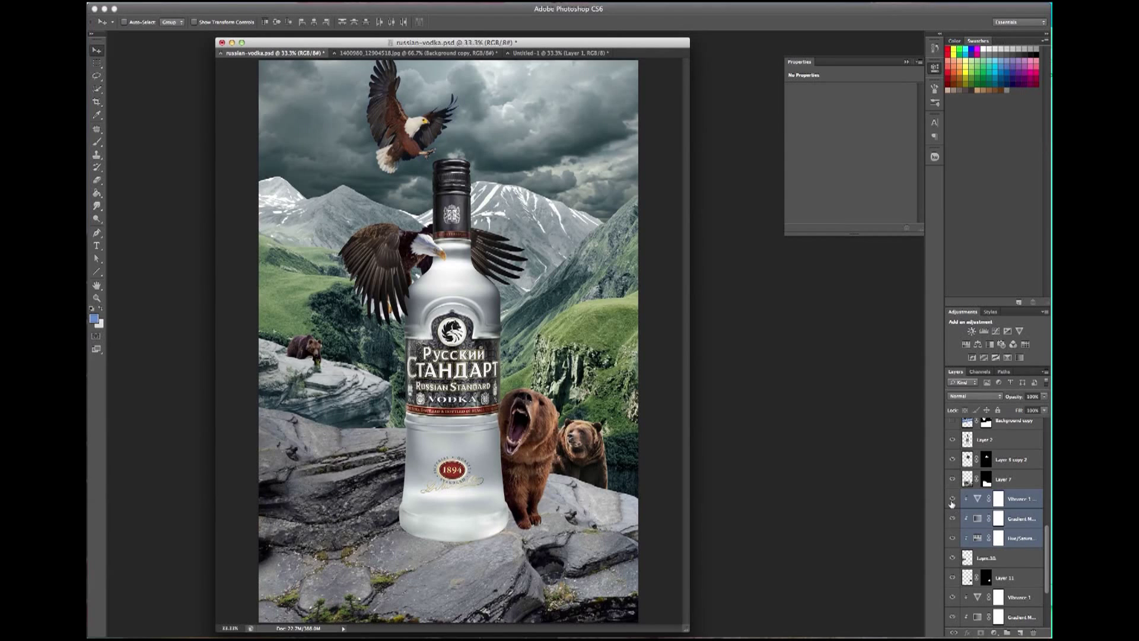
Hide the copied Hue/Saturation adjustment and delete the copied Vibrance layer.
{"action": "left_click", "coordinate": [952, 538]}
{"action": "key", "text": "Delete"}
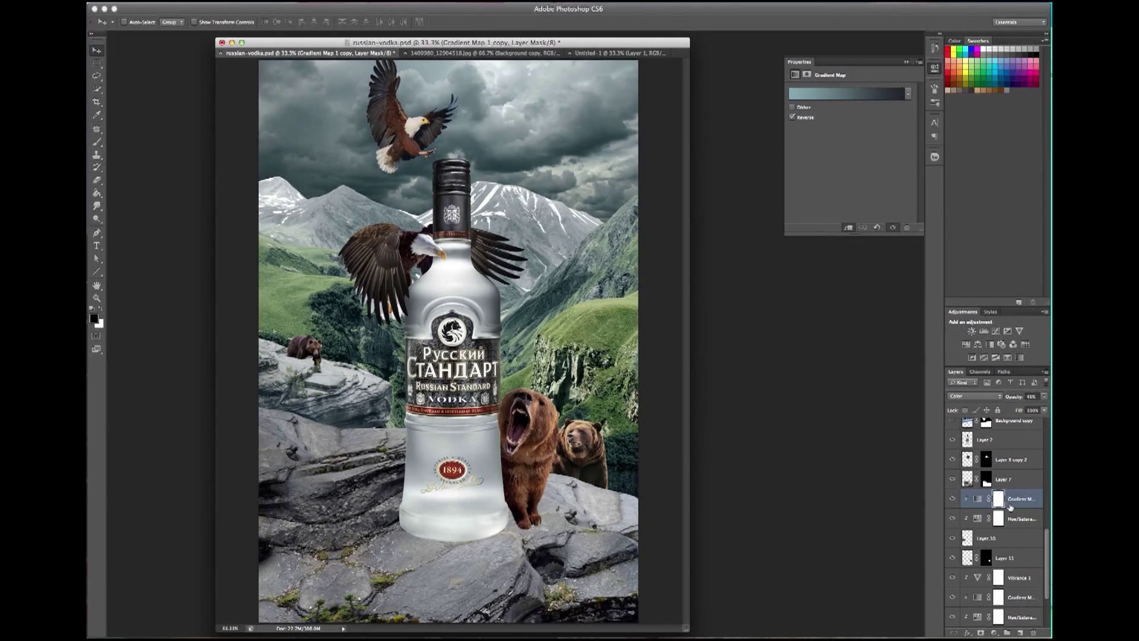
{"action": "left_click", "coordinate": [962, 445]}
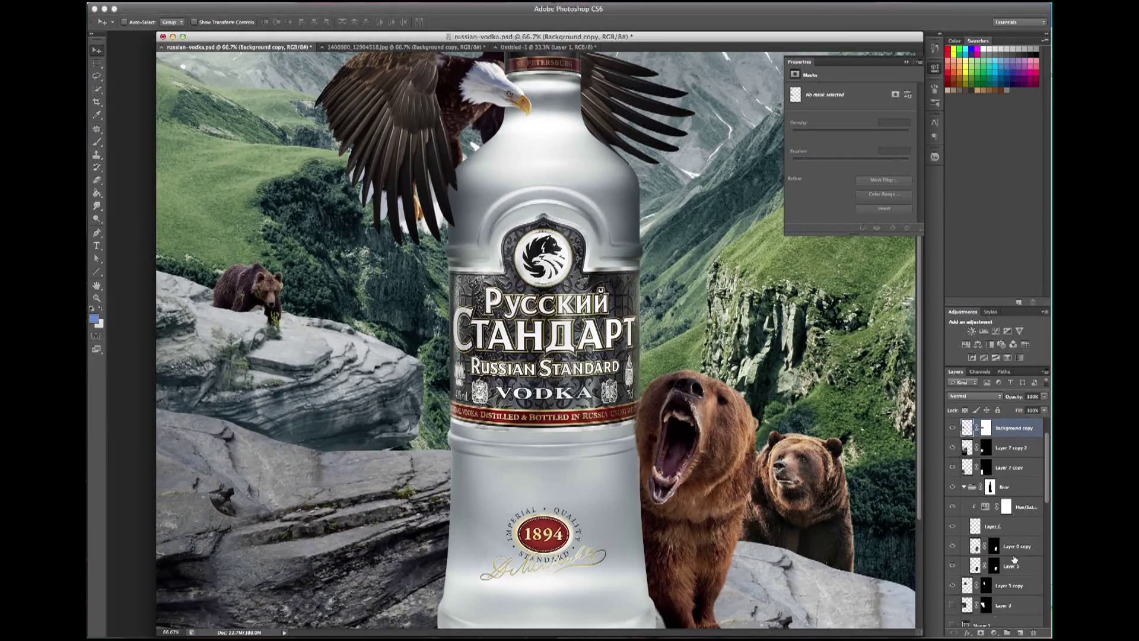
Add a Vibrance 2 adjustment above Background copy, lowering its vibrance, and compare it hidden.
{"action": "left_click", "coordinate": [994, 633]}
{"action": "left_click", "coordinate": [1008, 599]}
{"action": "left_click_drag", "start_coordinate": [851, 100], "coordinate": [823, 101]}
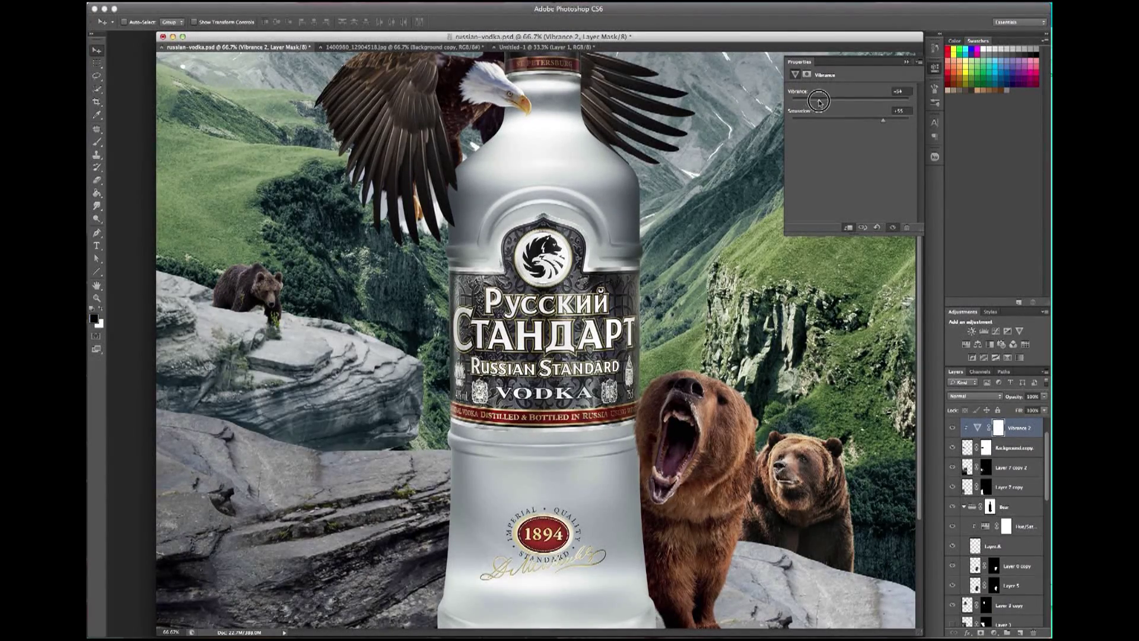
{"action": "left_click", "coordinate": [954, 428]}
Zoom out to see the whole composite and select Layer 7.
{"action": "key", "text": "ctrl+minus"}
{"action": "key", "text": "ctrl+minus"}
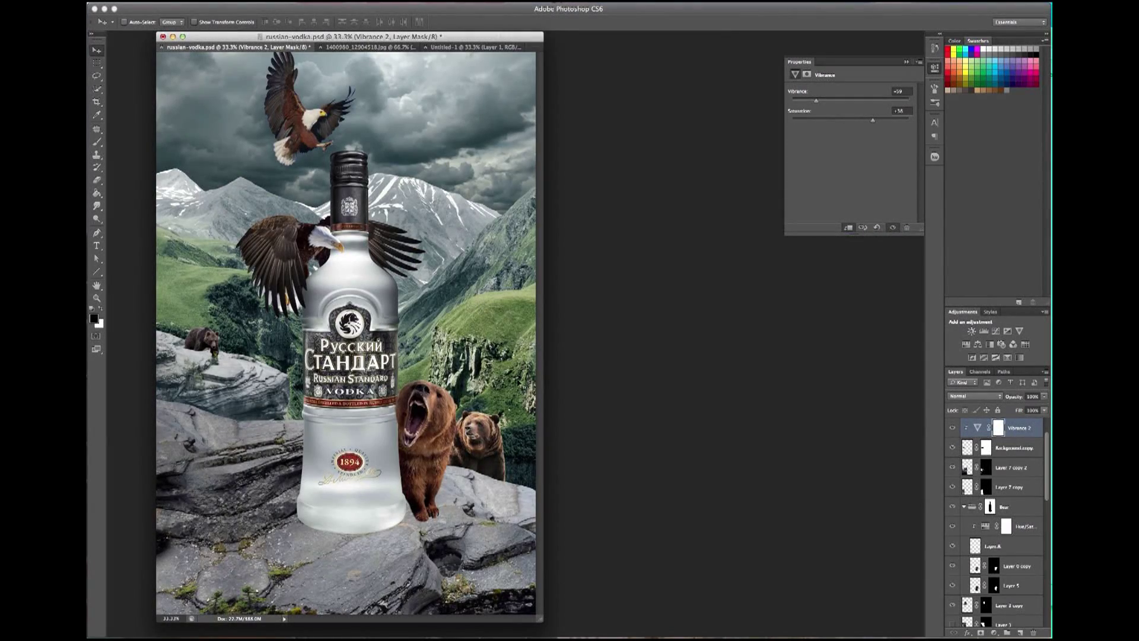
{"action": "scroll", "coordinate": [997, 522], "scroll_direction": "down", "scroll_amount": 5}
{"action": "left_click", "coordinate": [1003, 511]}
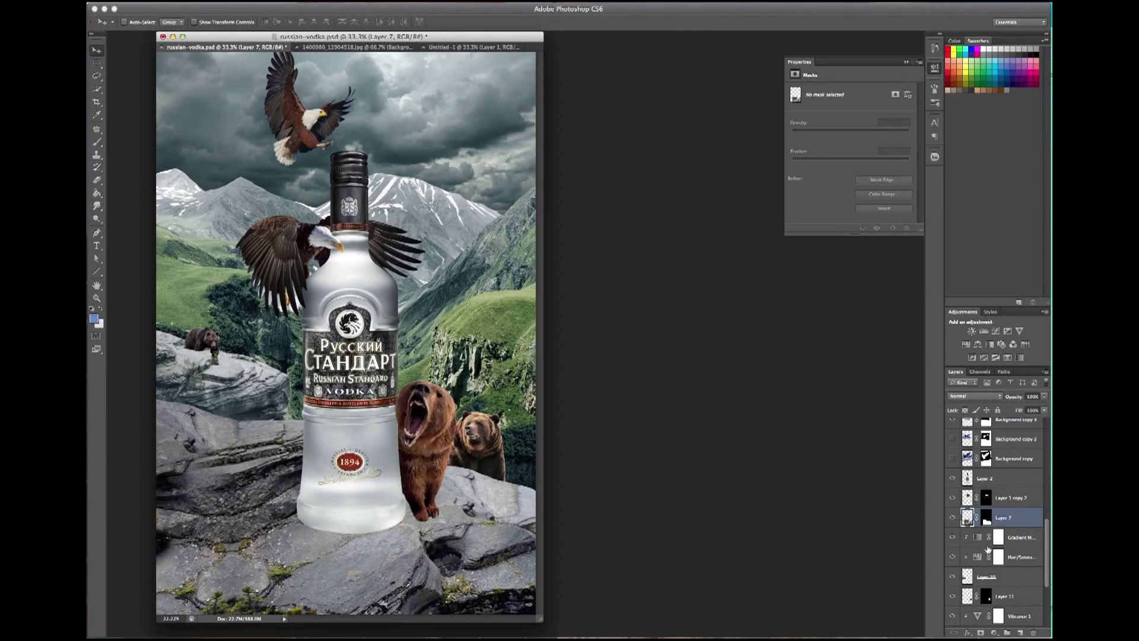
Reorder the Layer 7 copy rock layers so they sit behind the bottle.
{"action": "scroll", "coordinate": [955, 501], "scroll_direction": "up", "scroll_amount": 2}
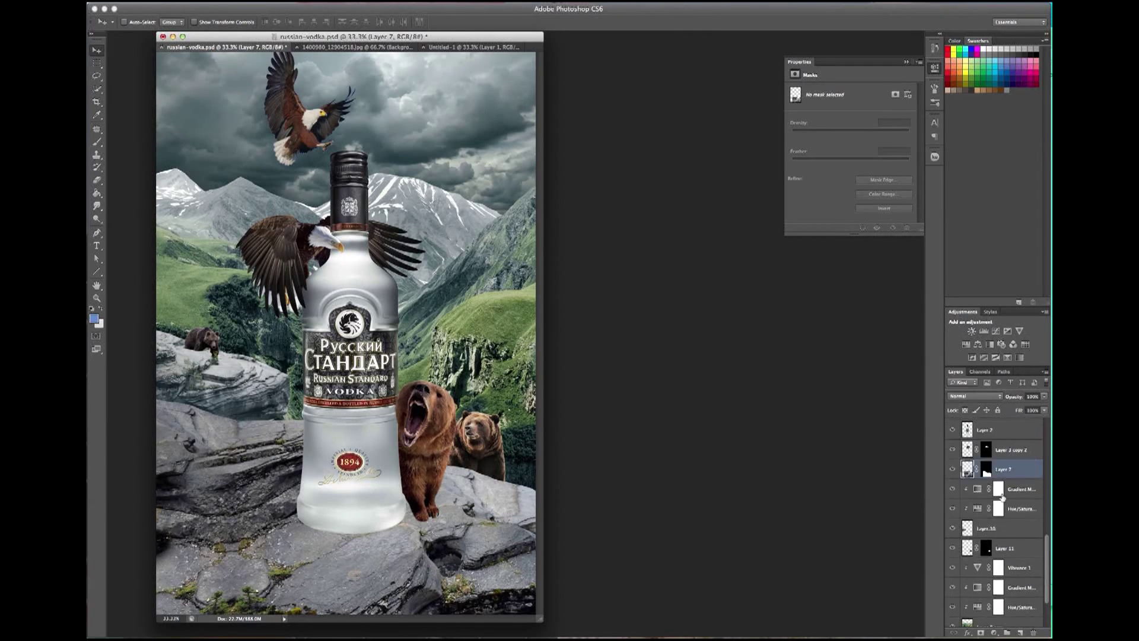
{"action": "scroll", "coordinate": [1001, 540], "scroll_direction": "up", "scroll_amount": 3}
{"action": "scroll", "coordinate": [999, 531], "scroll_direction": "up", "scroll_amount": 3}
{"action": "scroll", "coordinate": [996, 519], "scroll_direction": "up", "scroll_amount": 3}
{"action": "scroll", "coordinate": [993, 507], "scroll_direction": "up", "scroll_amount": 3}
{"action": "left_click", "coordinate": [1011, 478]}
{"action": "left_click", "coordinate": [1009, 497], "text": "shift"}
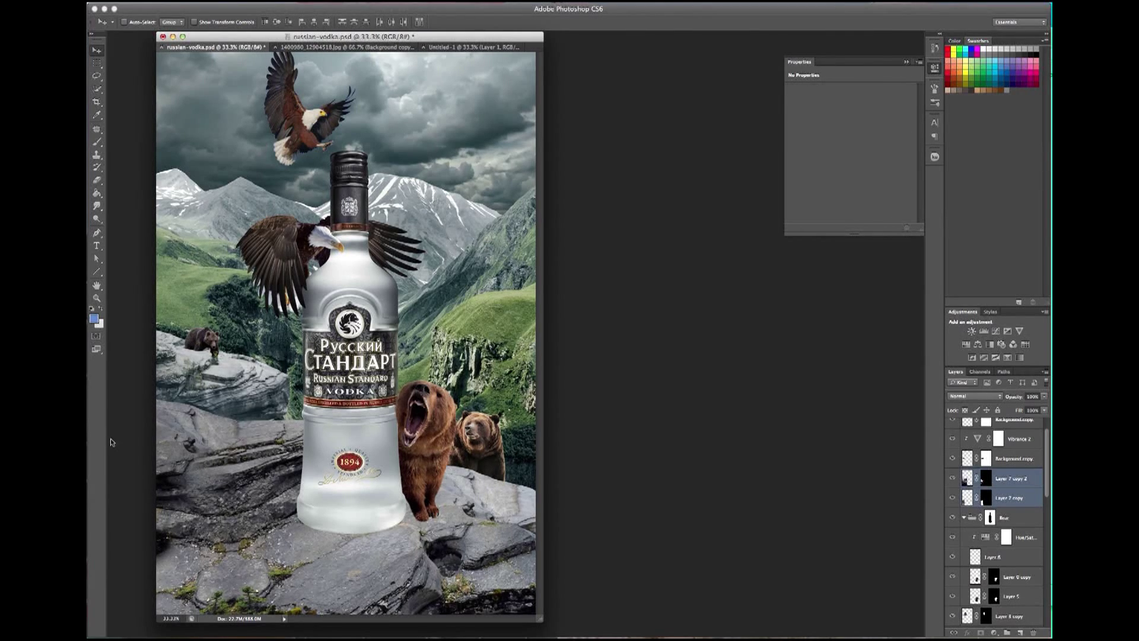
{"action": "left_click_drag", "start_coordinate": [348, 510], "coordinate": [344, 424]}
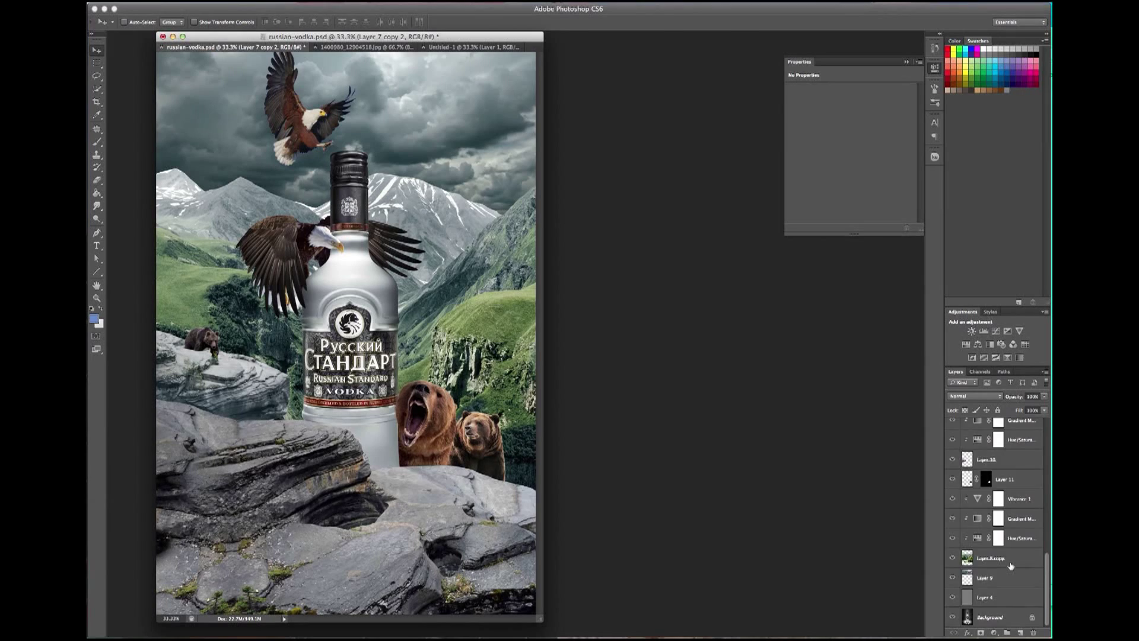
{"action": "left_click_drag", "start_coordinate": [992, 459], "coordinate": [1014, 567]}
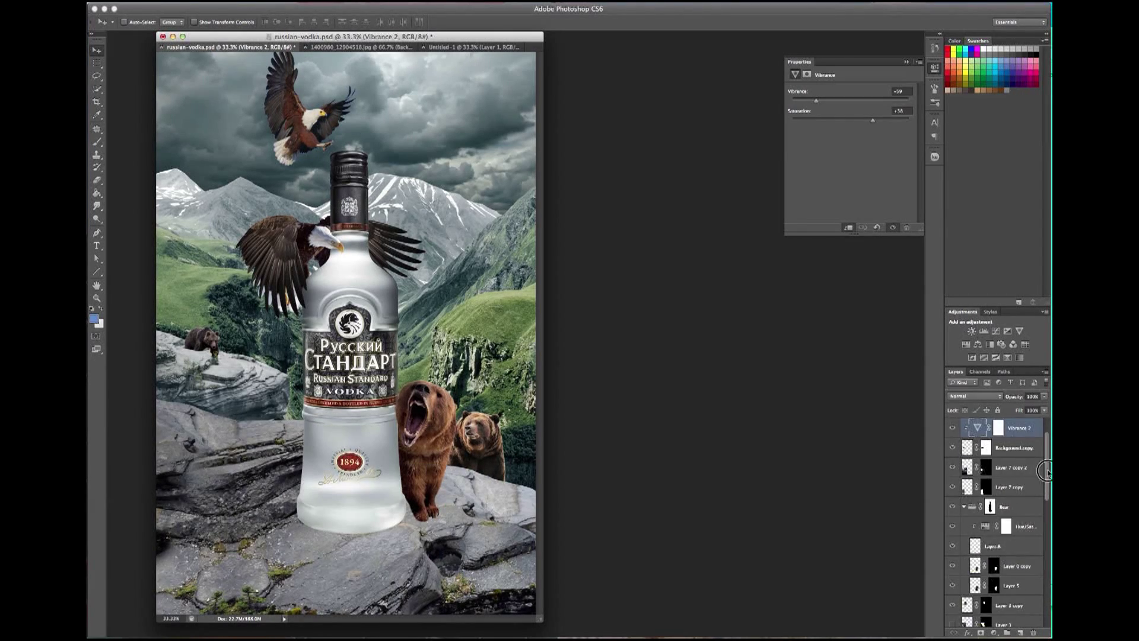
{"action": "left_click_drag", "start_coordinate": [1046, 598], "coordinate": [1047, 516]}
Group Layer 3 and Layer 3 copy into a group named Rocks and move it lower.
{"action": "left_click", "coordinate": [1008, 448]}
{"action": "left_click", "coordinate": [1009, 468], "text": "shift"}
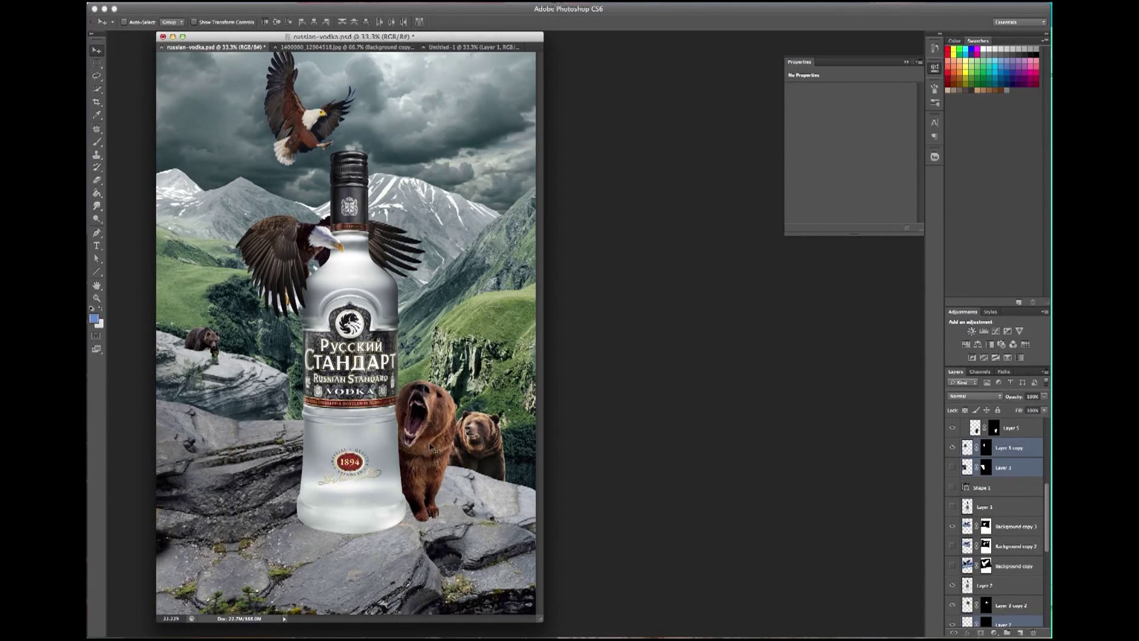
{"action": "scroll", "coordinate": [1009, 522], "scroll_direction": "down", "scroll_amount": 5}
{"action": "scroll", "coordinate": [1042, 605], "scroll_direction": "down", "scroll_amount": 5}
{"action": "key", "text": "ctrl+g"}
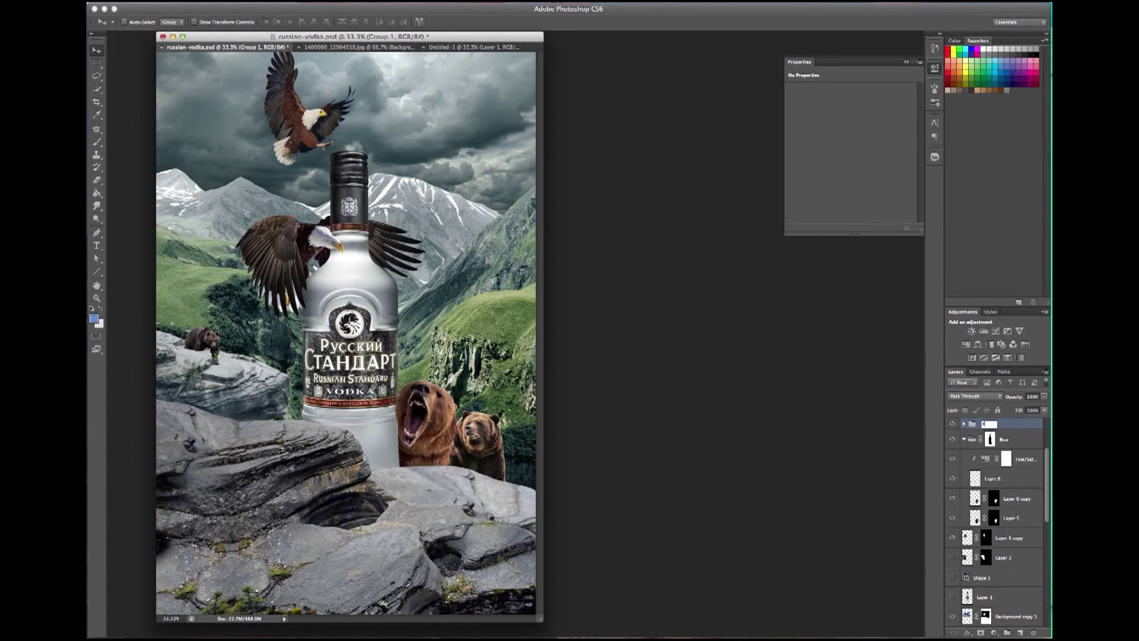
{"action": "key", "text": "Return"}
{"action": "left_click_drag", "start_coordinate": [1028, 432], "coordinate": [1013, 469]}
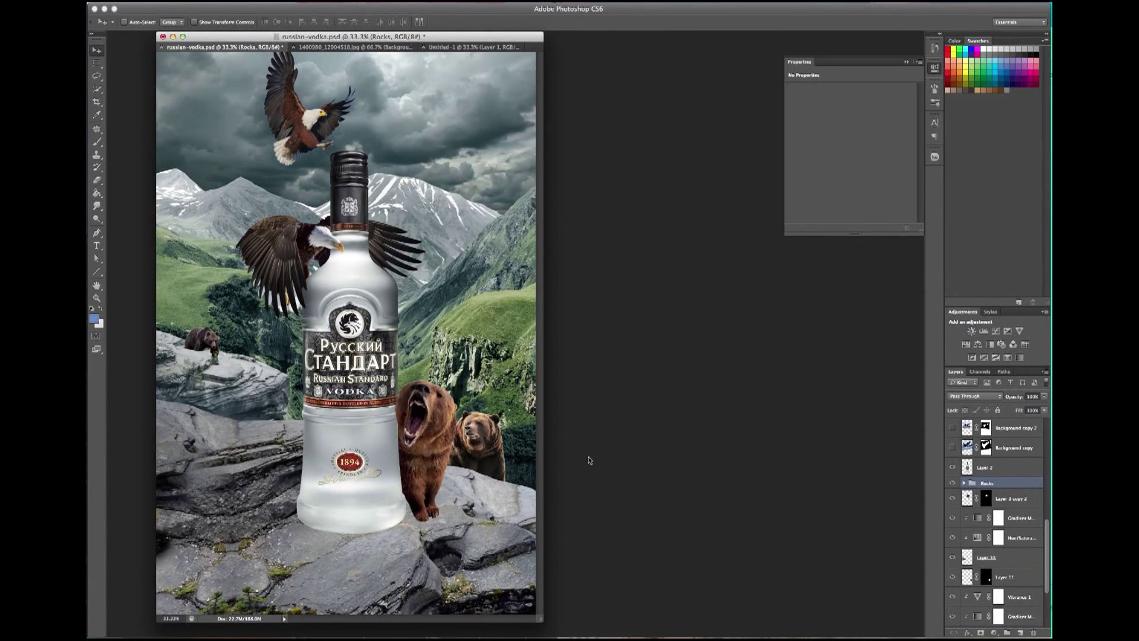
Add a gradient map with a dark grey stop and a teal stop.
{"action": "left_click", "coordinate": [994, 632]}
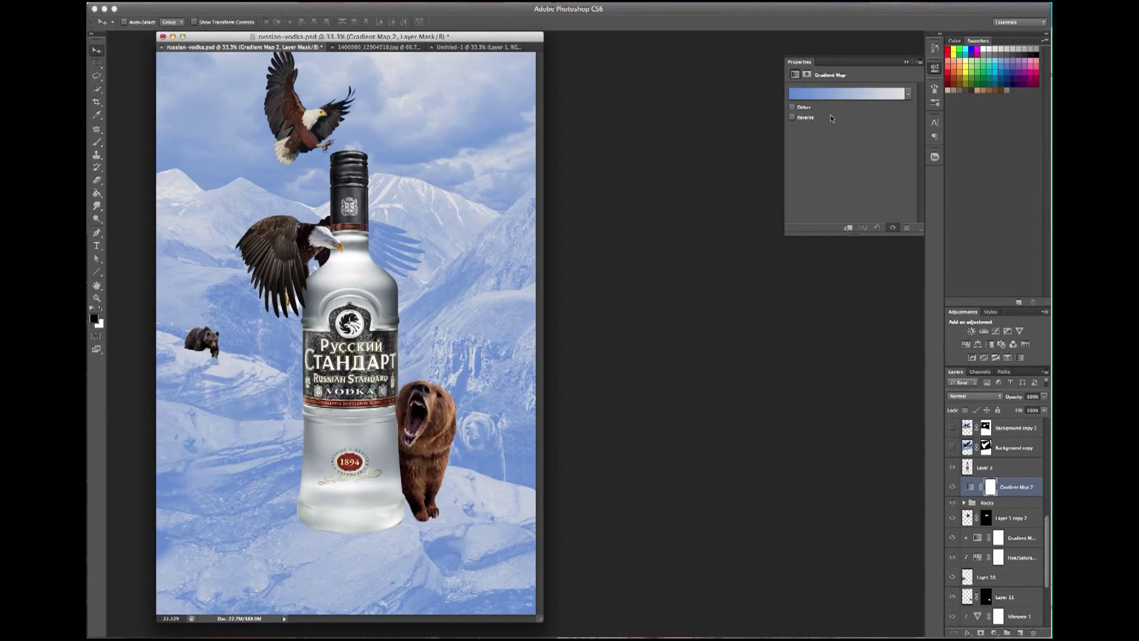
{"action": "left_click", "coordinate": [848, 93]}
{"action": "double_click", "coordinate": [720, 350]}
{"action": "left_click", "coordinate": [661, 350]}
{"action": "left_click", "coordinate": [863, 240]}
{"action": "double_click", "coordinate": [920, 350]}
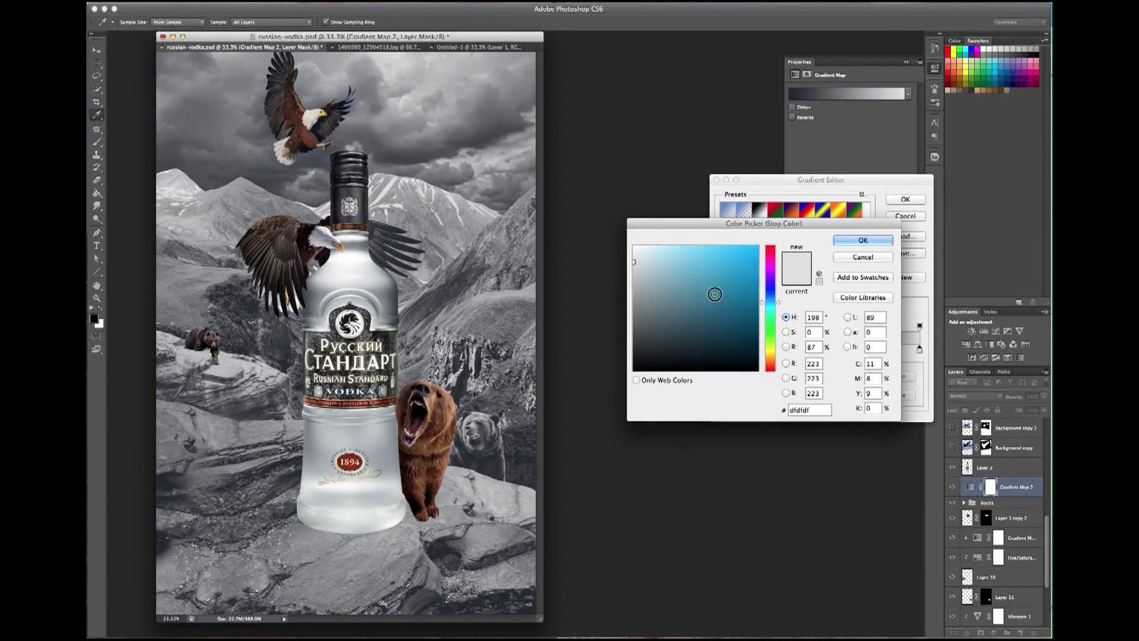
{"action": "left_click", "coordinate": [730, 285]}
{"action": "left_click", "coordinate": [863, 240]}
{"action": "left_click", "coordinate": [902, 201]}
Clip the gradient map to the Rocks group and set its blend mode to Color.
{"action": "left_click", "coordinate": [975, 395]}
{"action": "left_click", "coordinate": [967, 500]}
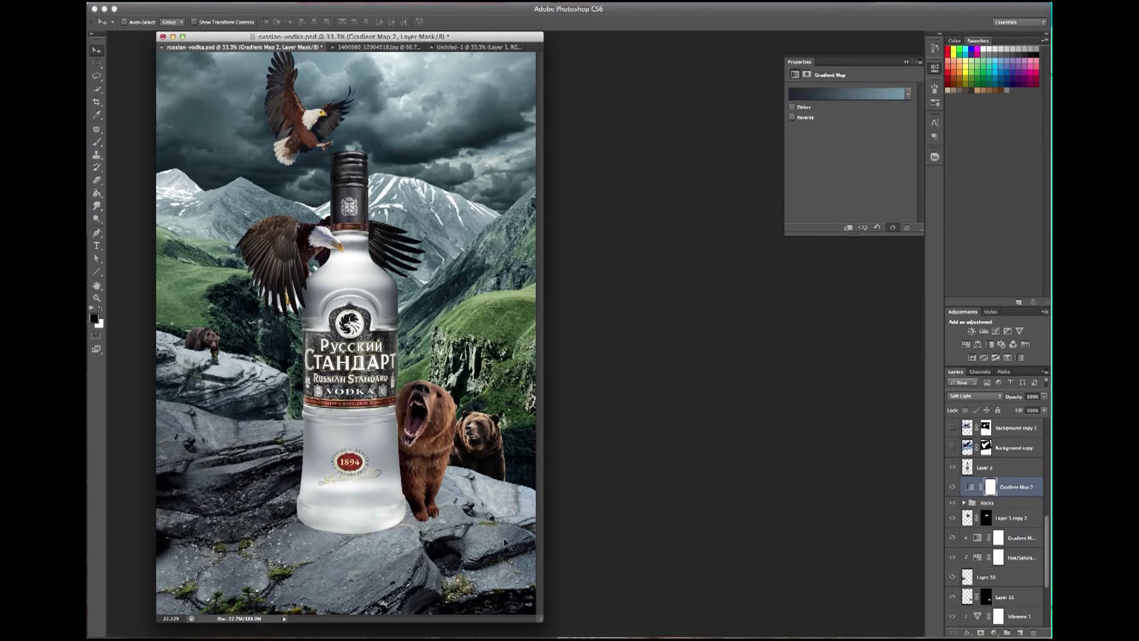
{"action": "left_click", "coordinate": [999, 497], "text": "alt"}
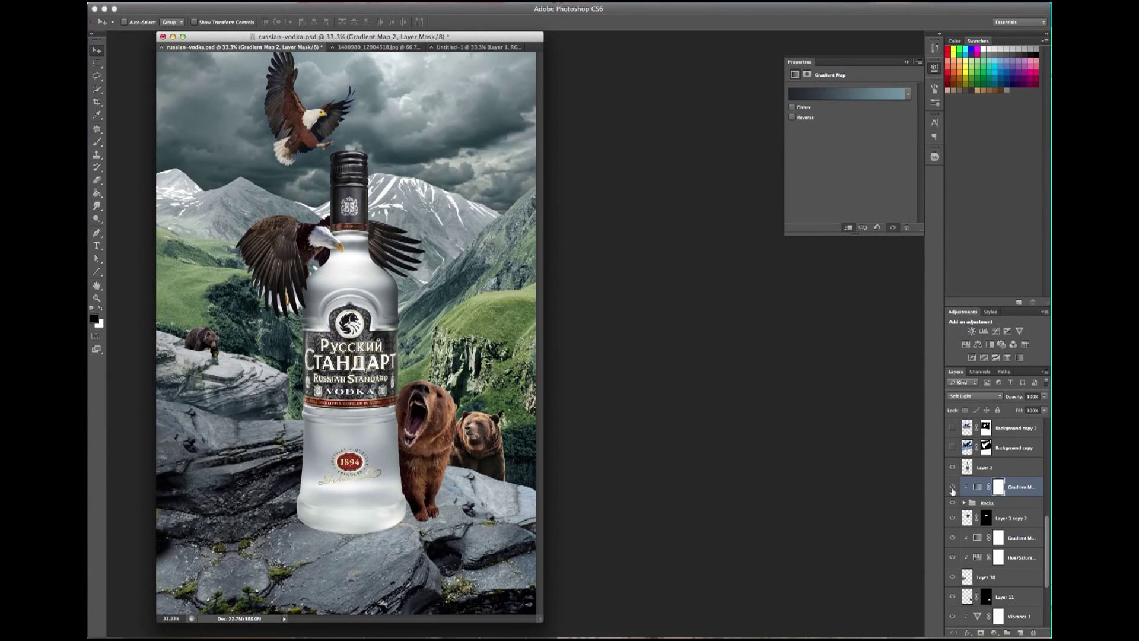
{"action": "left_click", "coordinate": [975, 396]}
{"action": "left_click", "coordinate": [978, 487]}
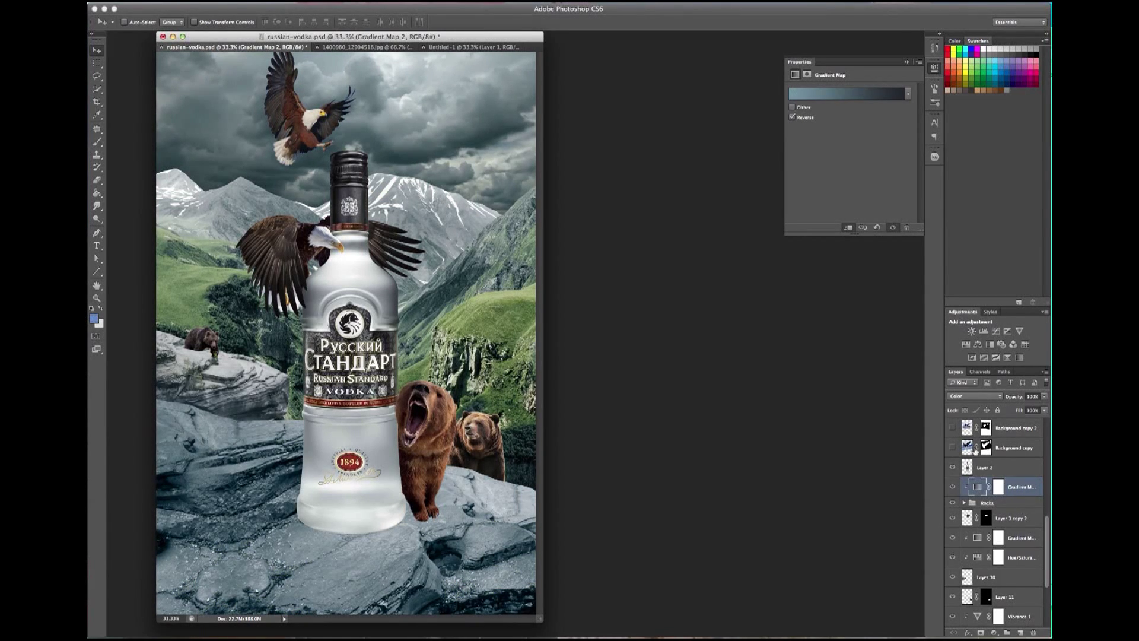
Change one gradient stop to a slate grey-blue and enlarge the document window.
{"action": "left_click", "coordinate": [823, 95]}
{"action": "double_click", "coordinate": [920, 349]}
{"action": "left_click_drag", "start_coordinate": [680, 326], "coordinate": [663, 320]}
{"action": "left_click_drag", "start_coordinate": [773, 299], "coordinate": [772, 300]}
{"action": "left_click_drag", "start_coordinate": [663, 319], "coordinate": [657, 287]}
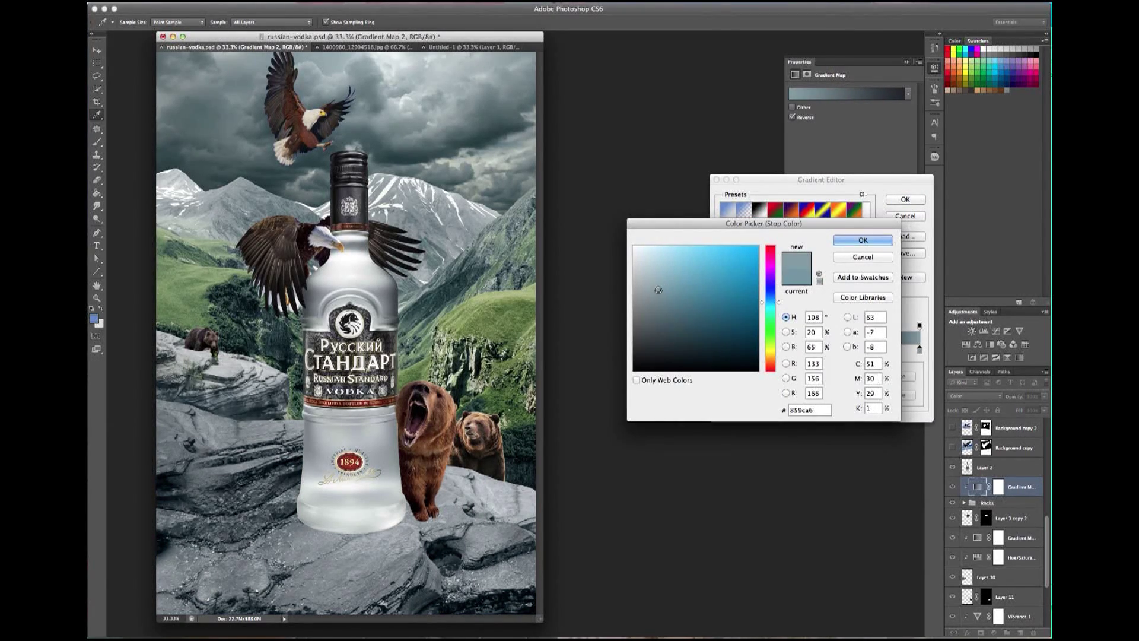
{"action": "left_click", "coordinate": [862, 239]}
{"action": "left_click", "coordinate": [902, 214]}
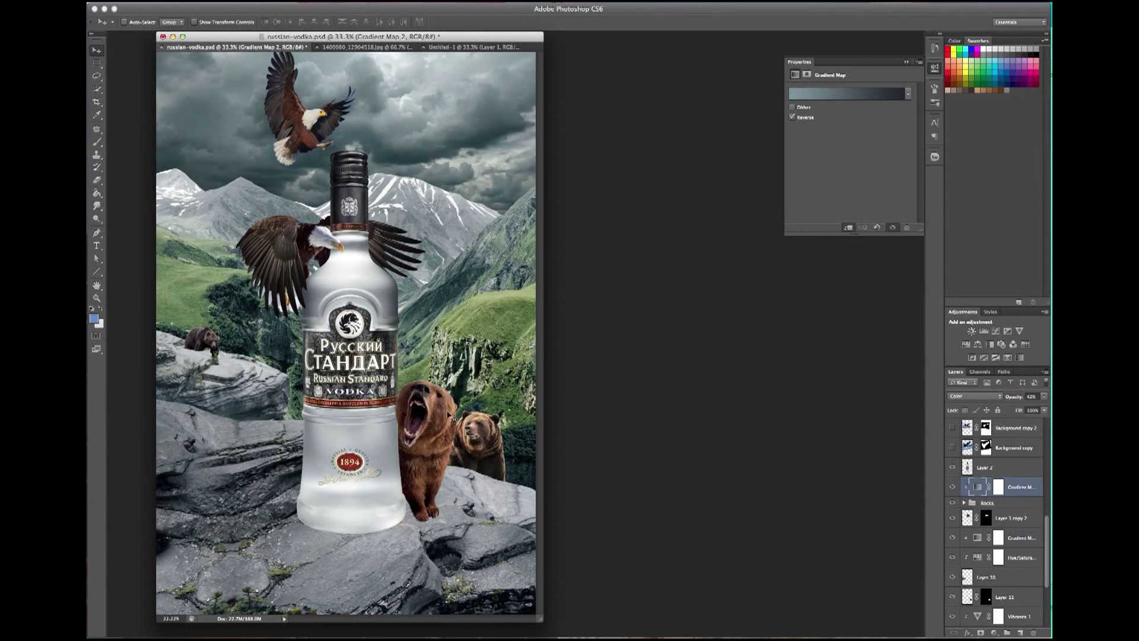
{"action": "left_click_drag", "start_coordinate": [532, 618], "coordinate": [568, 624]}
Add a Vibrance adjustment inside the Bear group to mute the bears' colour.
{"action": "right_click", "coordinate": [442, 394]}
{"action": "left_click", "coordinate": [463, 401]}
{"action": "left_click", "coordinate": [1005, 427]}
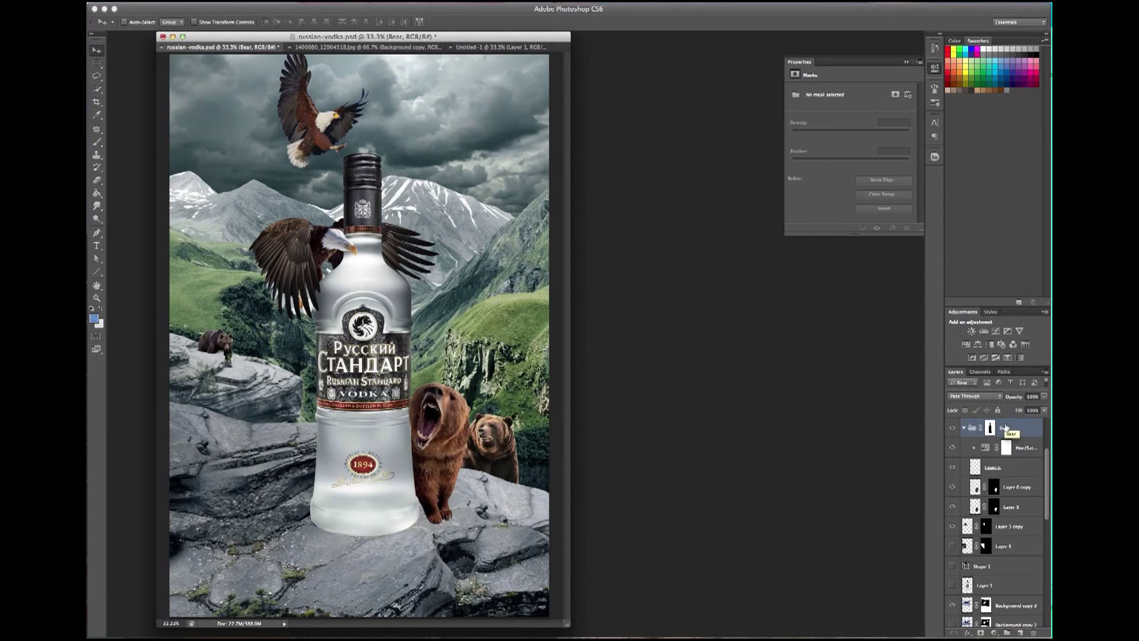
{"action": "left_click", "coordinate": [994, 632]}
{"action": "left_click", "coordinate": [1009, 587]}
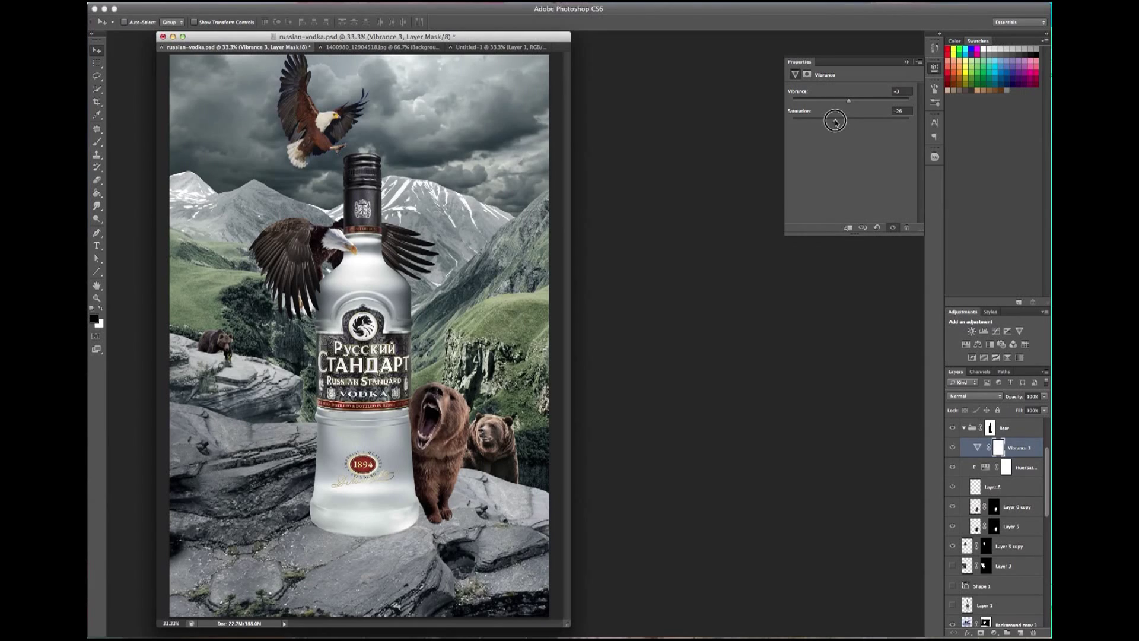
{"action": "left_click", "coordinate": [951, 447]}
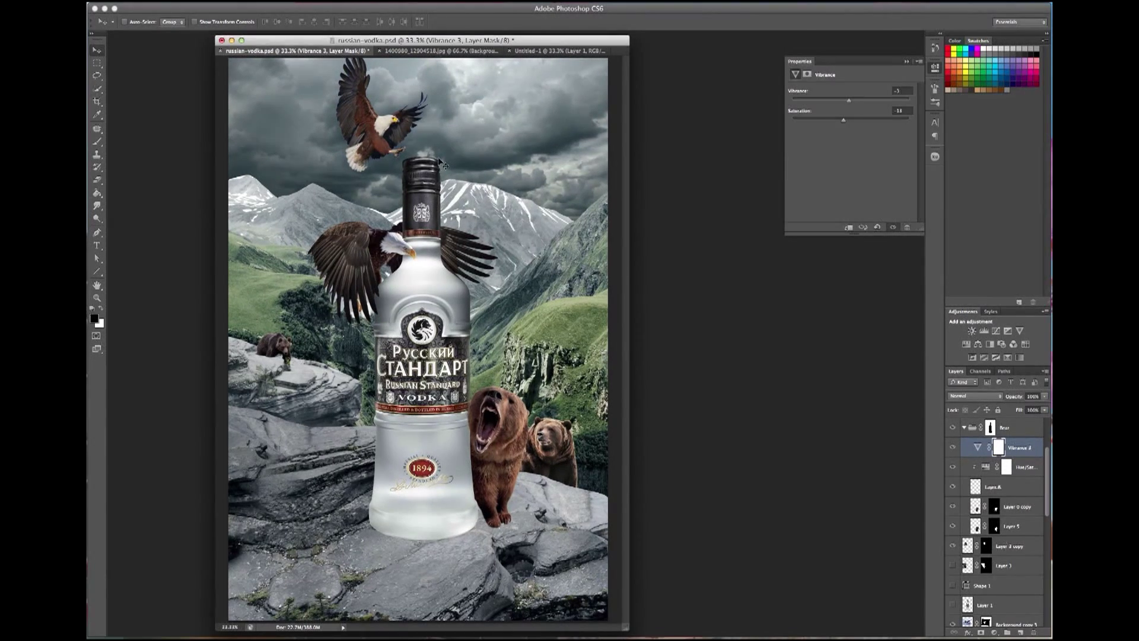
Select the Hue/Saturation 3 adjustment and switch its edit range to Blues.
{"action": "right_click", "coordinate": [381, 112]}
{"action": "left_click", "coordinate": [409, 116]}
{"action": "left_click", "coordinate": [831, 103]}
{"action": "left_click", "coordinate": [829, 146]}
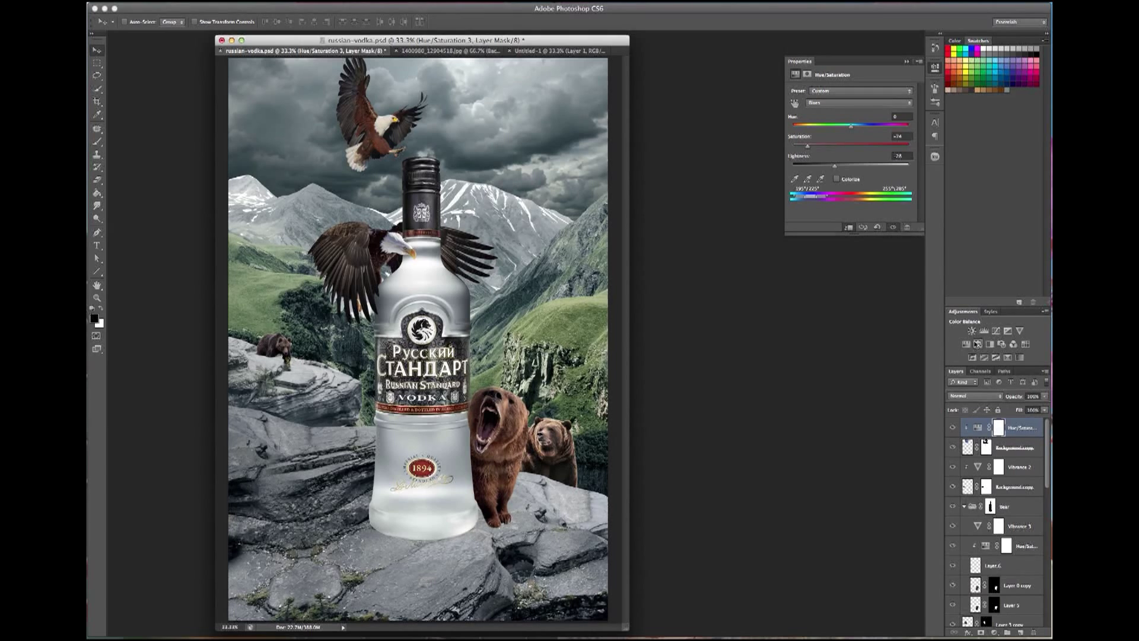
{"action": "left_click", "coordinate": [557, 173]}
Add a gradient map over the bottom layer with one stop set to a strong blue.
{"action": "right_click", "coordinate": [462, 110]}
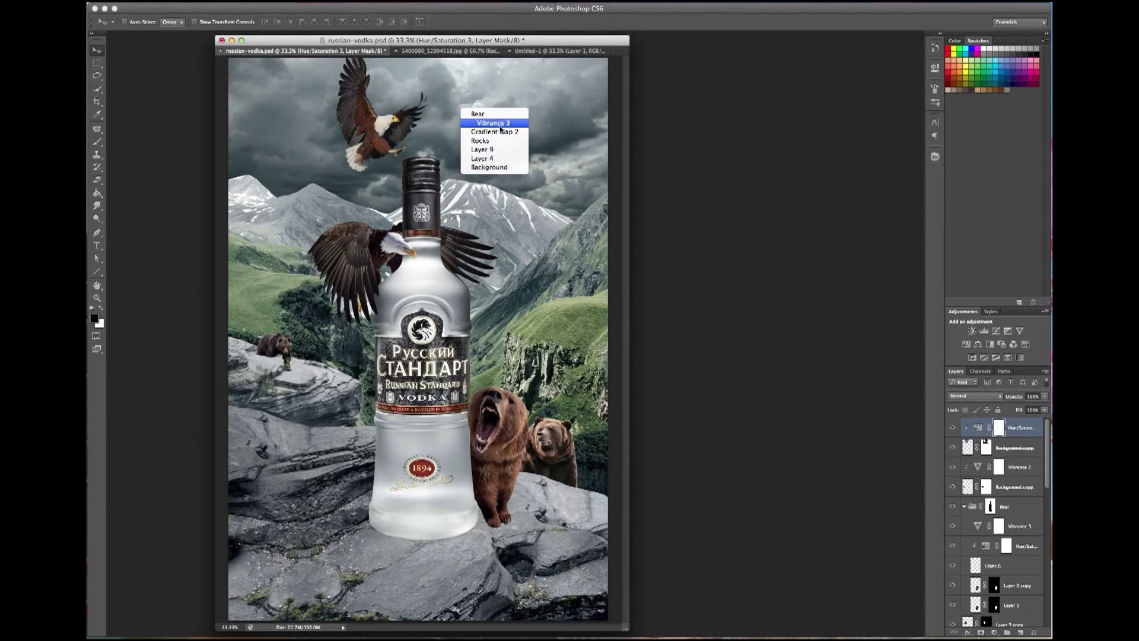
{"action": "left_click", "coordinate": [505, 123]}
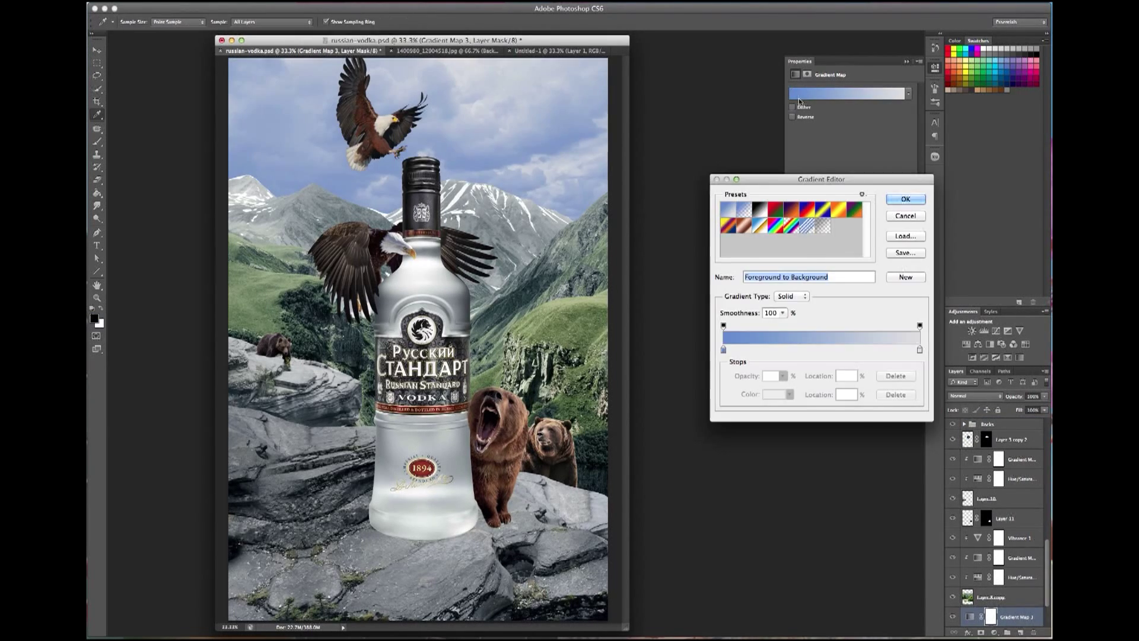
{"action": "left_click", "coordinate": [863, 240]}
{"action": "double_click", "coordinate": [919, 348]}
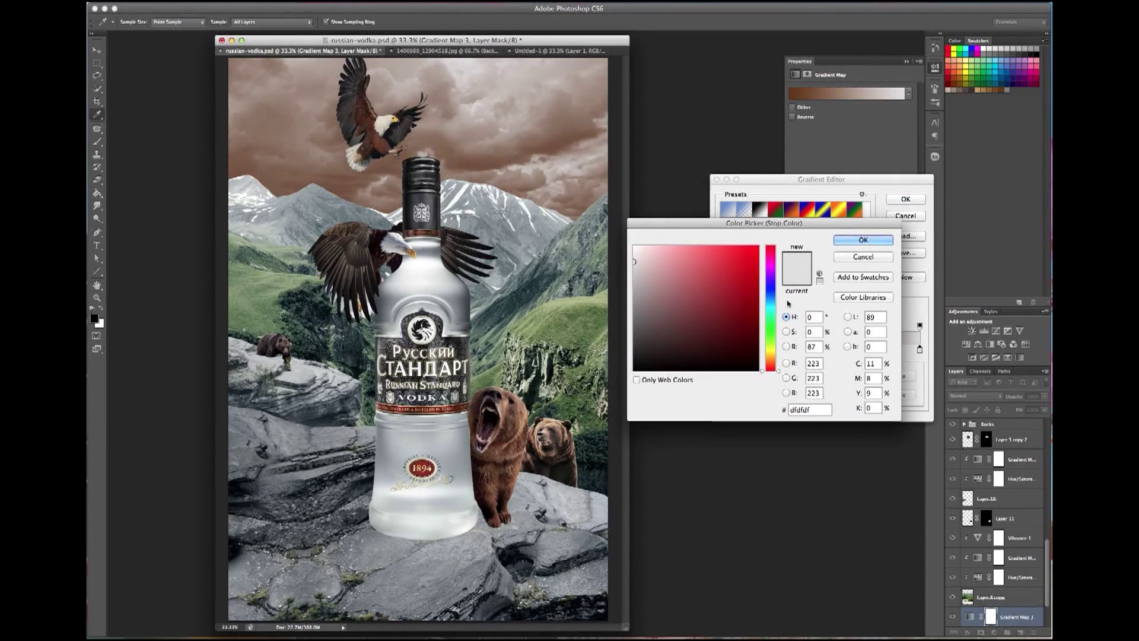
{"action": "left_click", "coordinate": [663, 302]}
{"action": "left_click", "coordinate": [863, 239]}
{"action": "double_click", "coordinate": [919, 349]}
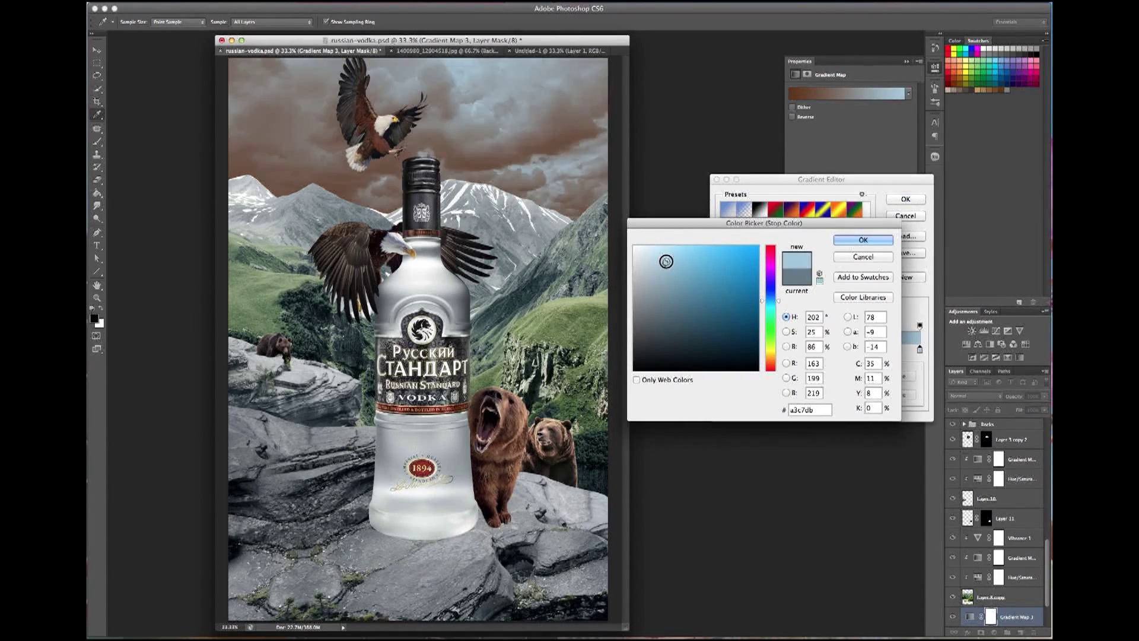
{"action": "left_click", "coordinate": [719, 285]}
{"action": "left_click", "coordinate": [863, 240]}
{"action": "left_click", "coordinate": [906, 198]}
Reverse the gradient map, set it to Color blend mode, and make the other stop dark brown.
{"action": "left_click", "coordinate": [793, 117]}
{"action": "left_click", "coordinate": [973, 396]}
{"action": "left_click", "coordinate": [982, 585]}
{"action": "left_click", "coordinate": [876, 94]}
{"action": "double_click", "coordinate": [920, 349]}
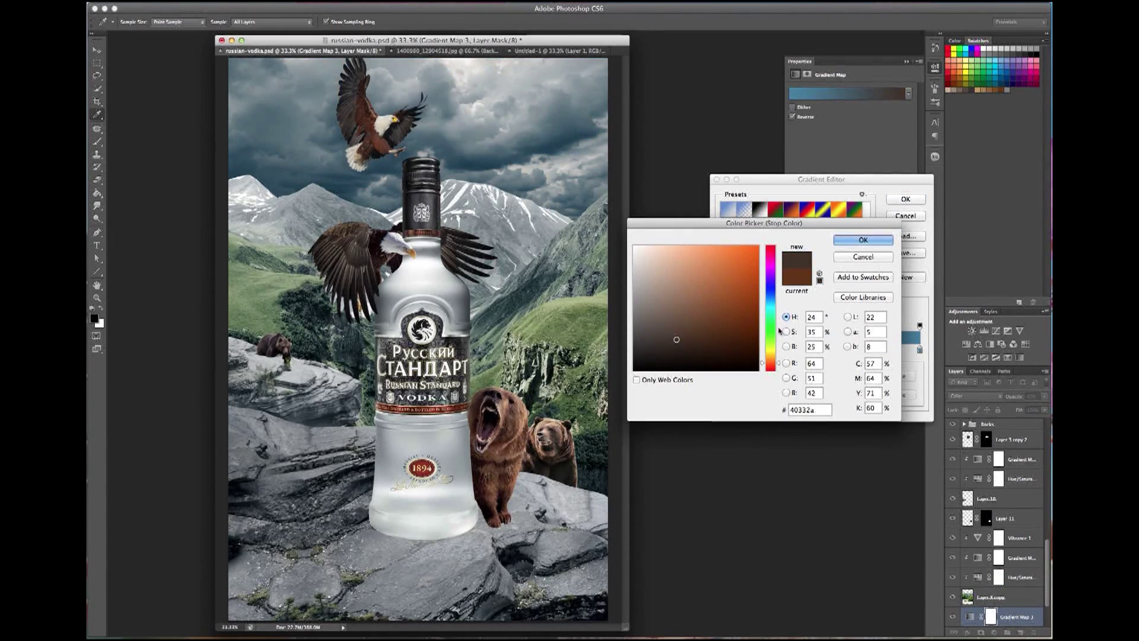
{"action": "left_click_drag", "start_coordinate": [588, 196], "coordinate": [498, 427]}
{"action": "key", "text": "Return"}
{"action": "key", "text": "Return"}
{"action": "key", "text": "v"}
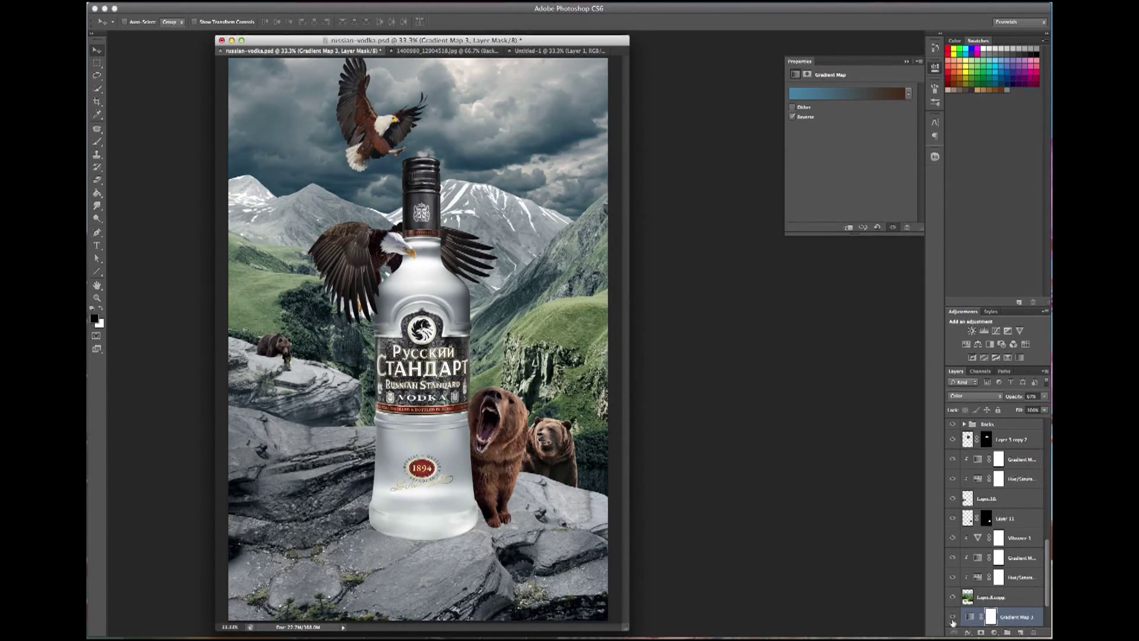
{"action": "key", "text": "BackSpace"}
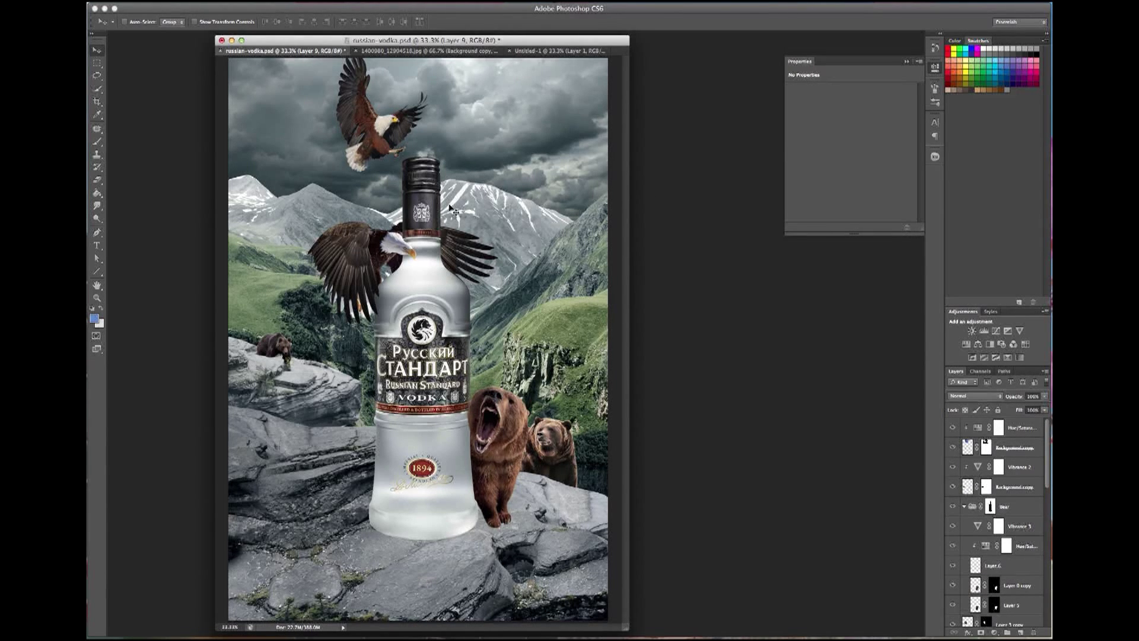
Select Layer 9 from the canvas and open its Blending Options.
{"action": "right_click", "coordinate": [565, 153]}
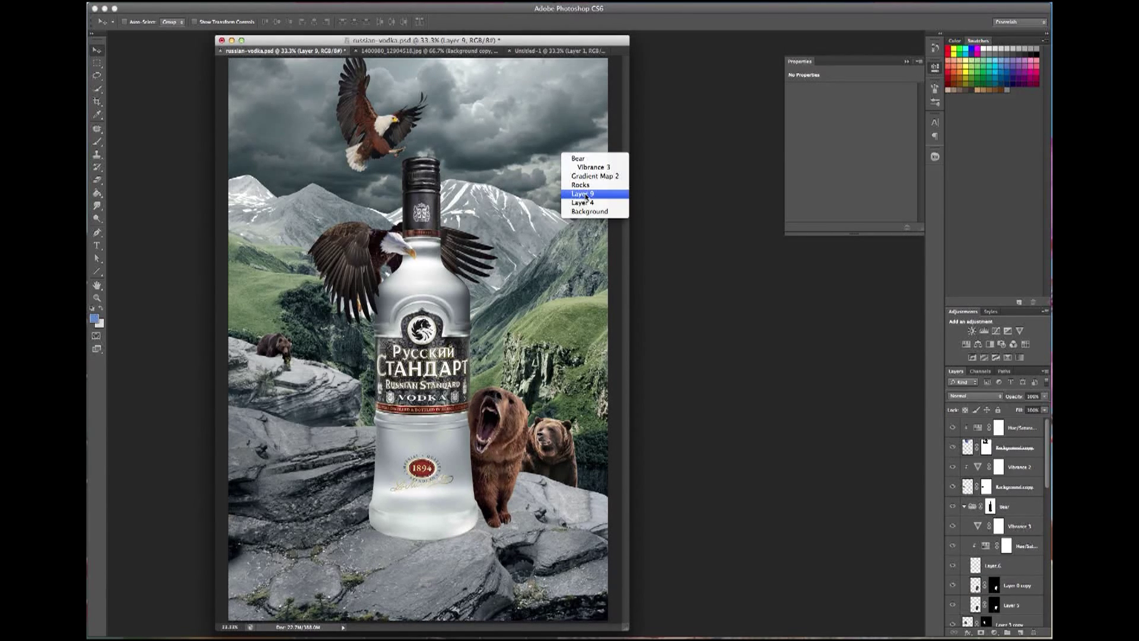
{"action": "left_click", "coordinate": [596, 202]}
{"action": "right_click", "coordinate": [962, 610]}
{"action": "left_click", "coordinate": [988, 636]}
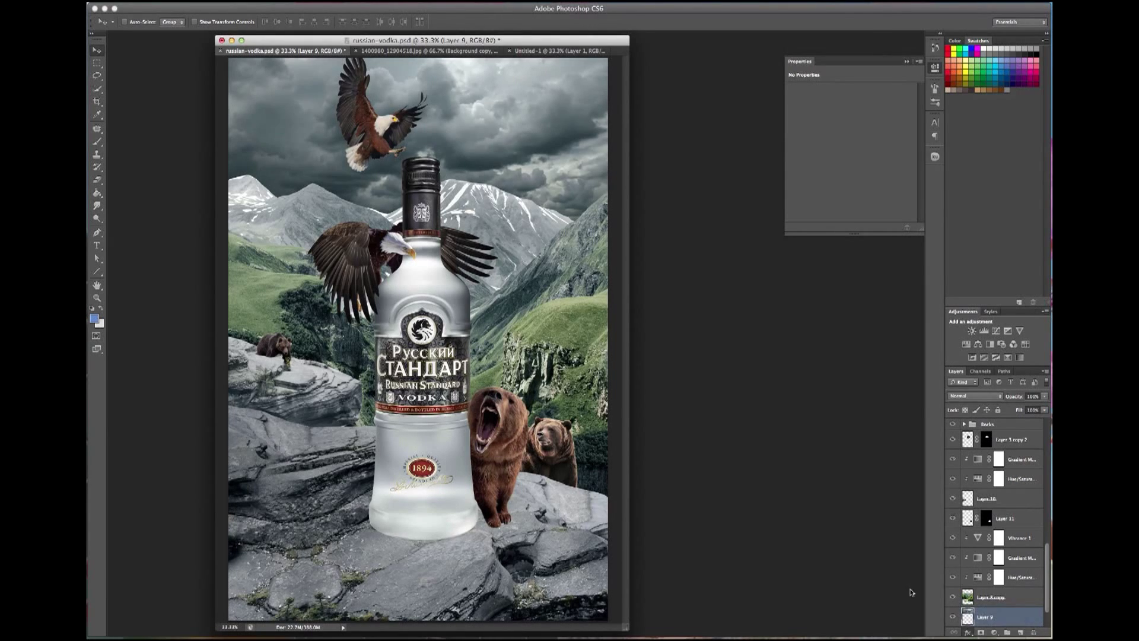
Enable a Gradient Overlay in Overlay mode, trying Radial before settling on Linear style.
{"action": "left_click", "coordinate": [700, 256]}
{"action": "left_click", "coordinate": [691, 333]}
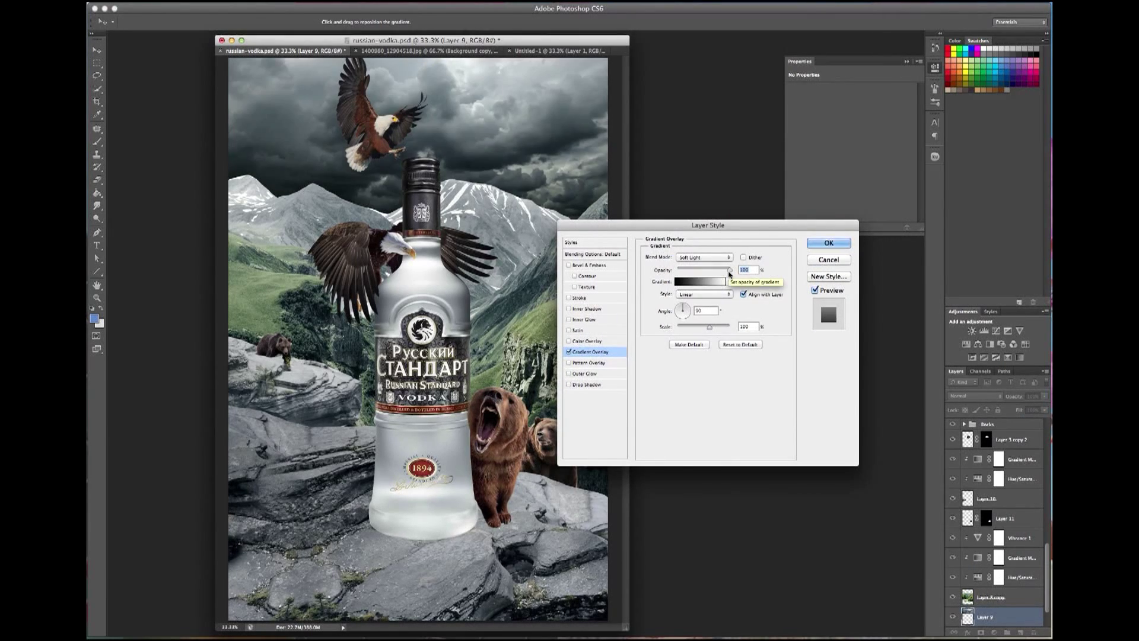
{"action": "mouse_move", "coordinate": [730, 270]}
{"action": "left_mouse_down"}
{"action": "mouse_move", "coordinate": [707, 270]}
{"action": "mouse_move", "coordinate": [730, 270]}
{"action": "left_mouse_up"}
{"action": "left_click", "coordinate": [703, 257]}
{"action": "left_click", "coordinate": [691, 251]}
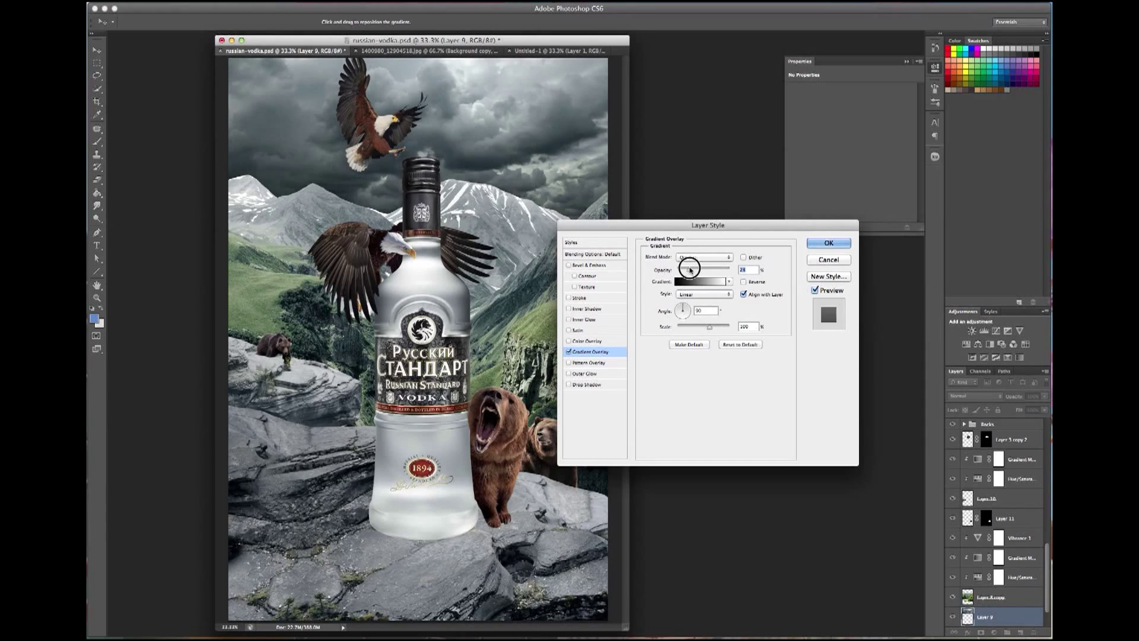
{"action": "left_click", "coordinate": [683, 320]}
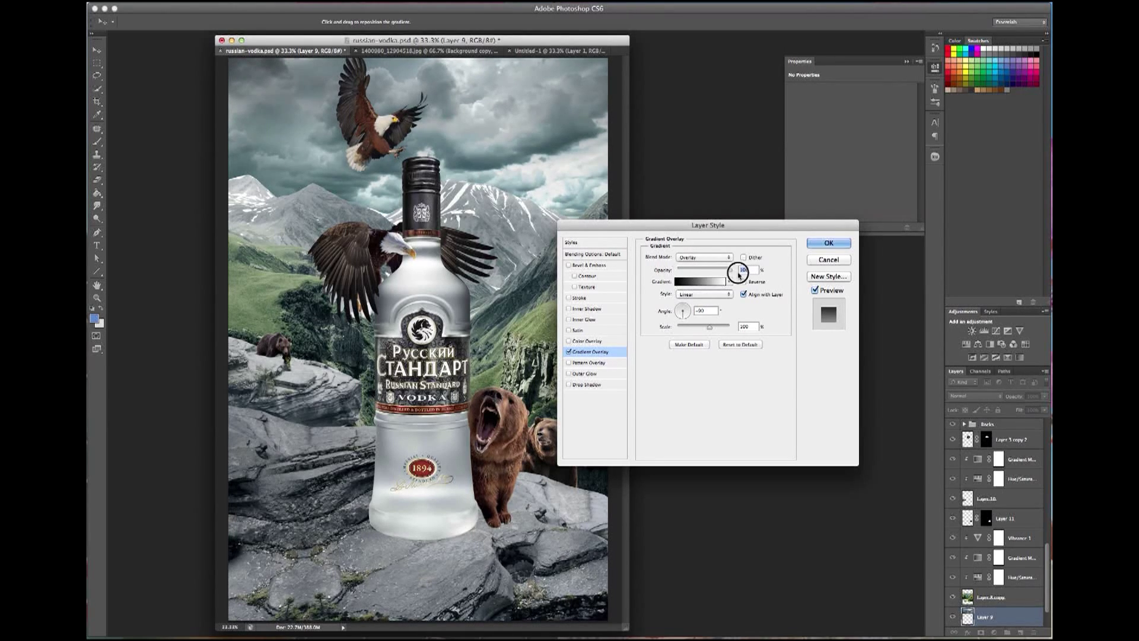
{"action": "left_click", "coordinate": [704, 294]}
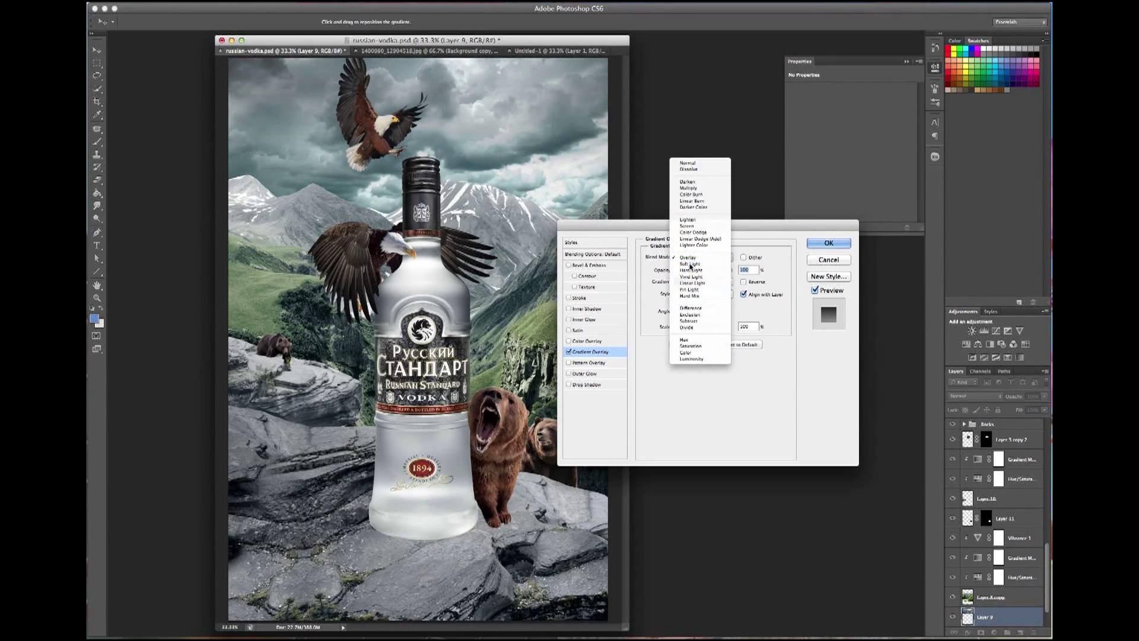
{"action": "left_click_drag", "start_coordinate": [559, 166], "coordinate": [505, 136]}
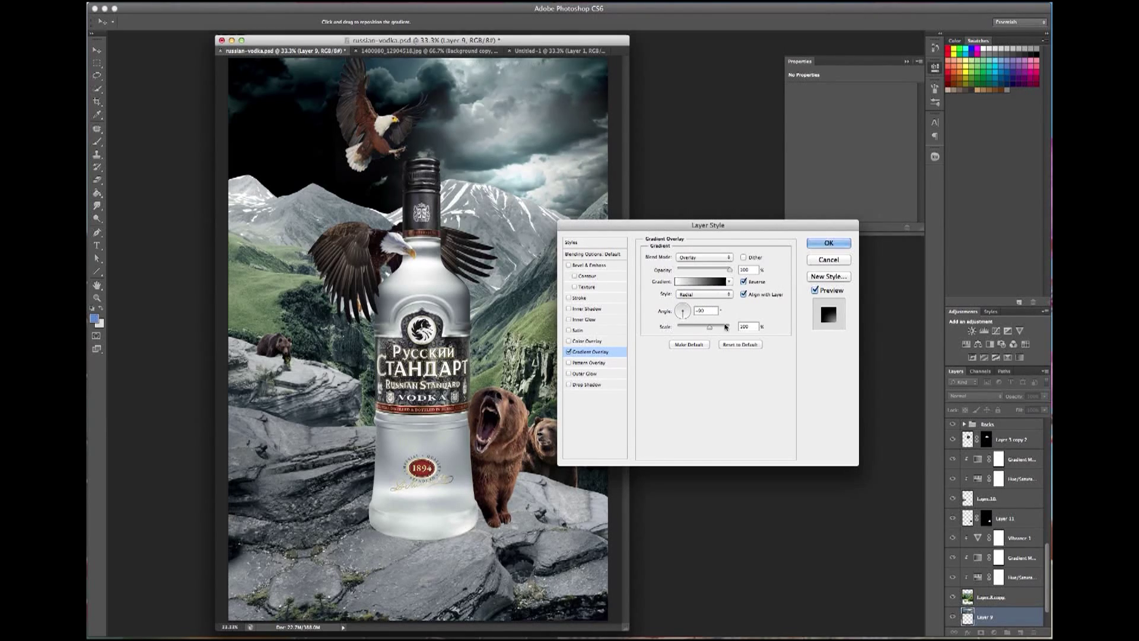
{"action": "left_click", "coordinate": [704, 294]}
{"action": "key", "text": "Return"}
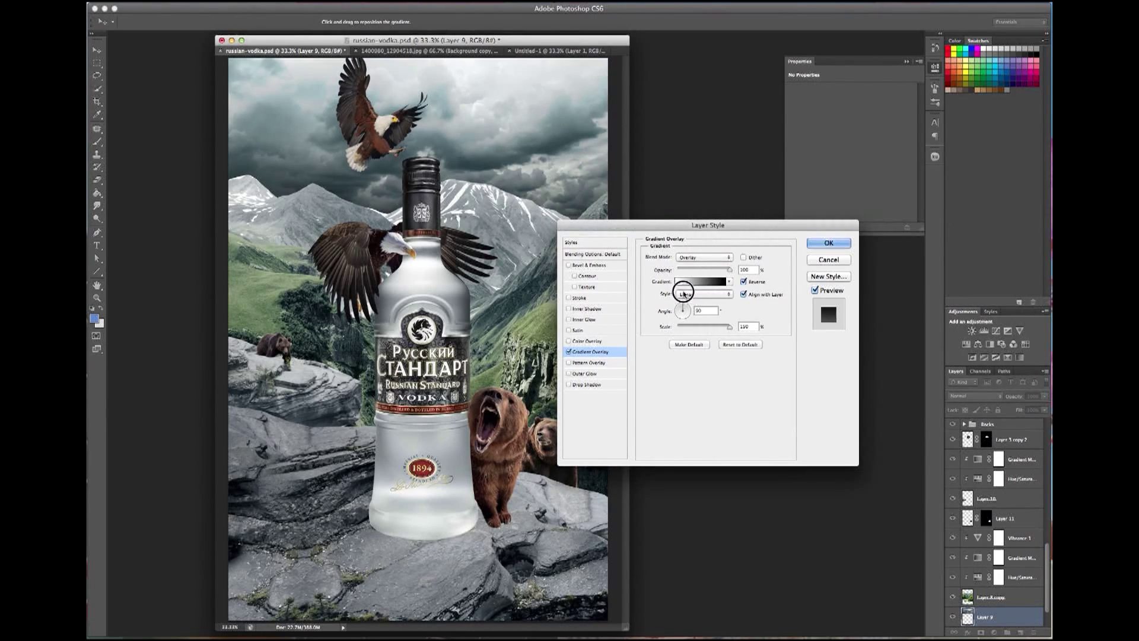
Set the overlay angle to -90° and opacity to 40%, then apply it to Layer 9.
{"action": "left_click", "coordinate": [684, 305]}
{"action": "left_click", "coordinate": [743, 282]}
{"action": "left_click", "coordinate": [682, 317]}
{"action": "left_click", "coordinate": [744, 282]}
{"action": "left_click_drag", "start_coordinate": [730, 268], "coordinate": [697, 262]}
{"action": "left_click", "coordinate": [683, 305]}
{"action": "left_click", "coordinate": [683, 317]}
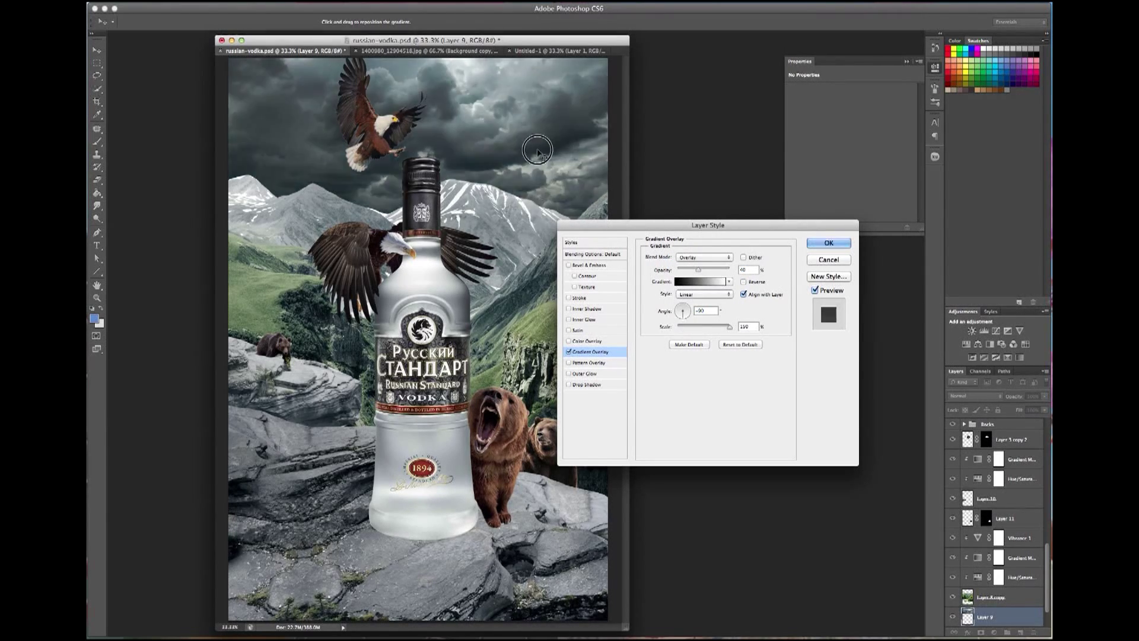
{"action": "left_click", "coordinate": [826, 244]}
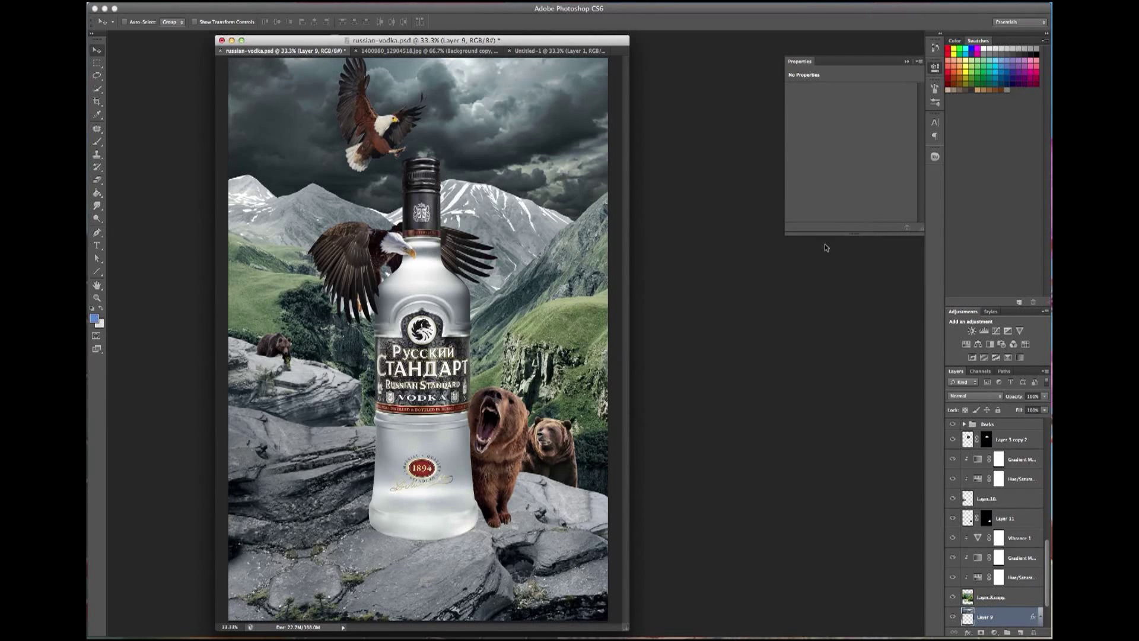
{"action": "left_click", "coordinate": [1045, 608]}
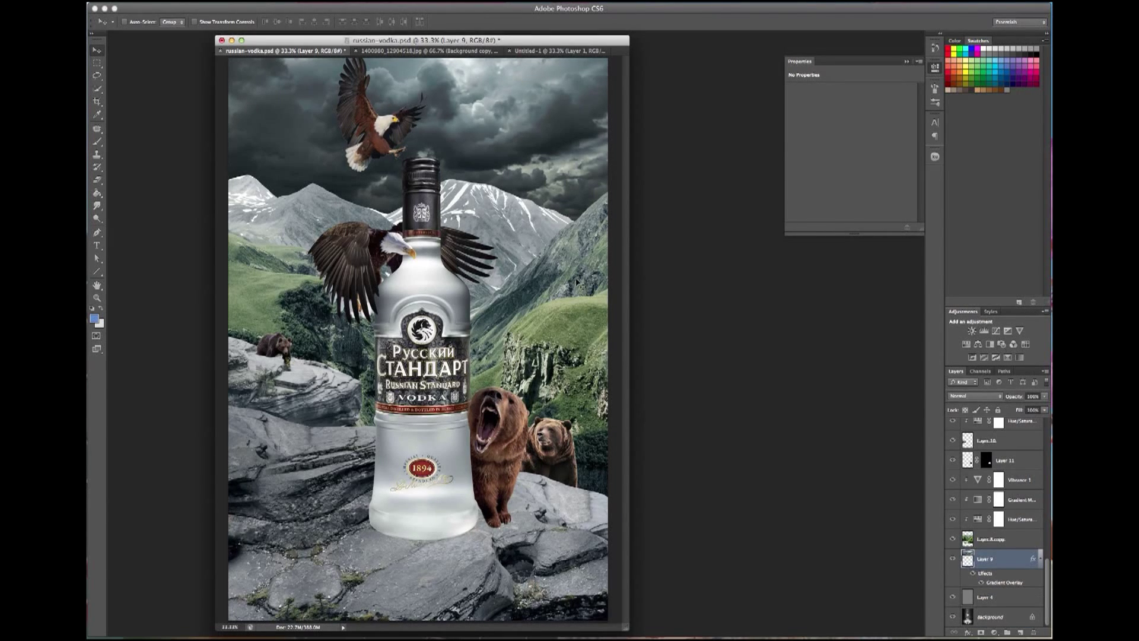
Apply the Minimum filter to the Background copy layer, then check it at full size.
{"action": "right_click", "coordinate": [356, 252]}
{"action": "left_click", "coordinate": [386, 125]}
{"action": "left_click", "coordinate": [297, 1]}
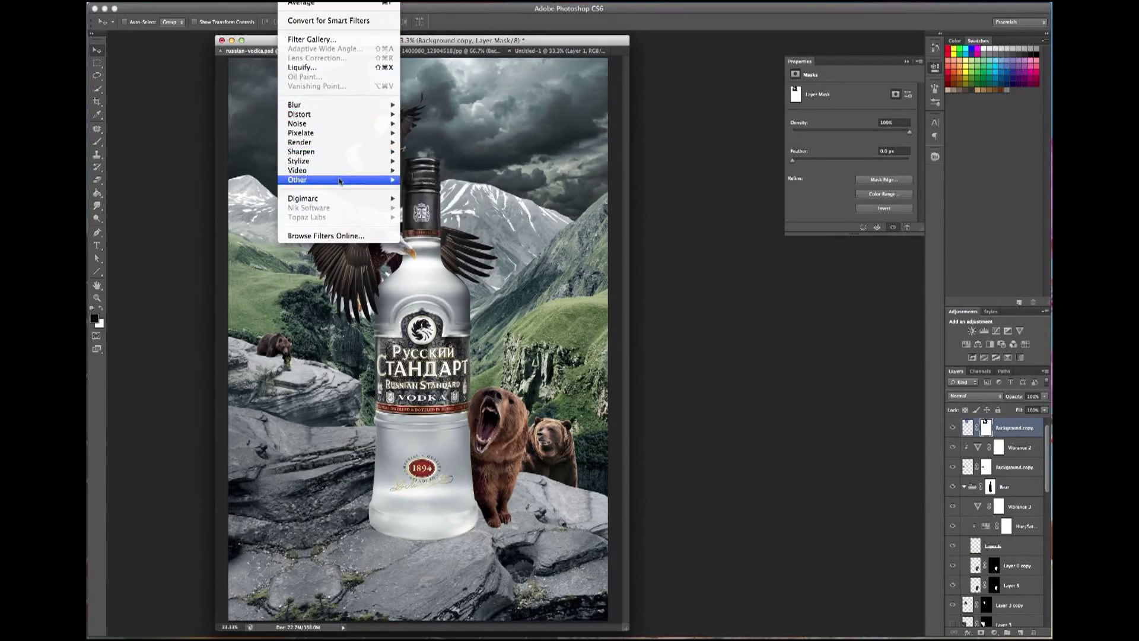
{"action": "left_click", "coordinate": [427, 207]}
{"action": "key", "text": "Return"}
{"action": "key", "text": "super+1"}
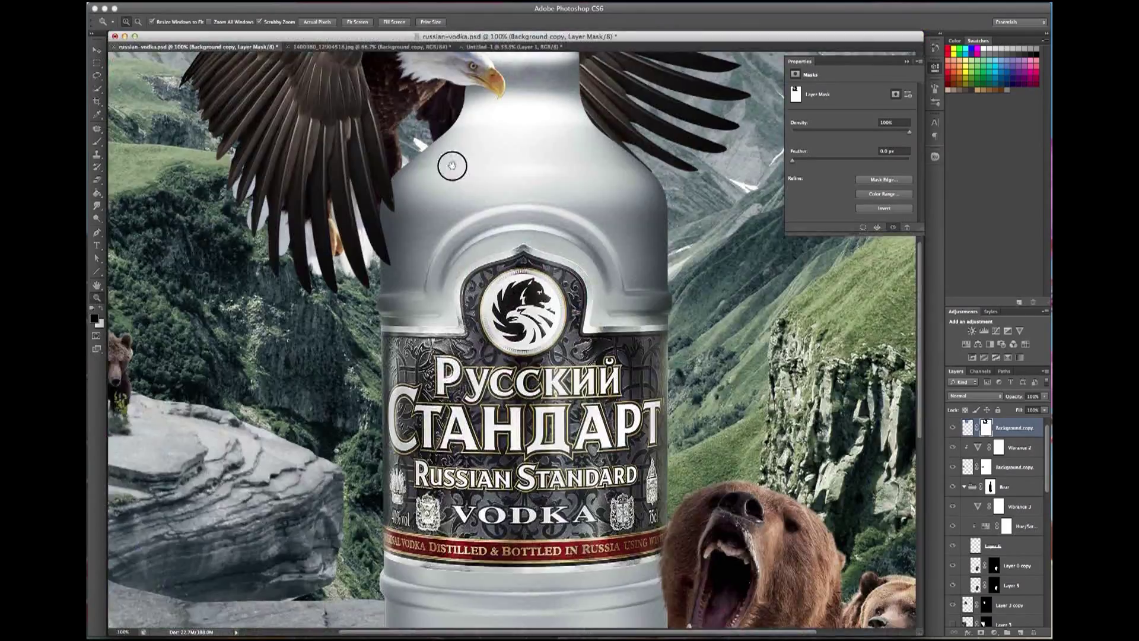
{"action": "scroll", "coordinate": [540, 330], "scroll_direction": "up", "scroll_amount": 10}
{"action": "key", "text": "super+minus"}
{"action": "key", "text": "super+minus"}
{"action": "key", "text": "super+minus"}
{"action": "left_click_drag", "start_coordinate": [438, 39], "coordinate": [579, 46]}
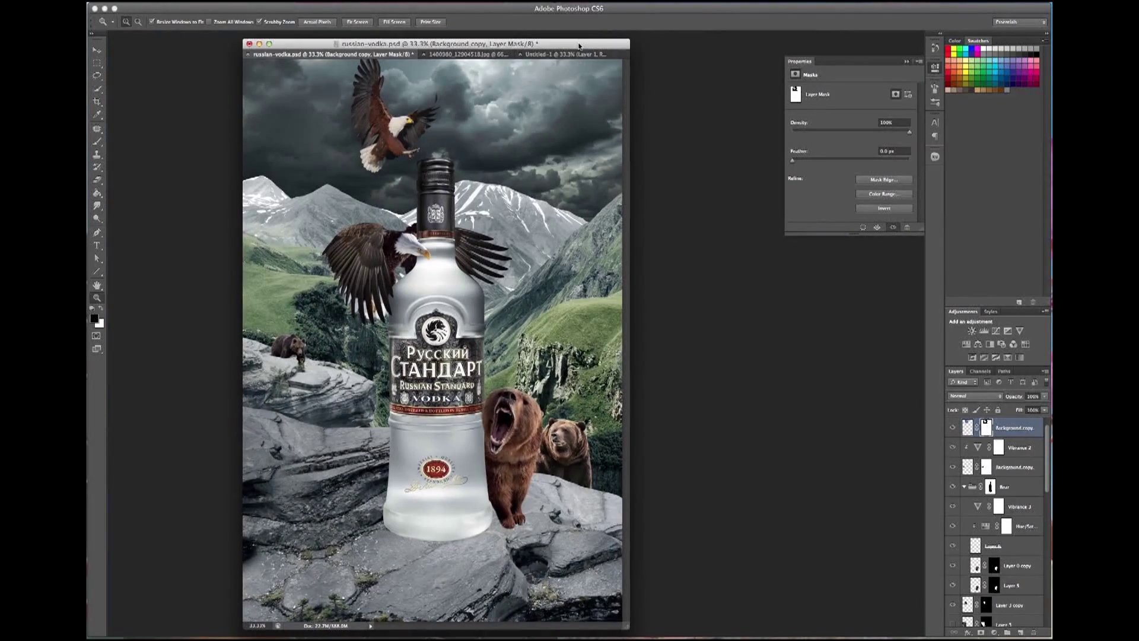
Rename Group 1 to 'Montanhas', then duplicate and merge it into a Montanhas copy layer.
{"action": "key", "text": "v"}
{"action": "scroll", "coordinate": [1003, 522], "scroll_direction": "down", "scroll_amount": 10}
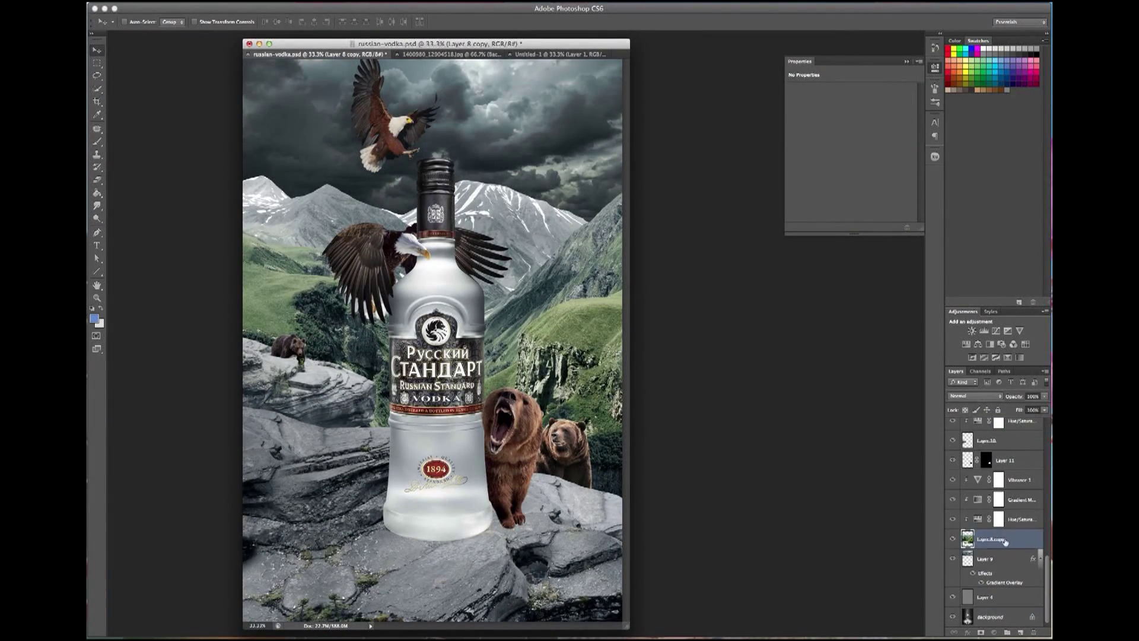
{"action": "left_click", "coordinate": [1003, 543]}
{"action": "double_click", "coordinate": [1004, 545]}
{"action": "type", "text": "nhas"}
{"action": "key", "text": "Return"}
{"action": "key", "text": "ctrl+j"}
{"action": "key", "text": "ctrl+e"}
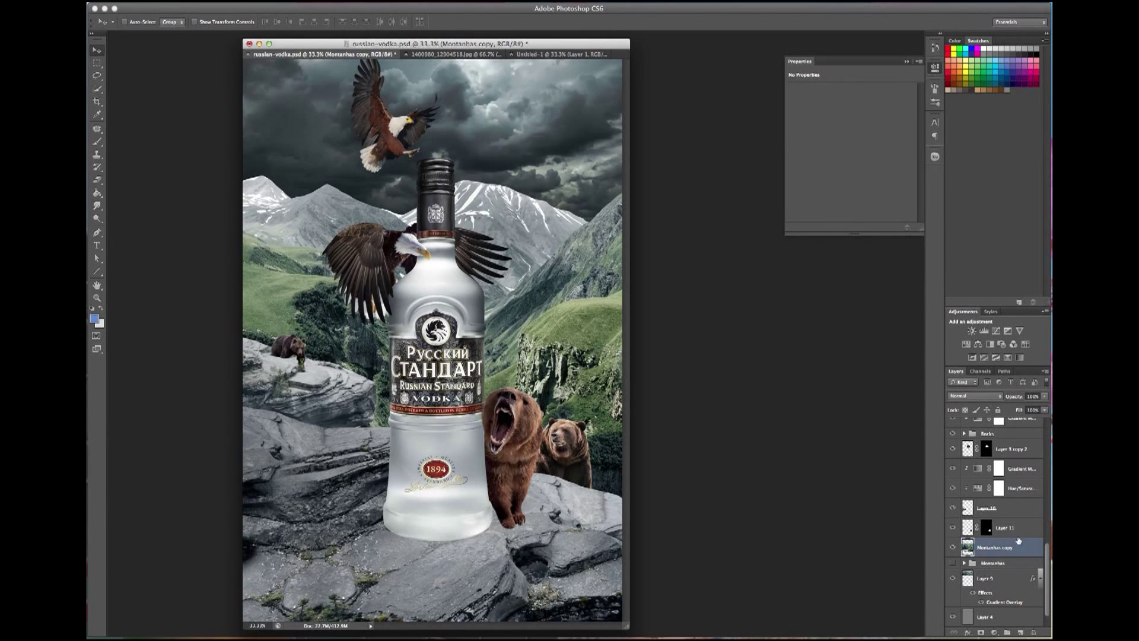
Gaussian-blur the Montanhas copy by about 7 px and add an inverted, hiding layer mask.
{"action": "left_click", "coordinate": [433, 182]}
{"action": "left_click_drag", "start_coordinate": [979, 273], "coordinate": [973, 274]}
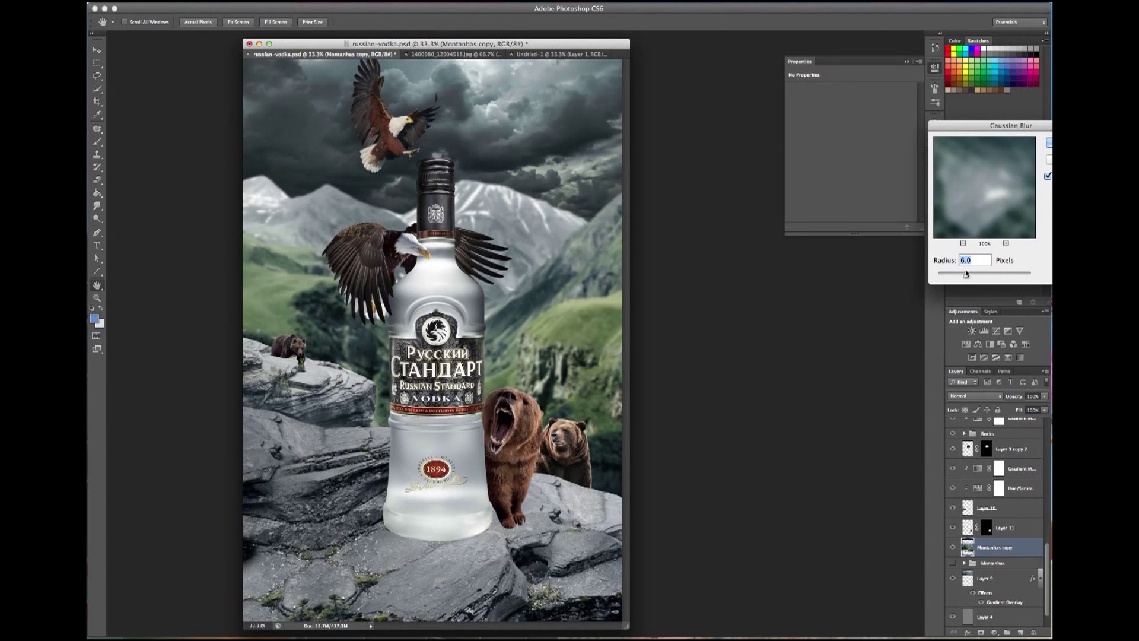
{"action": "key", "text": "Return"}
{"action": "left_click", "coordinate": [981, 632]}
{"action": "key", "text": "b"}
{"action": "key", "text": "d"}
{"action": "left_click", "coordinate": [985, 546], "text": "alt"}
{"action": "key", "text": "ctrl+i"}
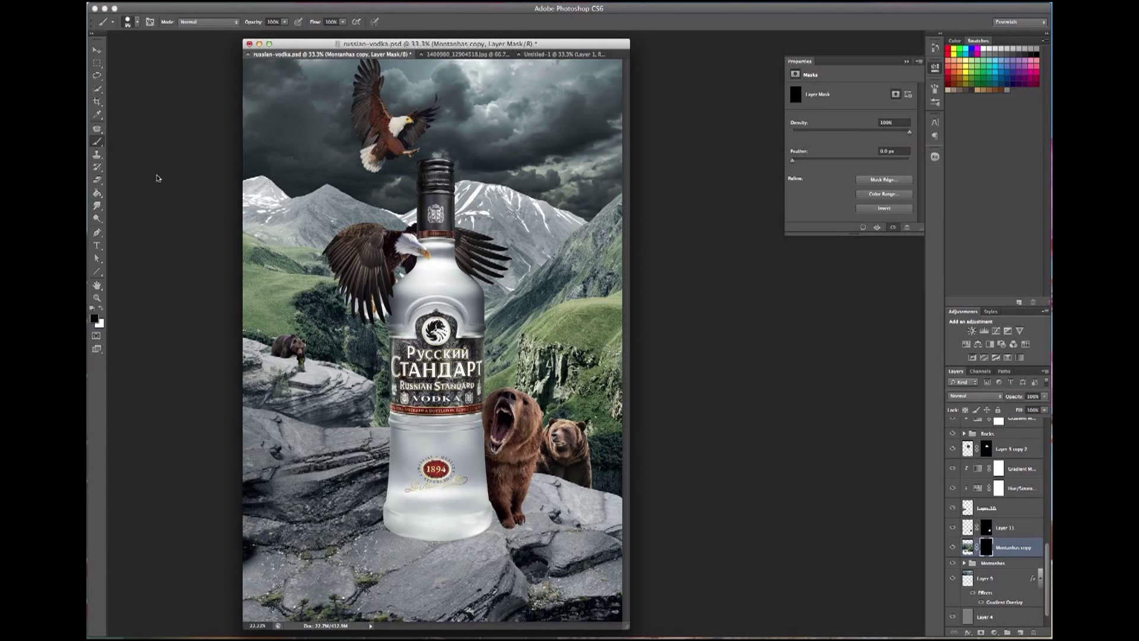
Paint white on the mask to reveal softened mountains around the bottle; shrink brush to 400 px.
{"action": "right_click", "coordinate": [441, 238]}
{"action": "key", "text": "x"}
{"action": "key", "text": "Return"}
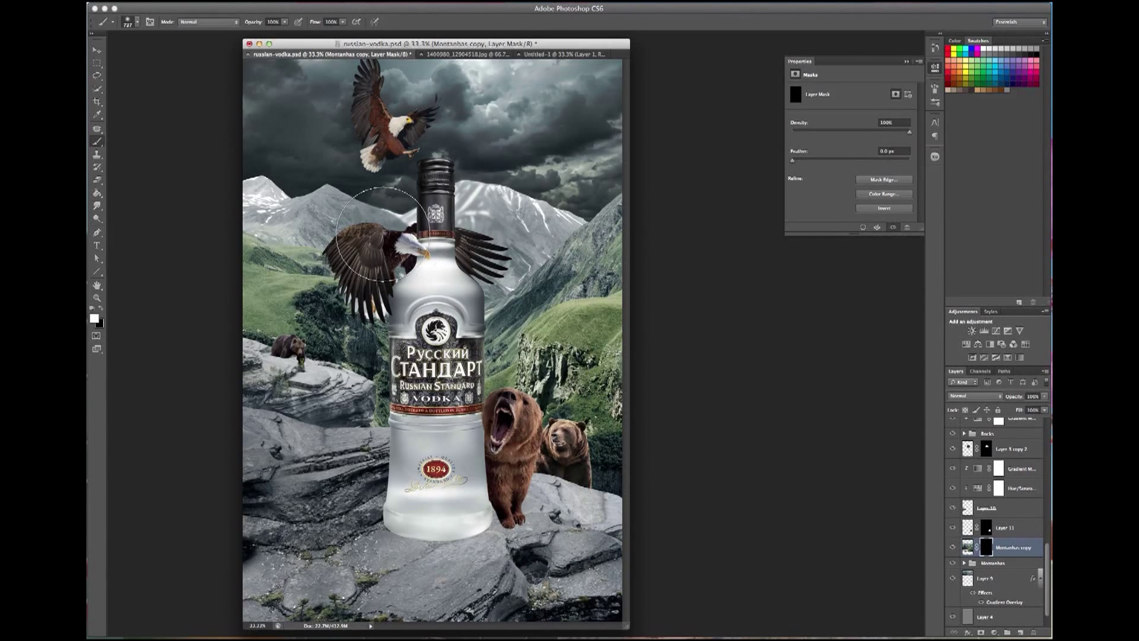
{"action": "left_click_drag", "start_coordinate": [533, 200], "coordinate": [532, 205]}
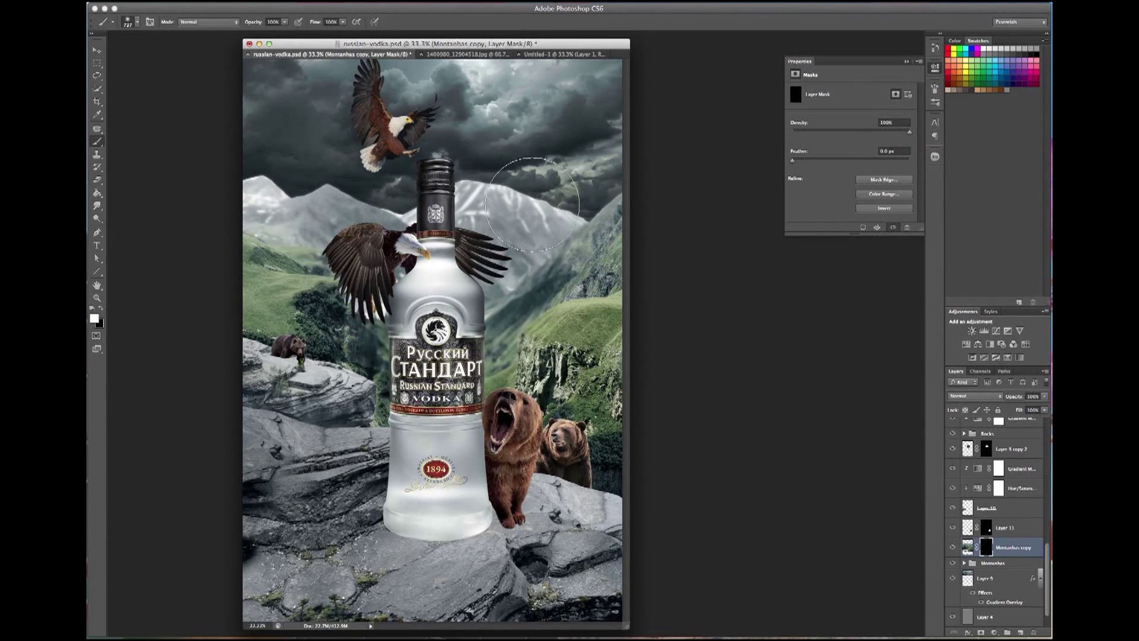
{"action": "left_click_drag", "start_coordinate": [419, 290], "coordinate": [427, 402]}
{"action": "left_click", "coordinate": [952, 547]}
{"action": "left_click", "coordinate": [953, 547]}
{"action": "key", "text": "x"}
{"action": "right_click", "coordinate": [655, 428]}
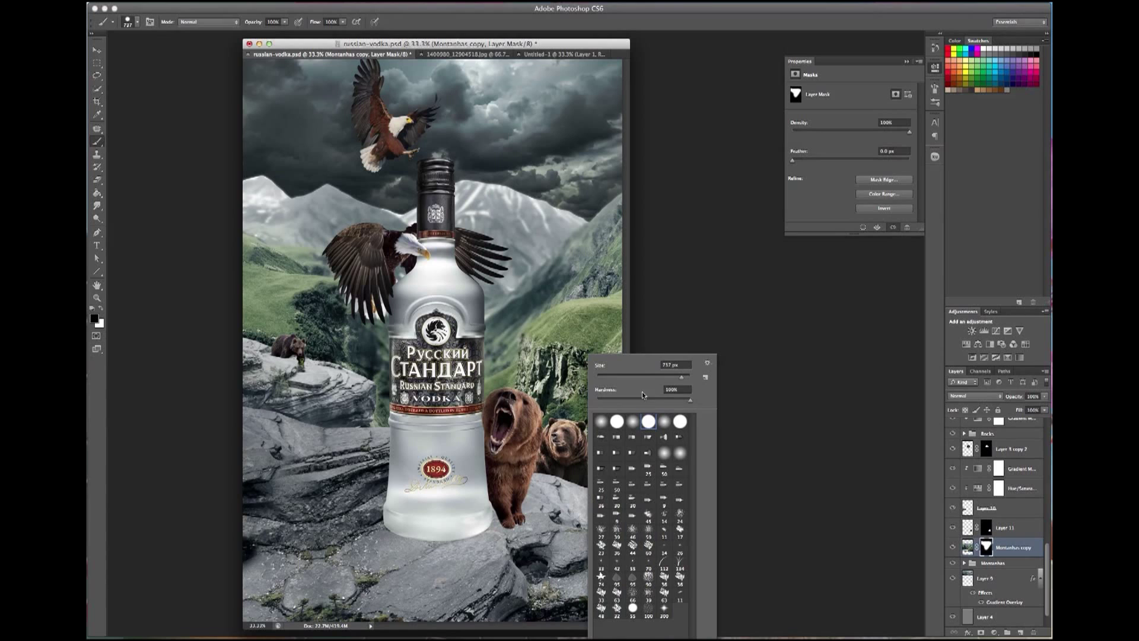
{"action": "left_click_drag", "start_coordinate": [677, 378], "coordinate": [664, 378]}
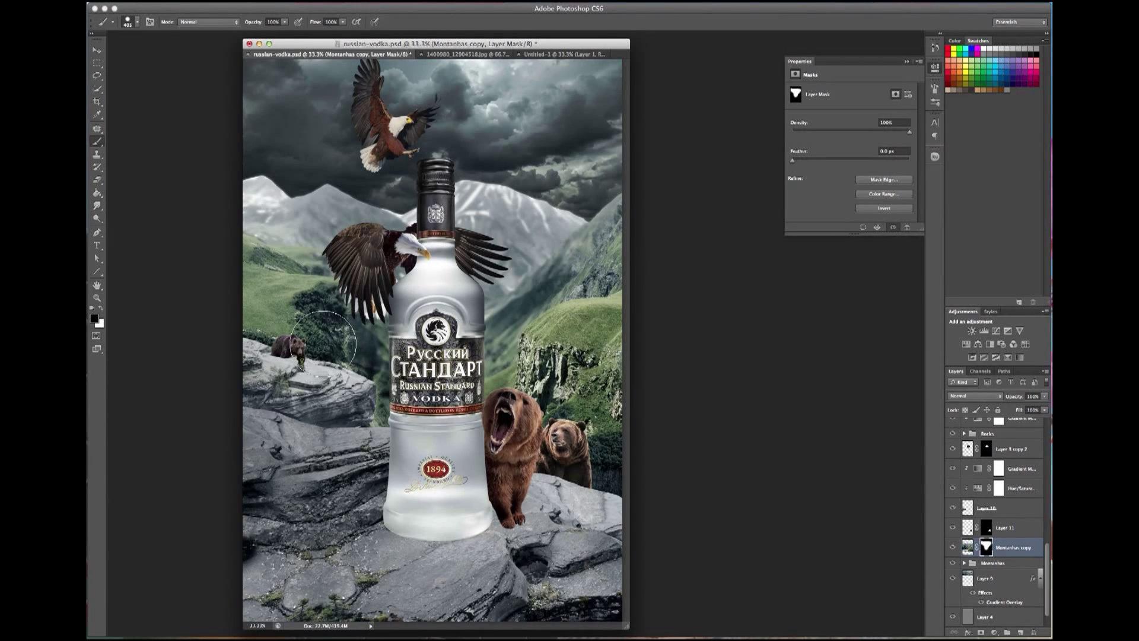
{"action": "left_click", "coordinate": [953, 547]}
Apply another Gaussian Blur to the Montanhas copy layer's pixels.
{"action": "left_click", "coordinate": [967, 547]}
{"action": "left_click", "coordinate": [285, 3]}
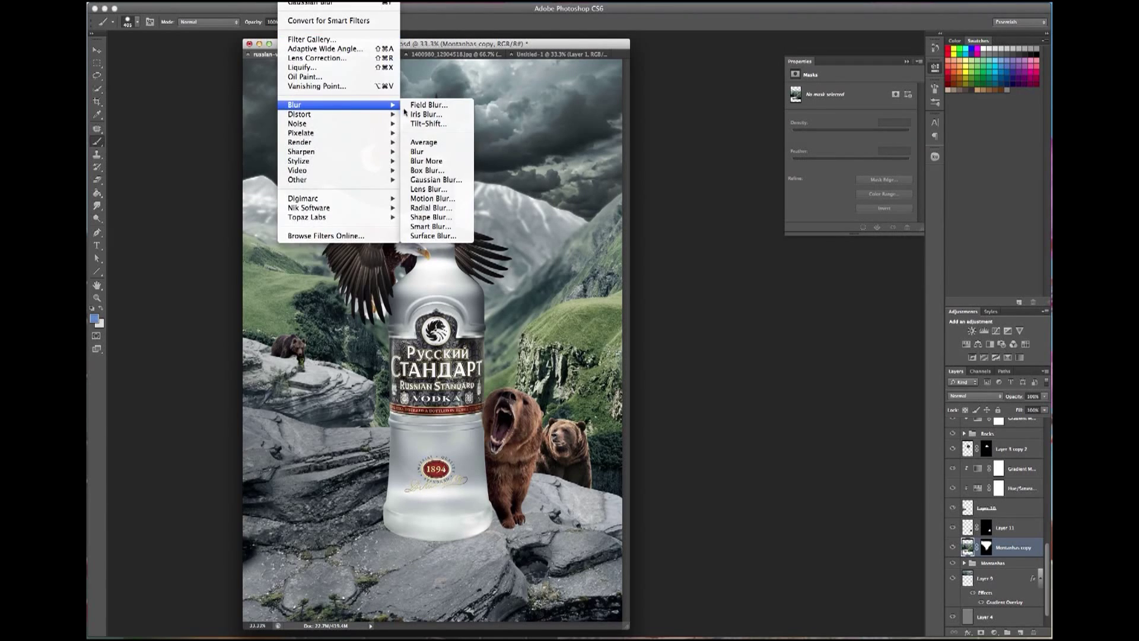
{"action": "left_click", "coordinate": [422, 169]}
{"action": "left_click_drag", "start_coordinate": [979, 272], "coordinate": [967, 276]}
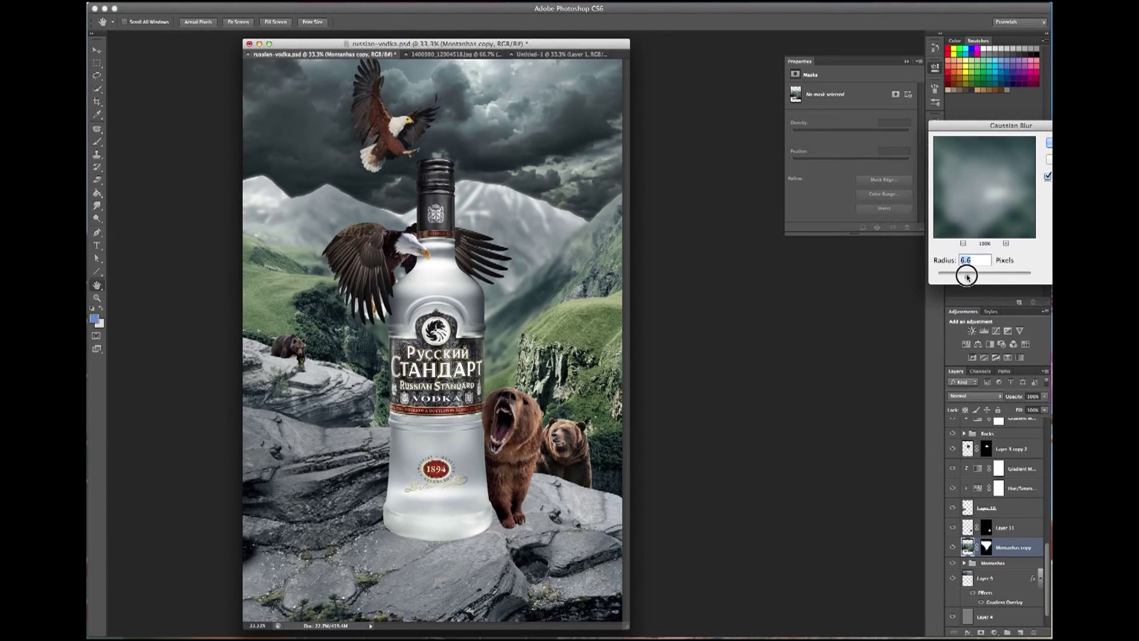
{"action": "left_click", "coordinate": [1050, 160]}
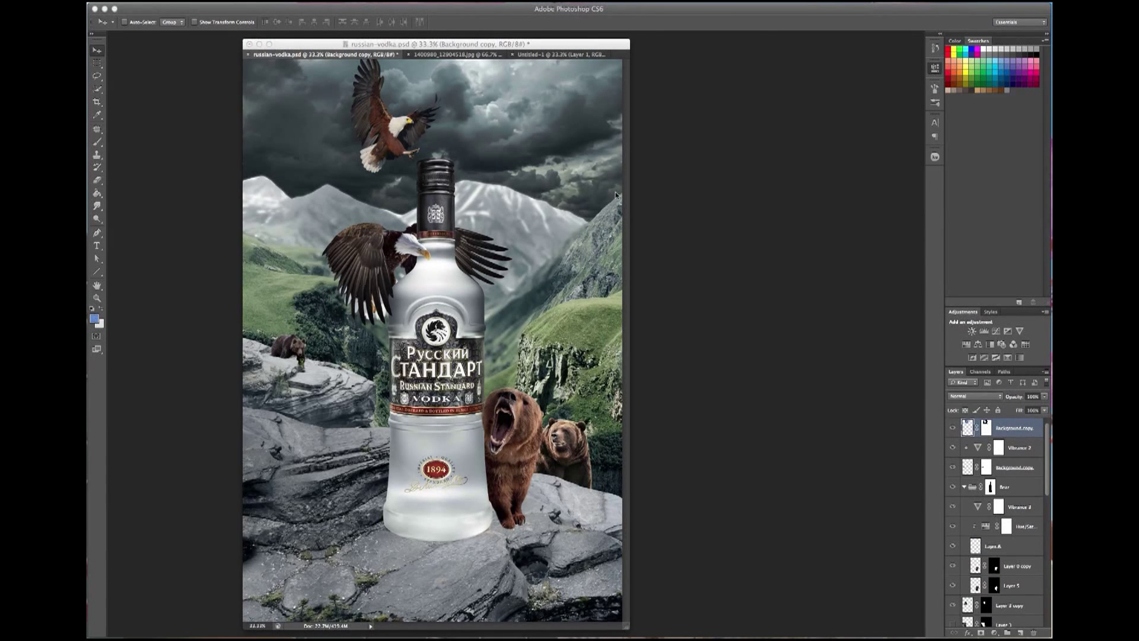
Add a Multiply Gradient Overlay to Montanhas copy and lighten its gradient.
{"action": "left_click", "coordinate": [322, 221], "text": "ctrl"}
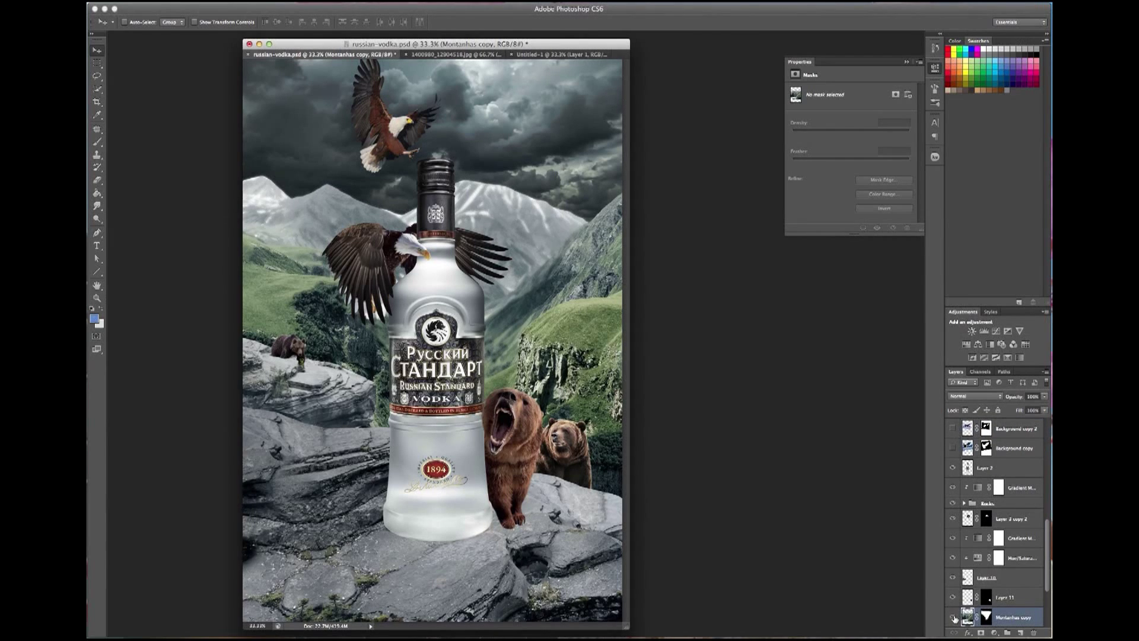
{"action": "left_click", "coordinate": [968, 633]}
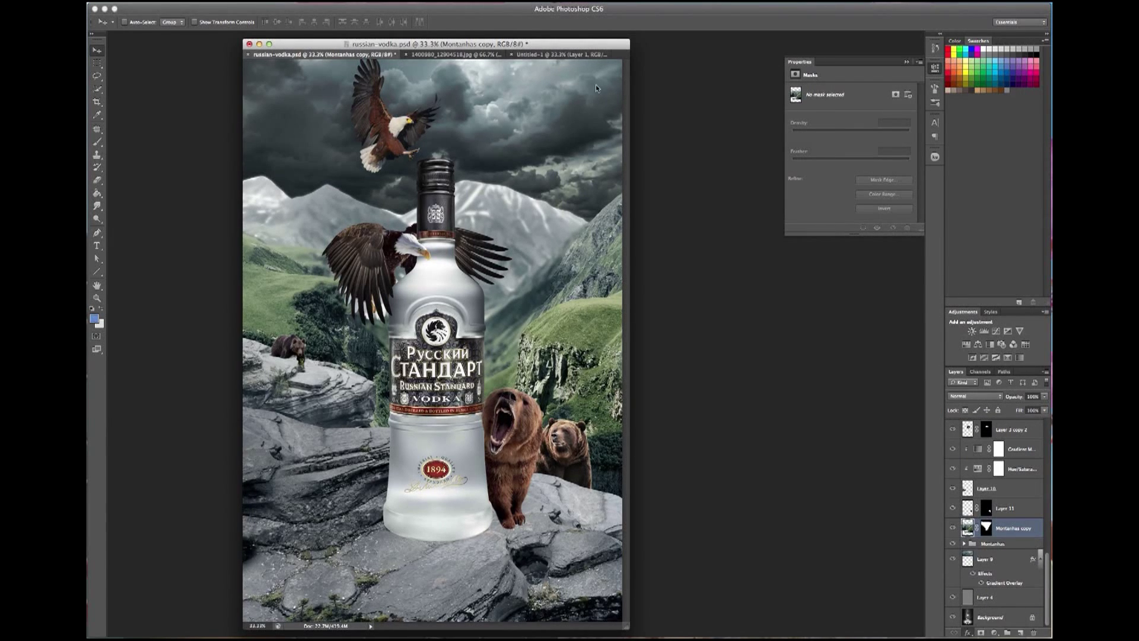
{"action": "left_click", "coordinate": [990, 584]}
{"action": "left_click", "coordinate": [700, 258]}
{"action": "left_click", "coordinate": [690, 284]}
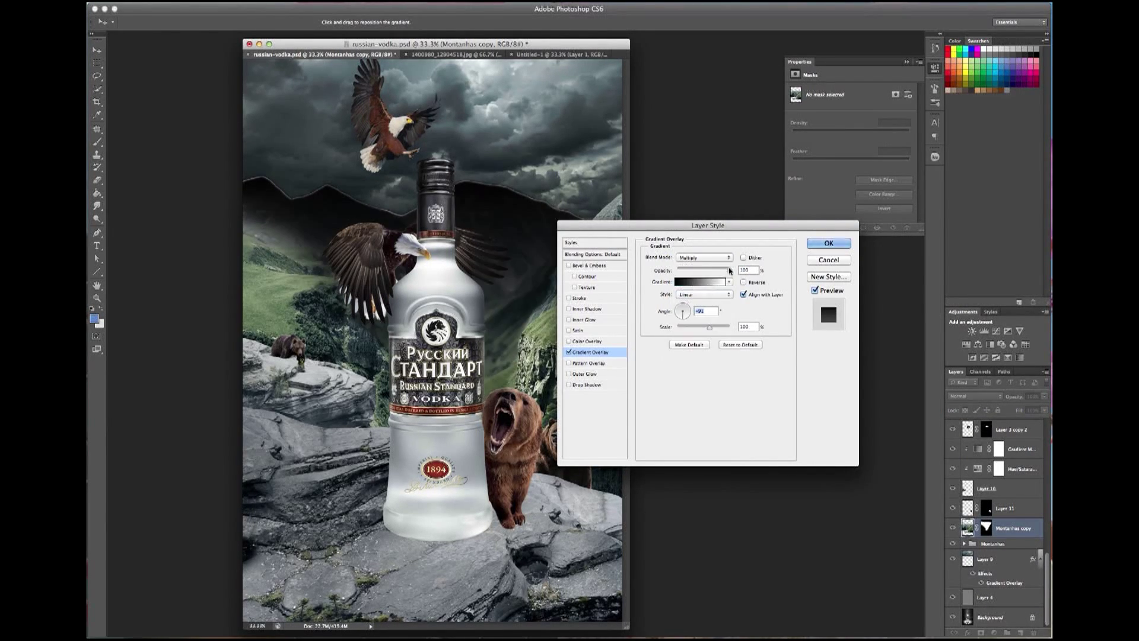
{"action": "left_click", "coordinate": [691, 281]}
{"action": "left_click_drag", "start_coordinate": [793, 333], "coordinate": [765, 332]}
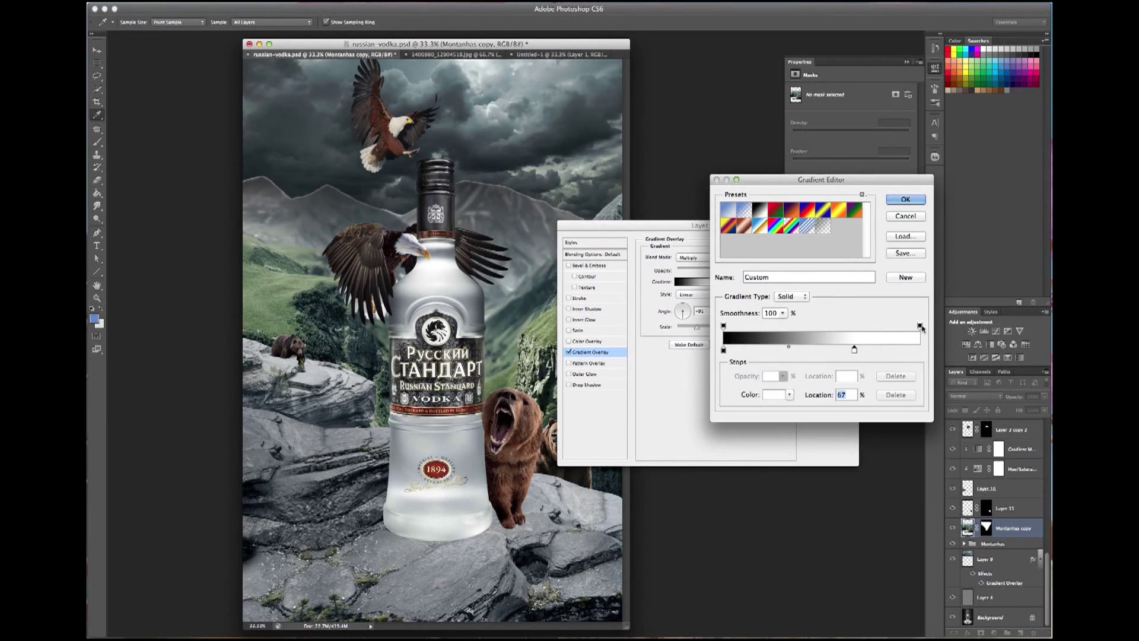
{"action": "left_click", "coordinate": [905, 199]}
Switch the overlay blend mode to Soft Light with live preview on.
{"action": "left_click", "coordinate": [703, 258]}
{"action": "left_click", "coordinate": [692, 326]}
{"action": "left_click", "coordinate": [686, 282]}
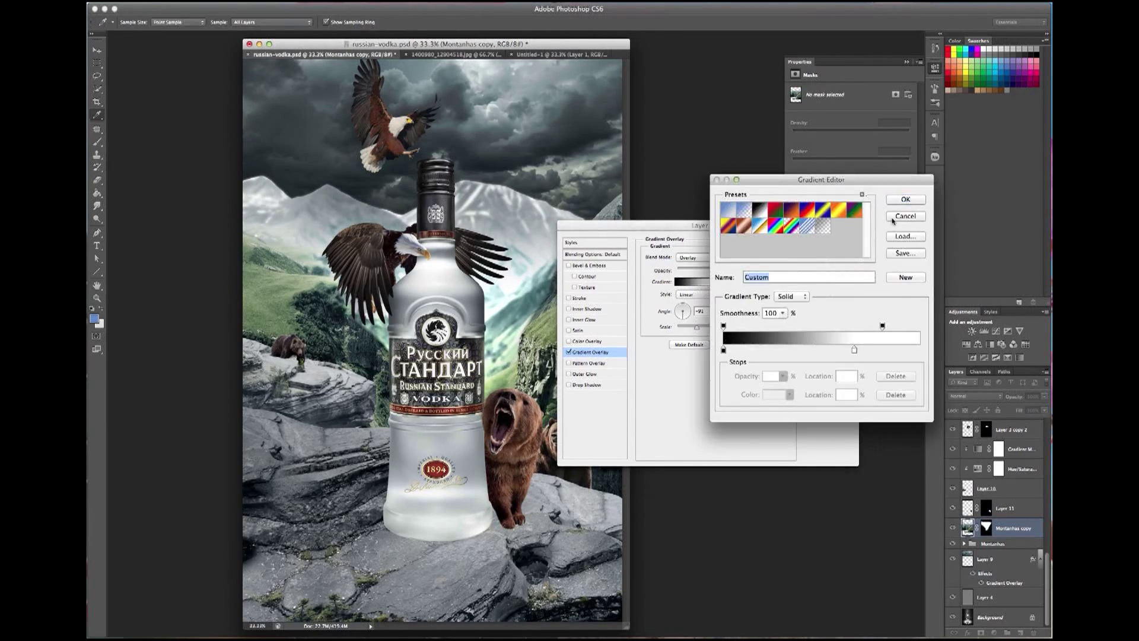
{"action": "key", "text": "Return"}
{"action": "left_click", "coordinate": [691, 258]}
{"action": "left_click", "coordinate": [692, 268]}
{"action": "left_click", "coordinate": [816, 291]}
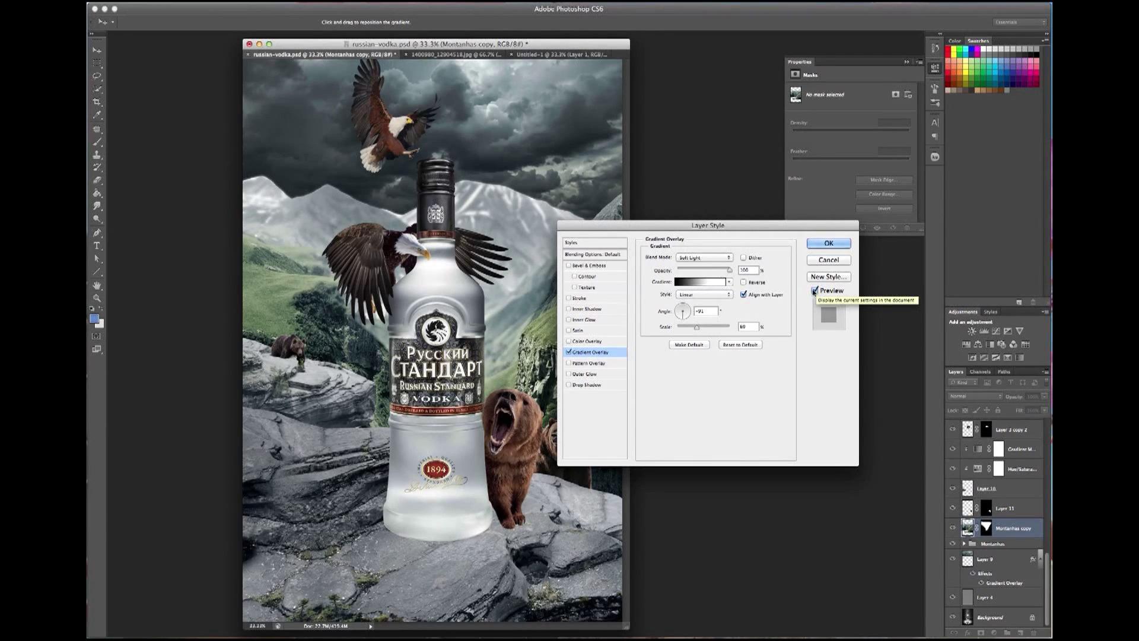
Use a black-to-transparent gradient in Multiply mode and apply the overlay.
{"action": "left_click", "coordinate": [700, 282]}
{"action": "left_click", "coordinate": [763, 216]}
{"action": "left_click", "coordinate": [902, 200]}
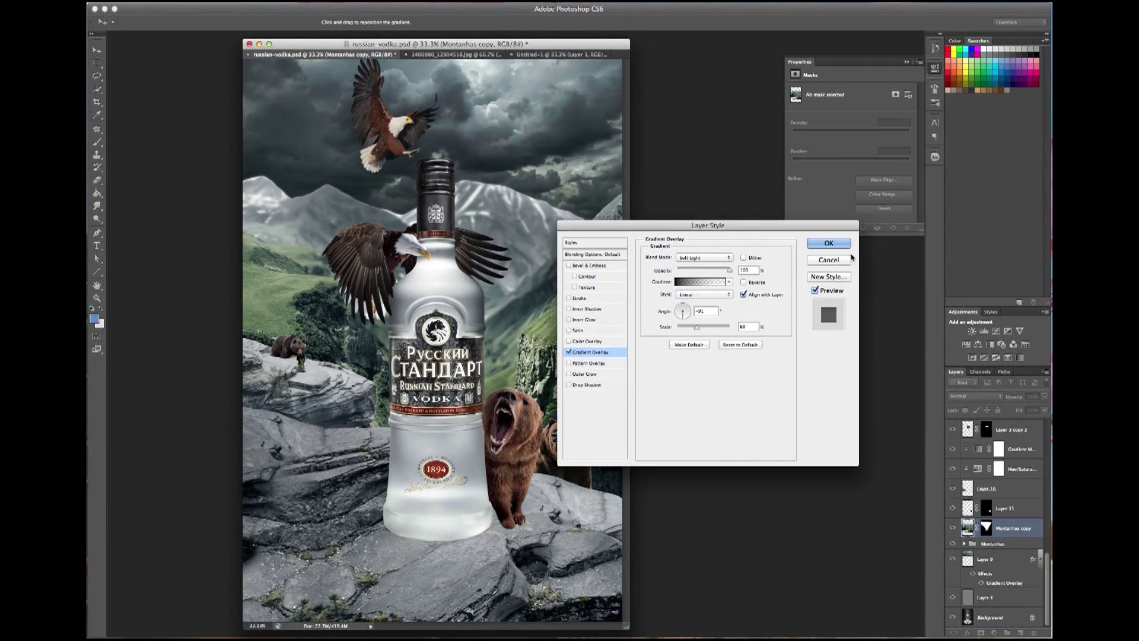
{"action": "left_click", "coordinate": [695, 257]}
{"action": "left_click", "coordinate": [696, 247]}
{"action": "left_click", "coordinate": [704, 258]}
{"action": "left_click", "coordinate": [694, 185]}
{"action": "double_click", "coordinate": [744, 271]}
{"action": "left_click", "coordinate": [828, 243]}
Paste the layer style onto the Montanhas group and set its gradient overlay to Overlay.
{"action": "left_click", "coordinate": [988, 562]}
{"action": "right_click", "coordinate": [1002, 571]}
{"action": "left_click", "coordinate": [1016, 582]}
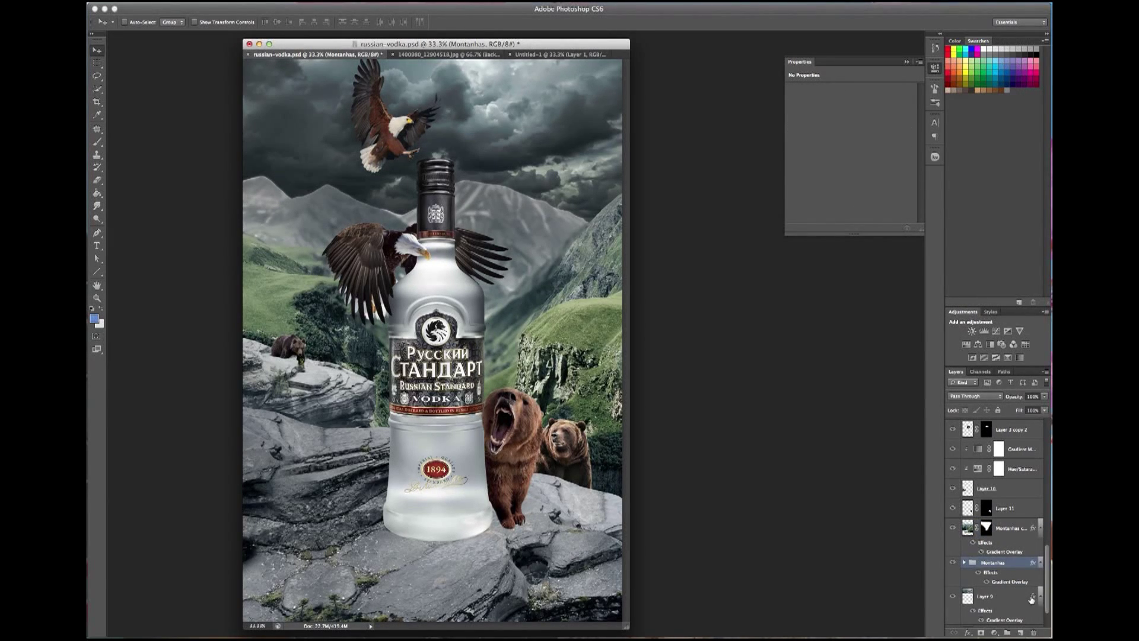
{"action": "double_click", "coordinate": [1031, 598]}
{"action": "left_click", "coordinate": [688, 253]}
{"action": "left_click", "coordinate": [695, 338]}
{"action": "left_click_drag", "start_coordinate": [692, 220], "coordinate": [827, 228]}
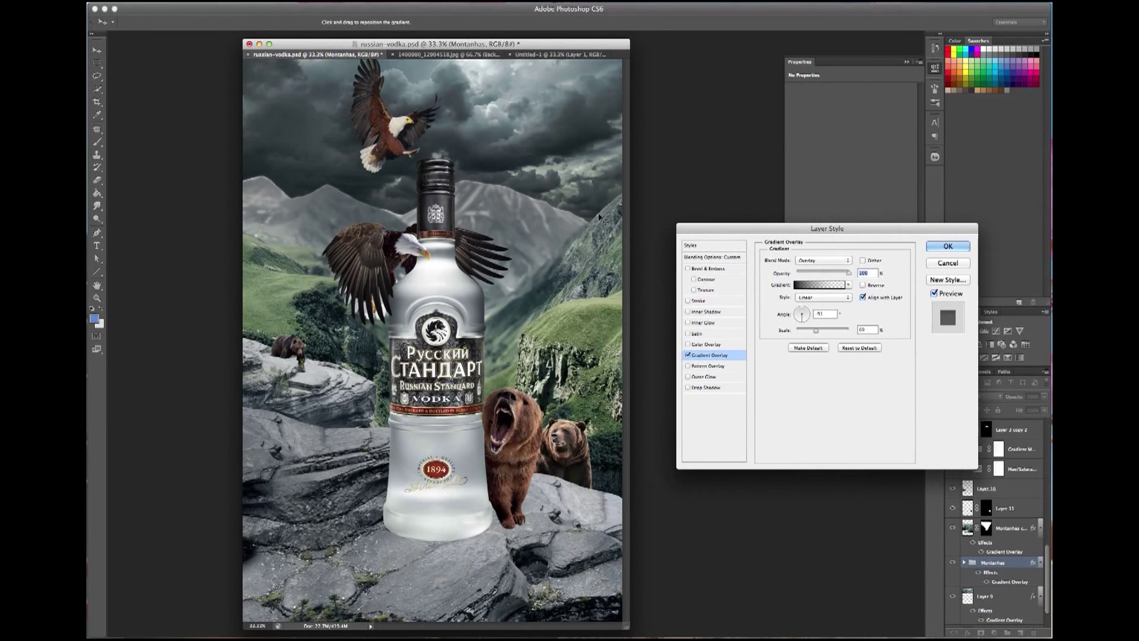
{"action": "left_click", "coordinate": [688, 356]}
{"action": "left_click", "coordinate": [825, 260]}
Try Luminosity and Color Dodge, then settle on Hard Light with lower overlay opacity.
{"action": "left_click", "coordinate": [814, 338]}
{"action": "left_click", "coordinate": [825, 260]}
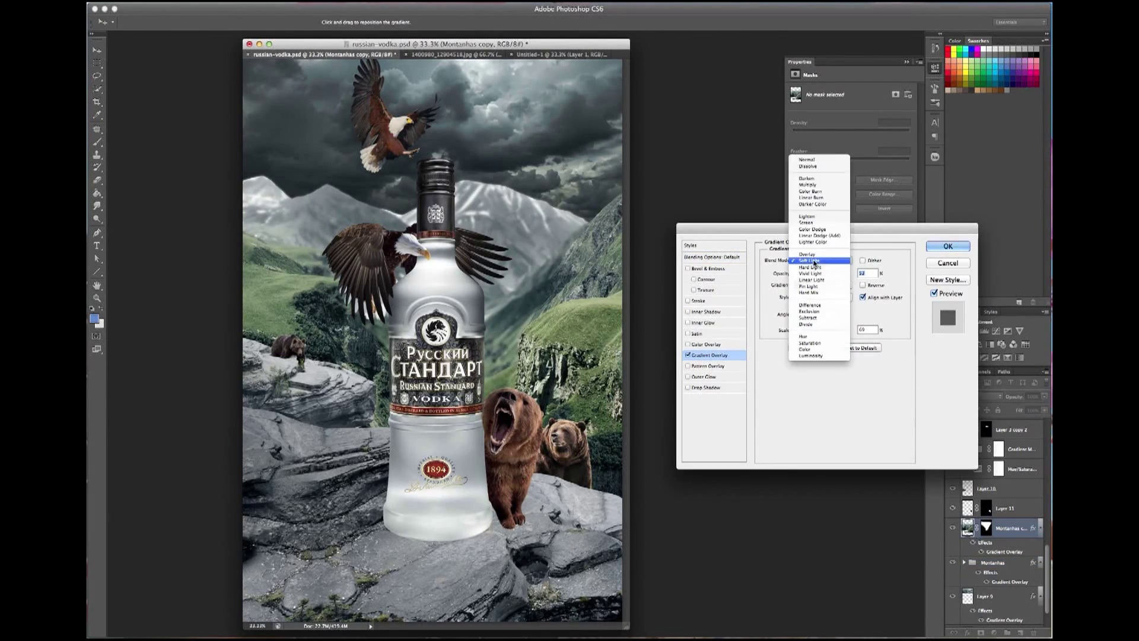
{"action": "left_click", "coordinate": [807, 191]}
{"action": "left_click", "coordinate": [824, 260]}
{"action": "left_click", "coordinate": [810, 438]}
{"action": "left_click", "coordinate": [824, 260]}
{"action": "left_click", "coordinate": [811, 135]}
{"action": "left_click", "coordinate": [825, 260]}
{"action": "left_click", "coordinate": [825, 261]}
{"action": "left_click", "coordinate": [821, 285]}
{"action": "left_click", "coordinate": [905, 199]}
{"action": "left_click", "coordinate": [824, 260]}
{"action": "left_click", "coordinate": [813, 287]}
{"action": "left_click_drag", "start_coordinate": [819, 270], "coordinate": [847, 272]}
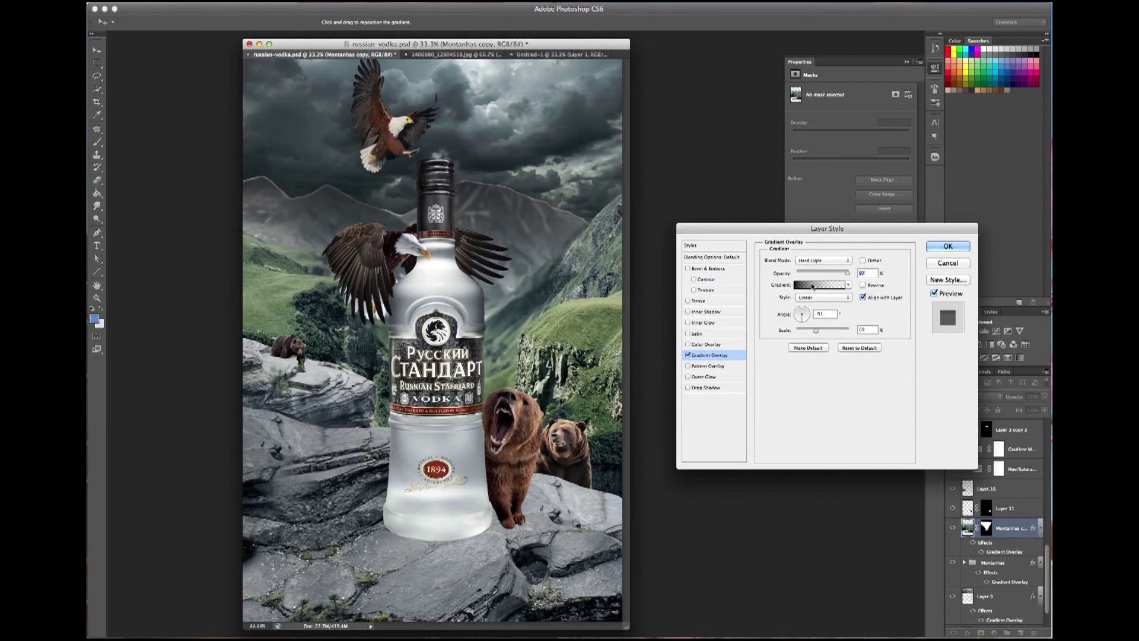
Recolour the group's gradient with a grey sampled from the image and apply it.
{"action": "left_click", "coordinate": [812, 286]}
{"action": "left_click", "coordinate": [564, 191]}
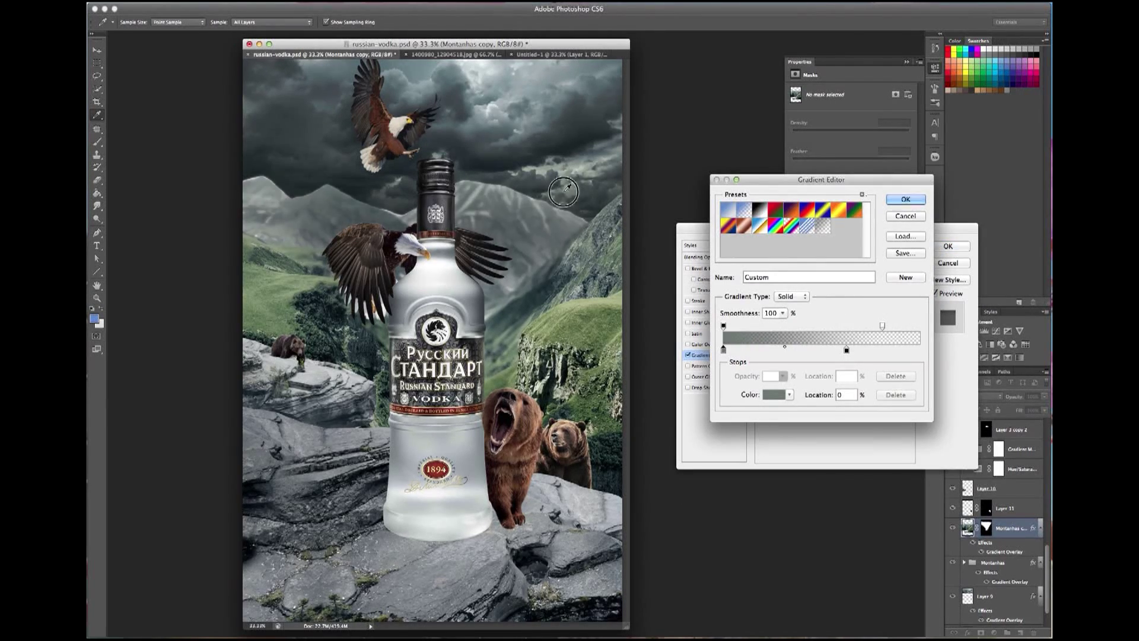
{"action": "left_click", "coordinate": [900, 200]}
{"action": "left_click", "coordinate": [948, 246]}
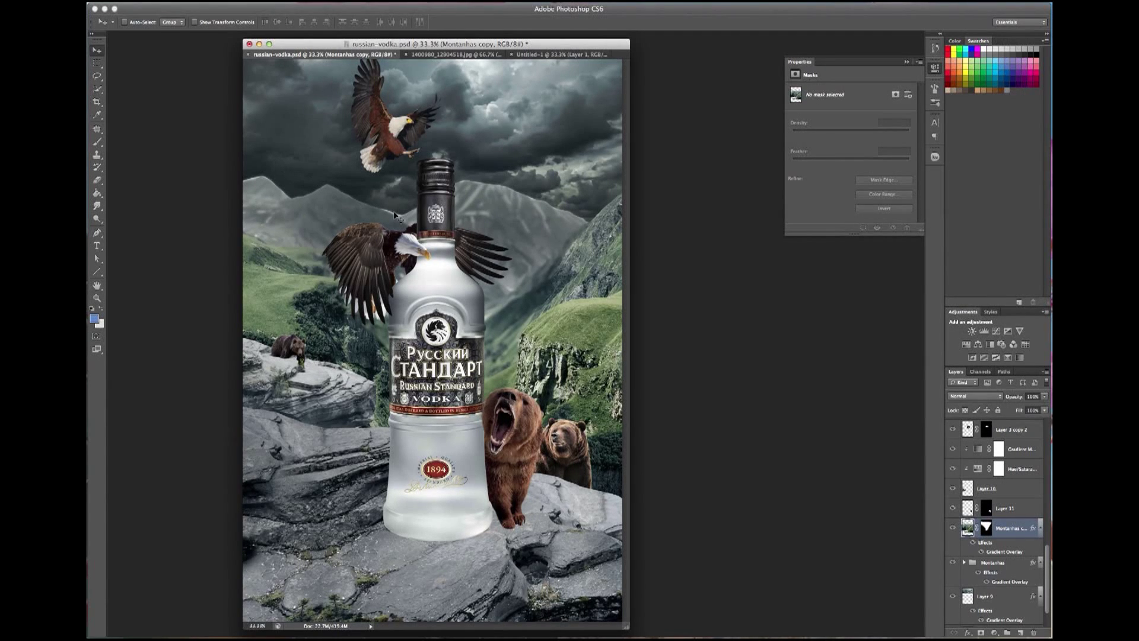
Lower the Montanhas copy layer's opacity.
{"action": "left_click", "coordinate": [953, 562]}
{"action": "left_click_drag", "start_coordinate": [1045, 397], "coordinate": [1032, 408]}
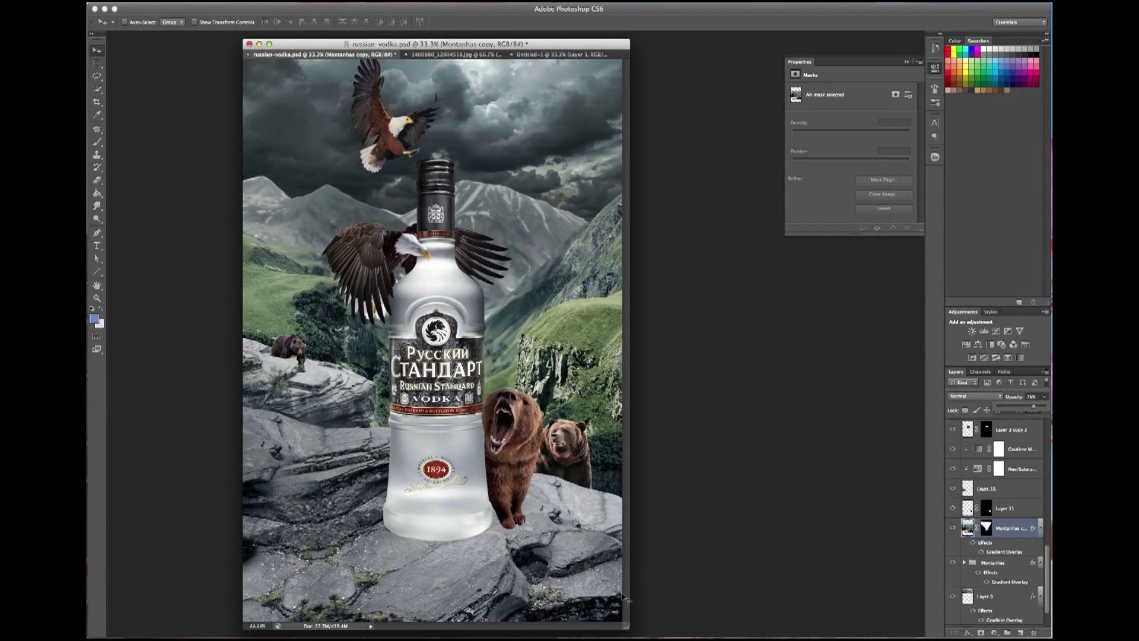
{"action": "left_click", "coordinate": [607, 612]}
Fill the bottle's (Layer 2) outline with black on a new layer beneath it.
{"action": "right_click", "coordinate": [407, 456]}
{"action": "left_click", "coordinate": [463, 469]}
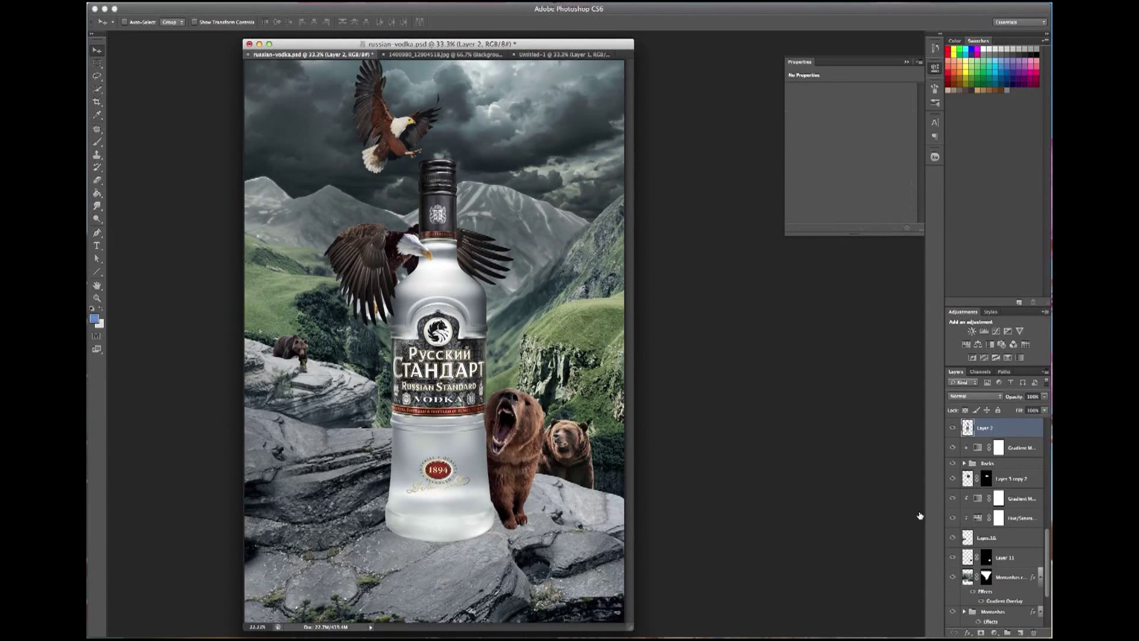
{"action": "left_click", "coordinate": [967, 427], "text": "ctrl"}
{"action": "left_click", "coordinate": [1021, 633], "text": "ctrl"}
{"action": "key", "text": "g"}
{"action": "left_click", "coordinate": [94, 307]}
Gaussian-blur the black bottle shape by about 62 px and set it to Soft Light.
{"action": "left_click", "coordinate": [287, 17]}
{"action": "left_click", "coordinate": [428, 120]}
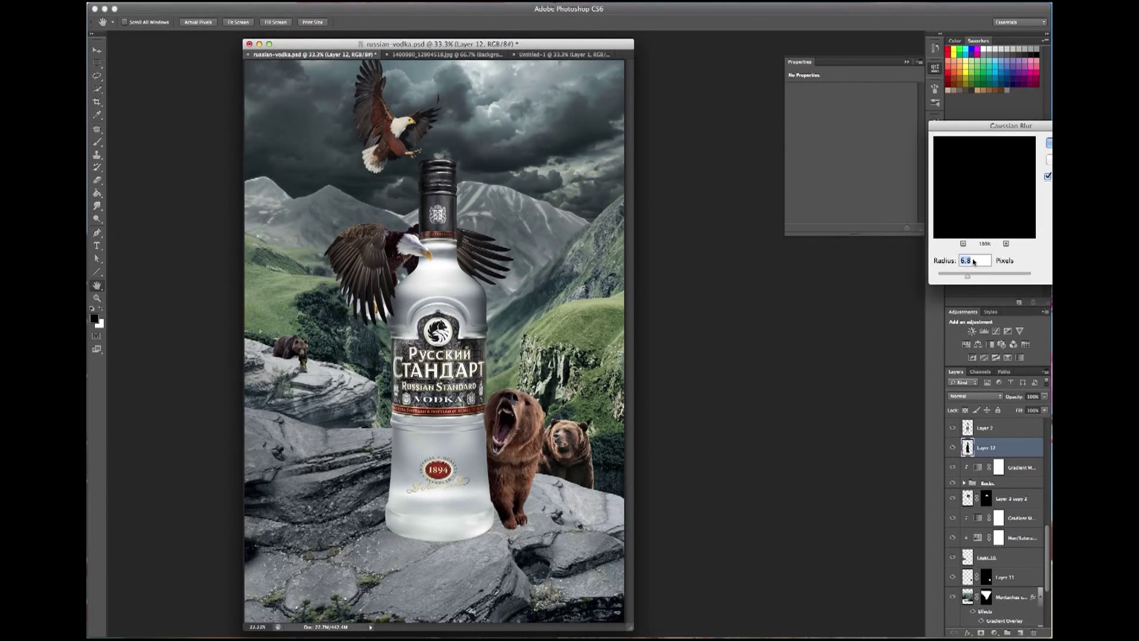
{"action": "left_click_drag", "start_coordinate": [753, 368], "coordinate": [765, 364]}
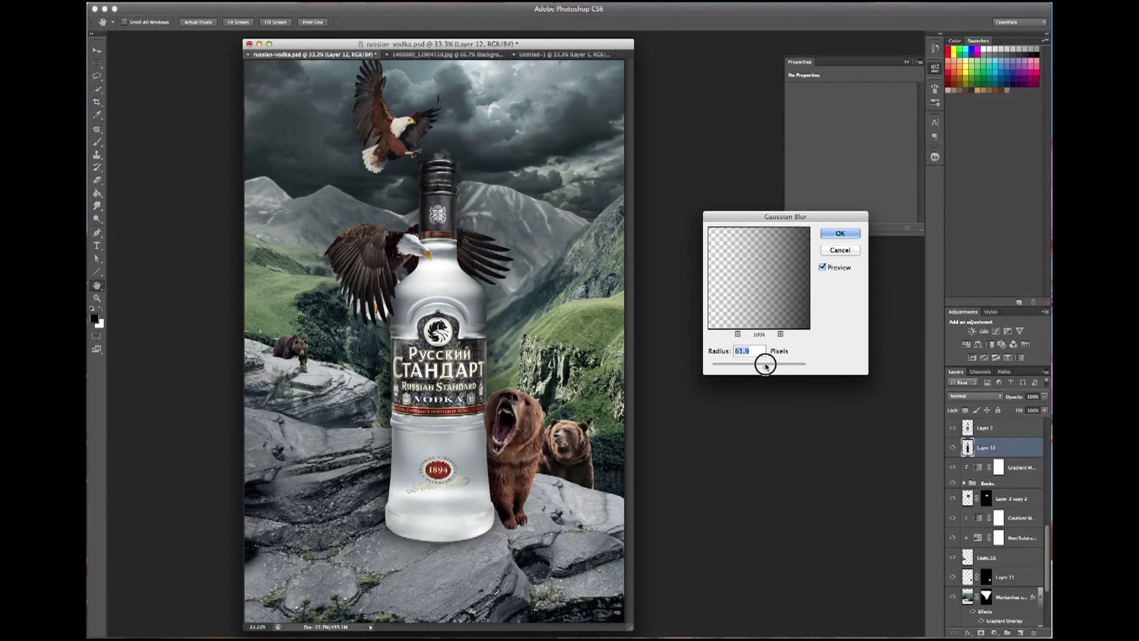
{"action": "key", "text": "Return"}
{"action": "left_click", "coordinate": [958, 397]}
{"action": "left_click", "coordinate": [973, 513]}
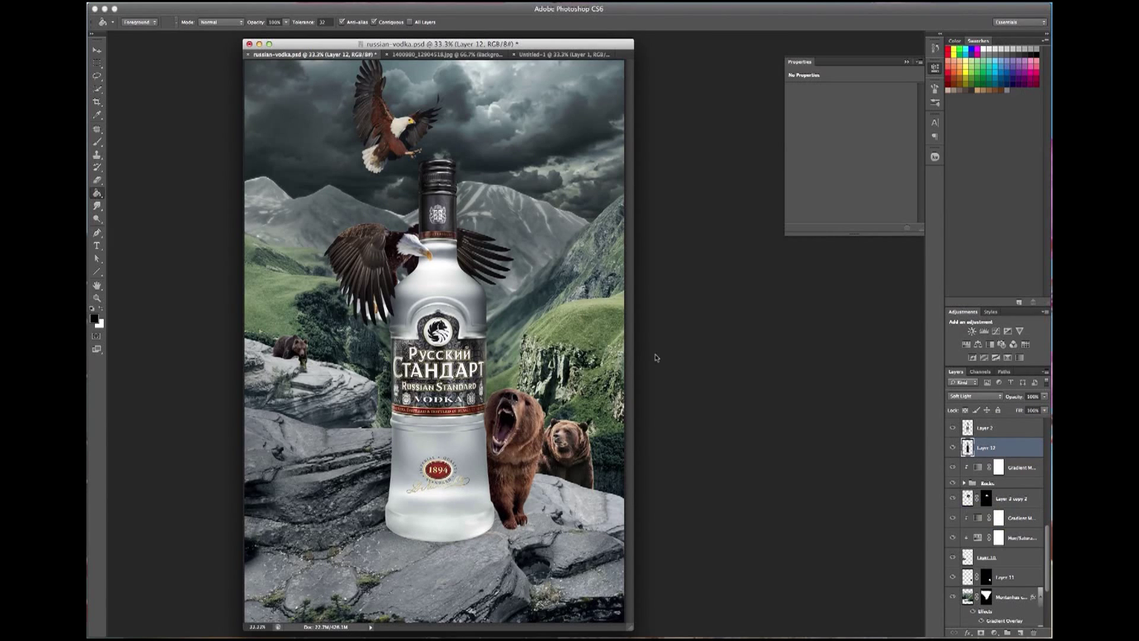
{"action": "key", "text": "e"}
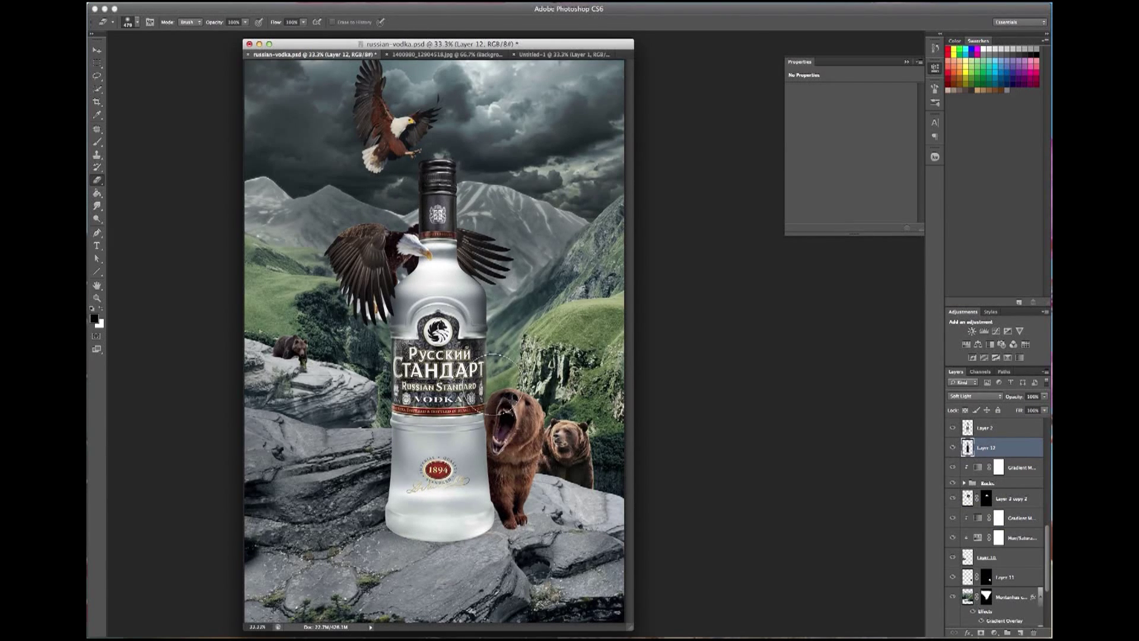
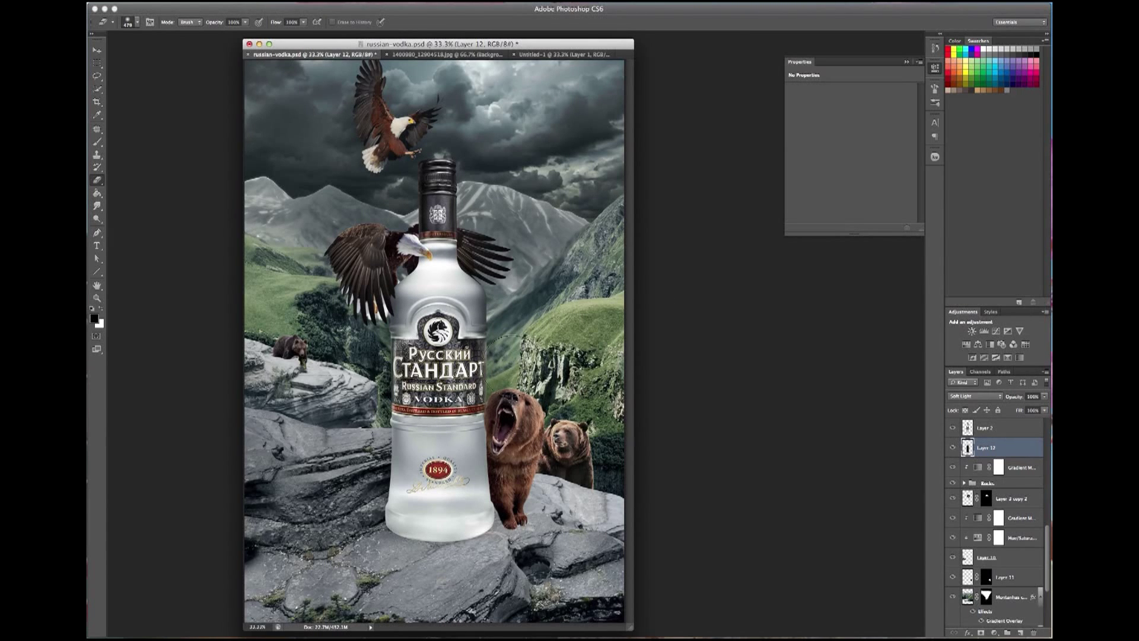
Select the bottle layer, then try a Channel Mixer adjustment and remove it.
{"action": "key", "text": "v"}
{"action": "left_click", "coordinate": [976, 428]}
{"action": "left_click", "coordinate": [995, 633]}
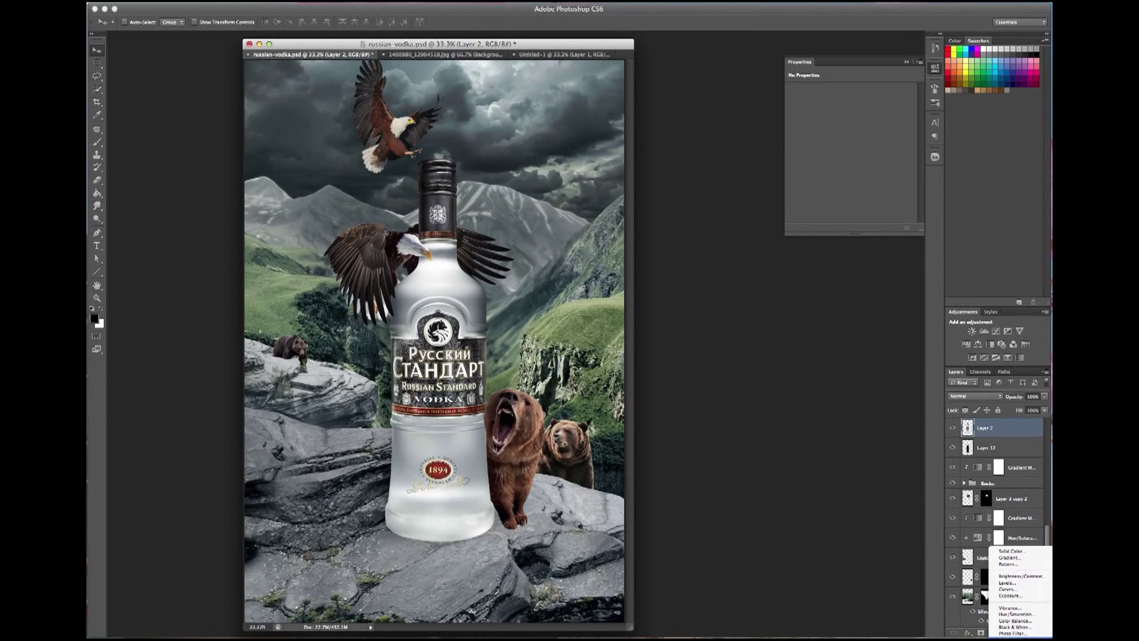
{"action": "left_click", "coordinate": [1014, 639]}
{"action": "key", "text": "Delete"}
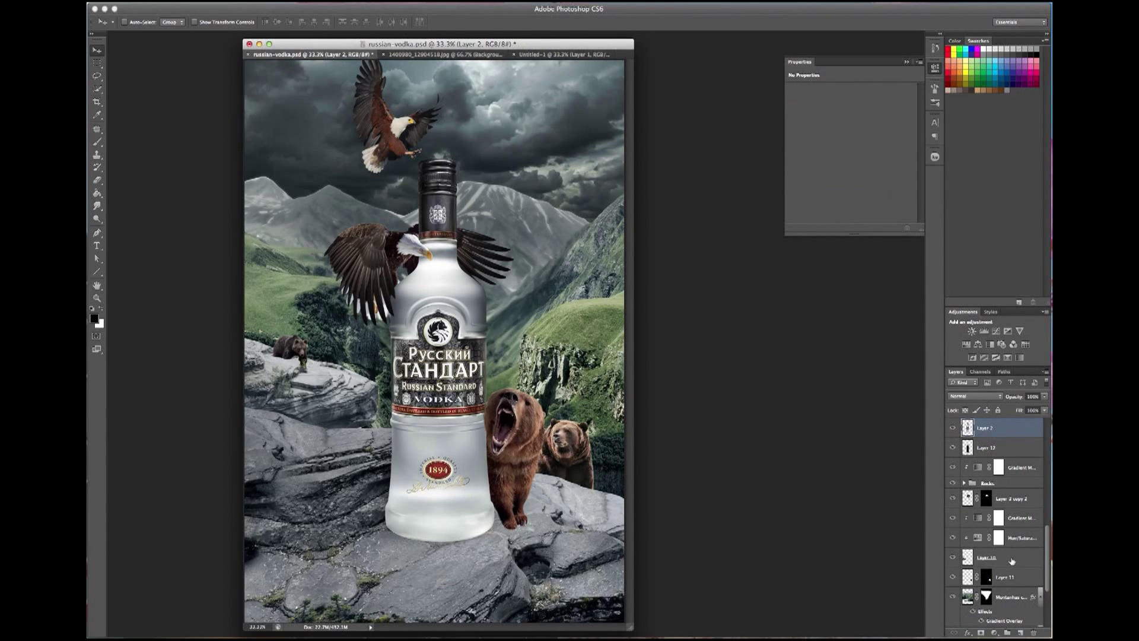
Add a Gradient Overlay to the bottle, blended as Overlay at 90% opacity.
{"action": "left_click", "coordinate": [968, 633]}
{"action": "left_click", "coordinate": [985, 593]}
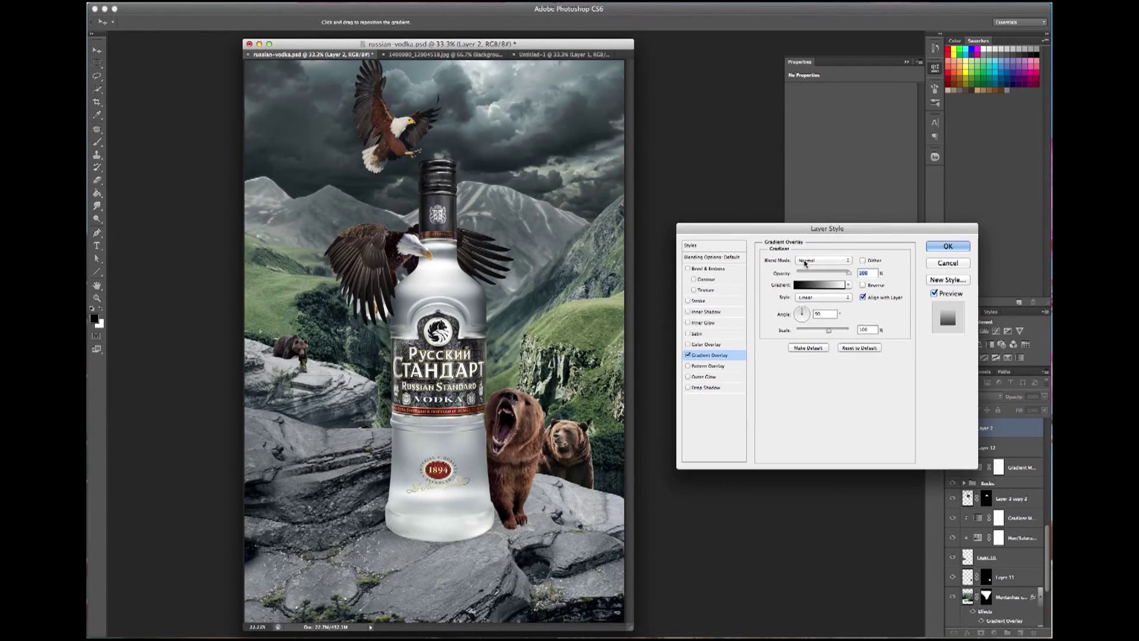
{"action": "left_click", "coordinate": [824, 261]}
{"action": "left_click", "coordinate": [813, 295]}
{"action": "mouse_move", "coordinate": [848, 271]}
{"action": "left_mouse_down"}
{"action": "mouse_move", "coordinate": [807, 275]}
{"action": "mouse_move", "coordinate": [861, 275]}
{"action": "left_mouse_up"}
{"action": "left_click", "coordinate": [823, 260]}
{"action": "left_click", "coordinate": [821, 327]}
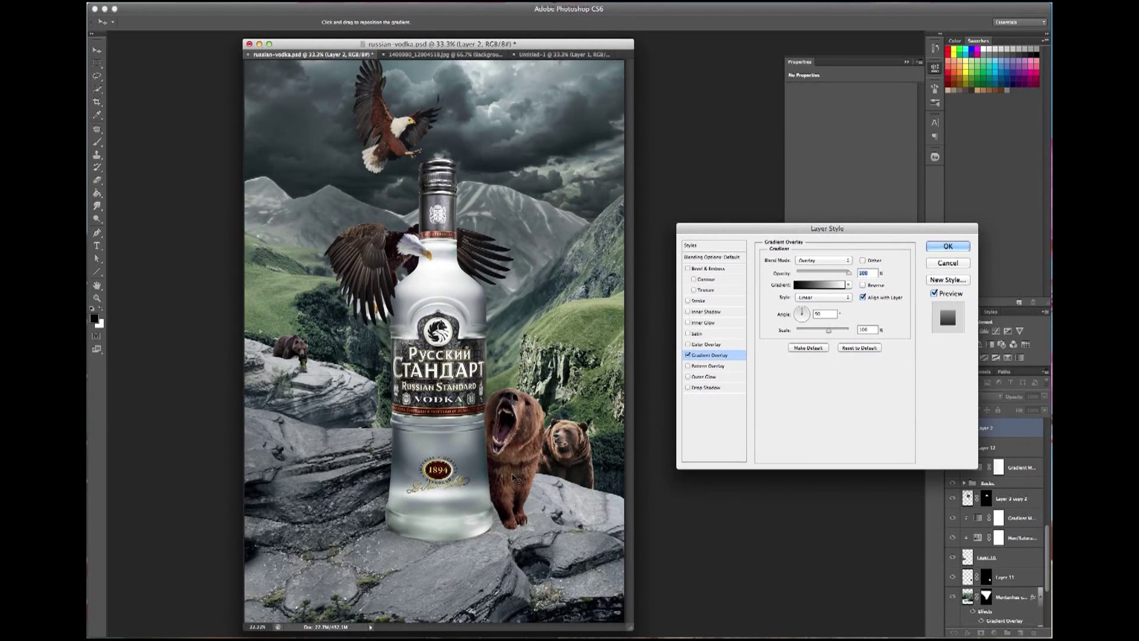
{"action": "left_click_drag", "start_coordinate": [848, 272], "coordinate": [843, 273]}
Switch the bottle's gradient overlay to Soft Light, compare the preview, and confirm.
{"action": "left_click", "coordinate": [935, 293]}
{"action": "left_click", "coordinate": [934, 293]}
{"action": "left_click", "coordinate": [823, 261]}
{"action": "left_click", "coordinate": [934, 293]}
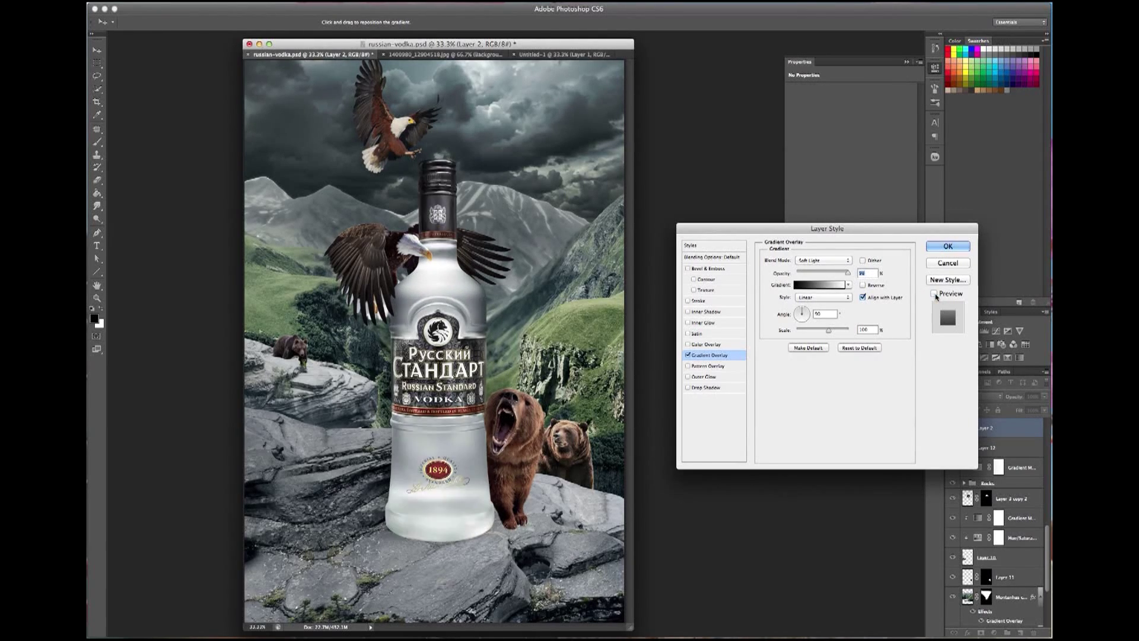
{"action": "left_click", "coordinate": [823, 260]}
{"action": "left_click", "coordinate": [815, 255]}
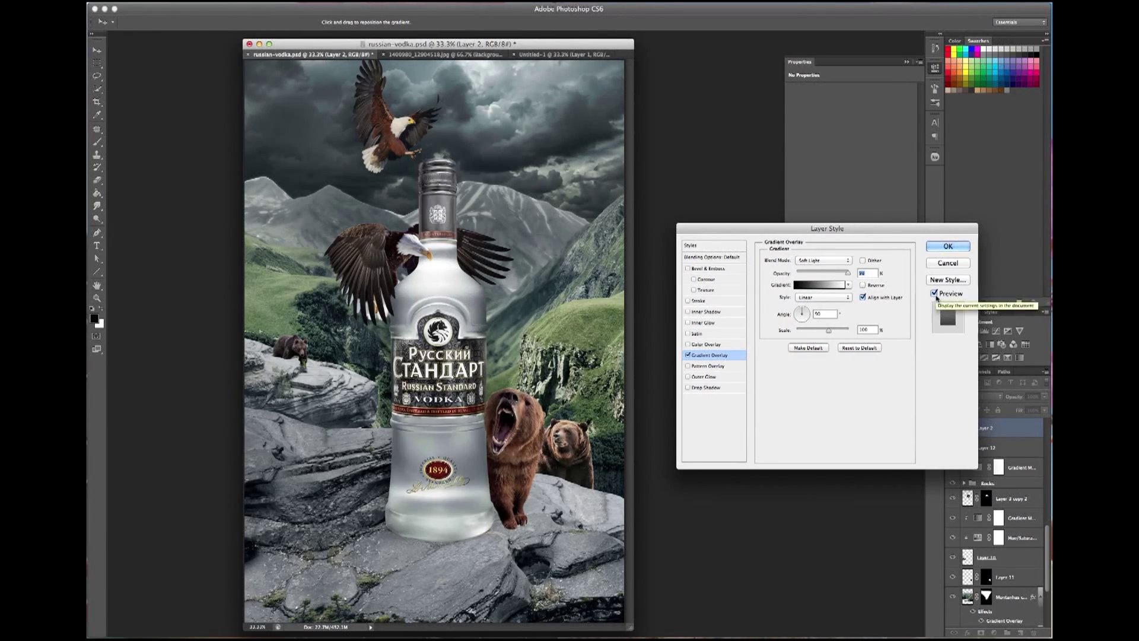
{"action": "left_click", "coordinate": [947, 246]}
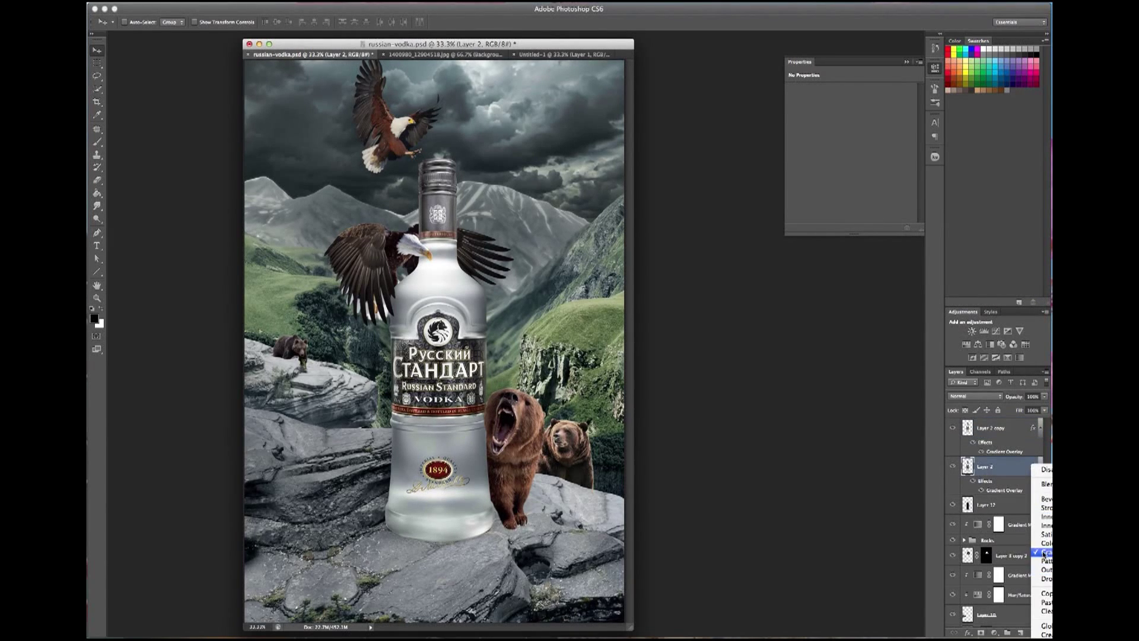
Duplicate the bottle layer, invert its mask, and paint the shading back near the base.
{"action": "left_click_drag", "start_coordinate": [1002, 429], "coordinate": [994, 633]}
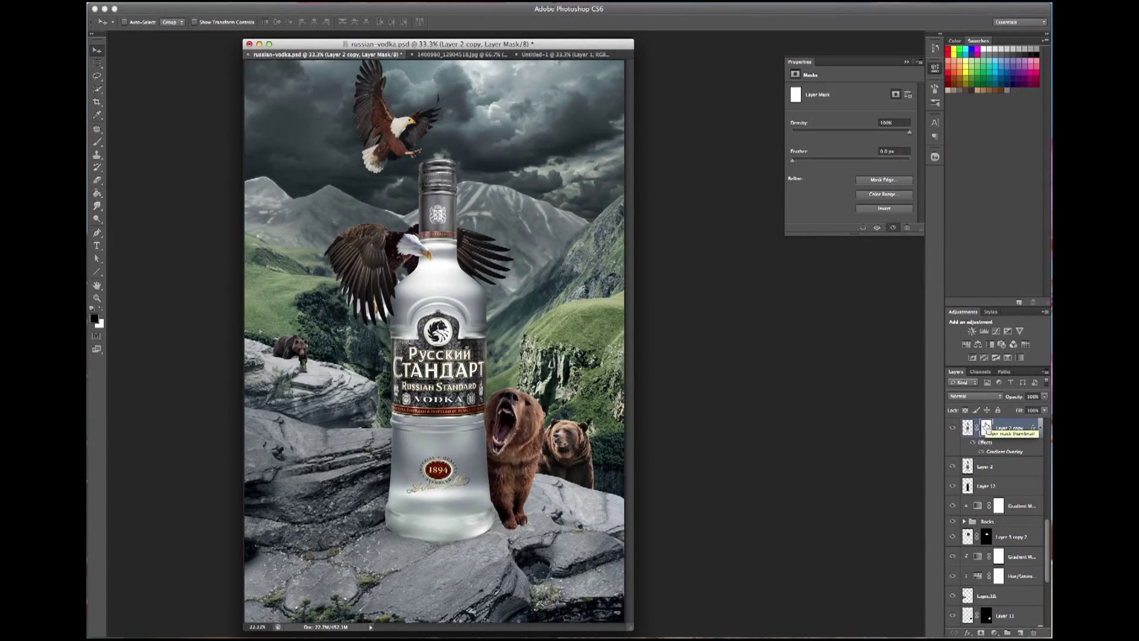
{"action": "key", "text": "ctrl+i"}
{"action": "left_click", "coordinate": [98, 145]}
{"action": "right_click", "coordinate": [400, 481]}
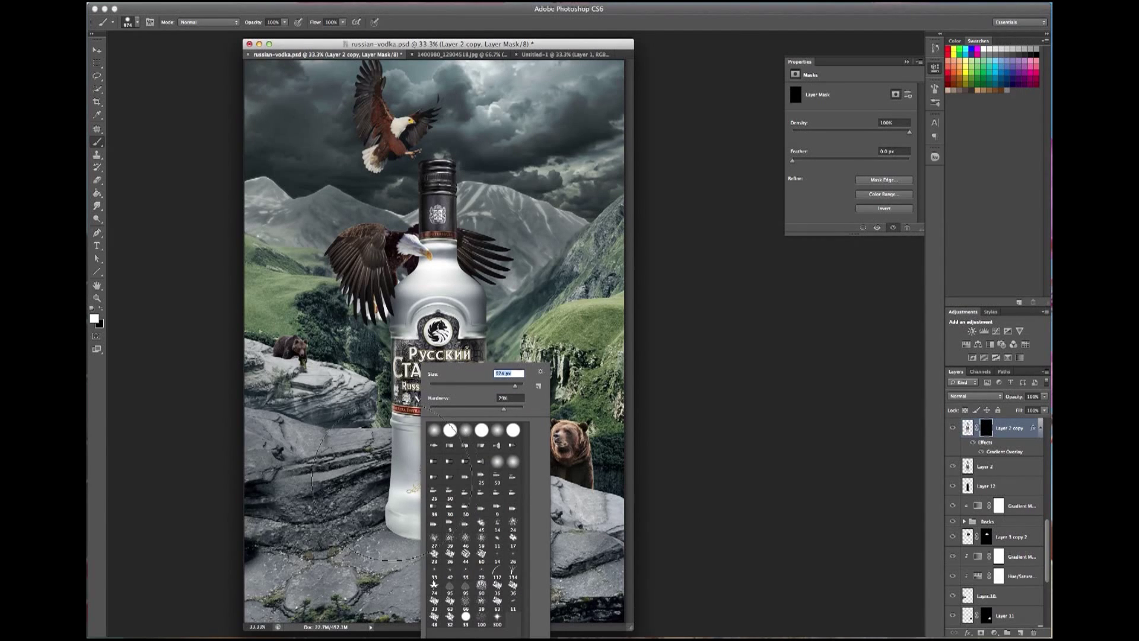
{"action": "key", "text": "Return"}
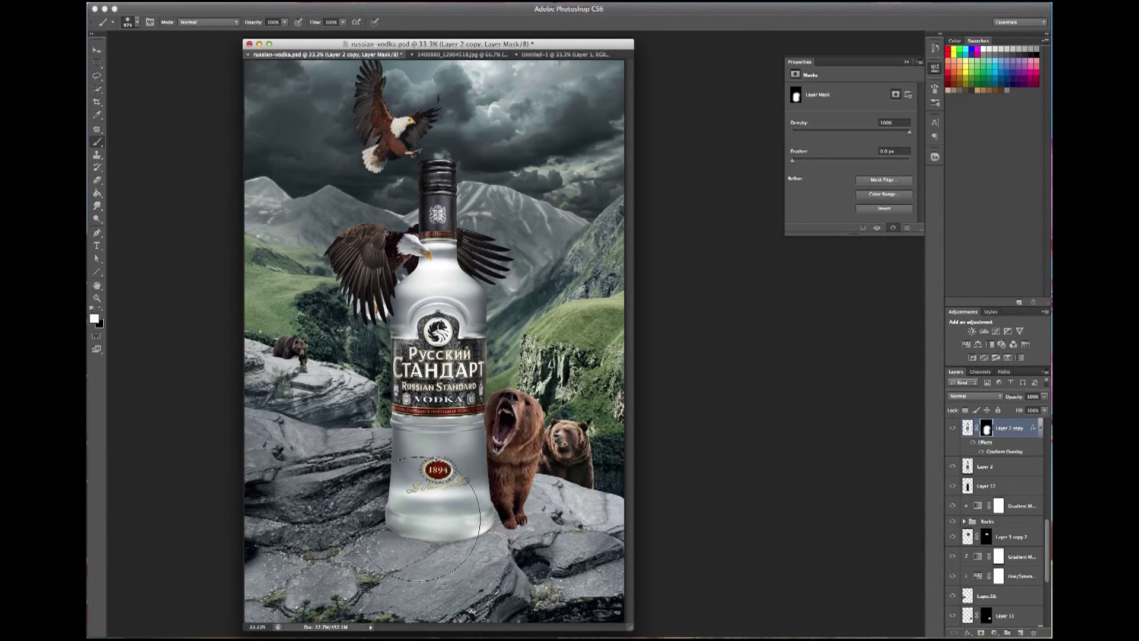
{"action": "left_click", "coordinate": [952, 429]}
{"action": "left_click", "coordinate": [952, 429]}
{"action": "left_click", "coordinate": [953, 429]}
Save the document, zoom in on the bottle and bears, and add an empty layer.
{"action": "key", "text": "ctrl+s"}
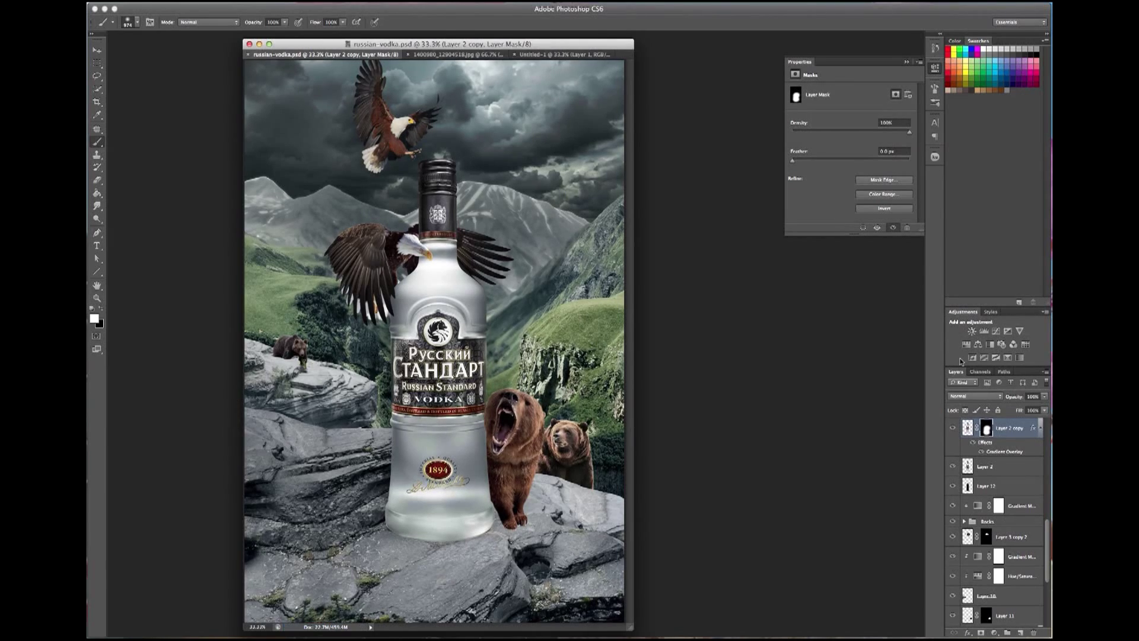
{"action": "left_click", "coordinate": [96, 298]}
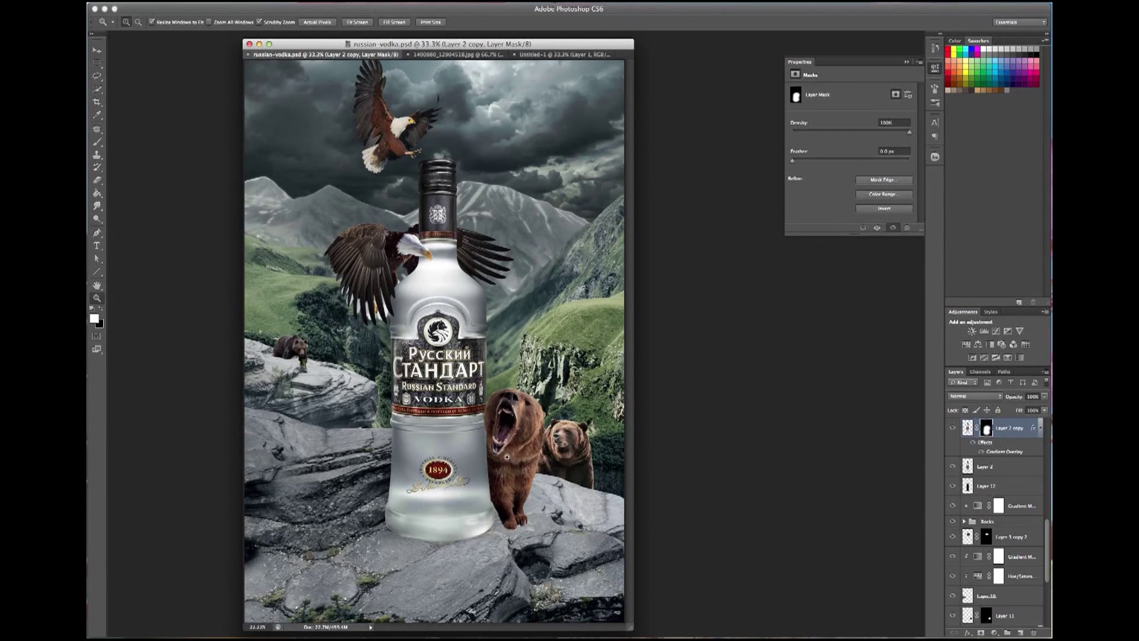
{"action": "left_click", "coordinate": [463, 499]}
{"action": "left_click", "coordinate": [1009, 466]}
{"action": "left_click", "coordinate": [1013, 500]}
{"action": "key", "text": "ctrl+shift+alt+n"}
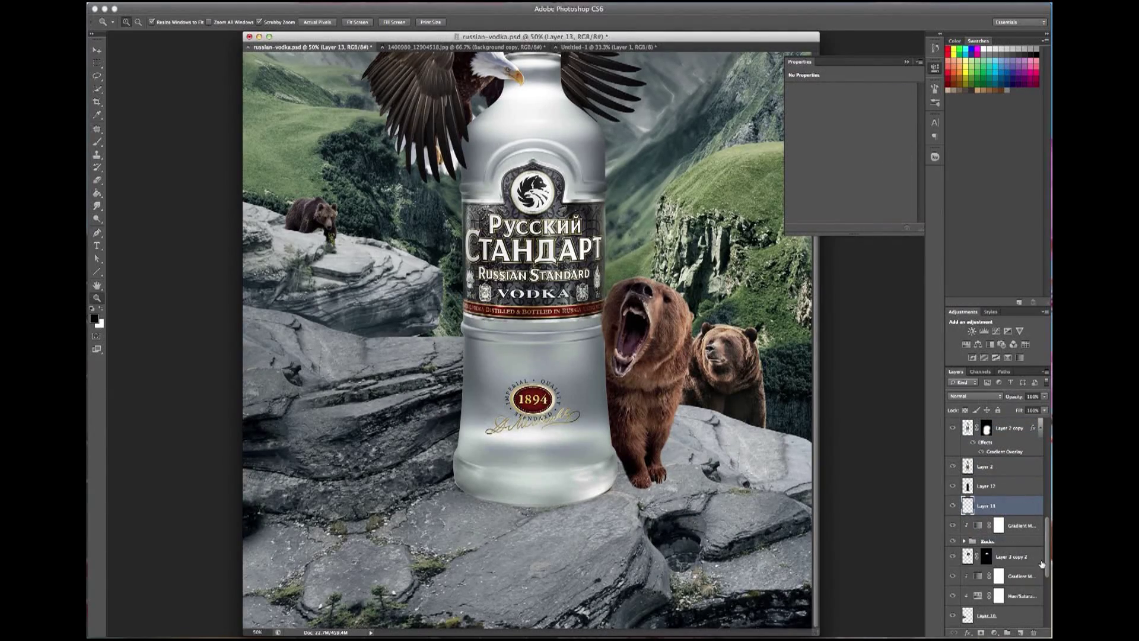
Paint a faint shadow at the bottle's base with a ~121 px soft brush at 10%.
{"action": "key", "text": "b"}
{"action": "left_click_drag", "start_coordinate": [285, 22], "coordinate": [262, 36]}
{"action": "right_click", "coordinate": [477, 365]}
{"action": "left_click_drag", "start_coordinate": [541, 384], "coordinate": [531, 386]}
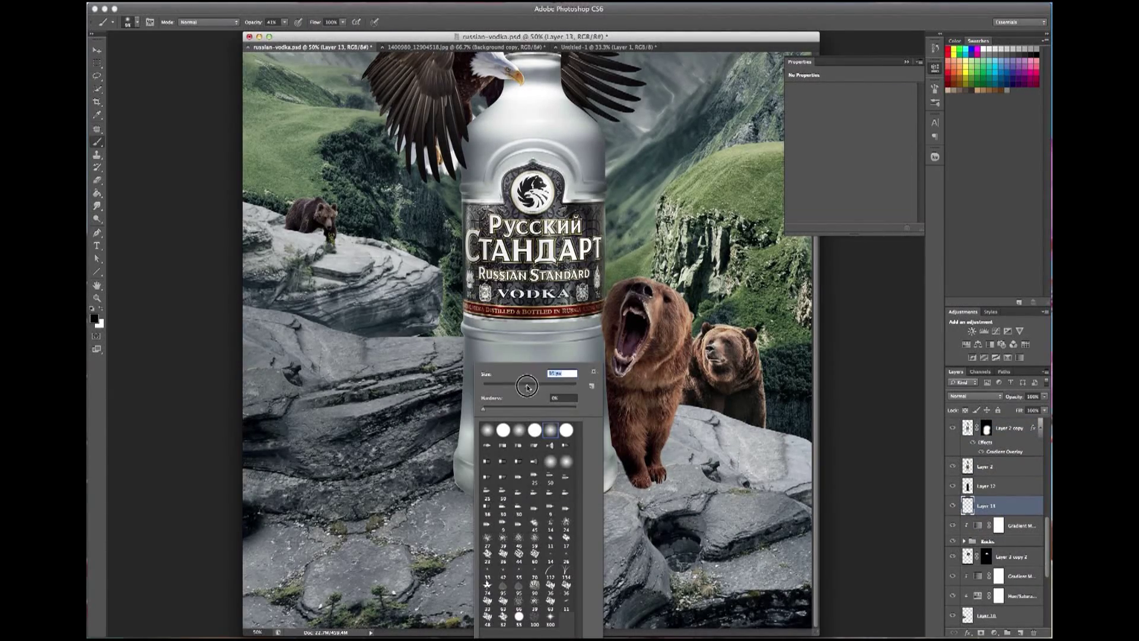
{"action": "key", "text": "Return"}
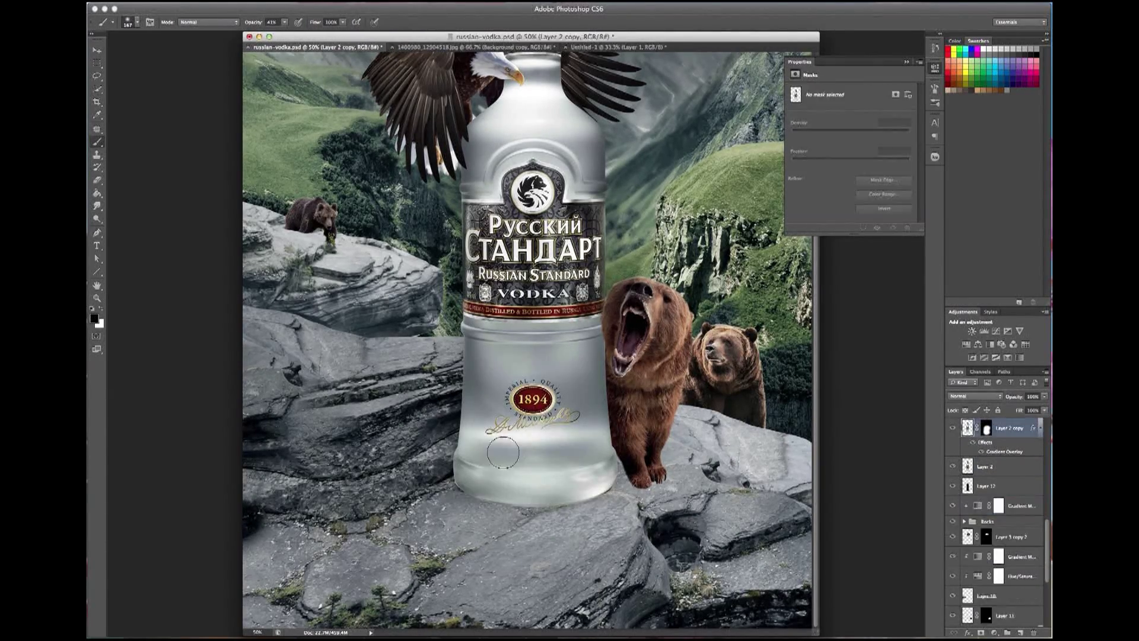
{"action": "right_click", "coordinate": [490, 365]}
{"action": "left_click_drag", "start_coordinate": [558, 385], "coordinate": [551, 376]}
{"action": "key", "text": "Return"}
{"action": "key", "text": "1"}
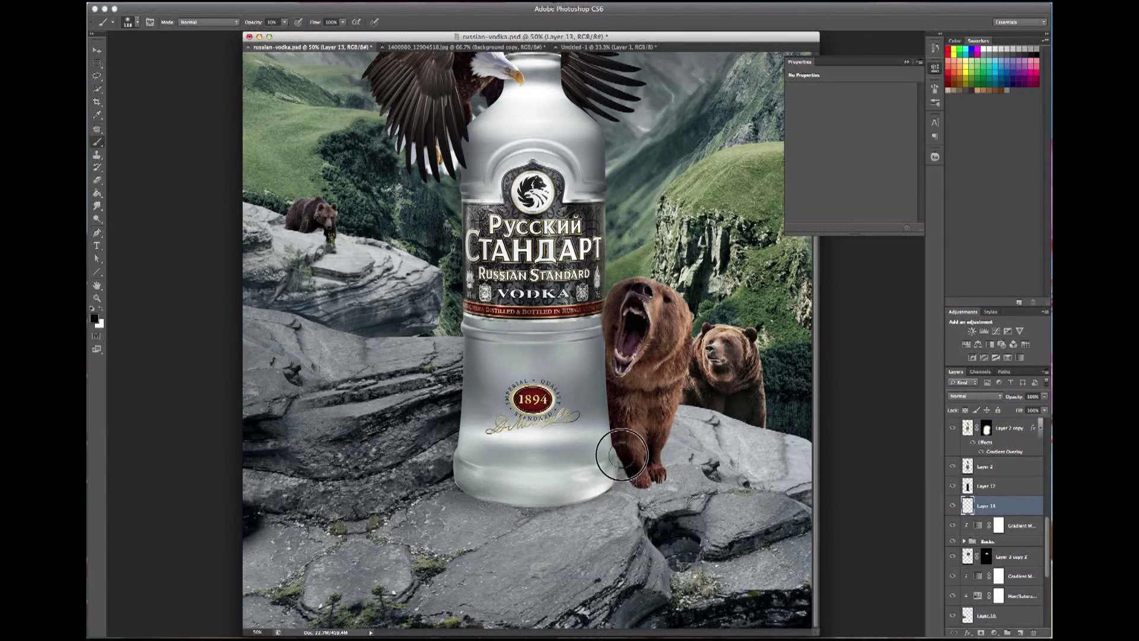
{"action": "left_click_drag", "start_coordinate": [591, 485], "coordinate": [511, 498]}
Shrink the brush, blend the shadow layer as Soft Light, and zoom out to the whole composition.
{"action": "right_click", "coordinate": [494, 363]}
{"action": "key", "text": "Return"}
{"action": "right_click", "coordinate": [439, 363]}
{"action": "key", "text": "Return"}
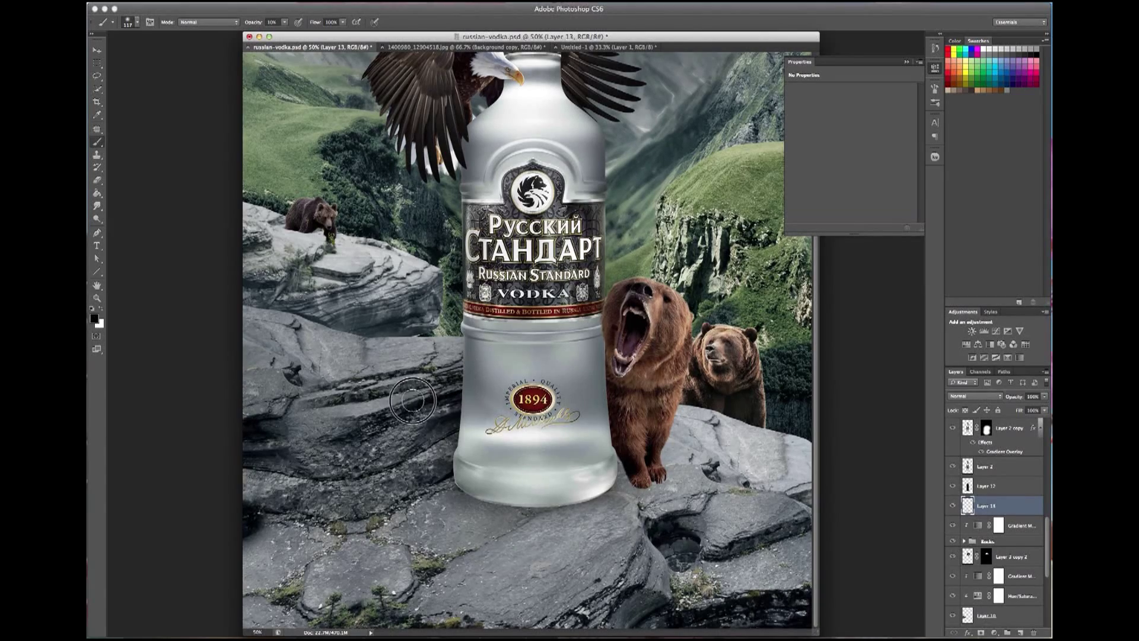
{"action": "key", "text": "shift+alt+f"}
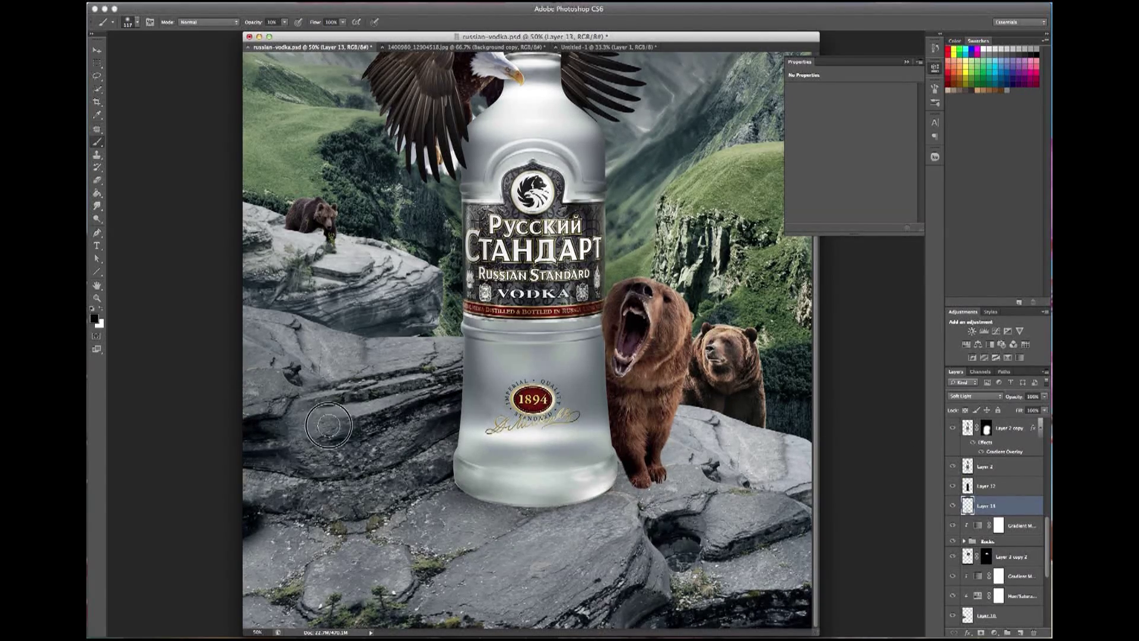
{"action": "key", "text": "ctrl+minus"}
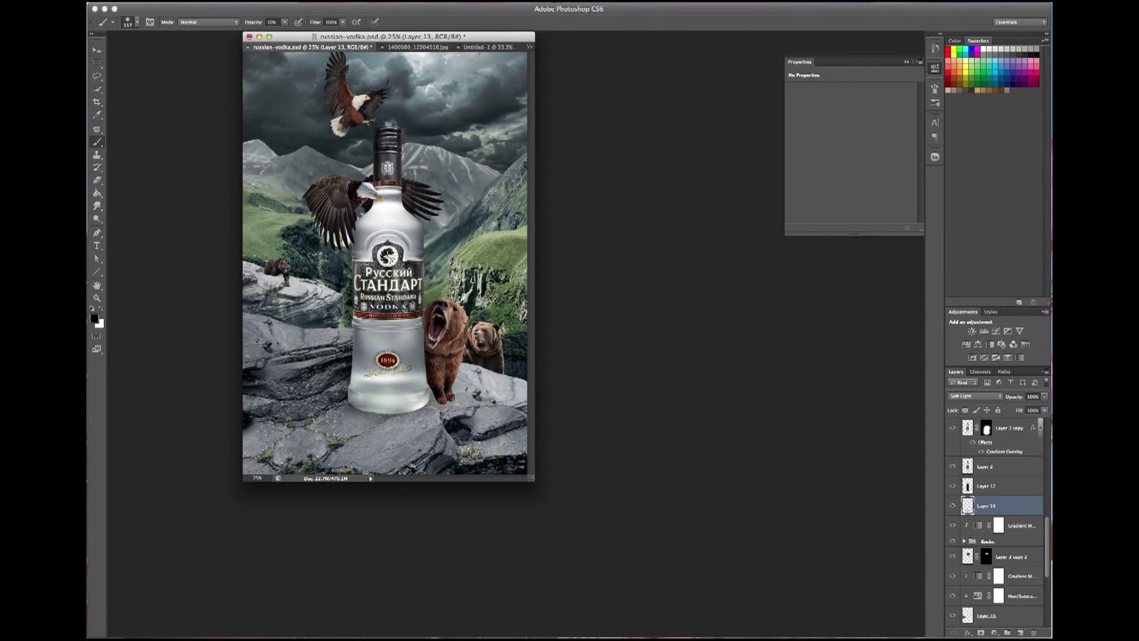
{"action": "key", "text": "z"}
{"action": "left_click", "coordinate": [481, 143]}
{"action": "scroll", "coordinate": [996, 522], "scroll_direction": "up", "scroll_amount": 5}
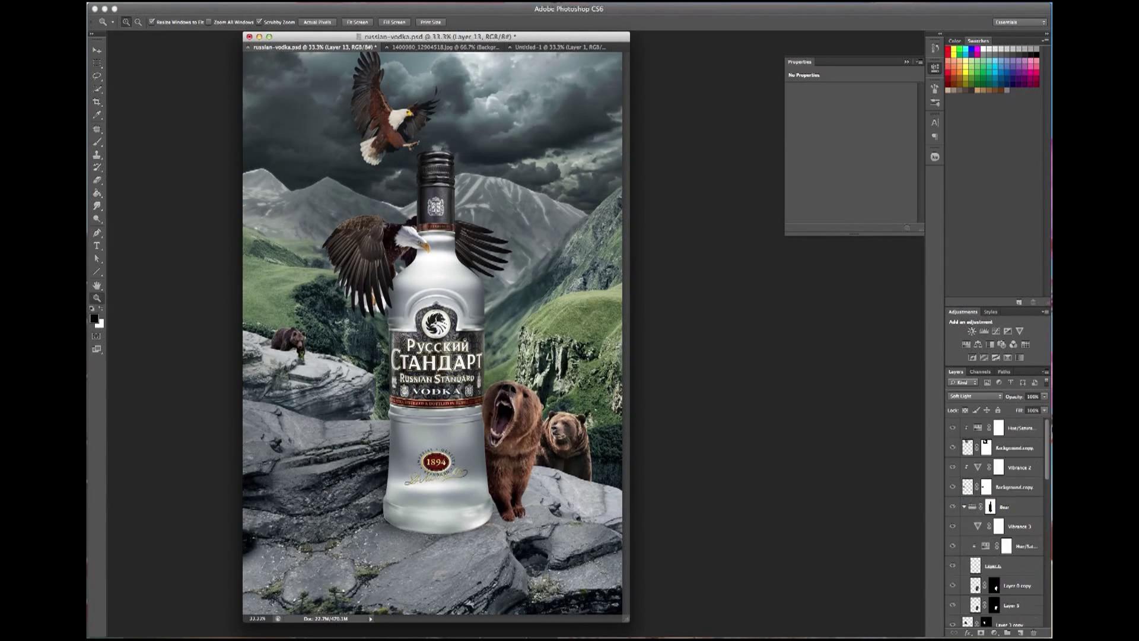
On a new top layer, paint a large full-strength soft stroke over the bottle top.
{"action": "left_click", "coordinate": [987, 428]}
{"action": "left_click", "coordinate": [99, 324]}
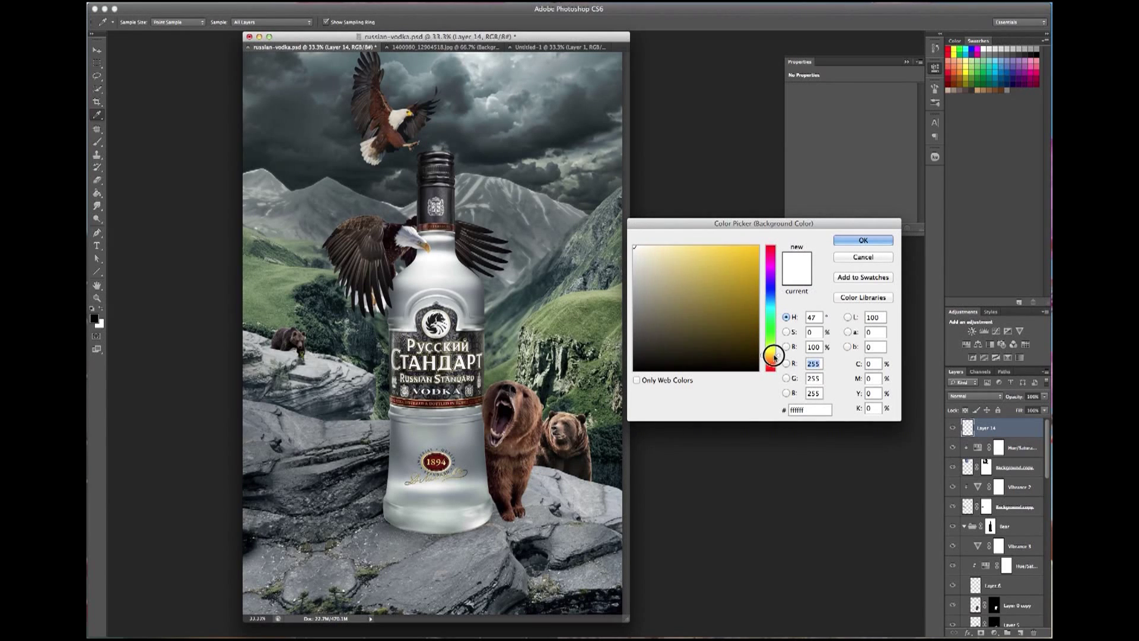
{"action": "key", "text": "Return"}
{"action": "key", "text": "b"}
{"action": "key", "text": "x"}
{"action": "right_click", "coordinate": [511, 151]}
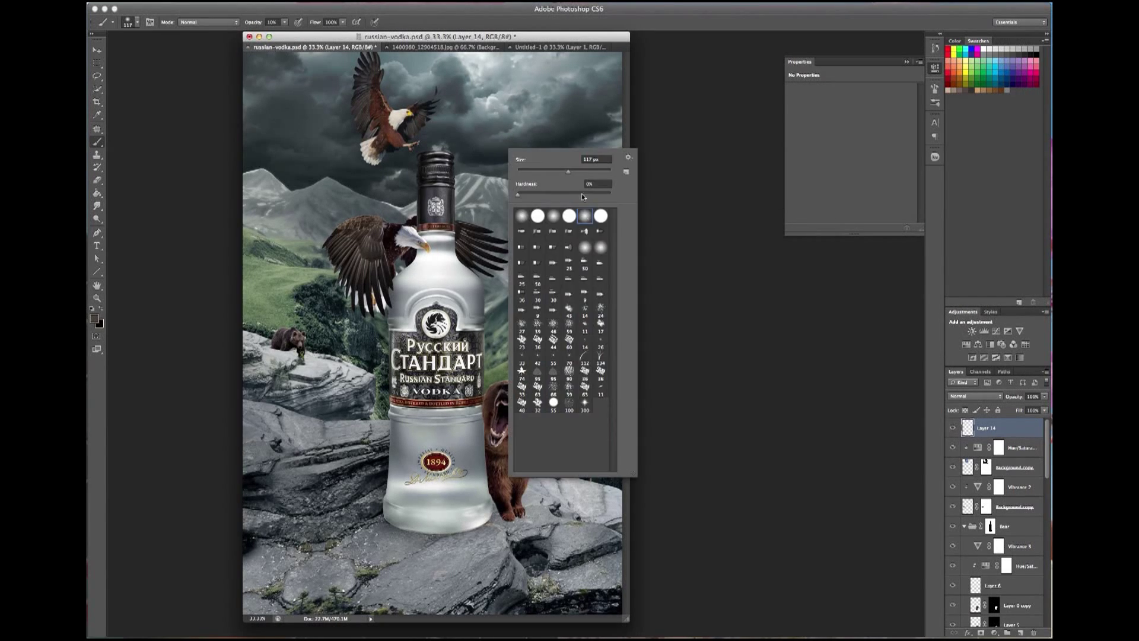
{"action": "key", "text": "0"}
{"action": "right_click", "coordinate": [560, 167]}
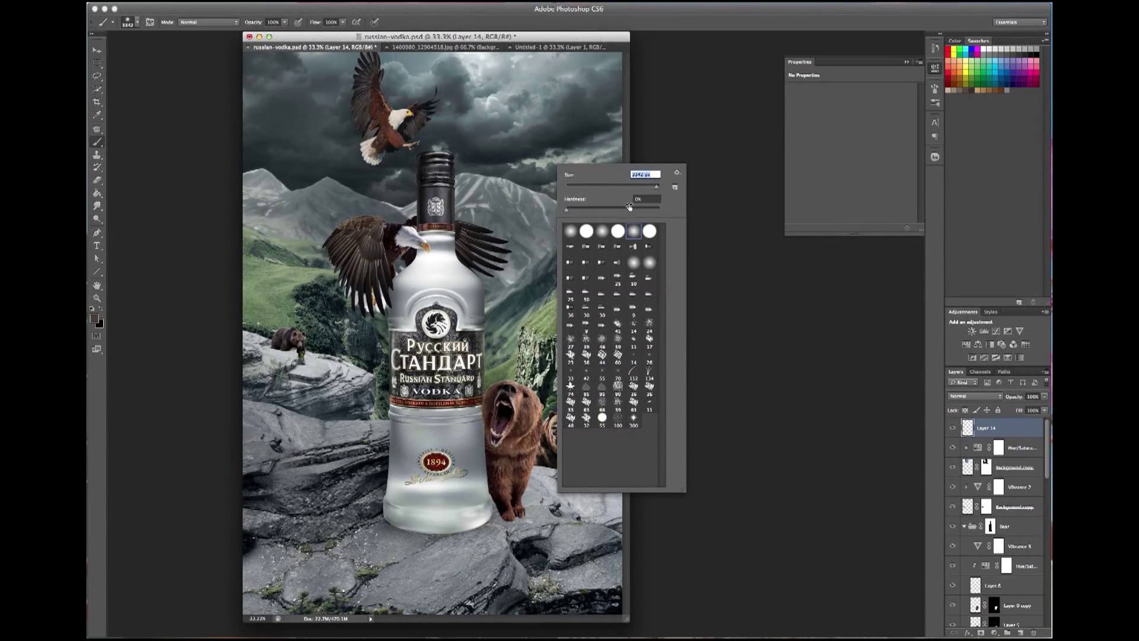
{"action": "key", "text": "Return"}
{"action": "left_click", "coordinate": [445, 226]}
Blend the haze layer as Screen and paint a muted warm brown glow over the upper sky.
{"action": "left_click", "coordinate": [98, 51]}
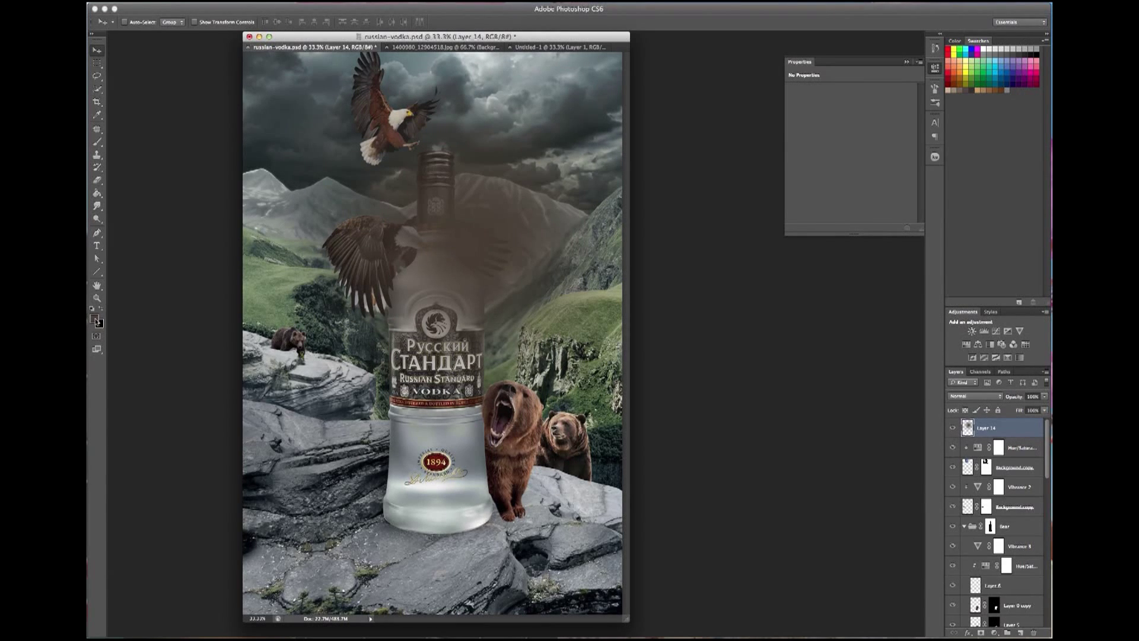
{"action": "left_click", "coordinate": [974, 396]}
{"action": "left_click", "coordinate": [975, 441]}
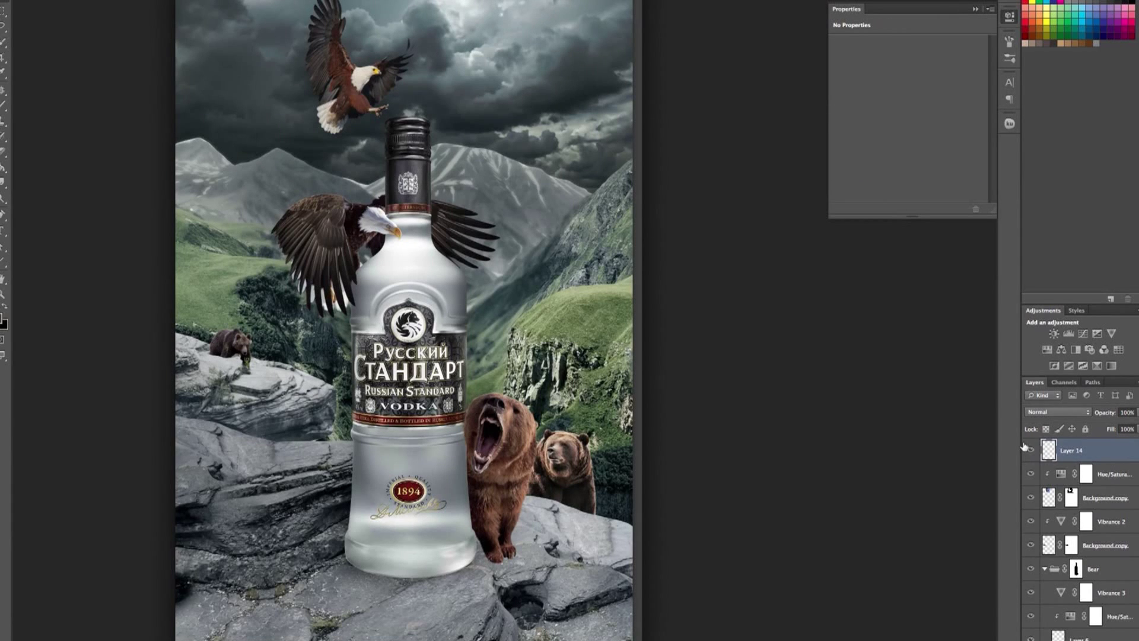
{"action": "left_click", "coordinate": [1059, 414]}
{"action": "left_click", "coordinate": [1047, 487]}
{"action": "left_click", "coordinate": [3, 320]}
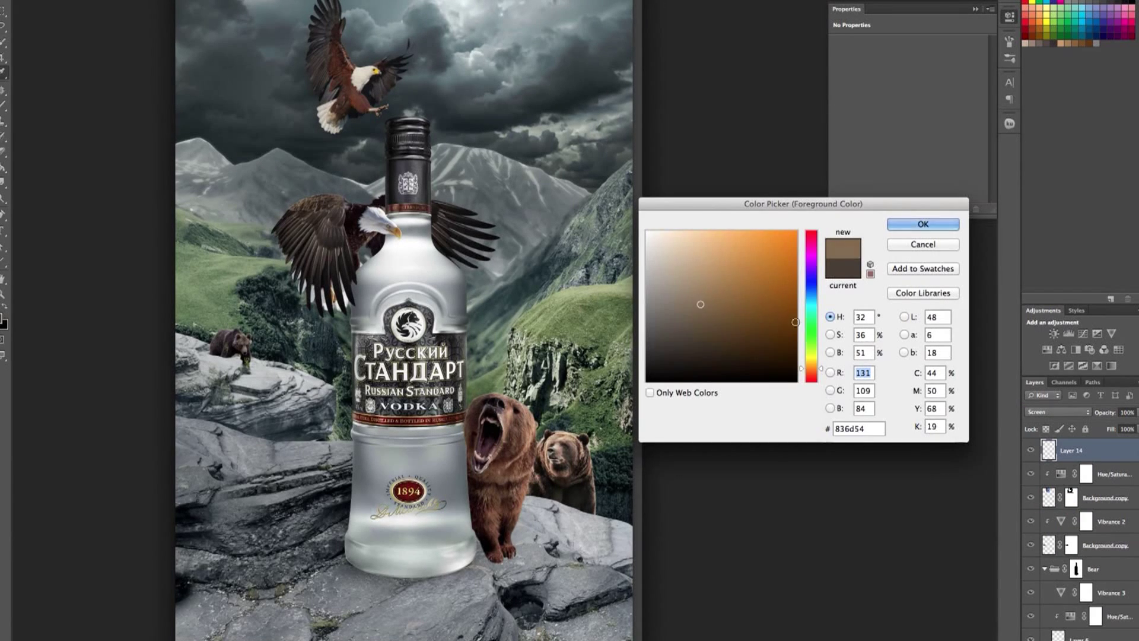
{"action": "left_click_drag", "start_coordinate": [811, 365], "coordinate": [821, 360]}
{"action": "left_click", "coordinate": [904, 224]}
{"action": "left_click", "coordinate": [398, 228]}
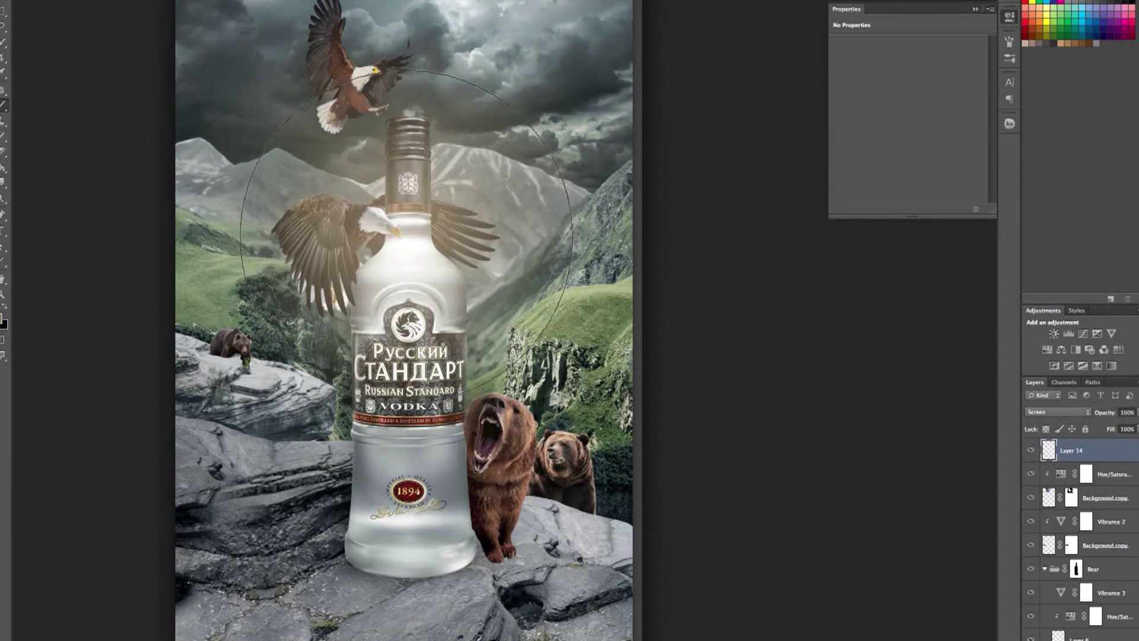
Add more soft haze stamps around the bottle neck in a lighter tan colour.
{"action": "left_click", "coordinate": [3, 321]}
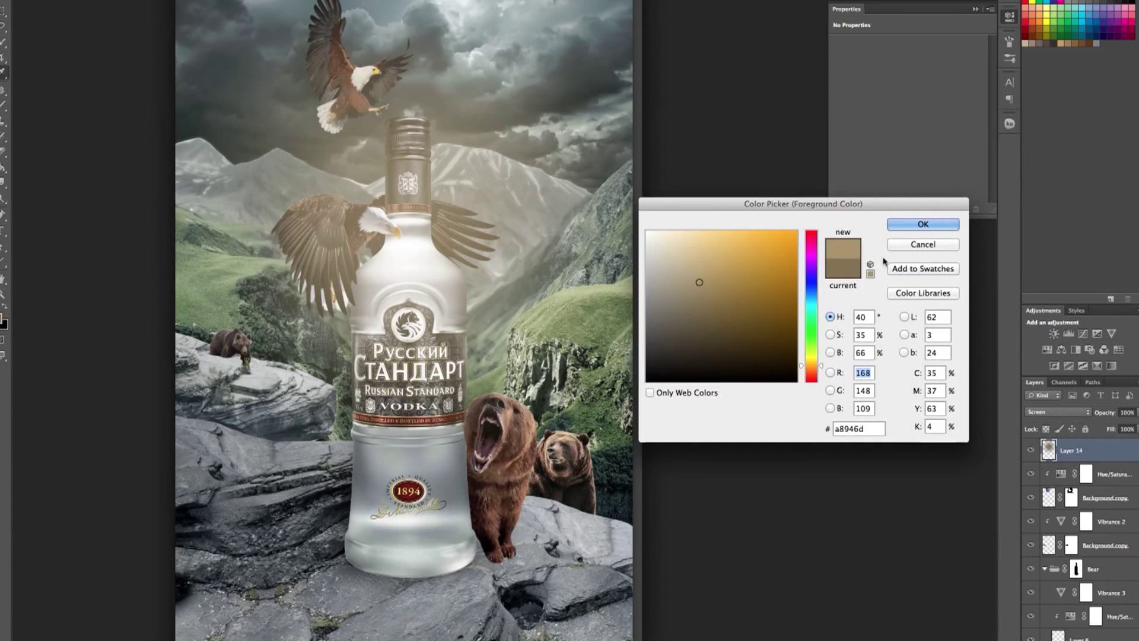
{"action": "left_click", "coordinate": [904, 225]}
{"action": "right_click", "coordinate": [435, 204]}
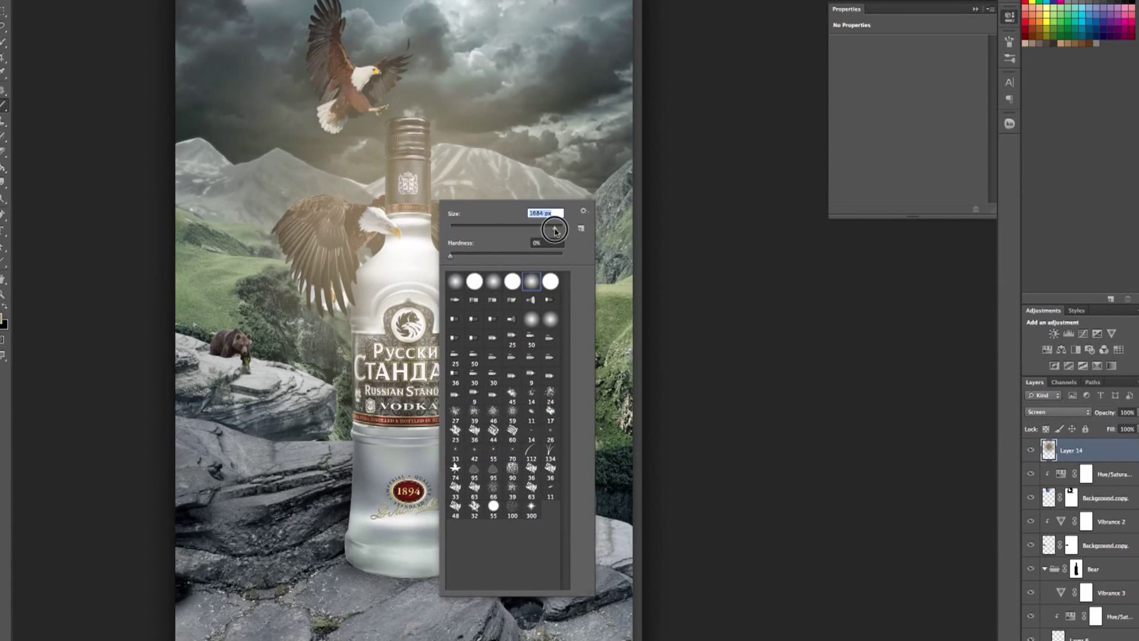
{"action": "left_click", "coordinate": [435, 238]}
{"action": "right_click", "coordinate": [435, 205]}
{"action": "left_click", "coordinate": [3, 320]}
{"action": "left_click", "coordinate": [904, 225]}
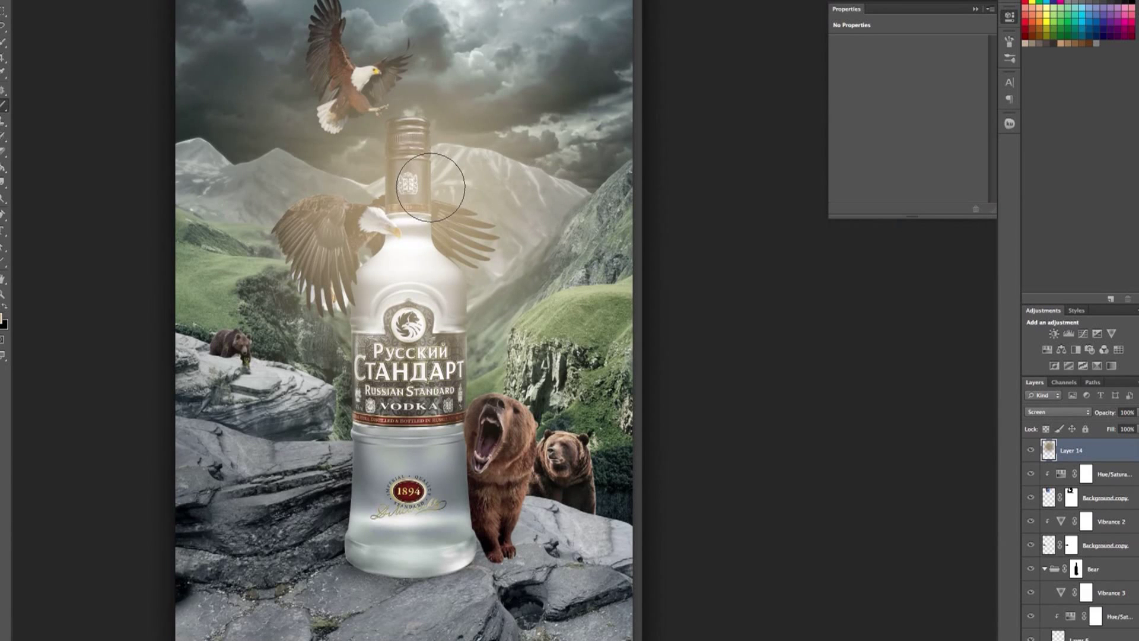
{"action": "left_click", "coordinate": [431, 186]}
{"action": "left_click", "coordinate": [3, 320]}
{"action": "left_click", "coordinate": [1112, 222]}
{"action": "left_click", "coordinate": [433, 196]}
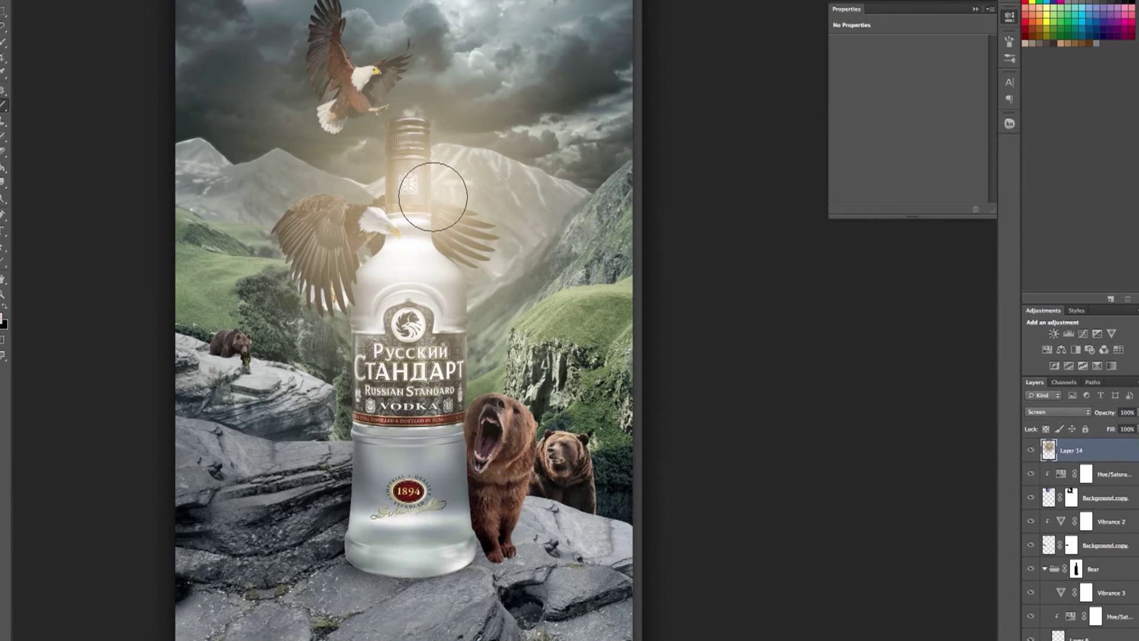
Create a new Color Dodge layer and pick a light painting colour for the glow.
{"action": "key", "text": "ctrl+shift+alt+n"}
{"action": "left_click", "coordinate": [1057, 412]}
{"action": "left_click", "coordinate": [1059, 490]}
{"action": "left_click", "coordinate": [3, 320]}
{"action": "key", "text": "Return"}
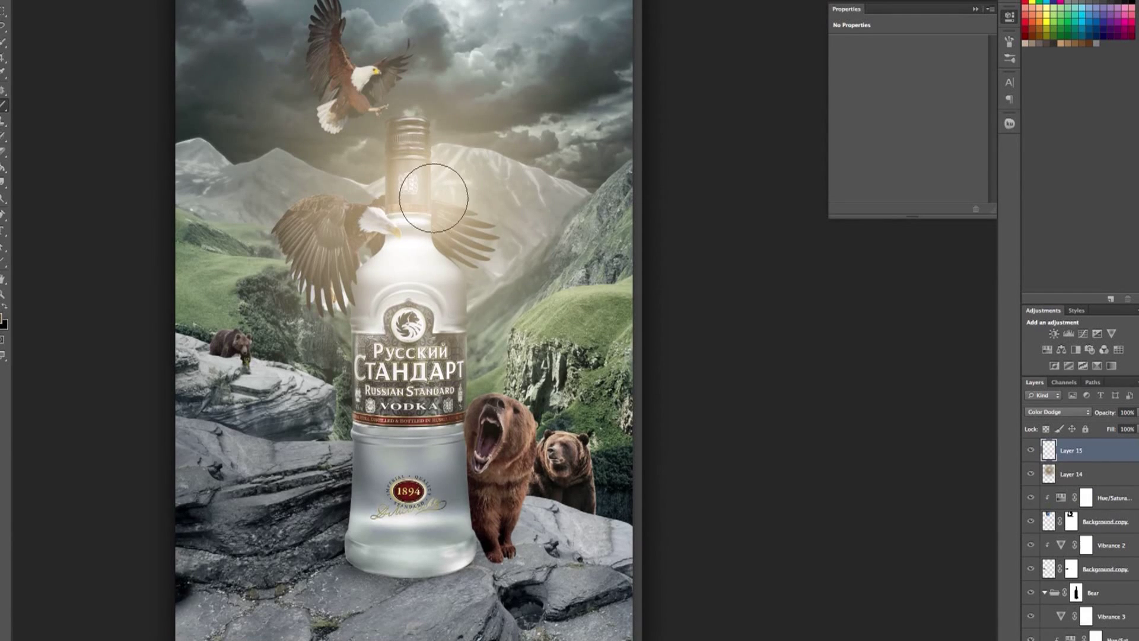
Stamp a large bright glow at the bottle neck and move it with Layer 14 toward the upper right.
{"action": "right_click", "coordinate": [436, 200]}
{"action": "key", "text": "Return"}
{"action": "left_click", "coordinate": [416, 178]}
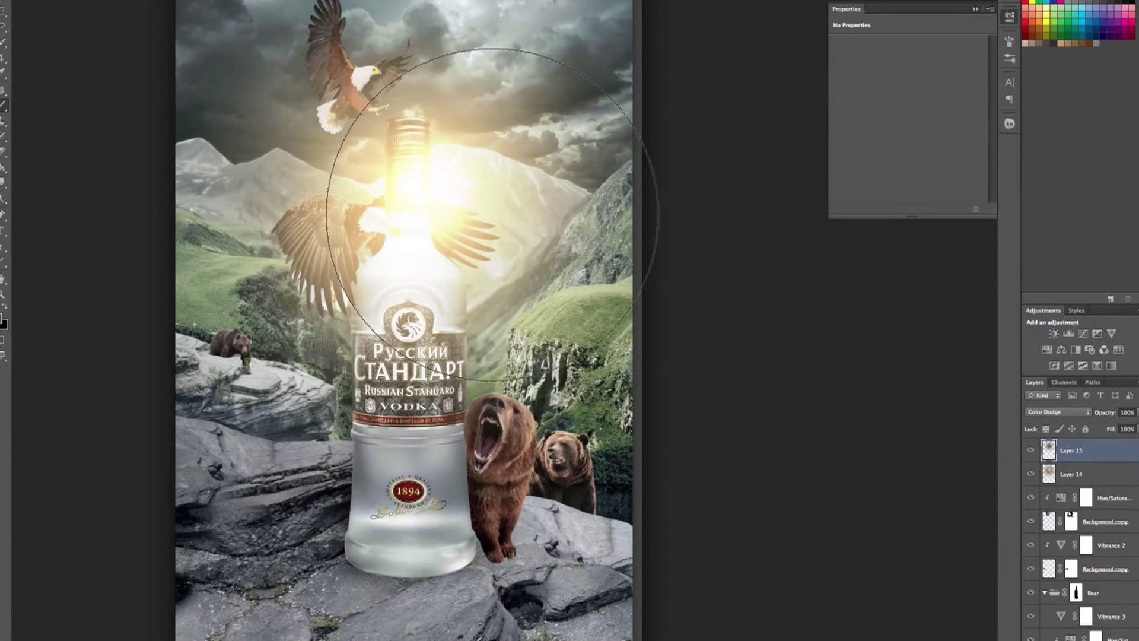
{"action": "left_click", "coordinate": [1071, 473], "text": "shift"}
{"action": "key", "text": "v"}
{"action": "left_click_drag", "start_coordinate": [439, 178], "coordinate": [592, 235]}
Set Layer 15 to 64% opacity and reposition both glow layers in the upper-right sky.
{"action": "left_click", "coordinate": [1070, 450]}
{"action": "left_click", "coordinate": [1133, 412]}
{"action": "left_click_drag", "start_coordinate": [1134, 425], "coordinate": [1121, 427]}
{"action": "left_click", "coordinate": [1071, 473], "text": "shift"}
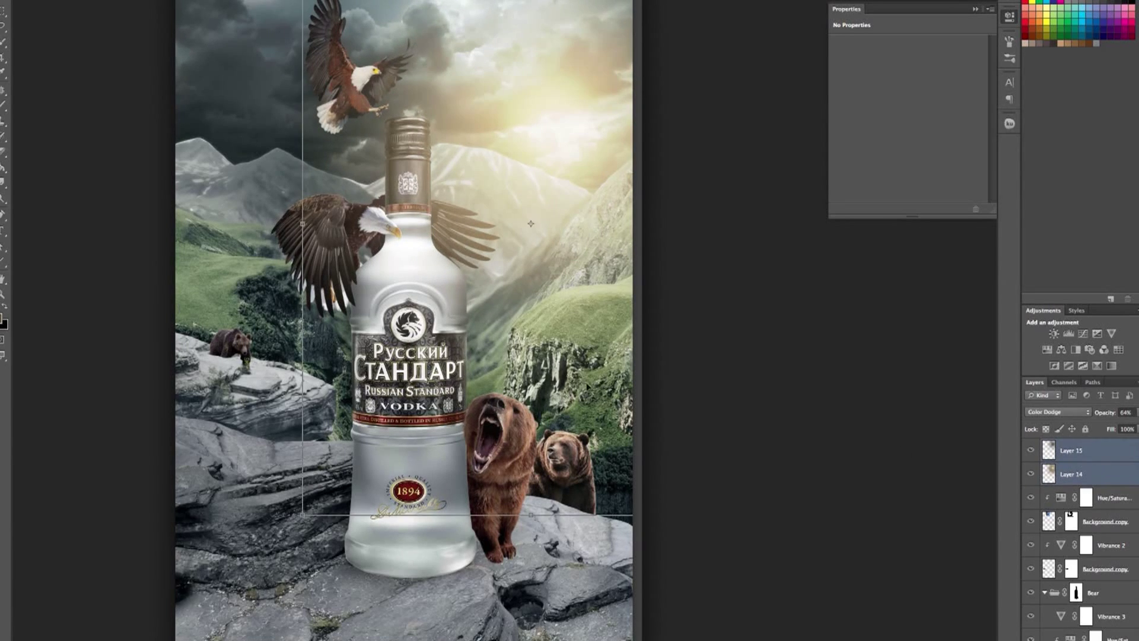
{"action": "mouse_move", "coordinate": [571, 163]}
{"action": "left_mouse_down"}
{"action": "mouse_move", "coordinate": [586, 192]}
{"action": "mouse_move", "coordinate": [407, 261]}
{"action": "left_mouse_up"}
{"action": "mouse_move", "coordinate": [534, 262]}
{"action": "left_mouse_down"}
{"action": "mouse_move", "coordinate": [564, 318]}
{"action": "mouse_move", "coordinate": [540, 251]}
{"action": "left_mouse_up"}
{"action": "left_click", "coordinate": [1062, 474]}
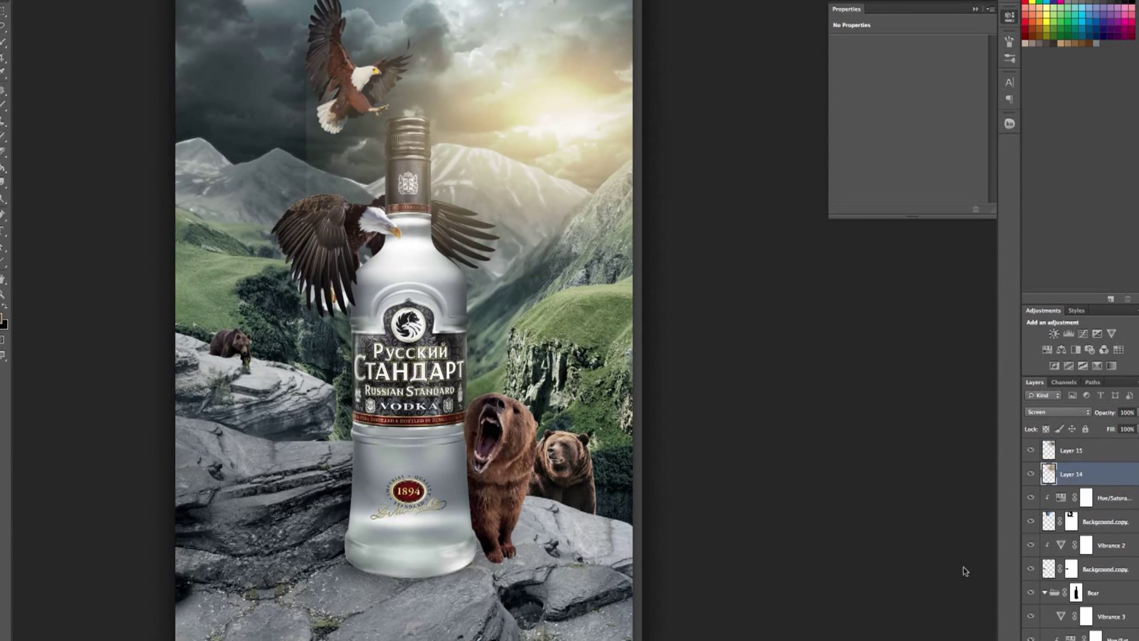
Set up a soft brush at 426 px.
{"action": "key", "text": "b"}
{"action": "right_click", "coordinate": [329, 175]}
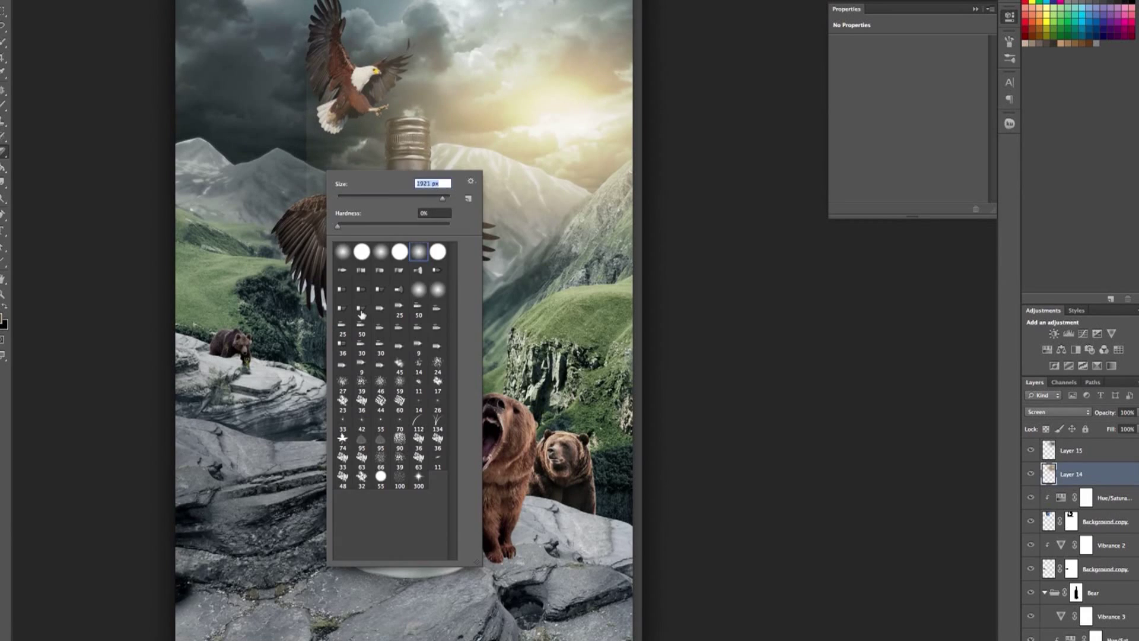
{"action": "right_click", "coordinate": [329, 267]}
{"action": "key", "text": "Escape"}
{"action": "right_click", "coordinate": [309, 172]}
{"action": "key", "text": "Escape"}
{"action": "right_click", "coordinate": [355, 186]}
{"action": "key", "text": "Return"}
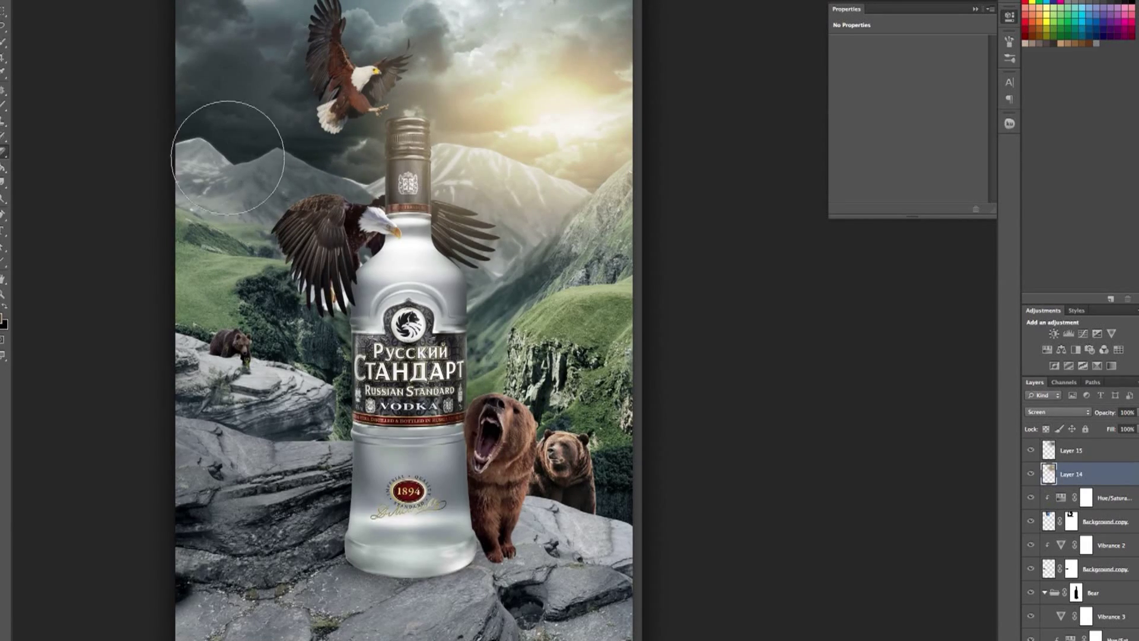
Duplicate the haze layer toward the lower left, blended as Color at 41% opacity.
{"action": "mouse_move", "coordinate": [605, 179]}
{"action": "left_mouse_down"}
{"action": "mouse_move", "coordinate": [347, 620]}
{"action": "mouse_move", "coordinate": [578, 220]}
{"action": "left_mouse_up"}
{"action": "key", "text": "alt+bracketleft"}
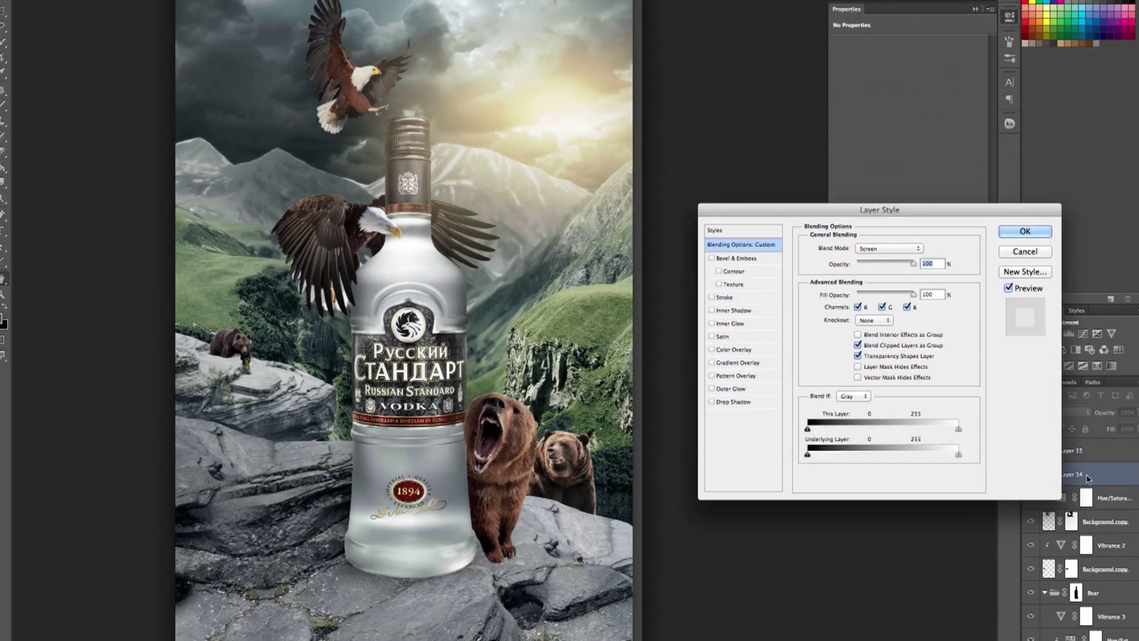
{"action": "mouse_move", "coordinate": [578, 220]}
{"action": "left_mouse_down"}
{"action": "mouse_move", "coordinate": [293, 371]}
{"action": "mouse_move", "coordinate": [291, 564]}
{"action": "left_mouse_up"}
{"action": "key", "text": "3"}
{"action": "key", "text": "9"}
{"action": "key", "text": "alt+shift+c"}
{"action": "left_click_drag", "start_coordinate": [1109, 430], "coordinate": [1109, 429]}
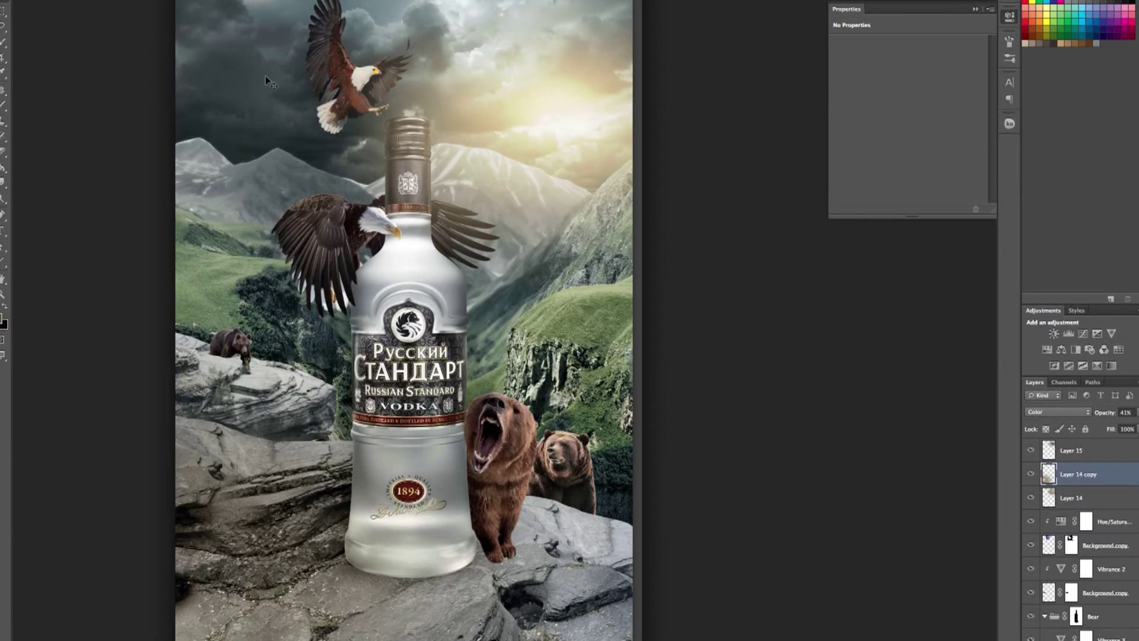
Change Layer 9's Gradient Overlay to a ~94° angle at 19% opacity.
{"action": "left_click", "coordinate": [457, 142], "text": "ctrl"}
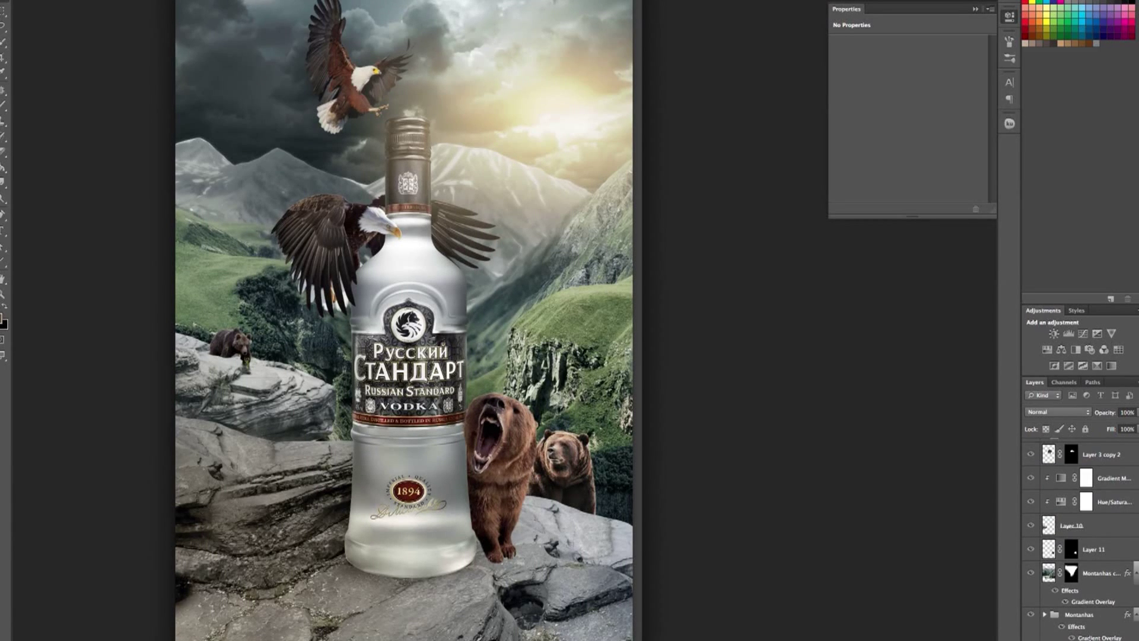
{"action": "scroll", "coordinate": [1080, 563], "scroll_direction": "down", "scroll_amount": 2}
{"action": "double_click", "coordinate": [1103, 609]}
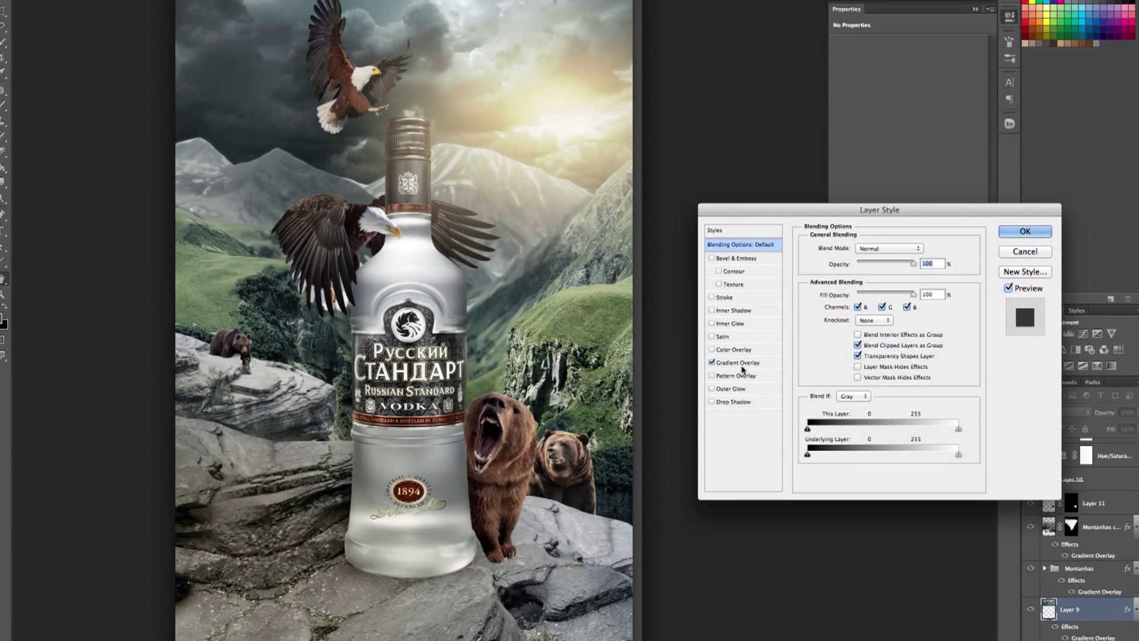
{"action": "left_click", "coordinate": [741, 365]}
{"action": "left_click_drag", "start_coordinate": [852, 311], "coordinate": [851, 305]}
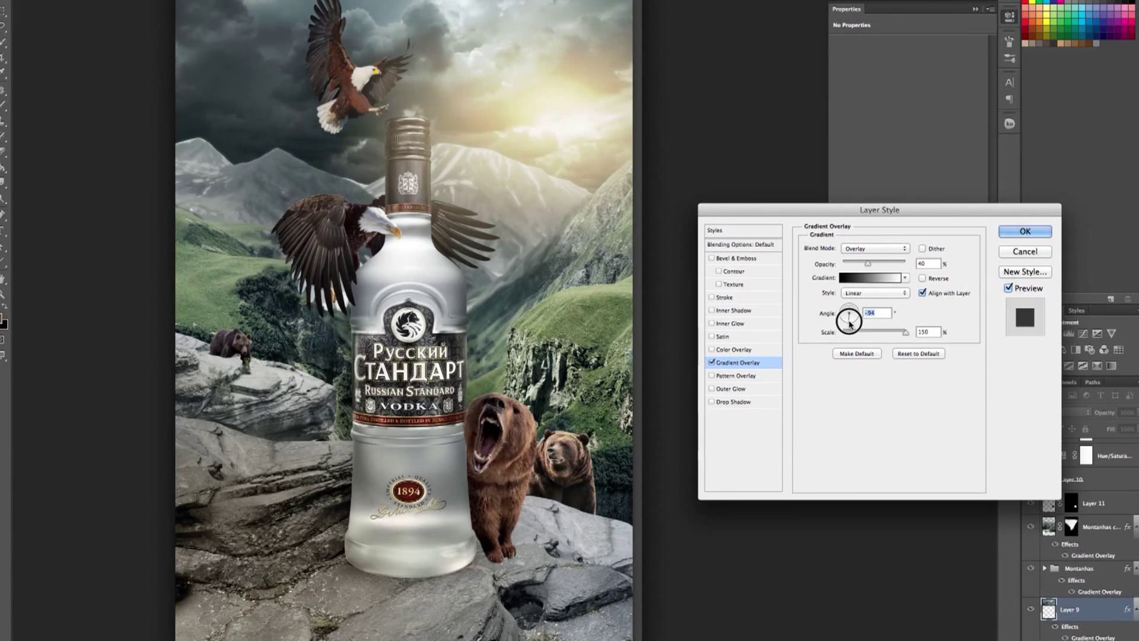
{"action": "left_click_drag", "start_coordinate": [867, 263], "coordinate": [855, 265]}
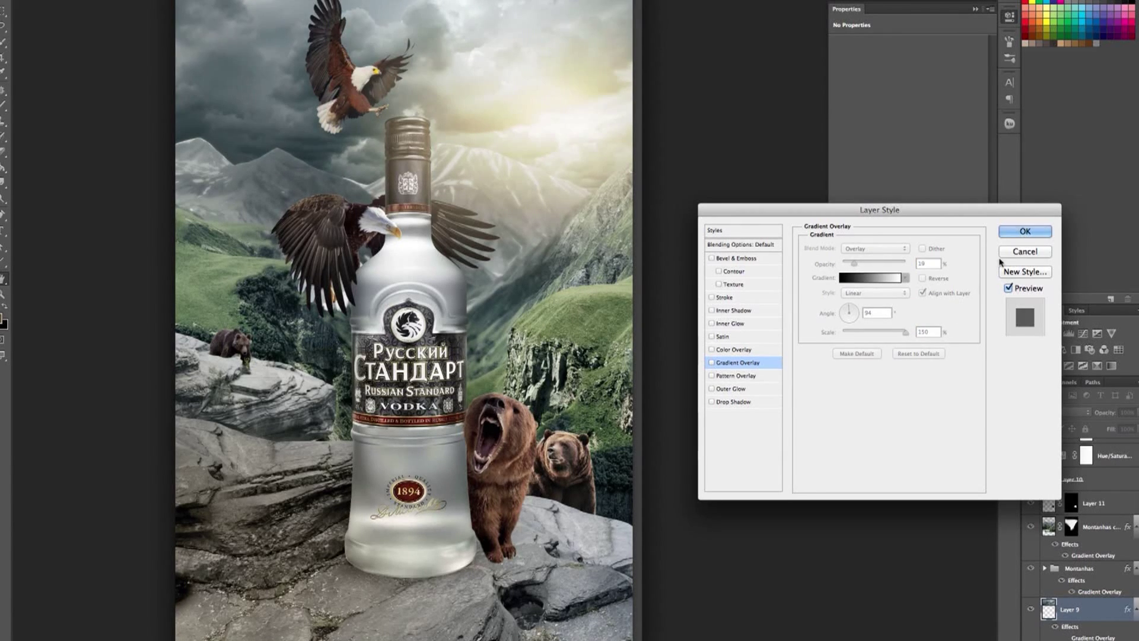
{"action": "left_click", "coordinate": [1025, 231]}
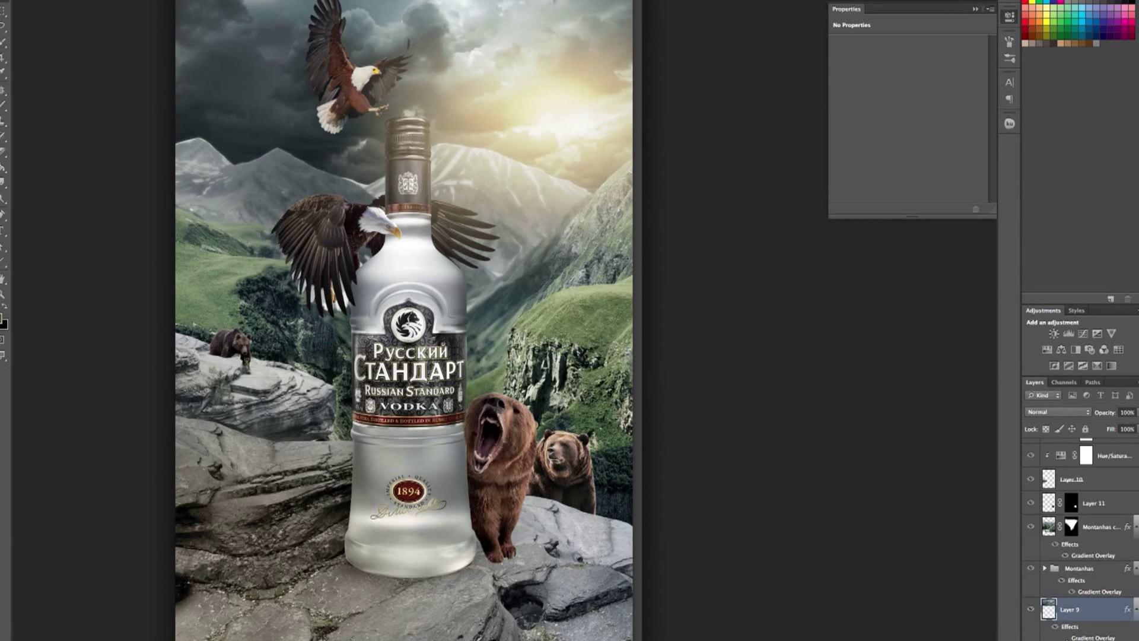
Set the sky's gradient overlay to Soft Light at full opacity, comparing with it off.
{"action": "double_click", "coordinate": [1127, 609]}
{"action": "left_click", "coordinate": [875, 248]}
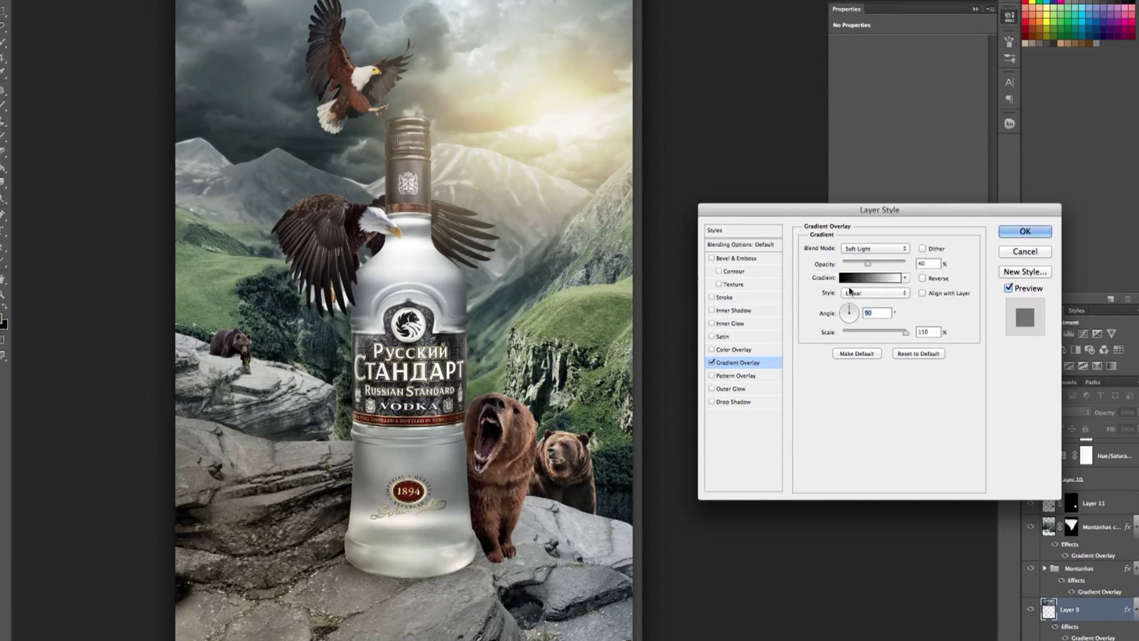
{"action": "left_click_drag", "start_coordinate": [868, 263], "coordinate": [927, 257]}
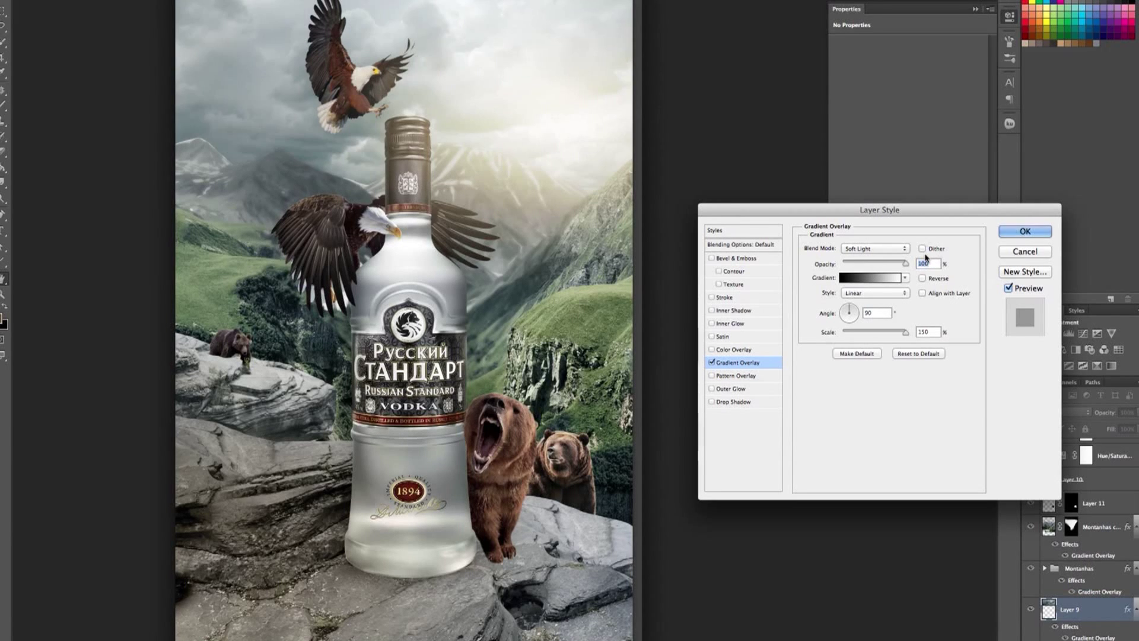
{"action": "left_click", "coordinate": [712, 363]}
{"action": "left_click", "coordinate": [712, 363]}
{"action": "left_click", "coordinate": [712, 363]}
{"action": "left_click", "coordinate": [712, 363]}
{"action": "left_click", "coordinate": [712, 363]}
{"action": "left_click", "coordinate": [712, 362]}
{"action": "left_click", "coordinate": [712, 362]}
{"action": "key", "text": "Return"}
Give Layer 9 copy a Color Dodge Gradient Overlay.
{"action": "double_click", "coordinate": [1129, 611]}
{"action": "left_click", "coordinate": [875, 248]}
{"action": "left_click", "coordinate": [866, 226]}
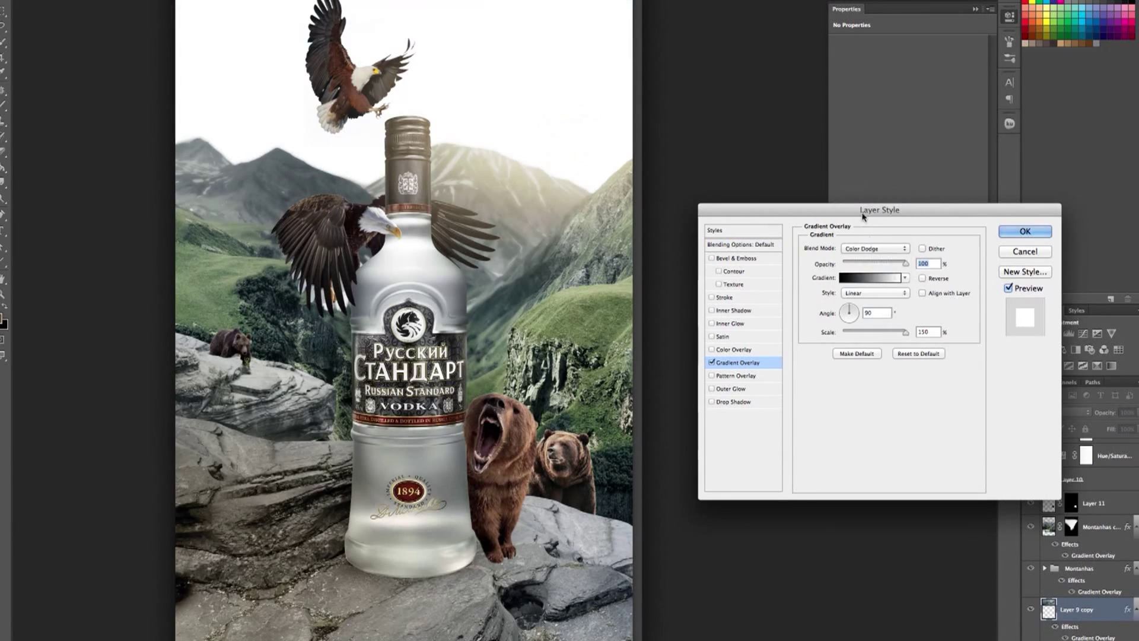
{"action": "left_click", "coordinate": [869, 278]}
{"action": "left_click", "coordinate": [966, 159]}
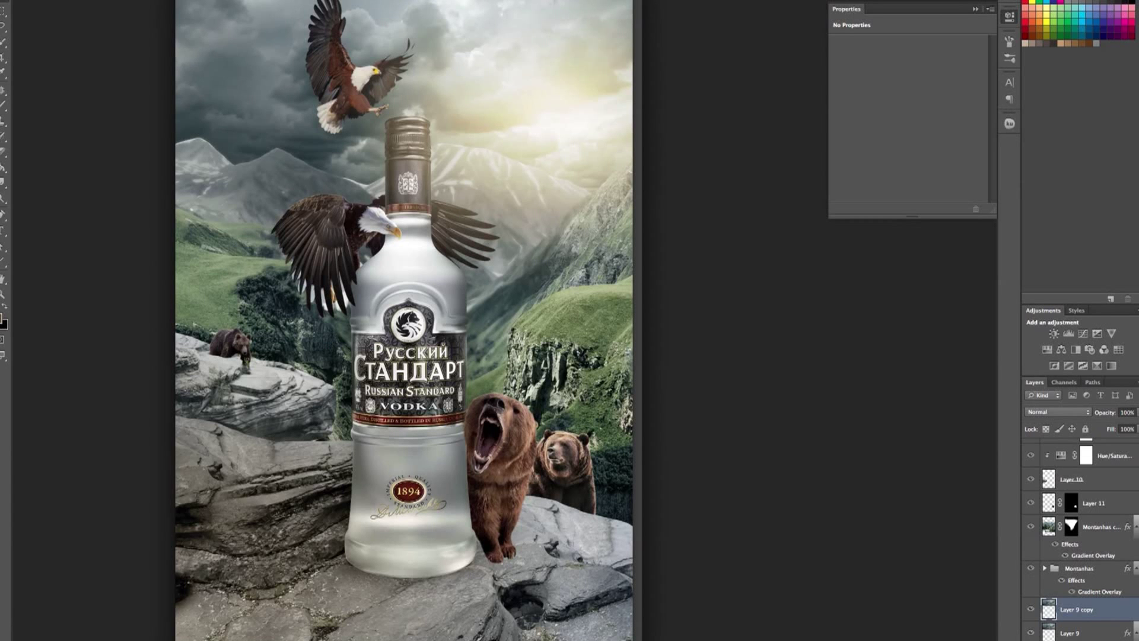
Add a Brightness/Contrast layer to darken the sky and a Vibrance layer to mute its colours.
{"action": "left_click", "coordinate": [1054, 334]}
{"action": "mouse_move", "coordinate": [908, 71]}
{"action": "left_mouse_down"}
{"action": "mouse_move", "coordinate": [868, 76]}
{"action": "mouse_move", "coordinate": [967, 98]}
{"action": "mouse_move", "coordinate": [949, 98]}
{"action": "left_mouse_up"}
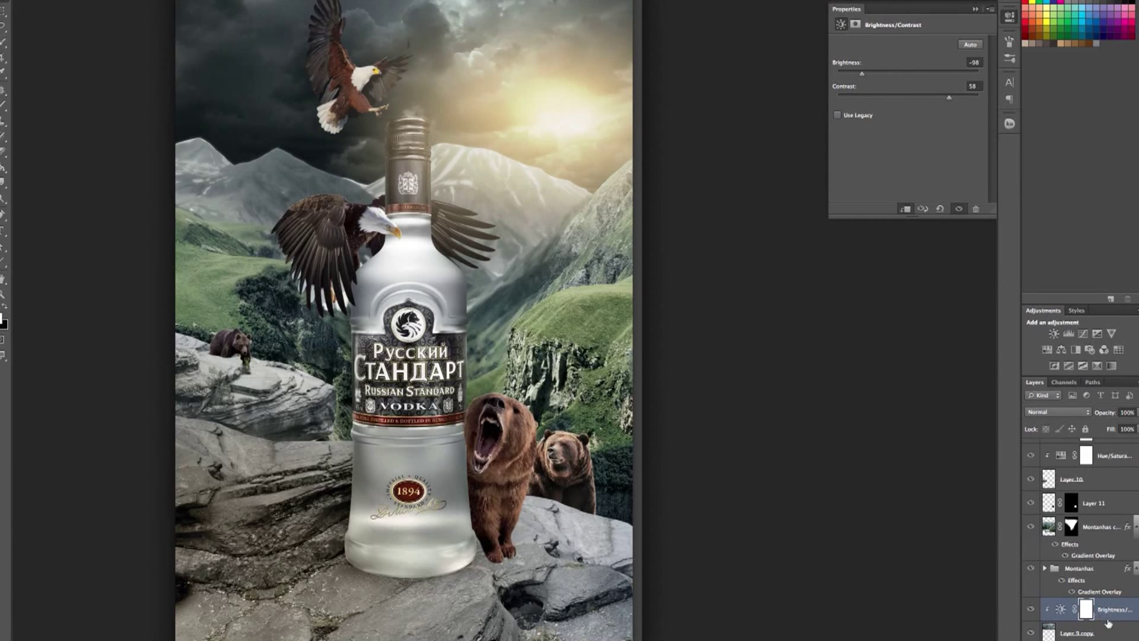
{"action": "left_click", "coordinate": [1111, 334]}
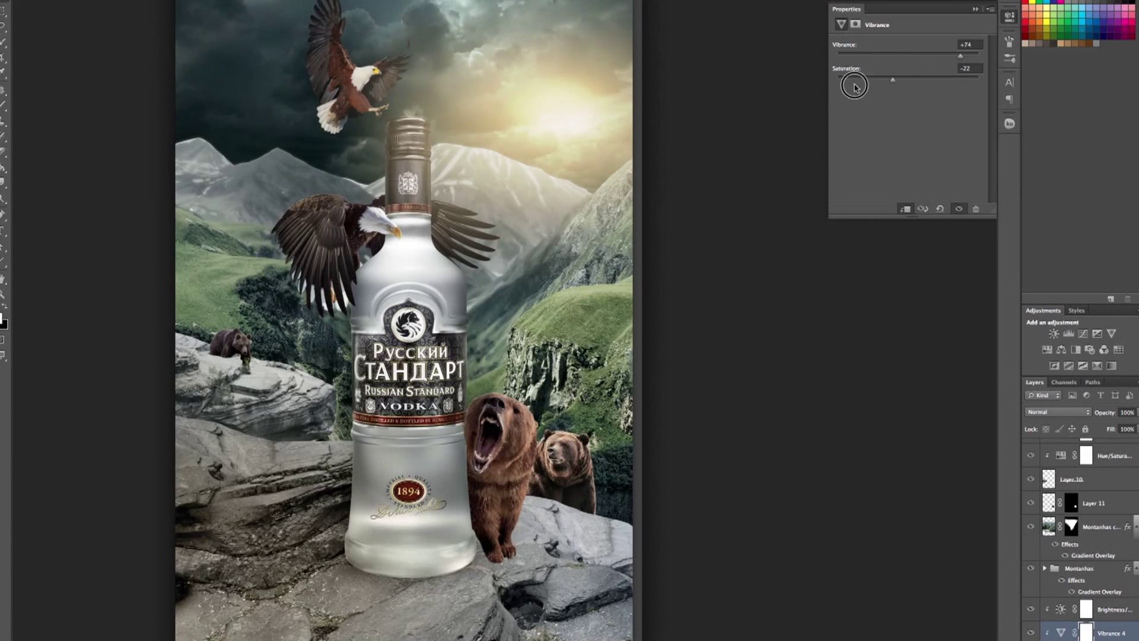
{"action": "left_click", "coordinate": [1032, 636]}
Add a lifting Curves layer, group it with Layer 9 as Ceu, and give the group a mask.
{"action": "left_click", "coordinate": [1082, 333]}
{"action": "mouse_move", "coordinate": [914, 135]}
{"action": "left_mouse_down"}
{"action": "mouse_move", "coordinate": [928, 102]}
{"action": "mouse_move", "coordinate": [900, 147]}
{"action": "left_mouse_up"}
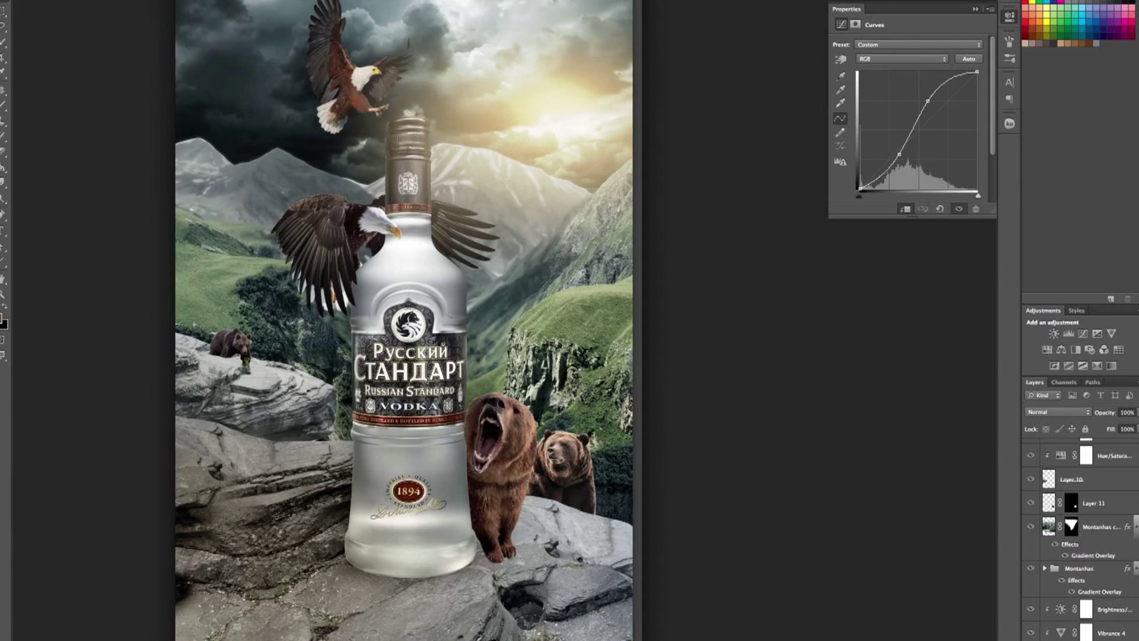
{"action": "left_click", "coordinate": [1104, 610]}
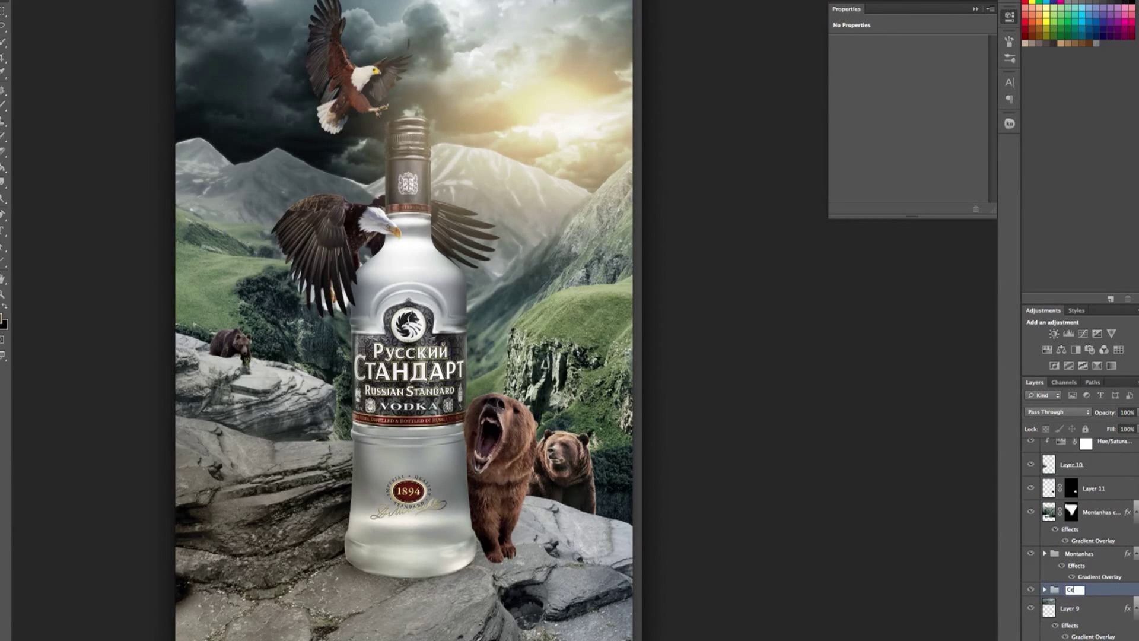
{"action": "left_click", "coordinate": [1068, 608]}
{"action": "left_click", "coordinate": [1068, 590]}
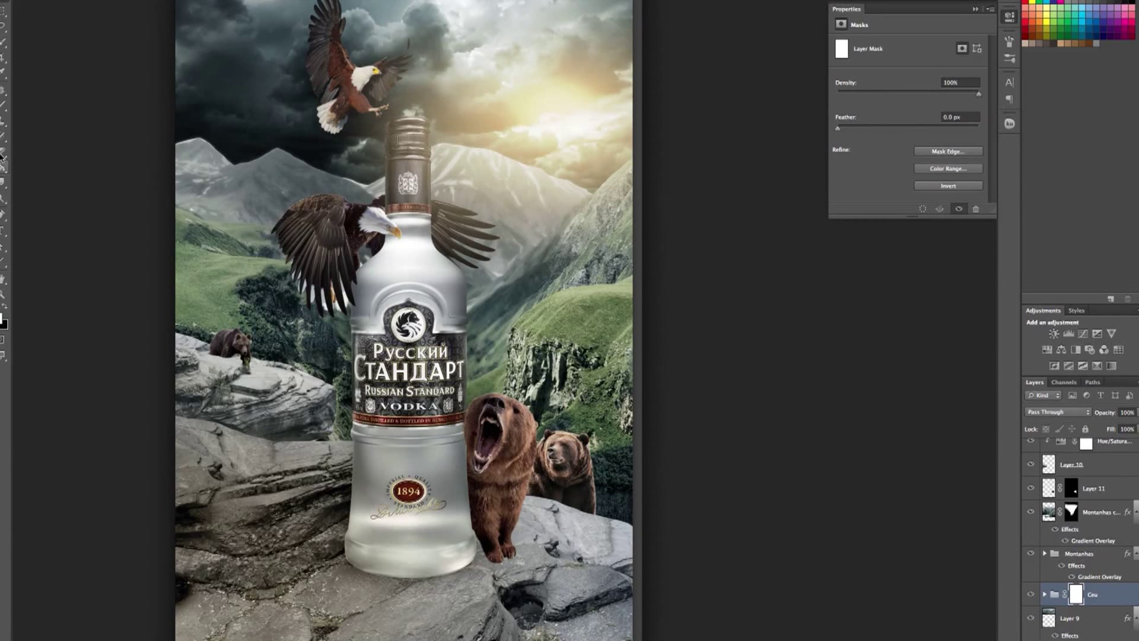
Paint black on the Ceu mask with a soft brush over the sky near the sun.
{"action": "left_click", "coordinate": [3, 106]}
{"action": "right_click", "coordinate": [491, 192]}
{"action": "key", "text": "Escape"}
{"action": "right_click", "coordinate": [554, 136]}
{"action": "key", "text": "x"}
{"action": "mouse_move", "coordinate": [475, 130]}
{"action": "left_mouse_down"}
{"action": "mouse_move", "coordinate": [255, 166]}
{"action": "mouse_move", "coordinate": [620, 163]}
{"action": "left_mouse_up"}
Resize the brush, reveal more of the bright sun area, and group the three glow layers.
{"action": "right_click", "coordinate": [407, 203]}
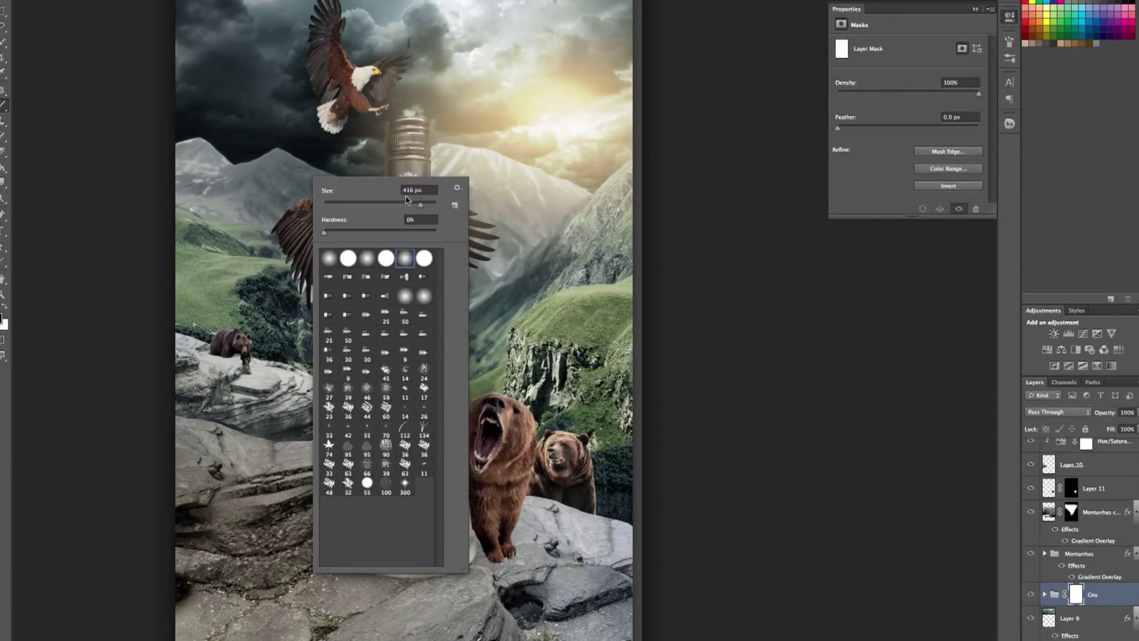
{"action": "key", "text": "Escape"}
{"action": "right_click", "coordinate": [320, 175]}
{"action": "key", "text": "Escape"}
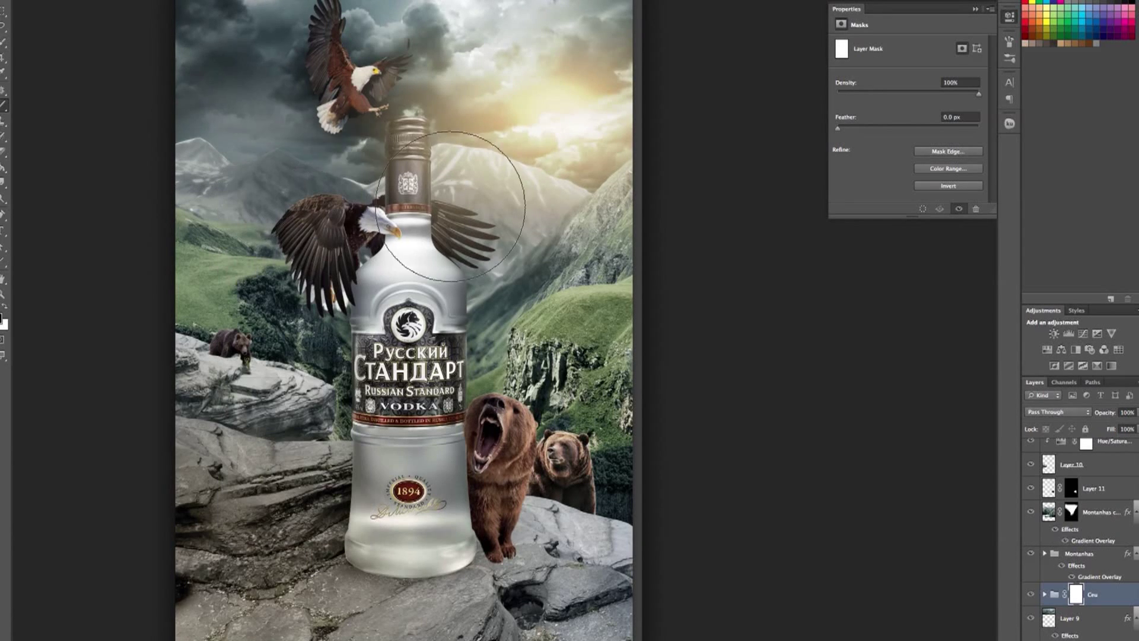
{"action": "mouse_move", "coordinate": [496, 119]}
{"action": "left_mouse_down"}
{"action": "mouse_move", "coordinate": [561, 113]}
{"action": "mouse_move", "coordinate": [569, 89]}
{"action": "left_mouse_up"}
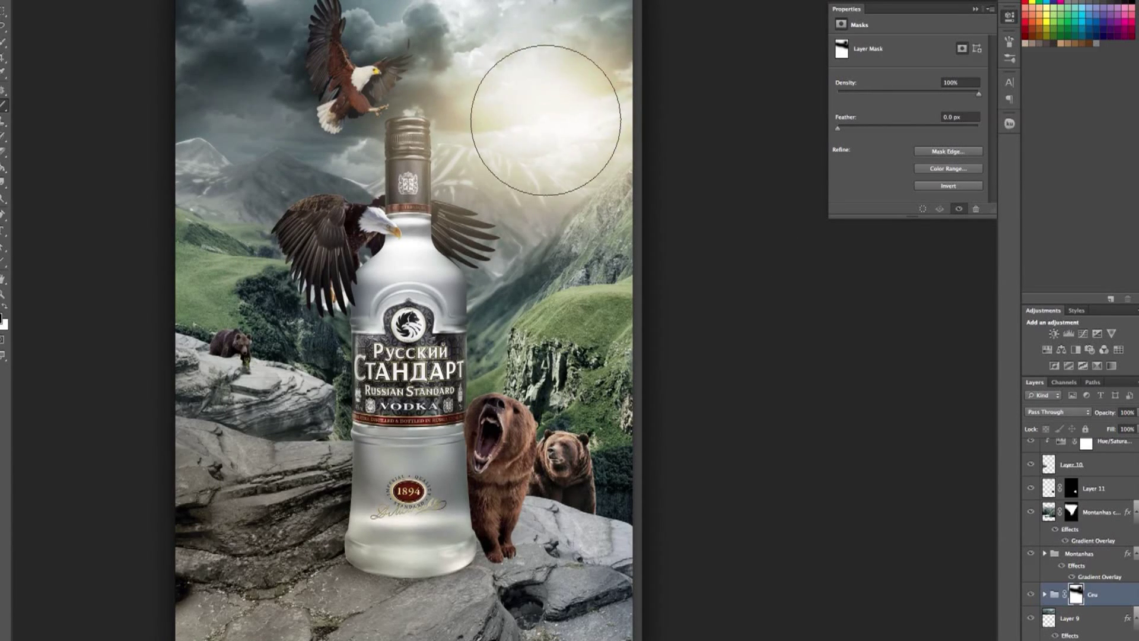
{"action": "scroll", "coordinate": [1079, 534], "scroll_direction": "up", "scroll_amount": 2}
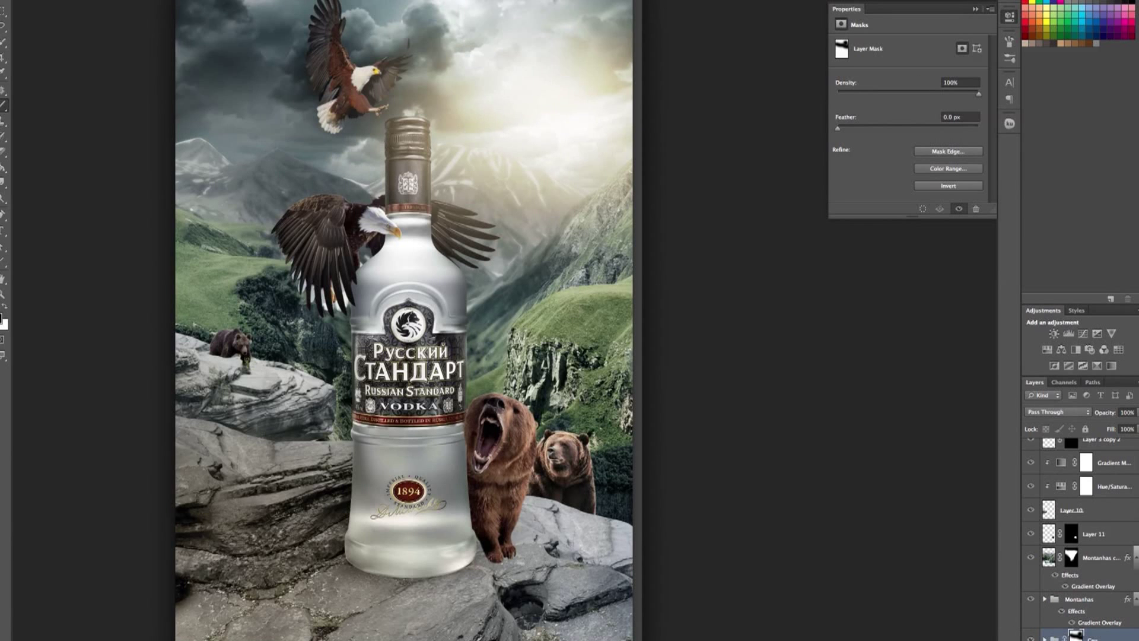
{"action": "scroll", "coordinate": [1136, 615], "scroll_direction": "up", "scroll_amount": 2}
{"action": "key", "text": "ctrl+g"}
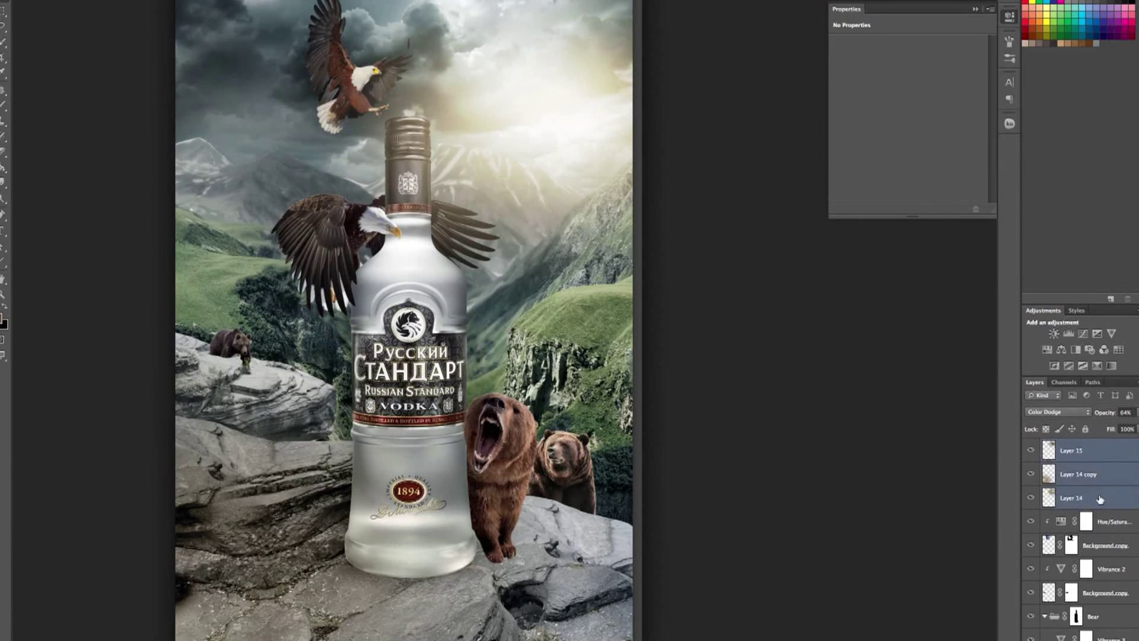
Scale Layer 15's bright glow and put it back into the Sol group.
{"action": "left_click", "coordinate": [1045, 449]}
{"action": "left_click", "coordinate": [1080, 463]}
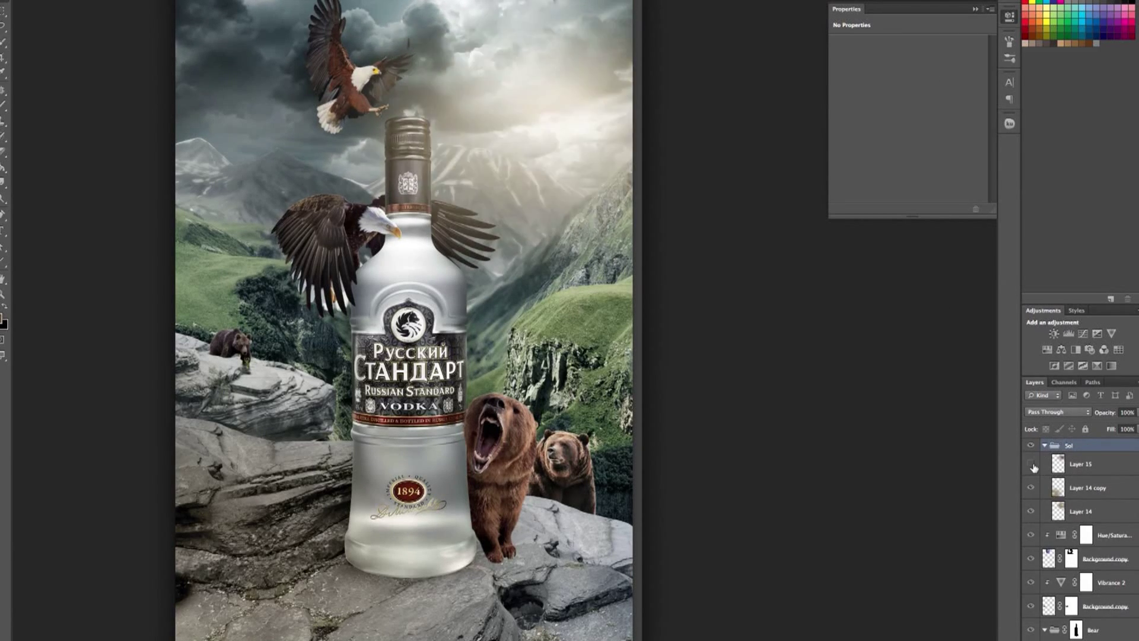
{"action": "key", "text": "ctrl+t"}
{"action": "key", "text": "Return"}
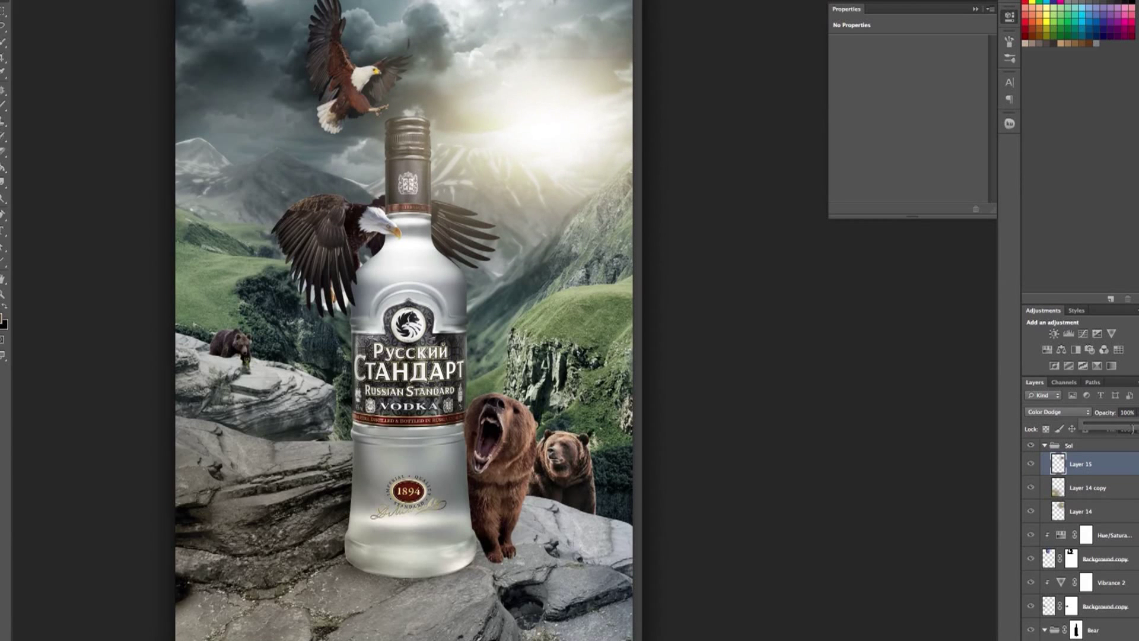
{"action": "left_click_drag", "start_coordinate": [1111, 469], "coordinate": [1092, 472]}
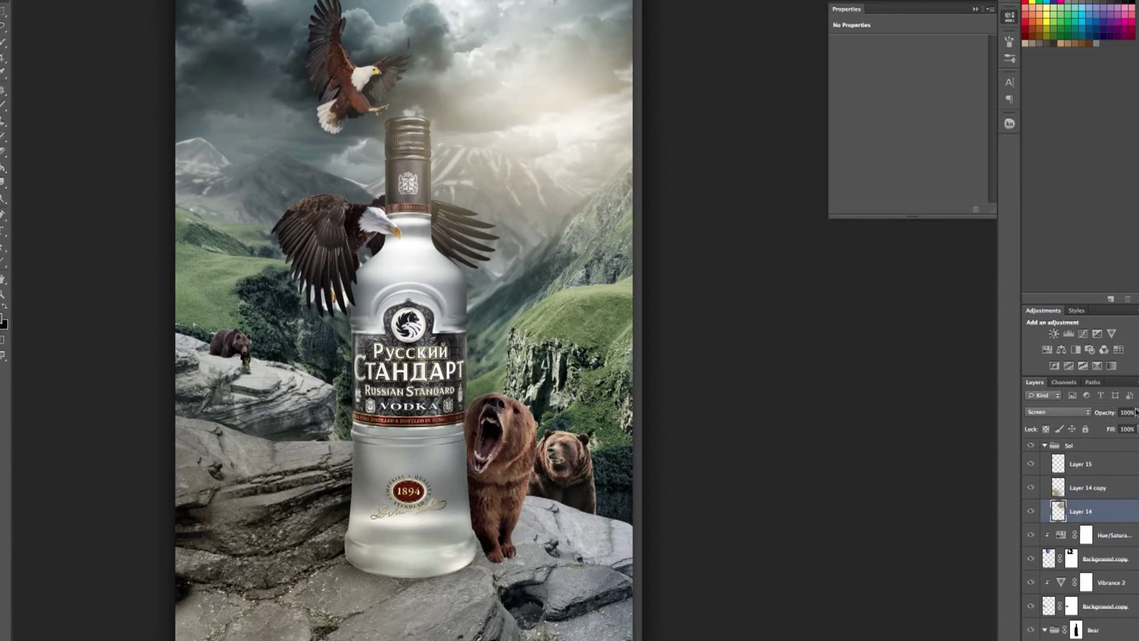
Try a green-yellow Hue/Saturation adjustment on Layer 15, then remove it and revert the blending.
{"action": "left_click", "coordinate": [554, 98]}
{"action": "right_click", "coordinate": [558, 116]}
{"action": "key", "text": "Escape"}
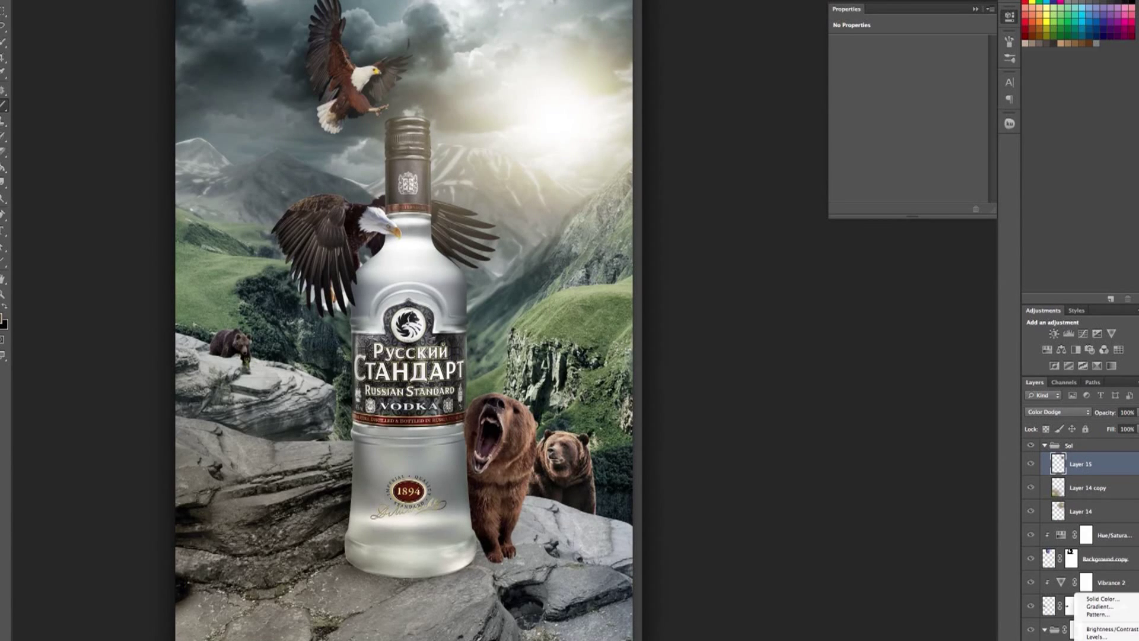
{"action": "left_click", "coordinate": [1097, 599]}
{"action": "left_click_drag", "start_coordinate": [909, 85], "coordinate": [929, 84]}
{"action": "key", "text": "Delete"}
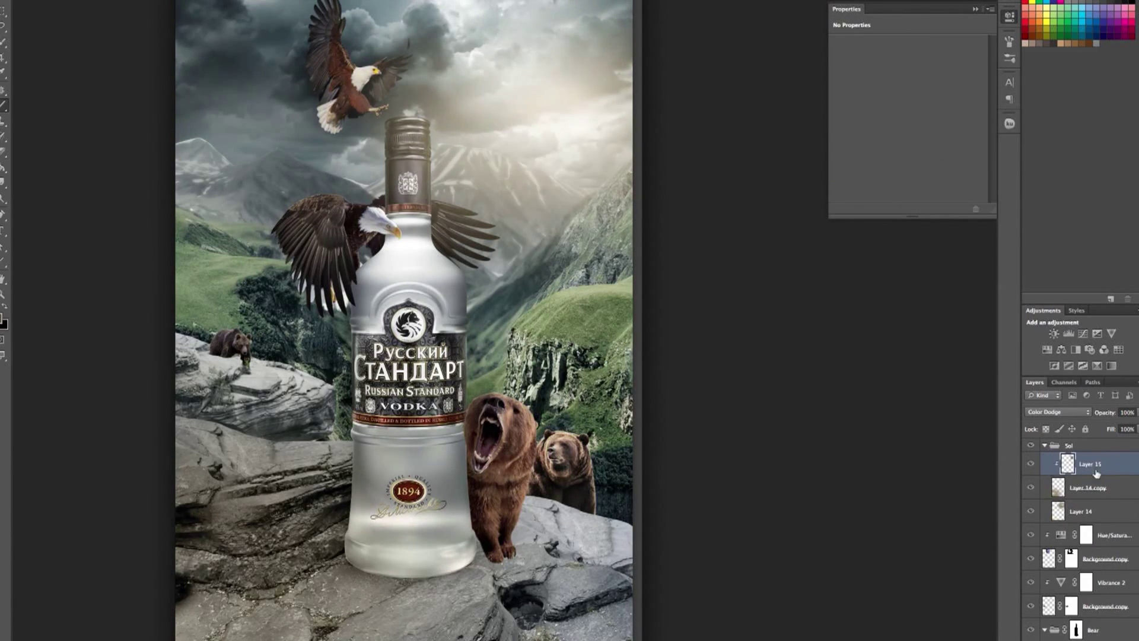
{"action": "key", "text": "ctrl+alt+z"}
{"action": "key", "text": "ctrl+alt+z"}
{"action": "key", "text": "ctrl+alt+z"}
{"action": "key", "text": "ctrl+alt+z"}
Set the light layer to Color Dodge and choose a new foreground painting colour.
{"action": "left_click", "coordinate": [1049, 411]}
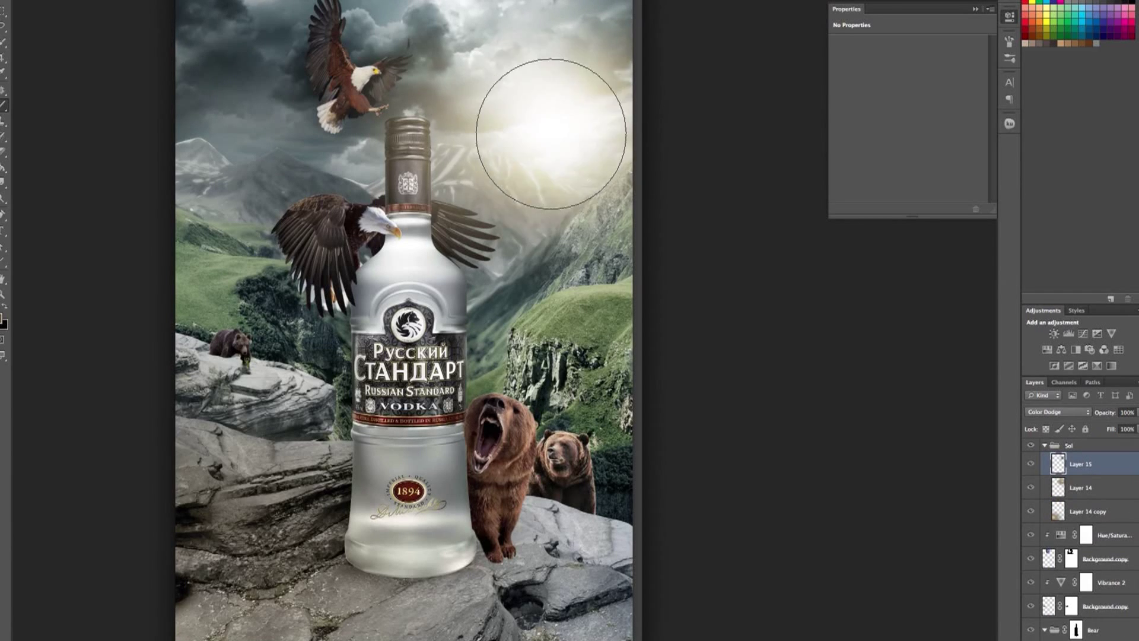
{"action": "left_click", "coordinate": [4, 321]}
{"action": "left_click", "coordinate": [924, 222]}
{"action": "left_click", "coordinate": [924, 224]}
{"action": "right_click", "coordinate": [575, 177]}
{"action": "key", "text": "Escape"}
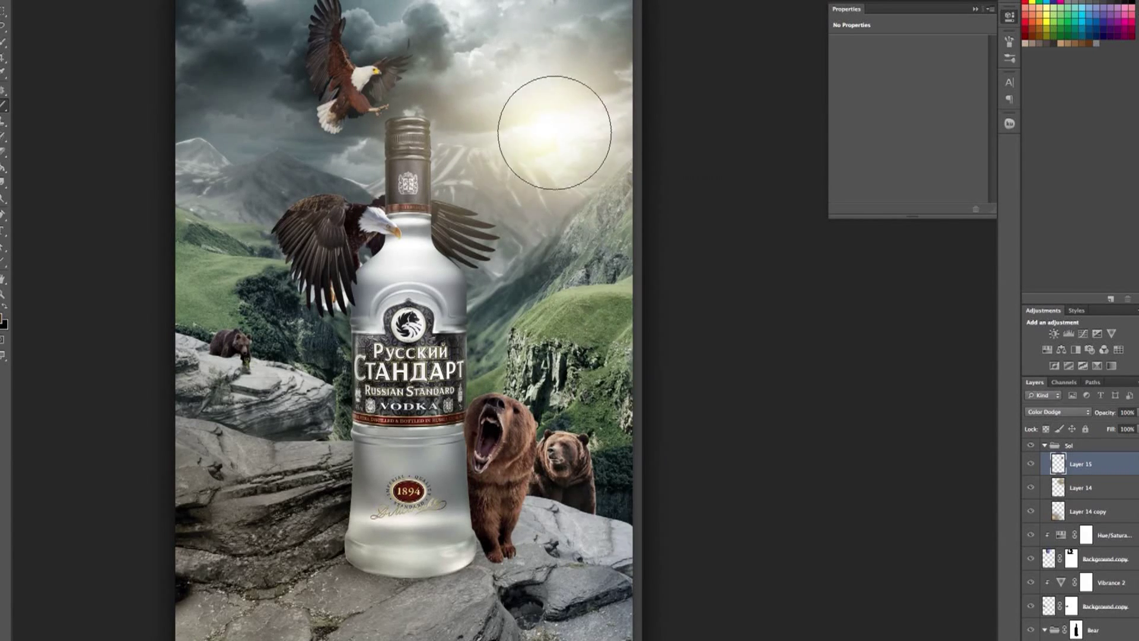
{"action": "left_click", "coordinate": [4, 320]}
{"action": "key", "text": "Return"}
{"action": "right_click", "coordinate": [555, 119]}
{"action": "key", "text": "Escape"}
{"action": "left_click", "coordinate": [4, 320]}
{"action": "key", "text": "Return"}
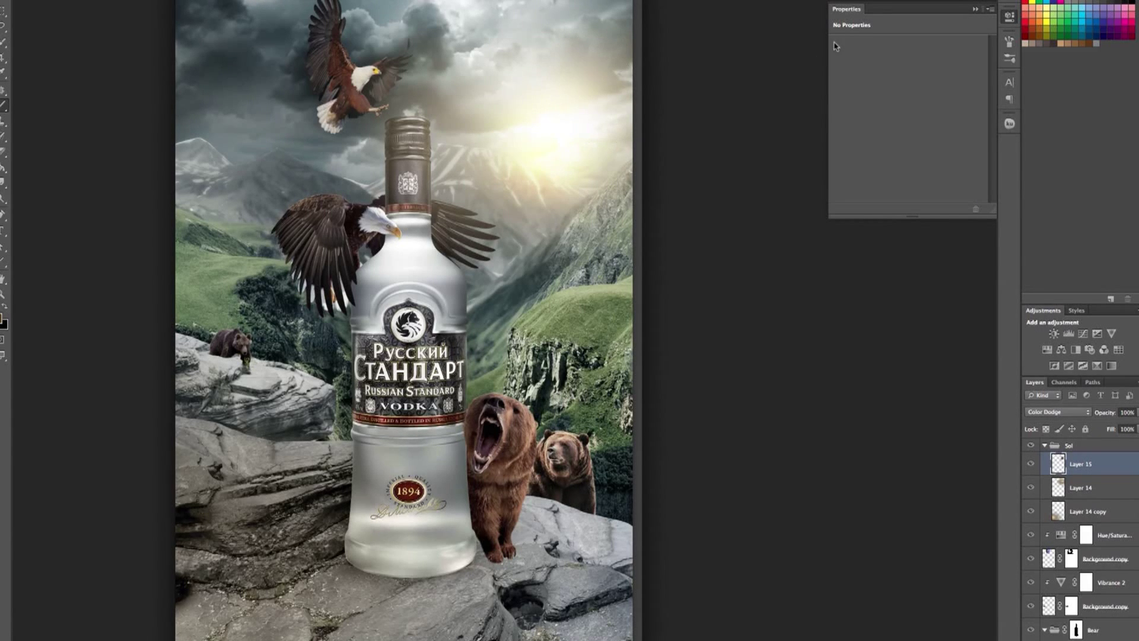
Create Layer 16 in Color Dodge and brush large soft glow into the sky around the sun.
{"action": "key", "text": "ctrl+shift+alt+n"}
{"action": "key", "text": "shift+alt+b"}
{"action": "right_click", "coordinate": [485, 406]}
{"action": "key", "text": "Return"}
{"action": "left_click", "coordinate": [195, 617]}
{"action": "key", "text": "ctrl+alt+z"}
{"action": "key", "text": "ctrl+alt+z"}
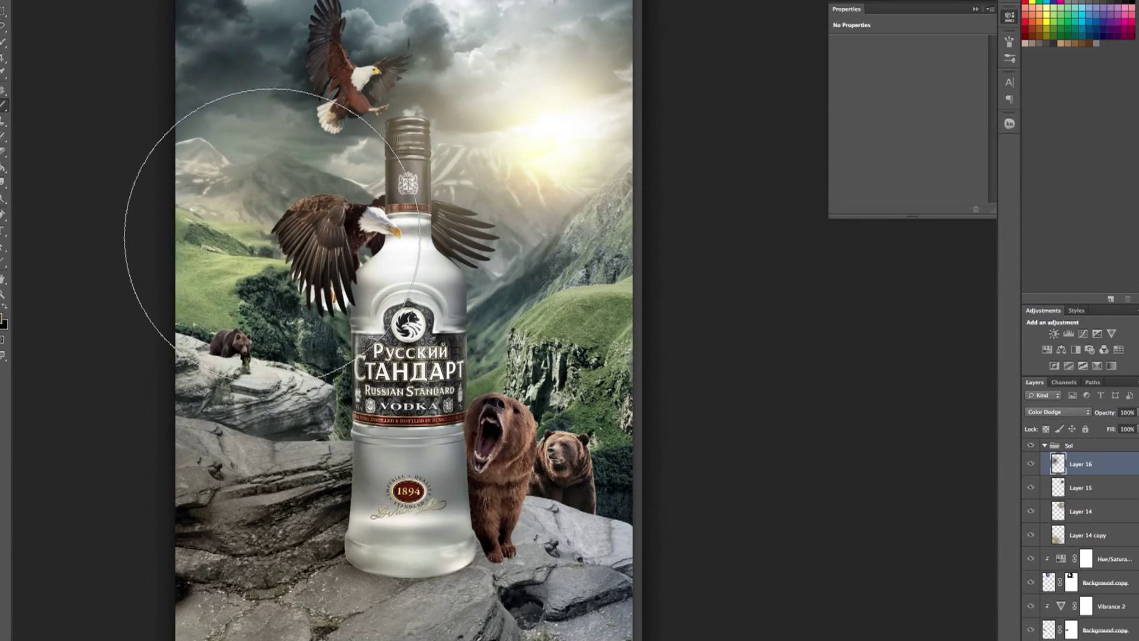
{"action": "left_click_drag", "start_coordinate": [216, 229], "coordinate": [522, 280]}
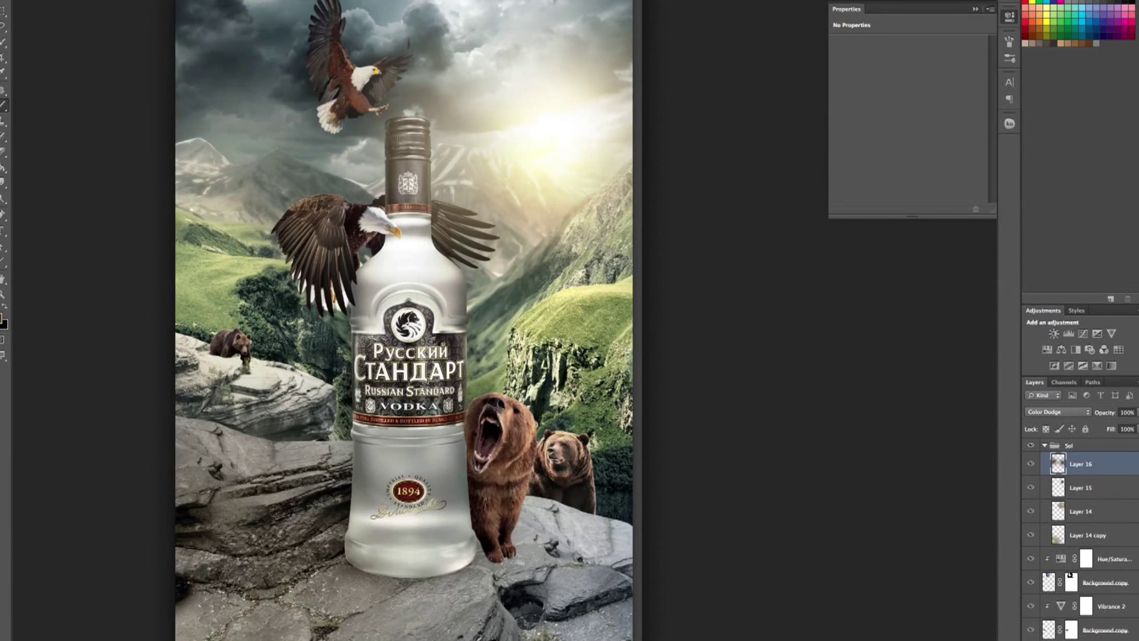
Mask Layer 16 and paint out its glow over the left mountains, eagle wing and right slope.
{"action": "key", "text": "ctrl+alt+m"}
{"action": "scroll", "coordinate": [220, 278], "scroll_direction": "up", "scroll_amount": 2}
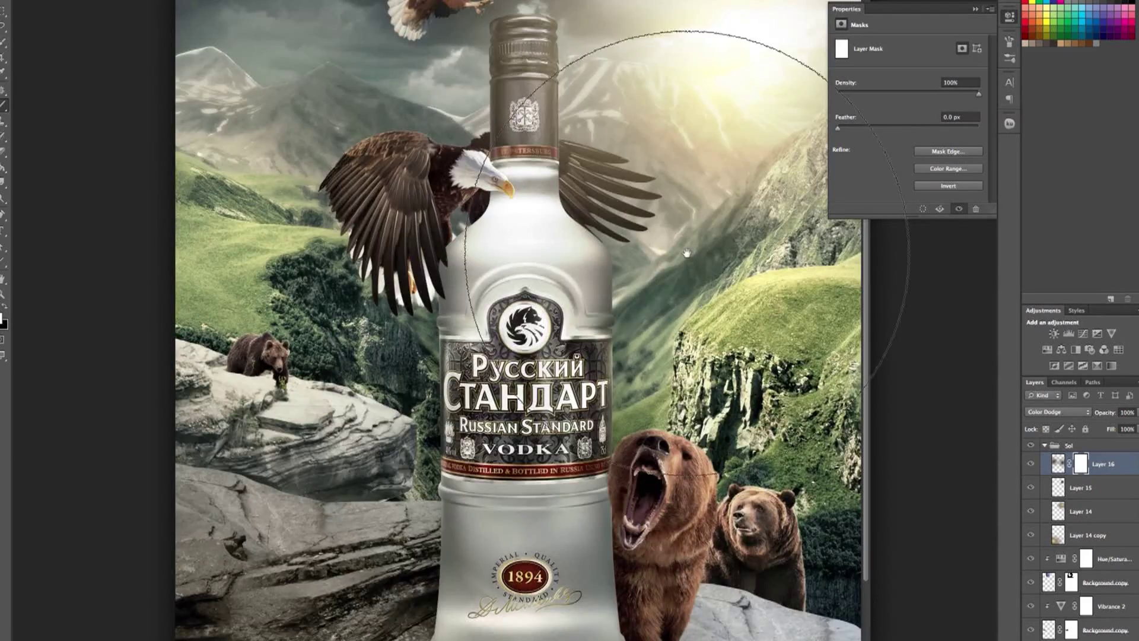
{"action": "scroll", "coordinate": [220, 279], "scroll_direction": "up", "scroll_amount": 3}
{"action": "right_click", "coordinate": [356, 237]}
{"action": "key", "text": "Return"}
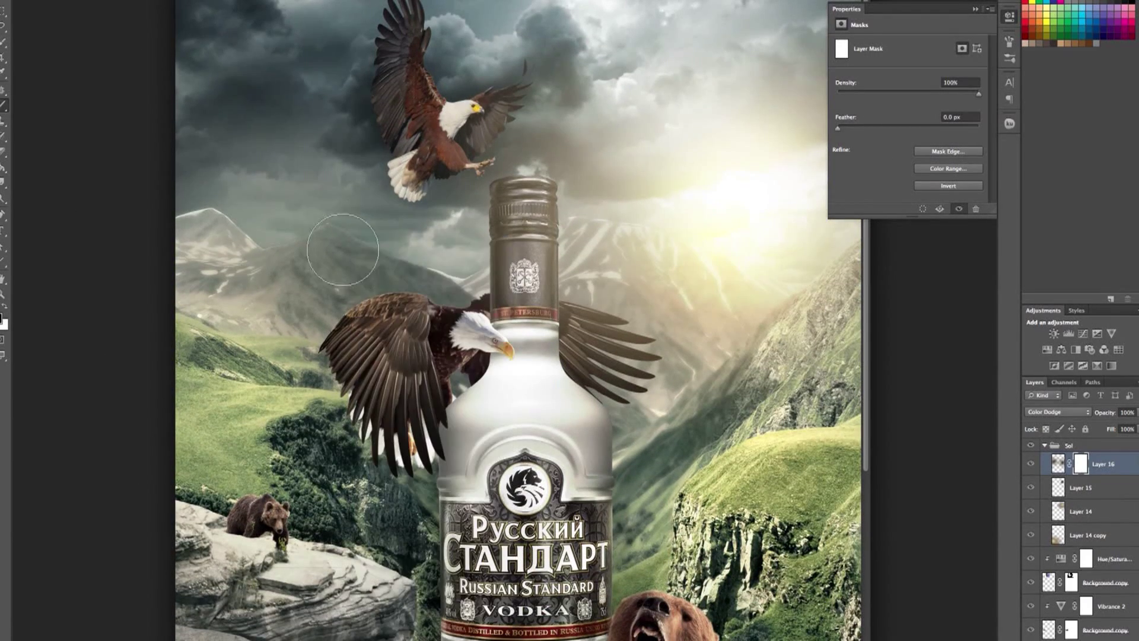
{"action": "mouse_move", "coordinate": [284, 321]}
{"action": "left_mouse_down"}
{"action": "mouse_move", "coordinate": [418, 439]}
{"action": "mouse_move", "coordinate": [157, 438]}
{"action": "mouse_move", "coordinate": [467, 490]}
{"action": "left_mouse_up"}
{"action": "key", "text": "bracketleft"}
{"action": "key", "text": "bracketleft"}
{"action": "left_click_drag", "start_coordinate": [721, 402], "coordinate": [818, 385]}
{"action": "left_click_drag", "start_coordinate": [800, 395], "coordinate": [827, 400]}
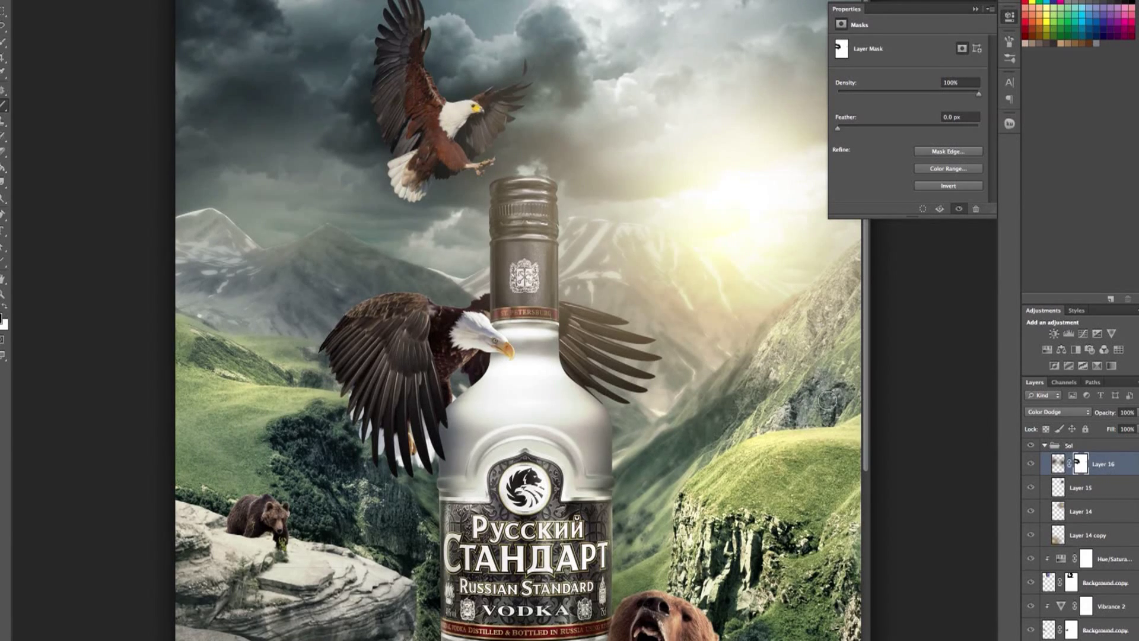
Hide the glow on the cliff near the bear and the mountains left of the bottle.
{"action": "right_click", "coordinate": [731, 516]}
{"action": "key", "text": "Escape"}
{"action": "scroll", "coordinate": [860, 475], "scroll_direction": "down", "scroll_amount": 1}
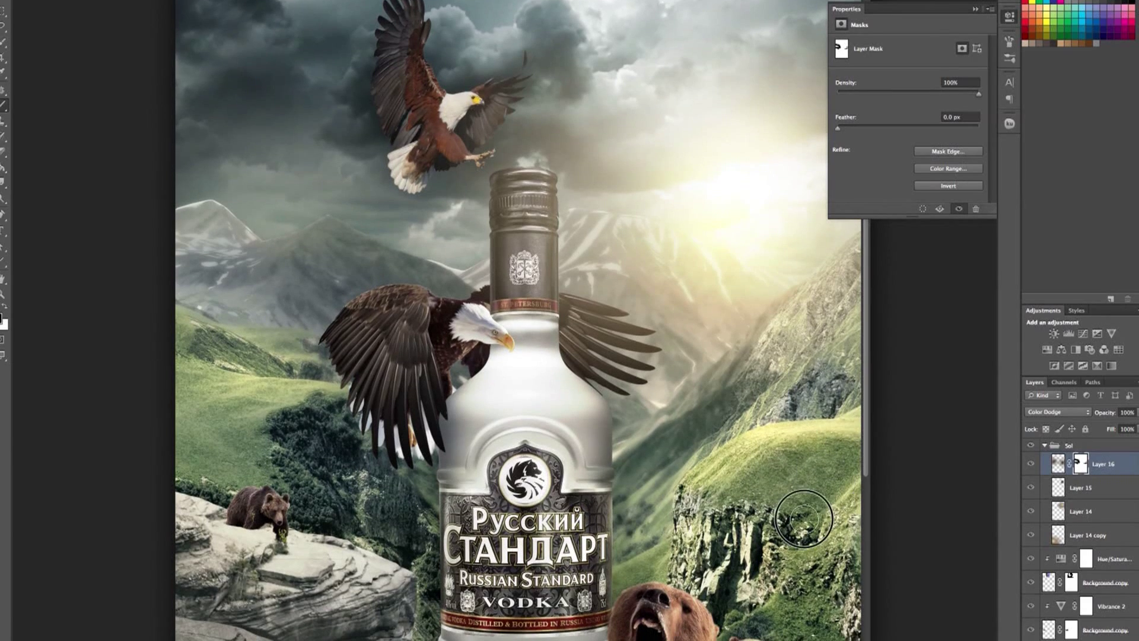
{"action": "left_click_drag", "start_coordinate": [855, 552], "coordinate": [741, 600]}
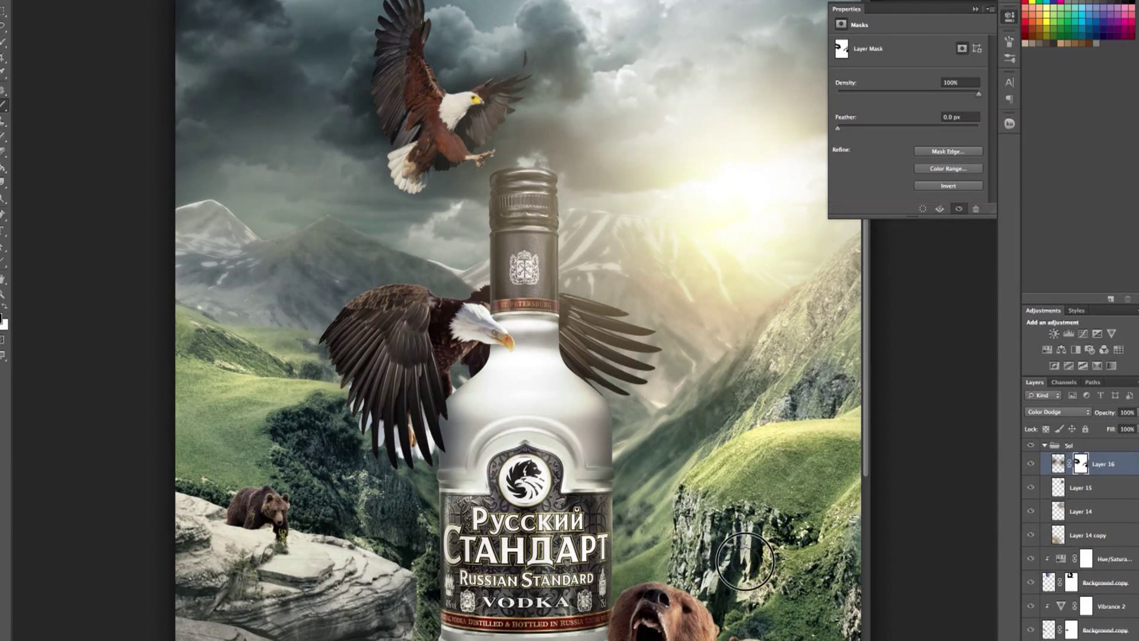
{"action": "left_click_drag", "start_coordinate": [452, 246], "coordinate": [345, 217]}
{"action": "right_click", "coordinate": [346, 216]}
{"action": "key", "text": "Escape"}
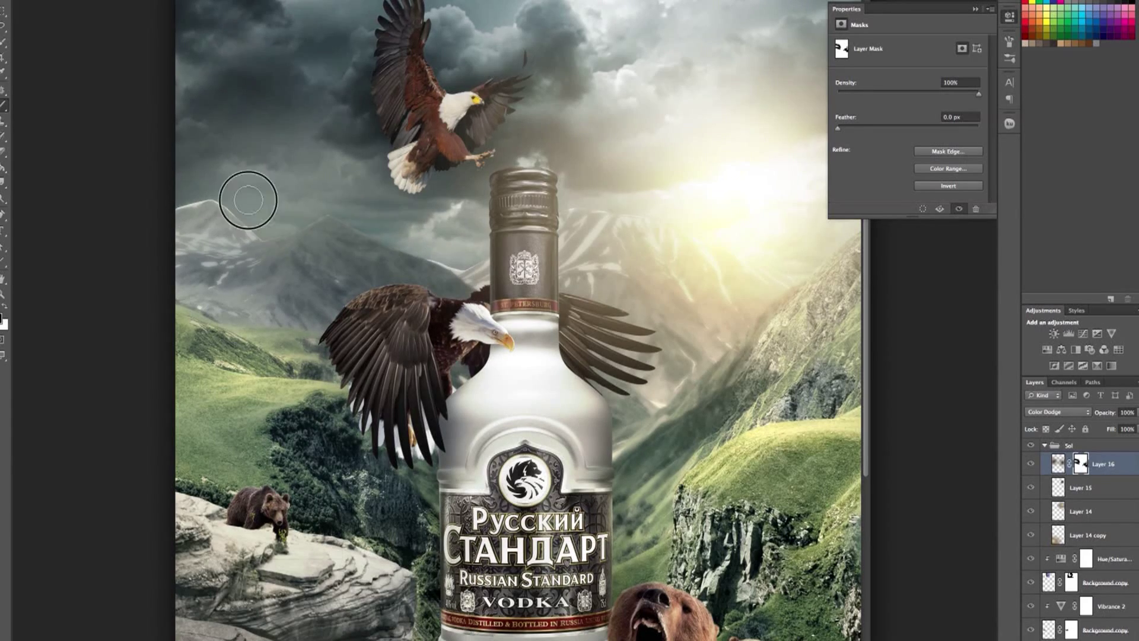
Compare the image with and without Layers 16 and 14, then move Layer 14 copy's mask onto Layer 14.
{"action": "key", "text": "ctrl+0"}
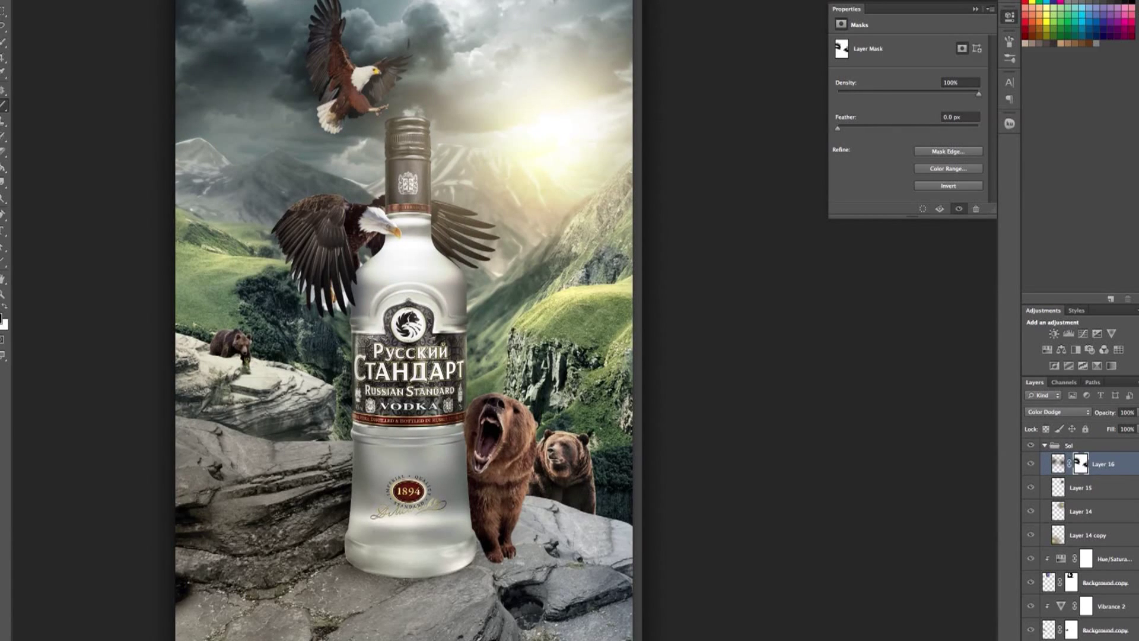
{"action": "left_click", "coordinate": [1030, 463]}
{"action": "left_click", "coordinate": [1030, 464]}
{"action": "left_click", "coordinate": [1032, 514]}
{"action": "left_click", "coordinate": [1032, 514]}
{"action": "left_click", "coordinate": [1091, 535]}
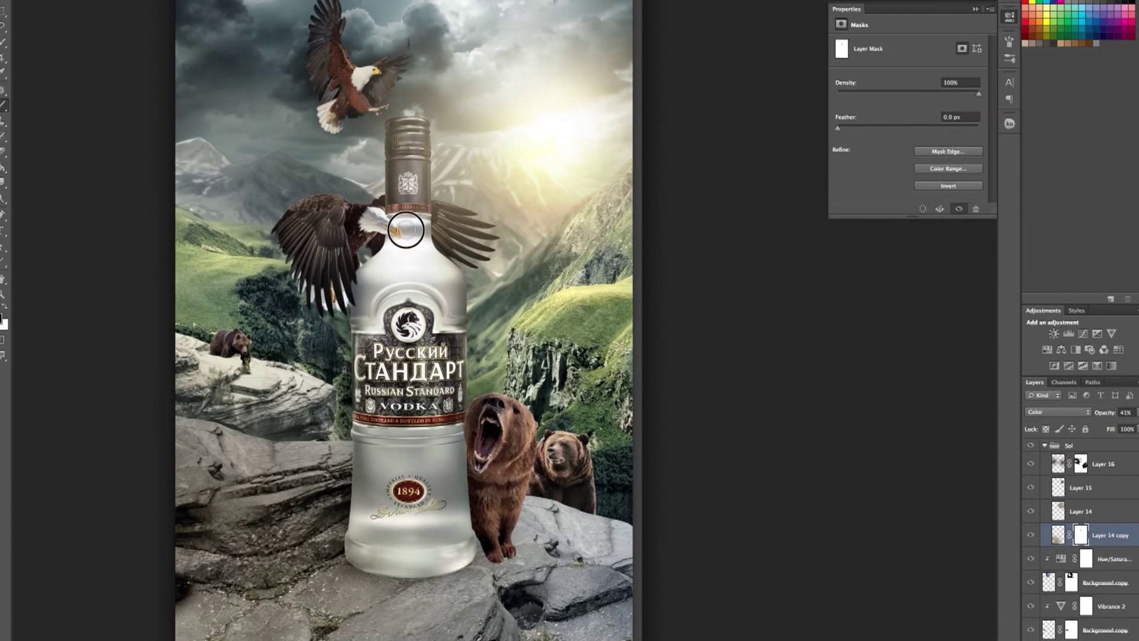
{"action": "left_click_drag", "start_coordinate": [1091, 535], "coordinate": [1081, 512]}
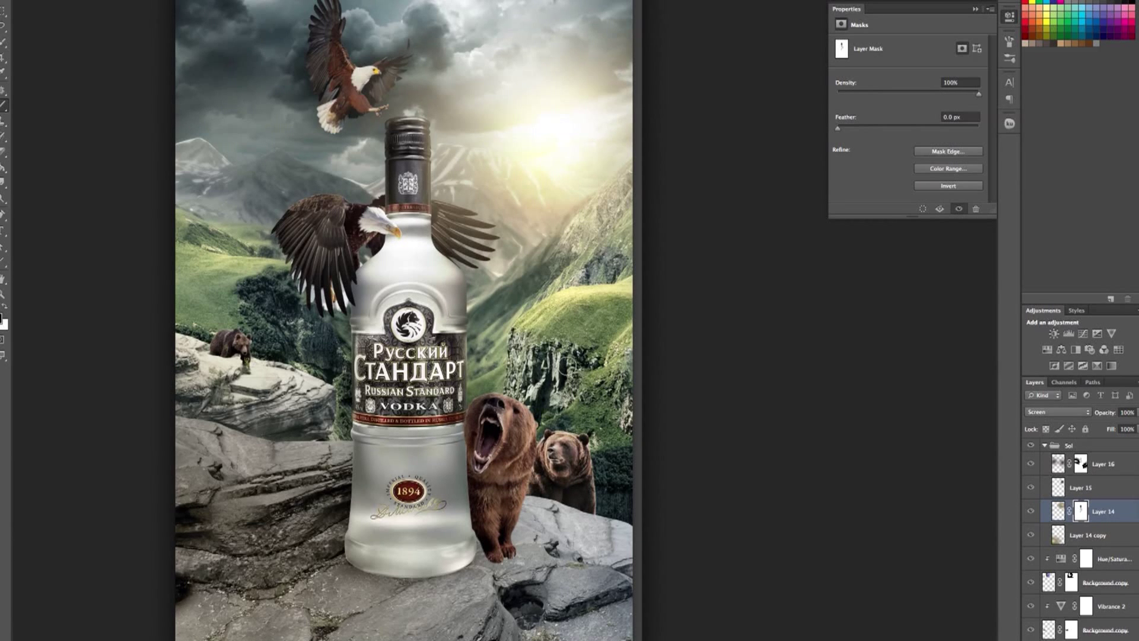
{"action": "scroll", "coordinate": [1092, 534], "scroll_direction": "down", "scroll_amount": 5}
{"action": "scroll", "coordinate": [1113, 570], "scroll_direction": "down", "scroll_amount": 3}
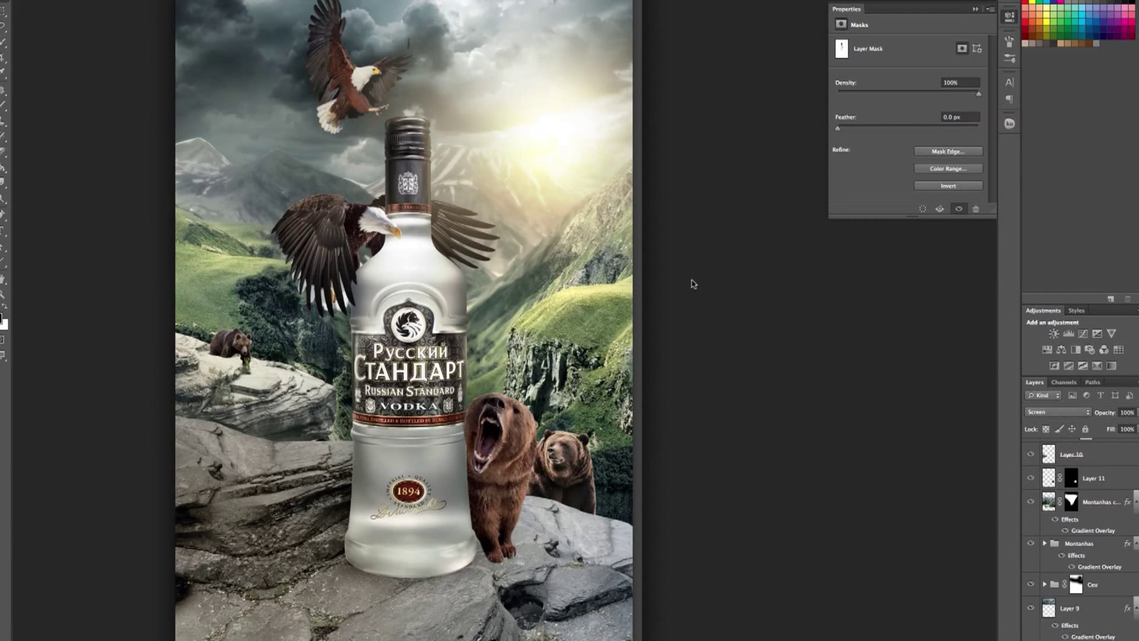
{"action": "key", "text": "ctrl+o"}
Open the cloud image from Material_clouds, then Ctrl+Tab to the layered cut-out clouds document.
{"action": "scroll", "coordinate": [643, 376], "scroll_direction": "down", "scroll_amount": 5}
{"action": "scroll", "coordinate": [822, 333], "scroll_direction": "down", "scroll_amount": 5}
{"action": "scroll", "coordinate": [402, 273], "scroll_direction": "down", "scroll_amount": 5}
{"action": "scroll", "coordinate": [616, 249], "scroll_direction": "down", "scroll_amount": 5}
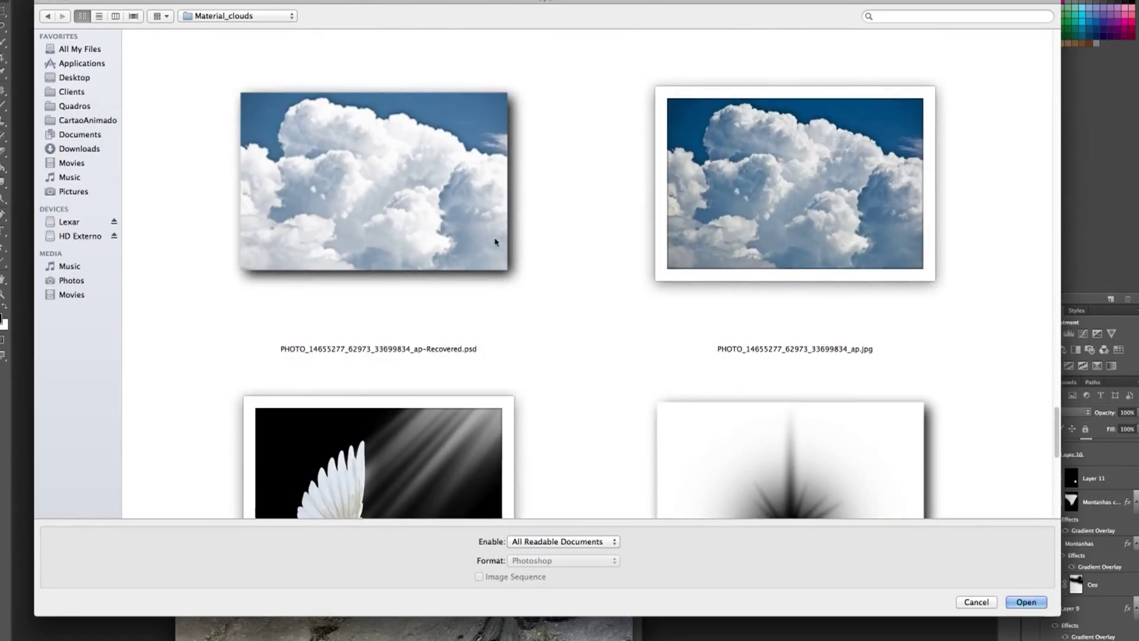
{"action": "scroll", "coordinate": [745, 364], "scroll_direction": "down", "scroll_amount": 5}
{"action": "double_click", "coordinate": [745, 364]}
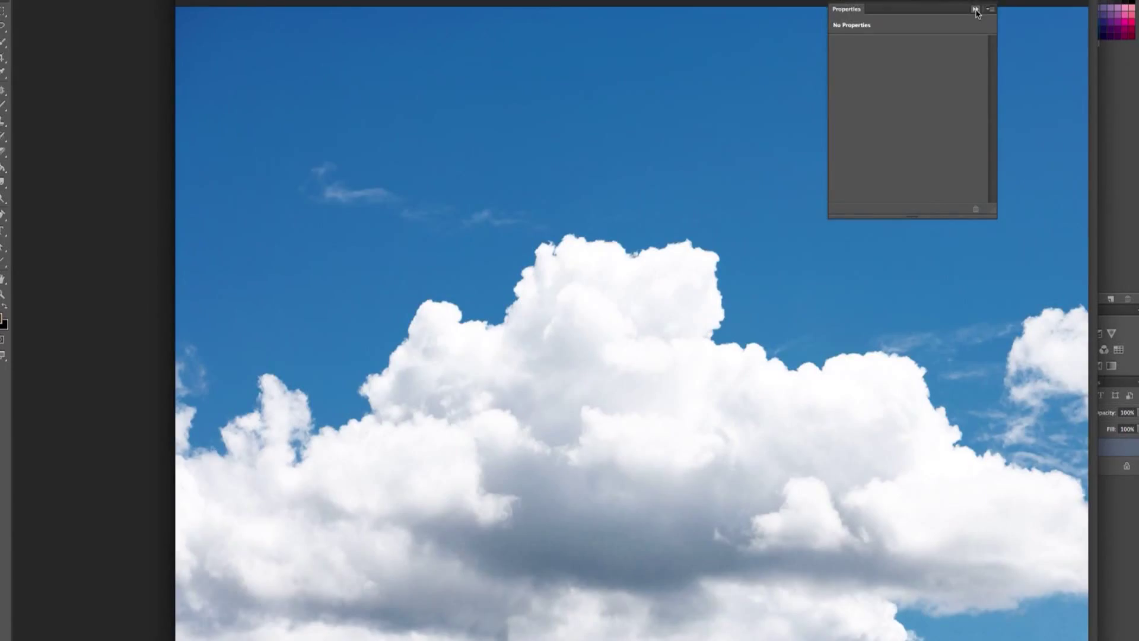
{"action": "key", "text": "ctrl+Tab"}
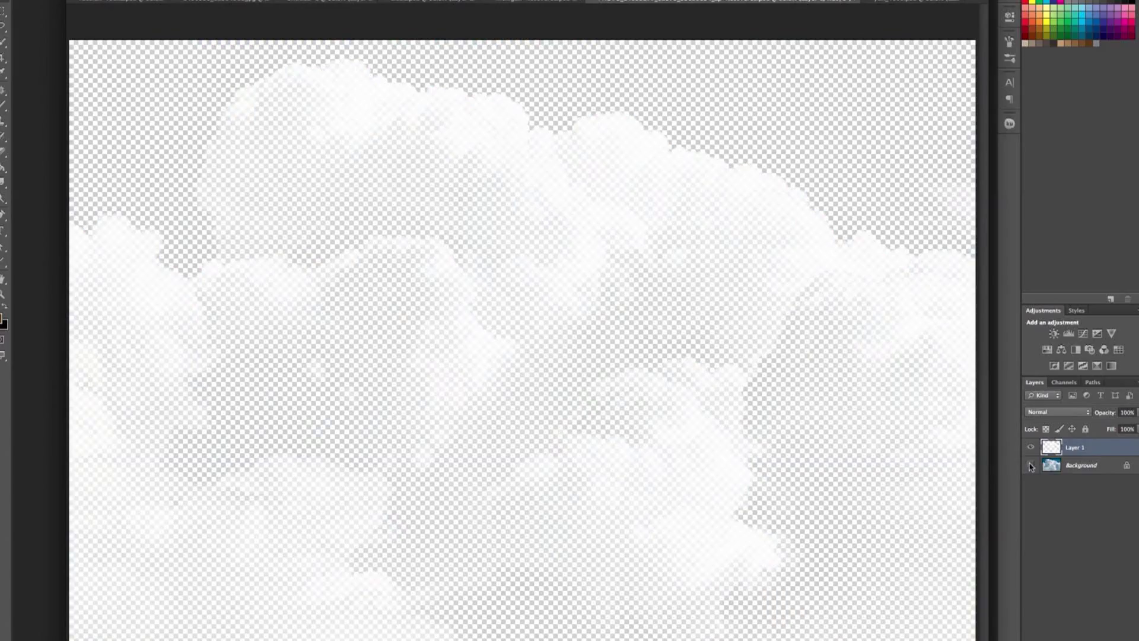
{"action": "key", "text": "ctrl+Tab"}
{"action": "key", "text": "ctrl+Tab"}
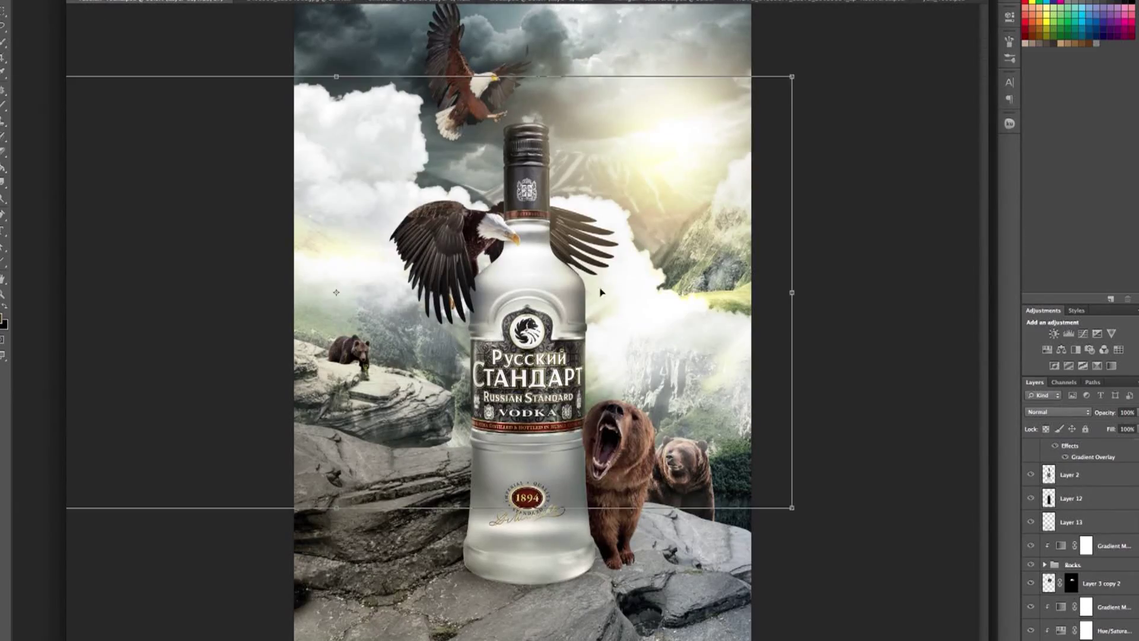
Scale the clouds into the top-left sky, soften their lower edge, and fade them to 59% opacity.
{"action": "left_click_drag", "start_coordinate": [792, 507], "coordinate": [469, 178]}
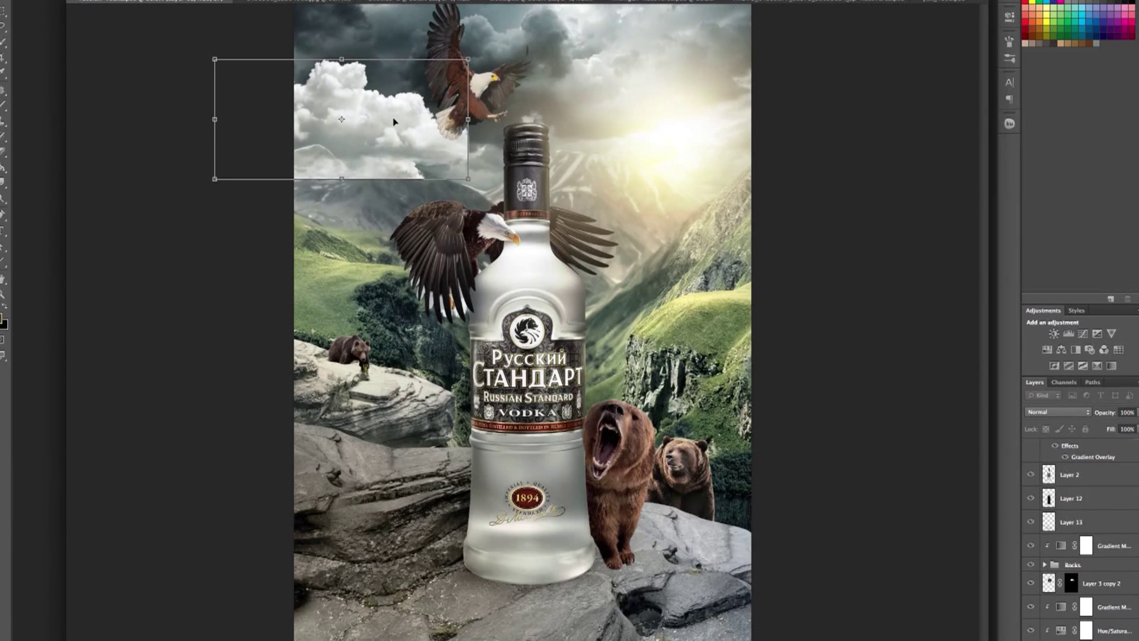
{"action": "mouse_move", "coordinate": [468, 179]}
{"action": "left_mouse_down"}
{"action": "mouse_move", "coordinate": [433, 160]}
{"action": "mouse_move", "coordinate": [421, 200]}
{"action": "mouse_move", "coordinate": [414, 186]}
{"action": "left_mouse_up"}
{"action": "key", "text": "Return"}
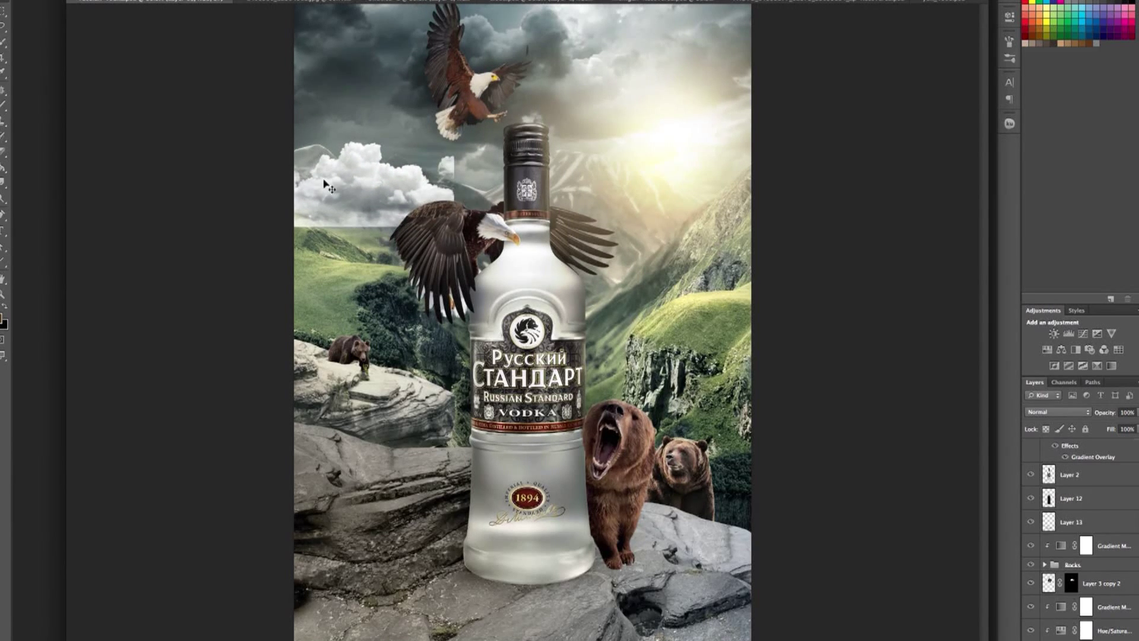
{"action": "left_click_drag", "start_coordinate": [306, 227], "coordinate": [461, 165]}
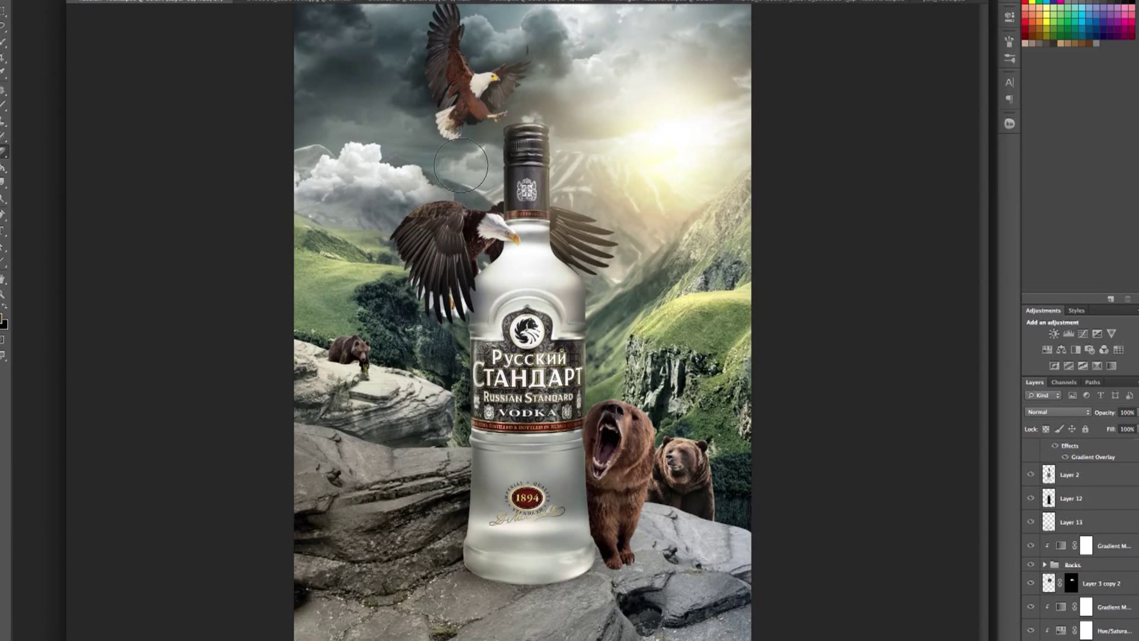
{"action": "left_click_drag", "start_coordinate": [1134, 412], "coordinate": [1119, 424]}
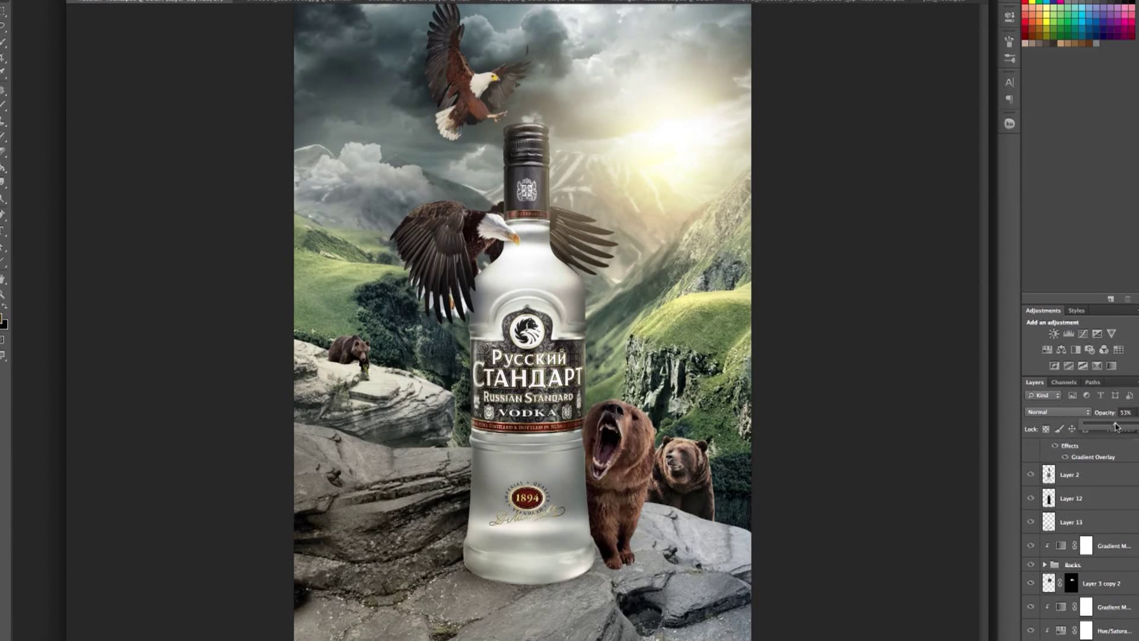
Raise the clouds above the left mountains at 58%, delete the Layer 18 wisp, and marquee the bottle base.
{"action": "left_click", "coordinate": [388, 281]}
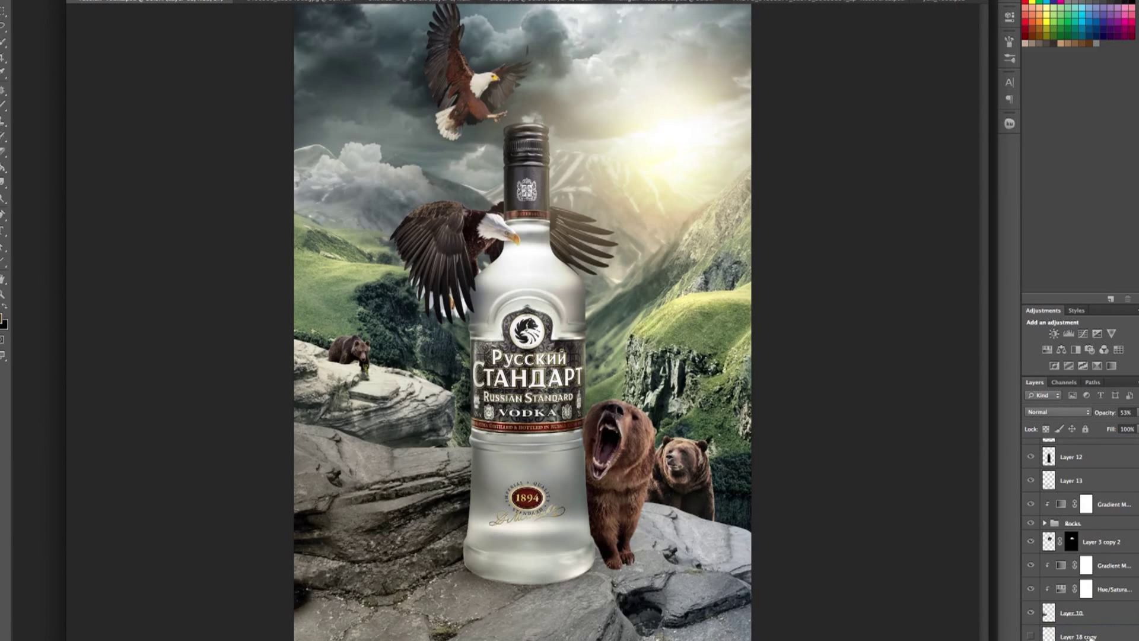
{"action": "left_click", "coordinate": [389, 222]}
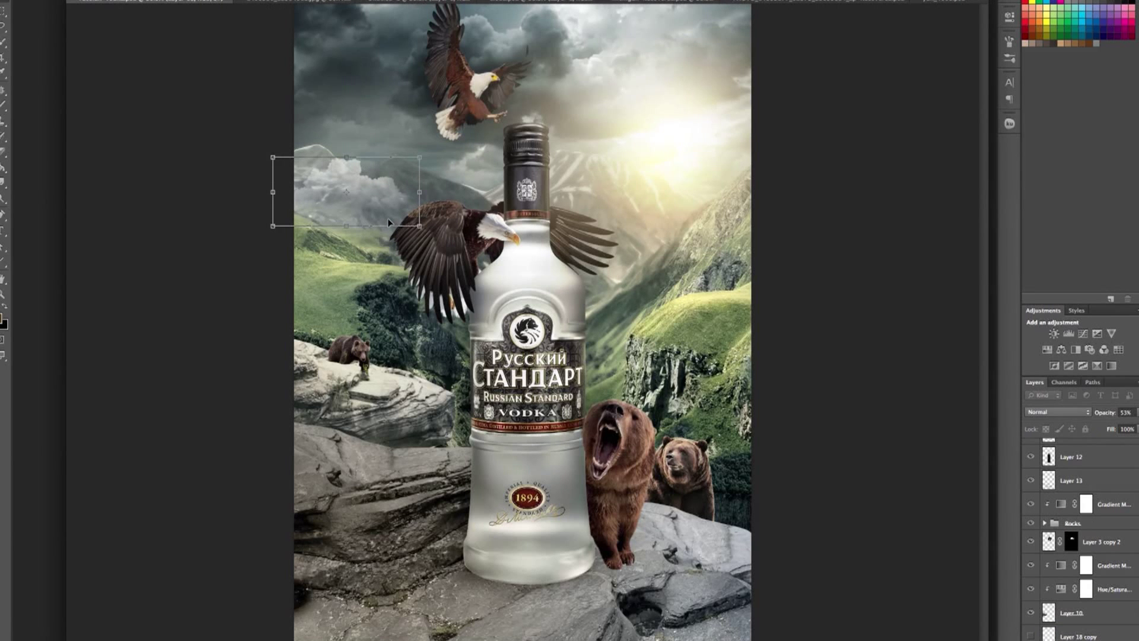
{"action": "left_click_drag", "start_coordinate": [389, 222], "coordinate": [385, 210]}
{"action": "left_click_drag", "start_coordinate": [1135, 412], "coordinate": [1118, 423]}
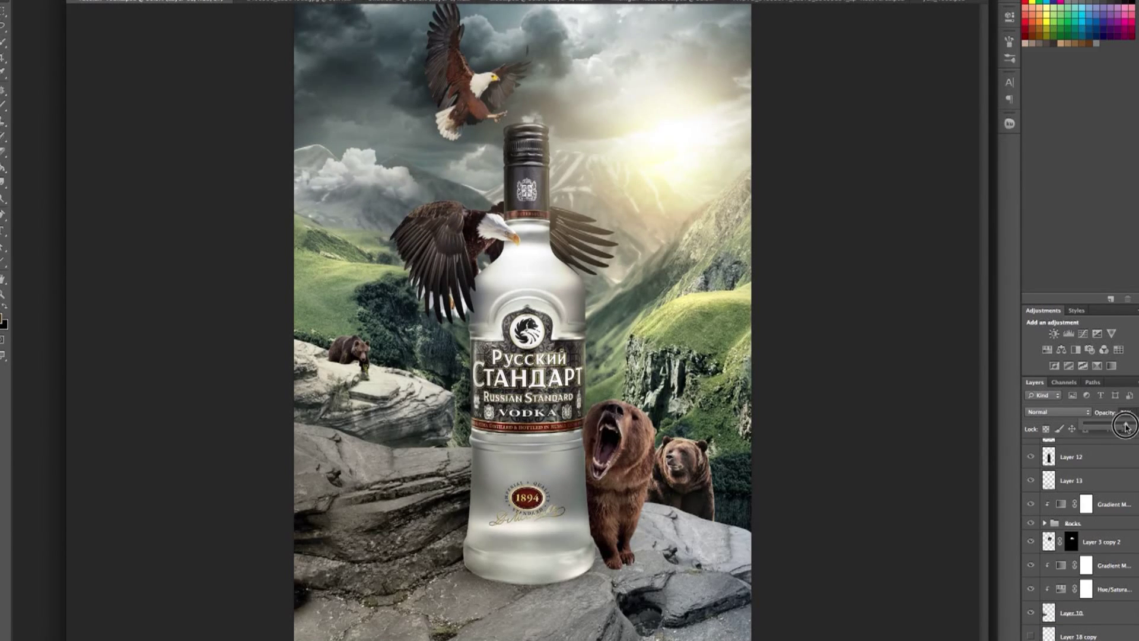
{"action": "mouse_move", "coordinate": [467, 210]}
{"action": "left_mouse_down"}
{"action": "mouse_move", "coordinate": [550, 196]}
{"action": "mouse_move", "coordinate": [724, 198]}
{"action": "left_mouse_up"}
{"action": "left_click_drag", "start_coordinate": [684, 240], "coordinate": [687, 251]}
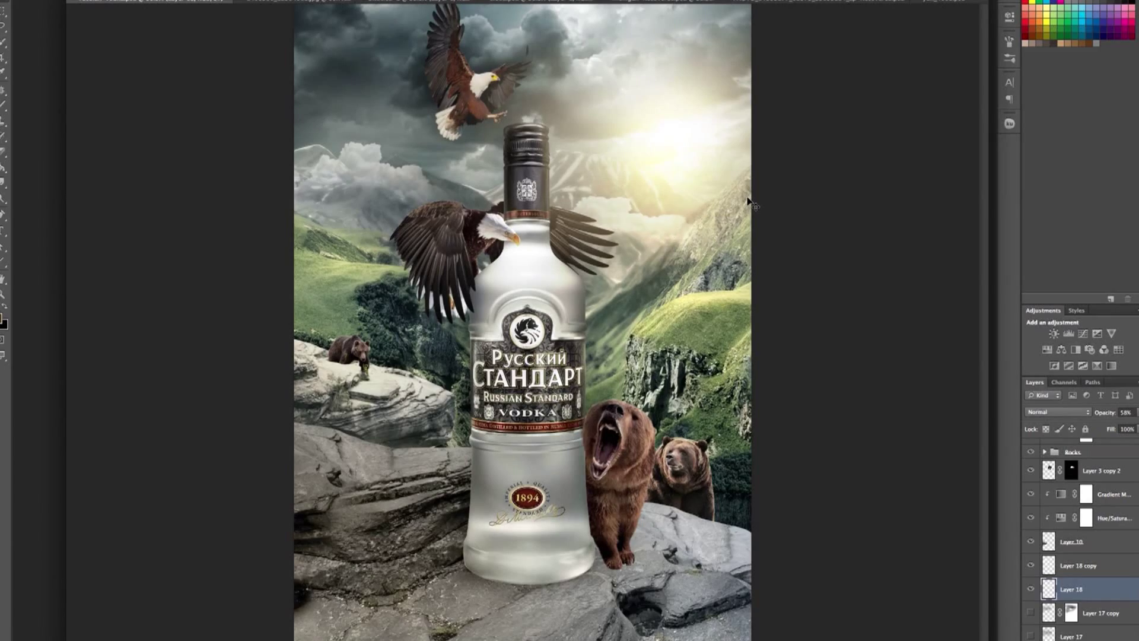
{"action": "key", "text": "Delete"}
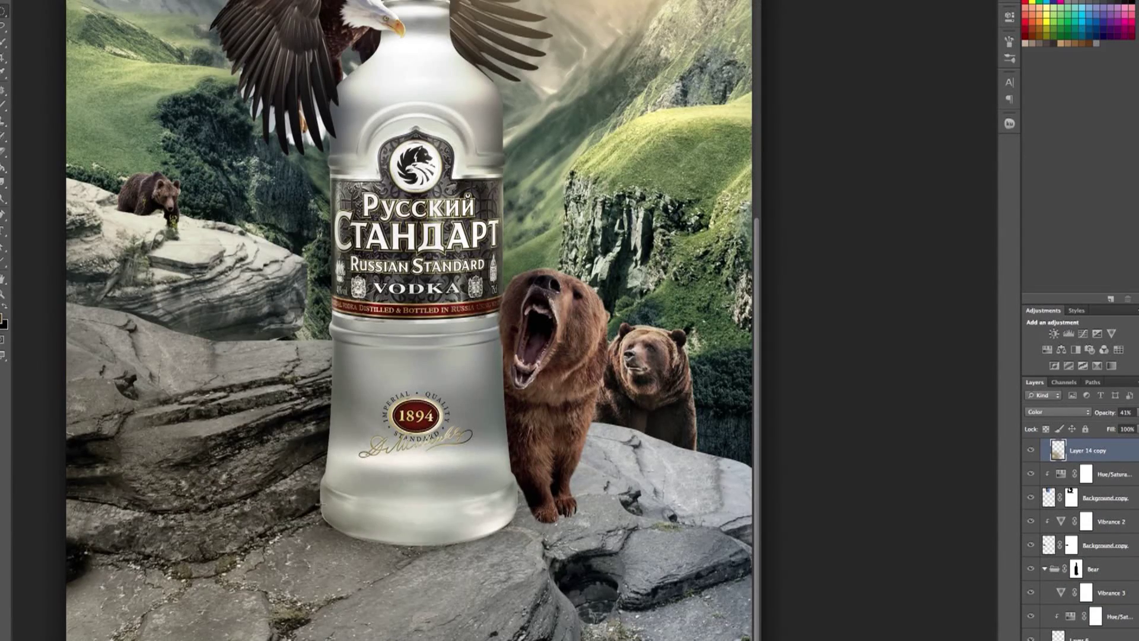
{"action": "left_click_drag", "start_coordinate": [518, 546], "coordinate": [317, 504]}
{"action": "scroll", "coordinate": [1086, 564], "scroll_direction": "down", "scroll_amount": 10}
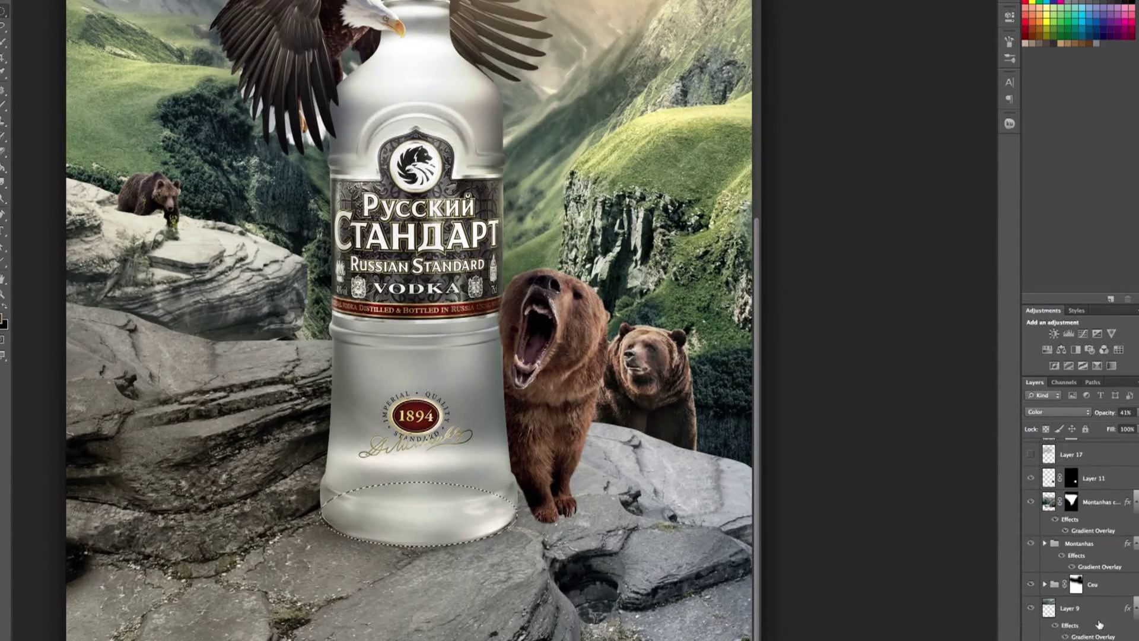
Make a shadow layer above Layer 12, blur it about 3.1 px, and lower its opacity.
{"action": "left_click", "coordinate": [1074, 548]}
{"action": "left_click", "coordinate": [1081, 571]}
{"action": "key", "text": "ctrl+alt+shift+n"}
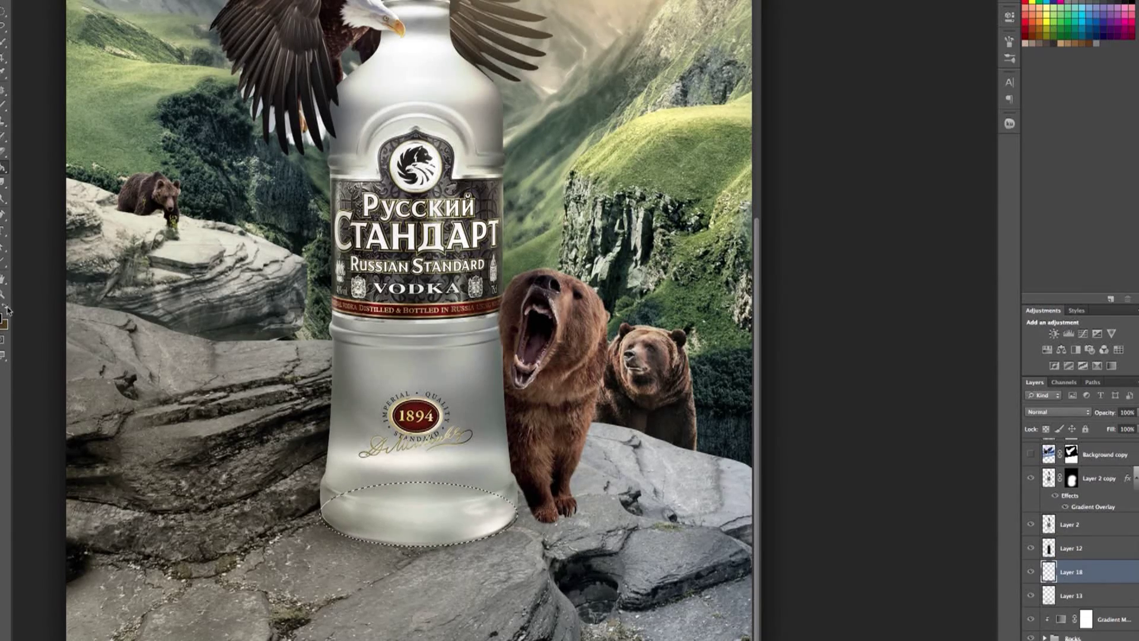
{"action": "left_click", "coordinate": [410, 157]}
{"action": "left_click_drag", "start_coordinate": [771, 374], "coordinate": [760, 374]}
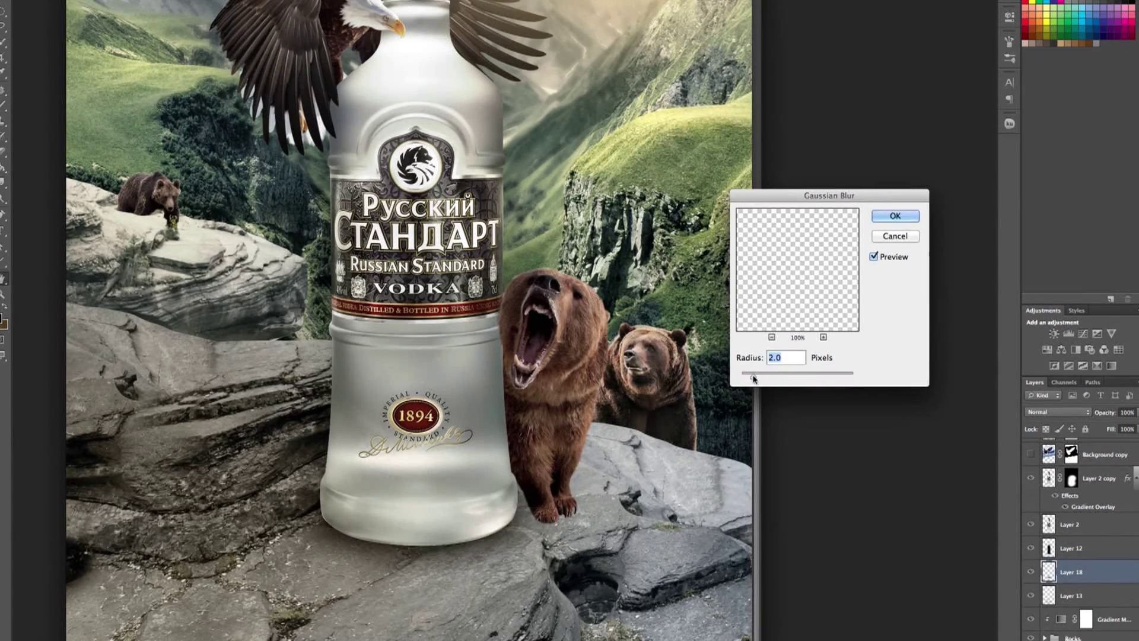
{"action": "left_click", "coordinate": [912, 223]}
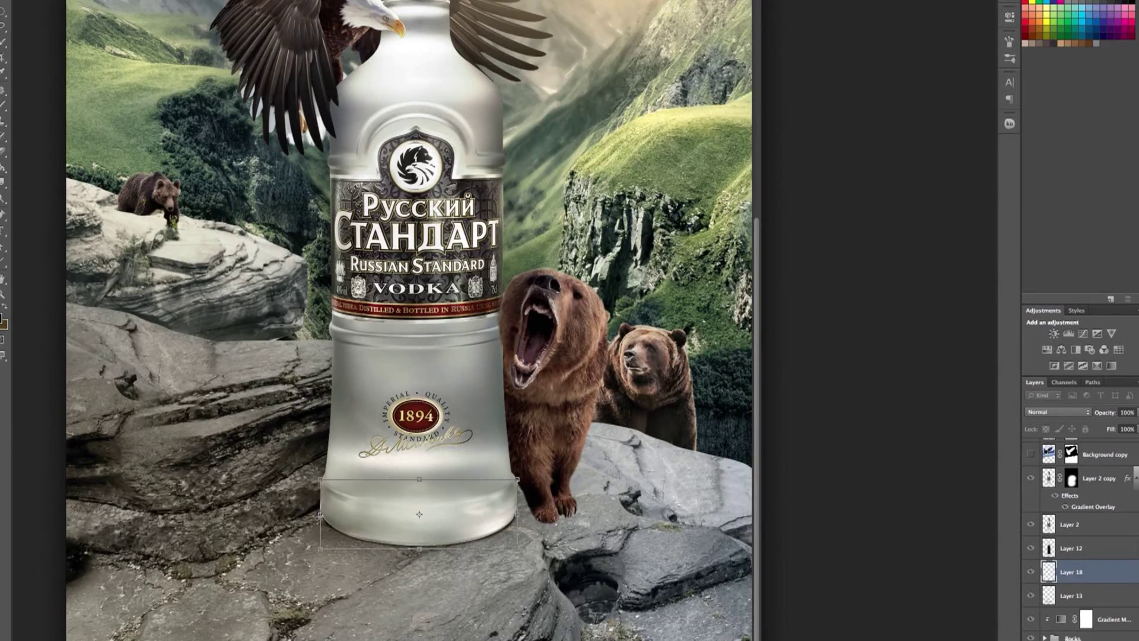
{"action": "left_click", "coordinate": [1127, 425]}
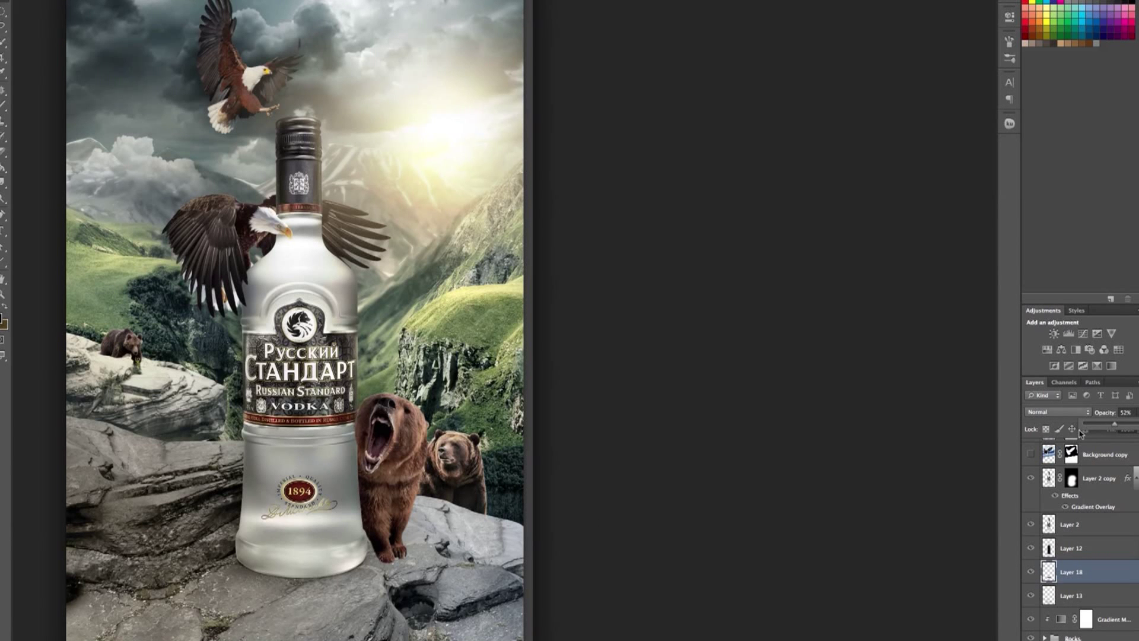
On Layer 13, paint dark shading with a small soft brush on the rock beside the right bear.
{"action": "left_click", "coordinate": [1069, 596]}
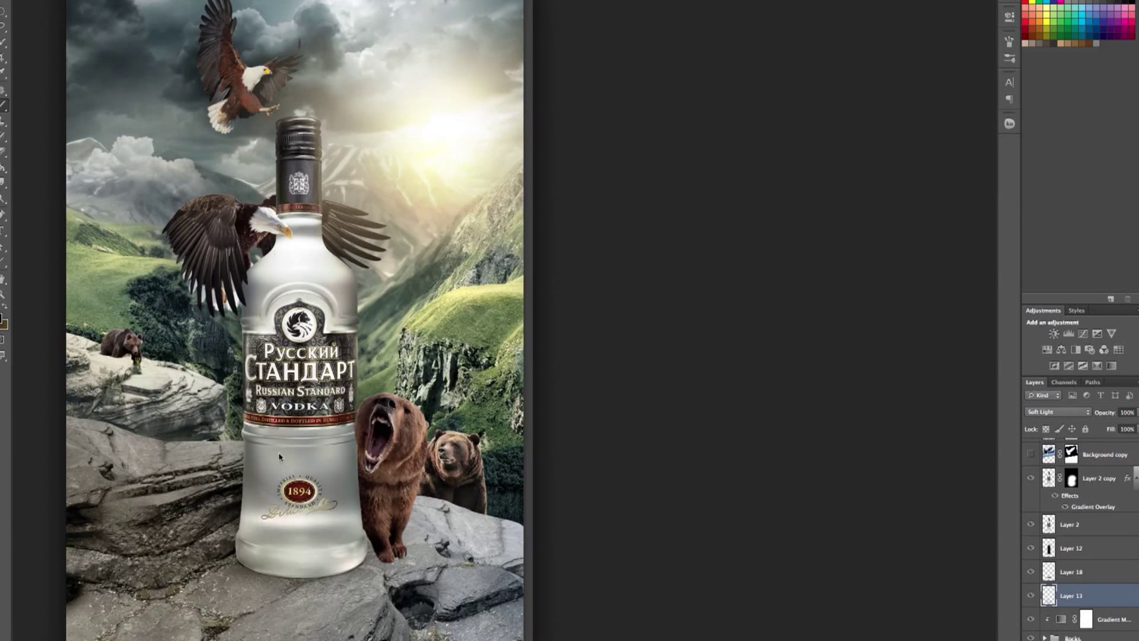
{"action": "right_click", "coordinate": [332, 373]}
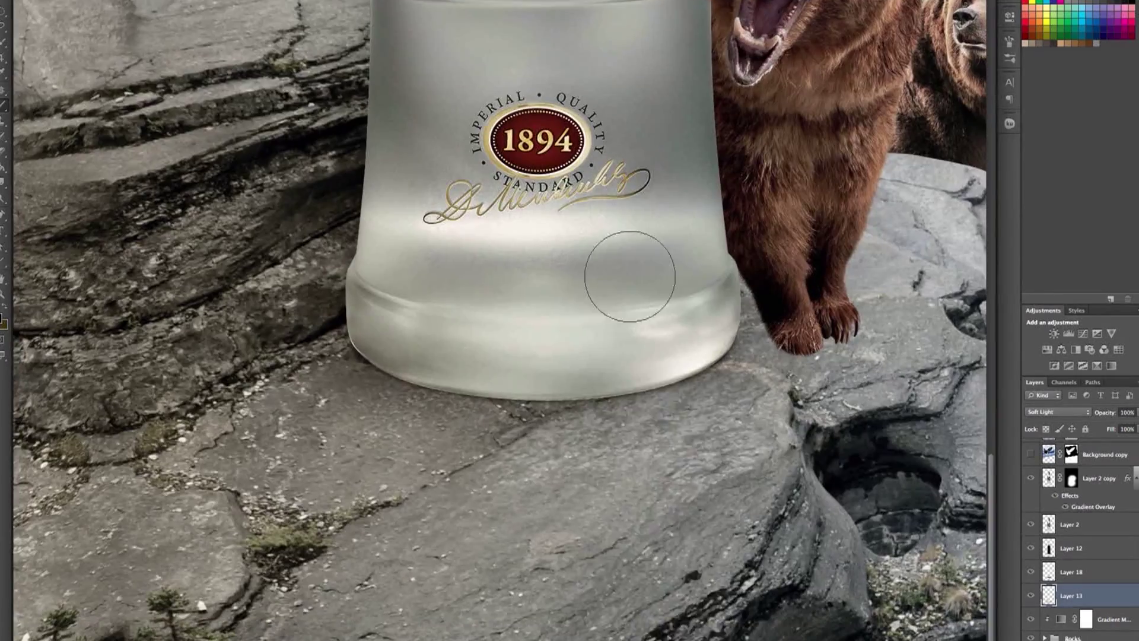
{"action": "right_click", "coordinate": [670, 396]}
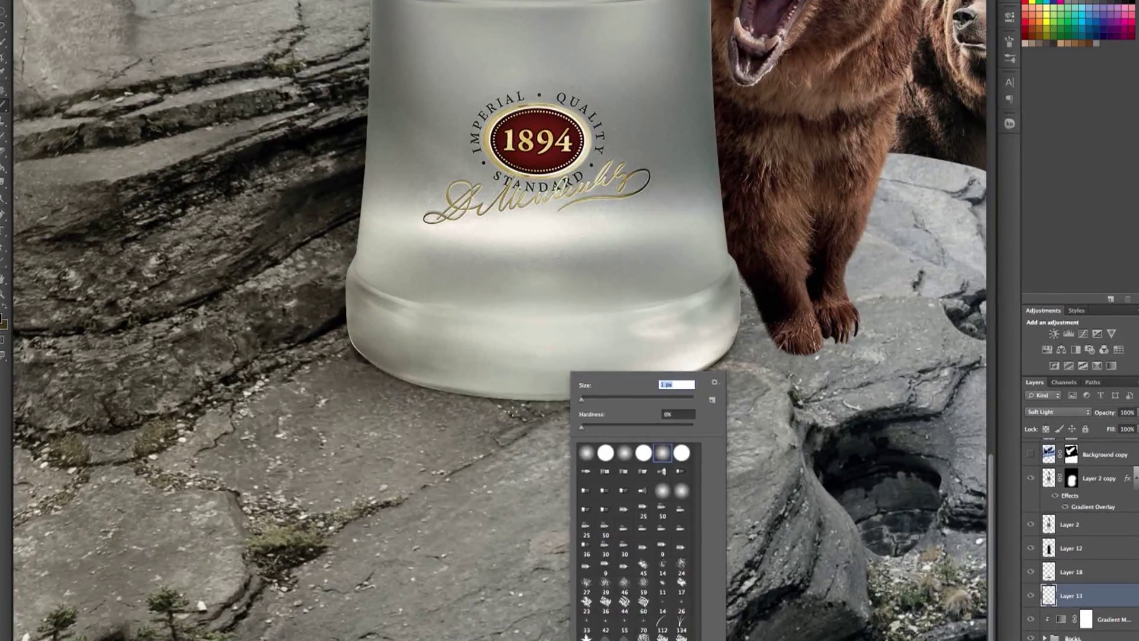
{"action": "key", "text": "Return"}
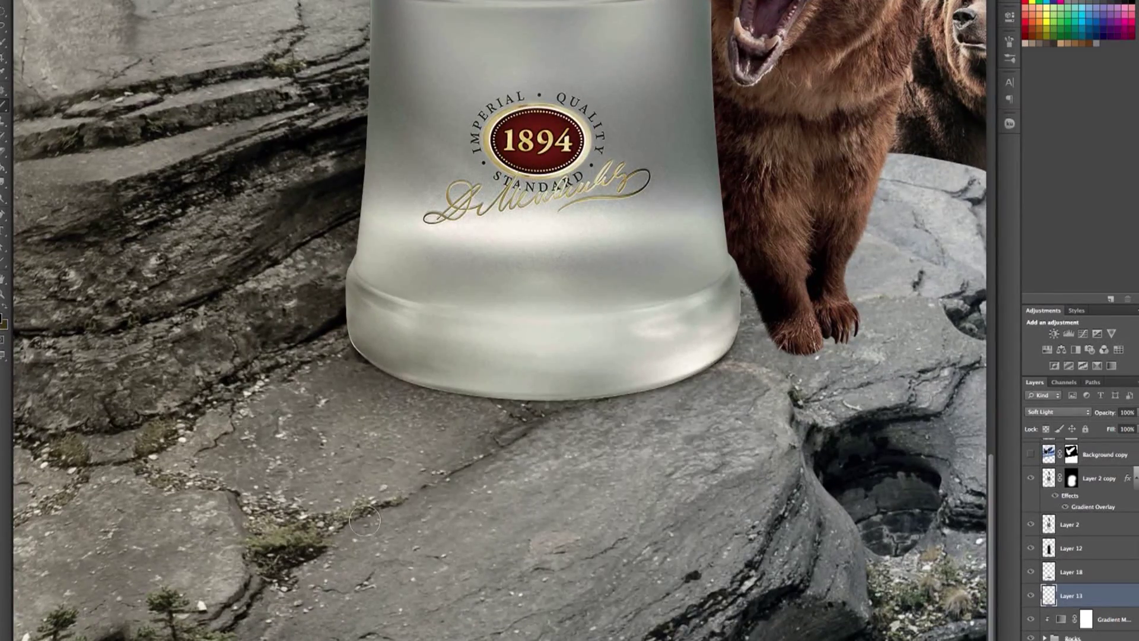
{"action": "key", "text": "ctrl+minus"}
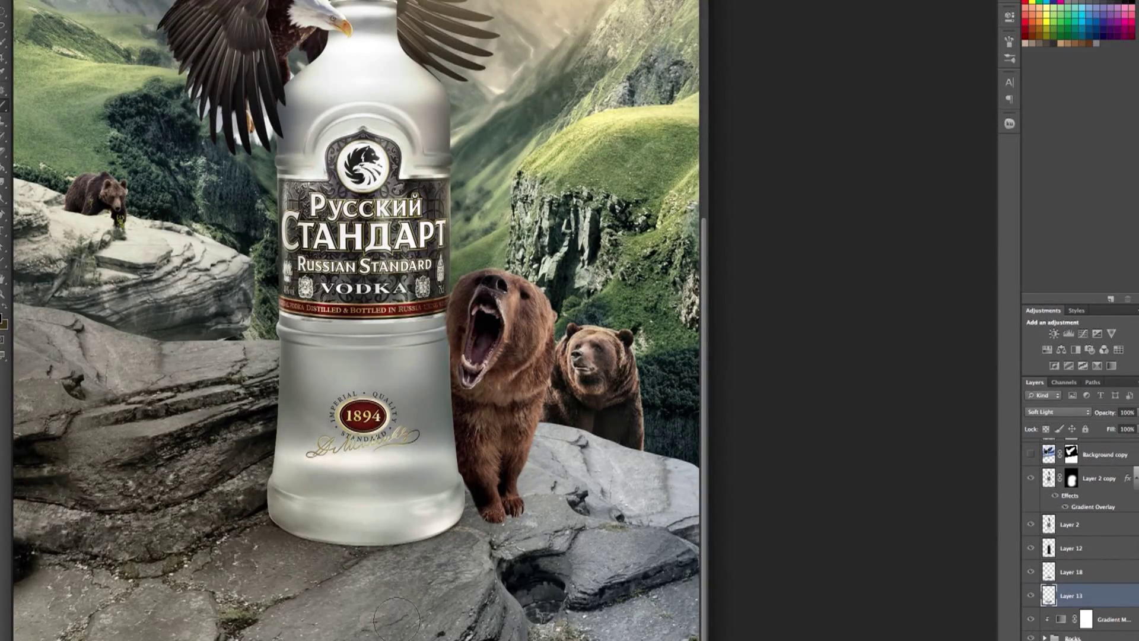
{"action": "left_click_drag", "start_coordinate": [572, 457], "coordinate": [586, 443]}
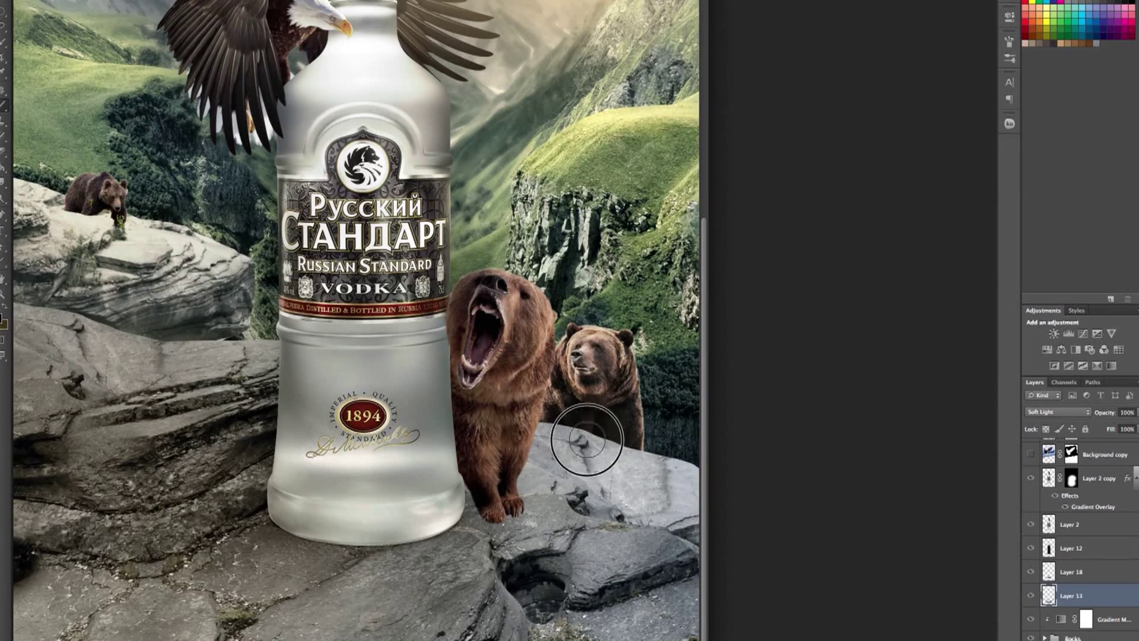
{"action": "key", "text": "bracketleft"}
{"action": "key", "text": "bracketleft"}
{"action": "key", "text": "bracketleft"}
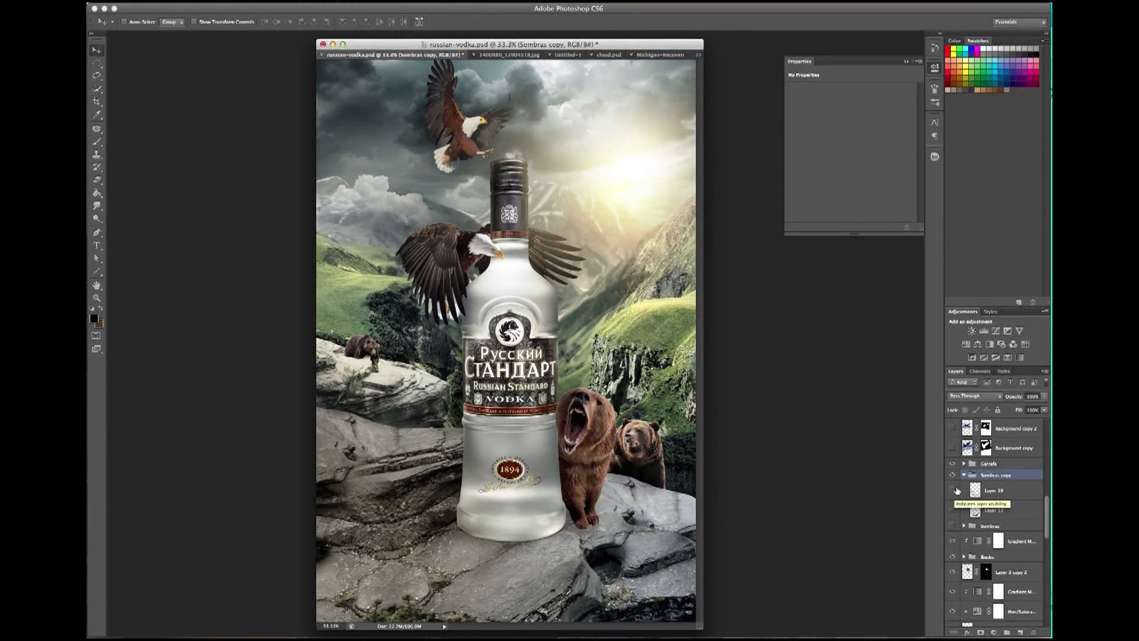
Duplicate Layer 14 copy and set the new copy's blending mode to Overlay.
{"action": "right_click", "coordinate": [644, 199]}
{"action": "left_click", "coordinate": [674, 212]}
{"action": "left_click", "coordinate": [1009, 487]}
{"action": "key", "text": "ctrl+j"}
{"action": "left_click", "coordinate": [973, 396]}
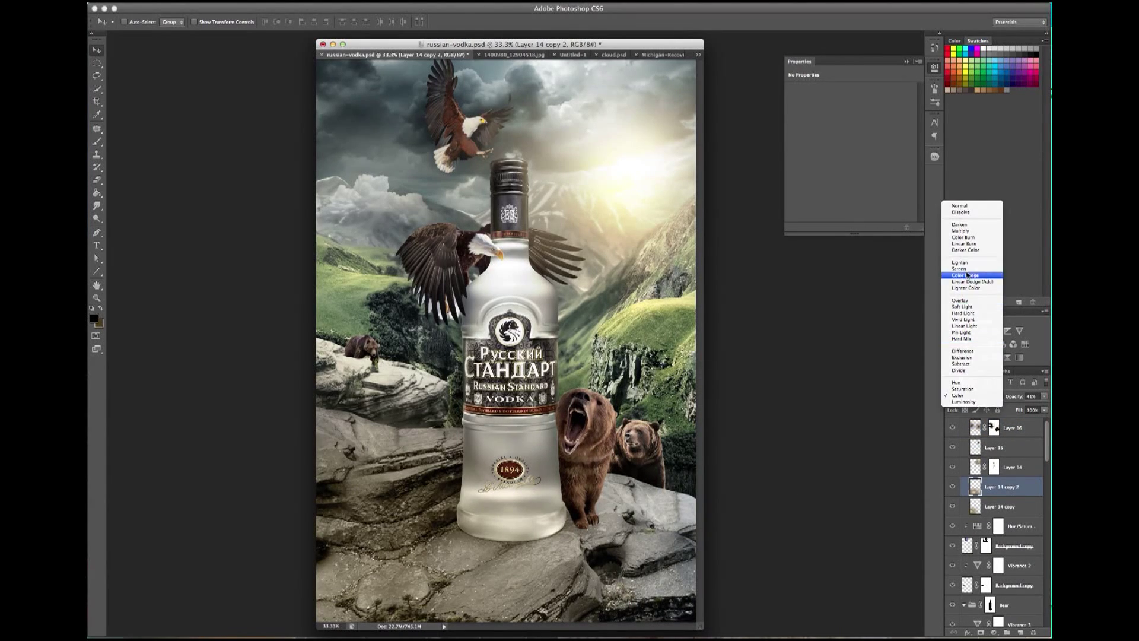
{"action": "left_click", "coordinate": [965, 276]}
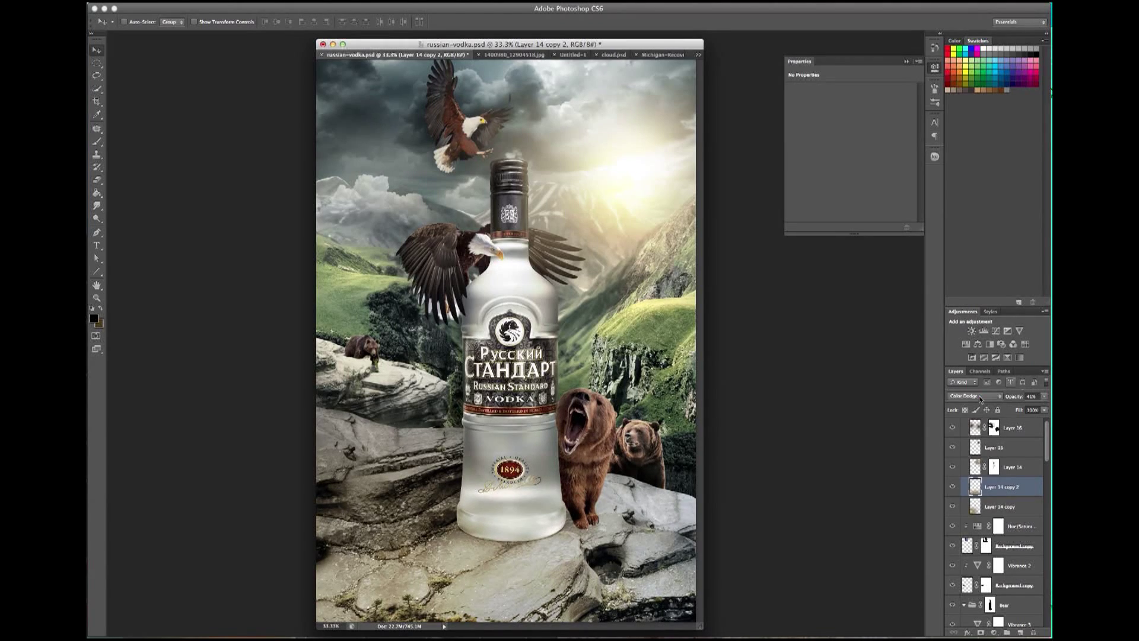
{"action": "key", "text": "shift+alt+o"}
Brighten the overlay copy with Levels (highlights 59) and set its opacity to 66%.
{"action": "key", "text": "ctrl+l"}
{"action": "left_click_drag", "start_coordinate": [860, 271], "coordinate": [764, 272]}
{"action": "key", "text": "Return"}
{"action": "key", "text": "v"}
{"action": "left_click_drag", "start_coordinate": [1045, 396], "coordinate": [1028, 405]}
{"action": "key", "text": "b"}
Reposition the overlay copy over the rocky foreground and compare it on and off.
{"action": "right_click", "coordinate": [598, 387]}
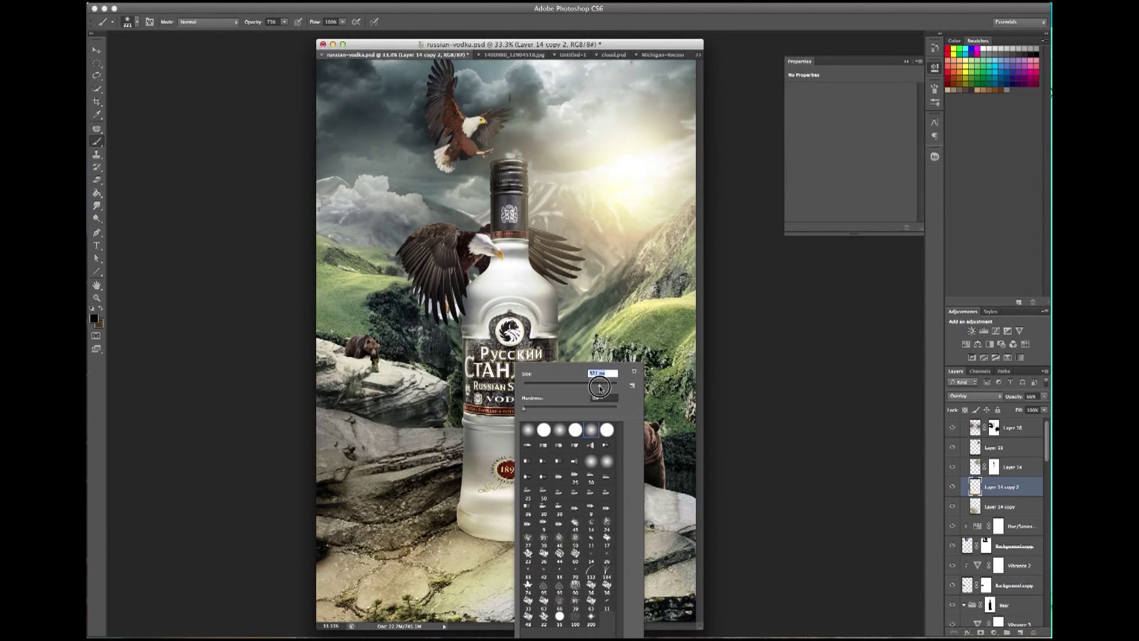
{"action": "key", "text": "Escape"}
{"action": "key", "text": "e"}
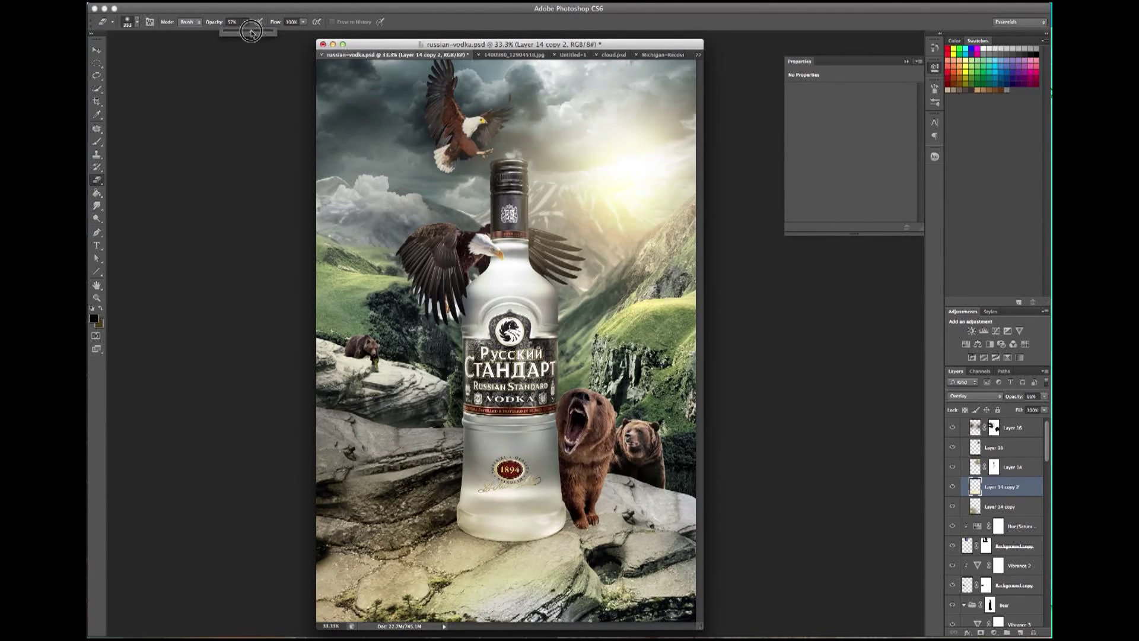
{"action": "key", "text": "ctrl+t"}
{"action": "left_click_drag", "start_coordinate": [522, 524], "coordinate": [498, 543]}
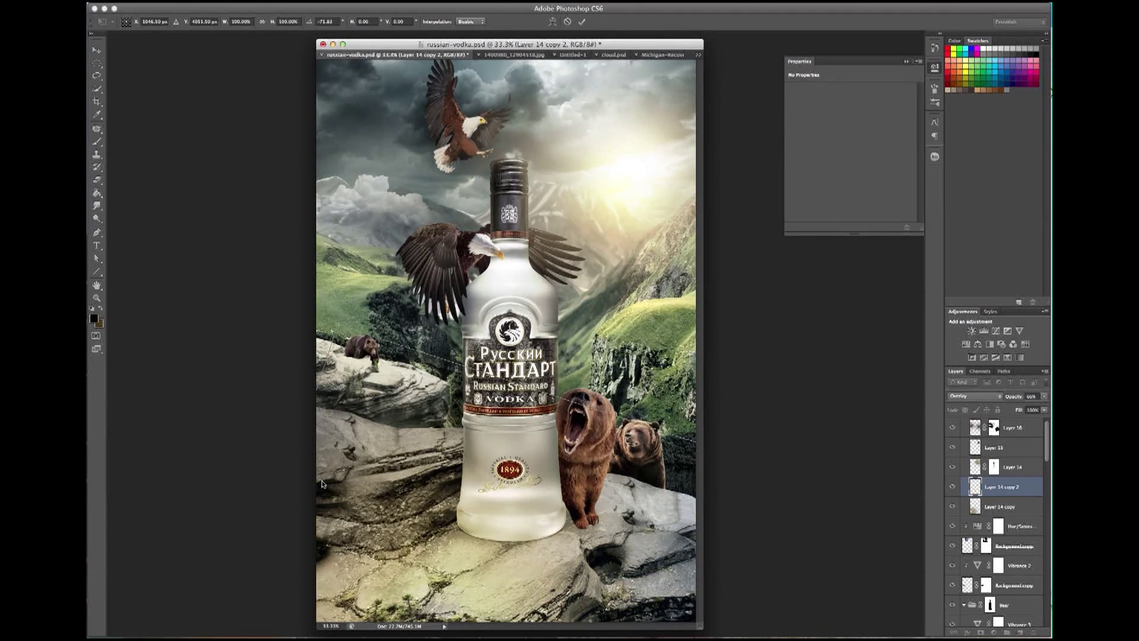
{"action": "key", "text": "Return"}
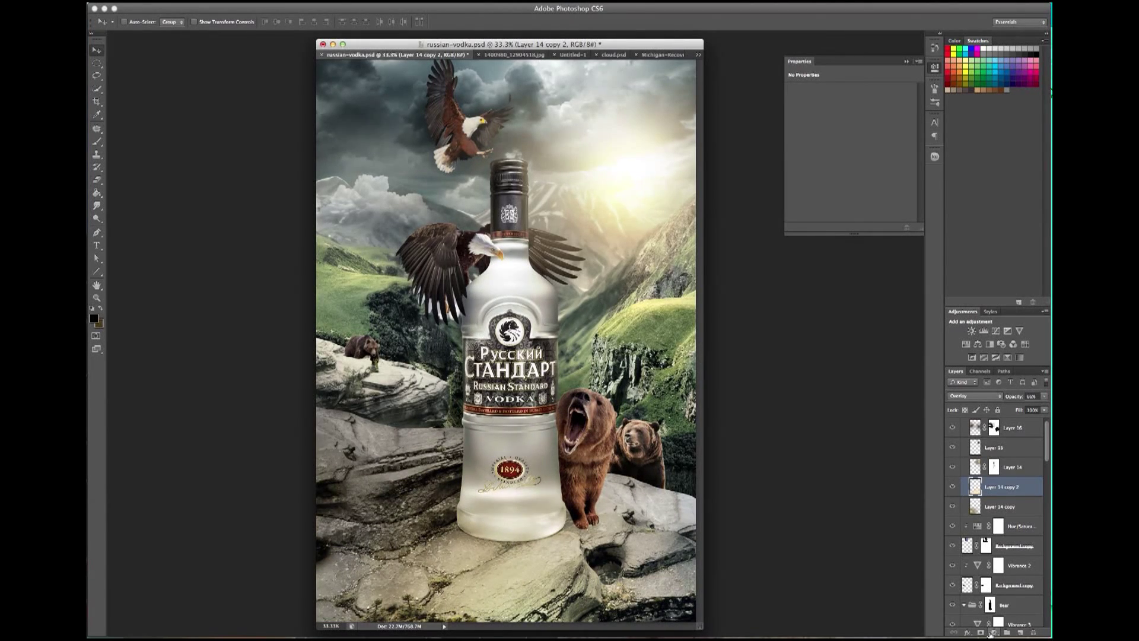
{"action": "left_click", "coordinate": [953, 487]}
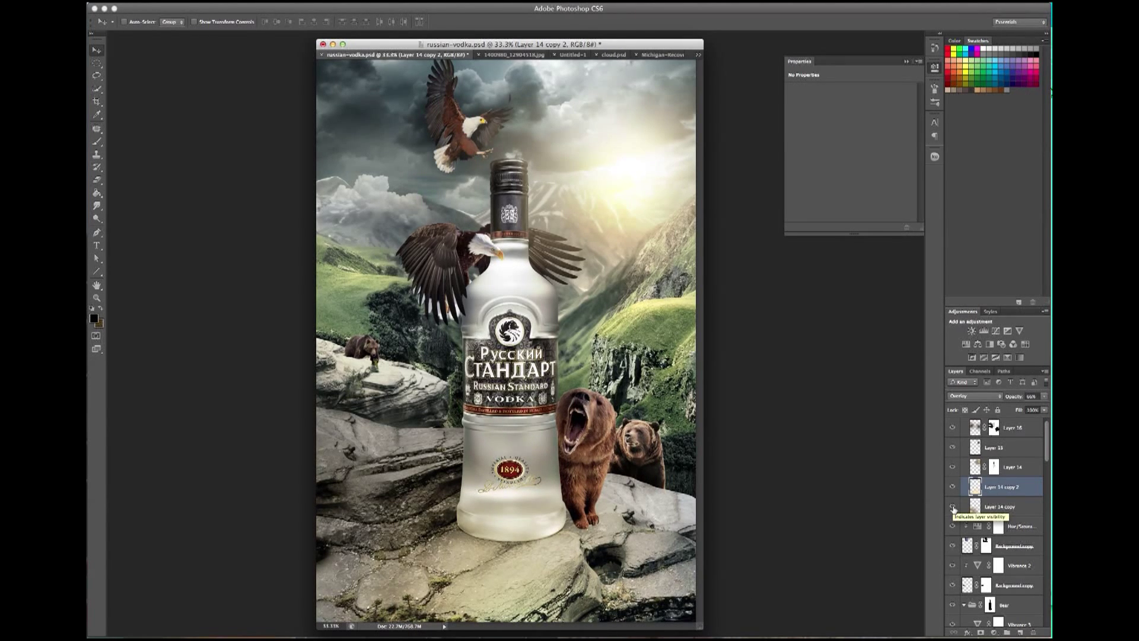
Duplicate Layer 14 copy as a colour-tint layer and shift it left across the rocks.
{"action": "left_click", "coordinate": [986, 509]}
{"action": "key", "text": "ctrl+j"}
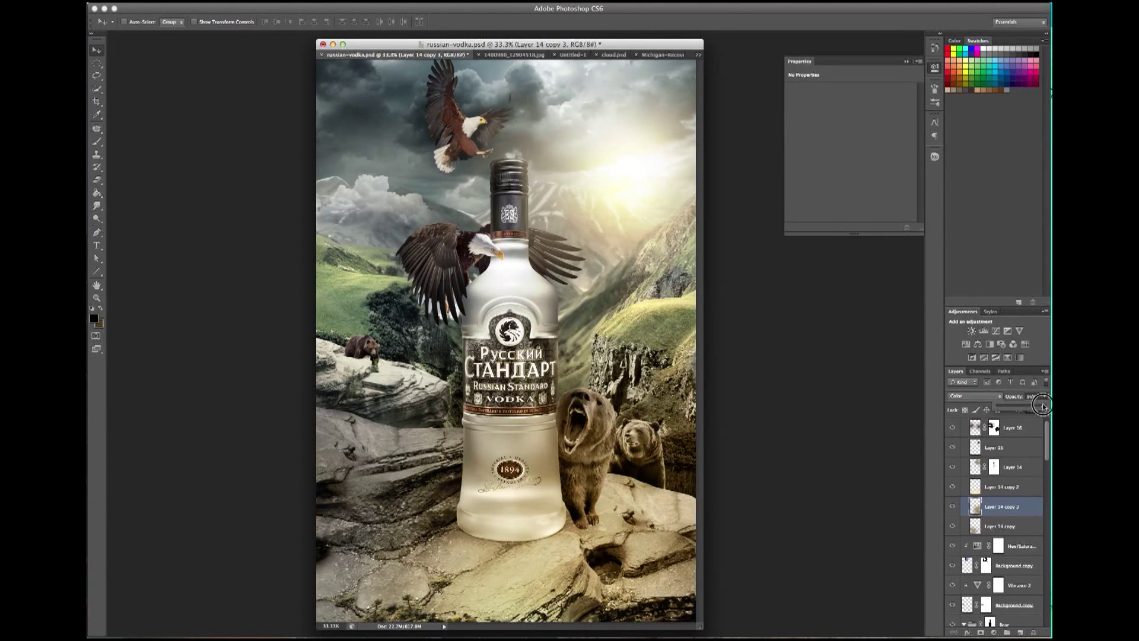
{"action": "mouse_move", "coordinate": [691, 472]}
{"action": "left_mouse_down"}
{"action": "mouse_move", "coordinate": [326, 290]}
{"action": "mouse_move", "coordinate": [617, 420]}
{"action": "left_mouse_up"}
{"action": "left_click_drag", "start_coordinate": [523, 453], "coordinate": [595, 437]}
{"action": "left_click_drag", "start_coordinate": [573, 355], "coordinate": [553, 340]}
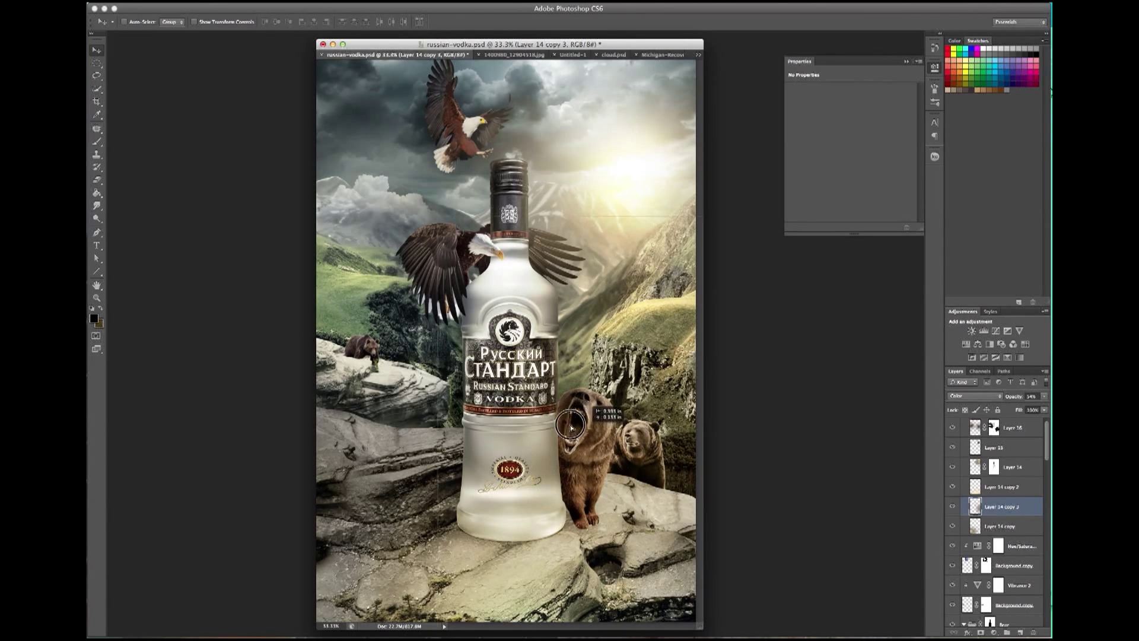
Add another tint copy, move it across the image, then reselect Layer 14 copy 3.
{"action": "key", "text": "ctrl+j"}
{"action": "key", "text": "ctrl+t"}
{"action": "mouse_move", "coordinate": [648, 462]}
{"action": "left_mouse_down"}
{"action": "mouse_move", "coordinate": [514, 275]}
{"action": "mouse_move", "coordinate": [387, 425]}
{"action": "mouse_move", "coordinate": [398, 418]}
{"action": "left_mouse_up"}
{"action": "key", "text": "Return"}
{"action": "left_click", "coordinate": [965, 528]}
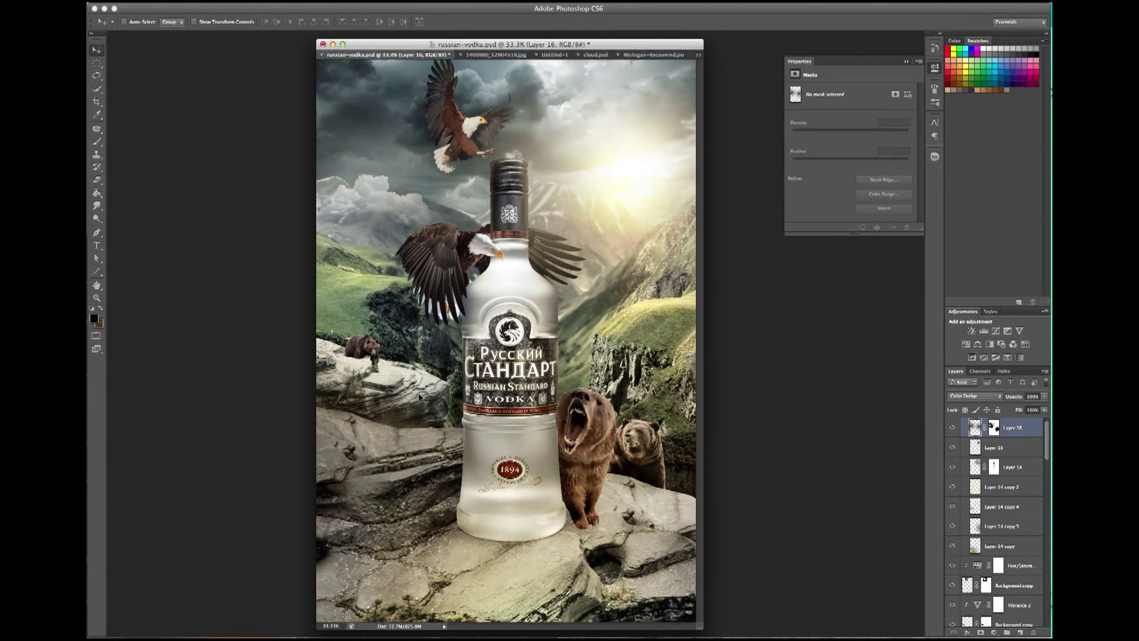
Check the left rocks in the Rocks group and apply a drop shadow to Layer 10.
{"action": "right_click", "coordinate": [496, 449]}
{"action": "left_click", "coordinate": [454, 511]}
{"action": "right_click", "coordinate": [415, 363]}
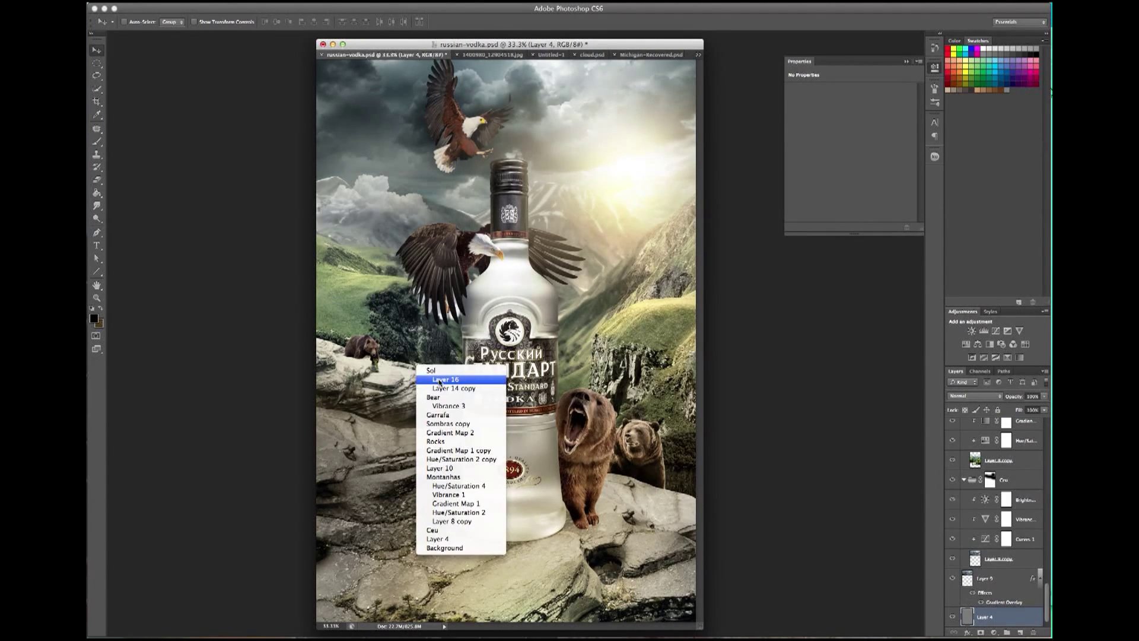
{"action": "left_click", "coordinate": [457, 438]}
{"action": "left_click", "coordinate": [951, 499]}
{"action": "left_click", "coordinate": [1003, 499]}
{"action": "left_click", "coordinate": [968, 633]}
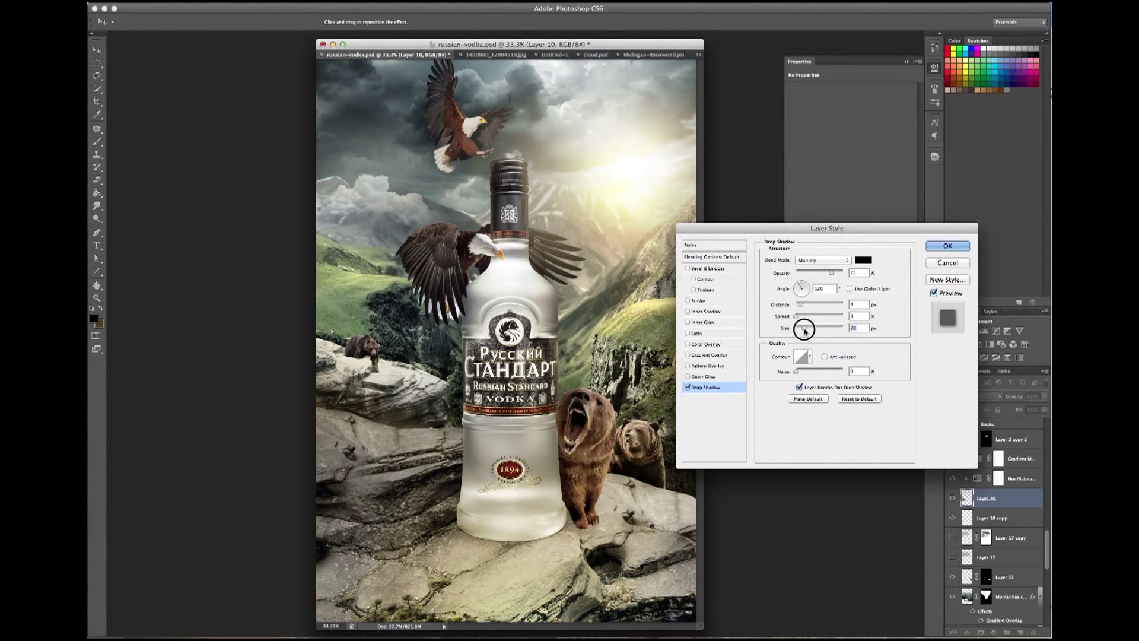
{"action": "key", "text": "Return"}
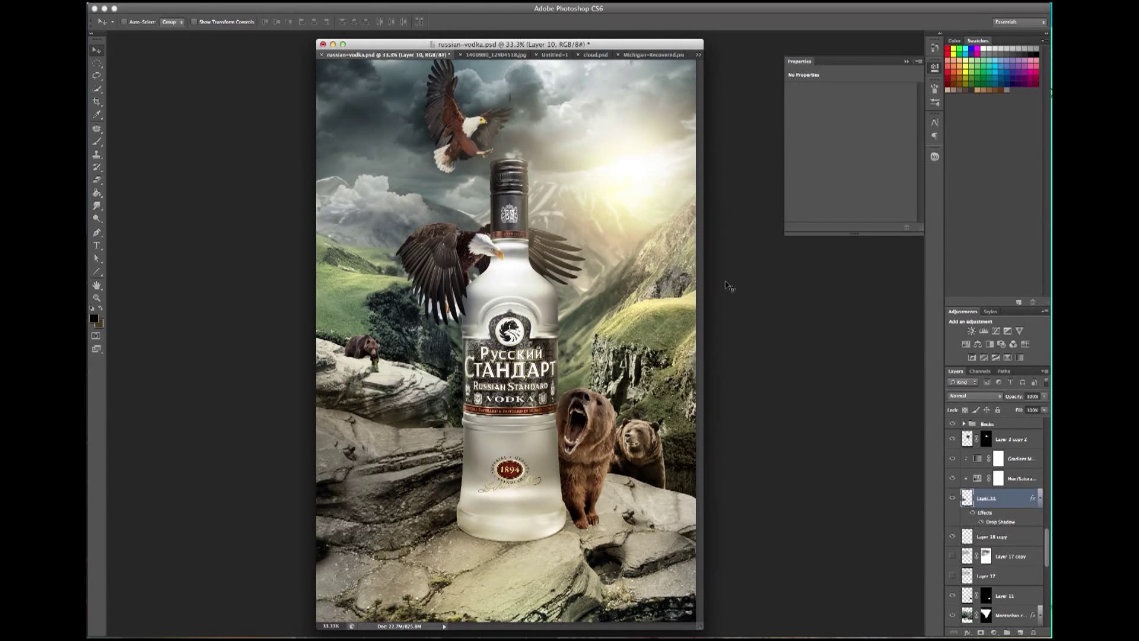
Delete the black and white adjustment from the Sol group.
{"action": "scroll", "coordinate": [1028, 512], "scroll_direction": "up", "scroll_amount": 10}
{"action": "left_click", "coordinate": [995, 424]}
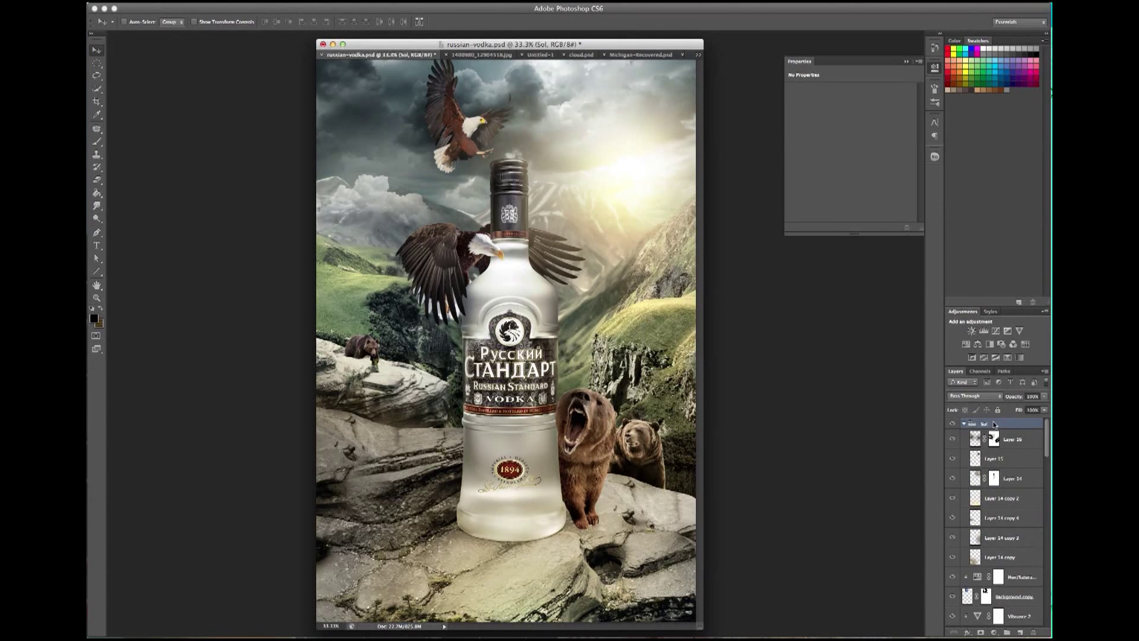
{"action": "left_click", "coordinate": [995, 632]}
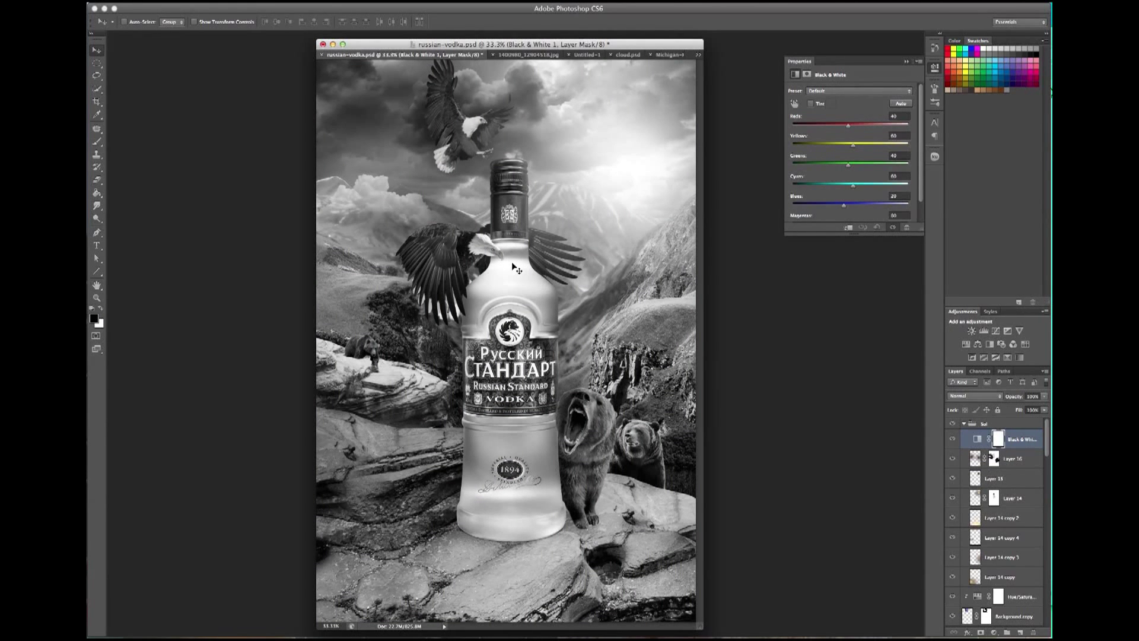
{"action": "left_click_drag", "start_coordinate": [1013, 439], "coordinate": [1033, 632]}
Toggle Brightness/Contrast 1, Curves 1 and Layer 8 copy to compare the sky.
{"action": "scroll", "coordinate": [996, 522], "scroll_direction": "down", "scroll_amount": 10}
{"action": "left_click", "coordinate": [1024, 558]}
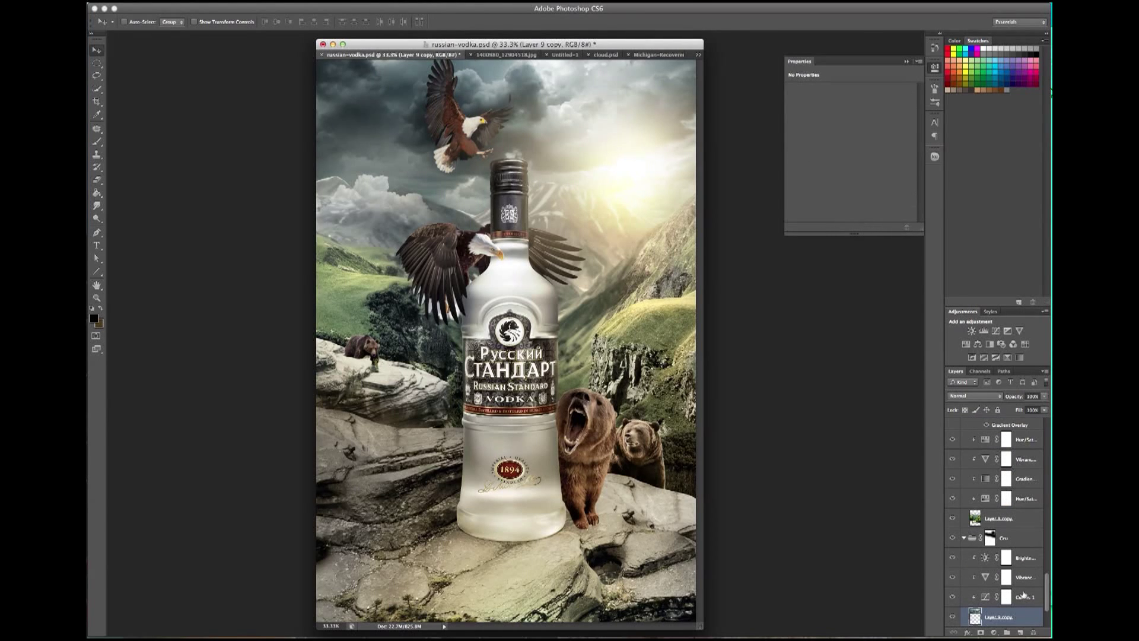
{"action": "left_click", "coordinate": [953, 558]}
{"action": "left_click", "coordinate": [953, 558]}
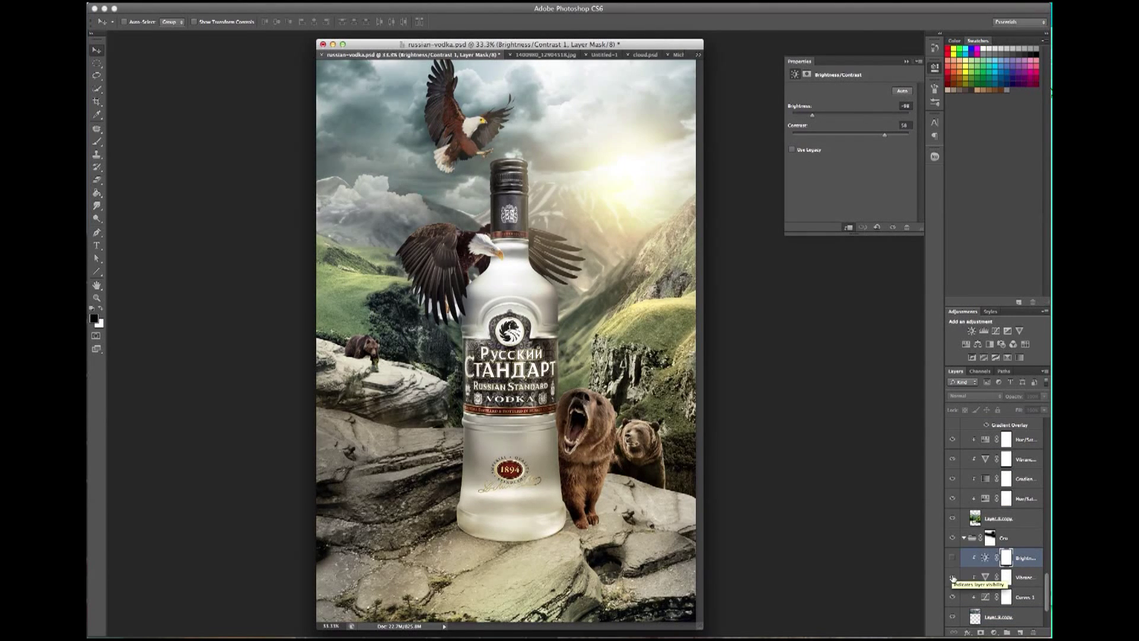
{"action": "left_click", "coordinate": [953, 558]}
{"action": "left_click", "coordinate": [952, 597]}
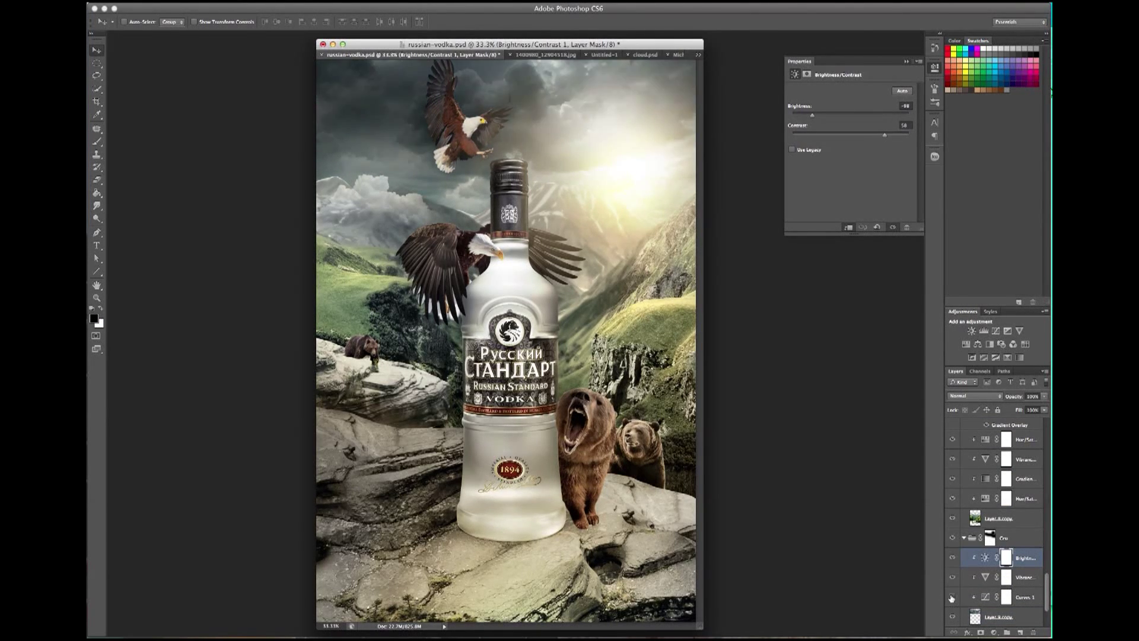
{"action": "left_click", "coordinate": [953, 558]}
{"action": "left_click", "coordinate": [953, 597]}
{"action": "left_click", "coordinate": [952, 616]}
{"action": "left_click", "coordinate": [953, 558]}
{"action": "scroll", "coordinate": [953, 535], "scroll_direction": "down", "scroll_amount": 2}
Group the sky adjustment layers as Ceu, ungroup the nested group, and target Ceu's mask.
{"action": "left_click", "coordinate": [953, 536]}
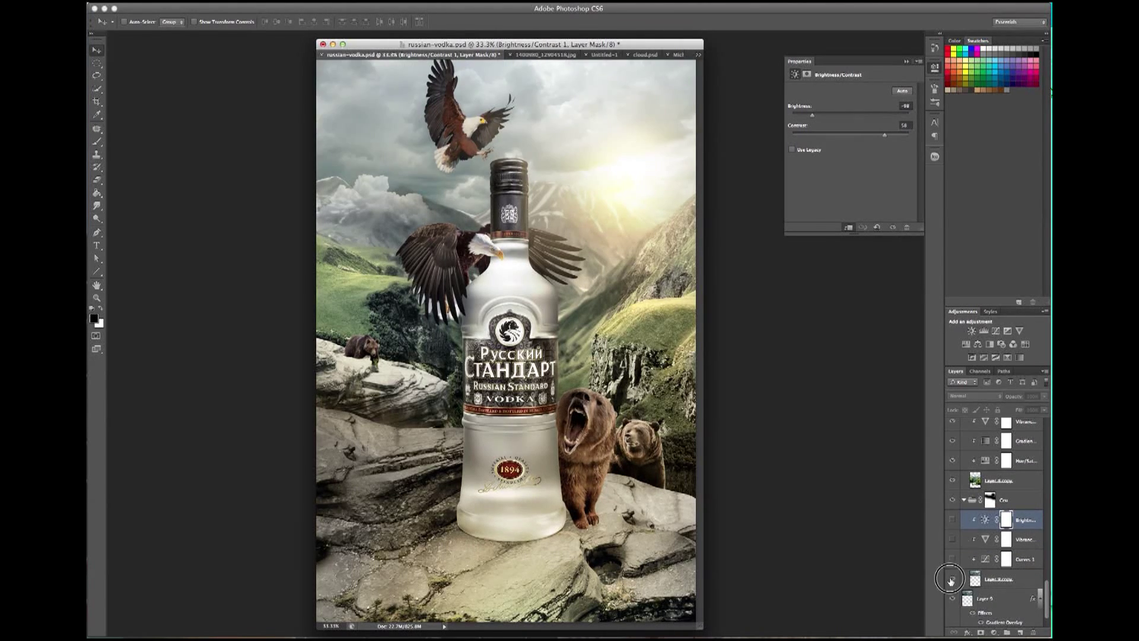
{"action": "left_click", "coordinate": [1002, 578], "text": "shift"}
{"action": "key", "text": "ctrl+g"}
{"action": "double_click", "coordinate": [999, 543]}
{"action": "left_click", "coordinate": [952, 543]}
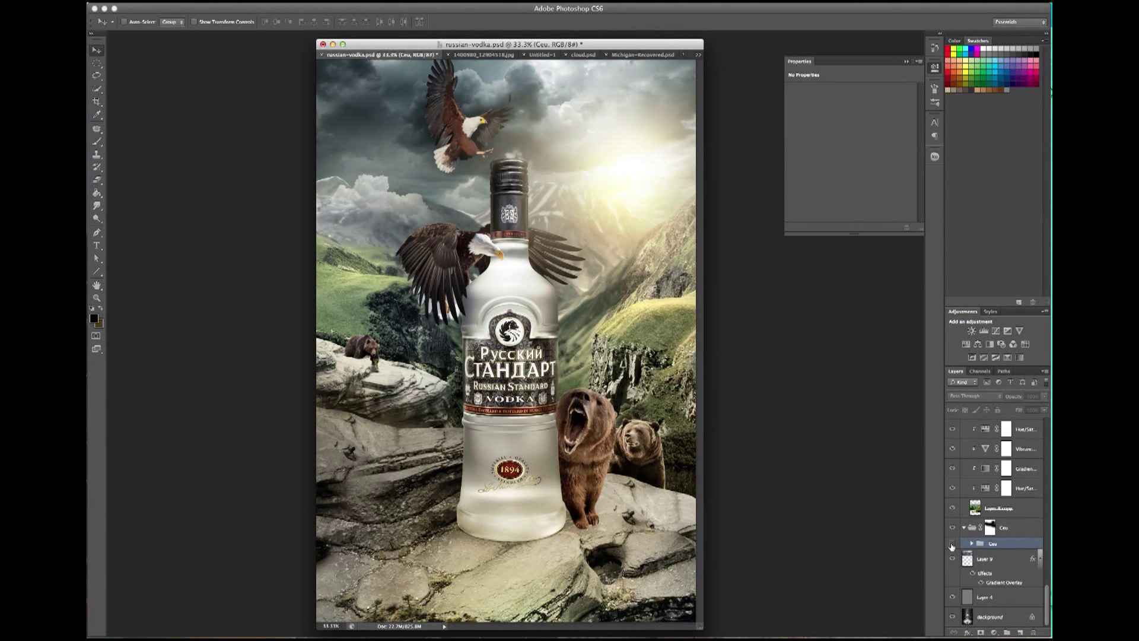
{"action": "left_click", "coordinate": [952, 545]}
{"action": "scroll", "coordinate": [973, 534], "scroll_direction": "up", "scroll_amount": 1}
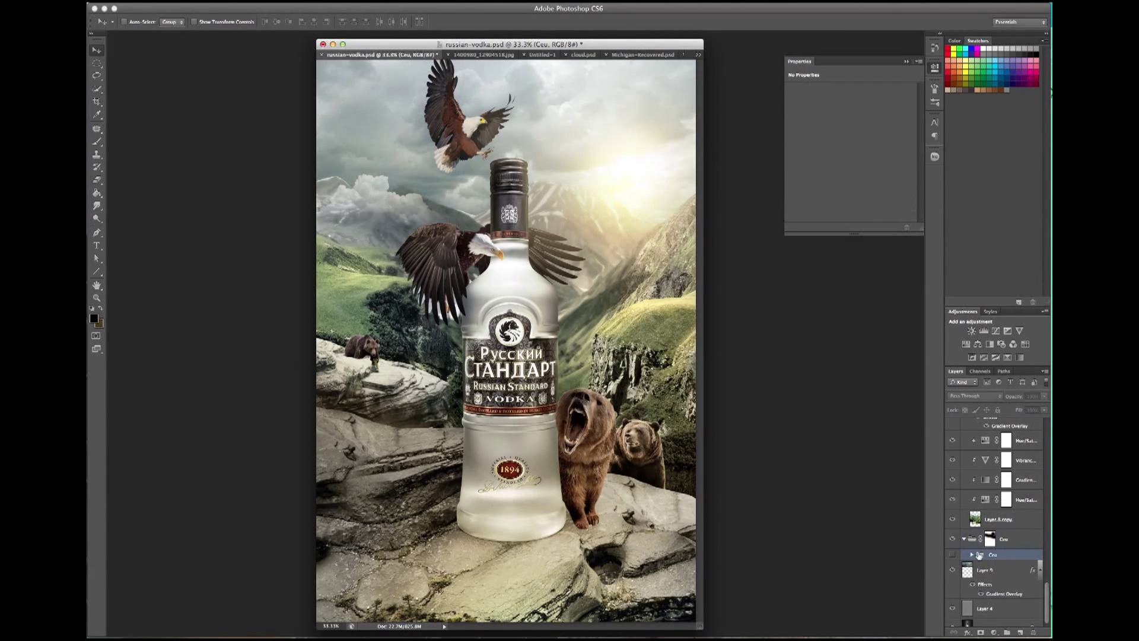
{"action": "key", "text": "ctrl+shift+g"}
{"action": "left_click", "coordinate": [956, 462]}
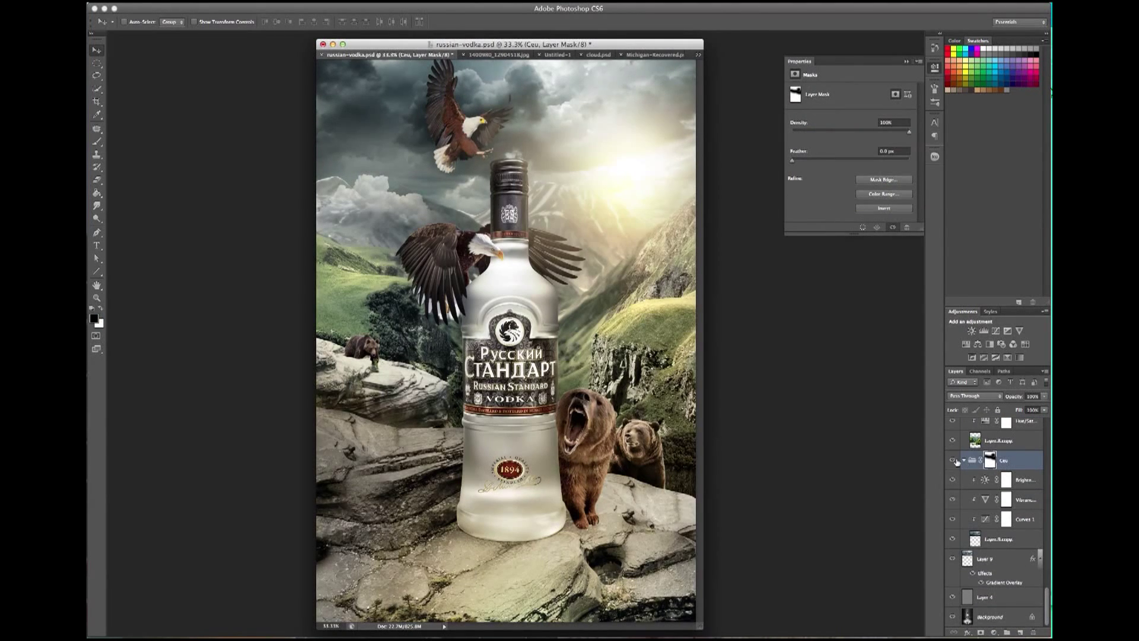
Duplicate the Ceu group and delete the original.
{"action": "scroll", "coordinate": [955, 474], "scroll_direction": "up", "scroll_amount": 5}
{"action": "left_click", "coordinate": [952, 539]}
{"action": "key", "text": "ctrl+j"}
{"action": "left_click", "coordinate": [953, 559]}
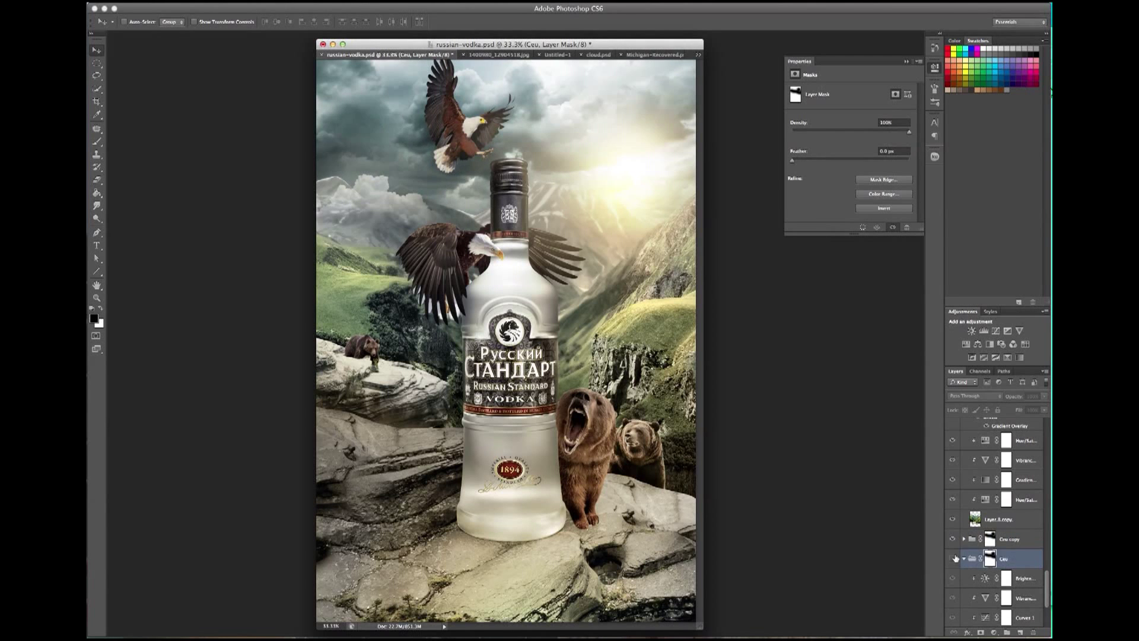
{"action": "key", "text": "Delete"}
Add a Hue/Saturation adjustment below the brightness adjustment in the Ceu group.
{"action": "left_click", "coordinate": [1004, 634]}
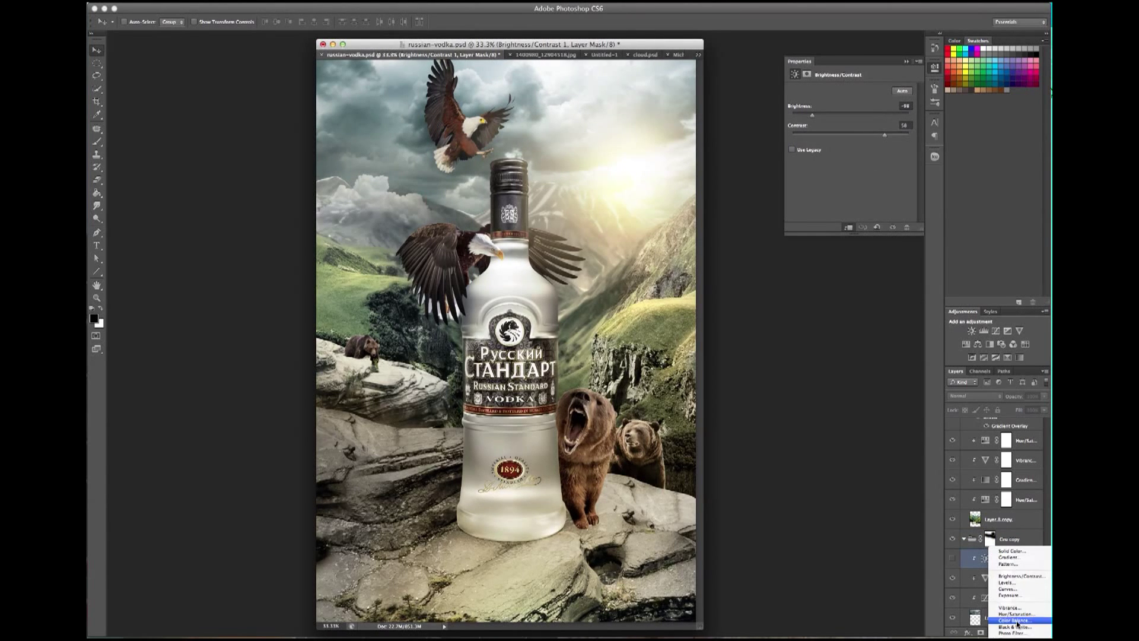
{"action": "left_click", "coordinate": [1009, 587]}
{"action": "left_click", "coordinate": [859, 102]}
{"action": "left_click", "coordinate": [851, 145]}
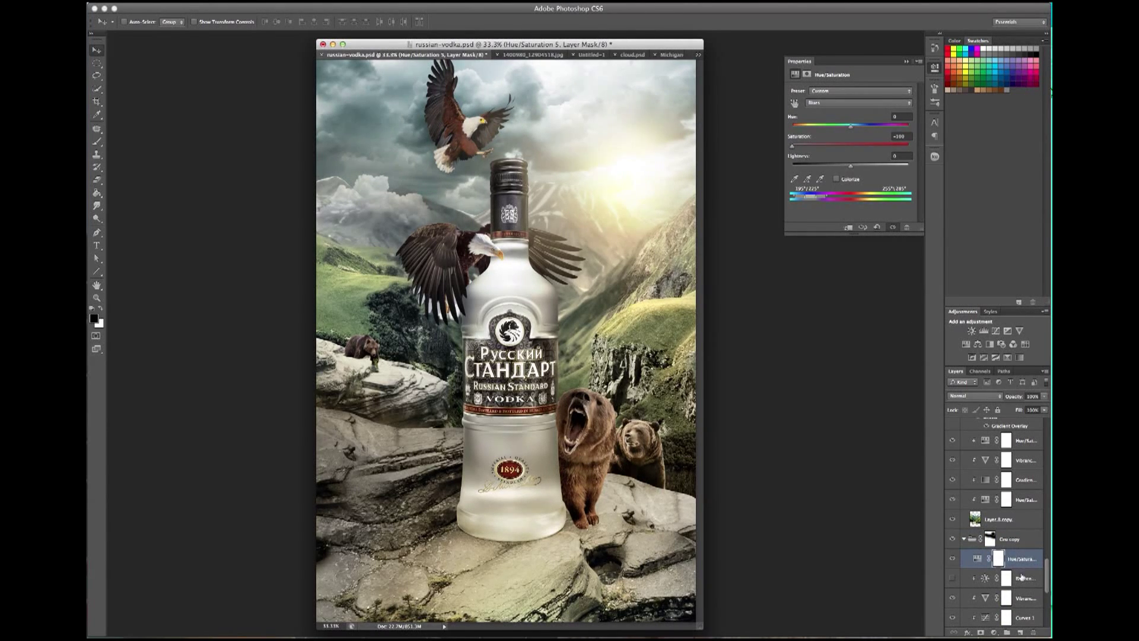
{"action": "left_click_drag", "start_coordinate": [1022, 576], "coordinate": [1019, 598]}
{"action": "left_click", "coordinate": [985, 578]}
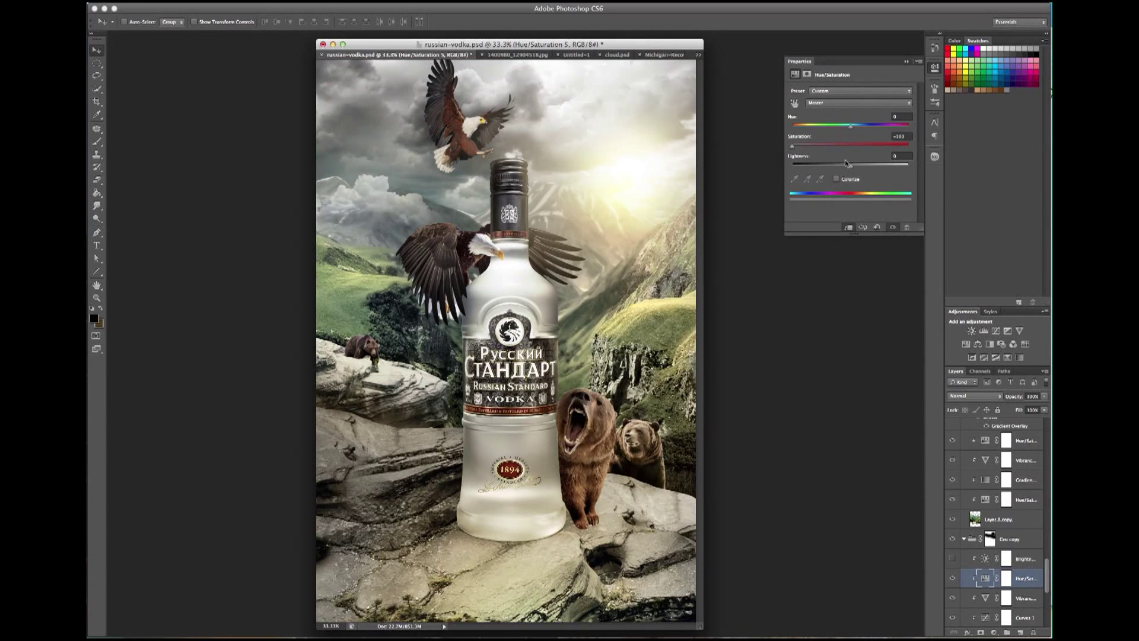
Colorize the Hue/Saturation adjustment, tune saturation and lightness, and lower its opacity.
{"action": "left_click", "coordinate": [836, 179]}
{"action": "mouse_move", "coordinate": [821, 146]}
{"action": "left_mouse_down"}
{"action": "mouse_move", "coordinate": [835, 146]}
{"action": "mouse_move", "coordinate": [804, 129]}
{"action": "left_mouse_up"}
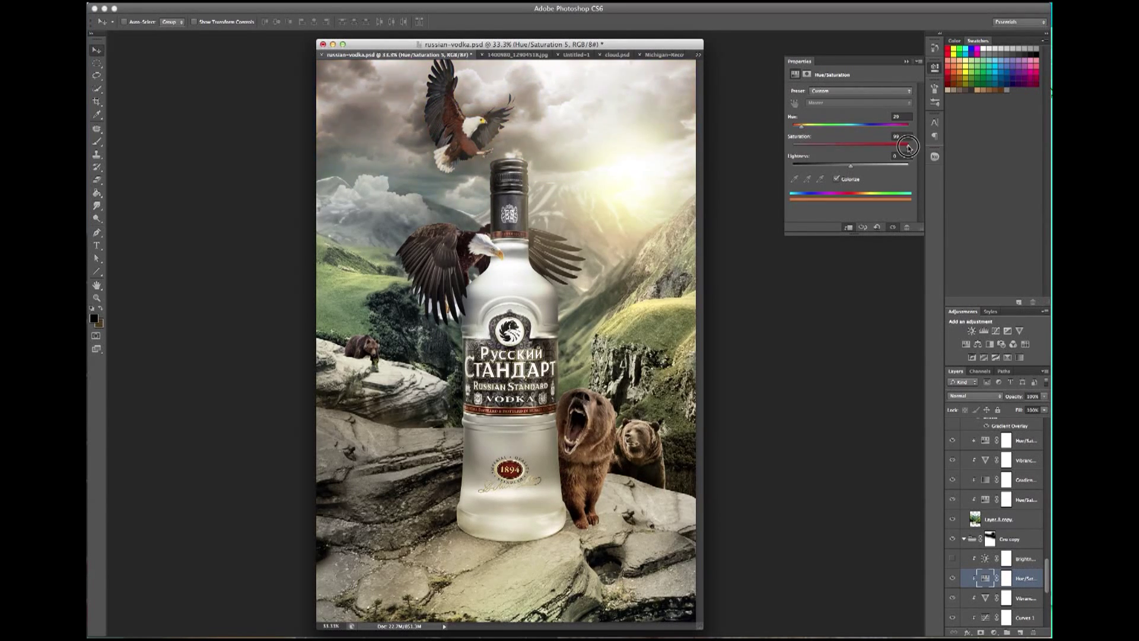
{"action": "mouse_move", "coordinate": [851, 165]}
{"action": "left_mouse_down"}
{"action": "mouse_move", "coordinate": [837, 165]}
{"action": "mouse_move", "coordinate": [829, 147]}
{"action": "left_mouse_up"}
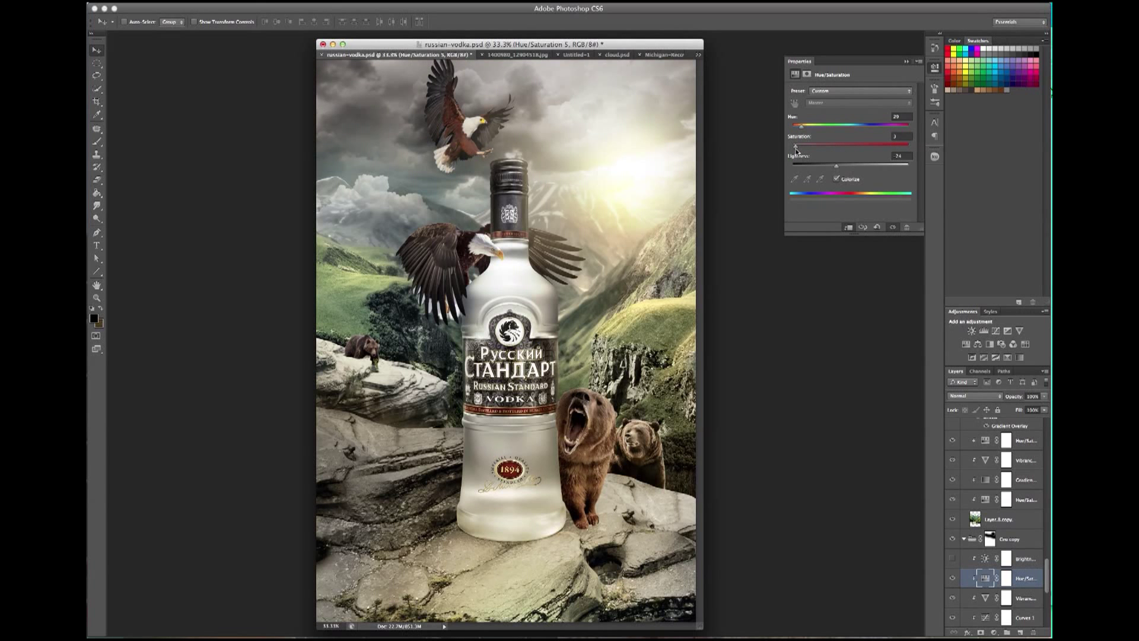
{"action": "left_click", "coordinate": [952, 578]}
{"action": "left_click_drag", "start_coordinate": [1044, 402], "coordinate": [1021, 405]}
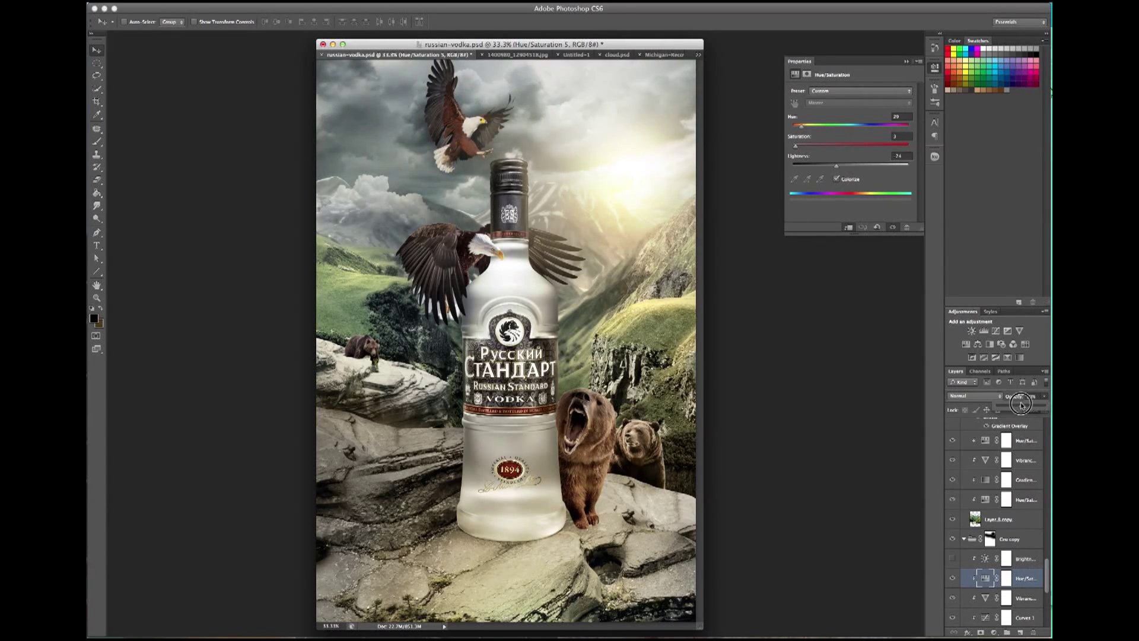
{"action": "left_click", "coordinate": [952, 578]}
{"action": "left_click", "coordinate": [952, 578]}
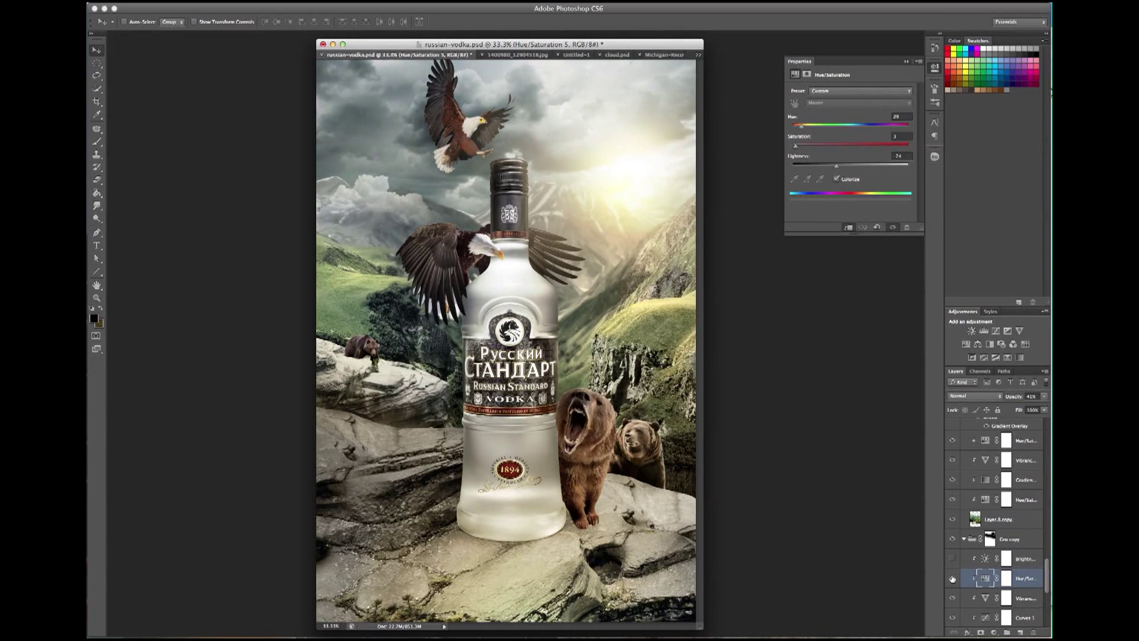
Show the Layer 18 copy clouds and hide the Layer 17 copy clouds.
{"action": "right_click", "coordinate": [404, 201]}
{"action": "left_click", "coordinate": [407, 191]}
{"action": "left_click", "coordinate": [953, 552]}
{"action": "left_click", "coordinate": [952, 532]}
{"action": "left_click", "coordinate": [952, 553]}
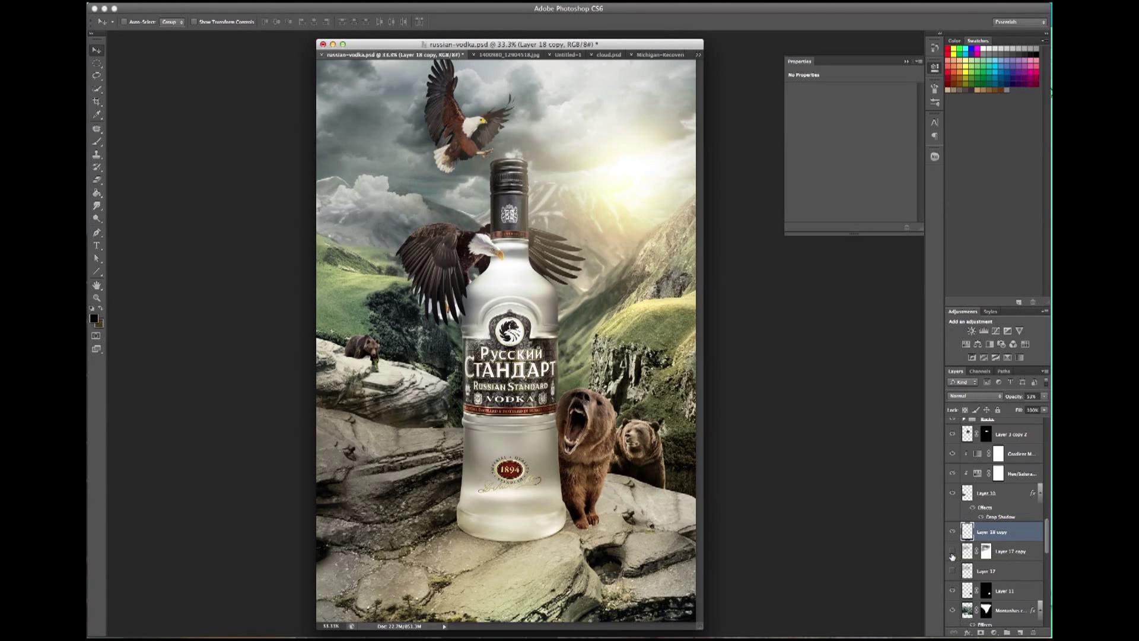
Toggle the Sombras shadow layers to compare them, then select Layer 19.
{"action": "scroll", "coordinate": [973, 522], "scroll_direction": "up", "scroll_amount": 5}
{"action": "left_click", "coordinate": [953, 512]}
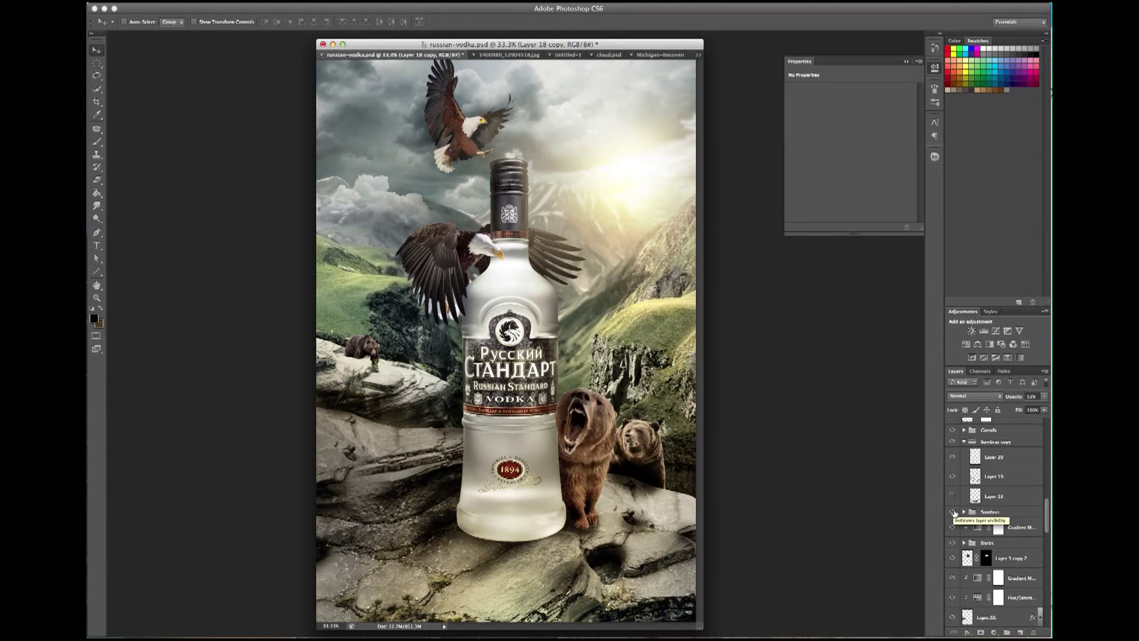
{"action": "left_click", "coordinate": [953, 512]}
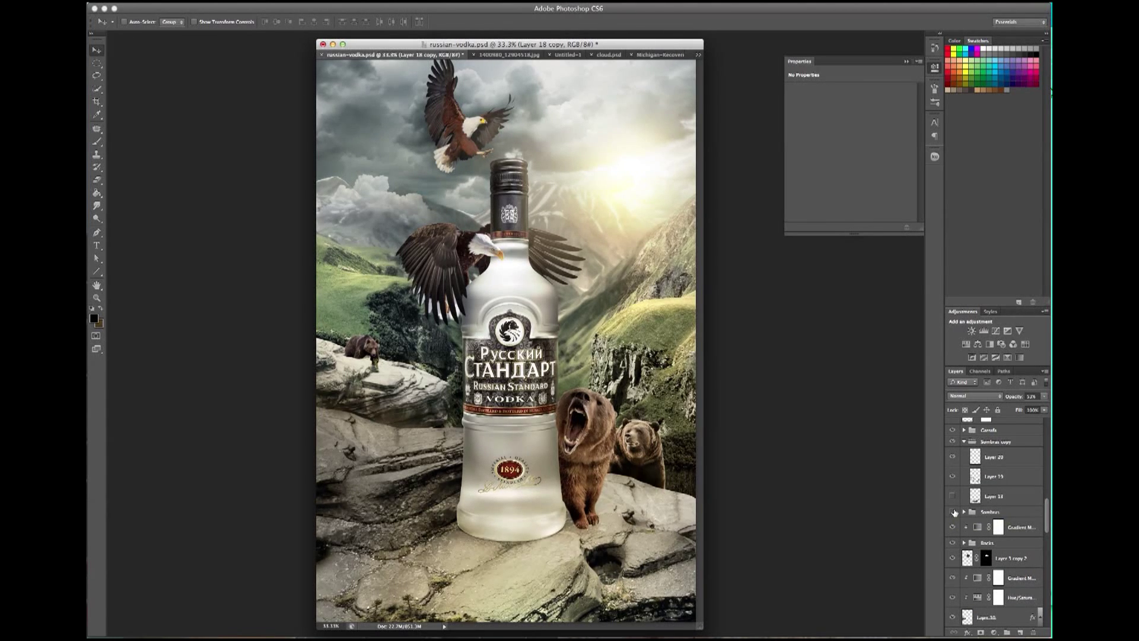
{"action": "left_click", "coordinate": [964, 511]}
{"action": "left_click", "coordinate": [953, 547]}
{"action": "left_click", "coordinate": [953, 547]}
{"action": "left_click", "coordinate": [953, 527]}
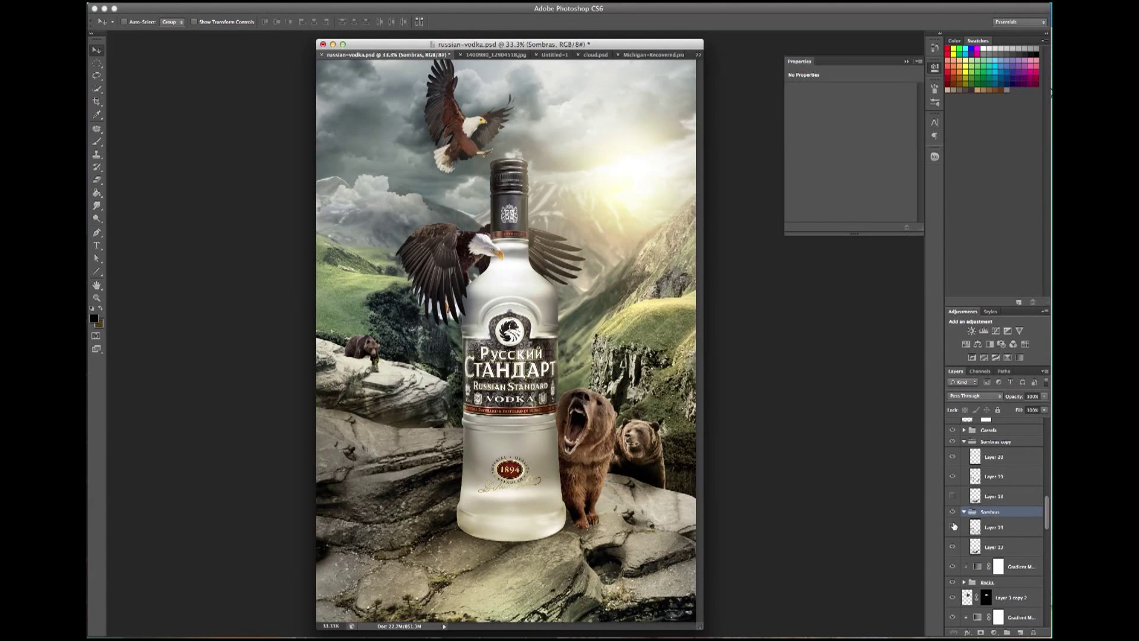
{"action": "left_click", "coordinate": [953, 511]}
{"action": "left_click", "coordinate": [953, 476]}
{"action": "left_click", "coordinate": [994, 476]}
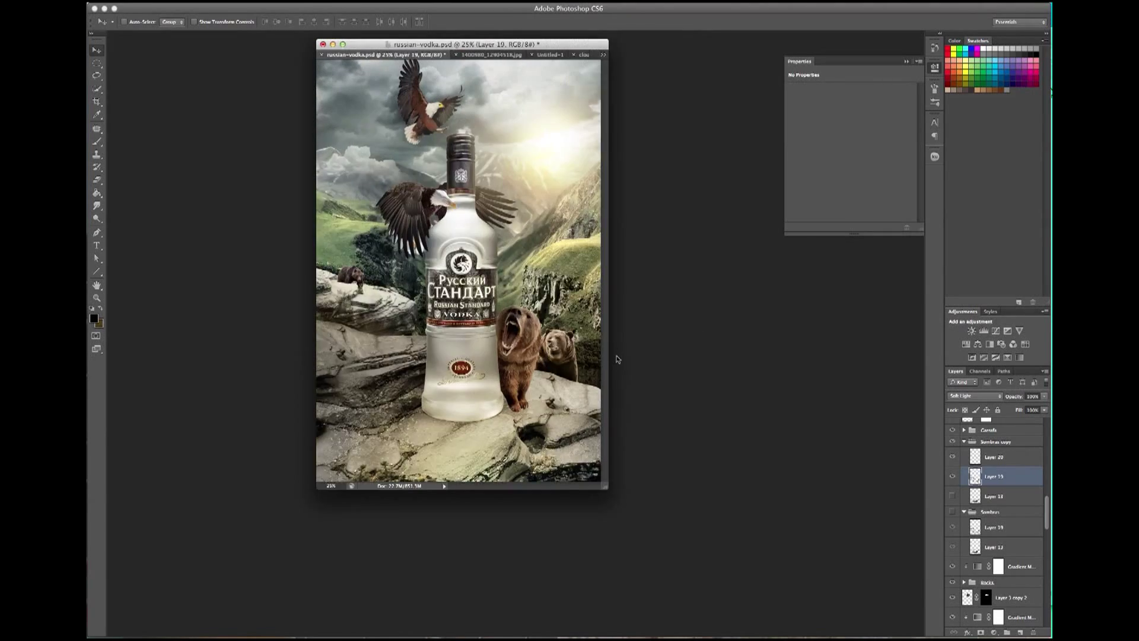
Duplicate the Layer 14 copy 4 sun glow and shift the copy slightly.
{"action": "right_click", "coordinate": [515, 553]}
{"action": "left_click", "coordinate": [528, 567]}
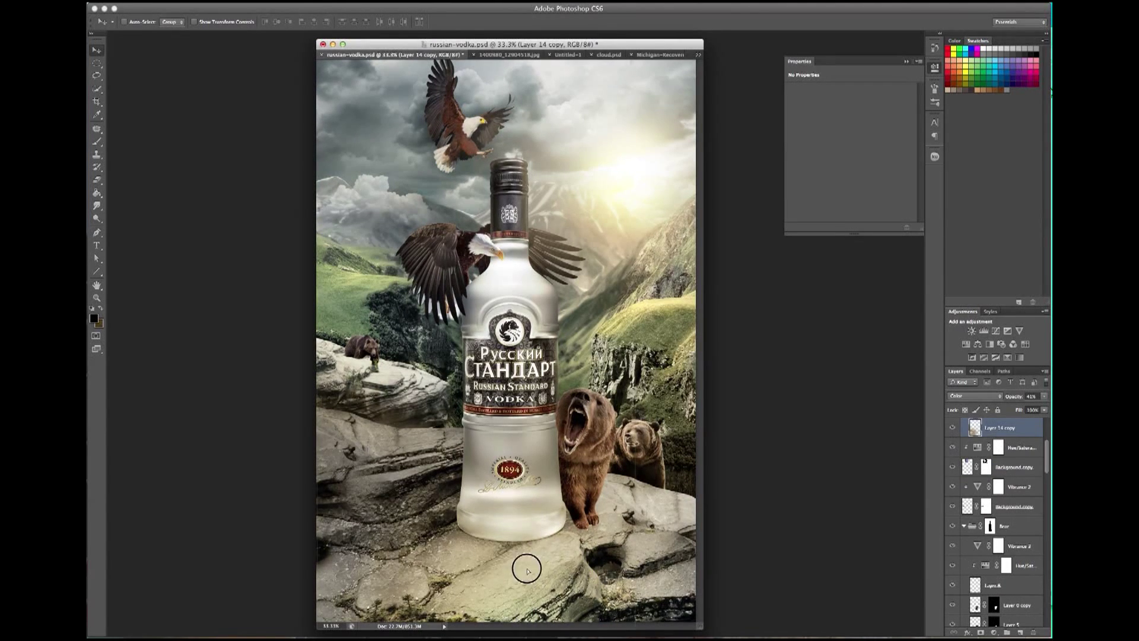
{"action": "scroll", "coordinate": [997, 504], "scroll_direction": "up", "scroll_amount": 3}
{"action": "left_click", "coordinate": [985, 525]}
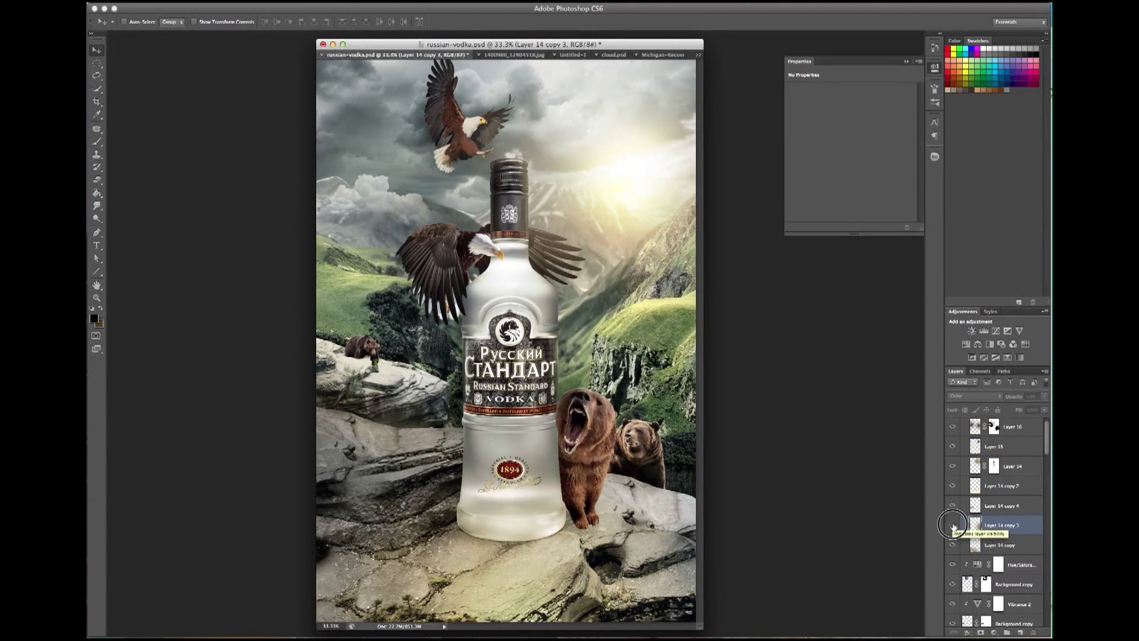
{"action": "left_click", "coordinate": [958, 505]}
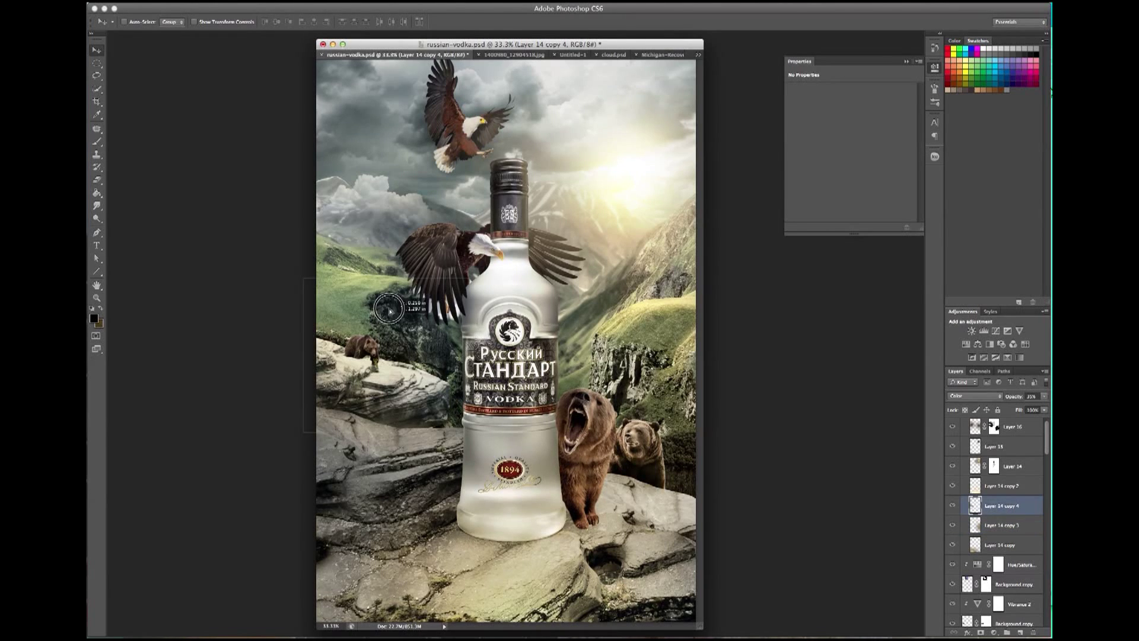
{"action": "left_click_drag", "start_coordinate": [366, 282], "coordinate": [352, 296]}
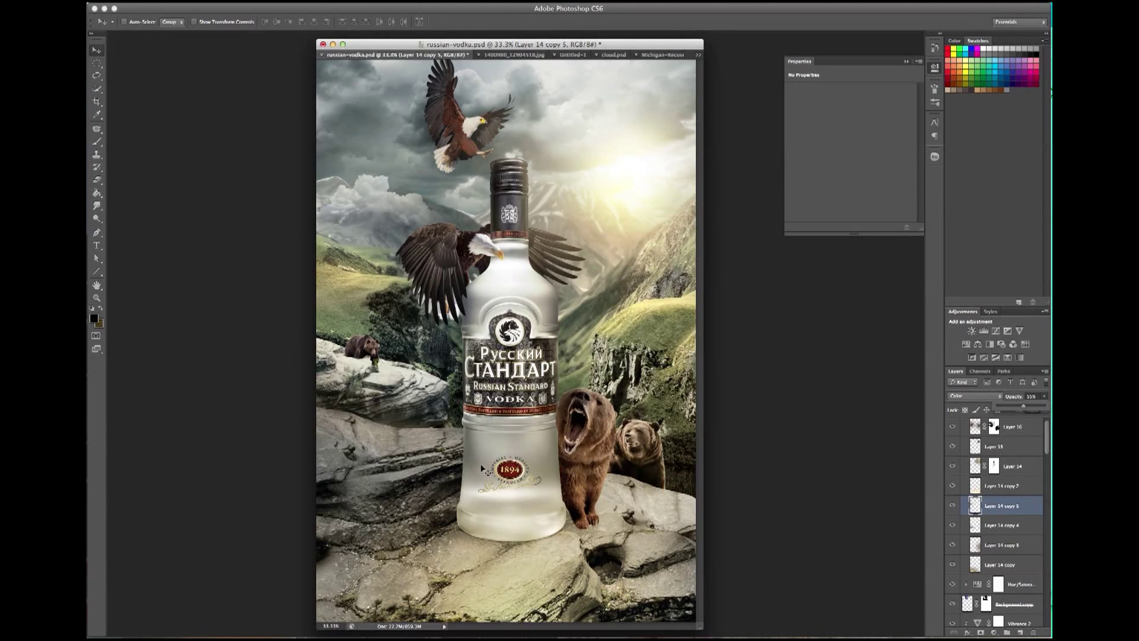
Bring the grey layer from Untitled-1 to the top, blended as Color at 24% opacity.
{"action": "left_click", "coordinate": [1011, 424]}
{"action": "type", "text": "Sol"}
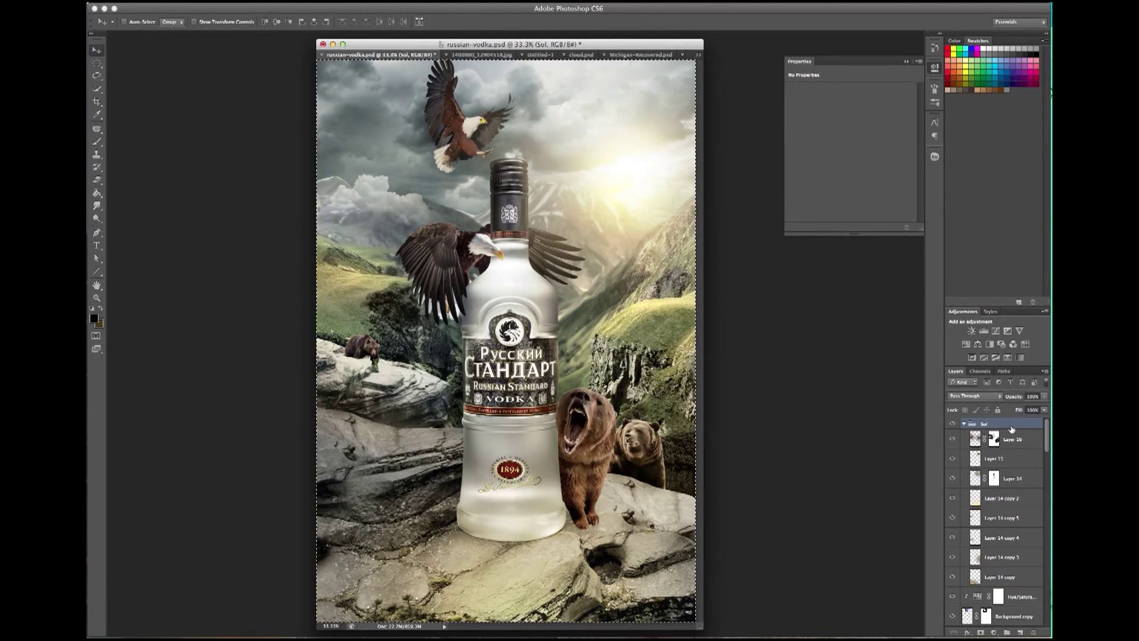
{"action": "left_click", "coordinate": [547, 55]}
{"action": "left_click_drag", "start_coordinate": [547, 55], "coordinate": [365, 56]}
{"action": "left_click", "coordinate": [973, 396]}
{"action": "left_click", "coordinate": [970, 542]}
{"action": "left_click_drag", "start_coordinate": [1045, 396], "coordinate": [1009, 405]}
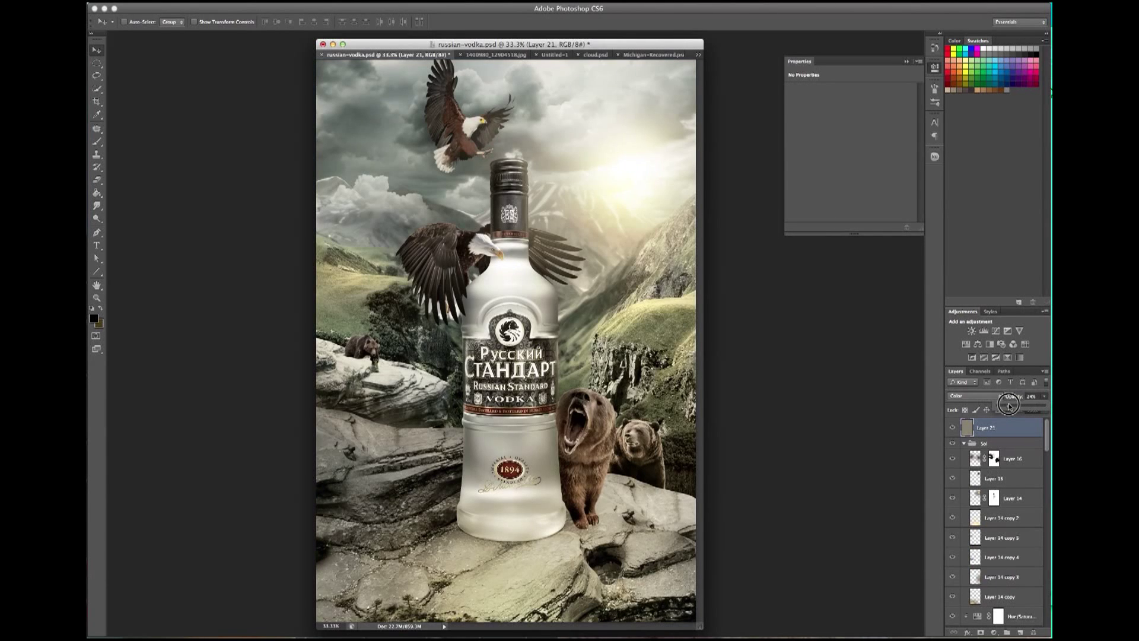
{"action": "left_click", "coordinate": [953, 428]}
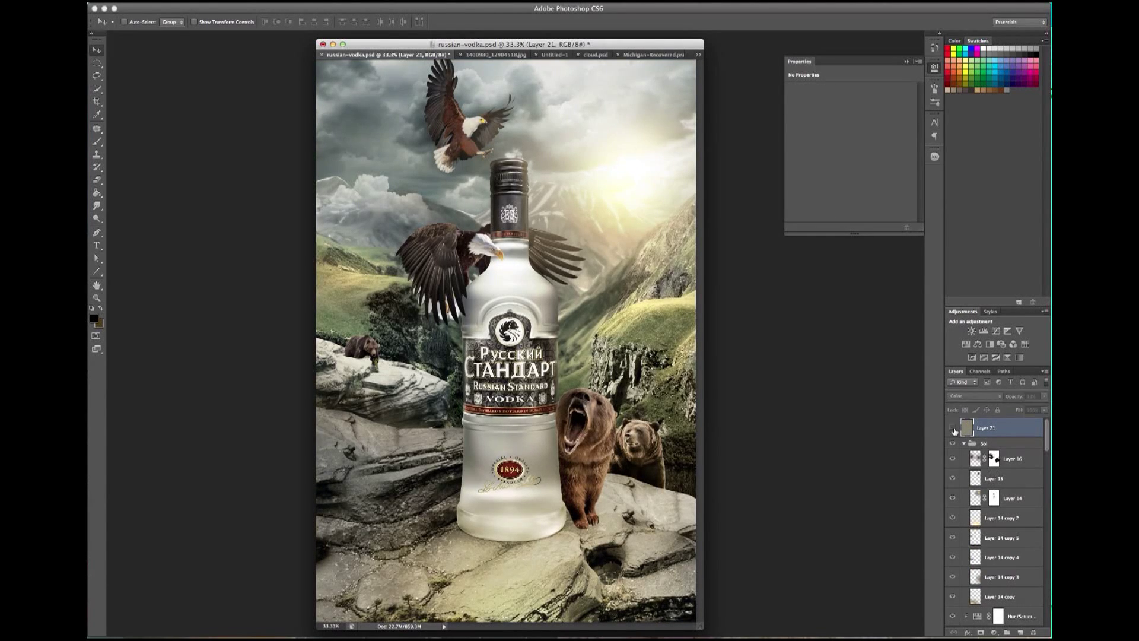
{"action": "left_click", "coordinate": [953, 428]}
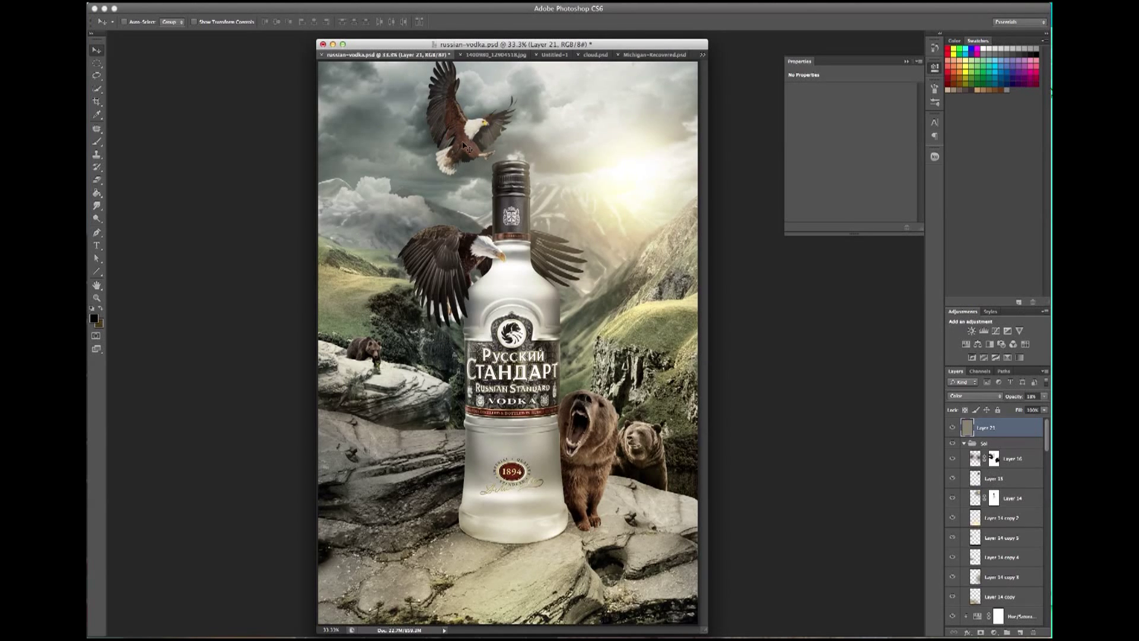
Collapse and compare the Sol group, then select Layers 14 and 15.
{"action": "left_click", "coordinate": [964, 444]}
{"action": "left_click", "coordinate": [953, 443]}
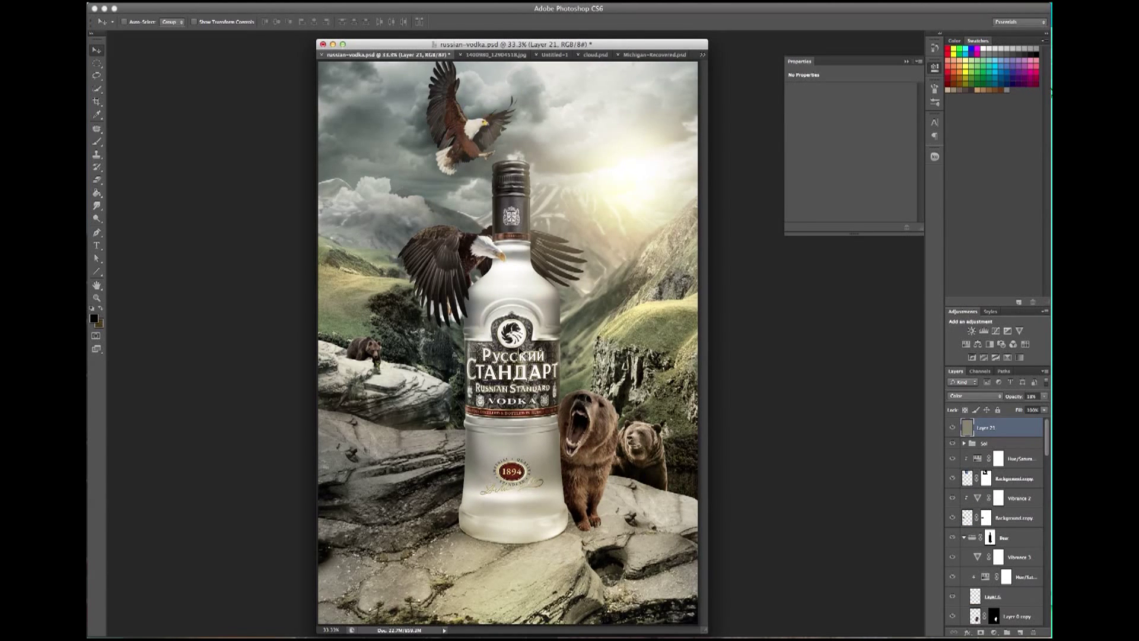
{"action": "right_click", "coordinate": [617, 185]}
{"action": "left_click", "coordinate": [643, 190]}
{"action": "left_click", "coordinate": [1008, 500]}
{"action": "left_click", "coordinate": [996, 478], "text": "shift"}
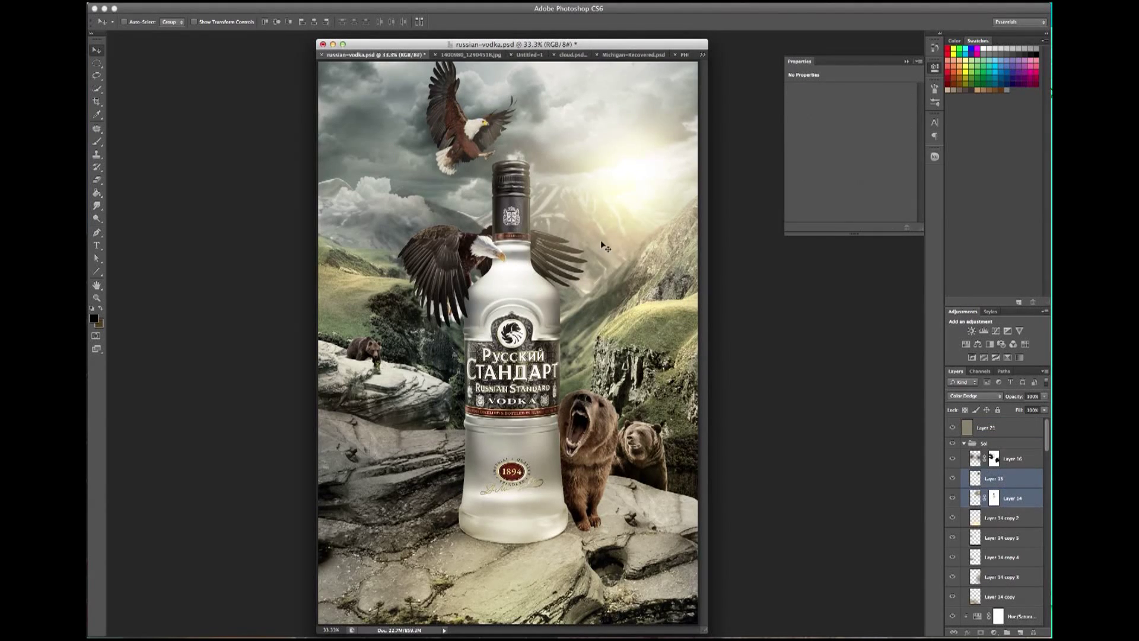
Copy the two glow layers, rotate the copied light streak, and group it.
{"action": "key", "text": "ctrl+j"}
{"action": "key", "text": "ctrl+t"}
{"action": "mouse_move", "coordinate": [450, 435]}
{"action": "left_mouse_down"}
{"action": "mouse_move", "coordinate": [563, 512]}
{"action": "mouse_move", "coordinate": [415, 416]}
{"action": "mouse_move", "coordinate": [451, 490]}
{"action": "left_mouse_up"}
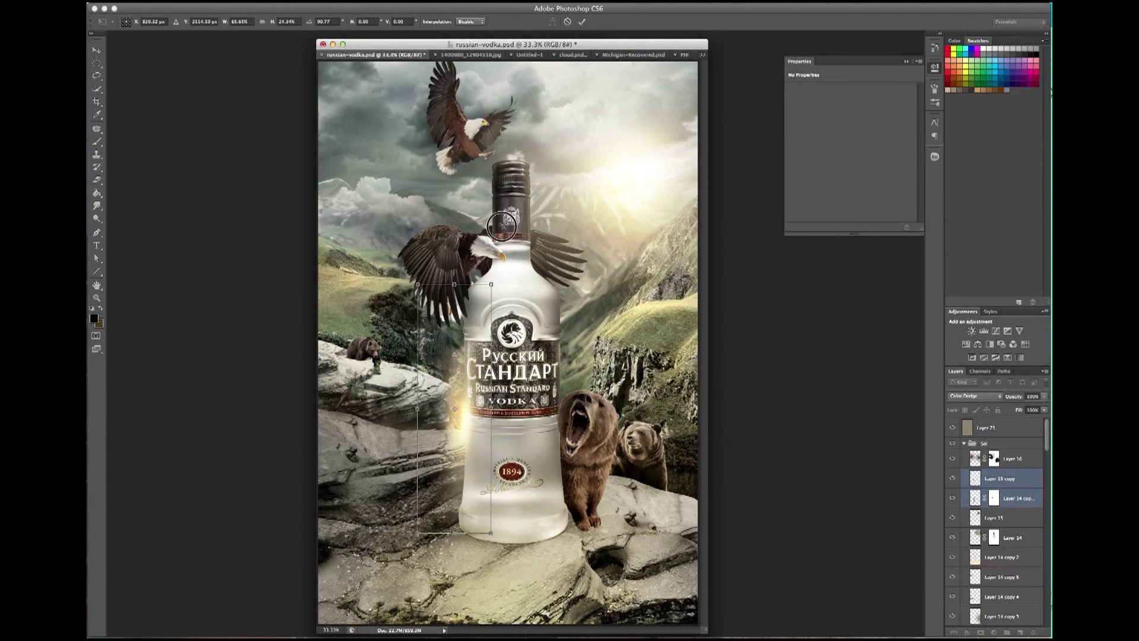
{"action": "key", "text": "Return"}
{"action": "key", "text": "ctrl+g"}
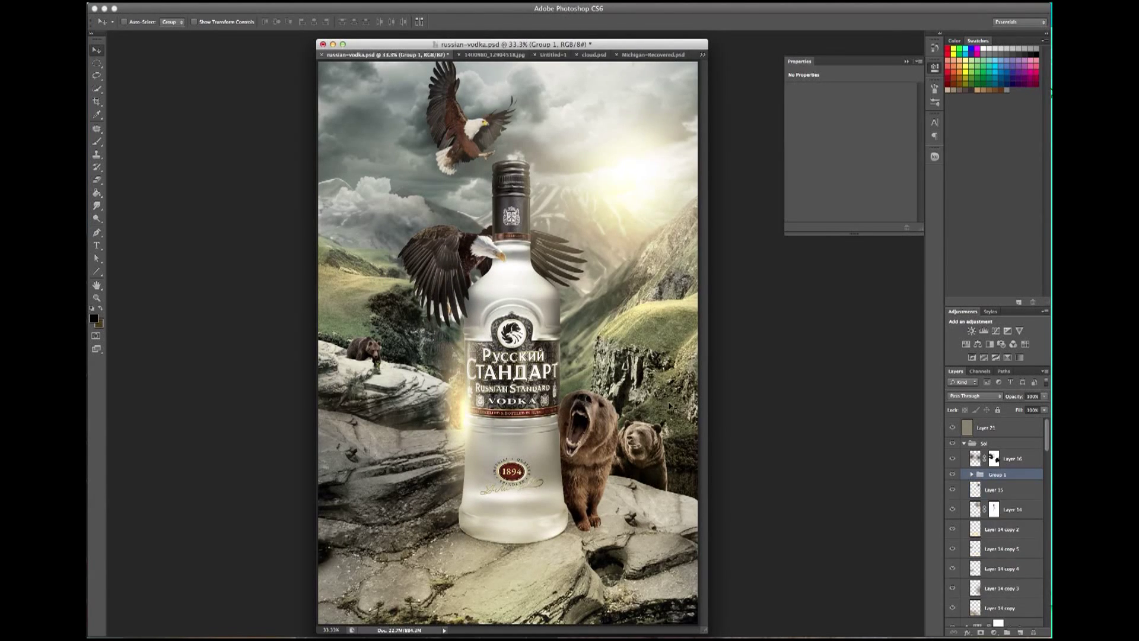
{"action": "left_click", "coordinate": [756, 214]}
Move the streak group onto the bottle neck and raise its opacity.
{"action": "left_click", "coordinate": [997, 464]}
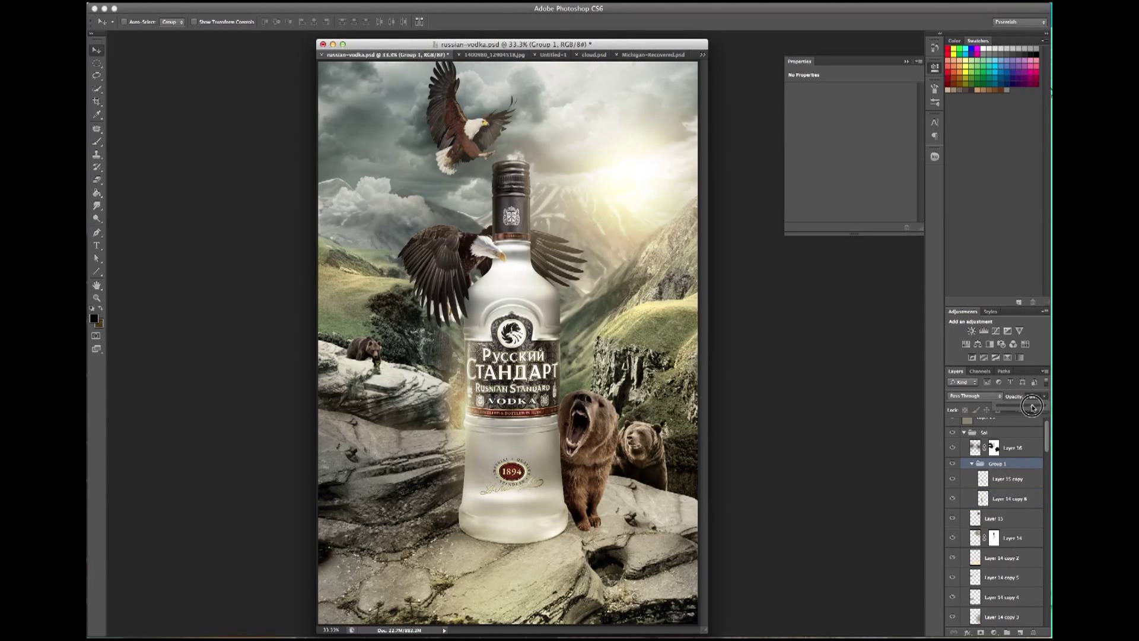
{"action": "mouse_move", "coordinate": [460, 423]}
{"action": "left_mouse_down"}
{"action": "mouse_move", "coordinate": [467, 377]}
{"action": "mouse_move", "coordinate": [562, 386]}
{"action": "mouse_move", "coordinate": [530, 242]}
{"action": "mouse_move", "coordinate": [530, 271]}
{"action": "mouse_move", "coordinate": [522, 253]}
{"action": "left_mouse_up"}
{"action": "key", "text": "9"}
{"action": "key", "text": "3"}
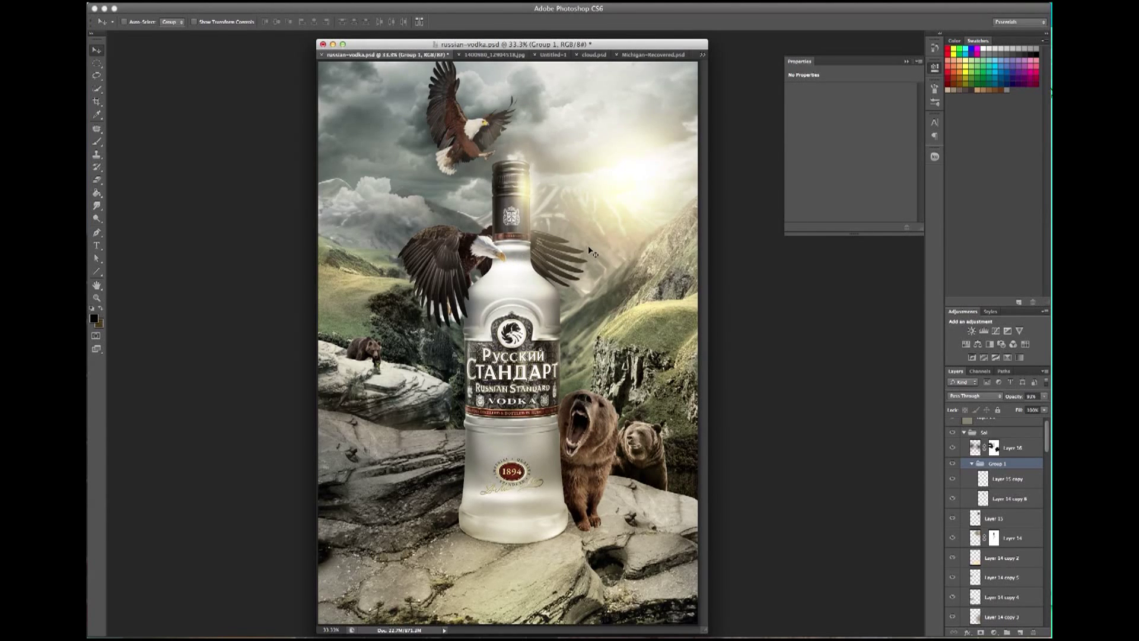
Duplicate the streak group and narrow and slightly rotate the copy.
{"action": "key", "text": "ctrl+j"}
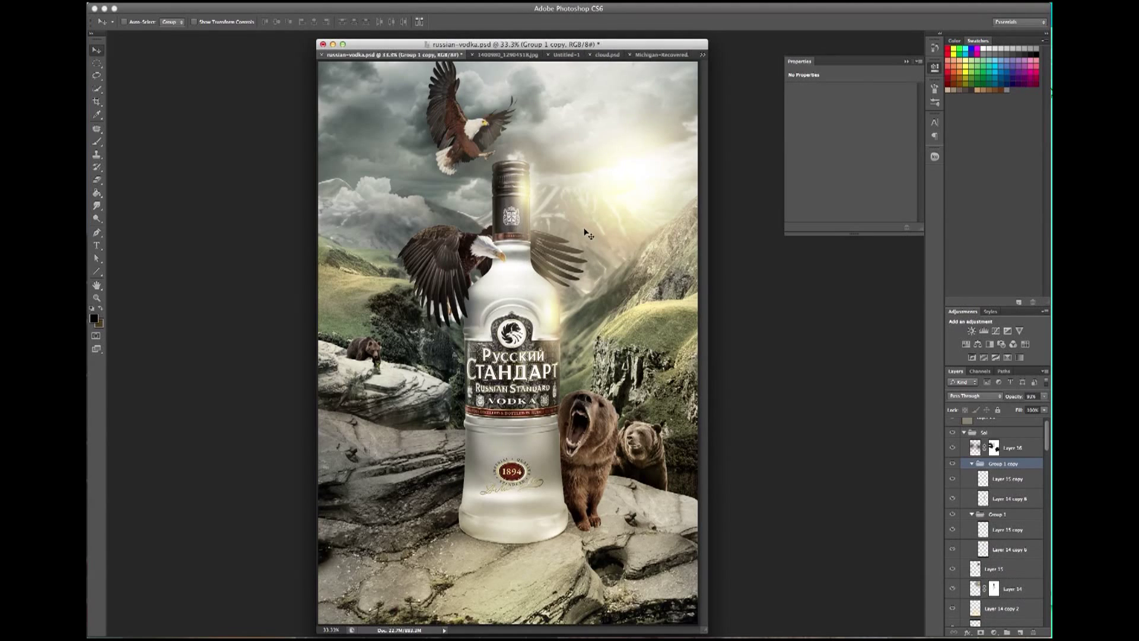
{"action": "key", "text": "ctrl+t"}
{"action": "mouse_move", "coordinate": [520, 306]}
{"action": "left_mouse_down"}
{"action": "mouse_move", "coordinate": [598, 234]}
{"action": "mouse_move", "coordinate": [568, 331]}
{"action": "mouse_move", "coordinate": [571, 249]}
{"action": "left_mouse_up"}
{"action": "key", "text": "Return"}
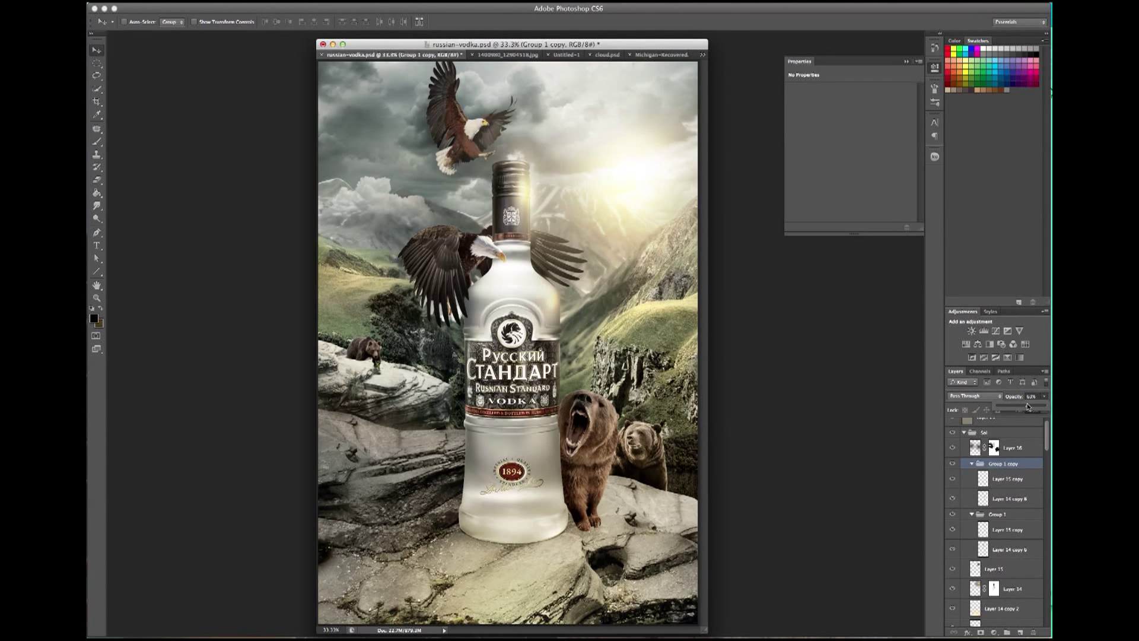
Raise Layer 21's opacity from 11% to 28%.
{"action": "right_click", "coordinate": [537, 254]}
{"action": "left_click", "coordinate": [559, 269]}
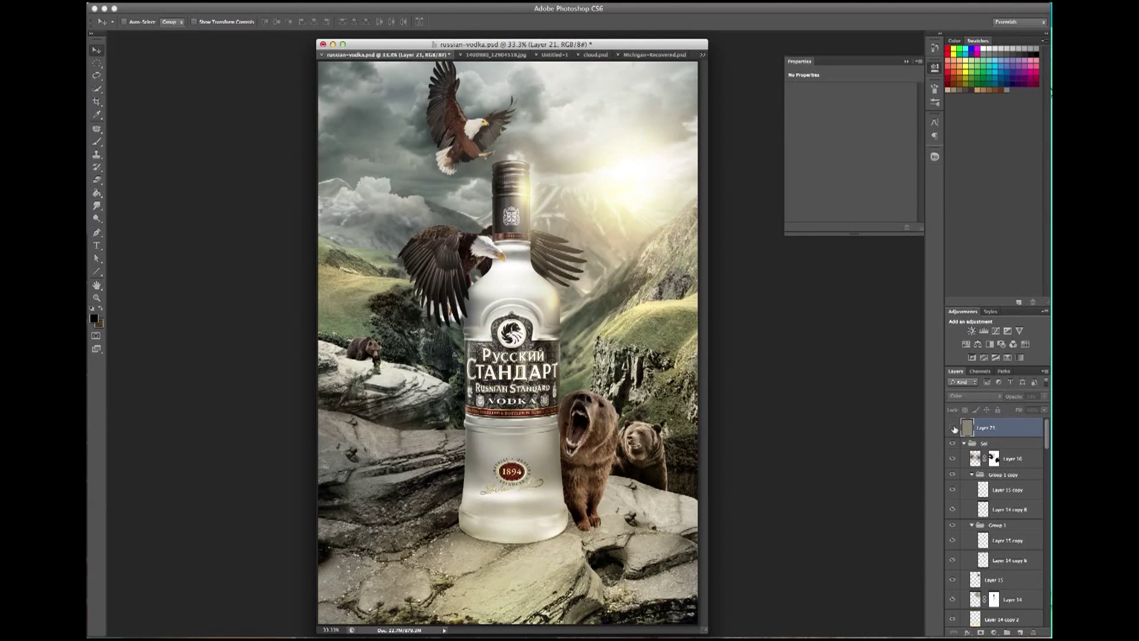
{"action": "mouse_move", "coordinate": [1044, 396]}
{"action": "left_mouse_down"}
{"action": "mouse_move", "coordinate": [1016, 407]}
{"action": "mouse_move", "coordinate": [1032, 633]}
{"action": "left_mouse_up"}
Select Layer 3 copy 2 from the eagle's layer stack and add a new layer above it.
{"action": "right_click", "coordinate": [543, 252]}
{"action": "left_click", "coordinate": [567, 432]}
{"action": "right_click", "coordinate": [542, 258]}
{"action": "left_click", "coordinate": [572, 420]}
{"action": "right_click", "coordinate": [542, 257]}
{"action": "left_click", "coordinate": [570, 357]}
{"action": "right_click", "coordinate": [542, 258]}
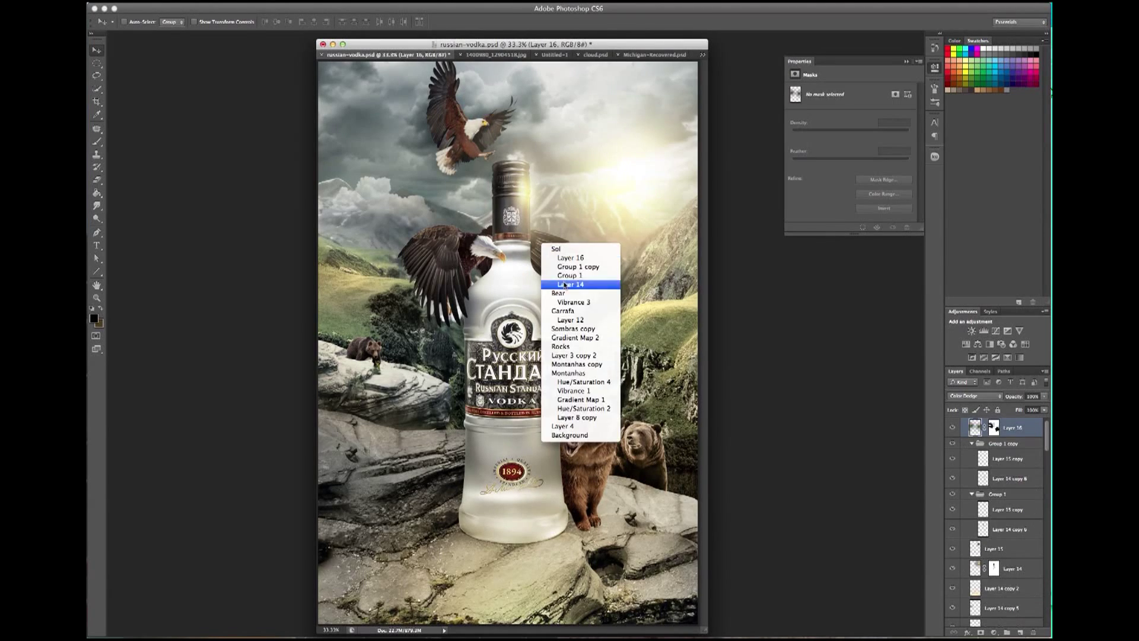
{"action": "left_click", "coordinate": [567, 322]}
{"action": "right_click", "coordinate": [542, 257]}
{"action": "left_click", "coordinate": [567, 287]}
{"action": "right_click", "coordinate": [538, 254]}
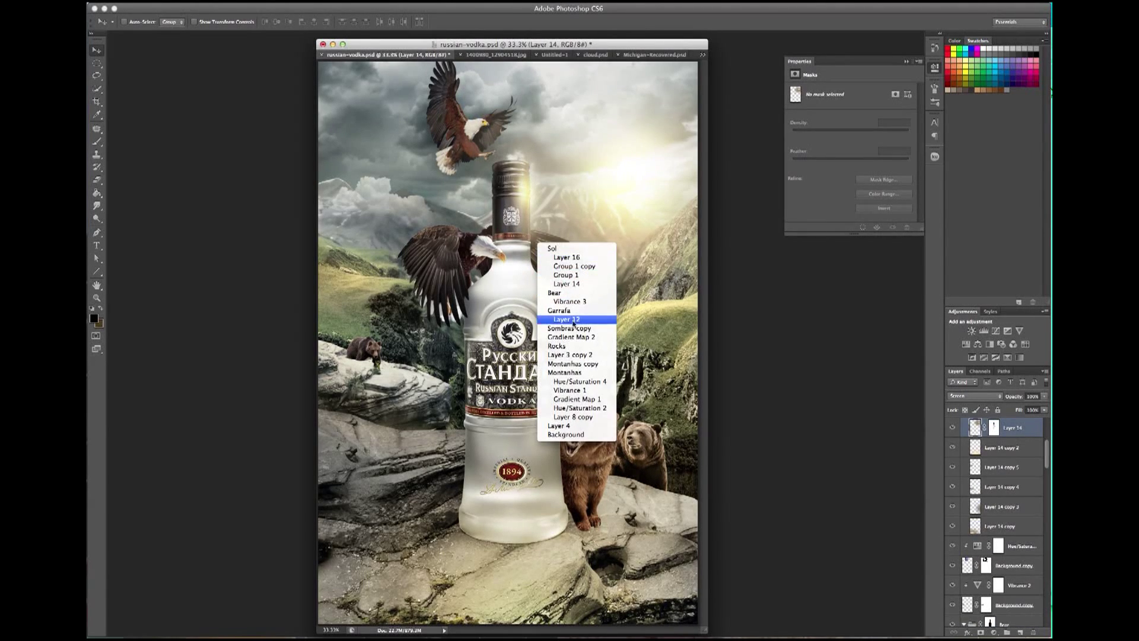
{"action": "left_click", "coordinate": [569, 354]}
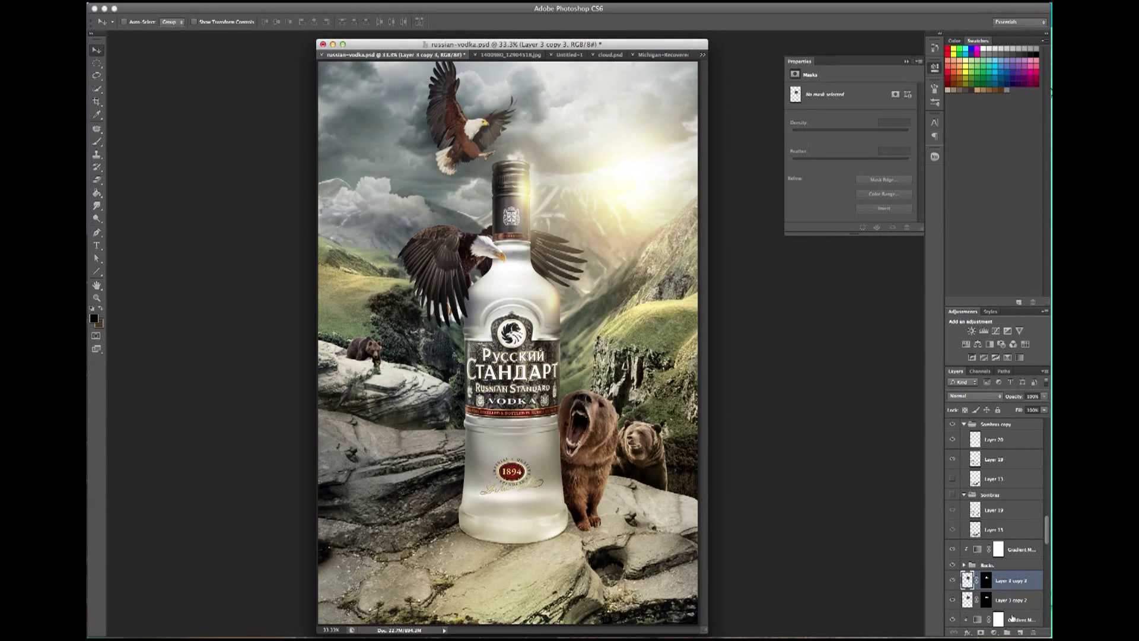
{"action": "left_click", "coordinate": [1021, 627]}
Save, then apply a spin Radial Blur to the new layer twice.
{"action": "key", "text": "ctrl+s"}
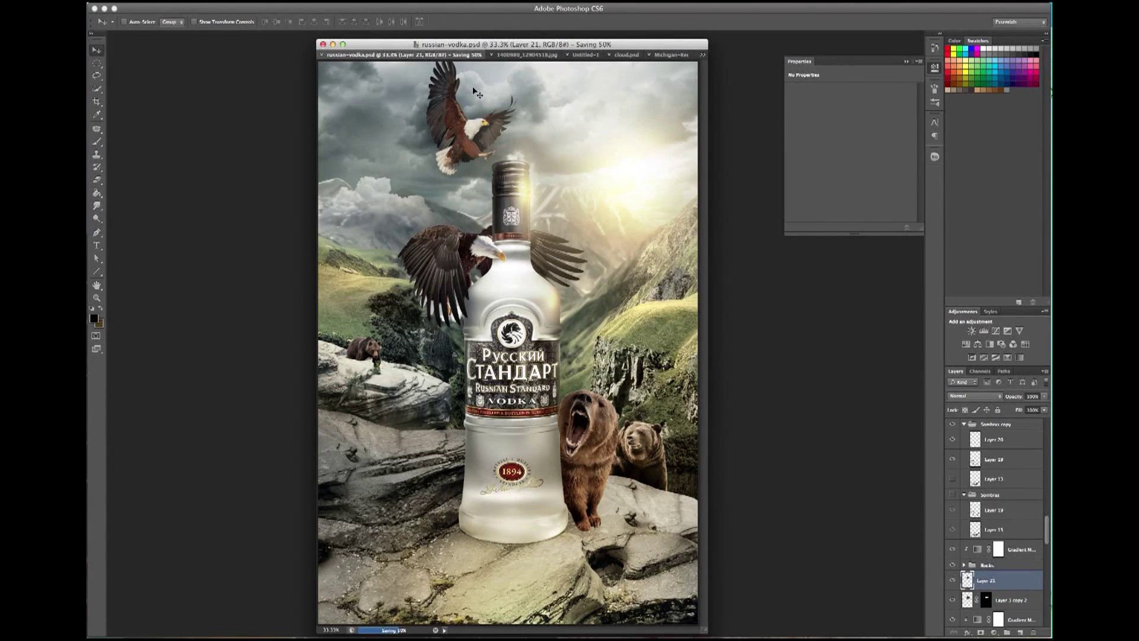
{"action": "left_click", "coordinate": [291, 1]}
{"action": "left_click", "coordinate": [439, 202]}
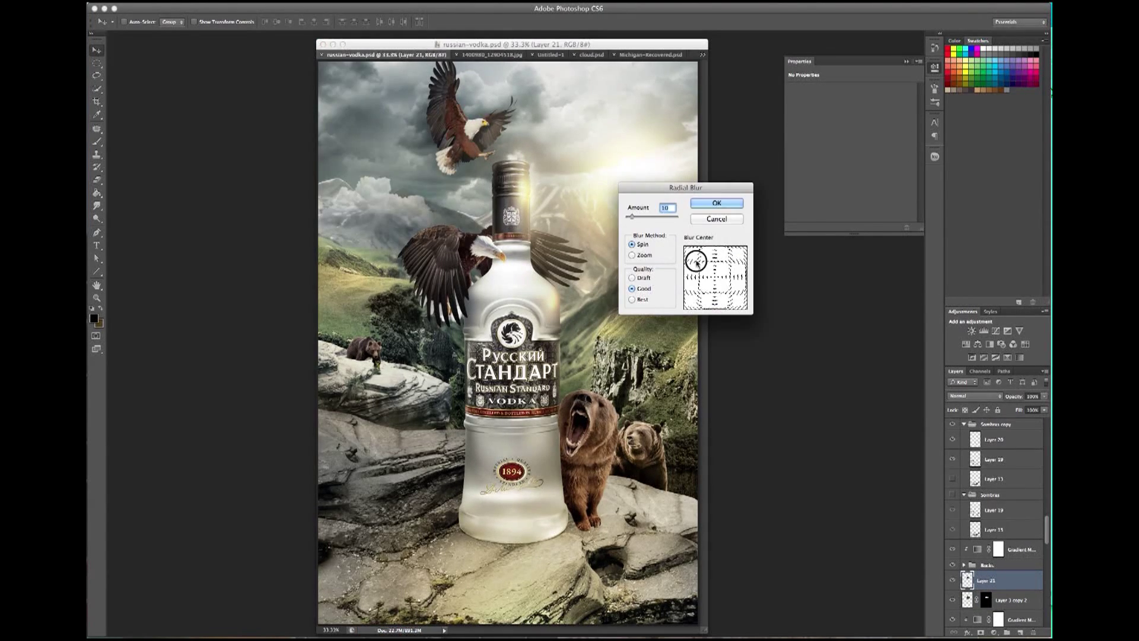
{"action": "left_click", "coordinate": [706, 204]}
{"action": "left_click", "coordinate": [291, 1]}
{"action": "left_click", "coordinate": [439, 208]}
{"action": "left_click", "coordinate": [707, 204]}
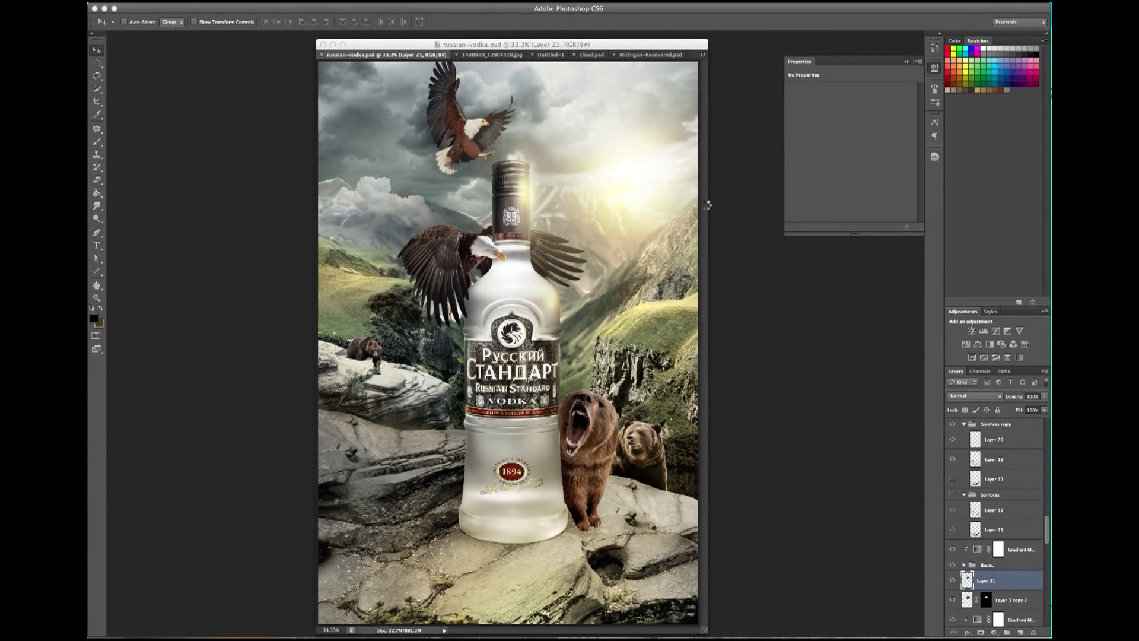
Repeat the spin Radial Blur two more times to strengthen the motion.
{"action": "left_click", "coordinate": [291, 1]}
{"action": "left_click", "coordinate": [439, 206]}
{"action": "left_click", "coordinate": [291, 0]}
{"action": "left_click", "coordinate": [451, 194]}
{"action": "left_click", "coordinate": [709, 207]}
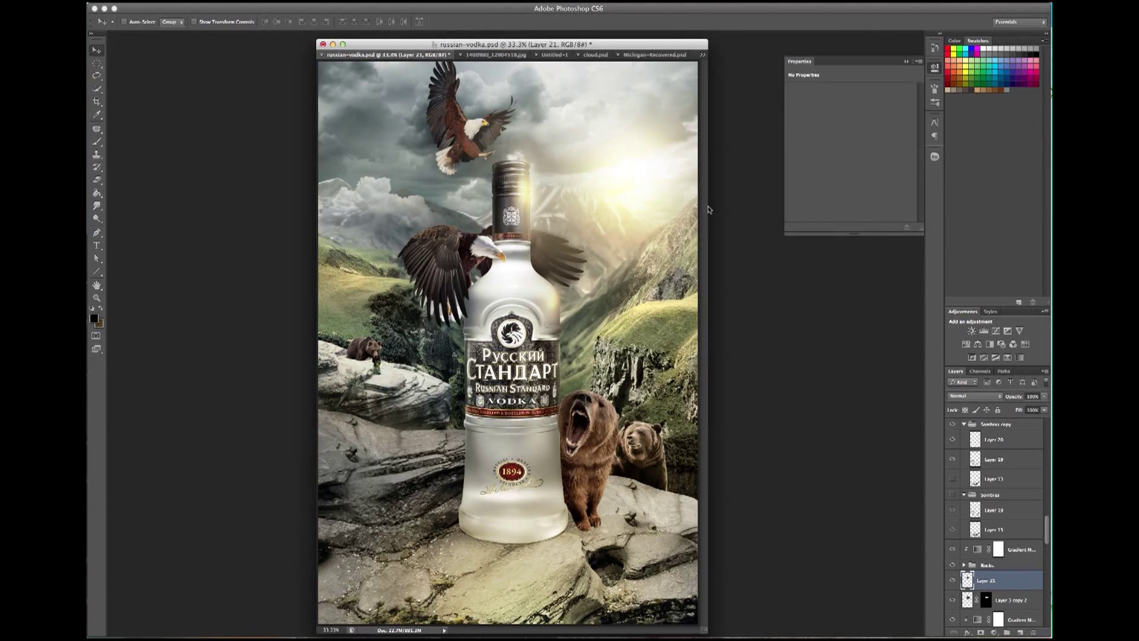
{"action": "left_click", "coordinate": [291, 0]}
{"action": "left_click", "coordinate": [431, 208]}
{"action": "left_click", "coordinate": [698, 205]}
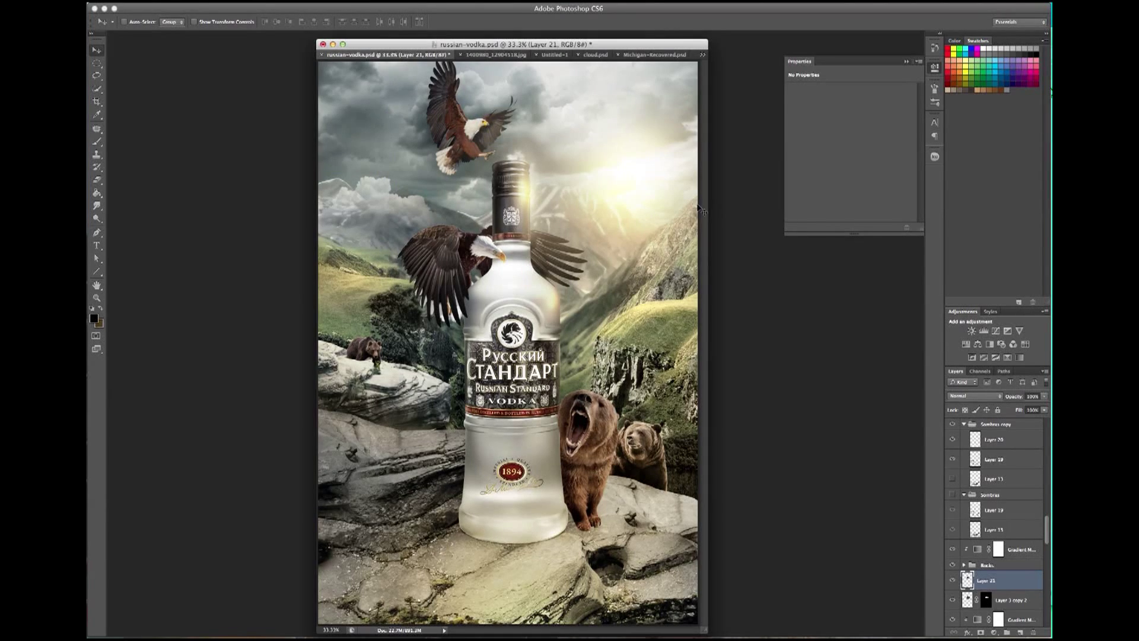
Erase excess blur at 66.7% zoom with 55, 87 and 45 px eraser brushes.
{"action": "left_click", "coordinate": [99, 180]}
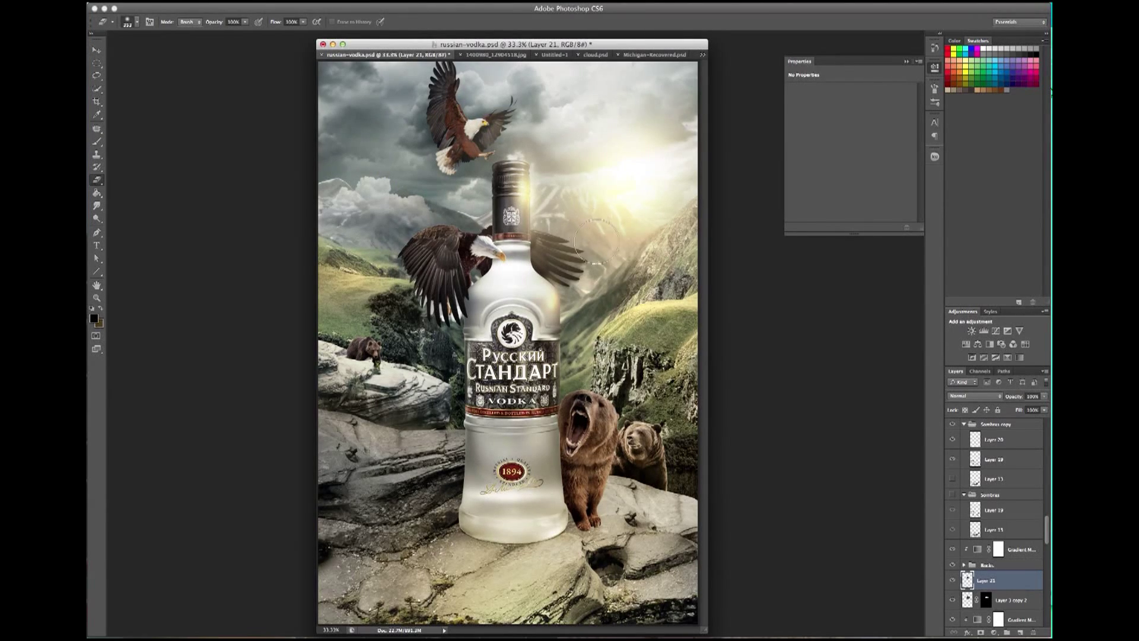
{"action": "key", "text": "super+plus"}
{"action": "key", "text": "super+plus"}
{"action": "scroll", "coordinate": [534, 297], "scroll_direction": "down", "scroll_amount": 2}
{"action": "right_click", "coordinate": [687, 175]}
{"action": "left_click", "coordinate": [687, 175]}
{"action": "key", "text": "Return"}
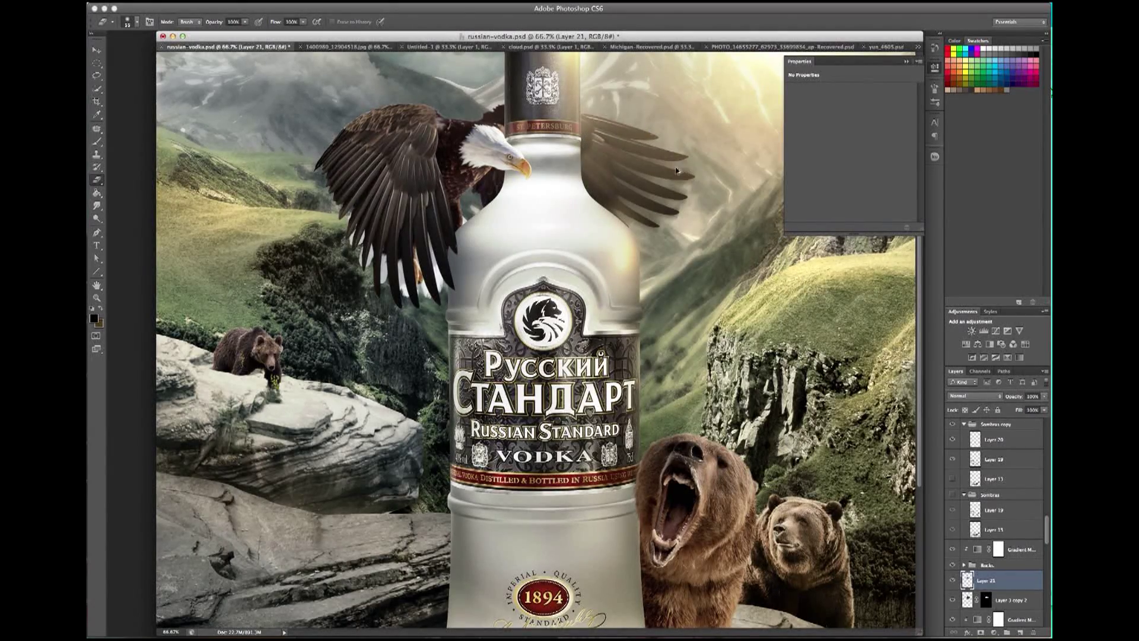
{"action": "right_click", "coordinate": [622, 446]}
{"action": "left_click_drag", "start_coordinate": [669, 388], "coordinate": [677, 388]}
{"action": "key", "text": "Return"}
{"action": "right_click", "coordinate": [616, 259]}
{"action": "left_click_drag", "start_coordinate": [671, 274], "coordinate": [657, 274]}
{"action": "key", "text": "Return"}
Add Layer 22 above the eagle's Layer 3 copy and spin-blur the eagle's wings.
{"action": "key", "text": "v"}
{"action": "right_click", "coordinate": [417, 126]}
{"action": "left_click", "coordinate": [442, 178]}
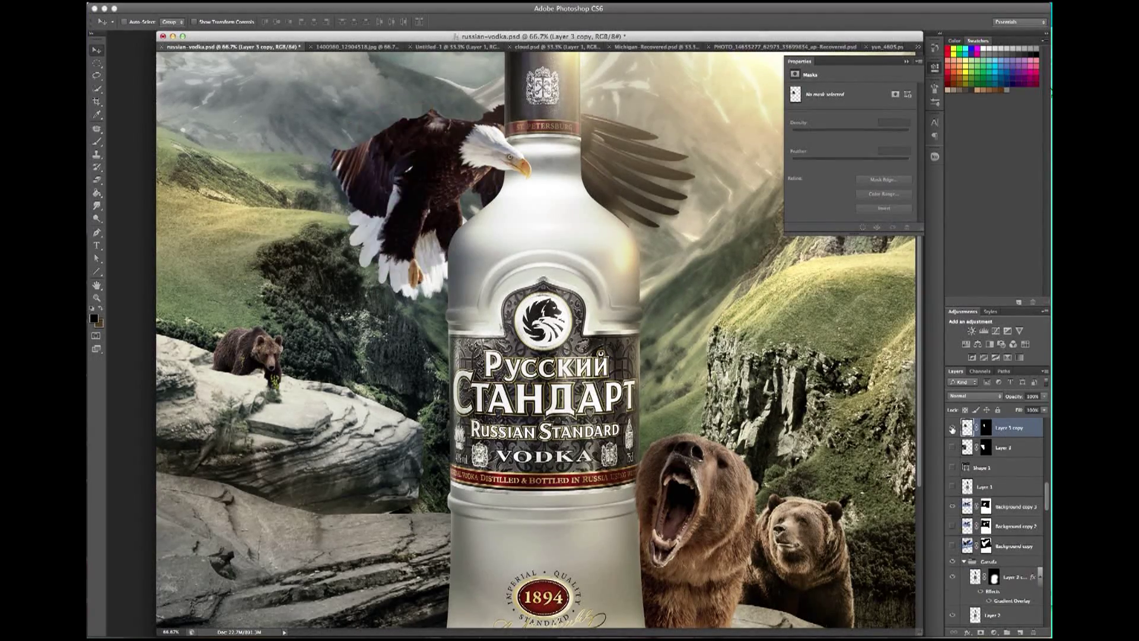
{"action": "left_click", "coordinate": [1020, 633]}
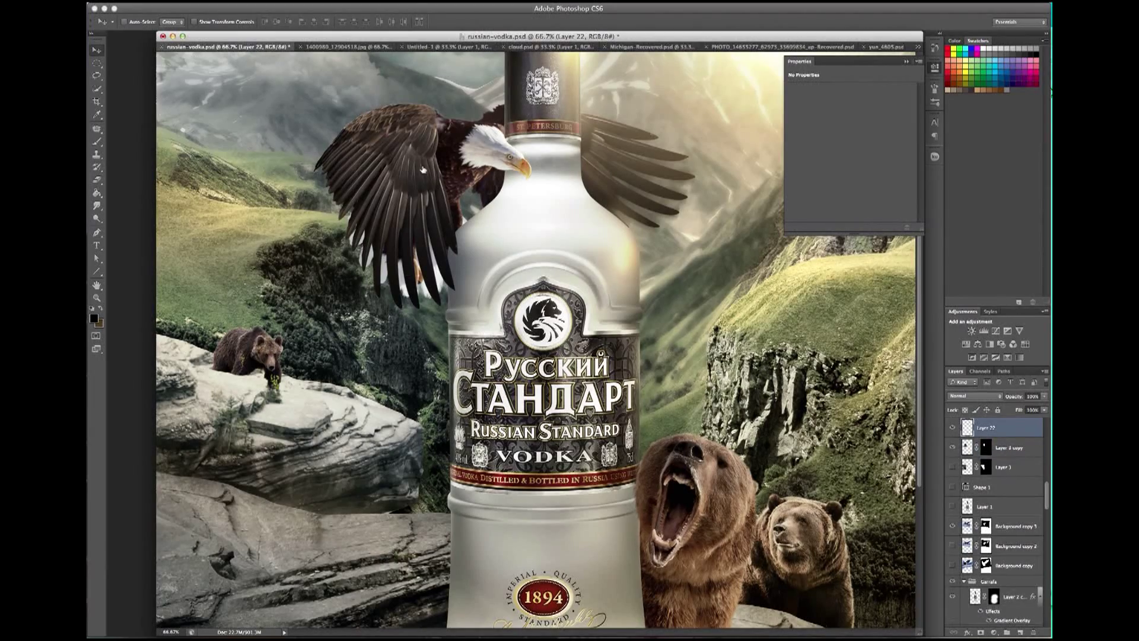
{"action": "left_click", "coordinate": [284, 0]}
{"action": "left_click", "coordinate": [436, 208]}
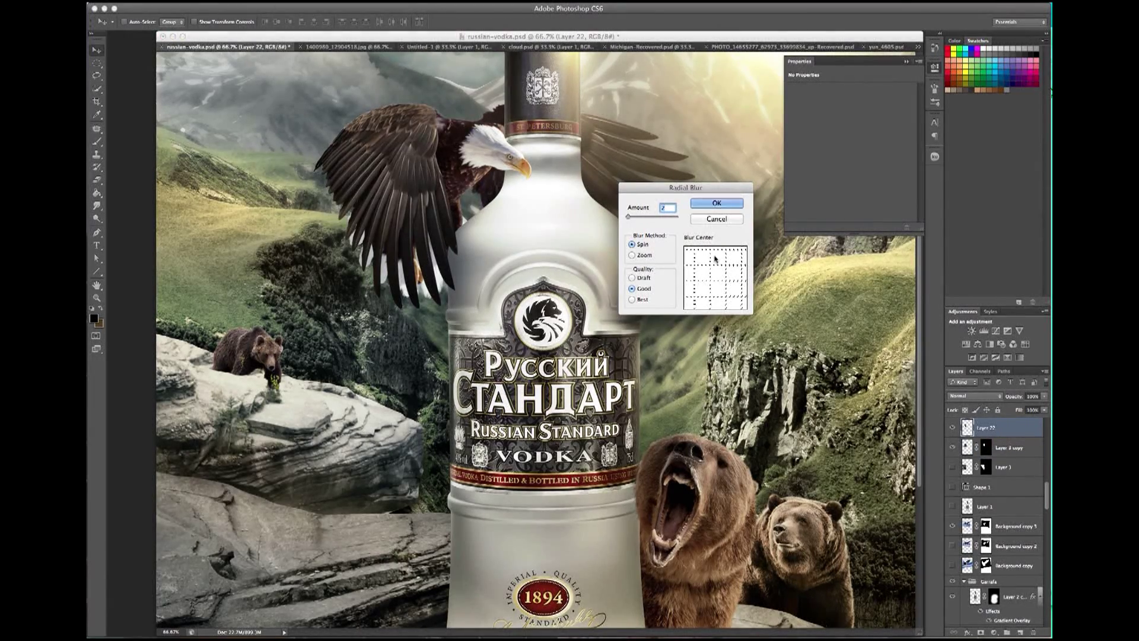
{"action": "left_click", "coordinate": [716, 203]}
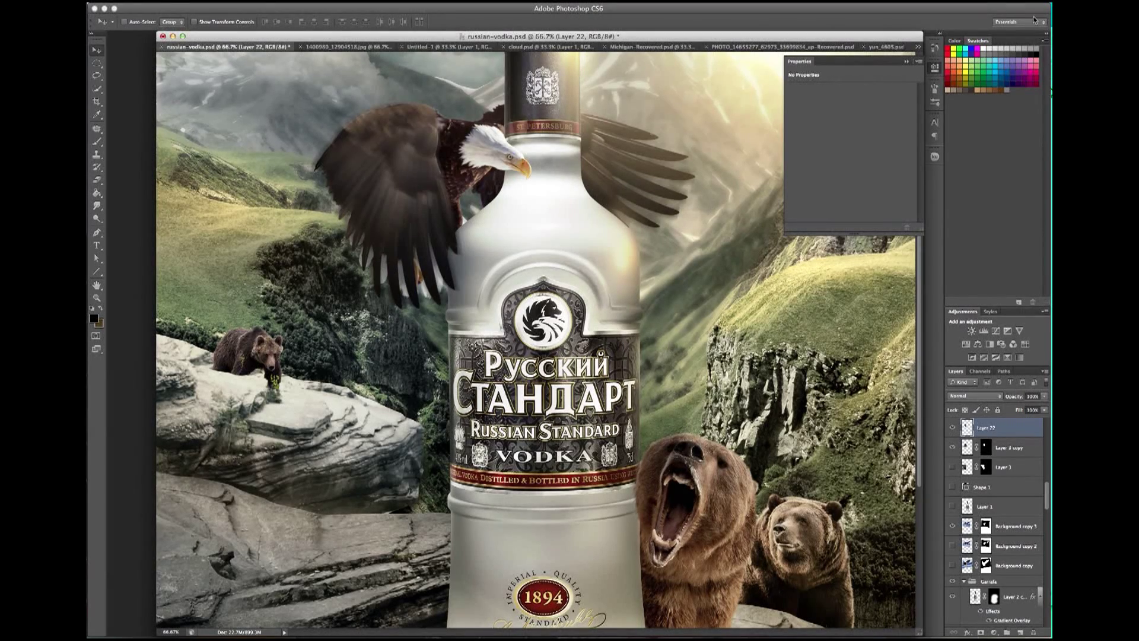
Check the eraser brush, zoom out to 50% and save the composite.
{"action": "key", "text": "e"}
{"action": "right_click", "coordinate": [383, 178]}
{"action": "key", "text": "Escape"}
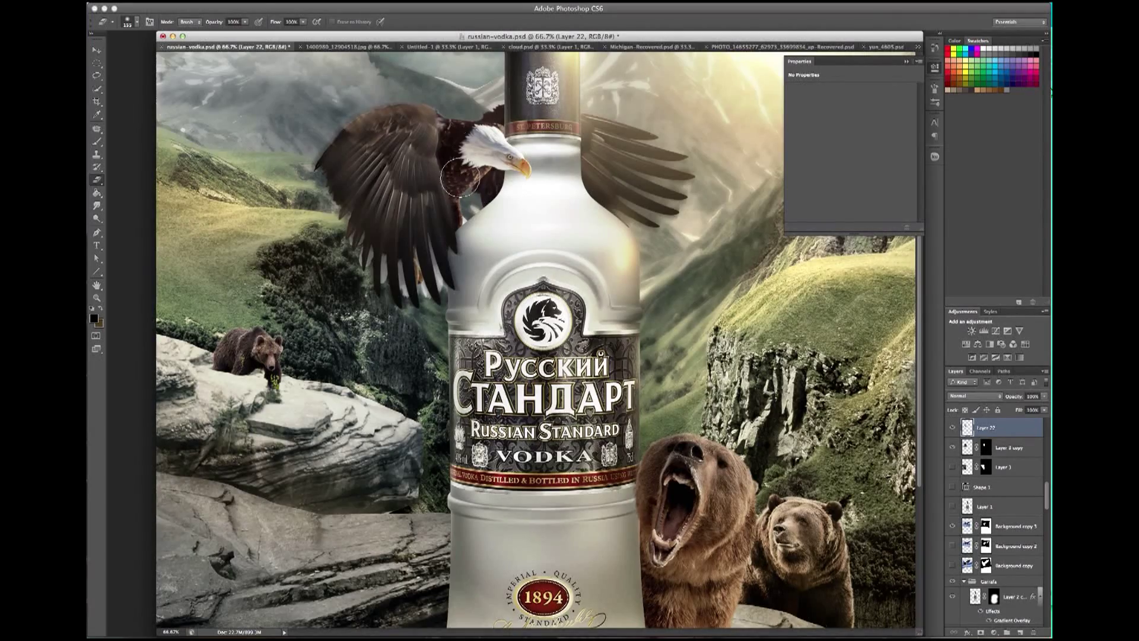
{"action": "key", "text": "ctrl+minus"}
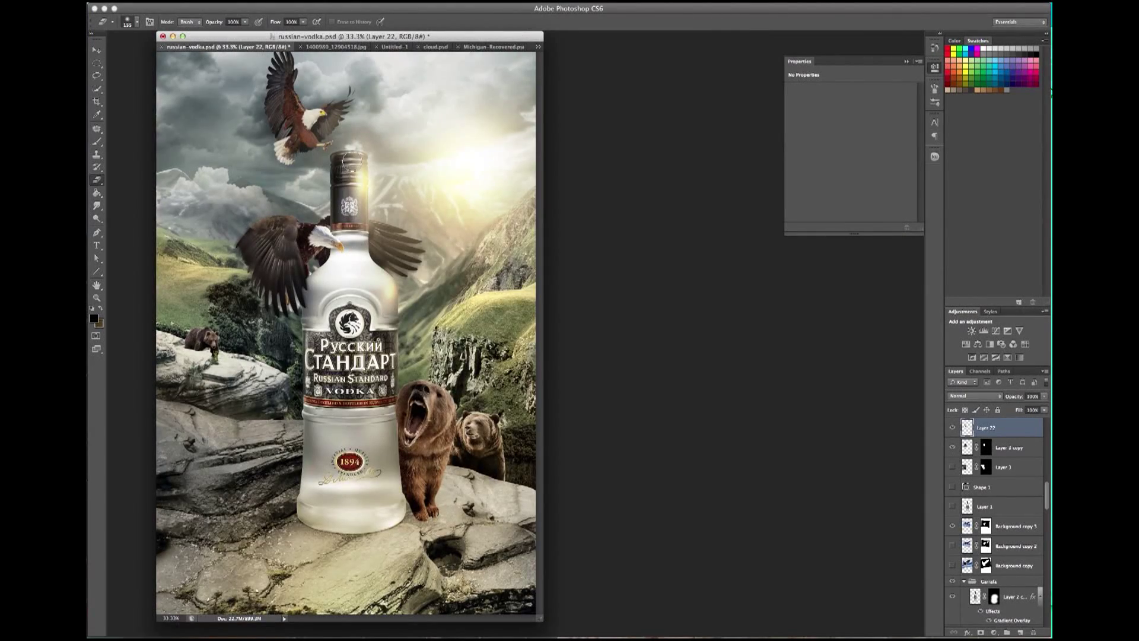
{"action": "key", "text": "ctrl+plus"}
{"action": "key", "text": "ctrl+s"}
{"action": "left_click", "coordinate": [96, 51]}
Select the bottle layer Layer 2 copy and add a new empty layer above it.
{"action": "right_click", "coordinate": [659, 479]}
{"action": "left_click", "coordinate": [645, 502]}
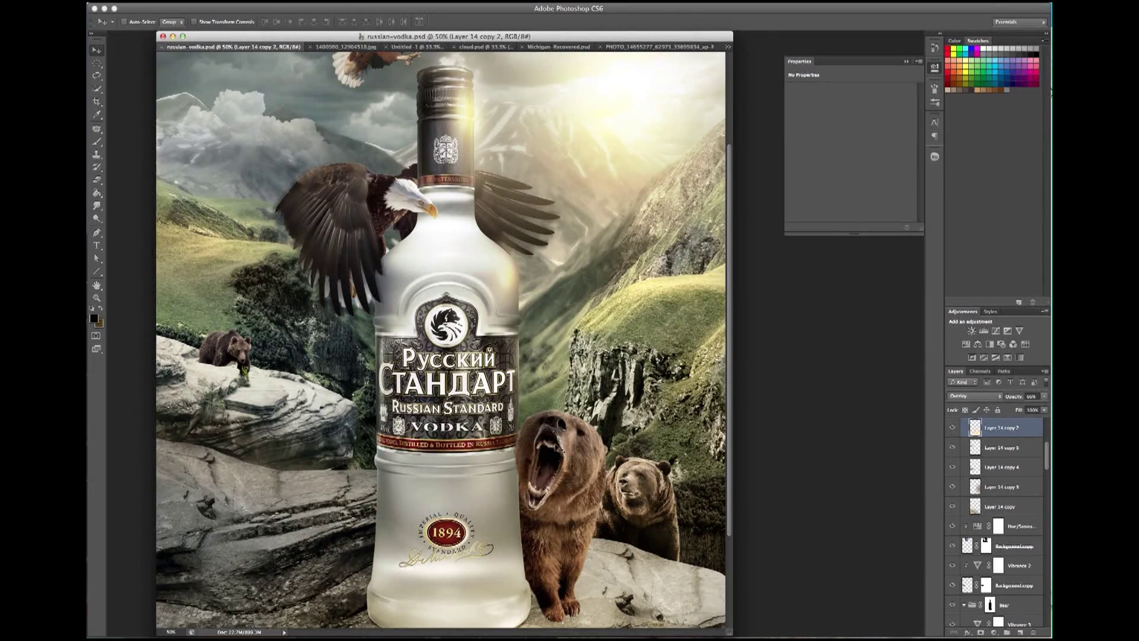
{"action": "right_click", "coordinate": [516, 483]}
{"action": "left_click", "coordinate": [512, 538]}
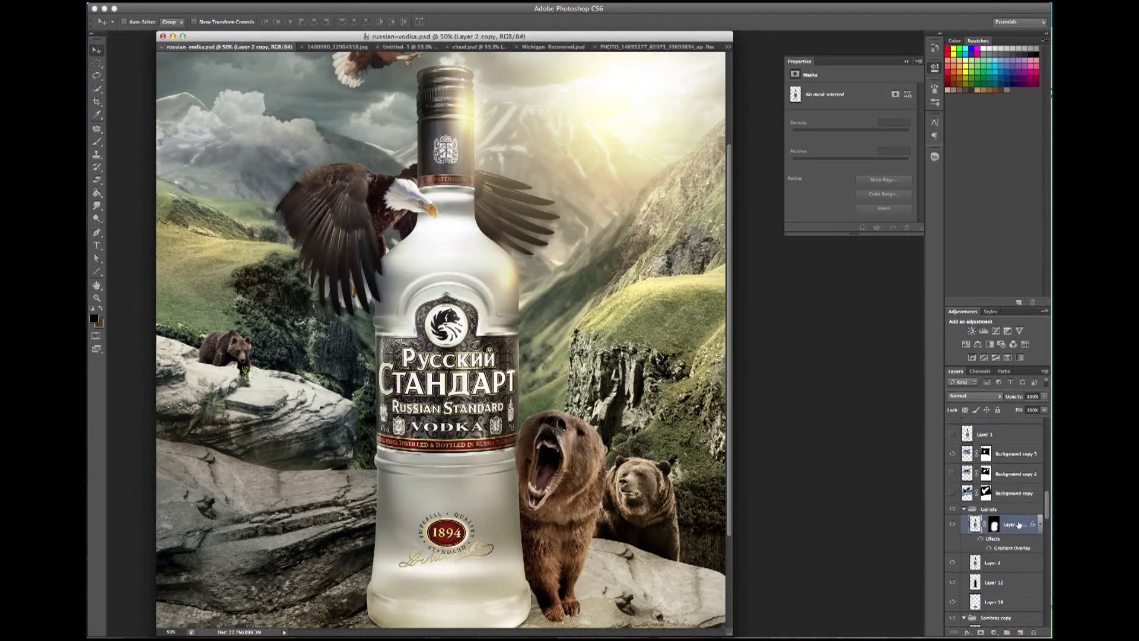
{"action": "key", "text": "ctrl+shift+alt+n"}
{"action": "key", "text": "ctrl+plus"}
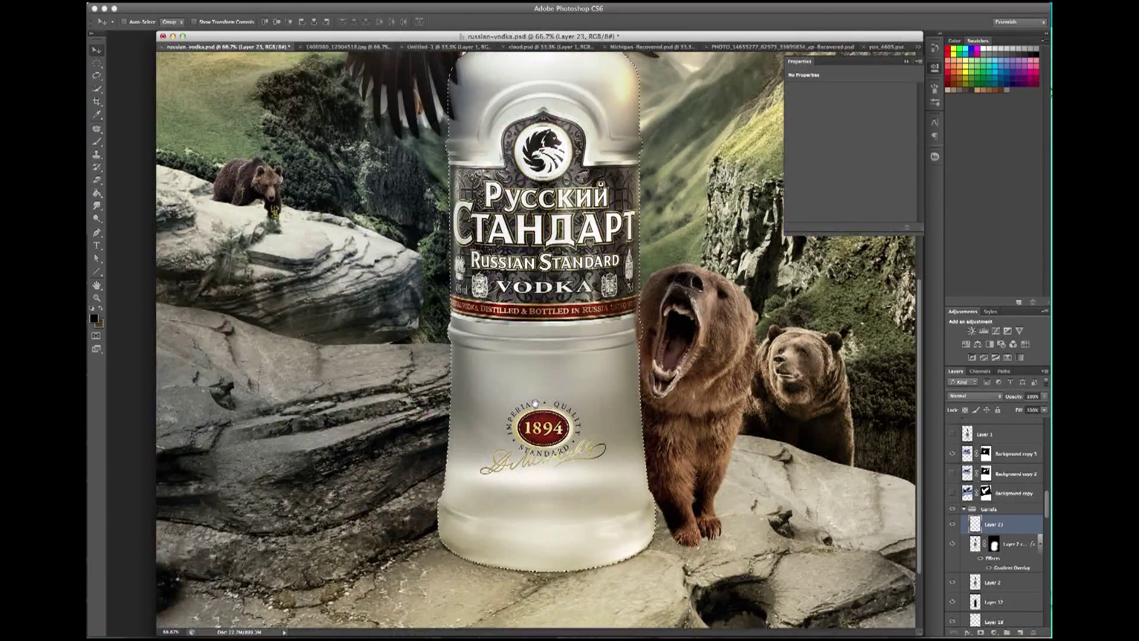
Paint dark shading along the bottle's right and lower-left edges.
{"action": "left_click", "coordinate": [97, 141]}
{"action": "right_click", "coordinate": [614, 325]}
{"action": "right_click", "coordinate": [676, 303]}
{"action": "mouse_move", "coordinate": [634, 363]}
{"action": "left_mouse_down"}
{"action": "mouse_move", "coordinate": [632, 560]}
{"action": "mouse_move", "coordinate": [637, 307]}
{"action": "mouse_move", "coordinate": [642, 475]}
{"action": "left_mouse_up"}
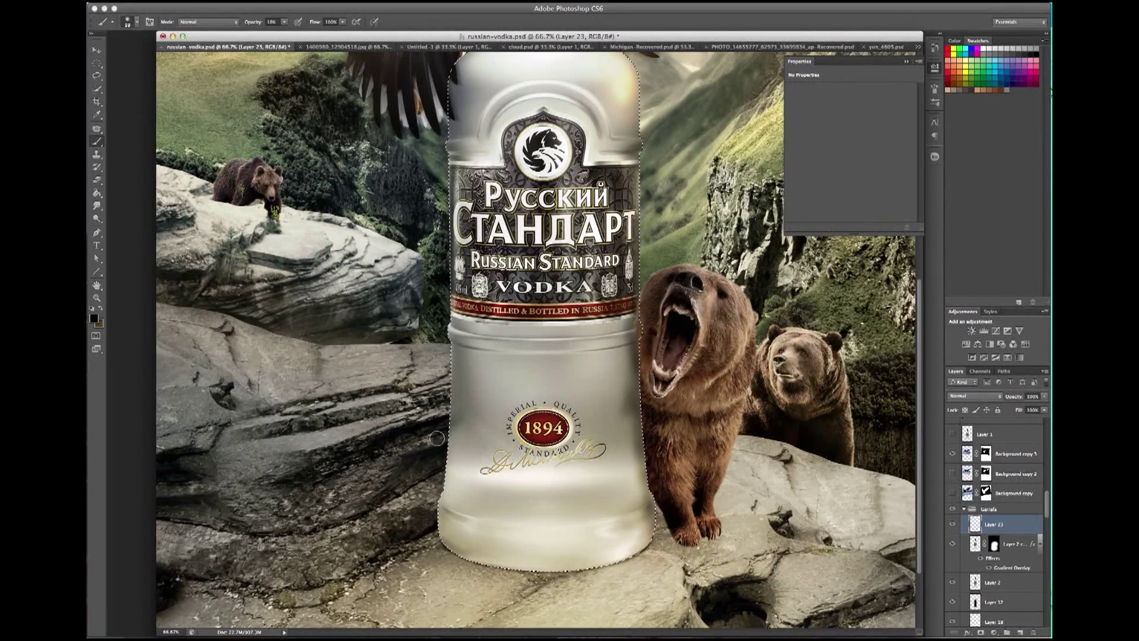
{"action": "left_click_drag", "start_coordinate": [470, 410], "coordinate": [466, 522]}
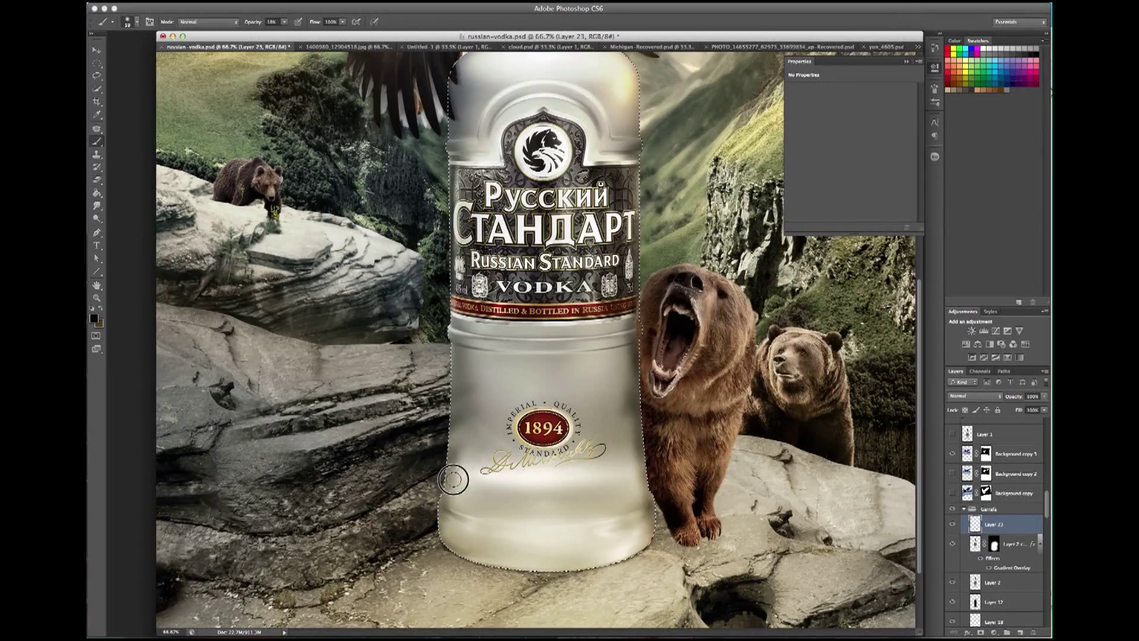
{"action": "key", "text": "super+minus"}
{"action": "key", "text": "super+minus"}
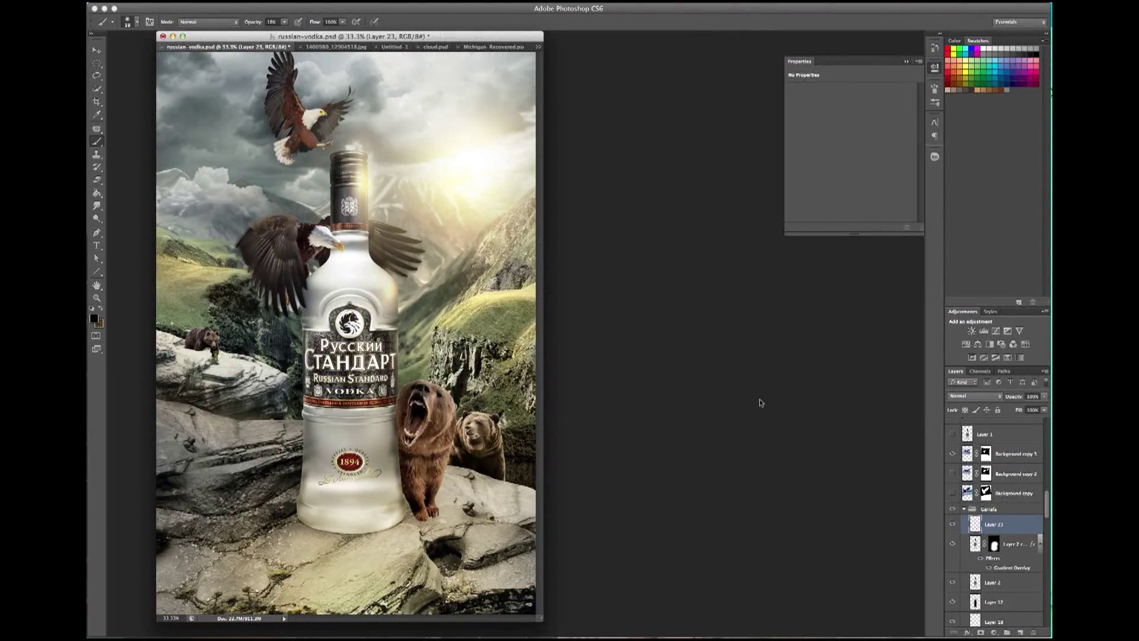
{"action": "key", "text": "super+plus"}
{"action": "key", "text": "super+plus"}
{"action": "key", "text": "super+plus"}
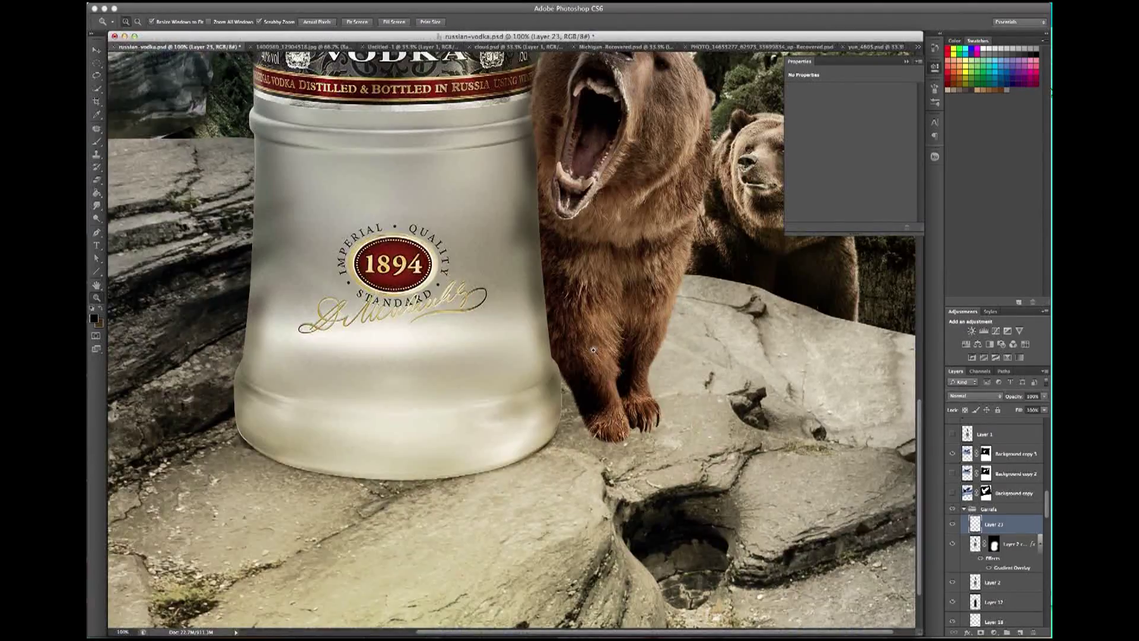
{"action": "right_click", "coordinate": [509, 336]}
{"action": "key", "text": "Return"}
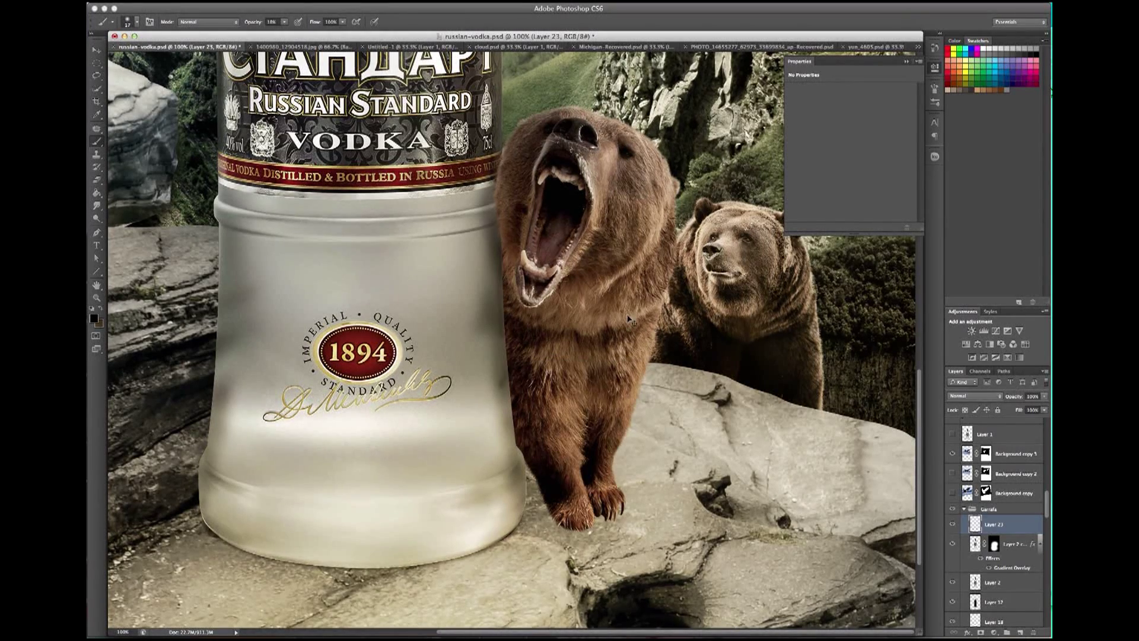
Toggle Layer 23 to compare the shading, and undo an accidental layer change.
{"action": "left_click", "coordinate": [952, 525]}
{"action": "left_click", "coordinate": [953, 526]}
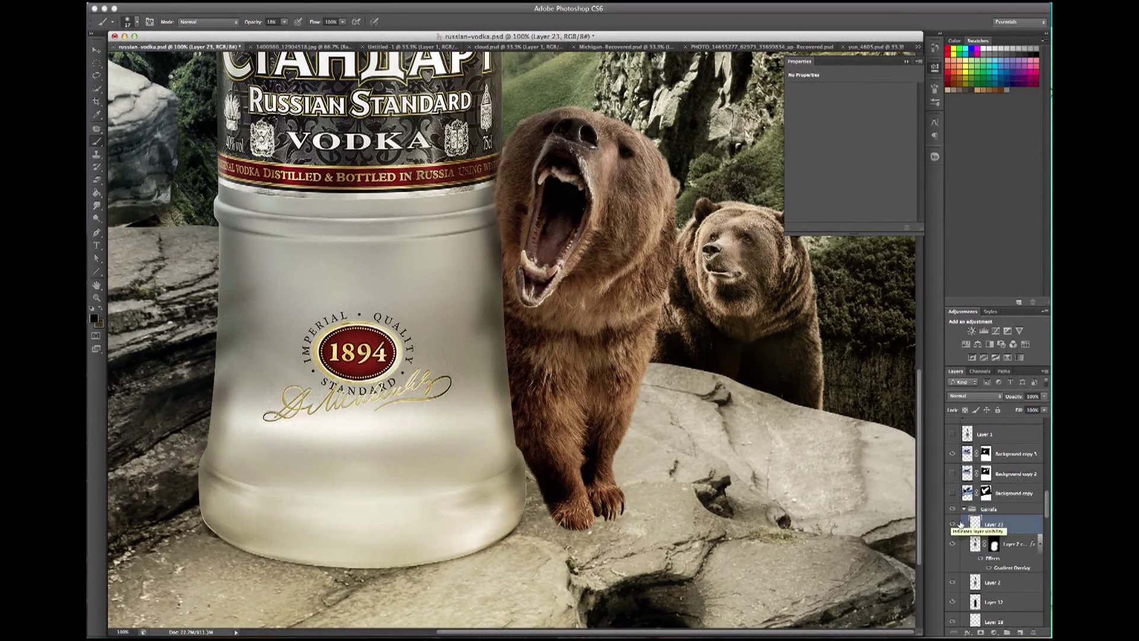
{"action": "key", "text": "v"}
{"action": "double_click", "coordinate": [1006, 525]}
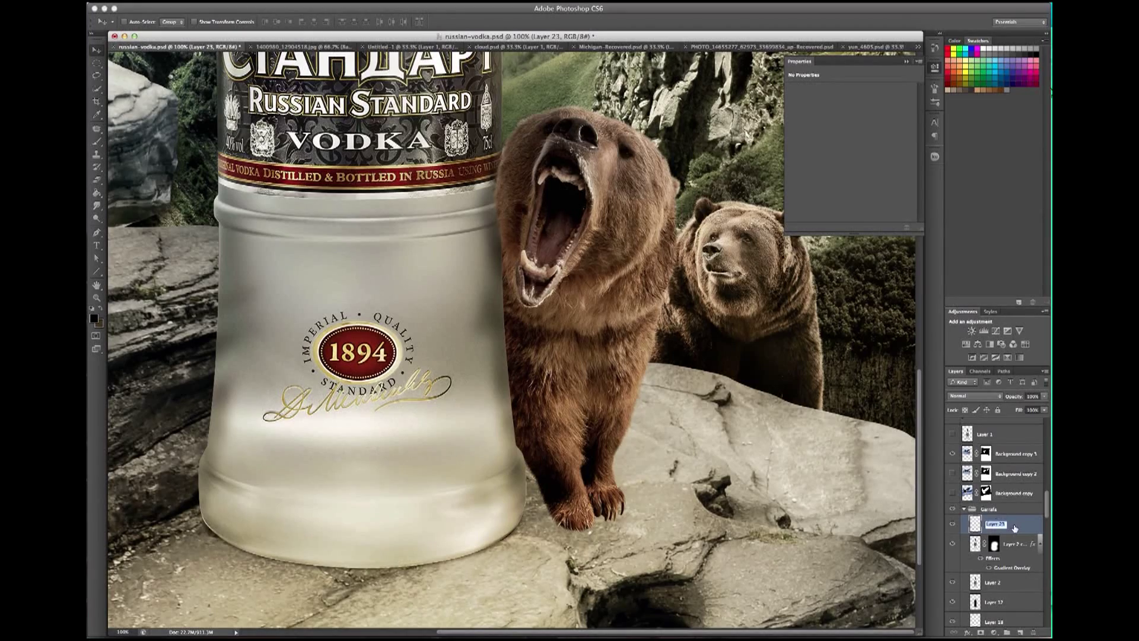
{"action": "type", "text": "sombra garrafa"}
{"action": "right_click", "coordinate": [600, 291]}
{"action": "left_click", "coordinate": [635, 346]}
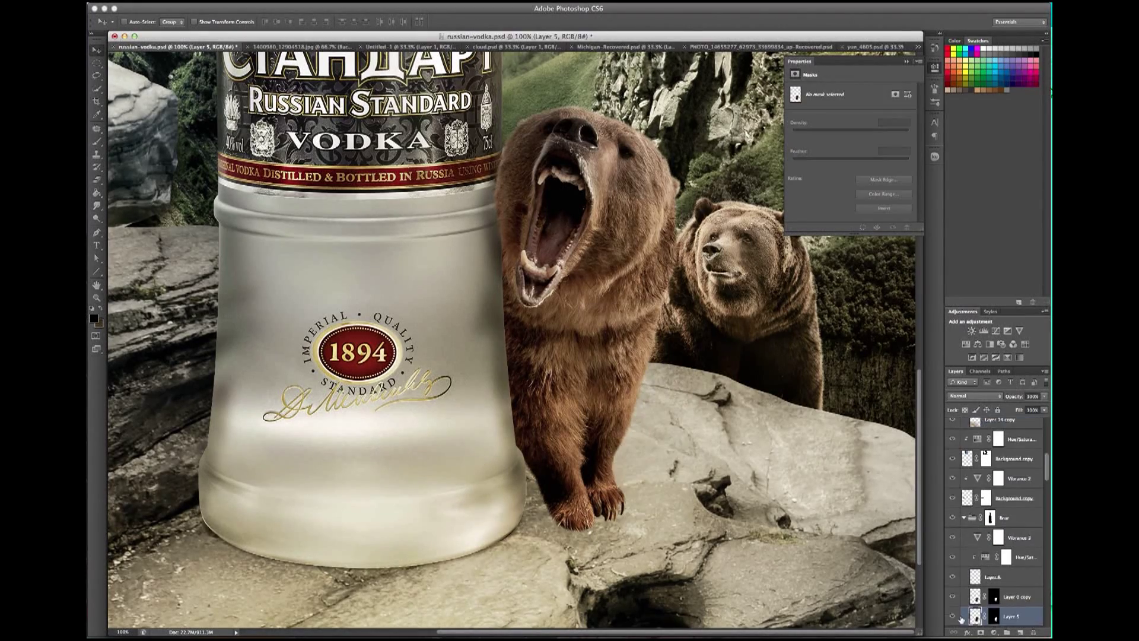
{"action": "left_click", "coordinate": [953, 600]}
{"action": "key", "text": "ctrl+alt+z"}
{"action": "key", "text": "ctrl+alt+z"}
Move Layer 23 above the Bear group with Ctrl+] and set the brush to 11% opacity.
{"action": "key", "text": "b"}
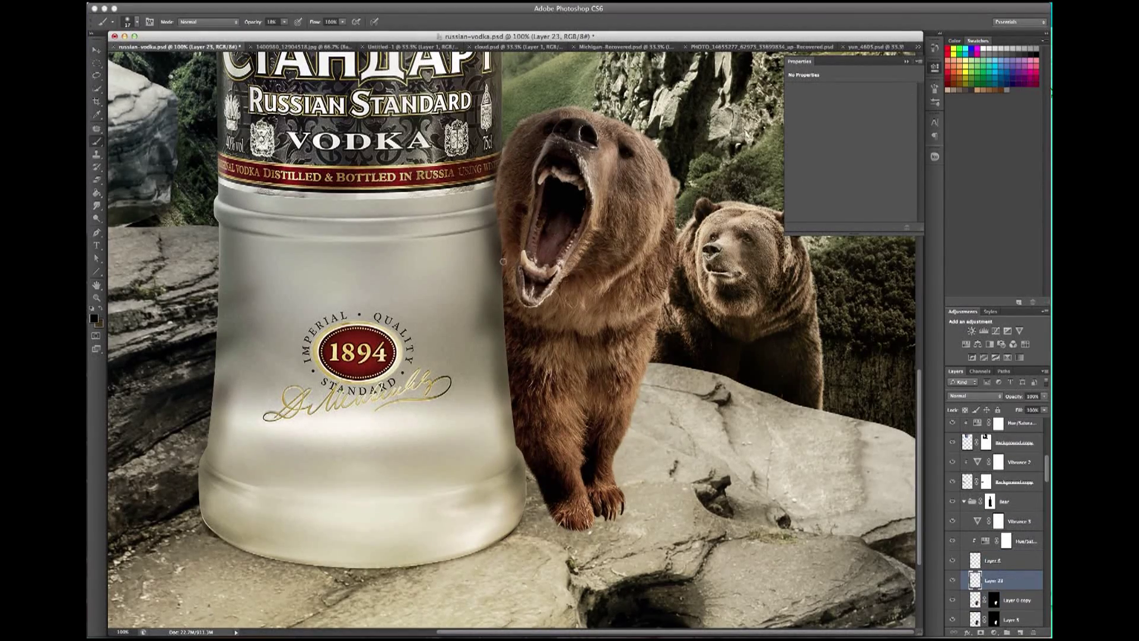
{"action": "key", "text": "0"}
{"action": "scroll", "coordinate": [1003, 571], "scroll_direction": "down", "scroll_amount": 2}
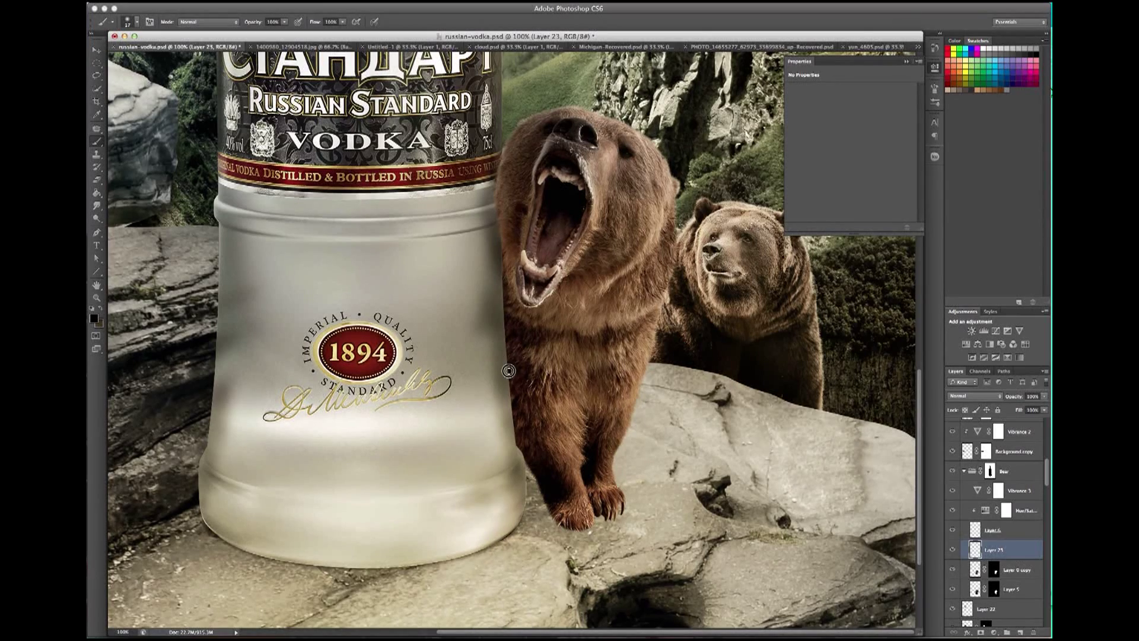
{"action": "key", "text": "ctrl+bracketright"}
{"action": "key", "text": "ctrl+bracketright"}
{"action": "key", "text": "ctrl+bracketright"}
{"action": "key", "text": "ctrl+bracketright"}
{"action": "right_click", "coordinate": [531, 362]}
{"action": "left_click_drag", "start_coordinate": [553, 384], "coordinate": [556, 384]}
{"action": "key", "text": "Return"}
{"action": "key", "text": "1"}
{"action": "key", "text": "1"}
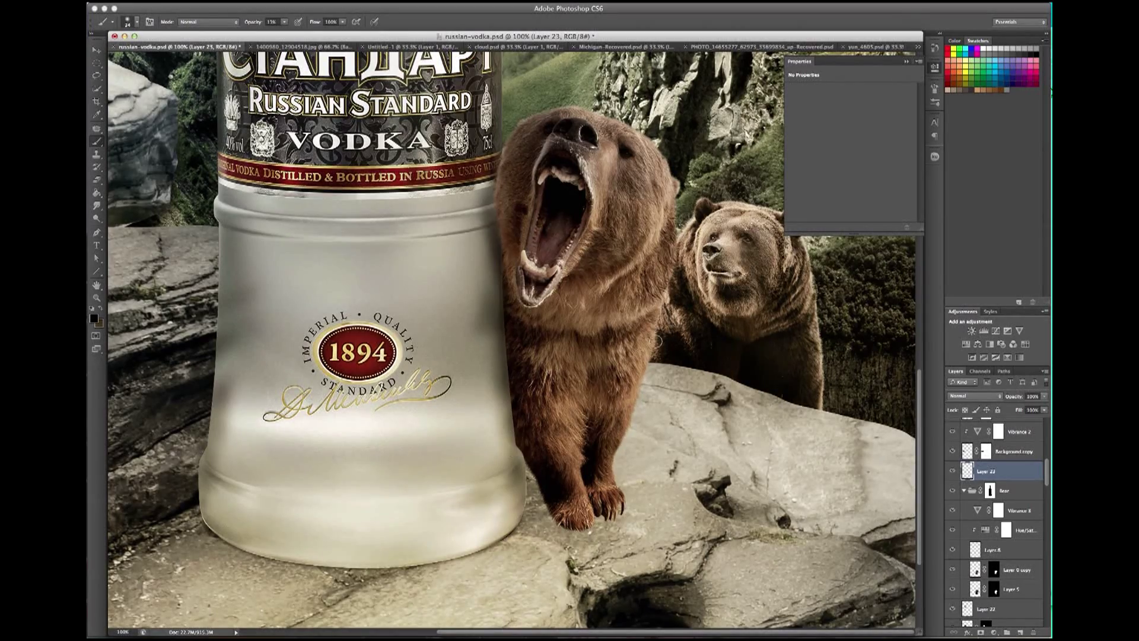
Show the bottle-bear shading layer and review the bottle, bears and whole poster.
{"action": "key", "text": "ctrl+minus"}
{"action": "key", "text": "ctrl+minus"}
{"action": "key", "text": "ctrl+minus"}
{"action": "left_click", "coordinate": [953, 471]}
{"action": "key", "text": "z"}
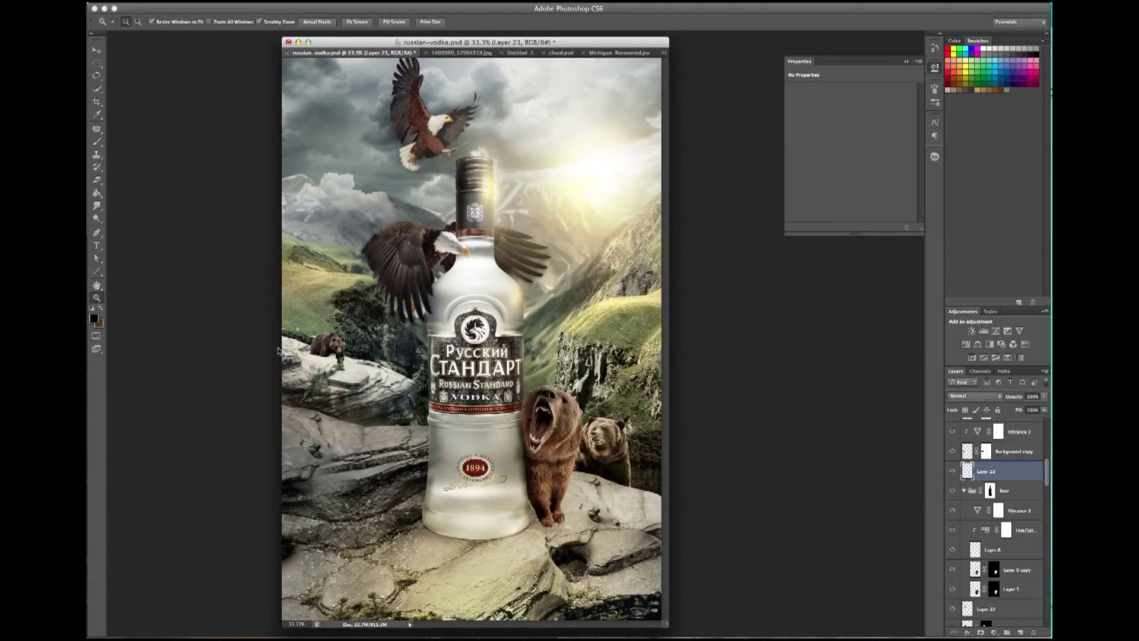
{"action": "left_click", "coordinate": [523, 411]}
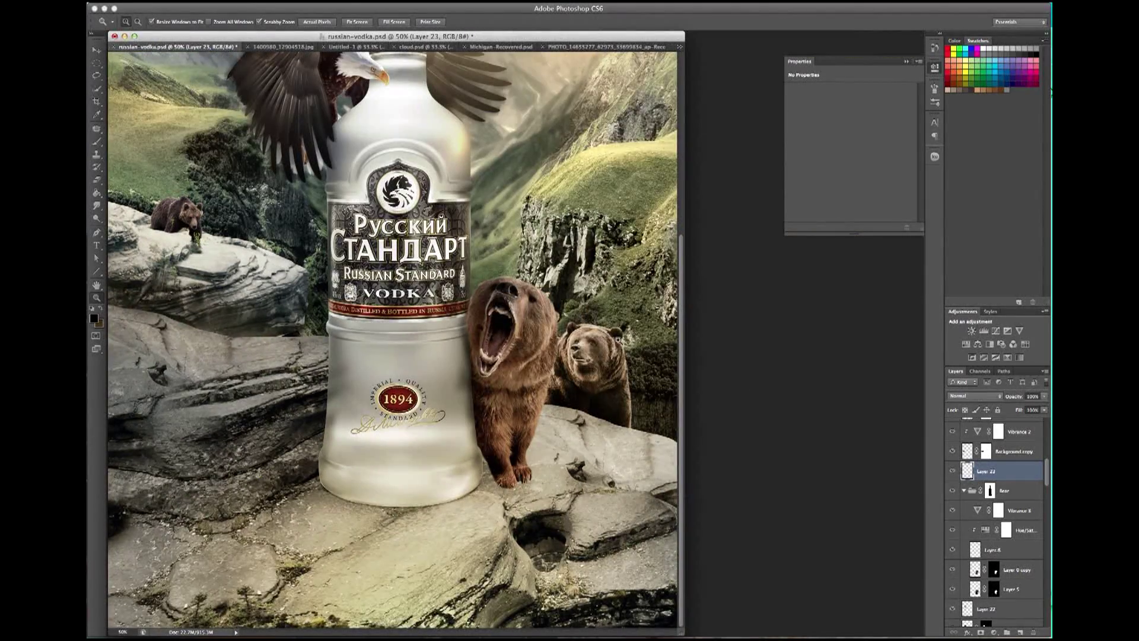
{"action": "key", "text": "ctrl+minus"}
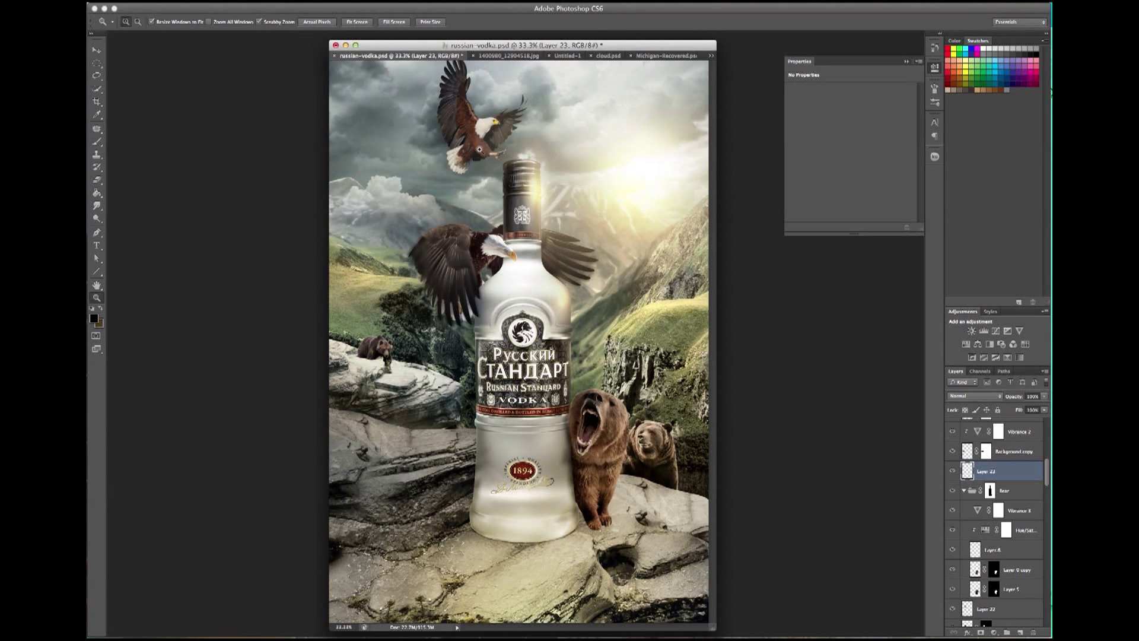
{"action": "left_click", "coordinate": [98, 52]}
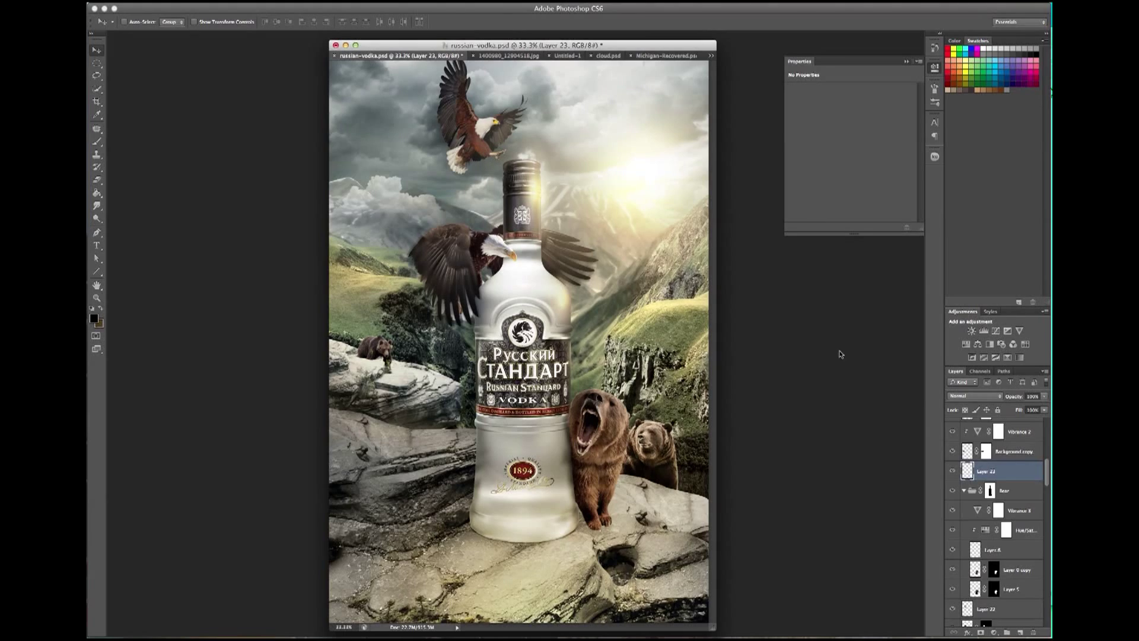
{"action": "left_click", "coordinate": [566, 208], "text": "ctrl"}
Zoom in on the eagles and paint cream strokes on the upper eagle's body at full opacity.
{"action": "key", "text": "z"}
{"action": "left_click", "coordinate": [680, 292]}
{"action": "scroll", "coordinate": [679, 291], "scroll_direction": "up", "scroll_amount": 1}
{"action": "key", "text": "b"}
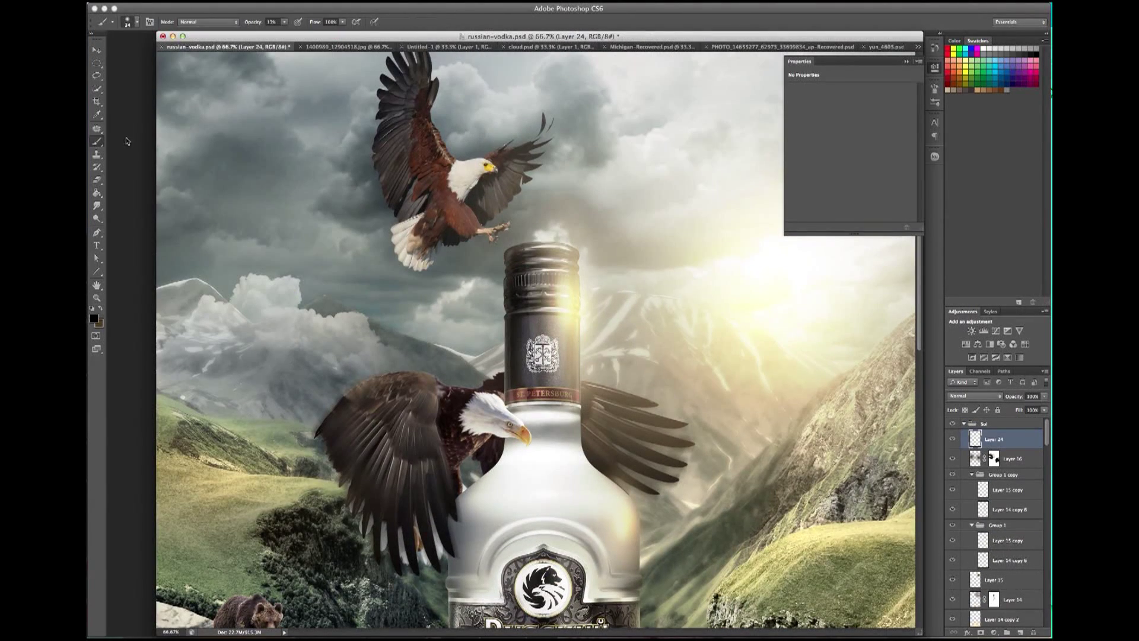
{"action": "left_click", "coordinate": [771, 322], "text": "alt"}
{"action": "right_click", "coordinate": [525, 377]}
{"action": "double_click", "coordinate": [569, 386]}
{"action": "key", "text": "0"}
{"action": "left_click_drag", "start_coordinate": [451, 198], "coordinate": [483, 228]}
Set Layer 24 to Overlay and brighten the upper eagle's back, wing and head.
{"action": "left_click", "coordinate": [974, 396]}
{"action": "left_click", "coordinate": [973, 510]}
{"action": "left_click_drag", "start_coordinate": [446, 153], "coordinate": [430, 106]}
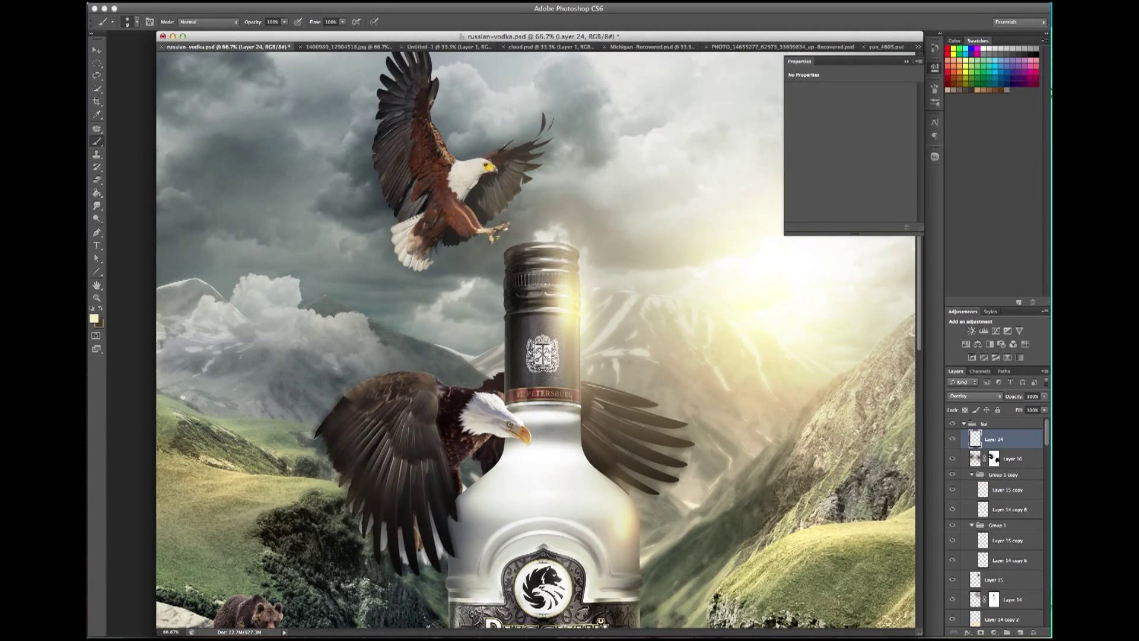
{"action": "left_click_drag", "start_coordinate": [482, 158], "coordinate": [496, 169]}
Light the top edge of the lower eagle's wing with a larger 66% opacity brush.
{"action": "right_click", "coordinate": [427, 377]}
{"action": "key", "text": "Escape"}
{"action": "key", "text": "6"}
{"action": "key", "text": "6"}
{"action": "right_click", "coordinate": [436, 363]}
{"action": "key", "text": "Return"}
{"action": "left_click_drag", "start_coordinate": [432, 388], "coordinate": [429, 383]}
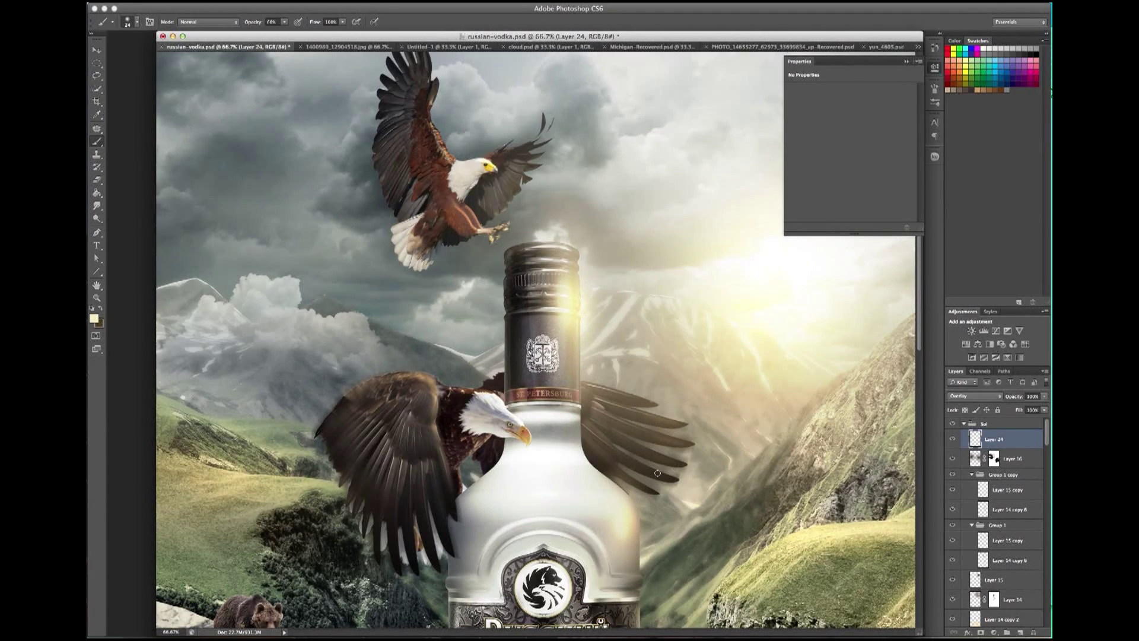
Zoom out and reduce Layer 24 opacity to about 56%.
{"action": "key", "text": "ctrl+minus"}
{"action": "left_click", "coordinate": [1044, 396]}
{"action": "left_click_drag", "start_coordinate": [1048, 406], "coordinate": [1023, 406]}
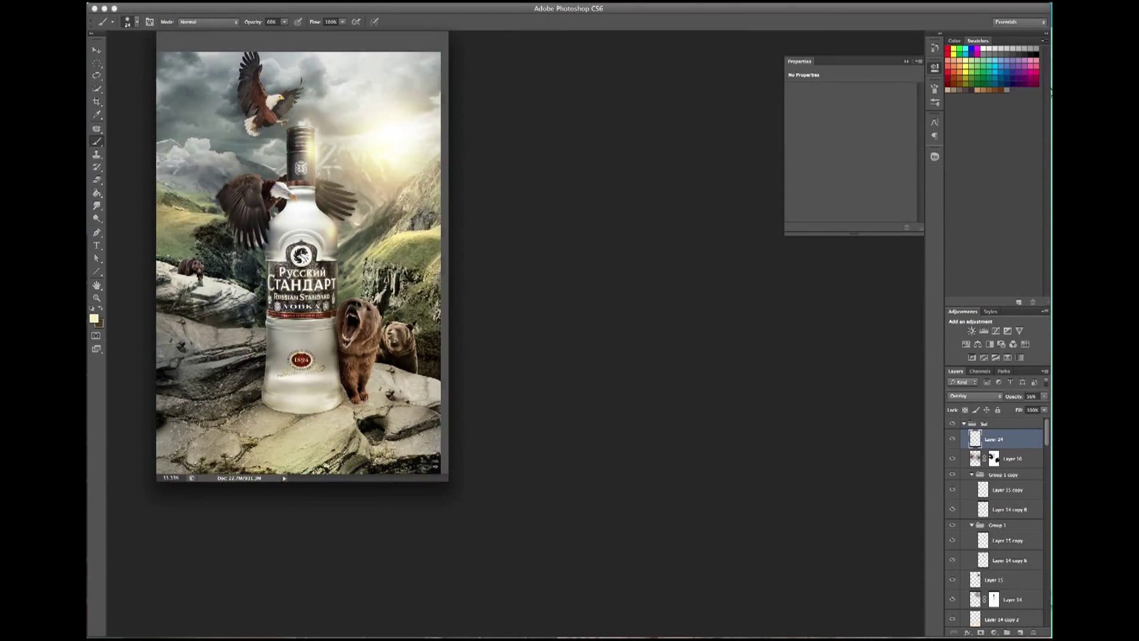
{"action": "key", "text": "ctrl+plus"}
{"action": "key", "text": "v"}
{"action": "right_click", "coordinate": [612, 486]}
Select Layer 11 and add a Gradient Overlay layer effect.
{"action": "left_click", "coordinate": [639, 546]}
{"action": "right_click", "coordinate": [648, 485]}
{"action": "left_click", "coordinate": [664, 534]}
{"action": "right_click", "coordinate": [593, 455]}
{"action": "left_click", "coordinate": [617, 510]}
{"action": "left_click", "coordinate": [980, 633]}
{"action": "left_click", "coordinate": [997, 581]}
Set the overlay to Multiply with a black-to-white gradient, adjusted angle, scale 66, lower opacity.
{"action": "left_click", "coordinate": [819, 284]}
{"action": "left_click", "coordinate": [903, 196]}
{"action": "left_click", "coordinate": [823, 260]}
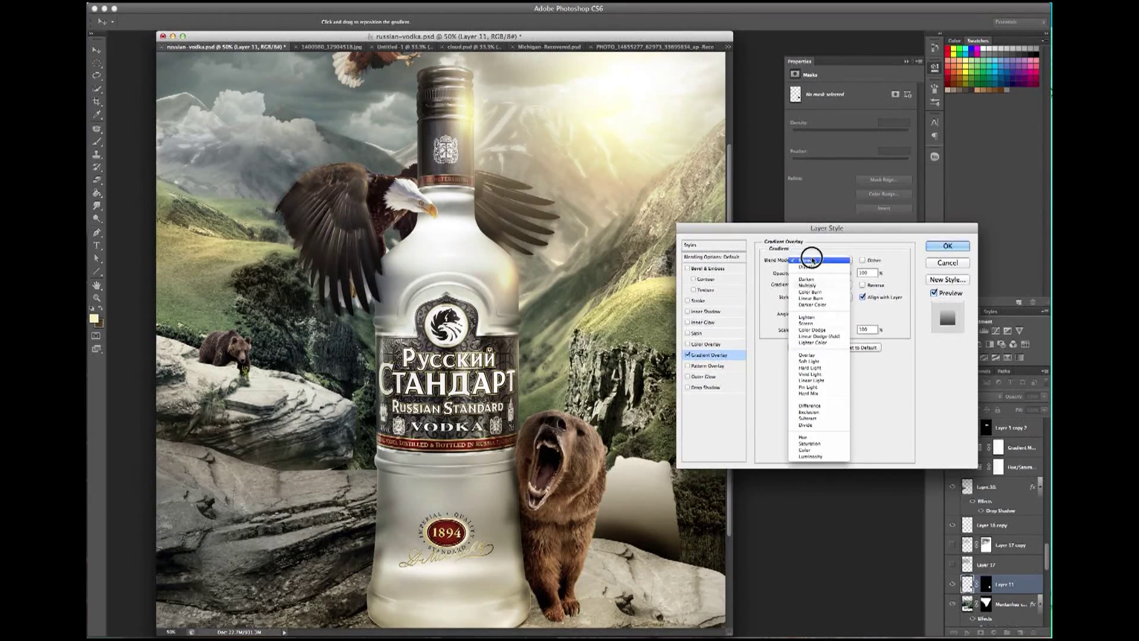
{"action": "left_click", "coordinate": [819, 291]}
{"action": "left_click", "coordinate": [819, 285]}
{"action": "left_click", "coordinate": [804, 347]}
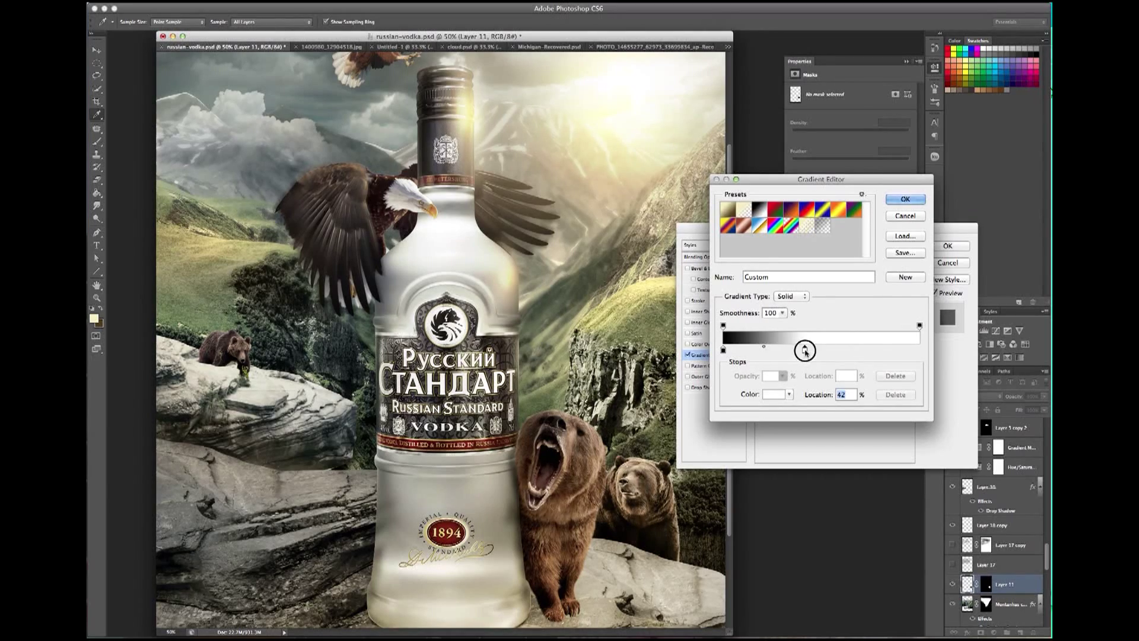
{"action": "left_click", "coordinate": [906, 198]}
{"action": "left_click", "coordinate": [810, 317]}
{"action": "left_click_drag", "start_coordinate": [828, 329], "coordinate": [822, 329]}
{"action": "mouse_move", "coordinate": [849, 272]}
{"action": "left_mouse_down"}
{"action": "mouse_move", "coordinate": [825, 272]}
{"action": "mouse_move", "coordinate": [848, 273]}
{"action": "left_mouse_up"}
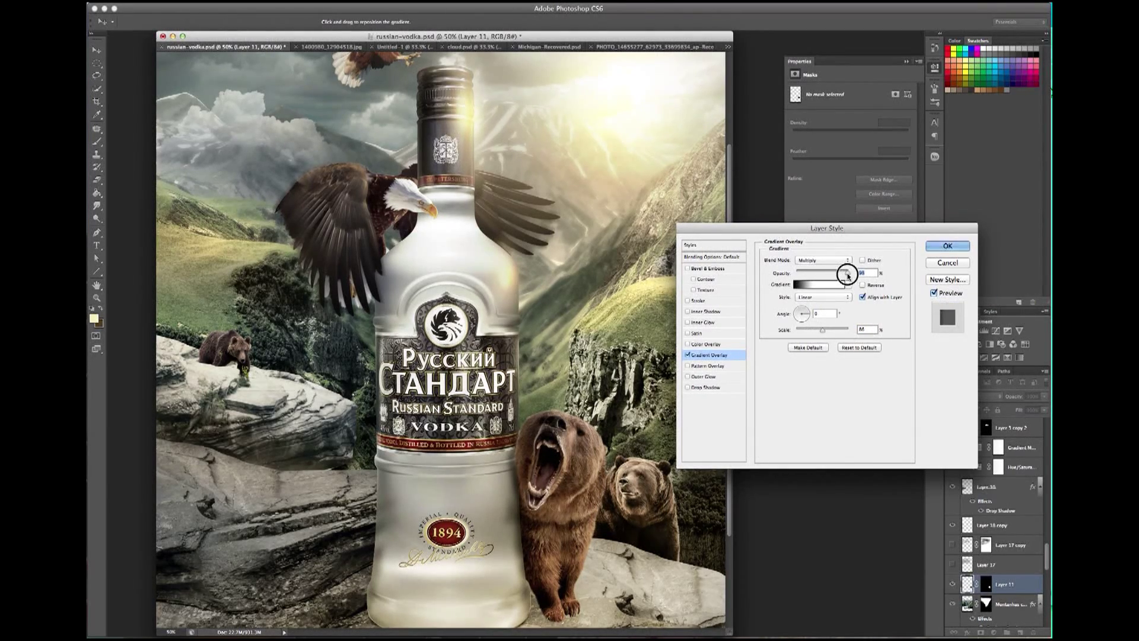
{"action": "left_click", "coordinate": [934, 293]}
{"action": "left_click", "coordinate": [948, 246]}
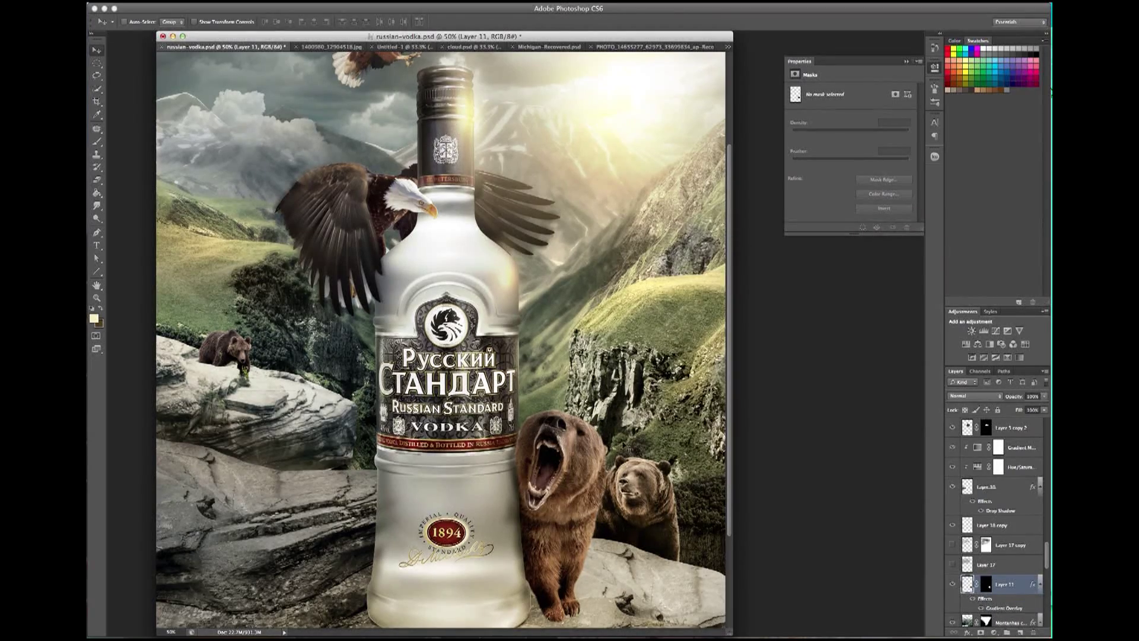
Select the 'sombra garrafa' bottle shadow layer.
{"action": "scroll", "coordinate": [581, 392], "scroll_direction": "down", "scroll_amount": 2}
{"action": "right_click", "coordinate": [394, 496]}
{"action": "left_click", "coordinate": [416, 560]}
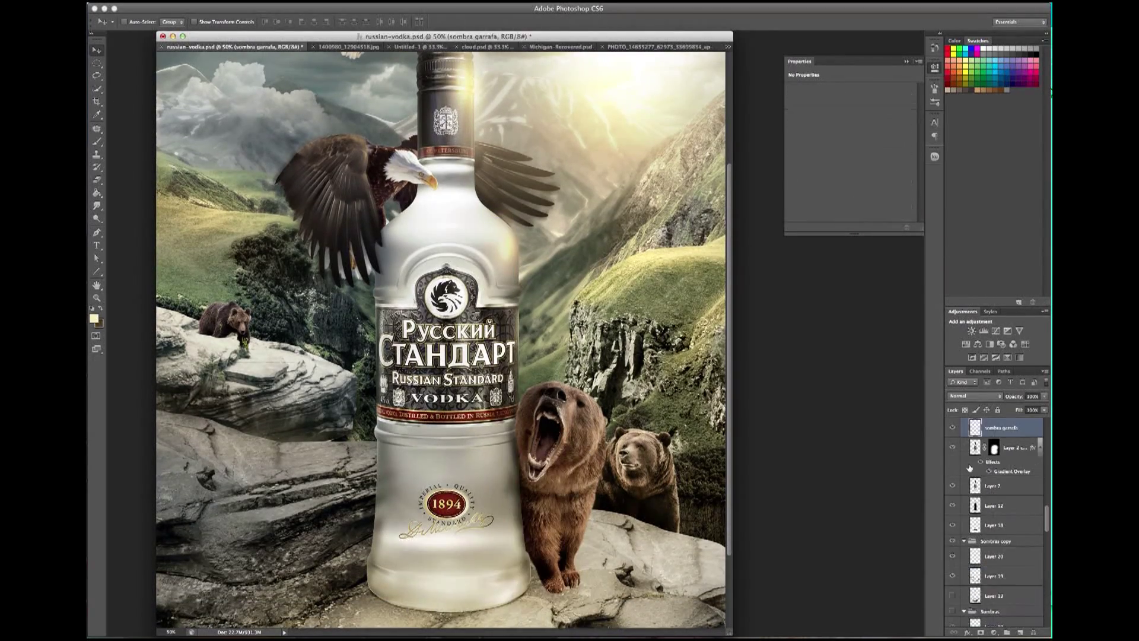
Blend sombra garrafa as Soft Light, then zoom to the bottle neck with default black/white brush colours.
{"action": "left_click", "coordinate": [973, 396]}
{"action": "left_click", "coordinate": [962, 496]}
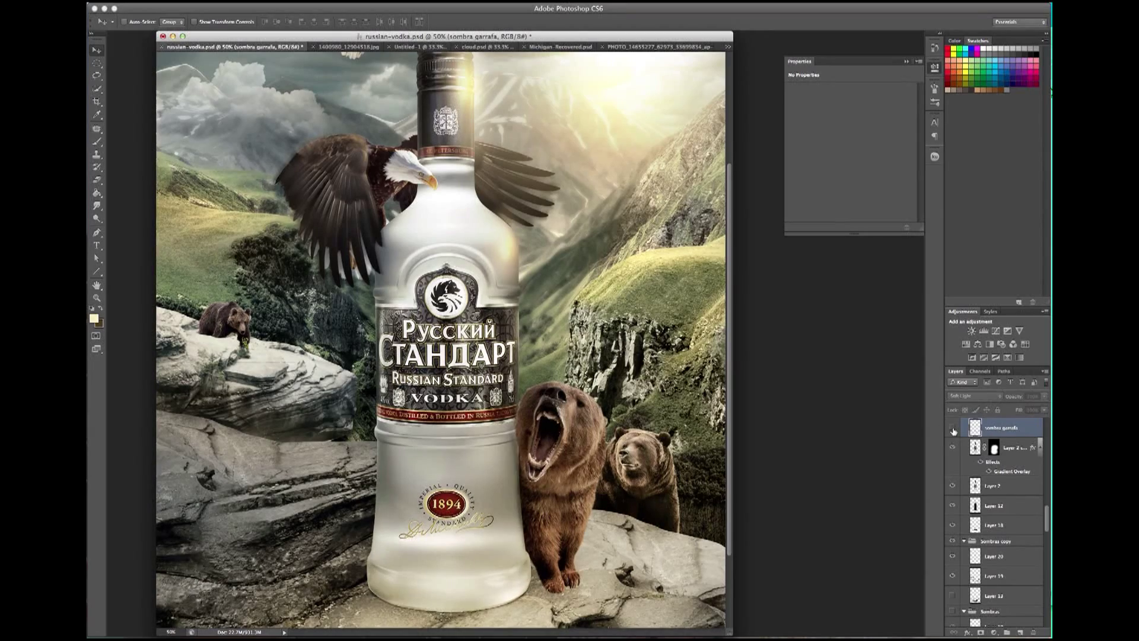
{"action": "key", "text": "z"}
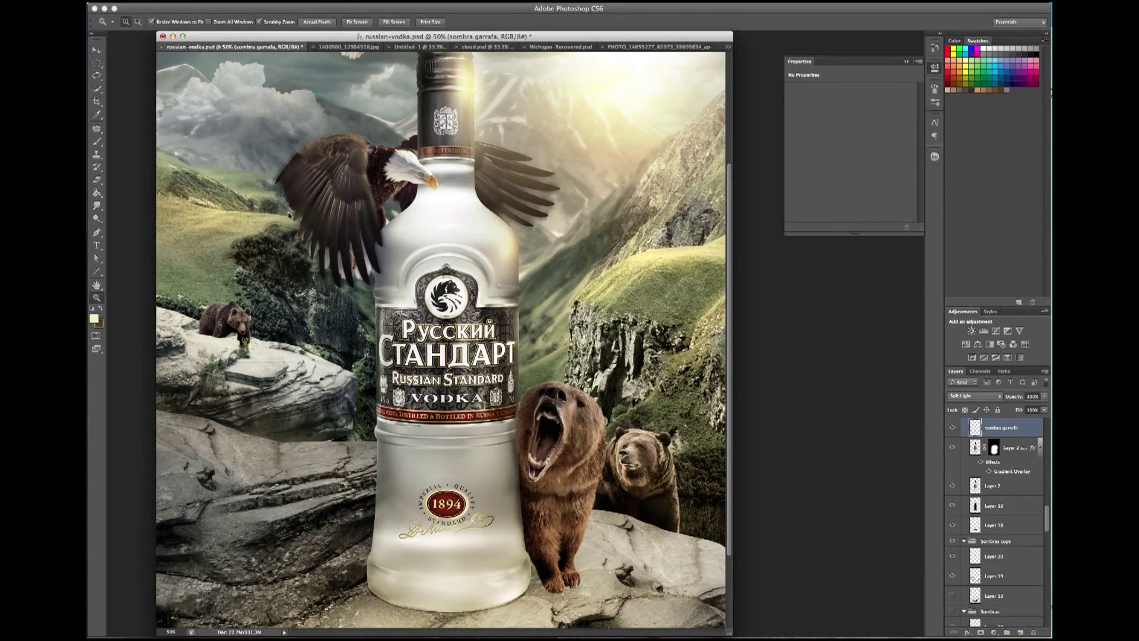
{"action": "left_click", "coordinate": [516, 337]}
{"action": "key", "text": "b"}
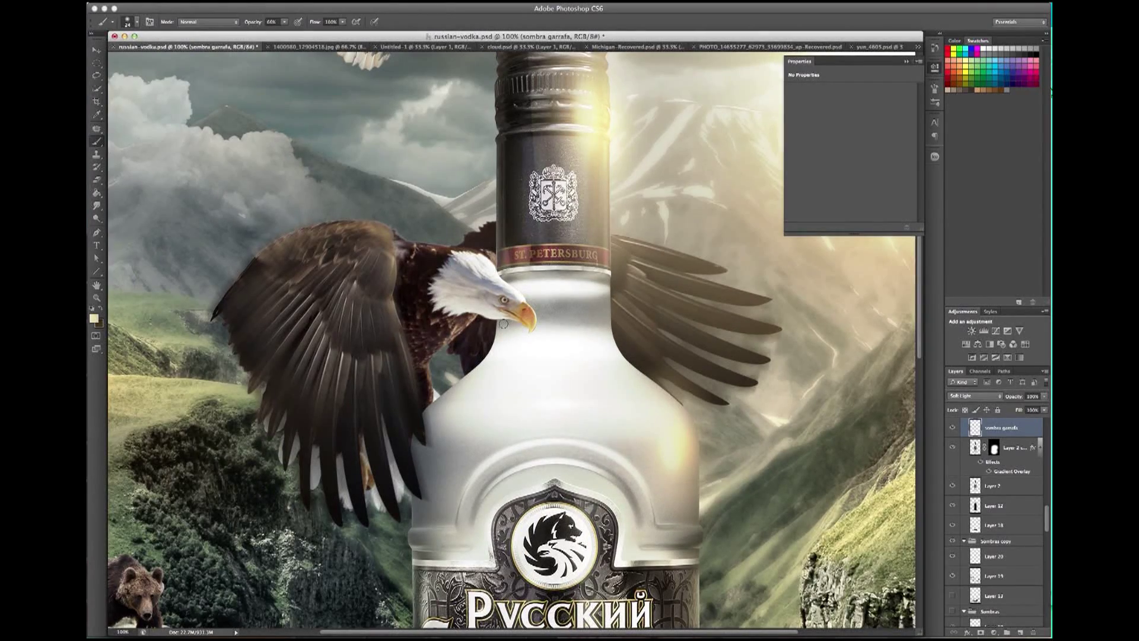
{"action": "key", "text": "d"}
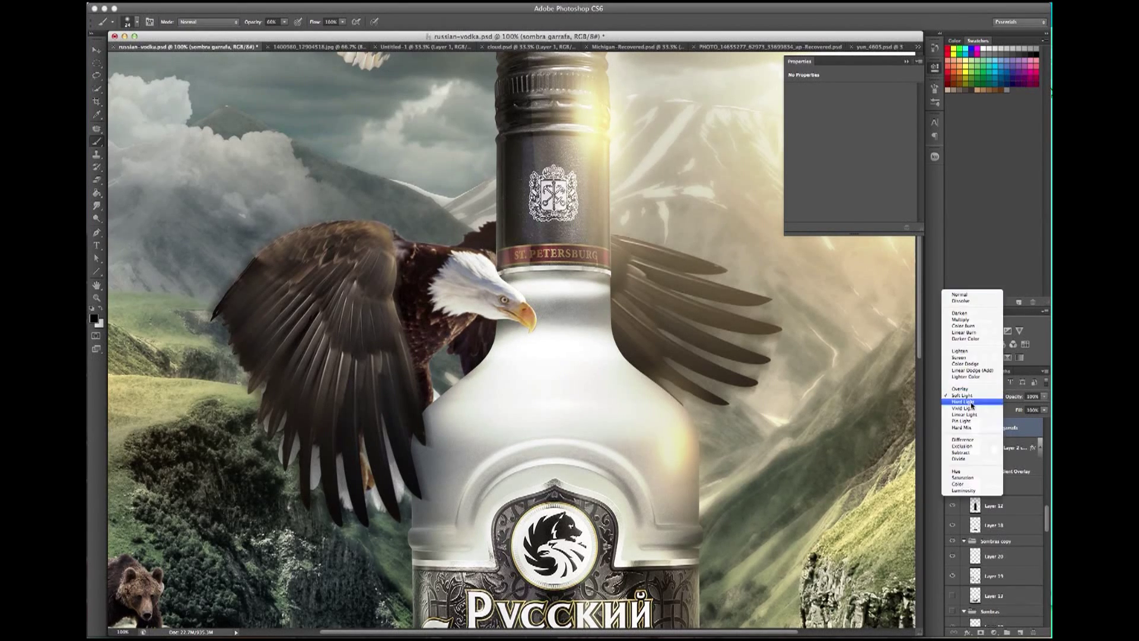
Add Layer 25 above sombra garrafa and set a 40 px, low-opacity brush.
{"action": "left_click", "coordinate": [1020, 630]}
{"action": "right_click", "coordinate": [528, 363]}
{"action": "left_click_drag", "start_coordinate": [550, 384], "coordinate": [561, 384]}
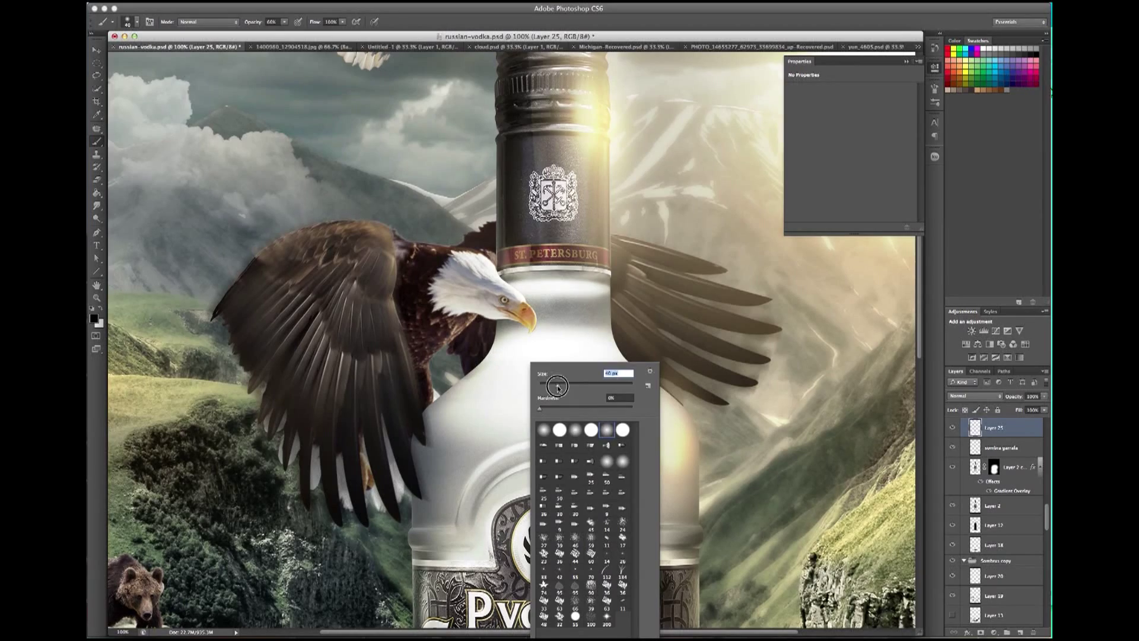
{"action": "key", "text": "Return"}
{"action": "key", "text": "2"}
Zoom out to the whole poster and make the brush very large.
{"action": "key", "text": "super+minus"}
{"action": "key", "text": "super+minus"}
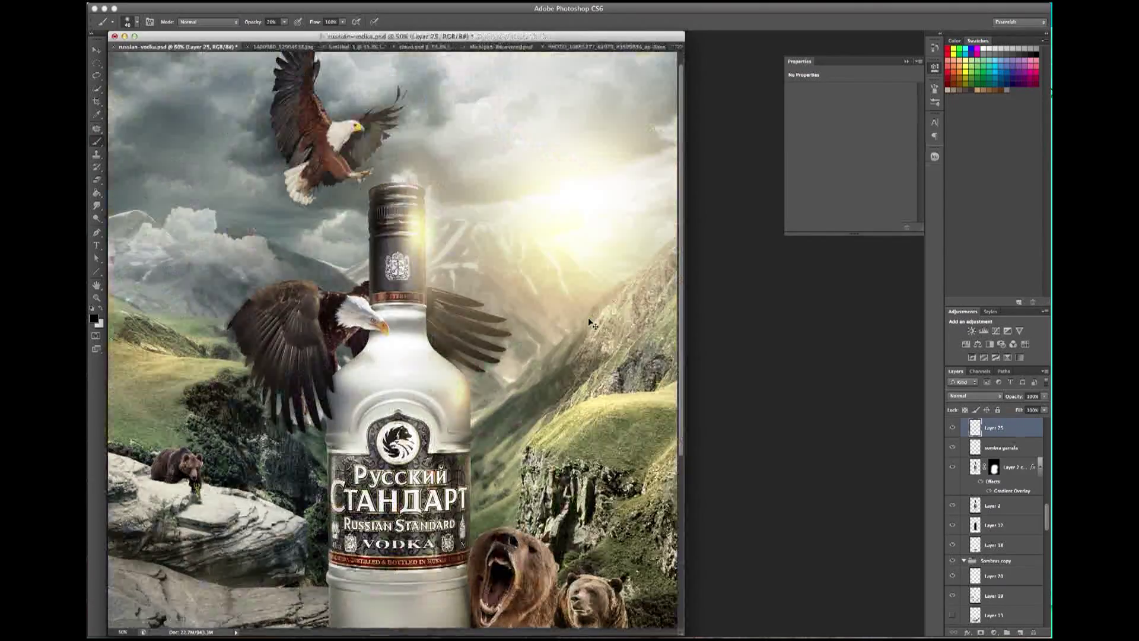
{"action": "key", "text": "super+minus"}
{"action": "right_click", "coordinate": [302, 294]}
{"action": "left_click_drag", "start_coordinate": [354, 309], "coordinate": [377, 310]}
{"action": "key", "text": "Return"}
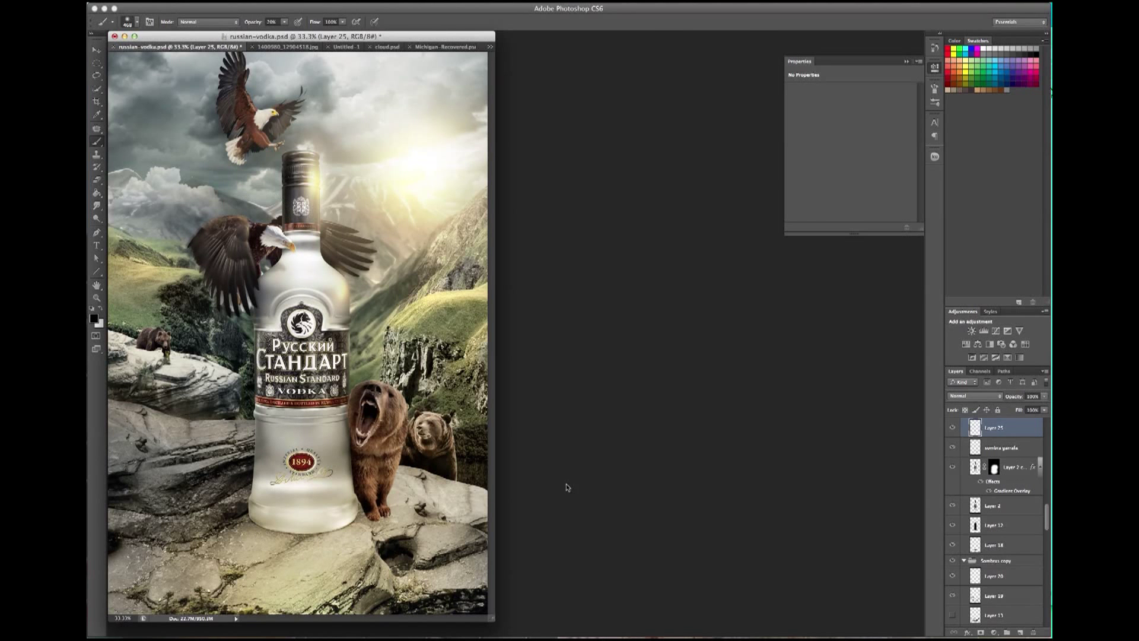